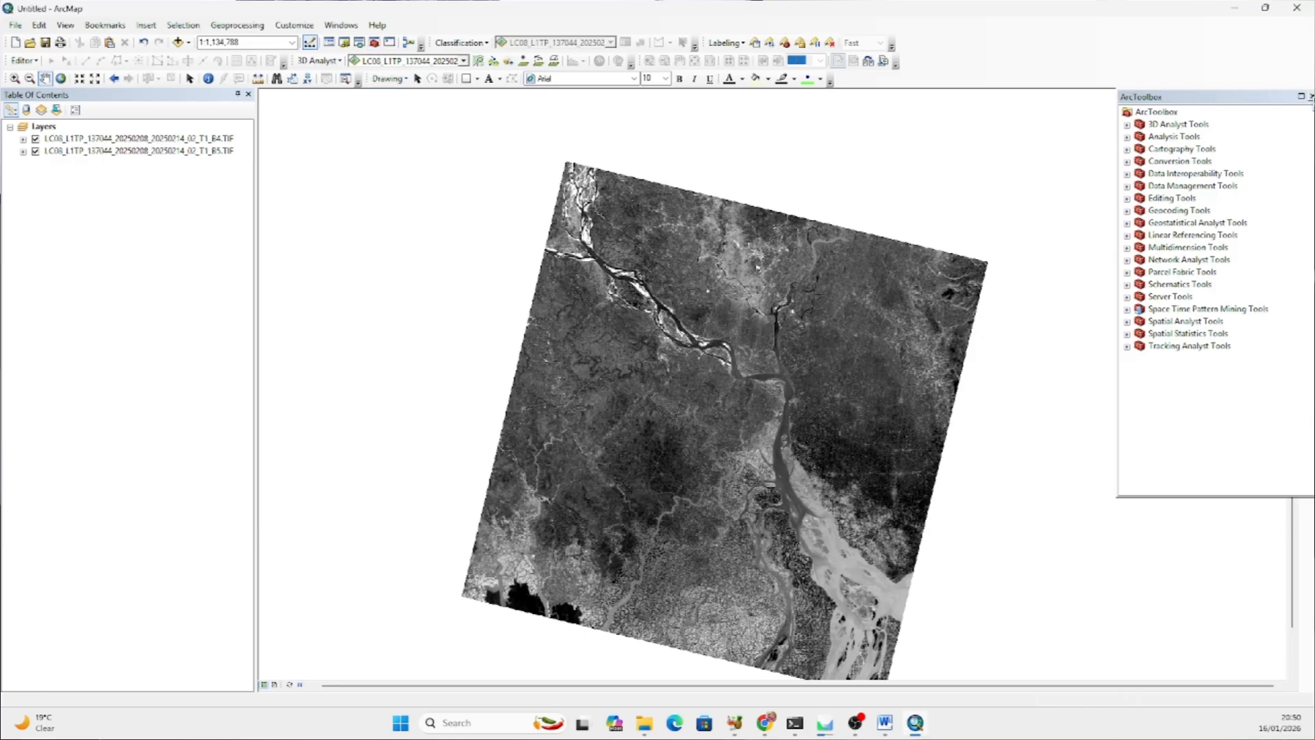
# Open the Raster Calculator from the Map Algebra tools of Spatial Analyst.
pyautogui.click(1292, 131)
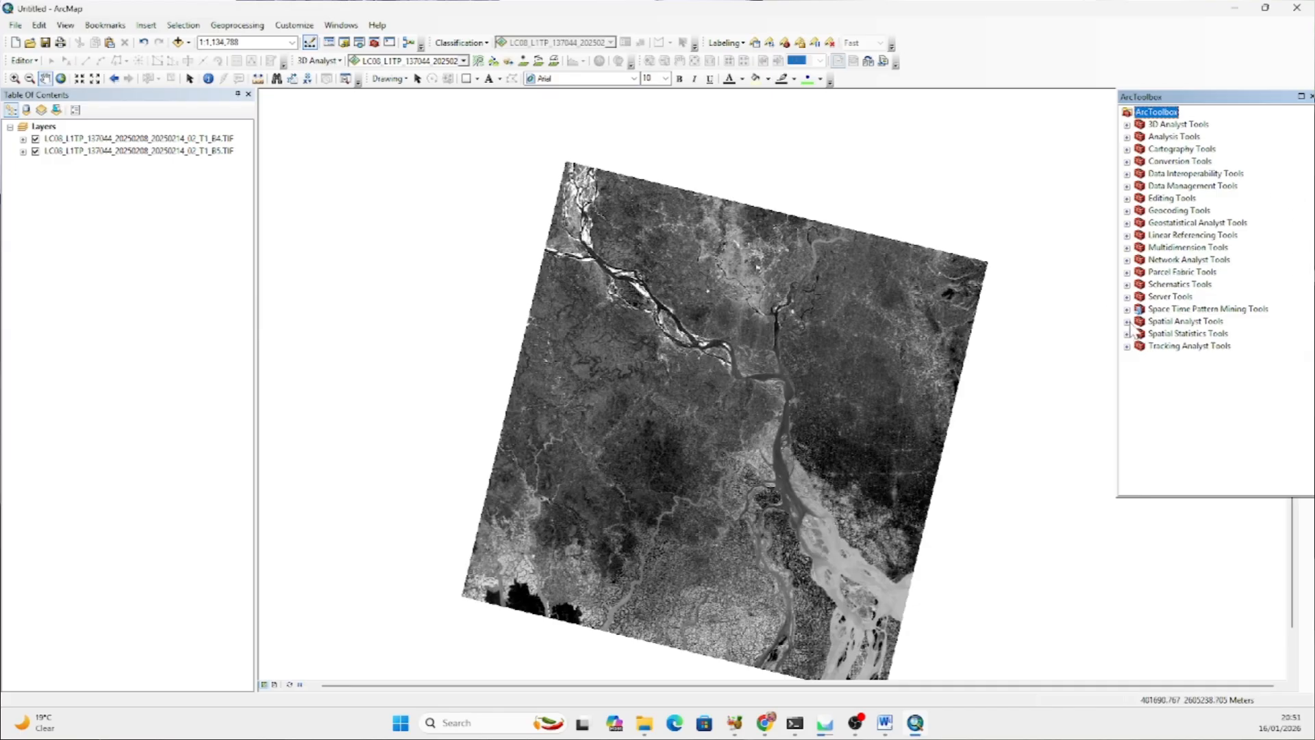
pyautogui.click(1127, 323)
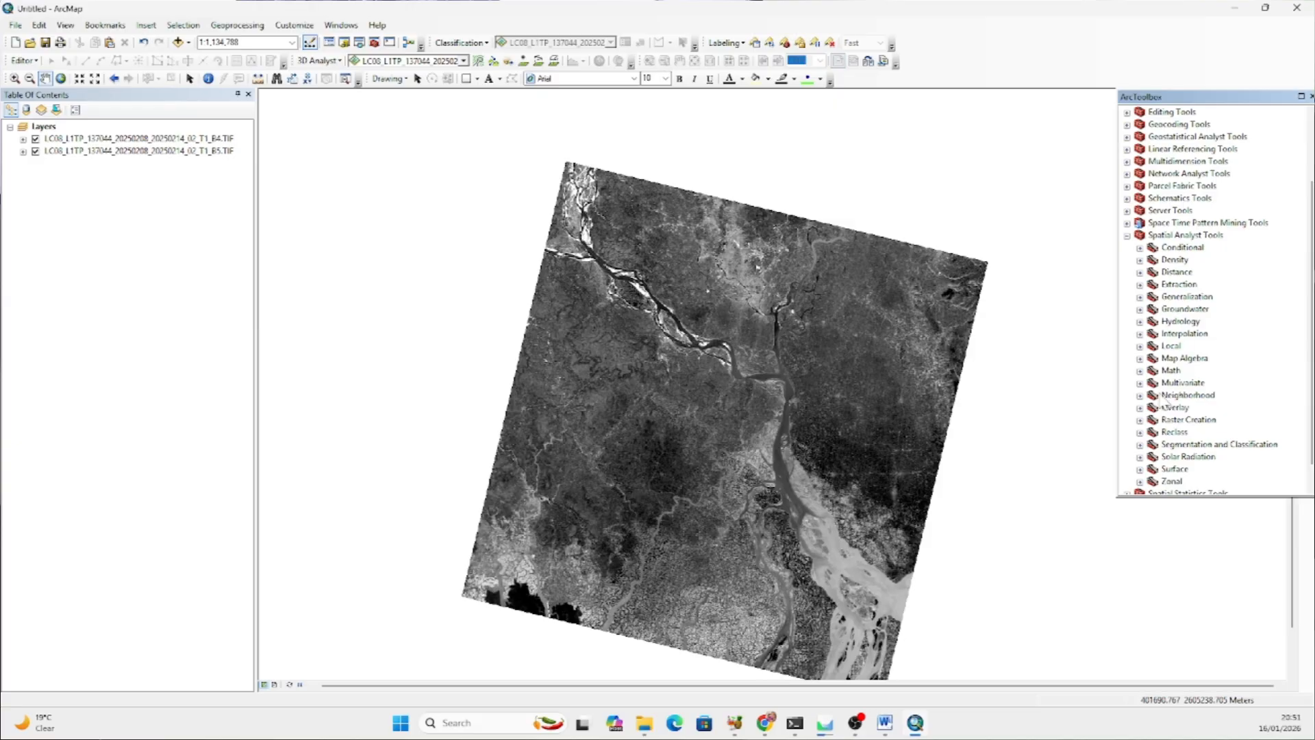
pyautogui.click(1140, 359)
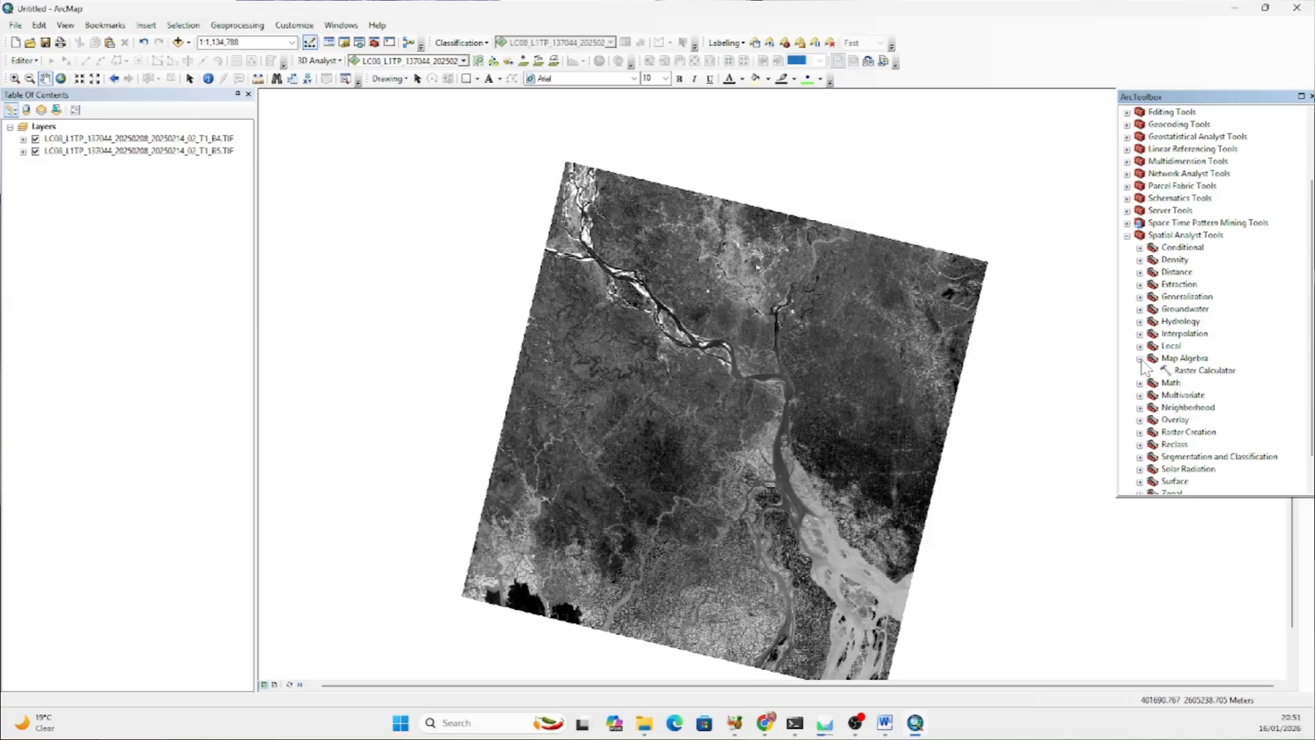
pyautogui.doubleClick(1195, 369)
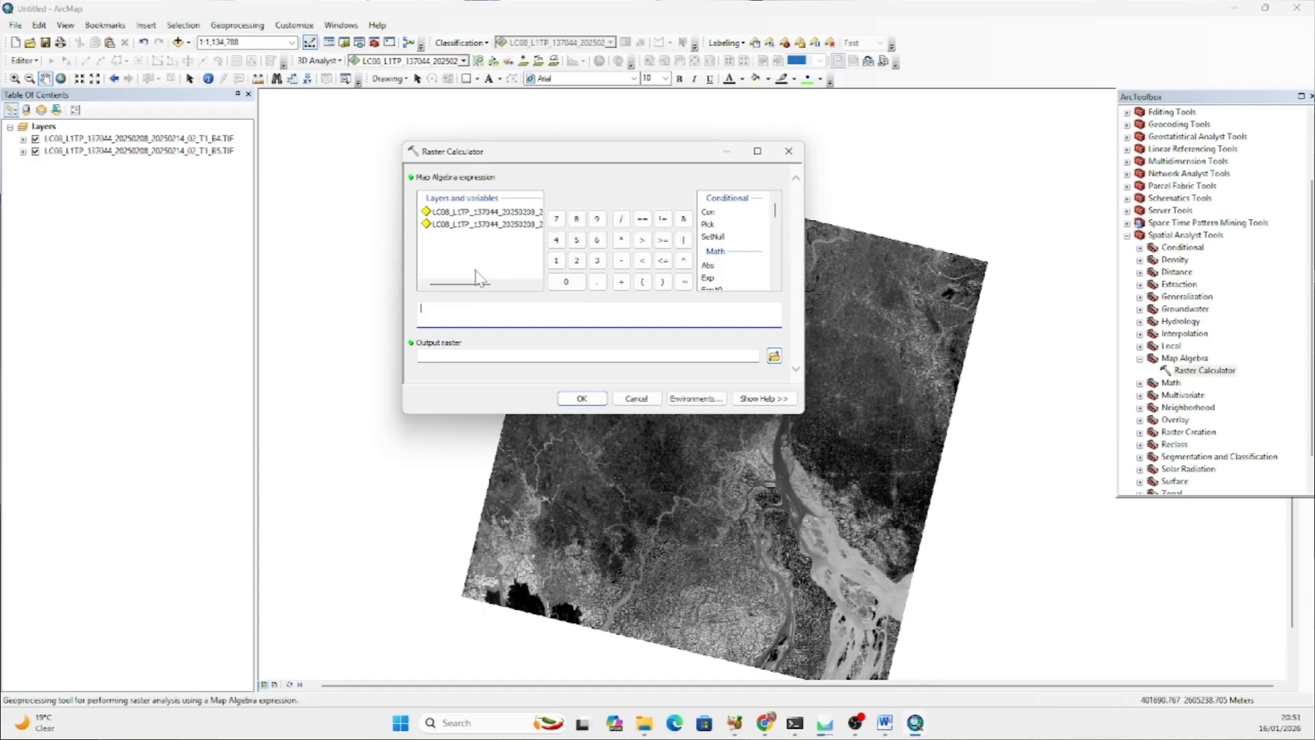
# Build the numerator of the map algebra expression as Float of the B5 raster minus the B4 raster.
pyautogui.moveTo(480, 282); pyautogui.dragTo(539, 293)
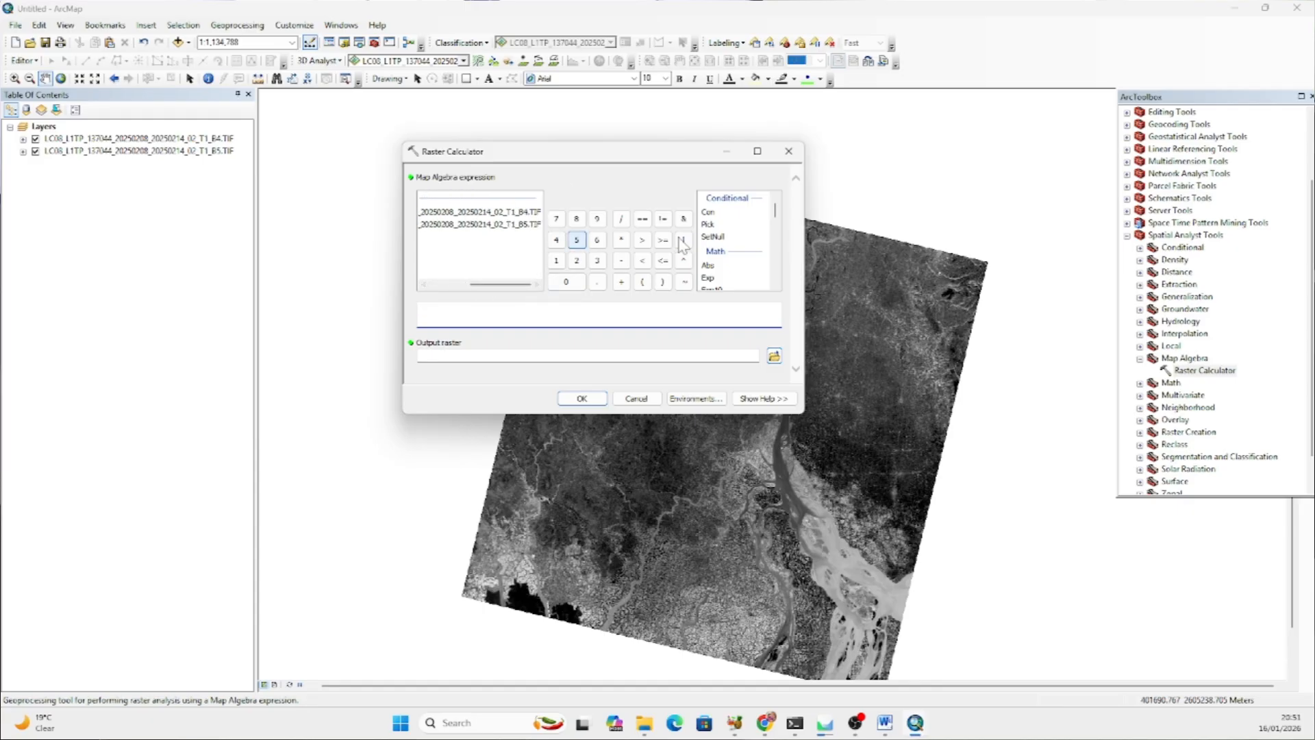
pyautogui.scroll(-1, 736, 262)
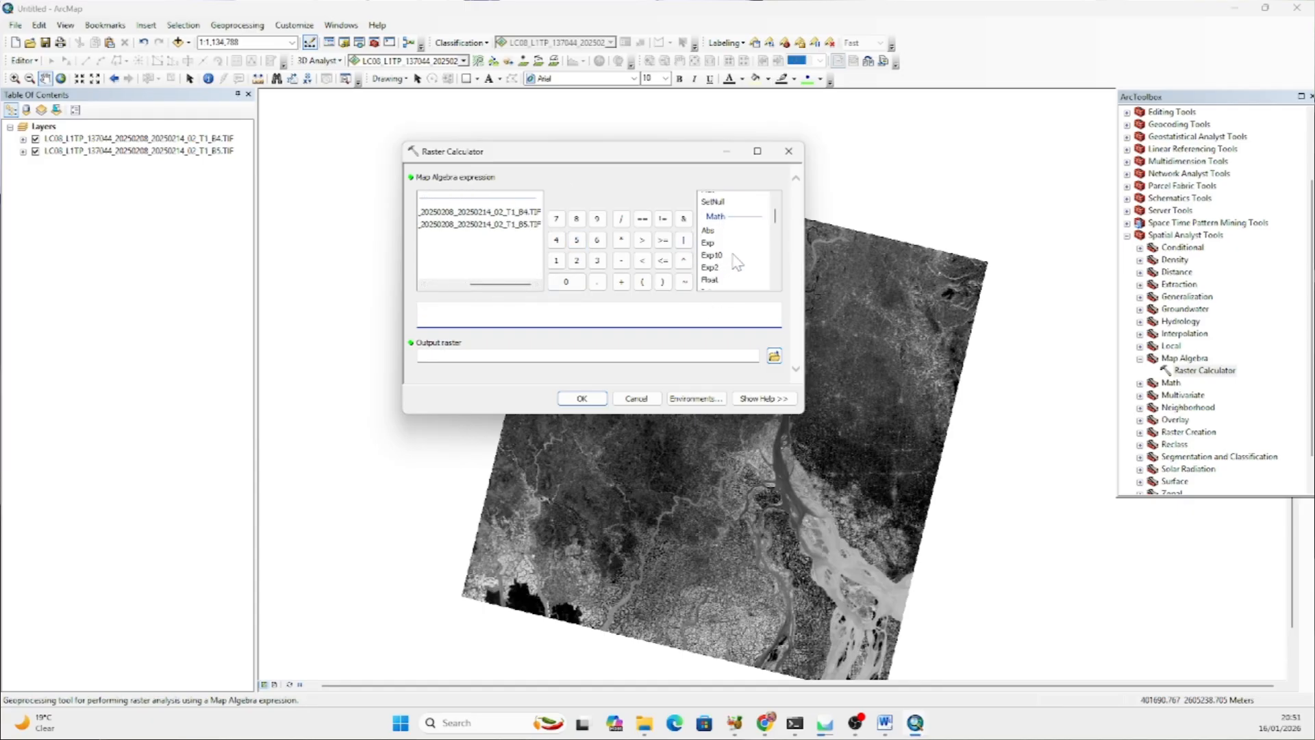
pyautogui.doubleClick(710, 281)
pyautogui.doubleClick(524, 225)
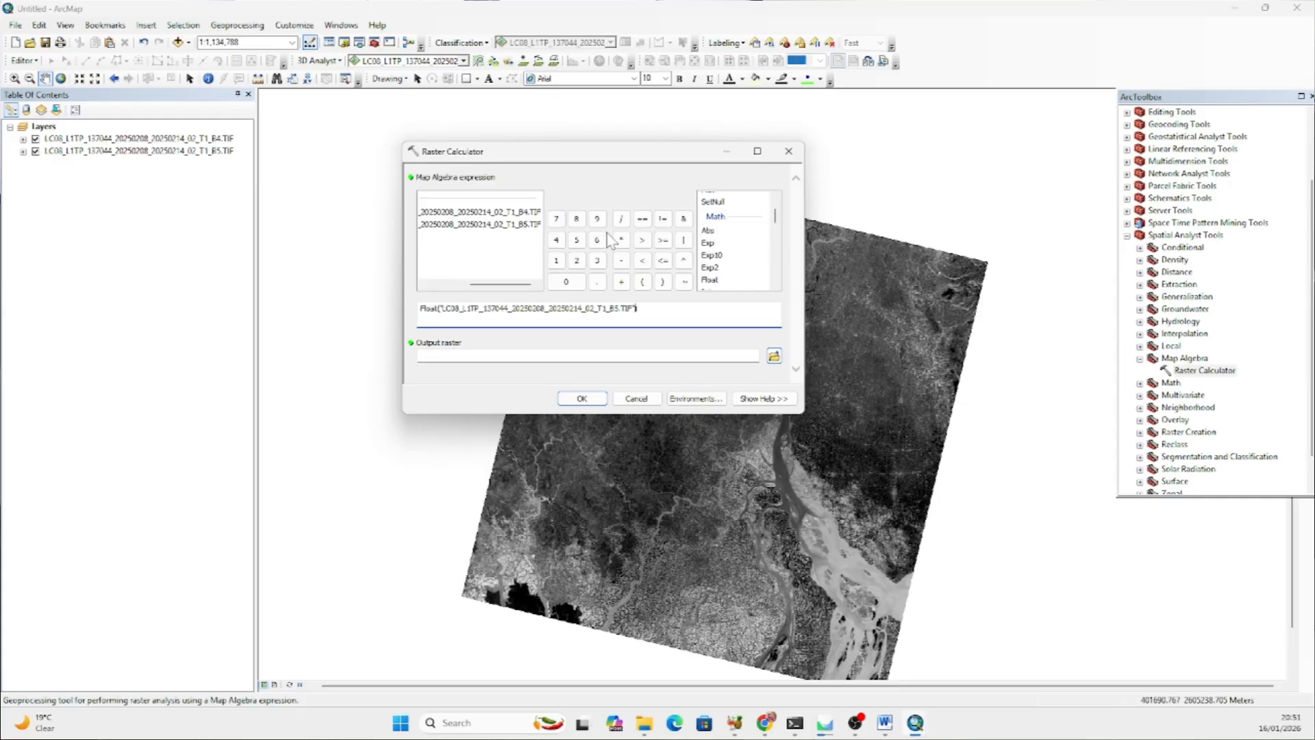
pyautogui.click(620, 261)
pyautogui.doubleClick(520, 213)
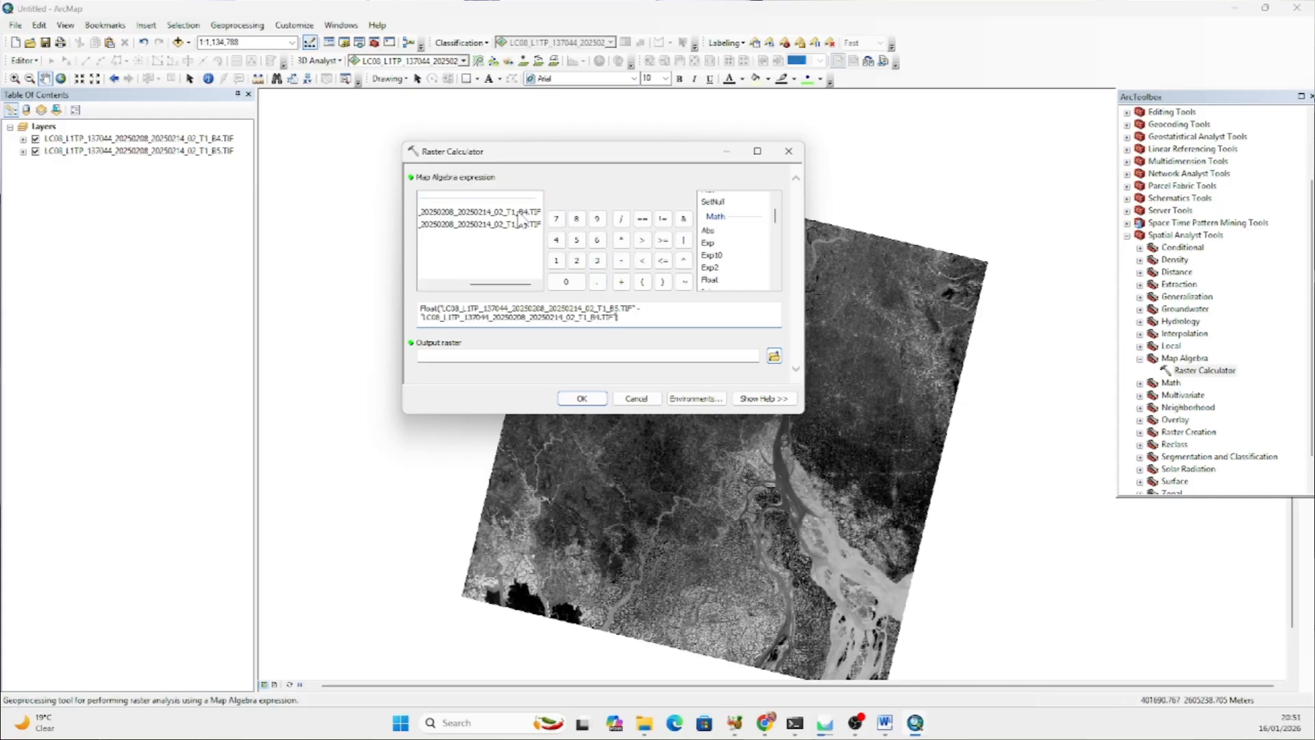
# Divide the expression by Float of the B5 raster plus the B4 raster.
pyautogui.click(620, 219)
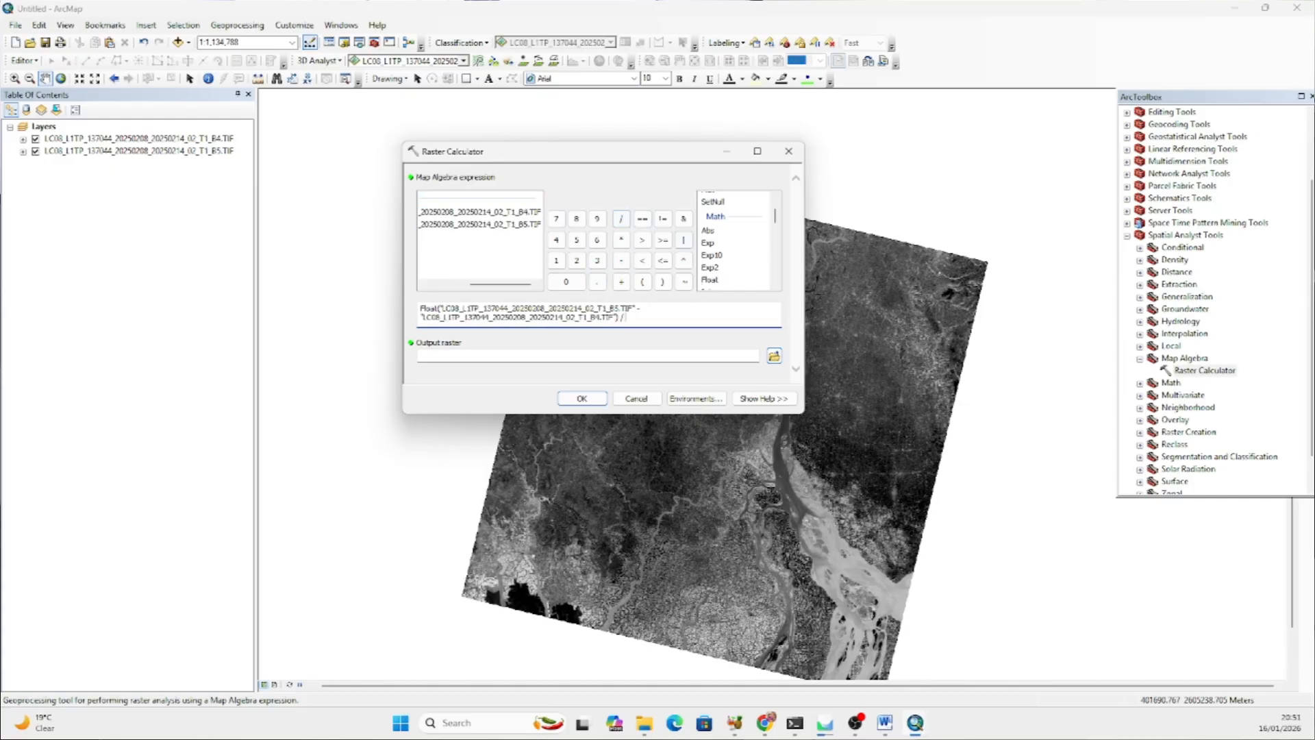
pyautogui.doubleClick(710, 280)
pyautogui.doubleClick(521, 226)
pyautogui.click(620, 281)
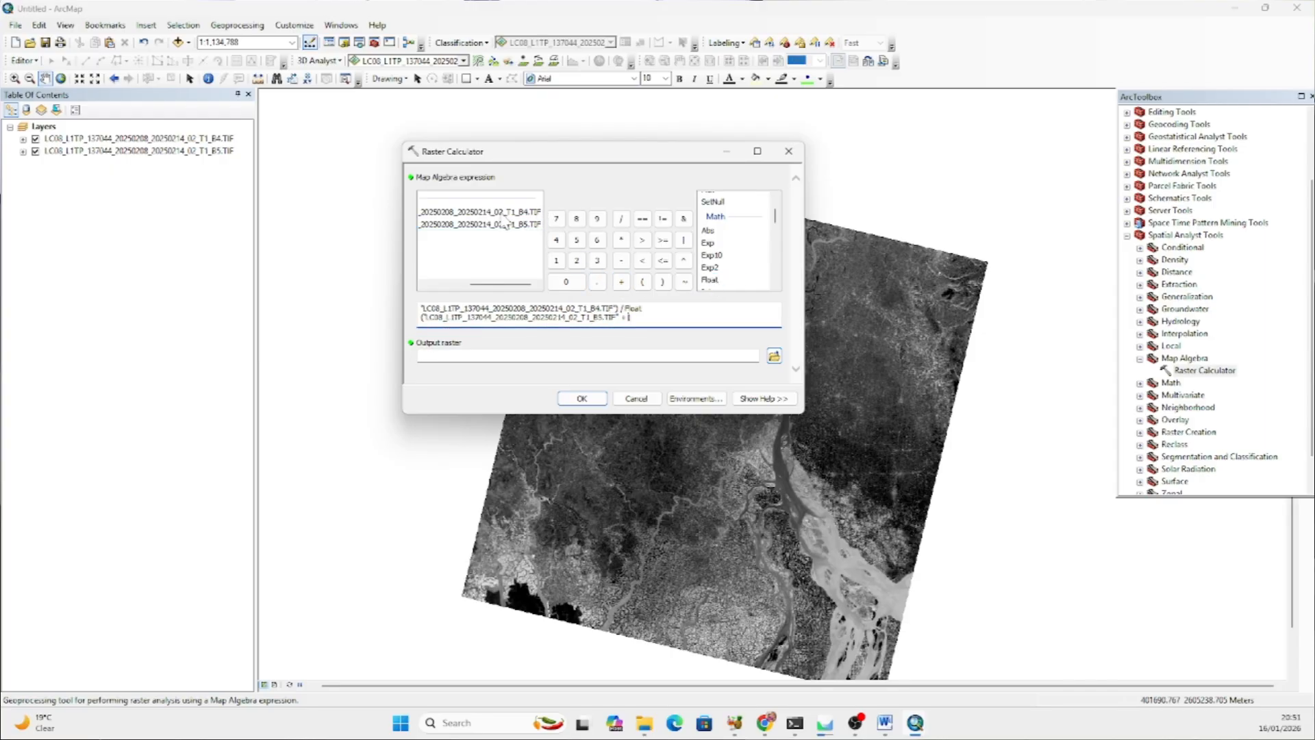
pyautogui.doubleClick(514, 214)
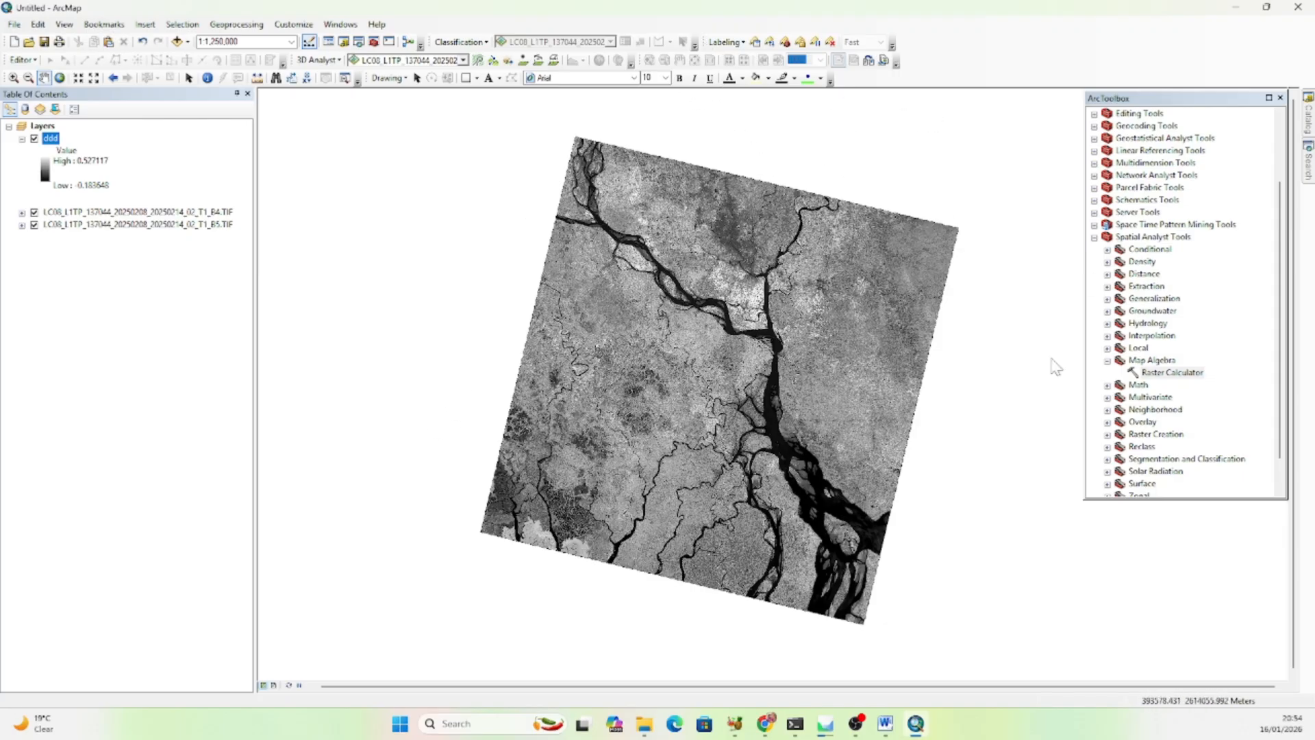
# Remove the B4 and B5 Landsat band layers from the map, keeping only the calculated ddd raster.
pyautogui.moveTo(737, 433)
pyautogui.mouseDown()
pyautogui.moveTo(787, 384)
pyautogui.moveTo(769, 341)
pyautogui.moveTo(733, 341)
pyautogui.moveTo(818, 352)
pyautogui.moveTo(814, 401)
pyautogui.mouseUp()
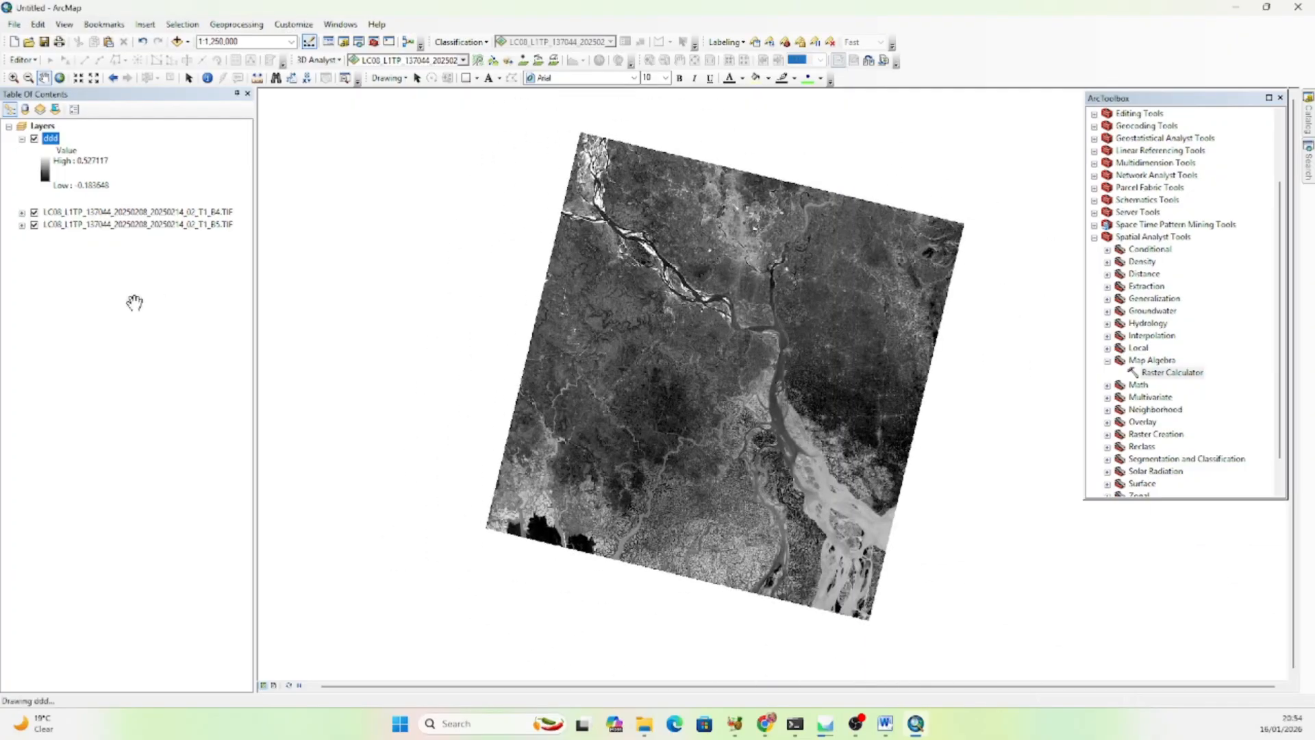
pyautogui.click(101, 211)
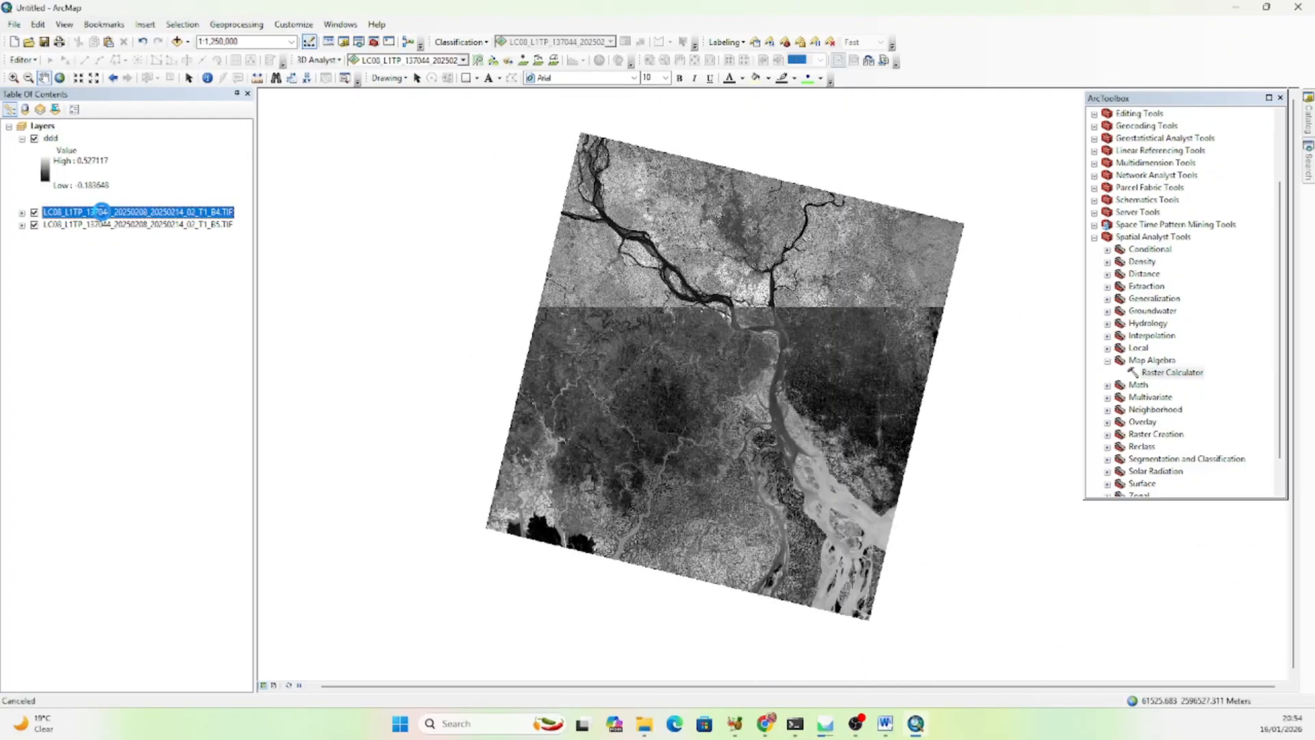
pyautogui.rightClick(102, 212)
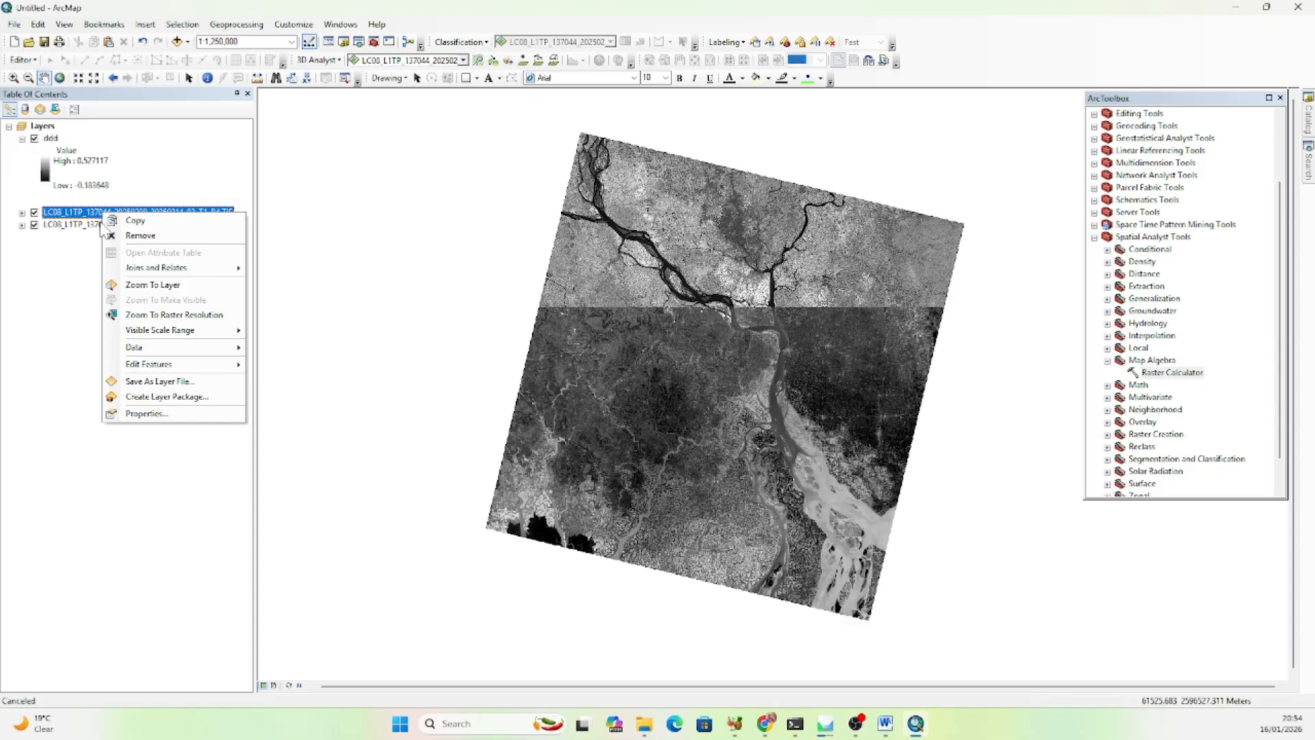
pyautogui.click(117, 236)
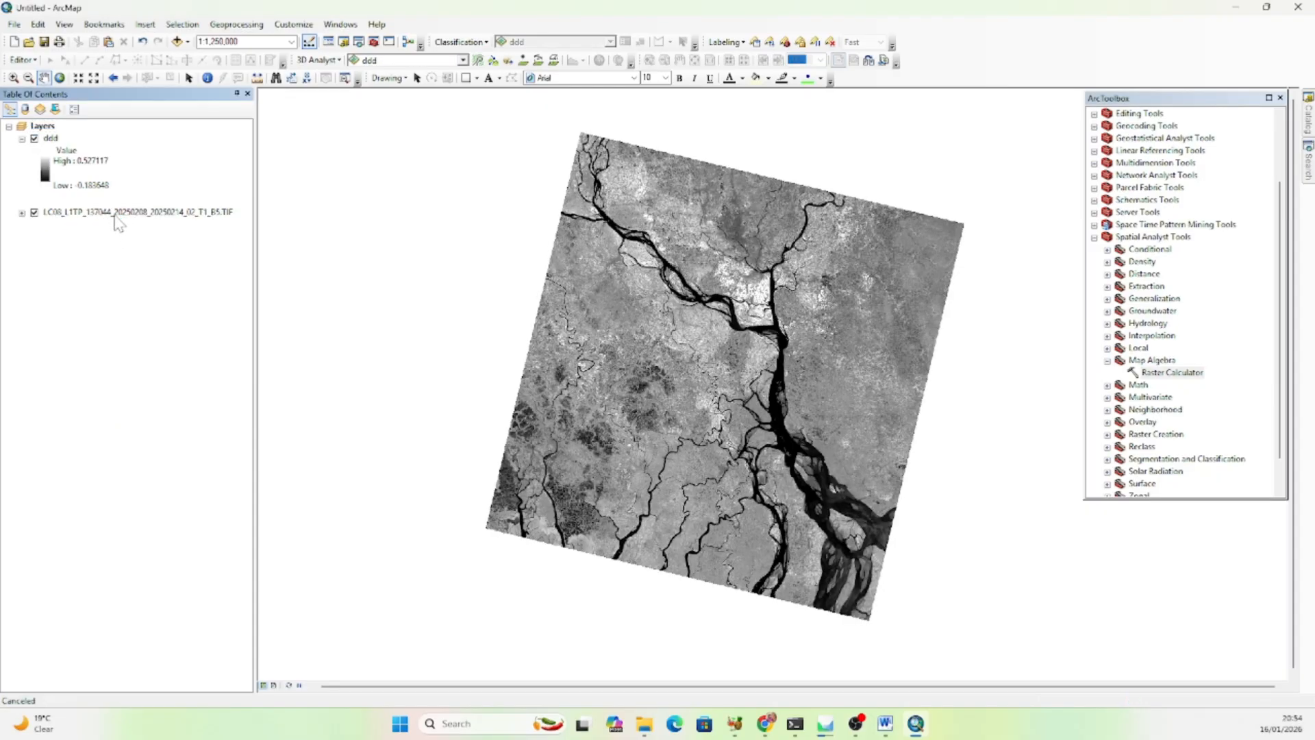
pyautogui.rightClick(116, 215)
pyautogui.click(170, 239)
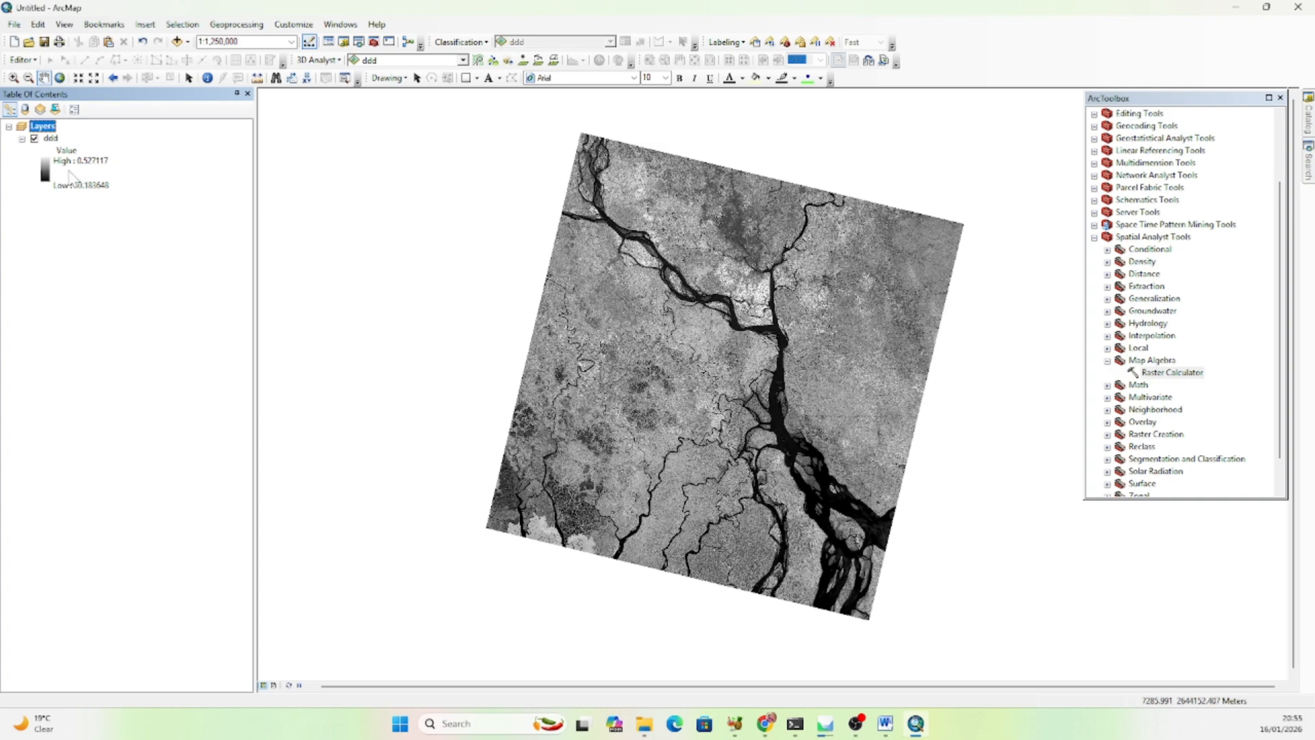
# Apply the red-yellow-green color ramp to the ddd raster.
pyautogui.click(45, 171)
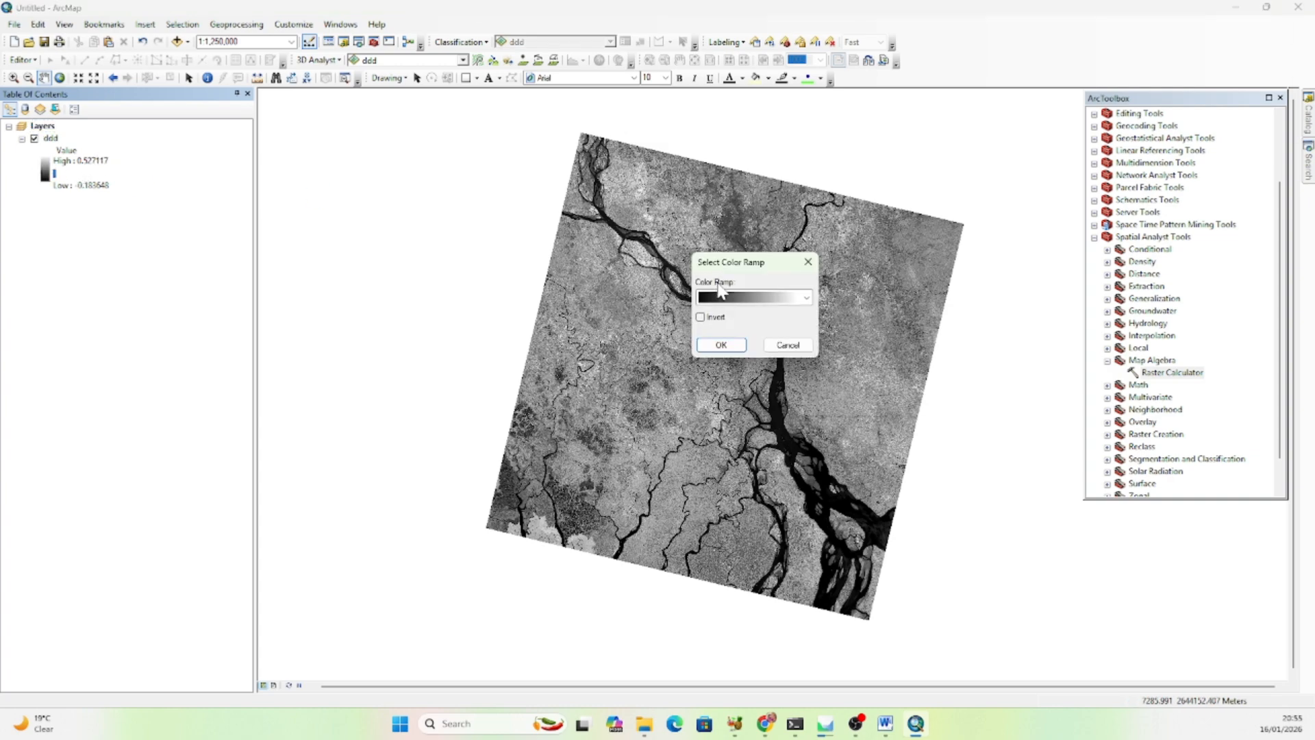
pyautogui.click(748, 298)
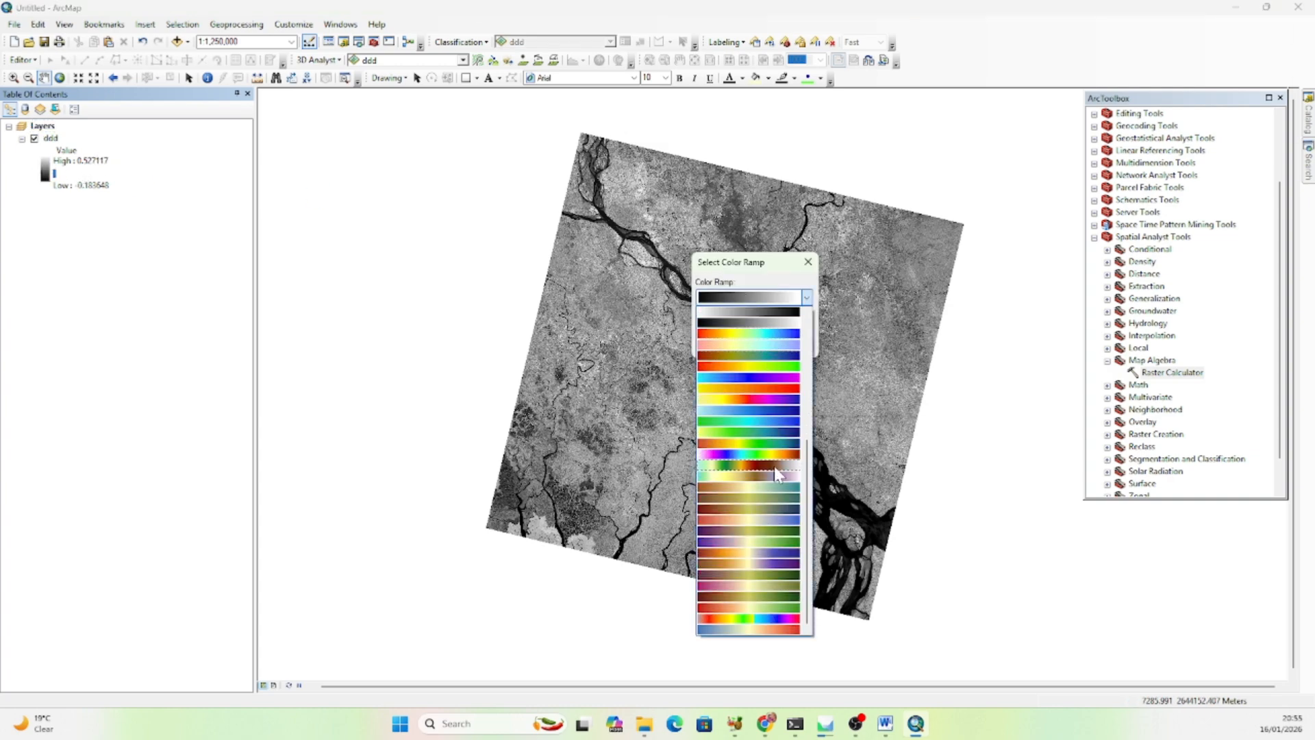
pyautogui.click(782, 366)
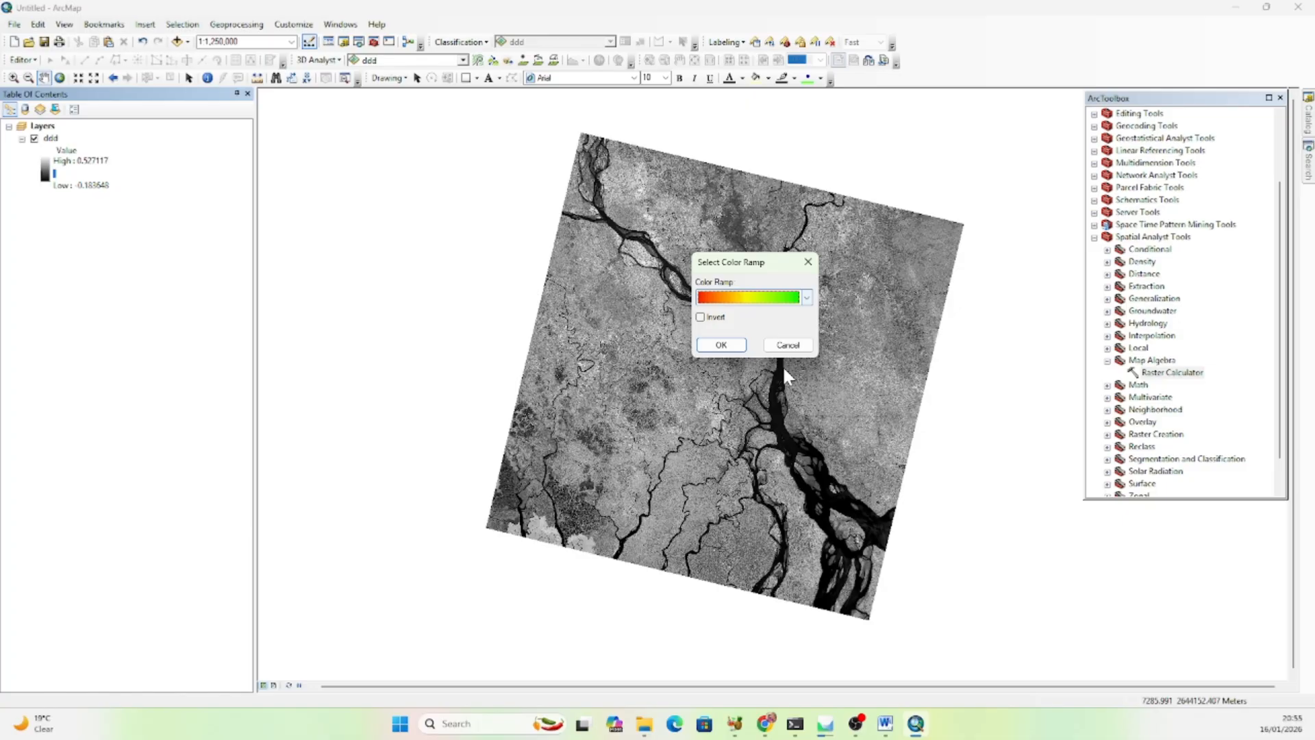
pyautogui.click(730, 346)
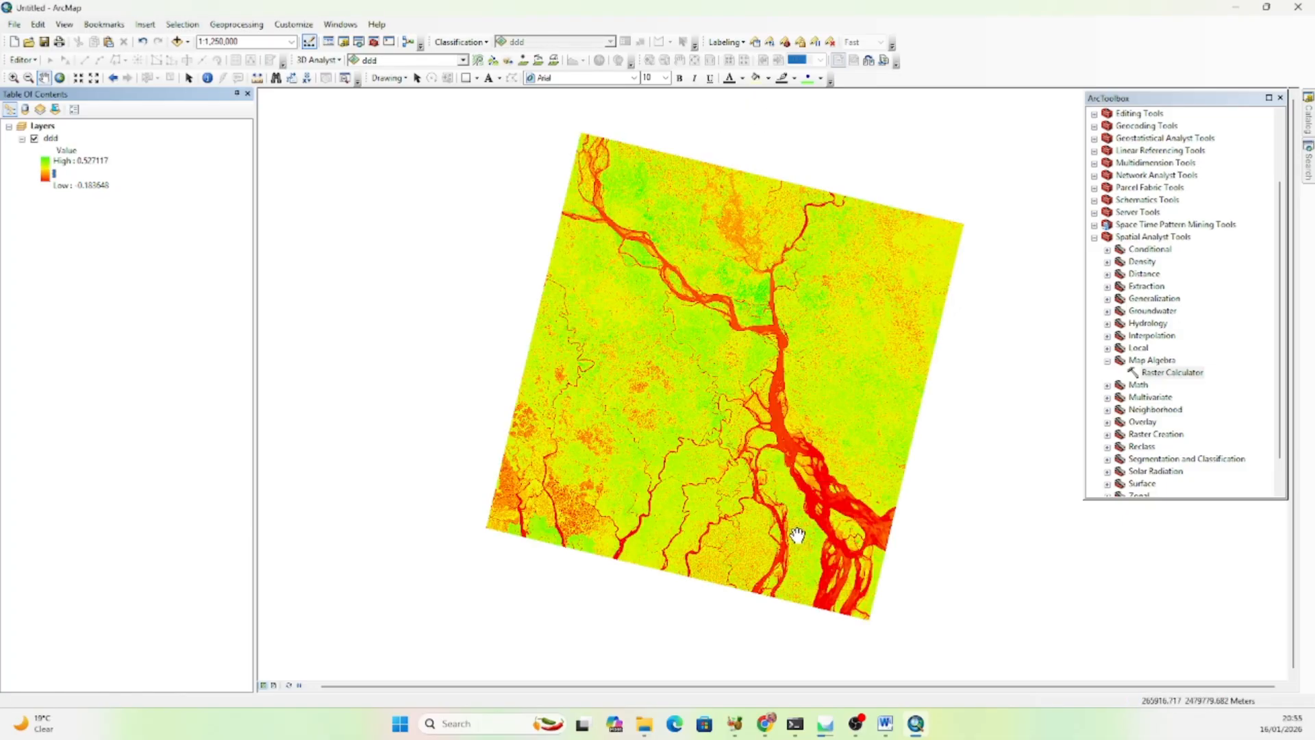
# Add the shapefile bgd_admbnda_adm2_bbs_20201113.shp from the bgd_adm_bbs_20201113_SHP folder to the map.
pyautogui.moveTo(776, 480); pyautogui.dragTo(757, 468)
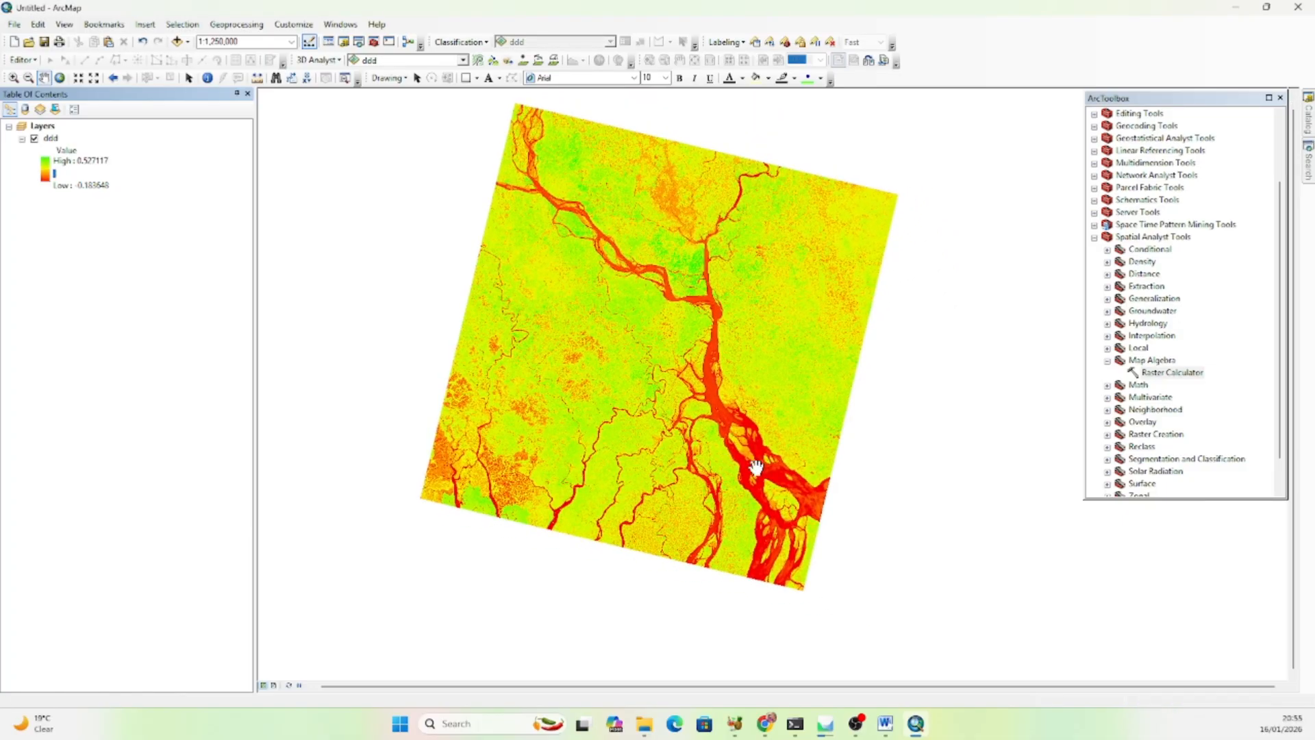
pyautogui.click(177, 41)
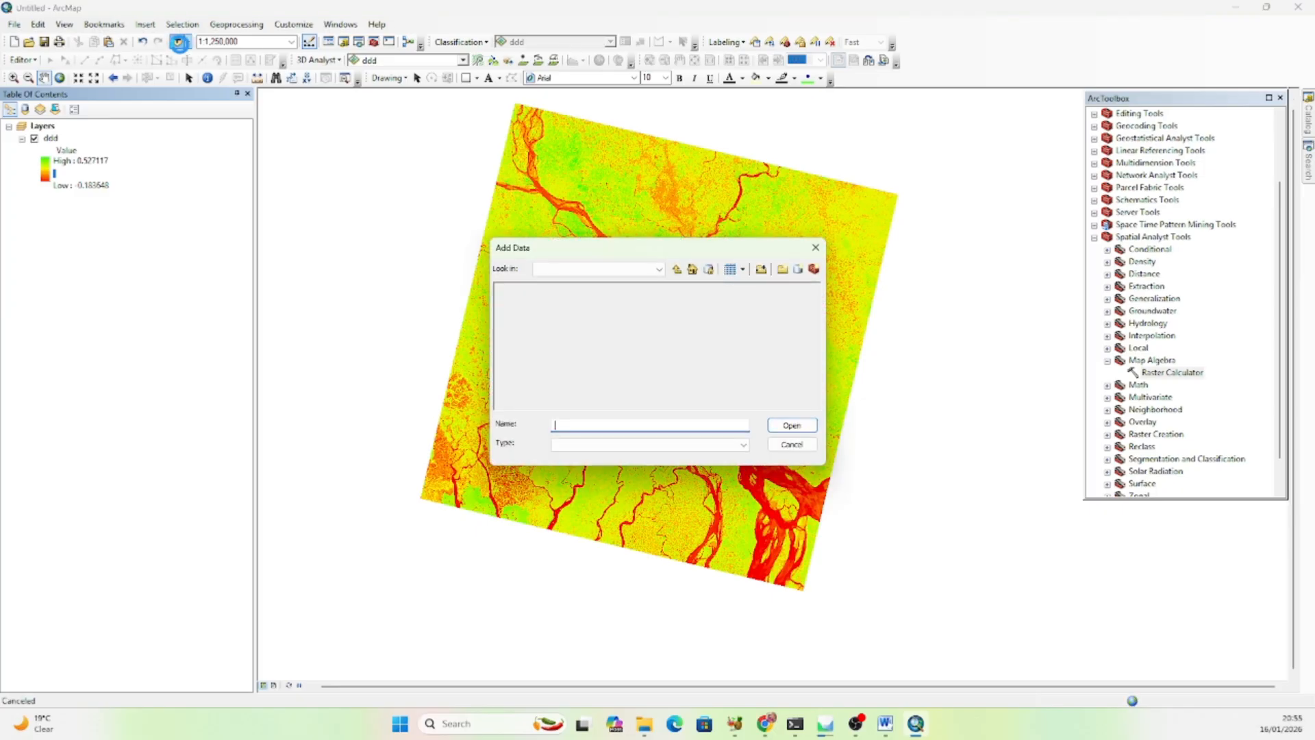
pyautogui.click(660, 270)
pyautogui.click(650, 328)
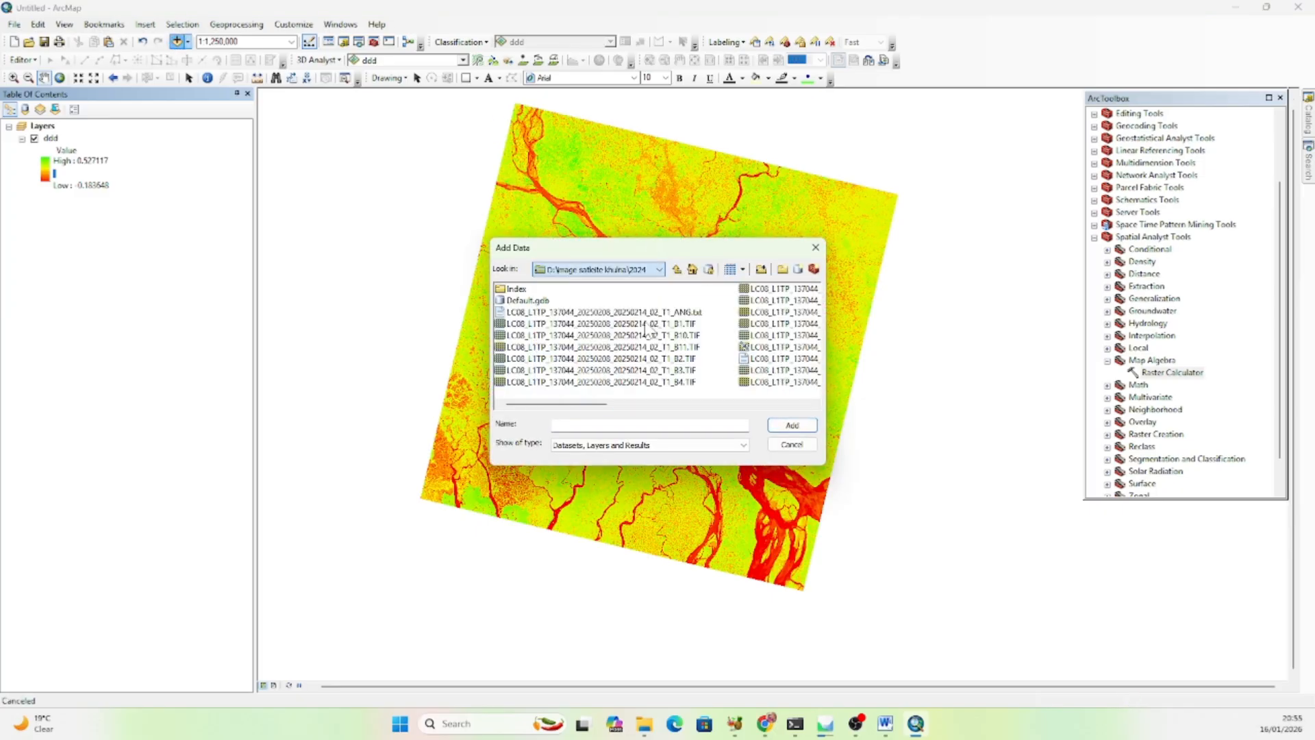
pyautogui.click(645, 272)
pyautogui.click(650, 332)
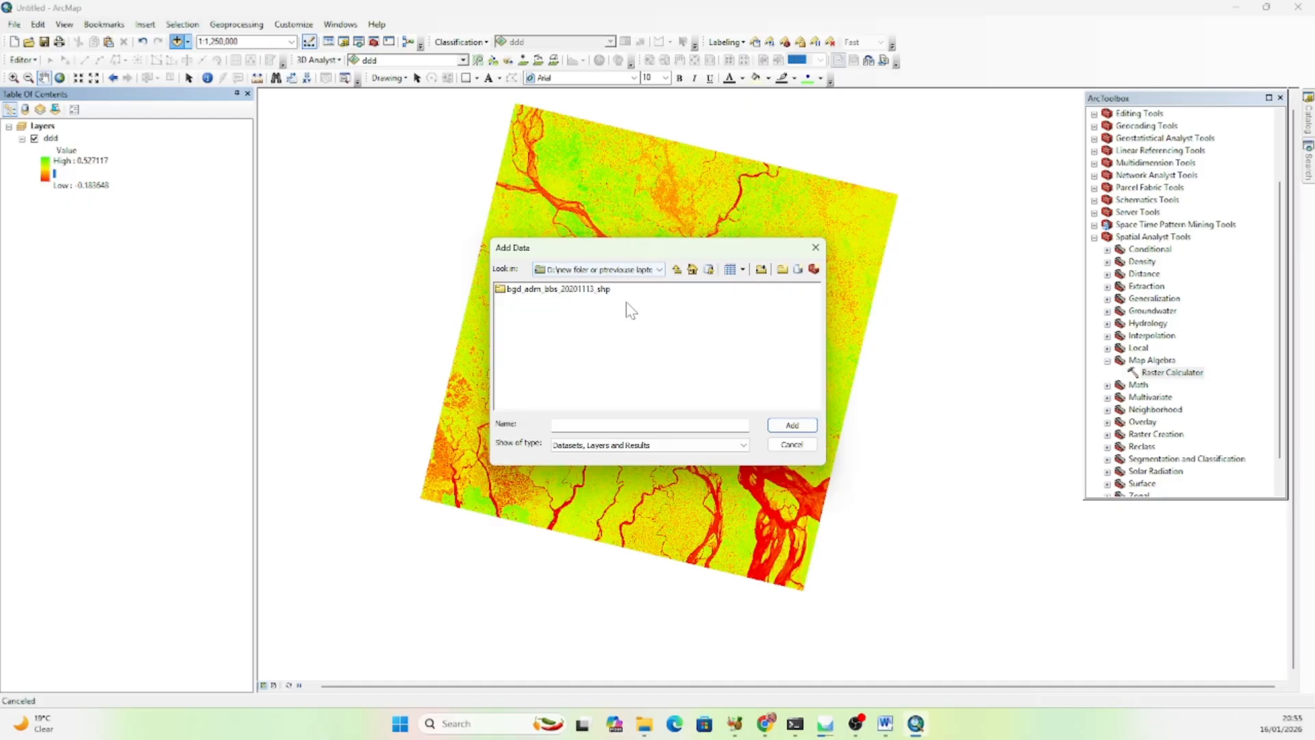
pyautogui.doubleClick(577, 291)
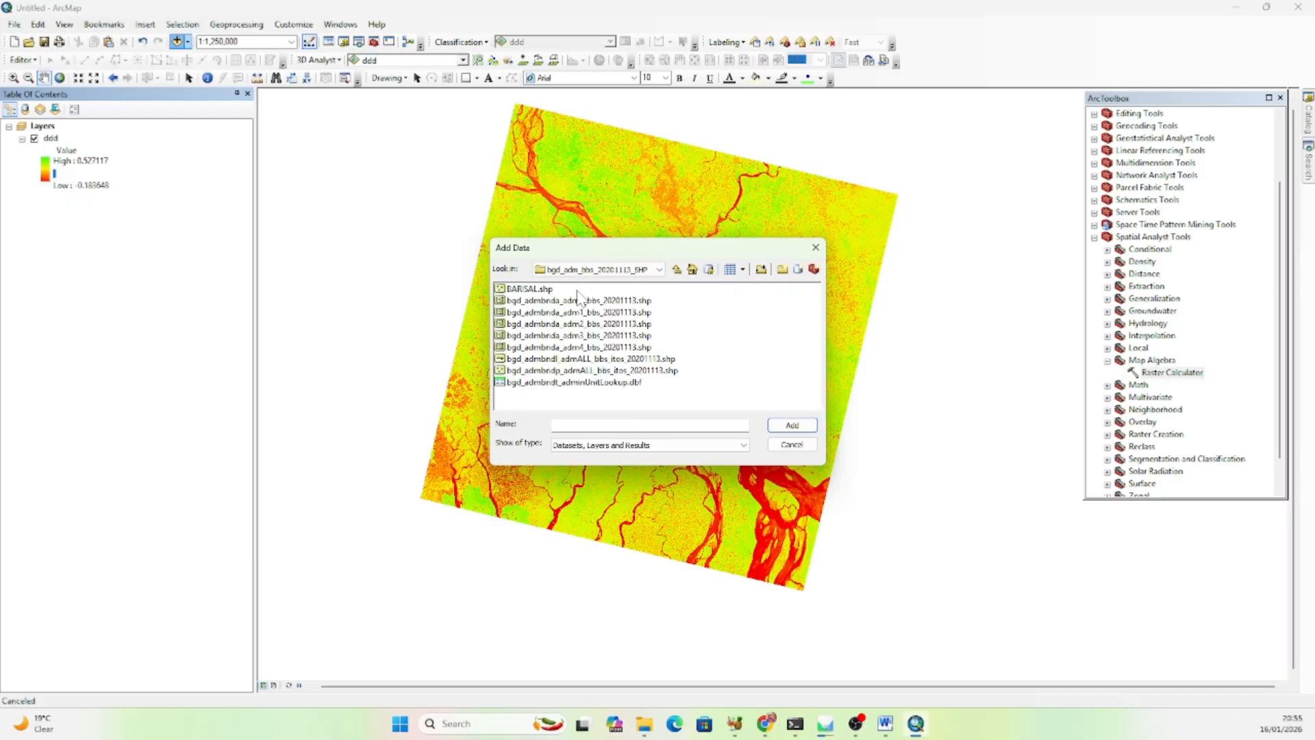
pyautogui.click(637, 336)
pyautogui.click(635, 325)
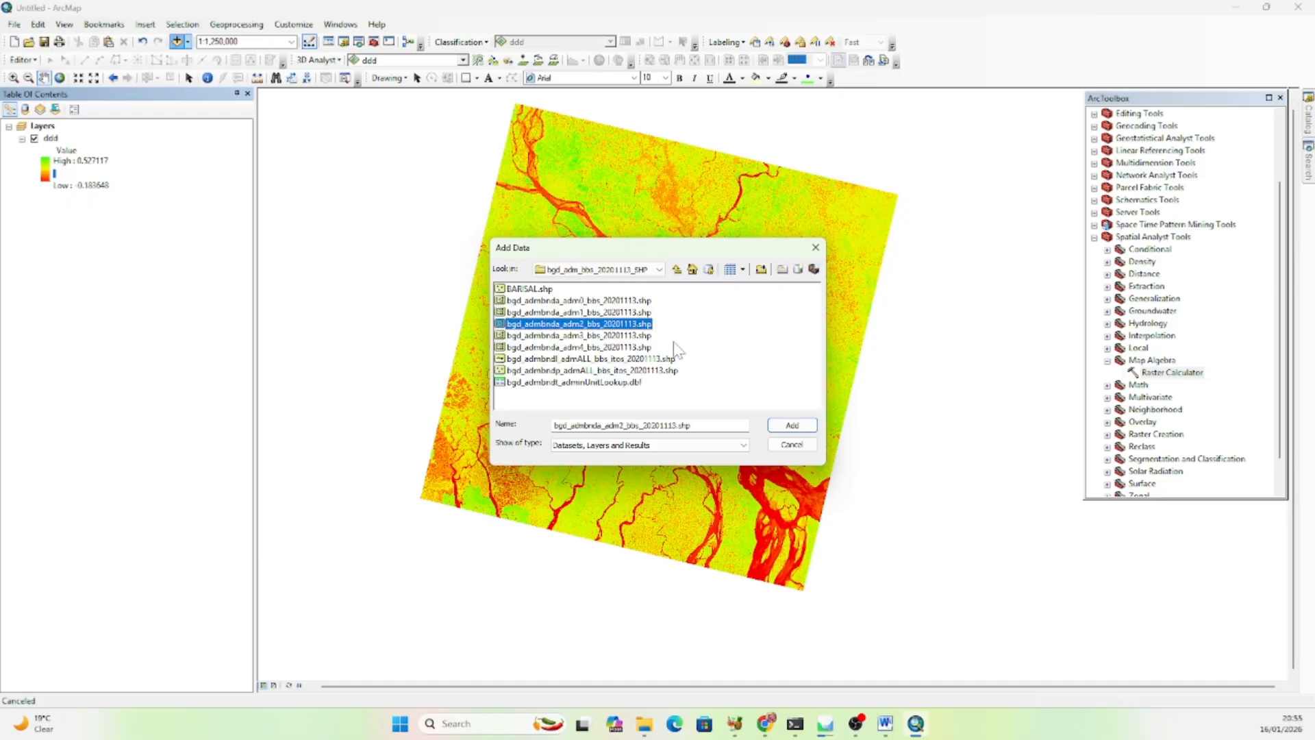
pyautogui.click(792, 425)
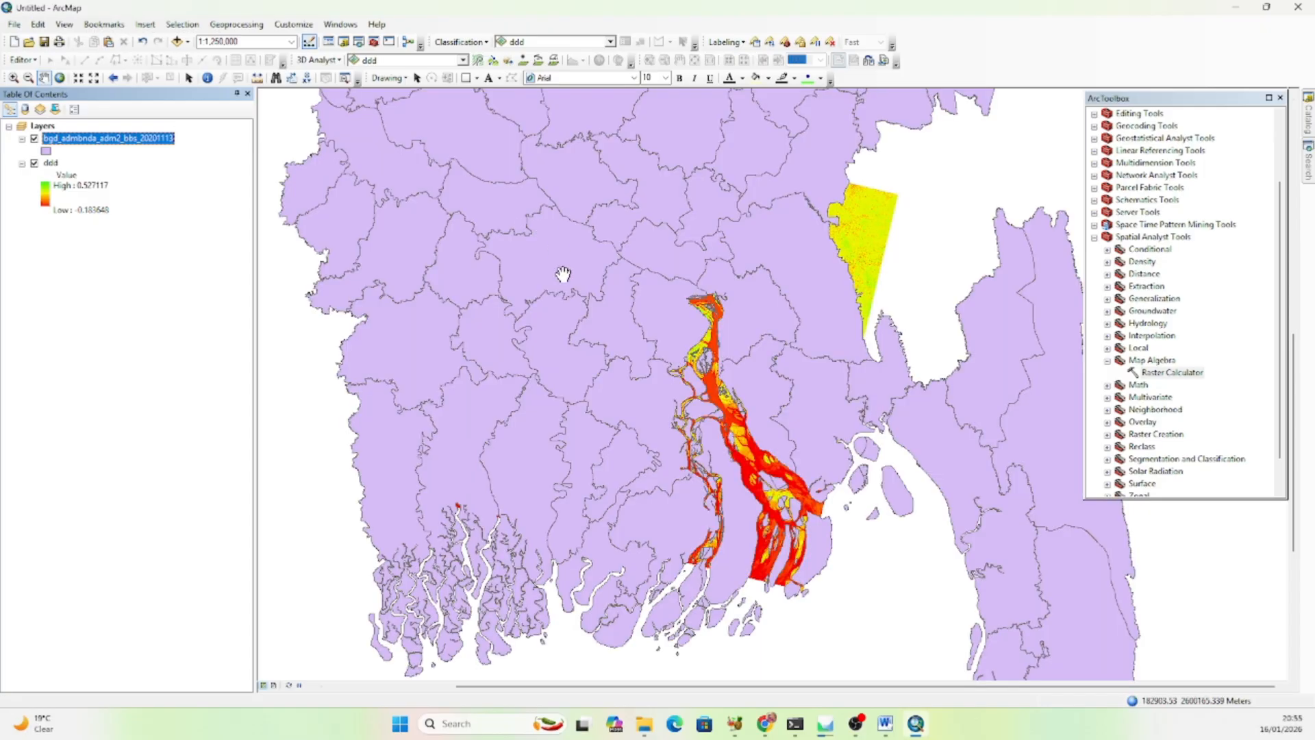
# Change the symbol of the bgd_admbnda_adm2_bbs_20201113 boundary layer to Hollow.
pyautogui.click(46, 152)
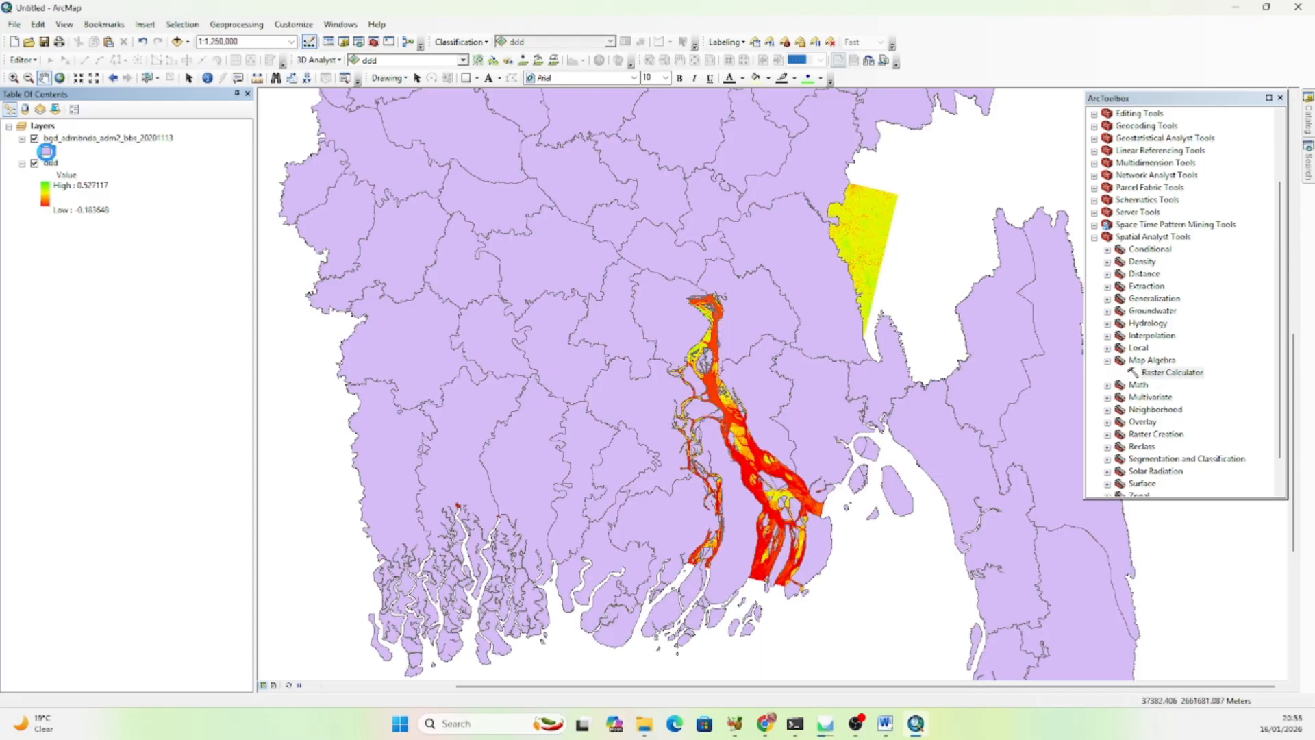
pyautogui.click(519, 333)
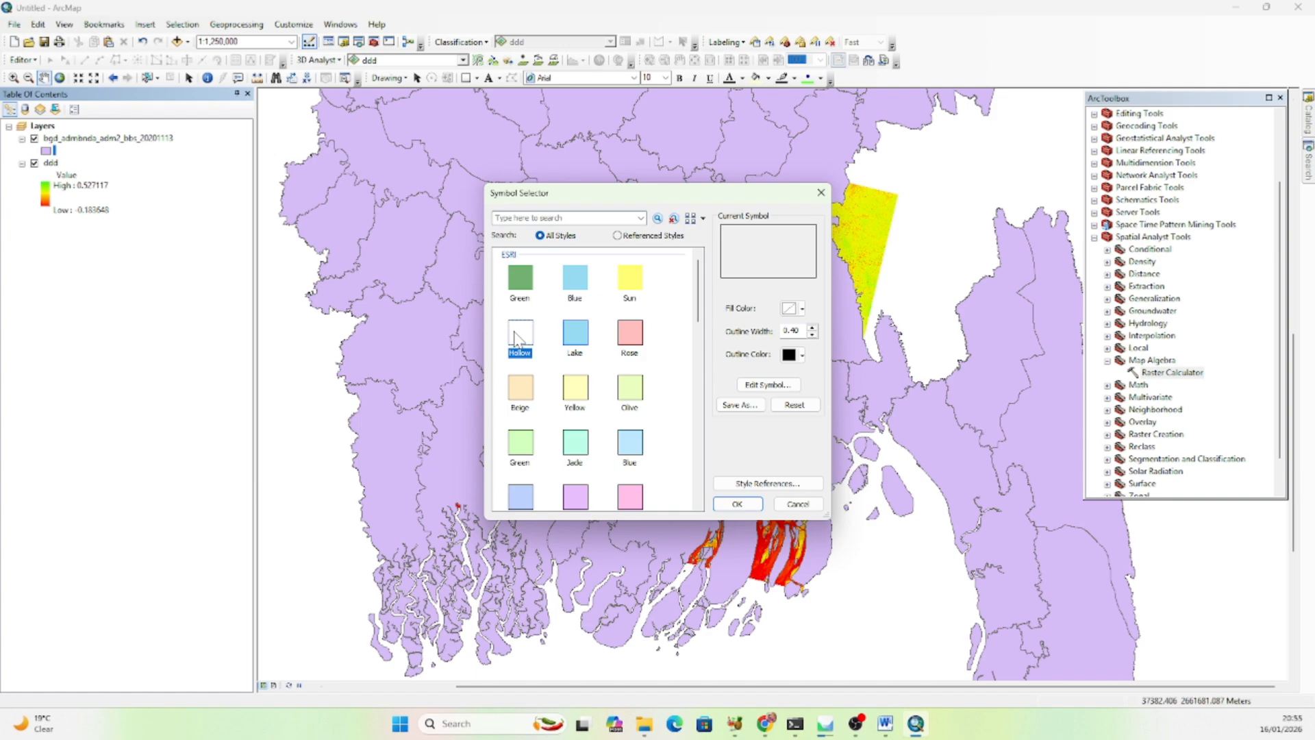
pyautogui.click(726, 504)
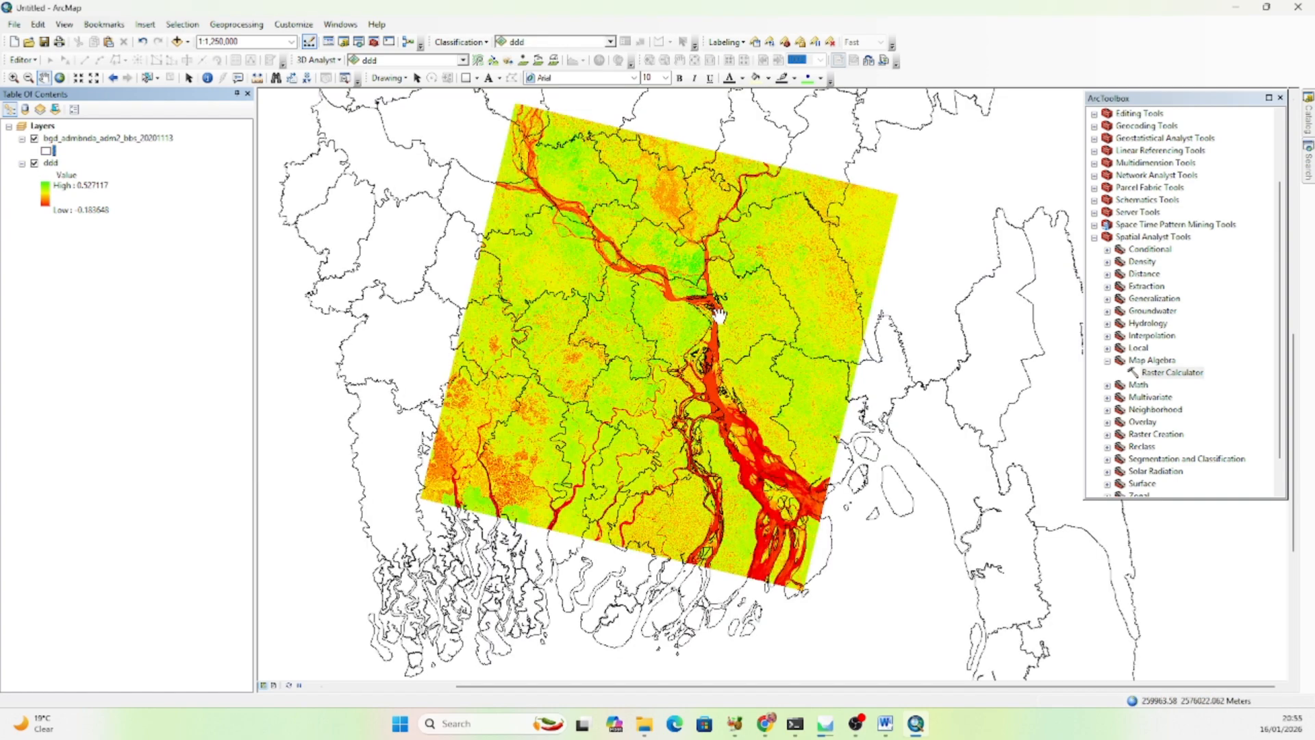
# Select the Barisal district polygon, export the selected feature to Export_Output_5.shp, and add it to the map.
pyautogui.moveTo(751, 307); pyautogui.dragTo(674, 294)
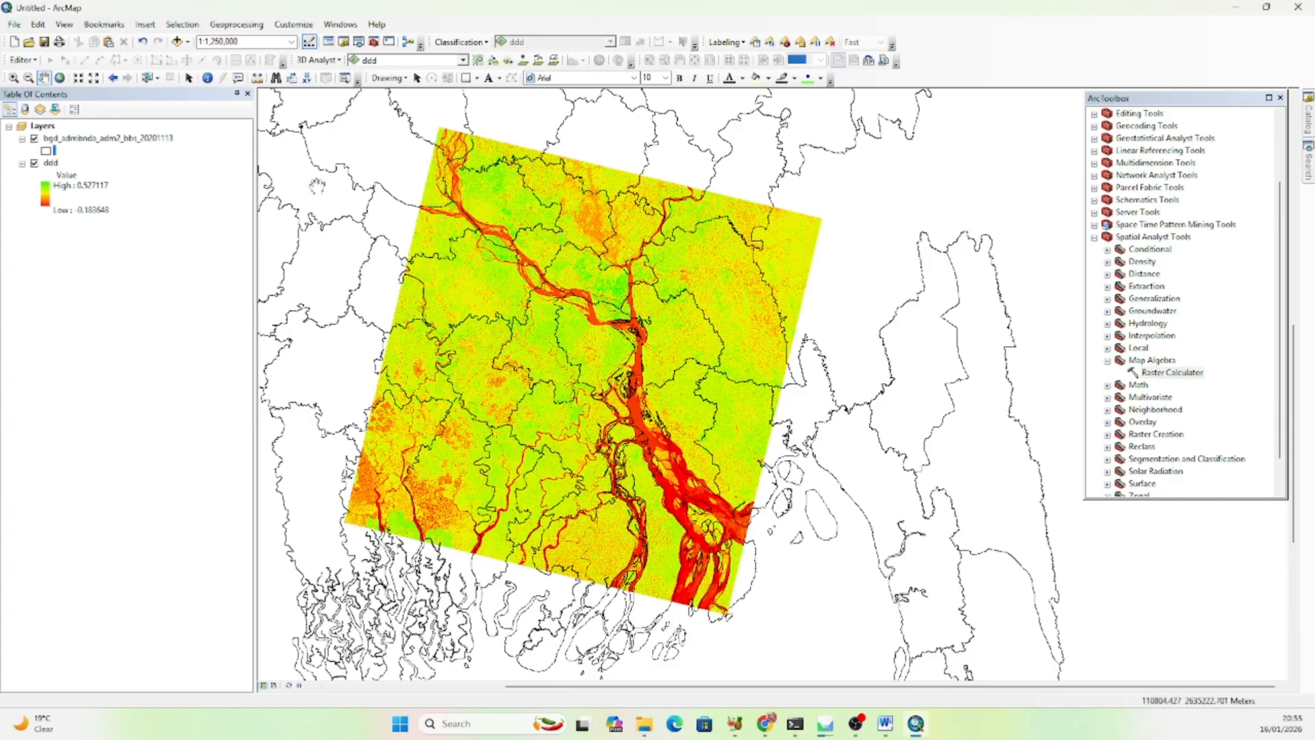
pyautogui.click(148, 77)
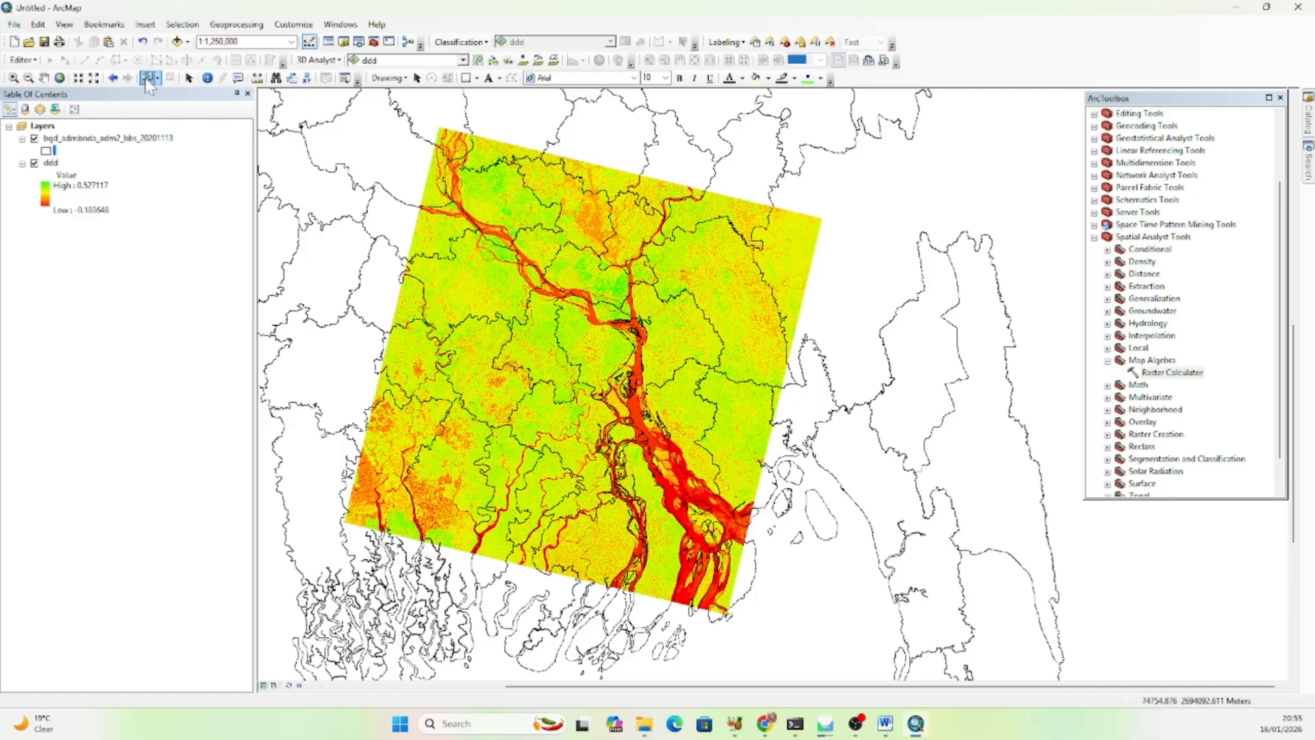
pyautogui.click(551, 419)
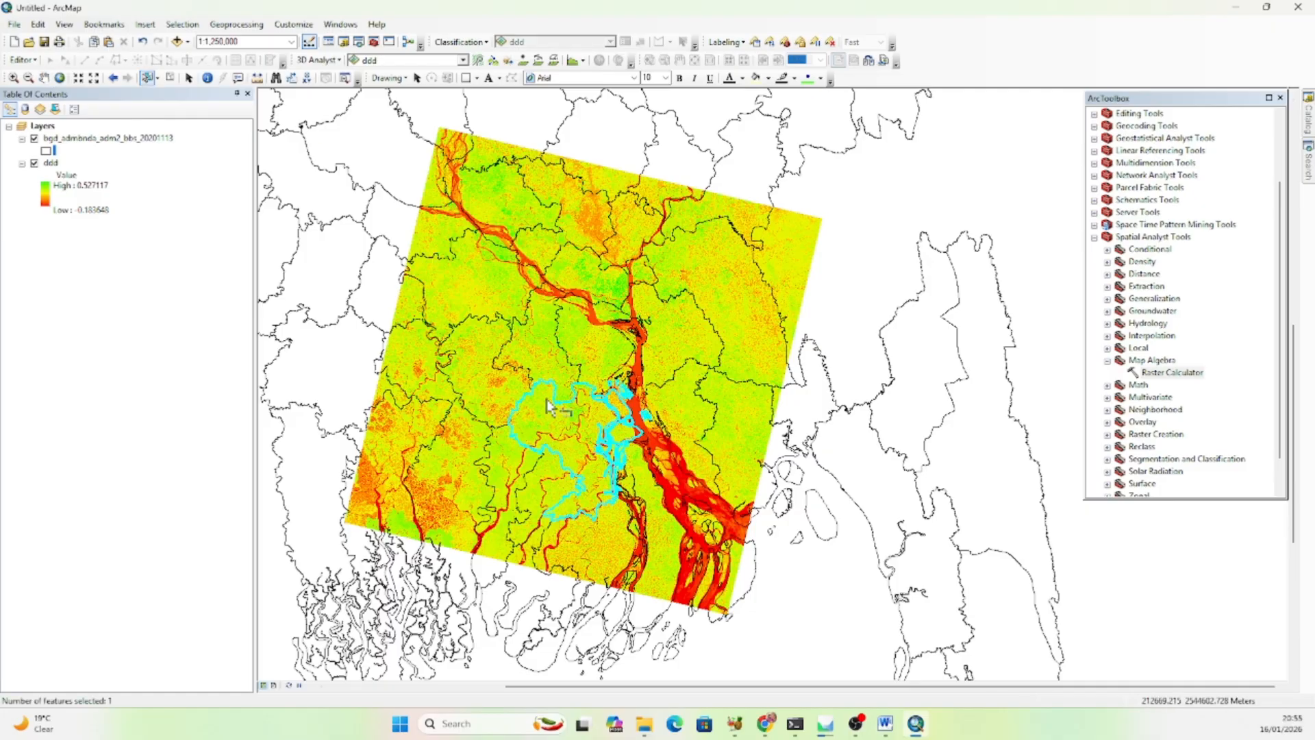
pyautogui.rightClick(68, 138)
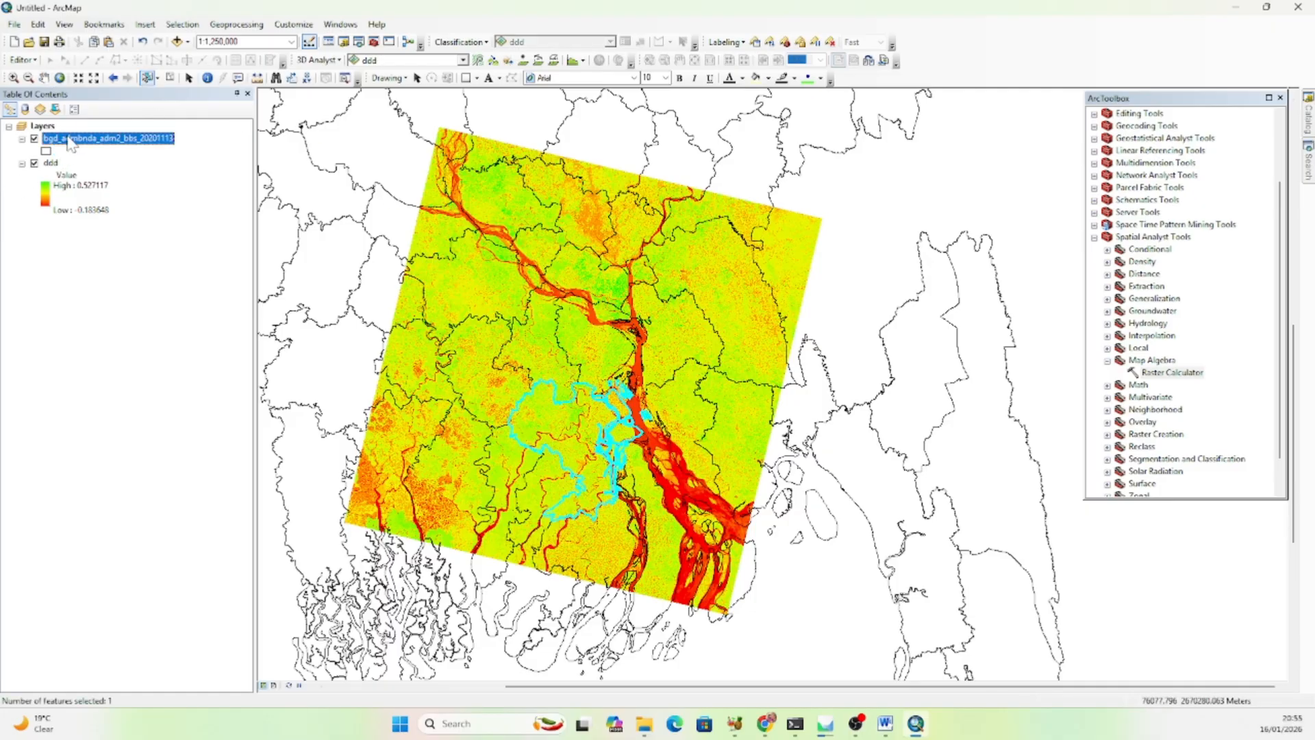
pyautogui.moveTo(144, 373)
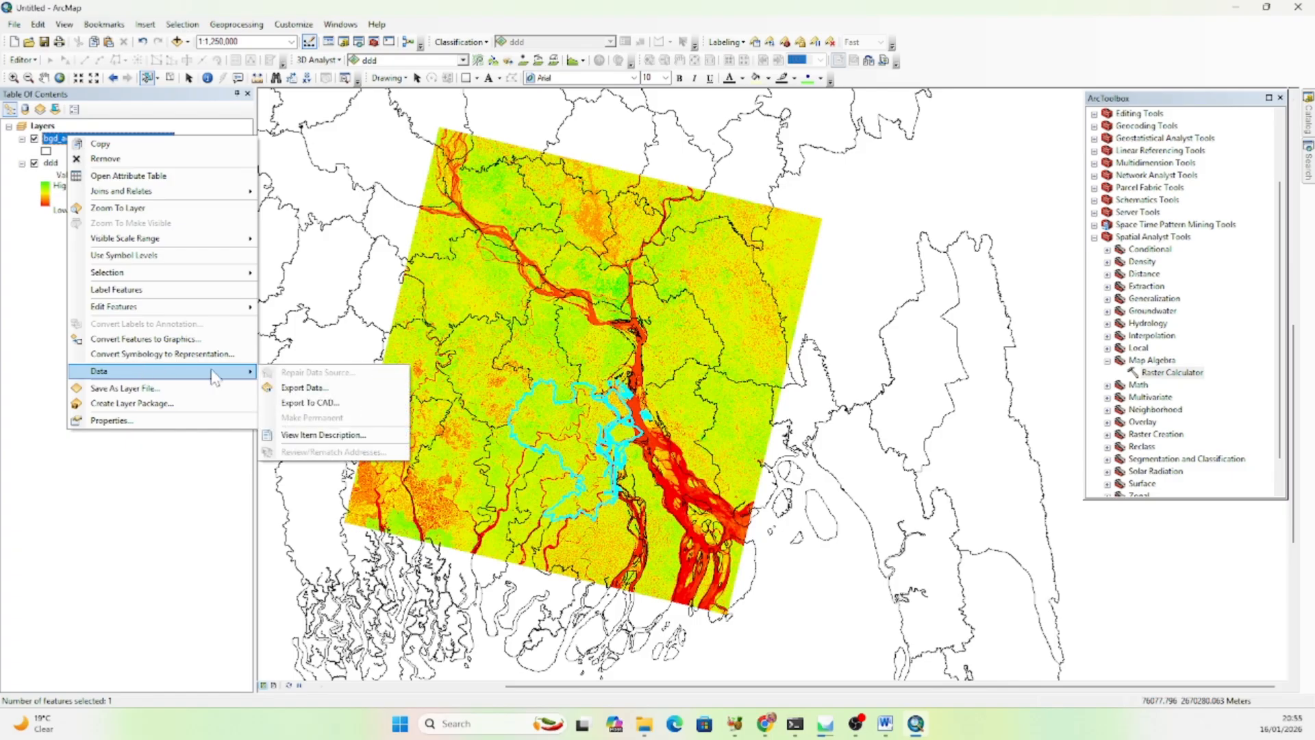
pyautogui.click(319, 388)
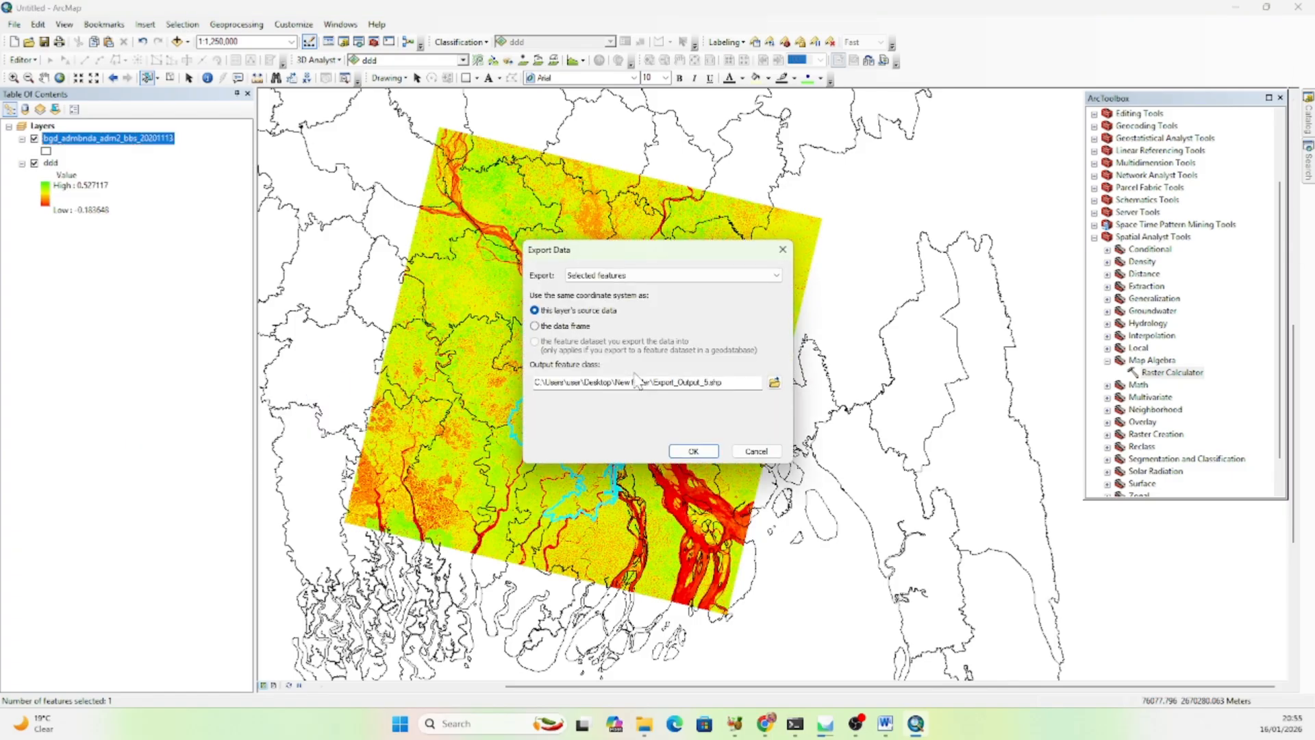
pyautogui.click(694, 451)
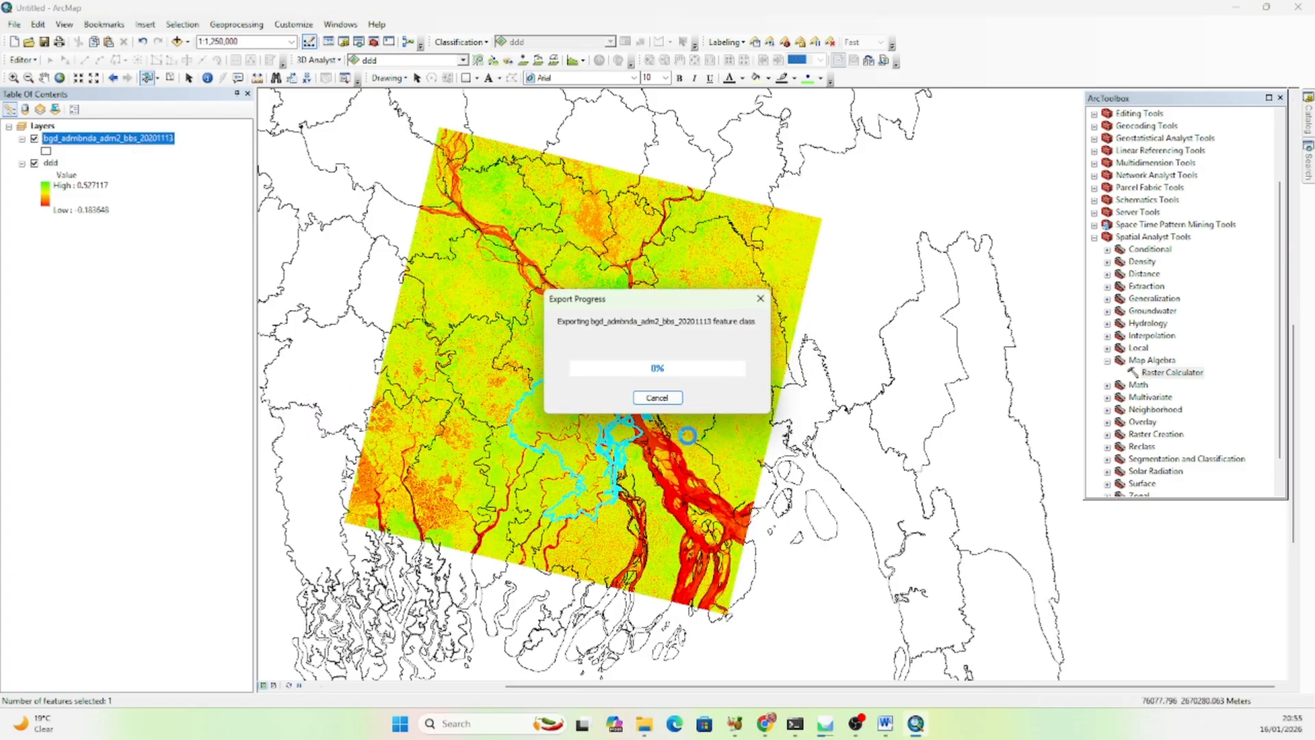
pyautogui.click(710, 410)
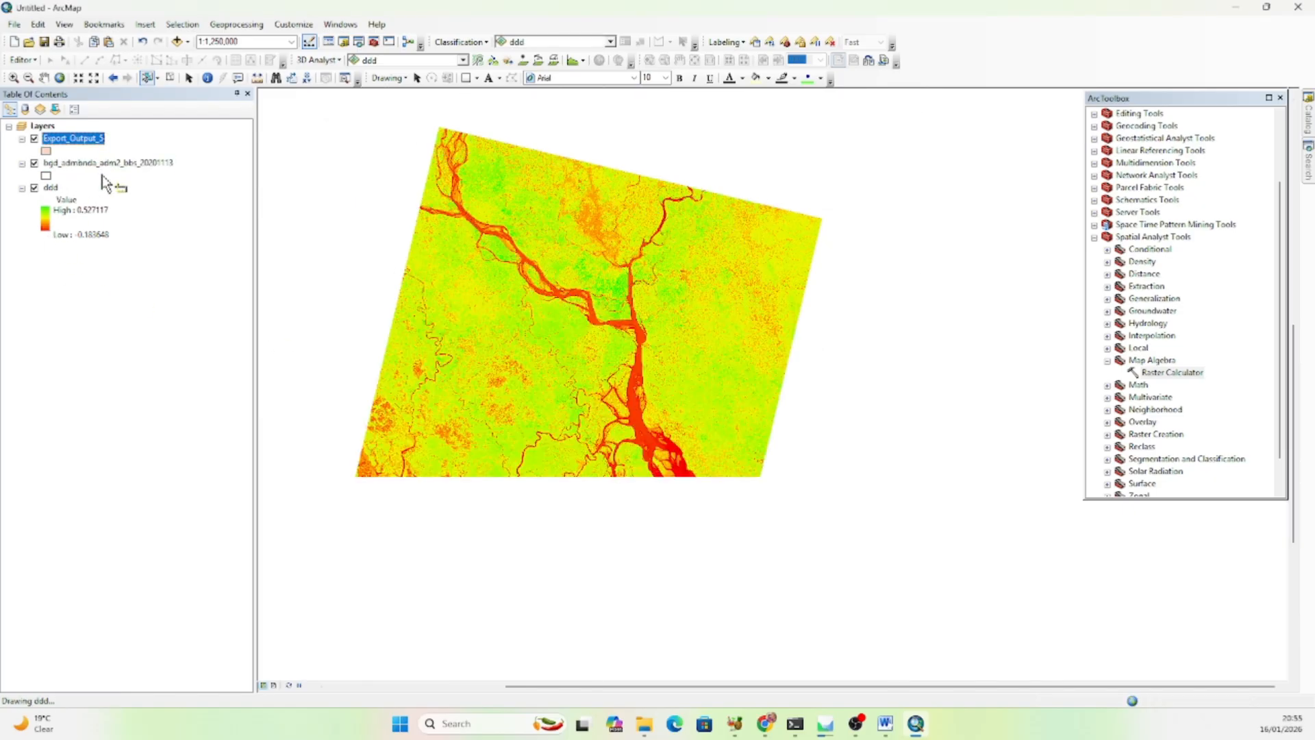
# Hide the bgd_admbnda_adm2_bbs_20201113 boundary layer and remove it from the map.
pyautogui.click(34, 163)
pyautogui.rightClick(80, 164)
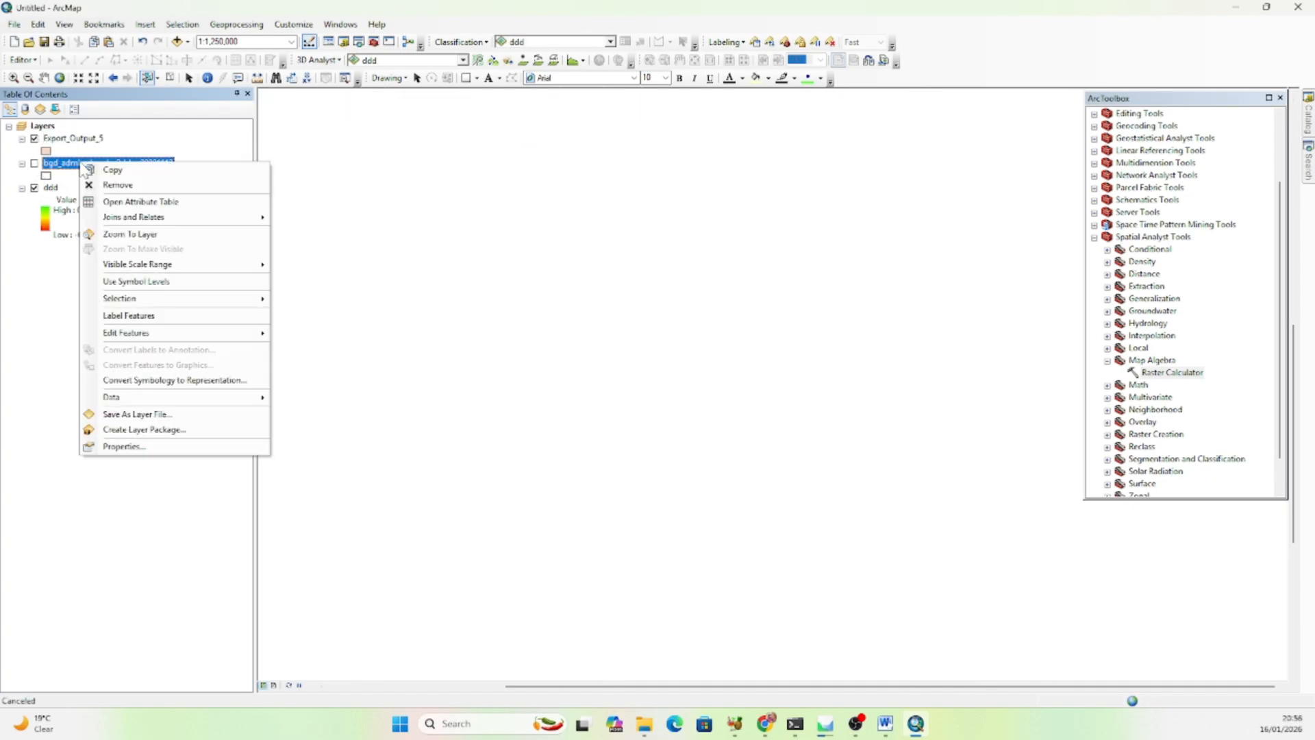
pyautogui.click(110, 183)
# Change the symbol of the Export_Output_5 district layer to Hollow.
pyautogui.click(45, 152)
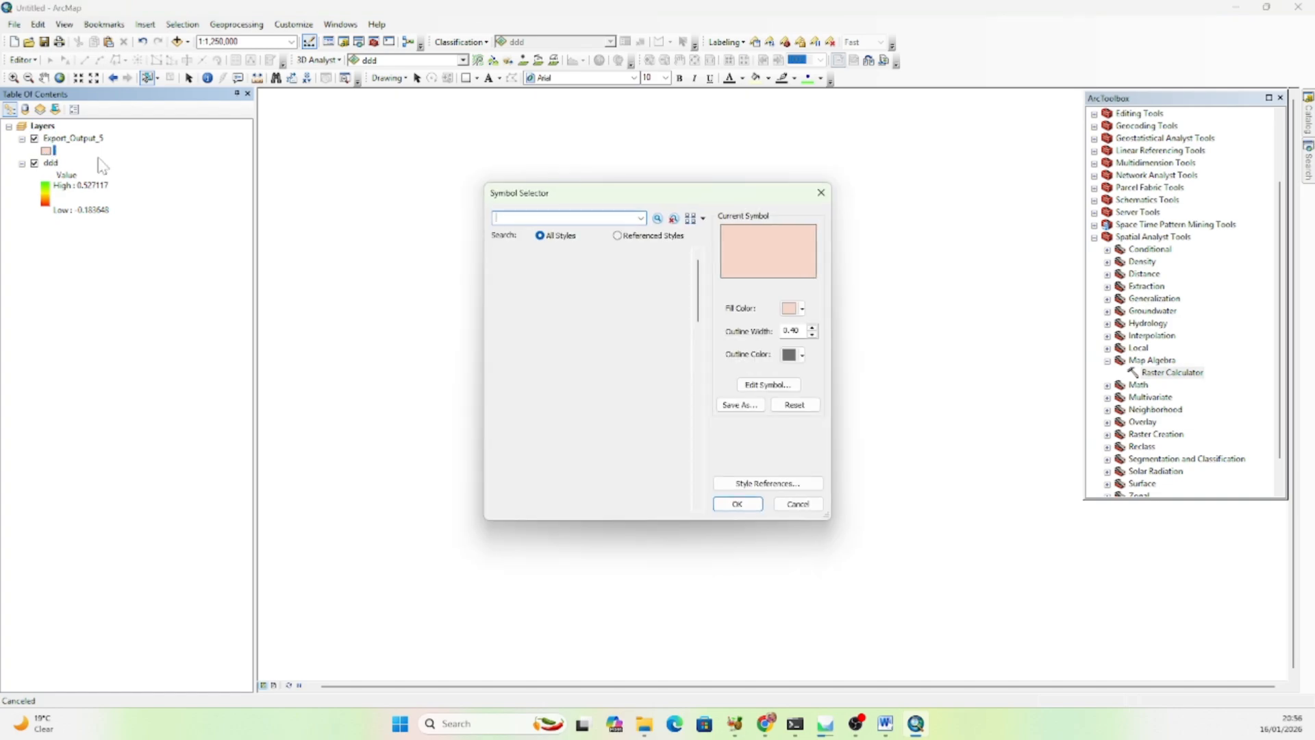
pyautogui.click(519, 341)
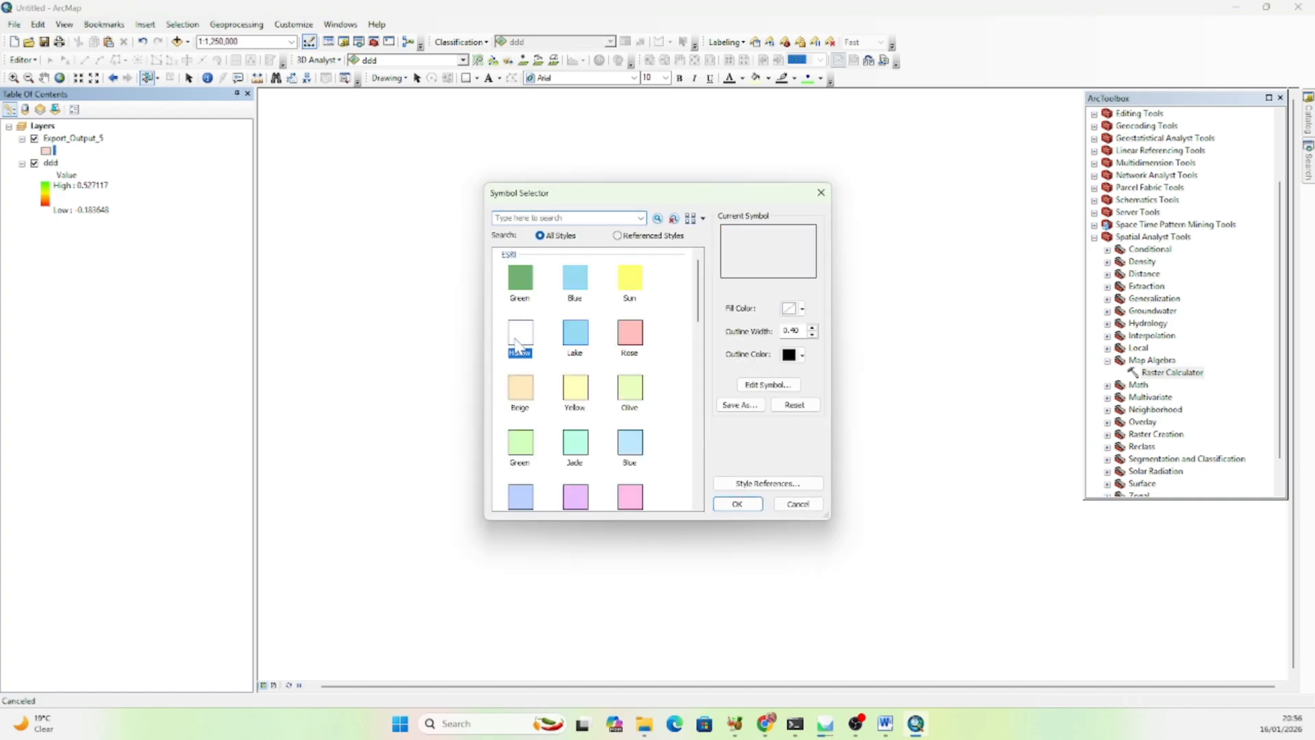
pyautogui.click(737, 504)
# Turn on feature labels for the Export_Output_5 district layer.
pyautogui.click(74, 139)
pyautogui.rightClick(74, 142)
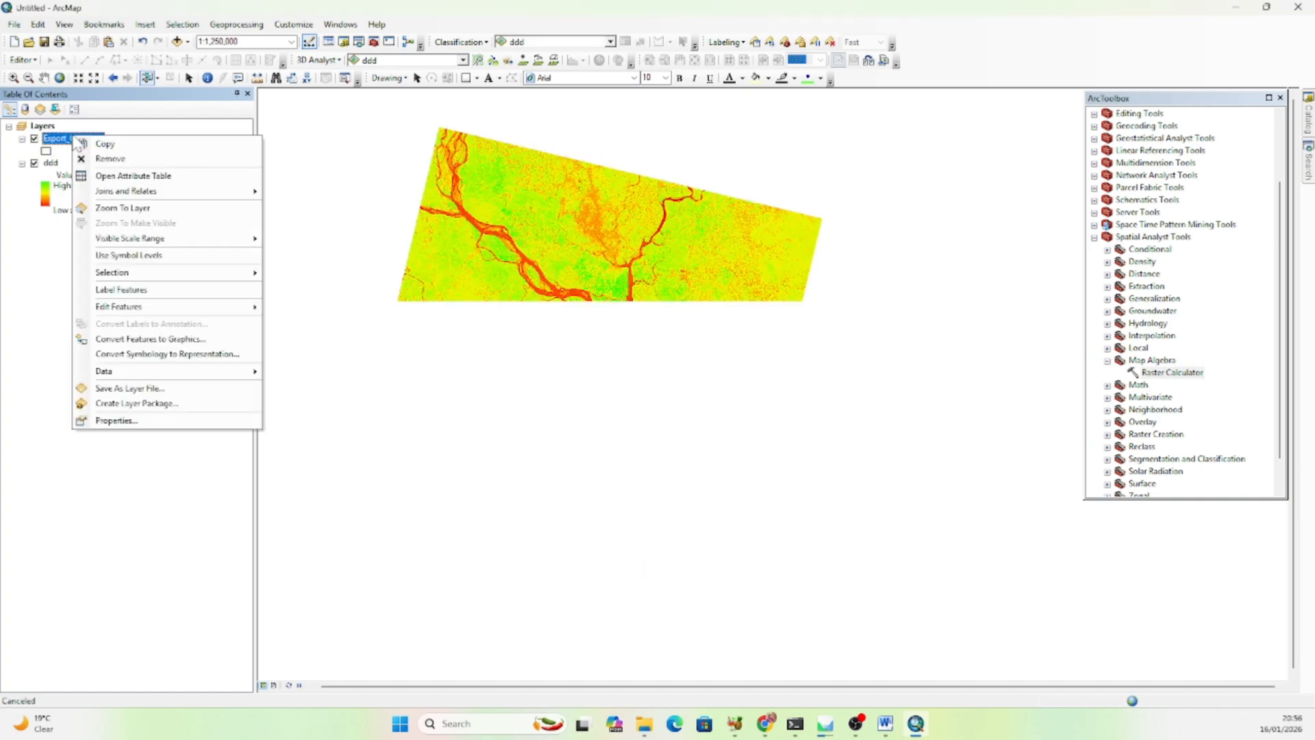
pyautogui.click(122, 308)
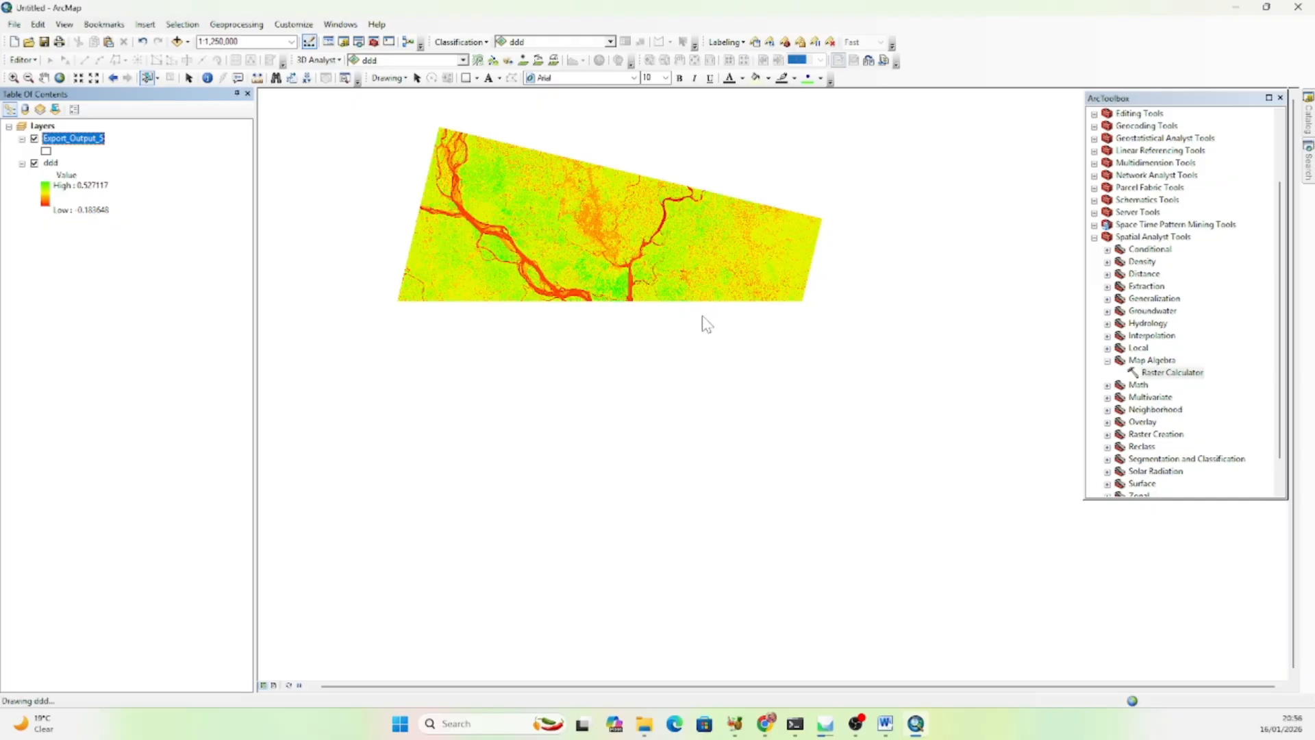
pyautogui.click(189, 78)
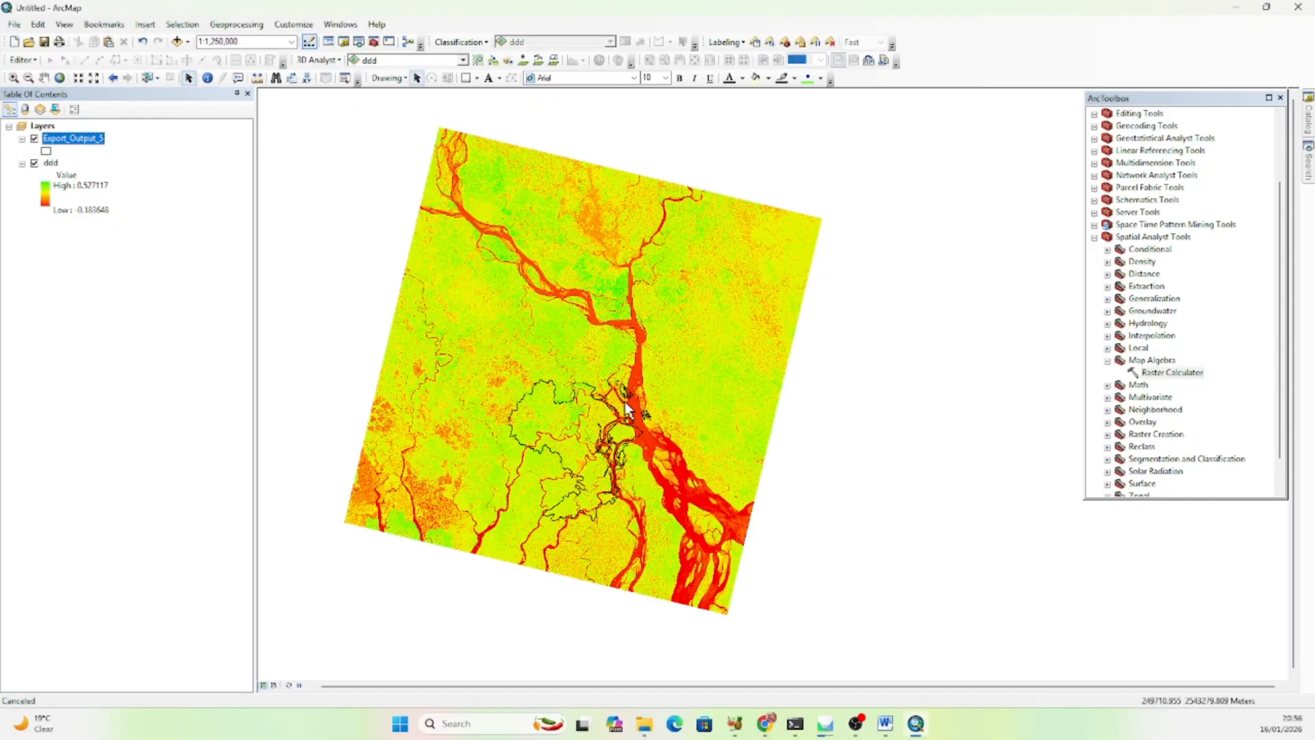
pyautogui.scroll(-2, 588, 488)
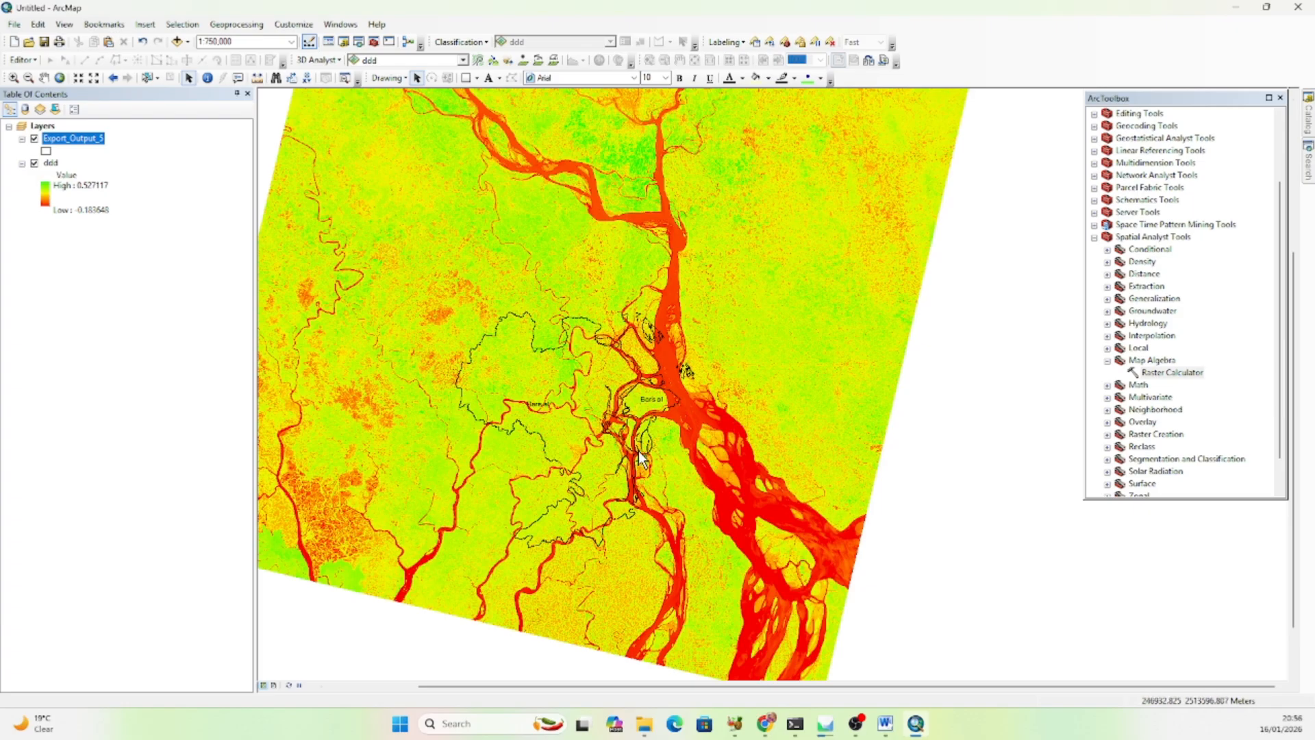
# Run Extract by Mask on the ddd raster using Export_Output_5 as the mask, output Extract_ddd1, and remove the ddd layer.
pyautogui.click(1108, 361)
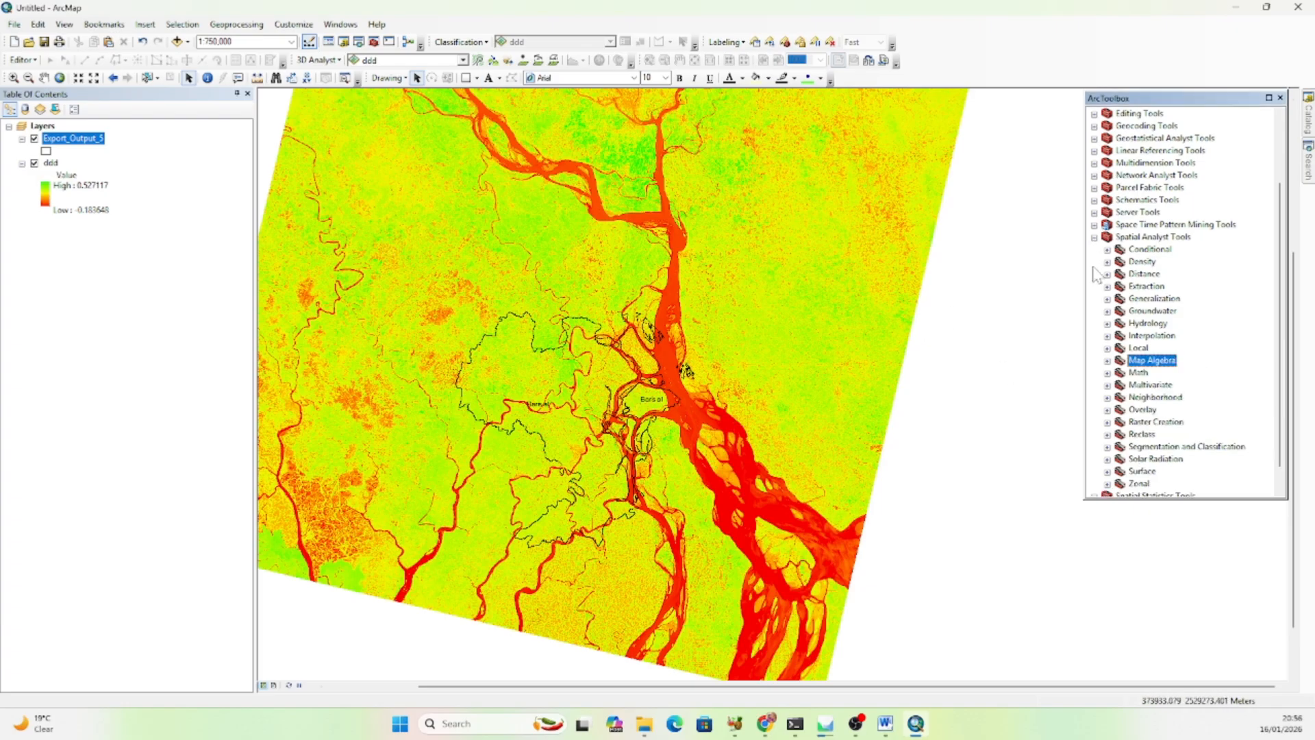
pyautogui.click(1095, 238)
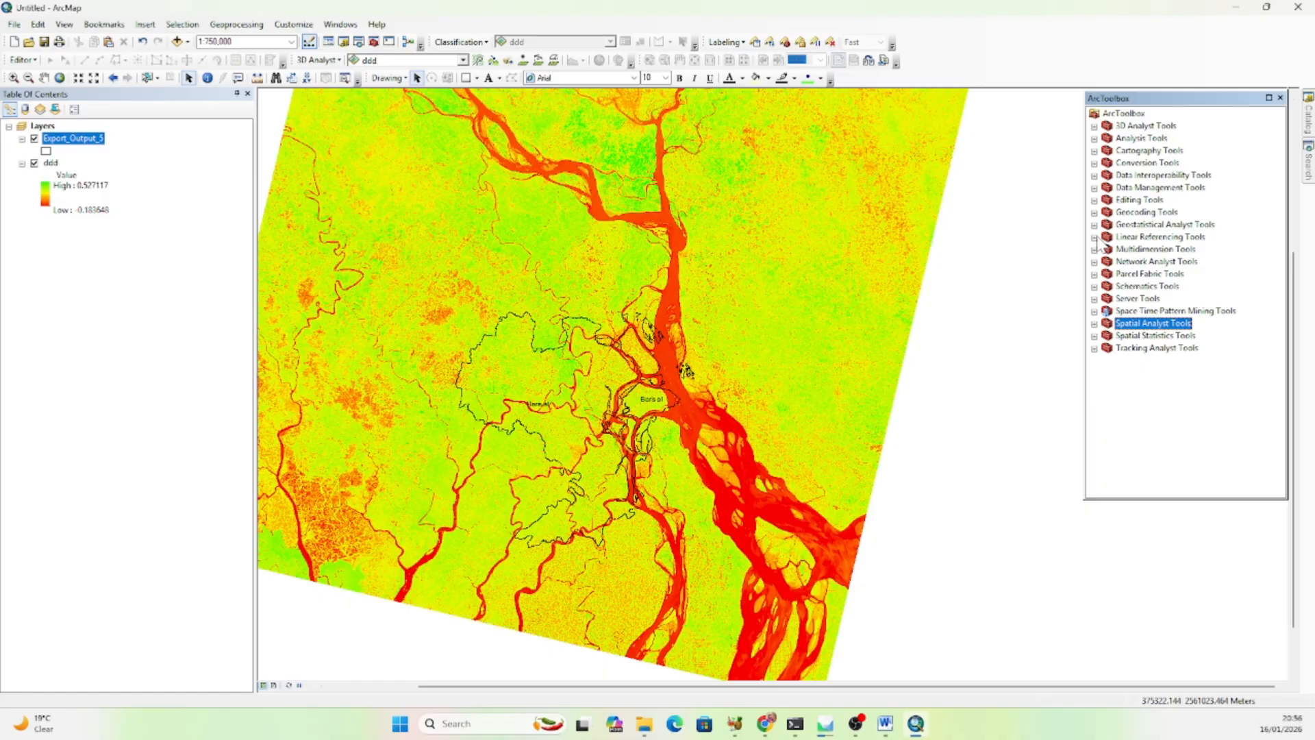
pyautogui.click(1094, 325)
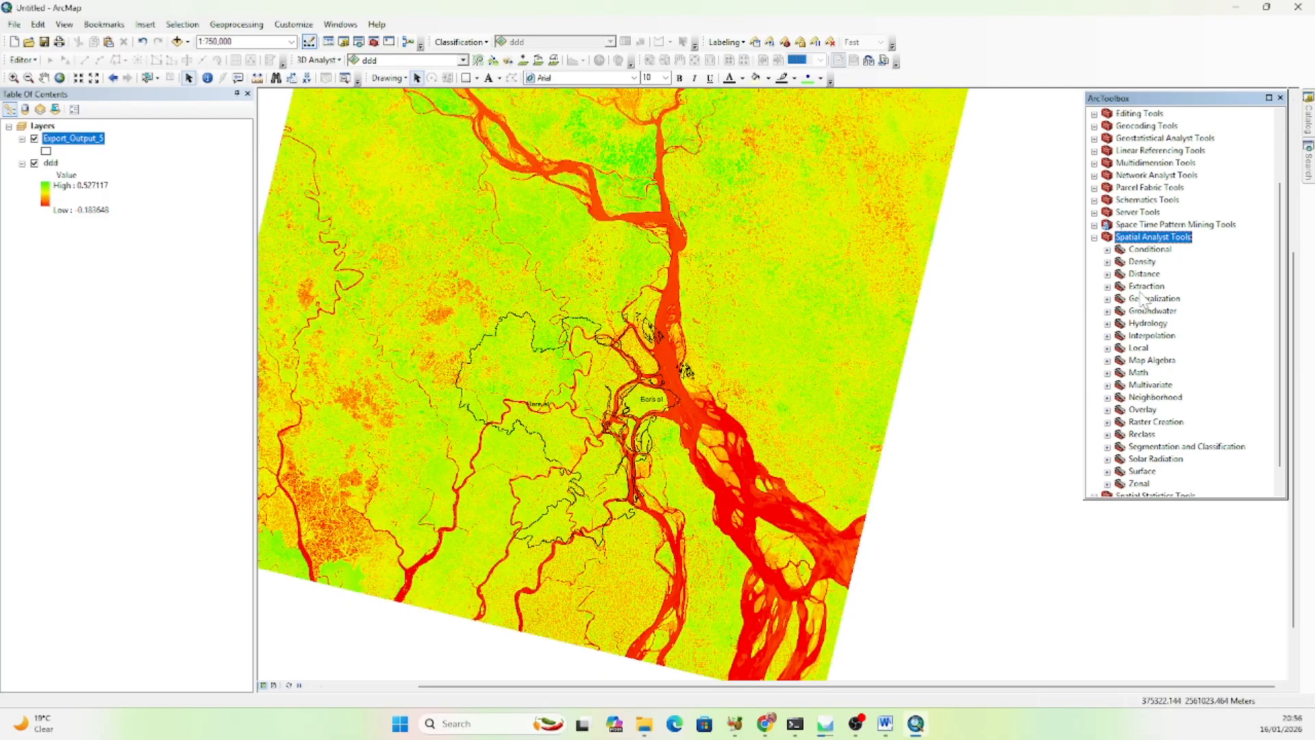
pyautogui.click(1108, 287)
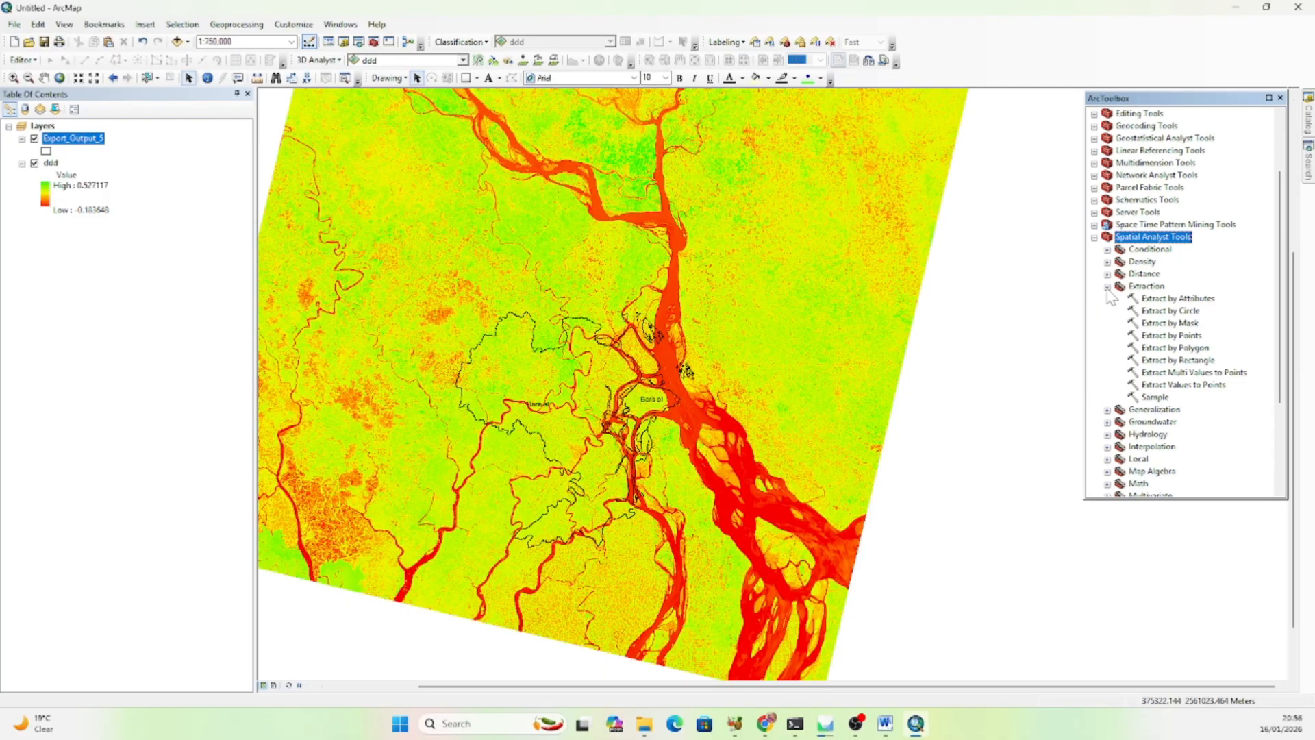
pyautogui.doubleClick(1170, 323)
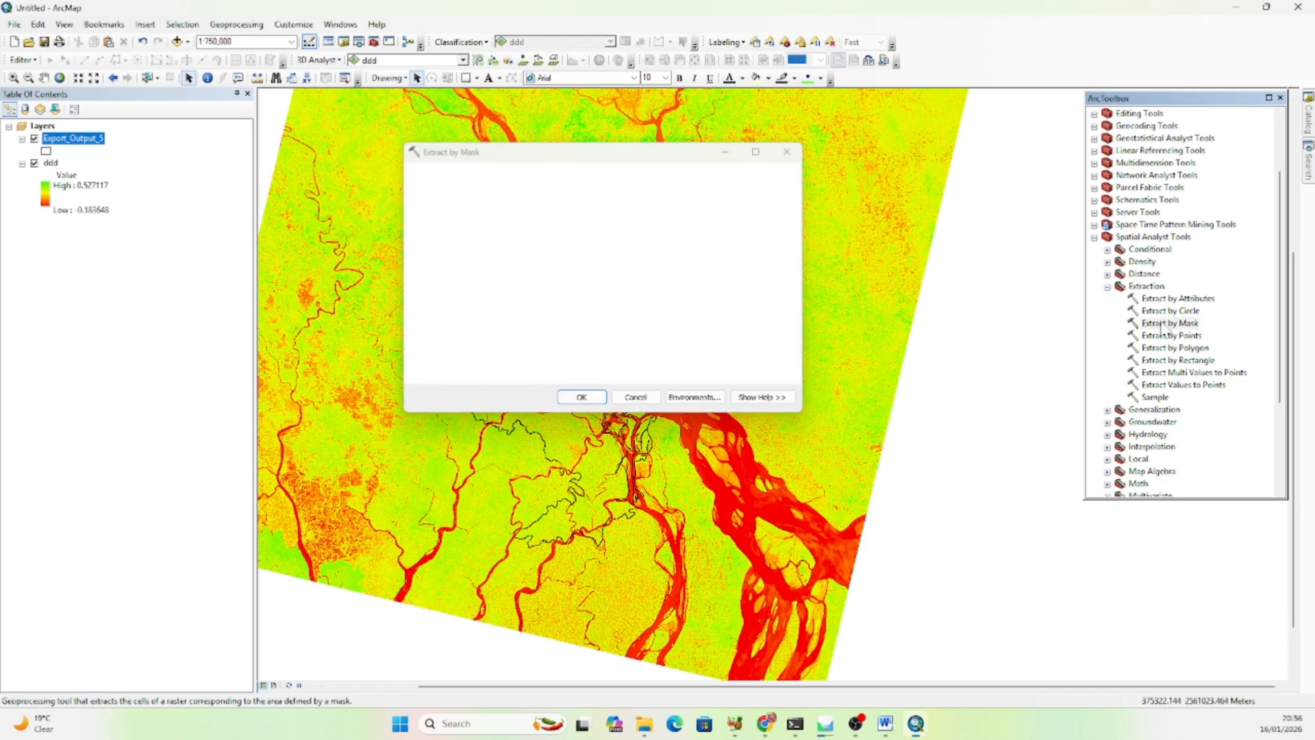
pyautogui.click(753, 189)
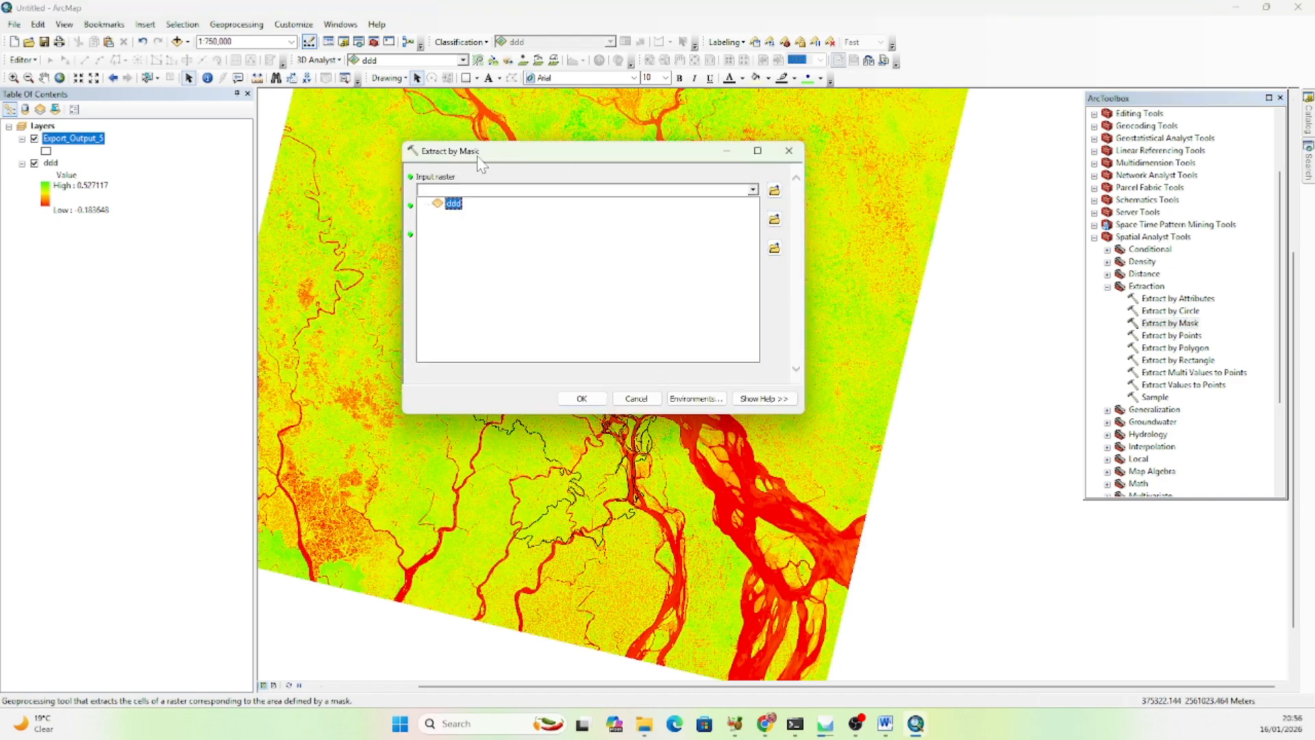
pyautogui.click(453, 204)
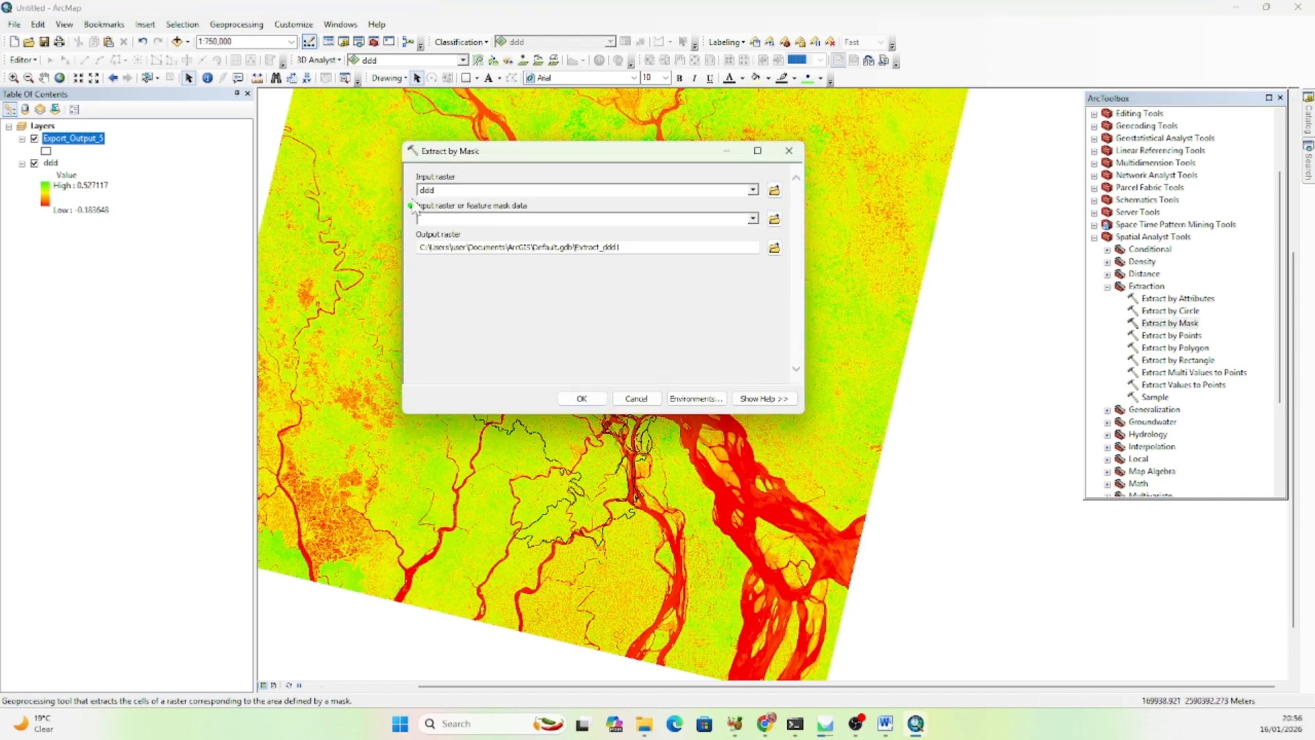
pyautogui.click(752, 219)
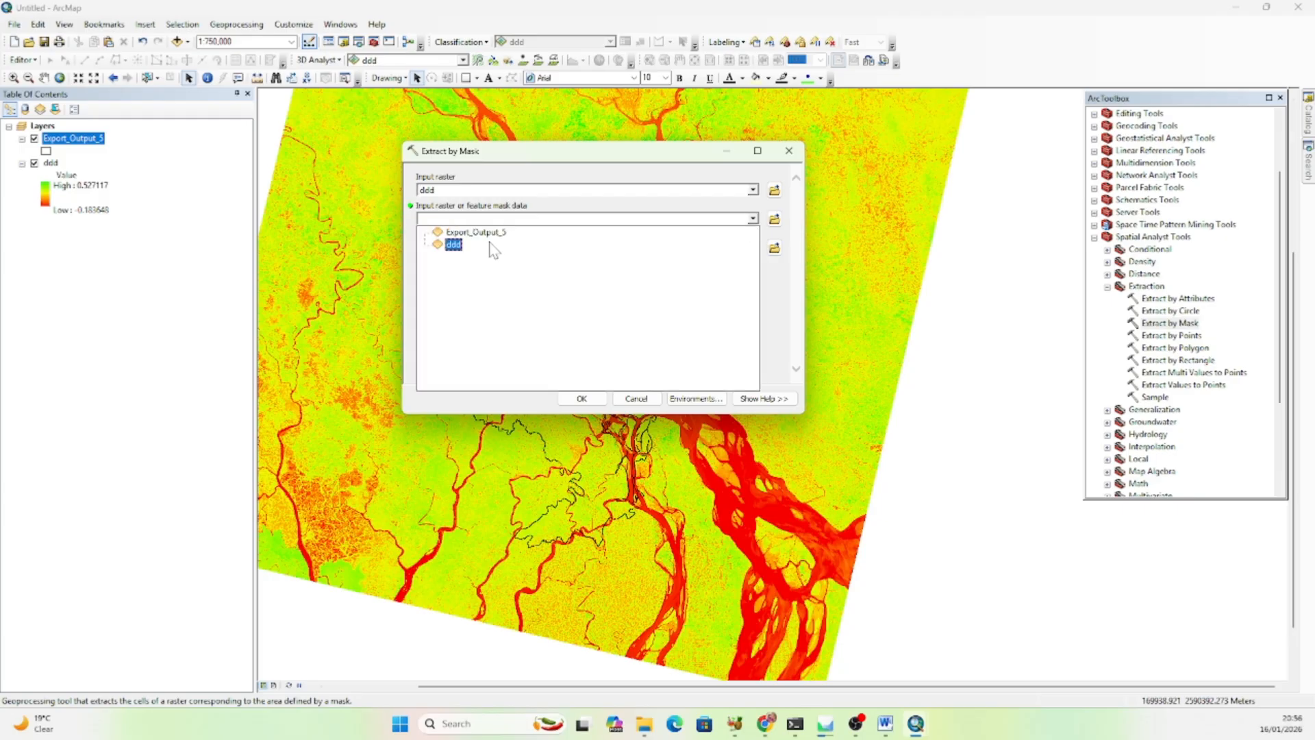
pyautogui.click(475, 231)
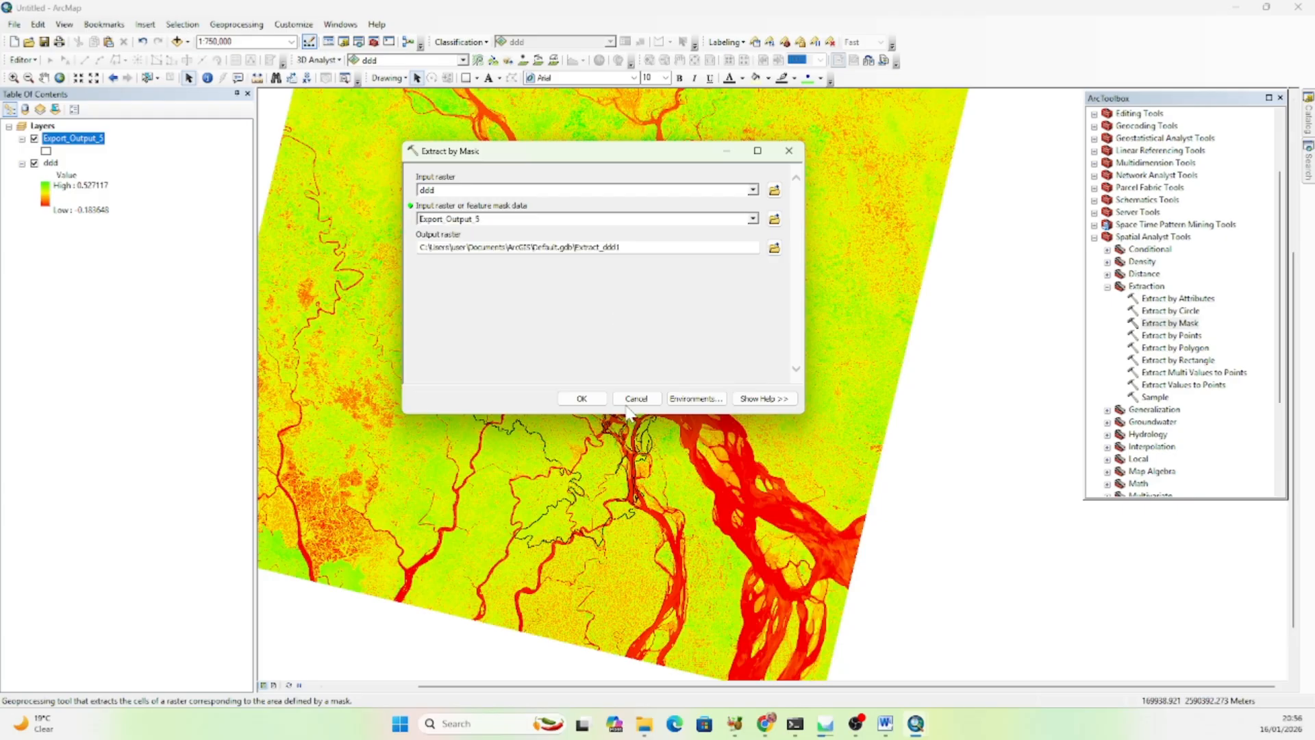
pyautogui.click(582, 399)
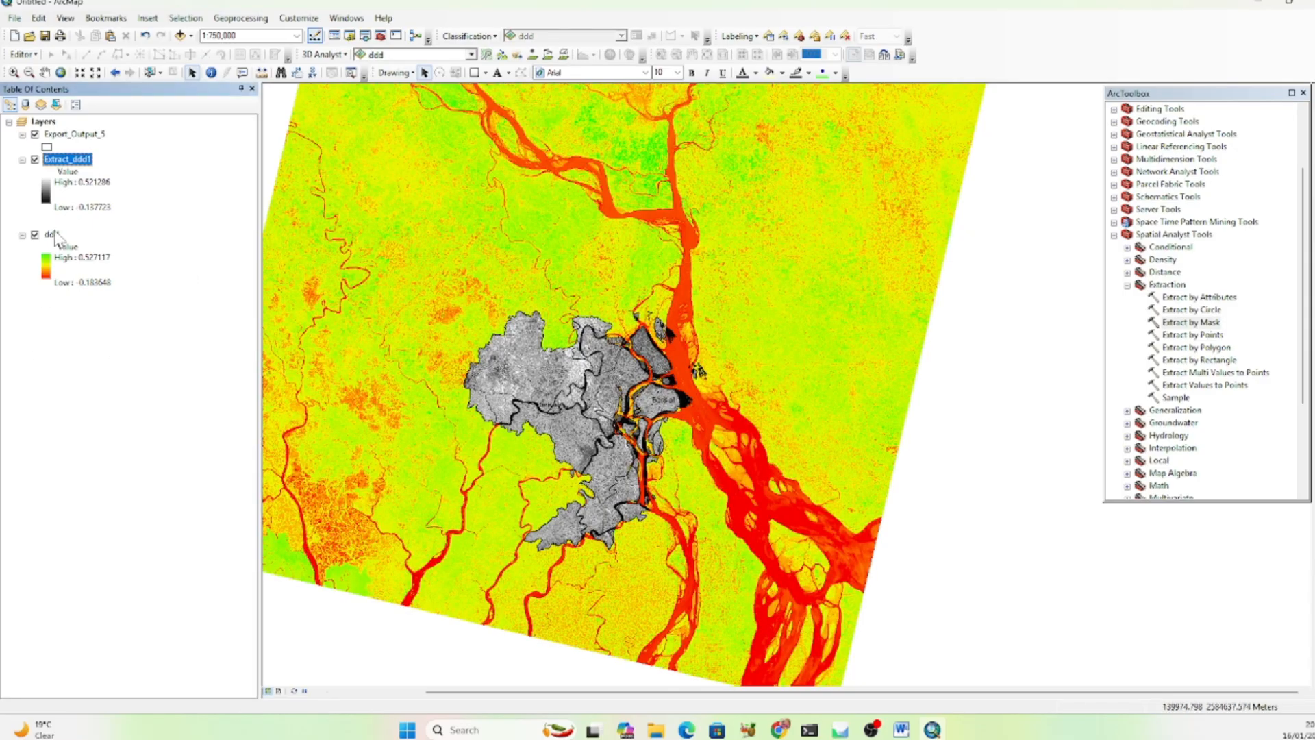
pyautogui.rightClick(55, 237)
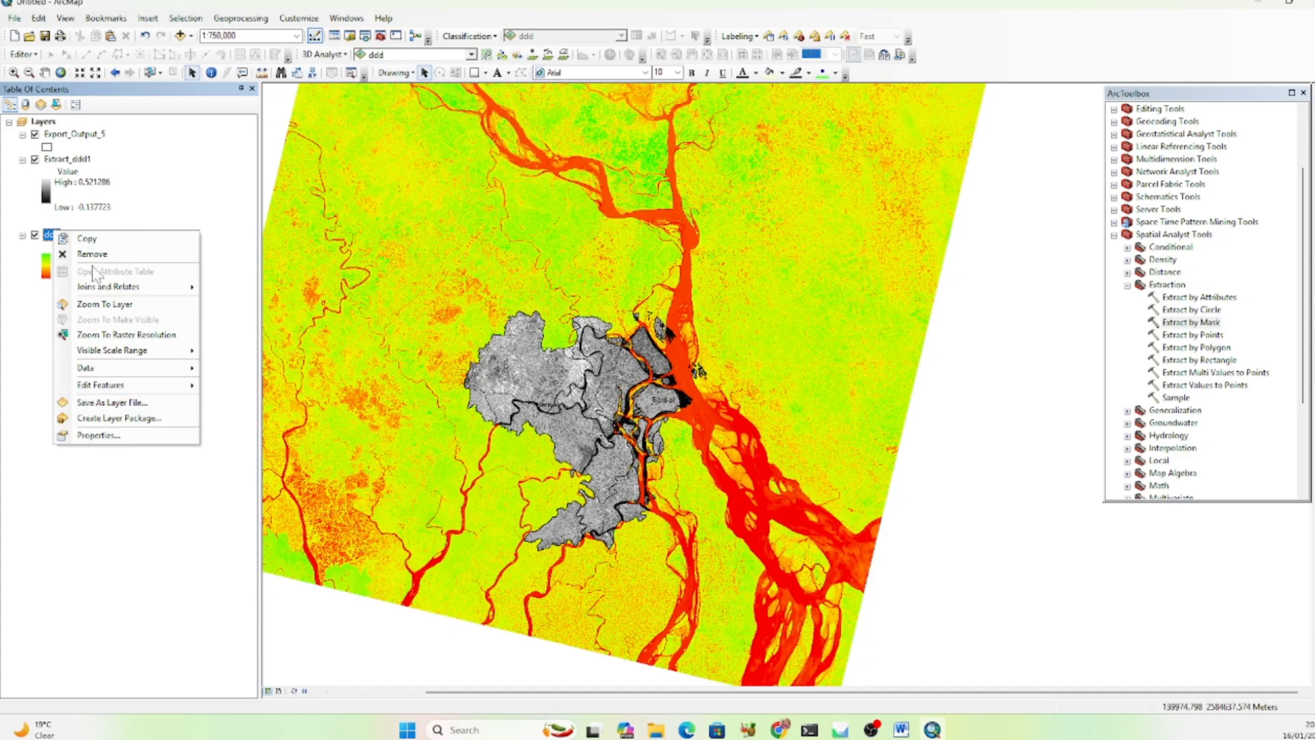
pyautogui.click(92, 255)
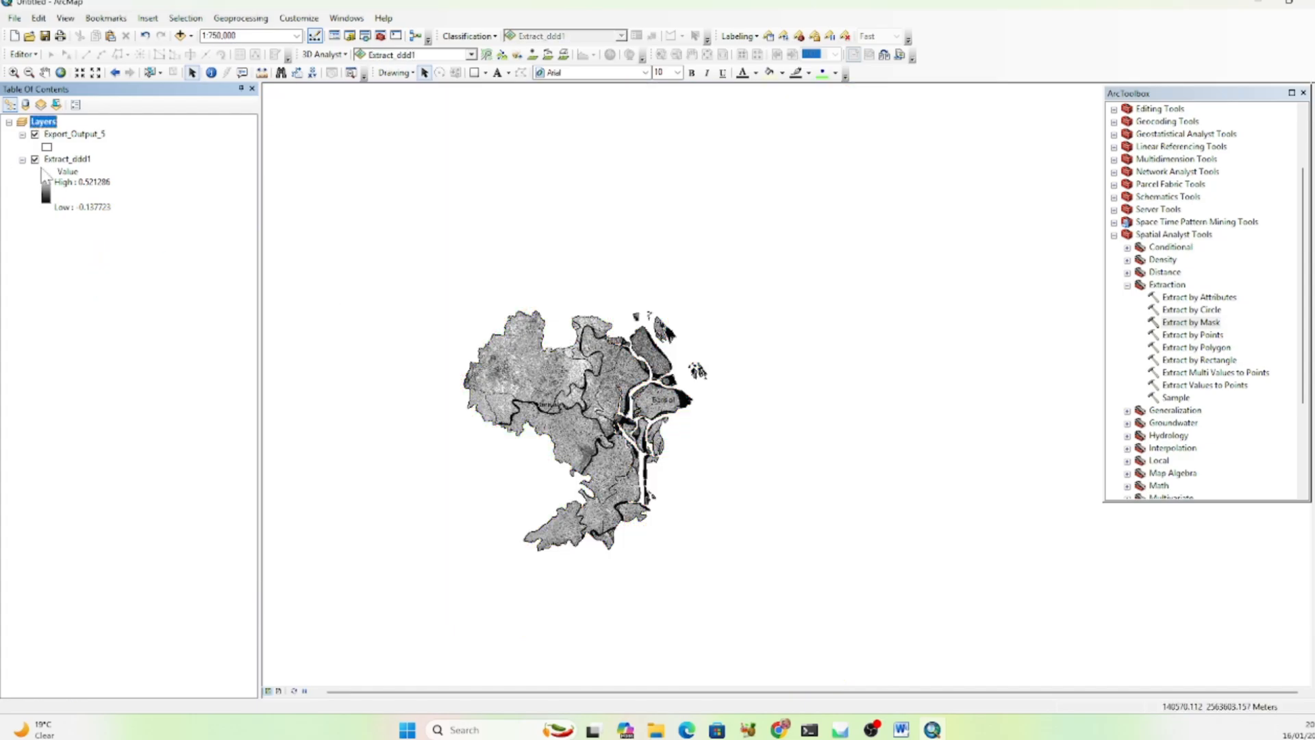
# Open the symbology settings of the Extract_ddd1 raster layer.
pyautogui.rightClick(65, 160)
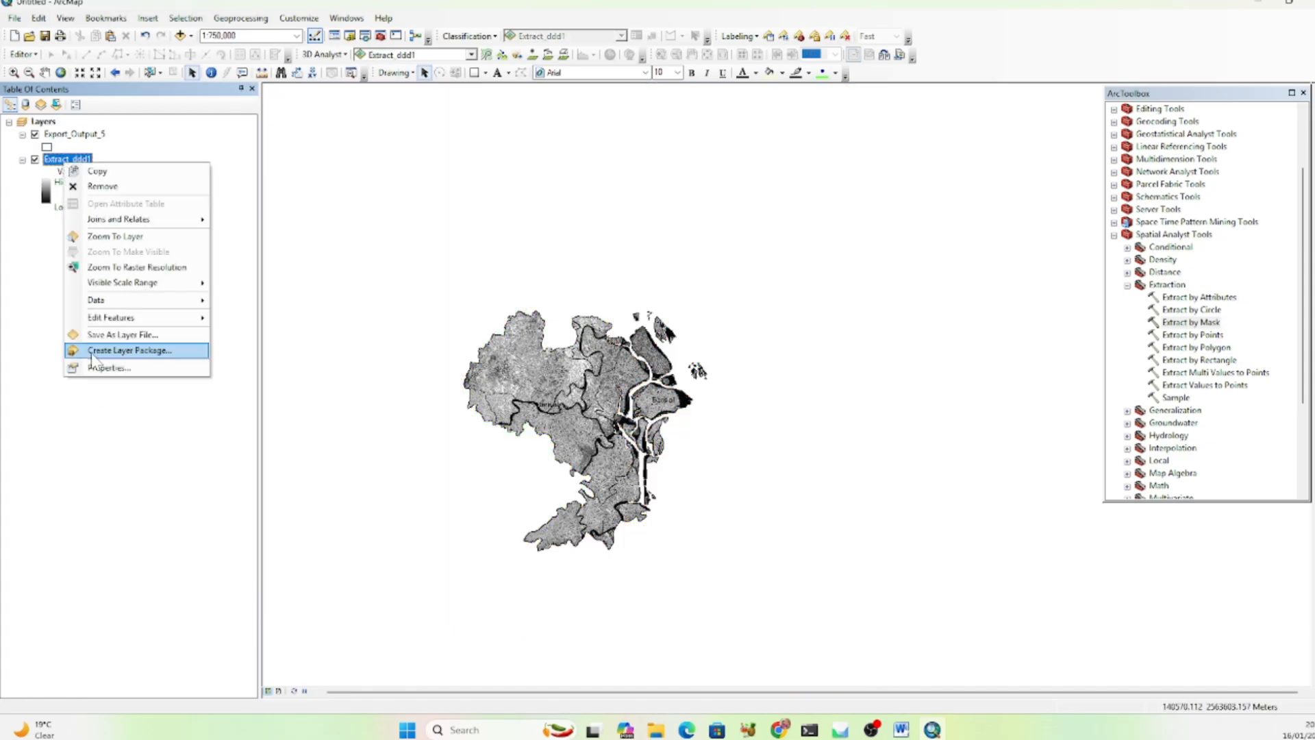
pyautogui.click(106, 368)
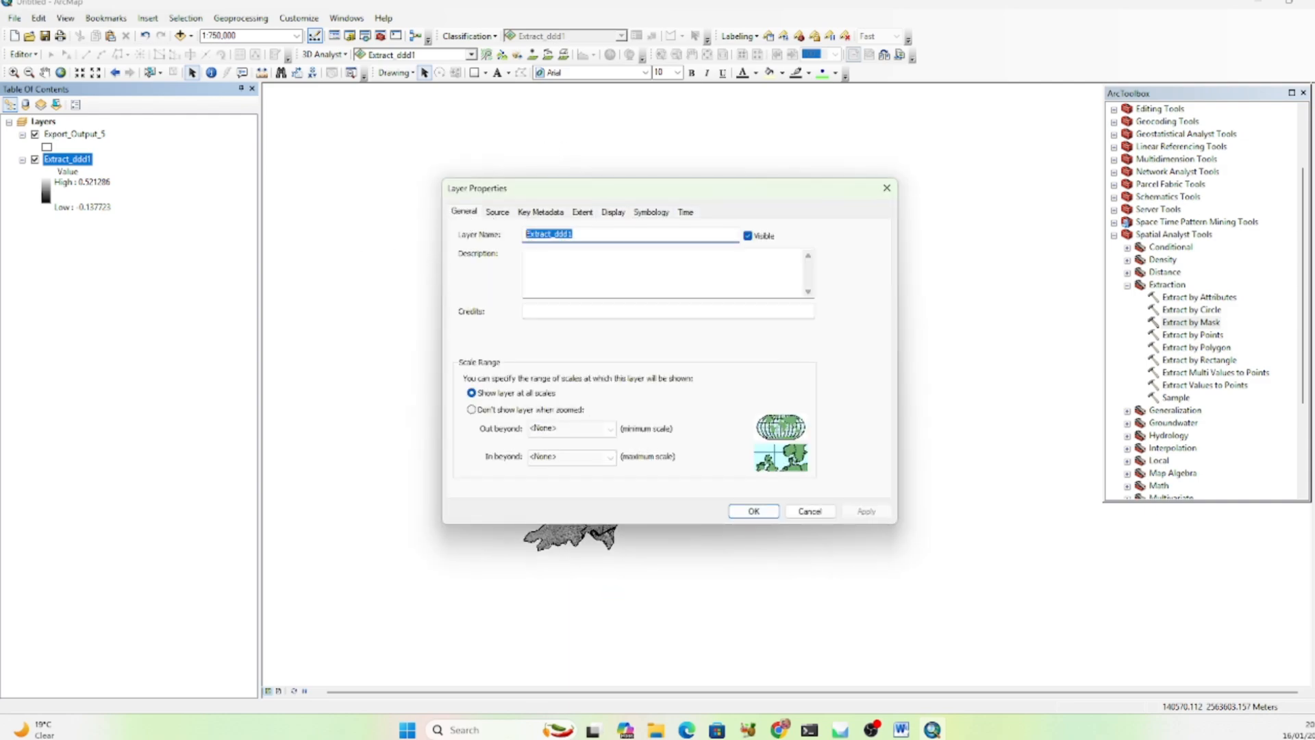
pyautogui.write('Be')
pyautogui.click(648, 212)
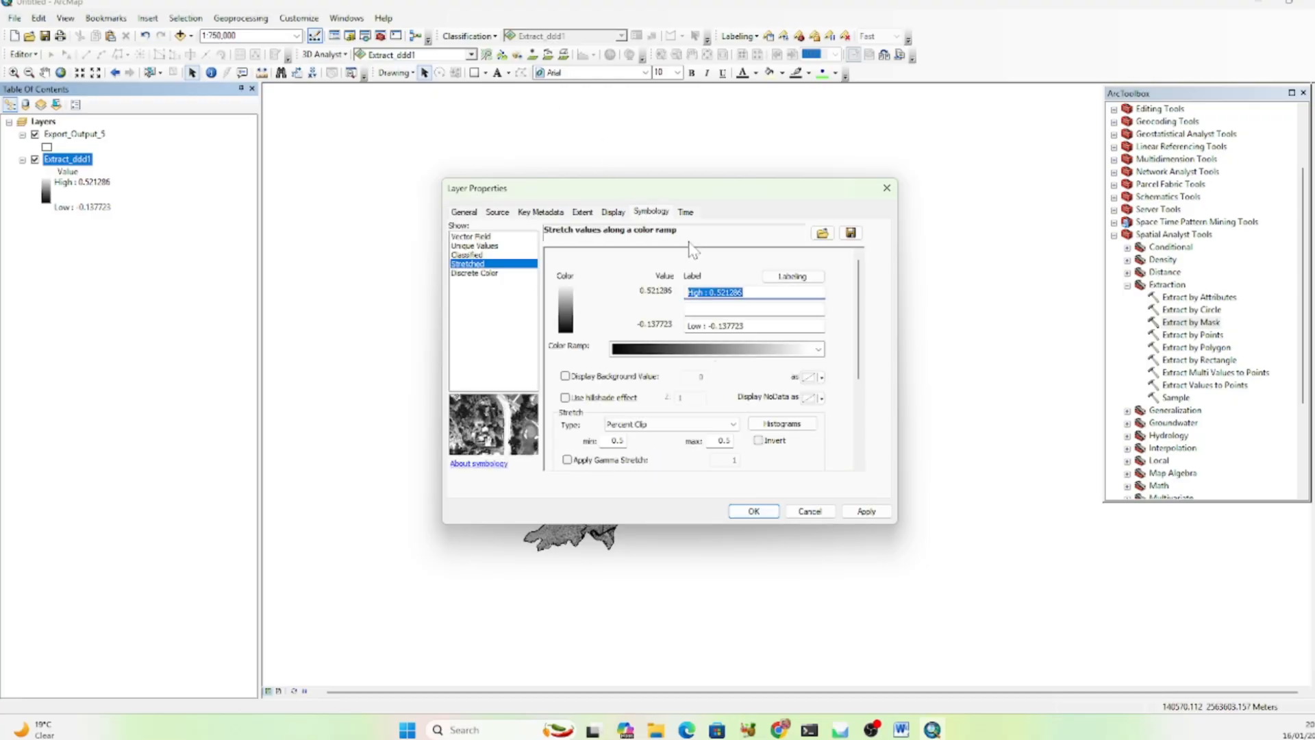
# Choose the red-yellow-green color ramp for the stretched display of the Extract_ddd1 raster.
pyautogui.click(778, 353)
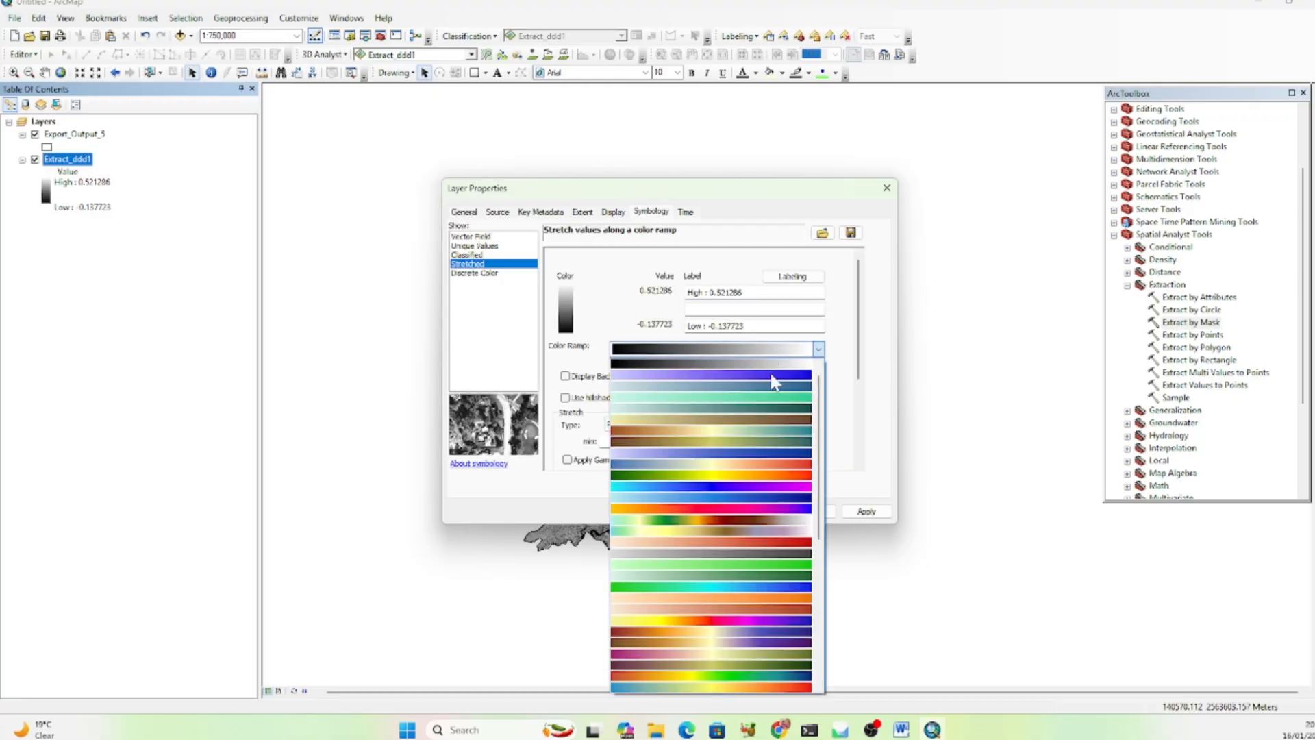
pyautogui.scroll(-2, 770, 543)
pyautogui.scroll(-3, 770, 543)
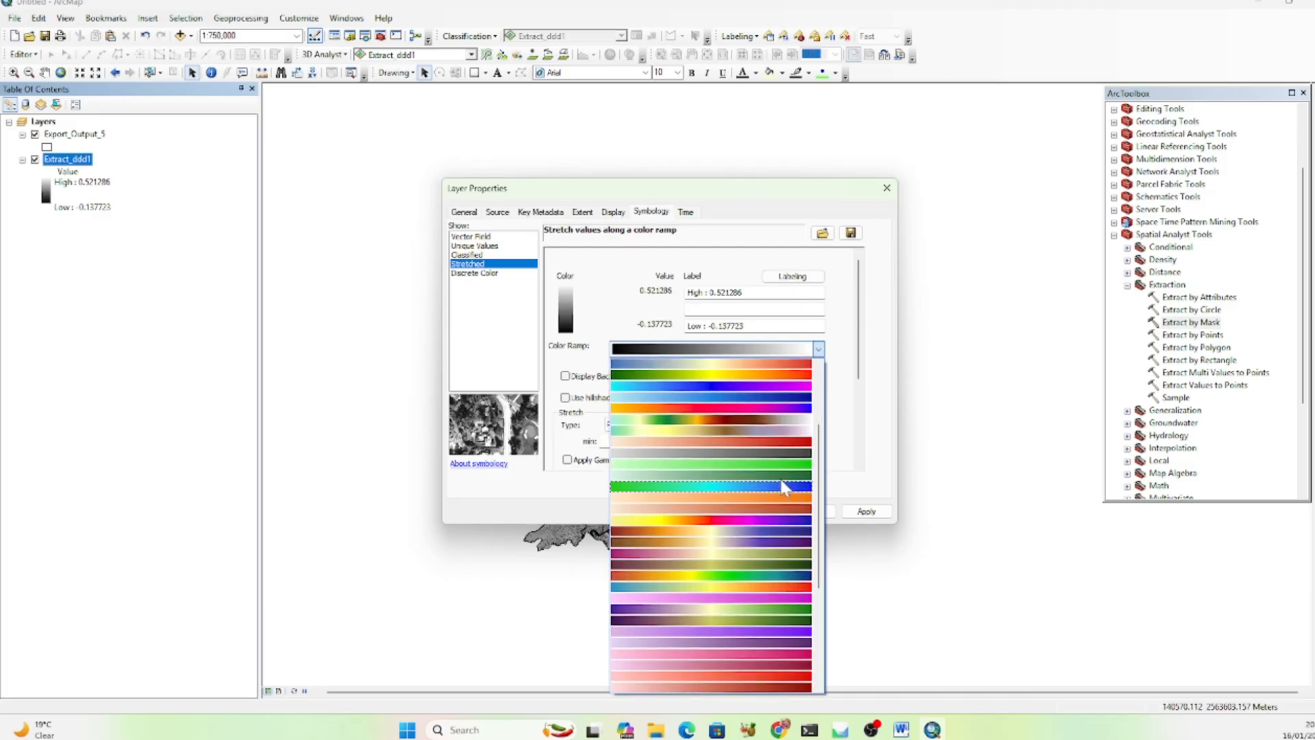
pyautogui.scroll(3, 746, 552)
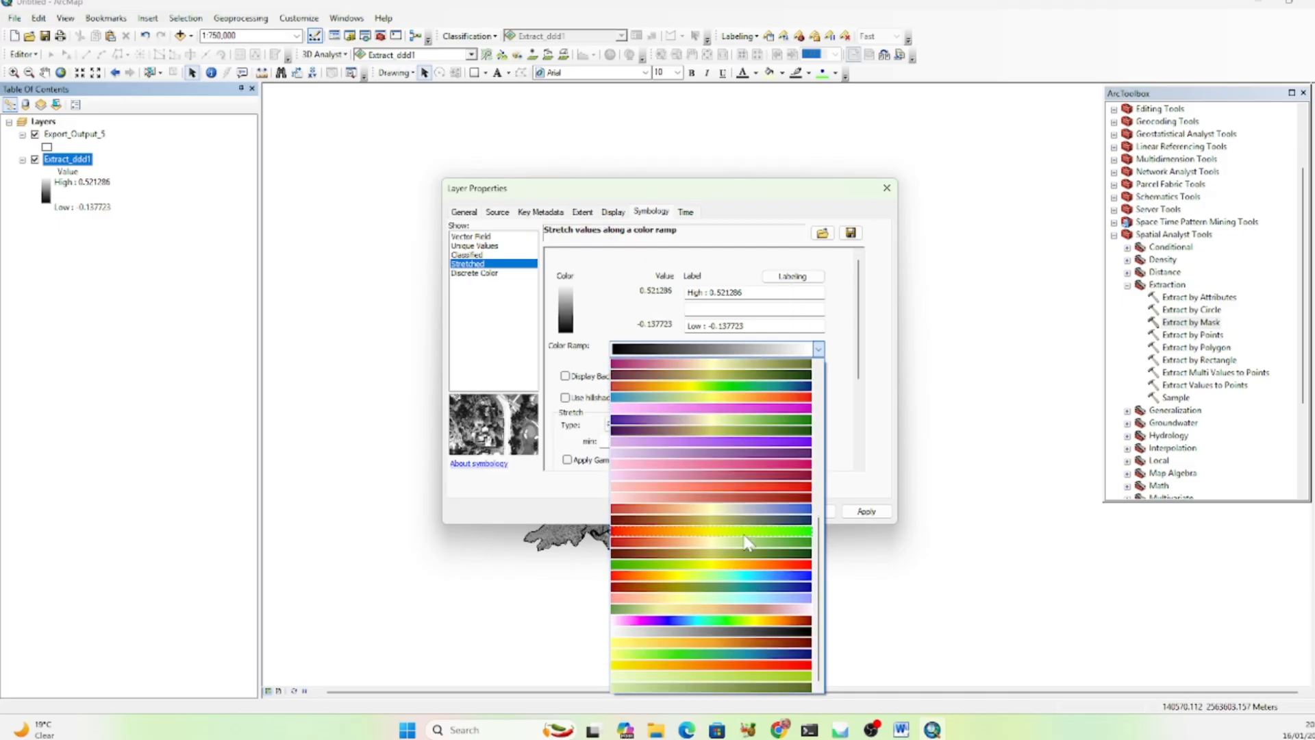
pyautogui.click(745, 538)
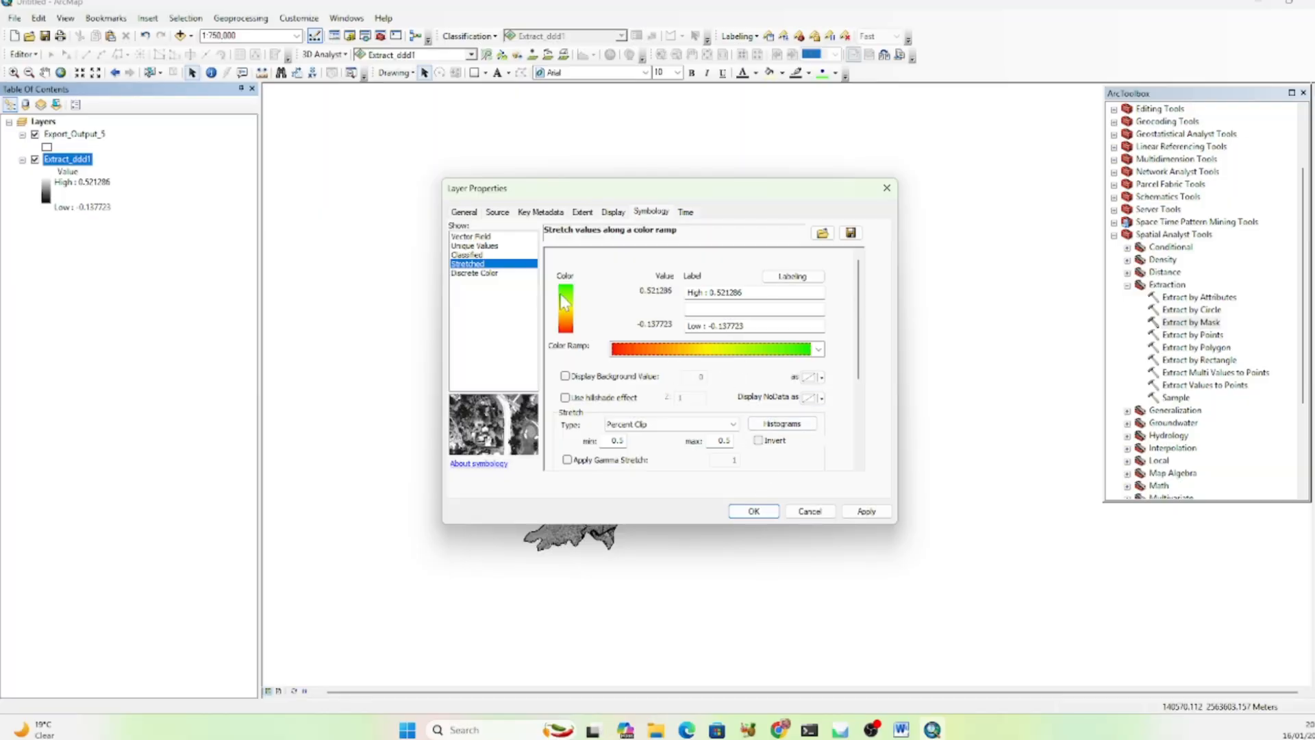
# Switch the raster's symbology to Classified with 4 classes.
pyautogui.click(467, 254)
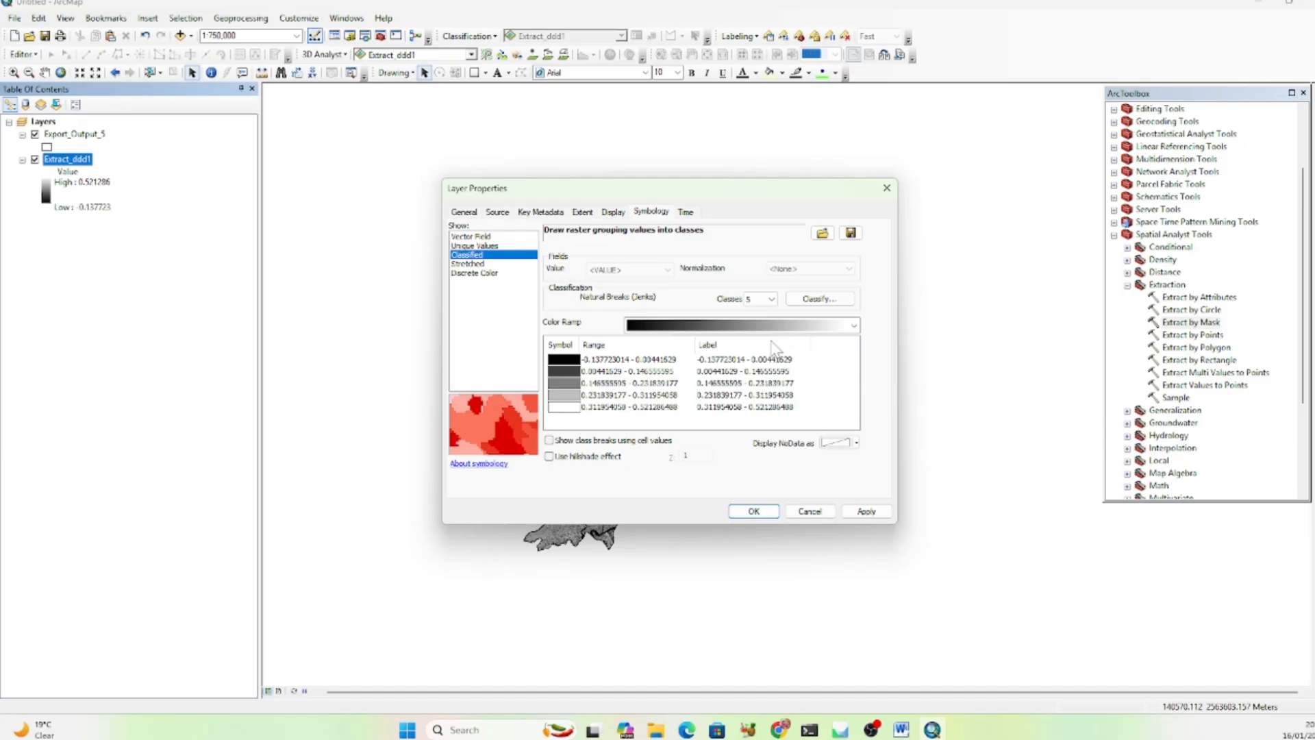
pyautogui.click(756, 299)
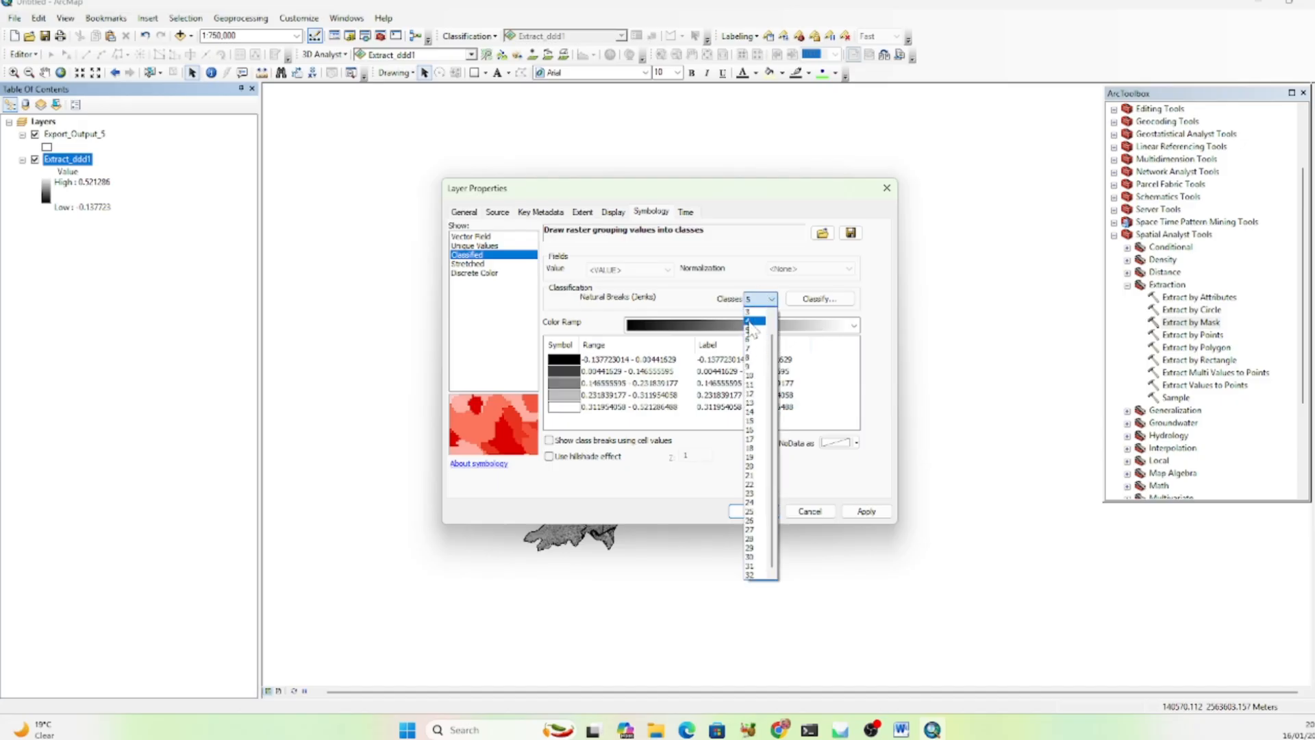
pyautogui.click(754, 321)
# Apply the red-yellow-green color ramp to the four classes, with red for the lowest values and green for the highest.
pyautogui.click(828, 331)
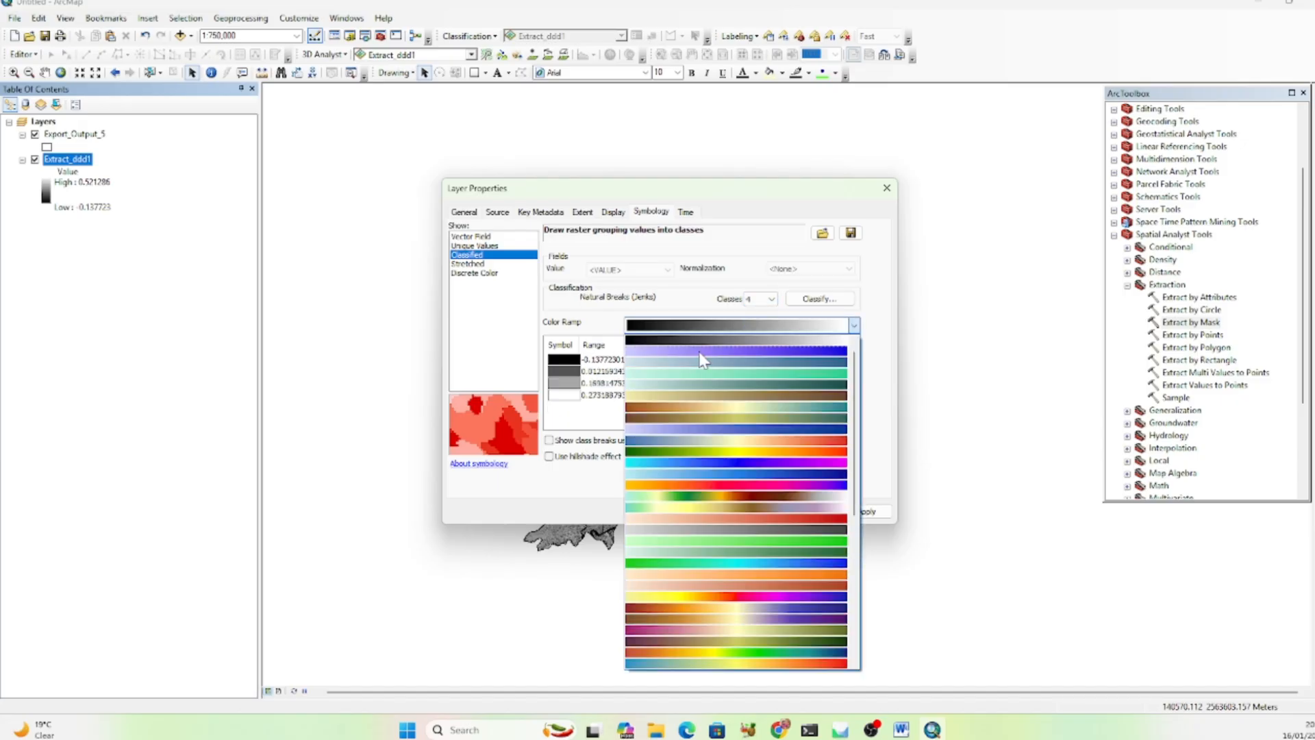
pyautogui.click(749, 463)
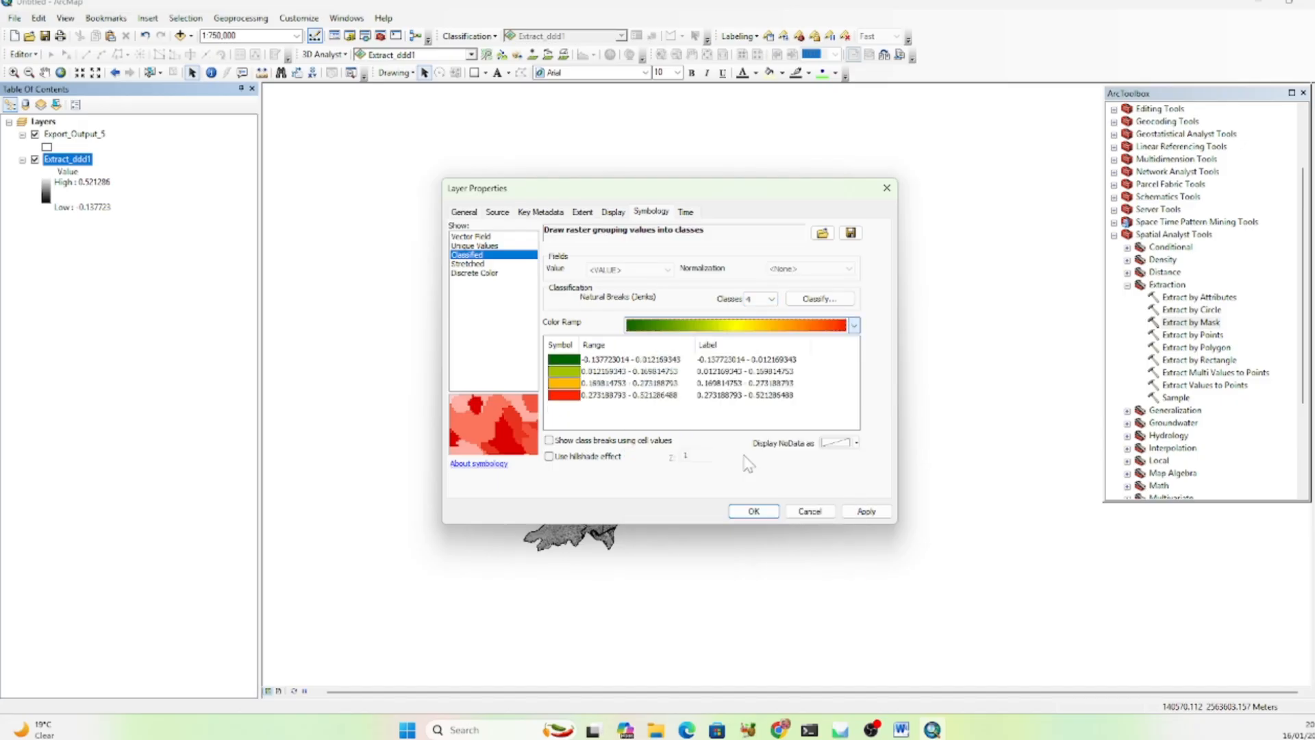
pyautogui.click(729, 329)
pyautogui.scroll(-6, 786, 447)
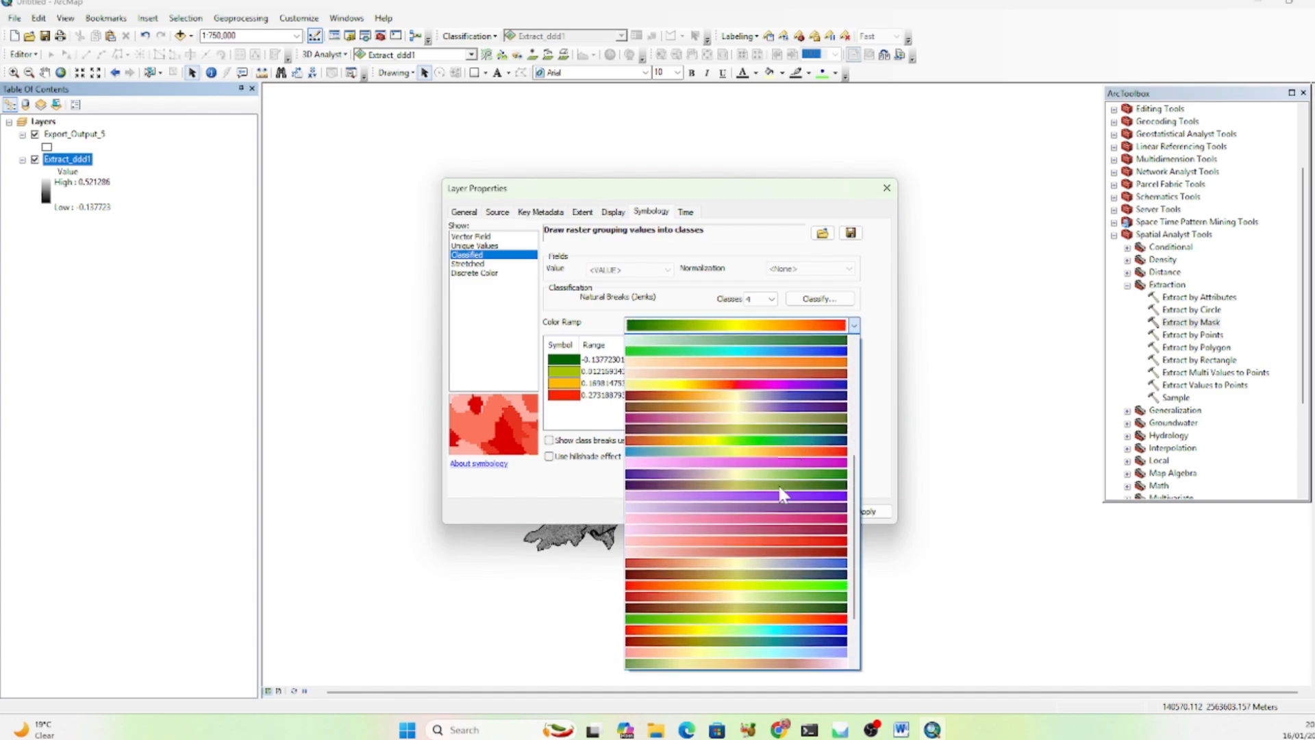
pyautogui.click(794, 597)
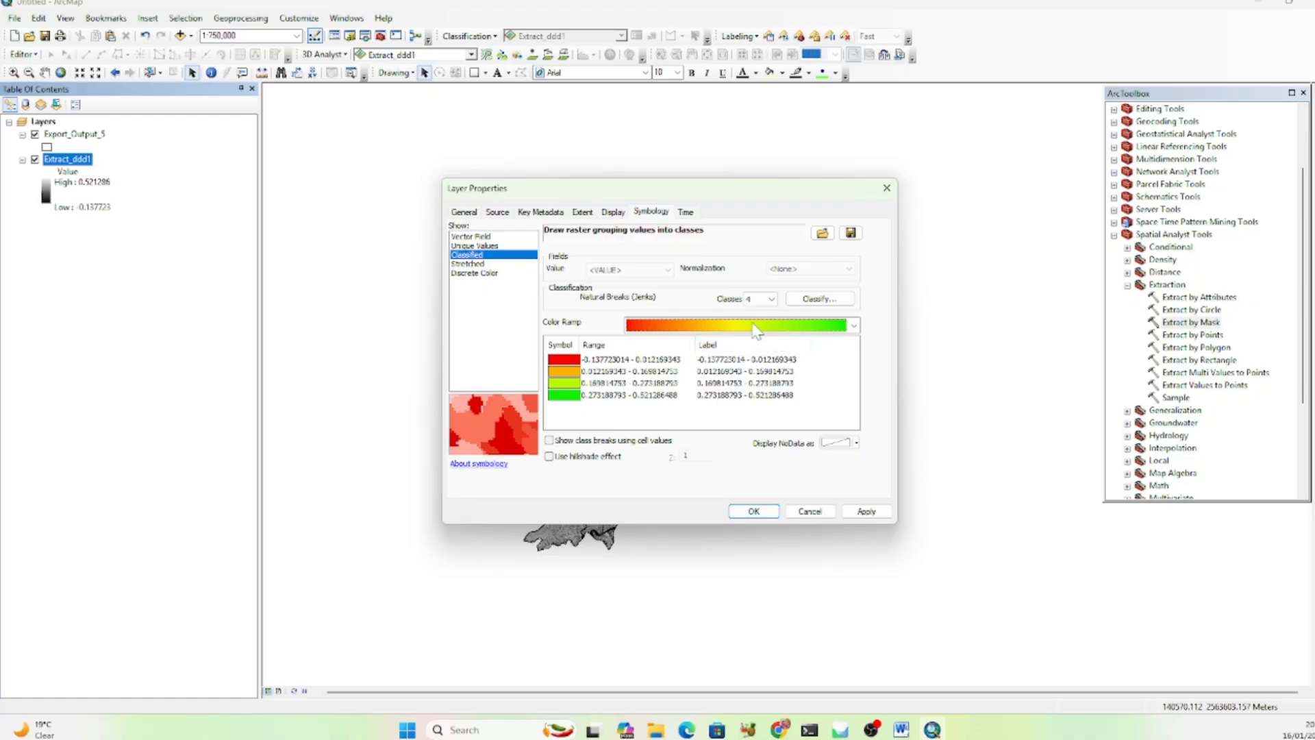
# Set the first class break value of the classification to 0.
pyautogui.click(743, 358)
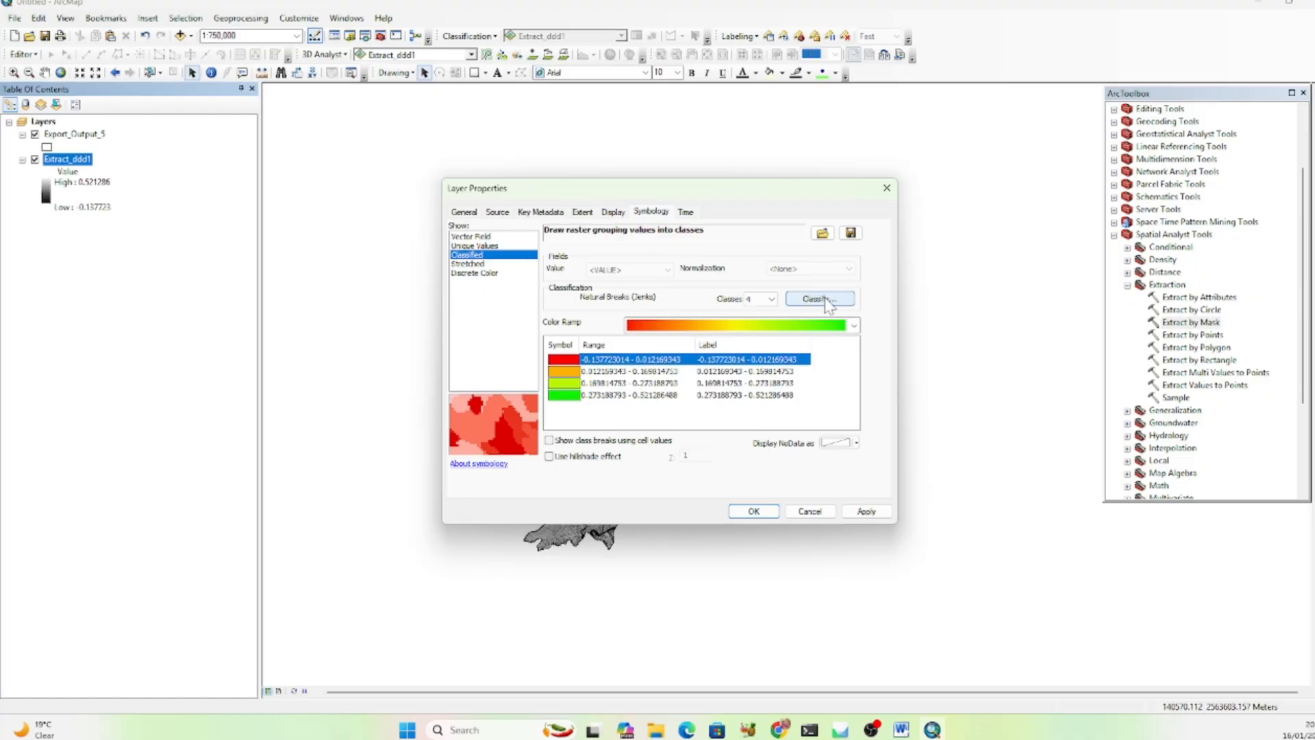
pyautogui.click(828, 304)
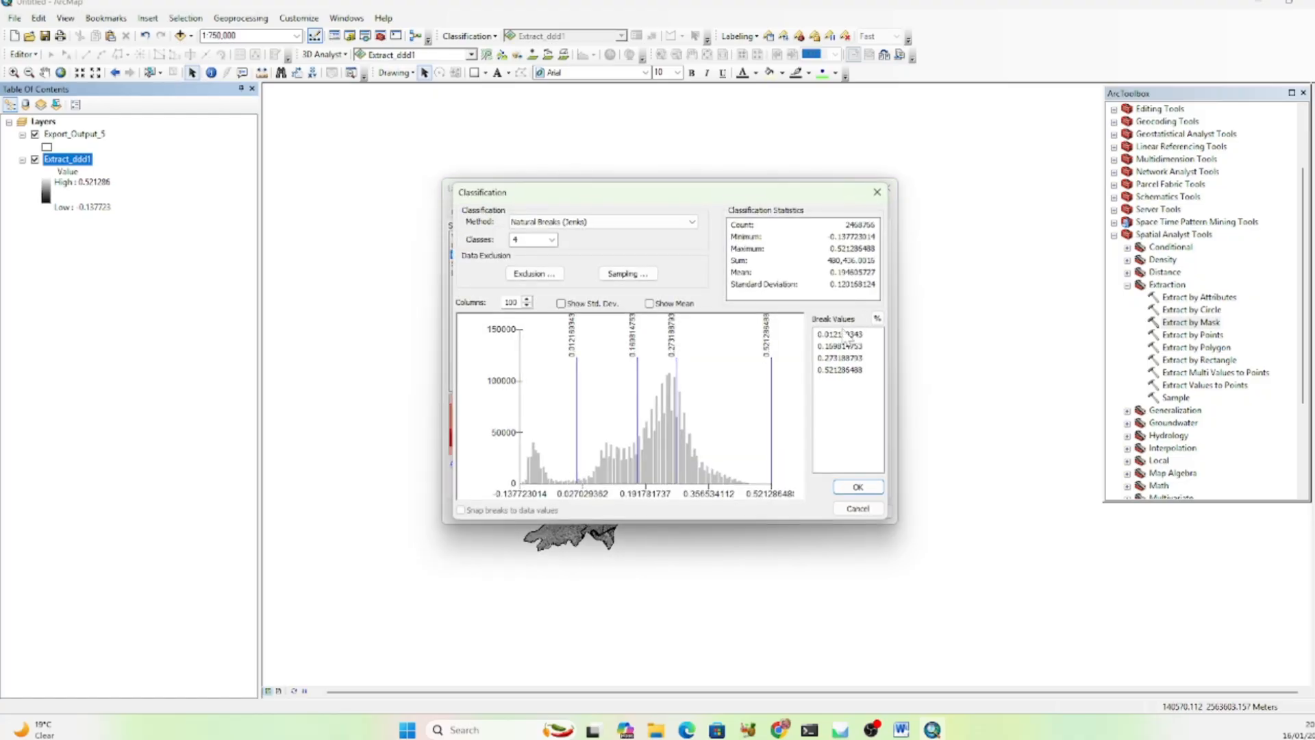
pyautogui.click(853, 338)
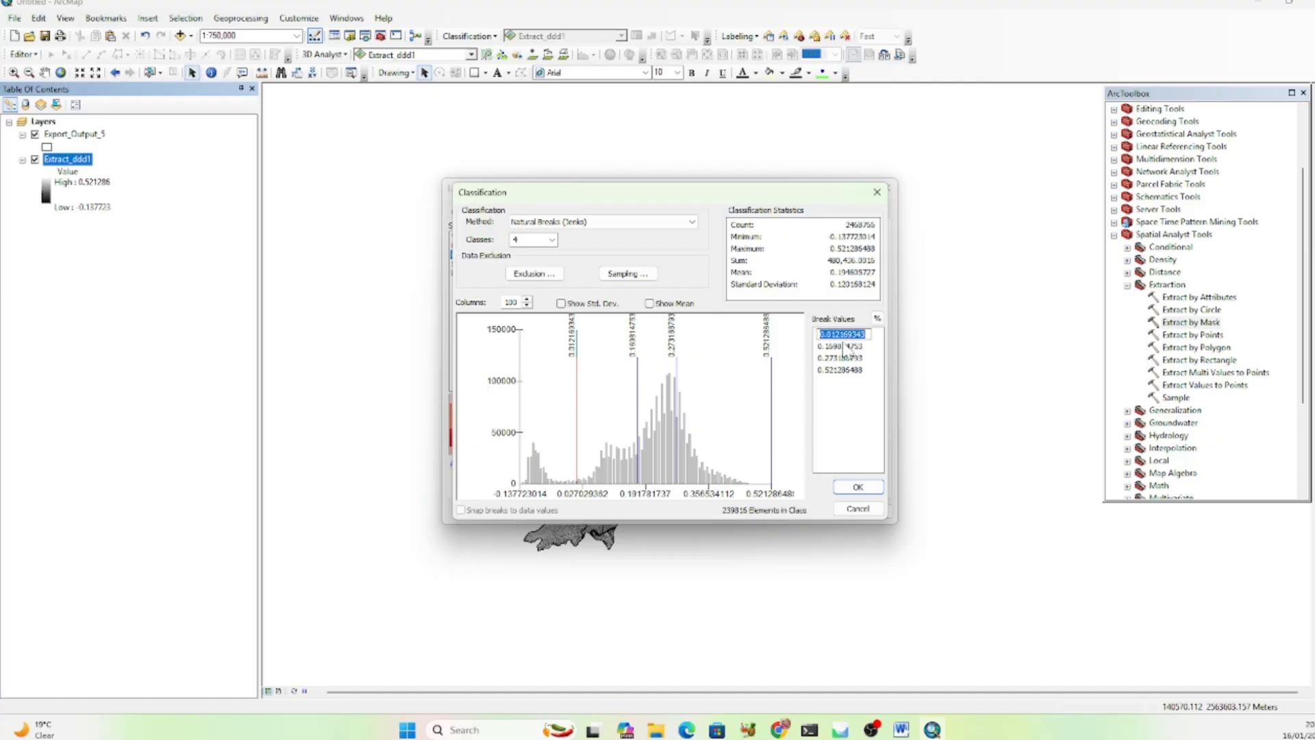
pyautogui.press('Return')
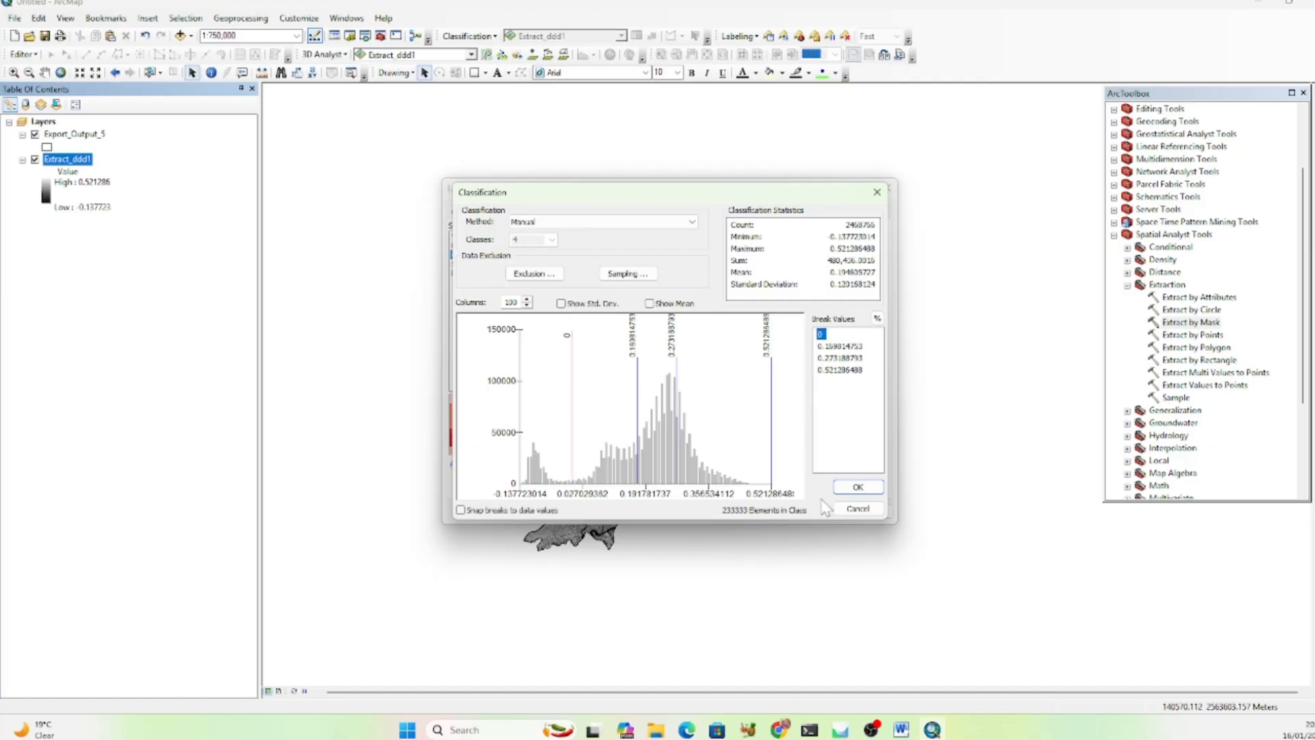
pyautogui.click(857, 486)
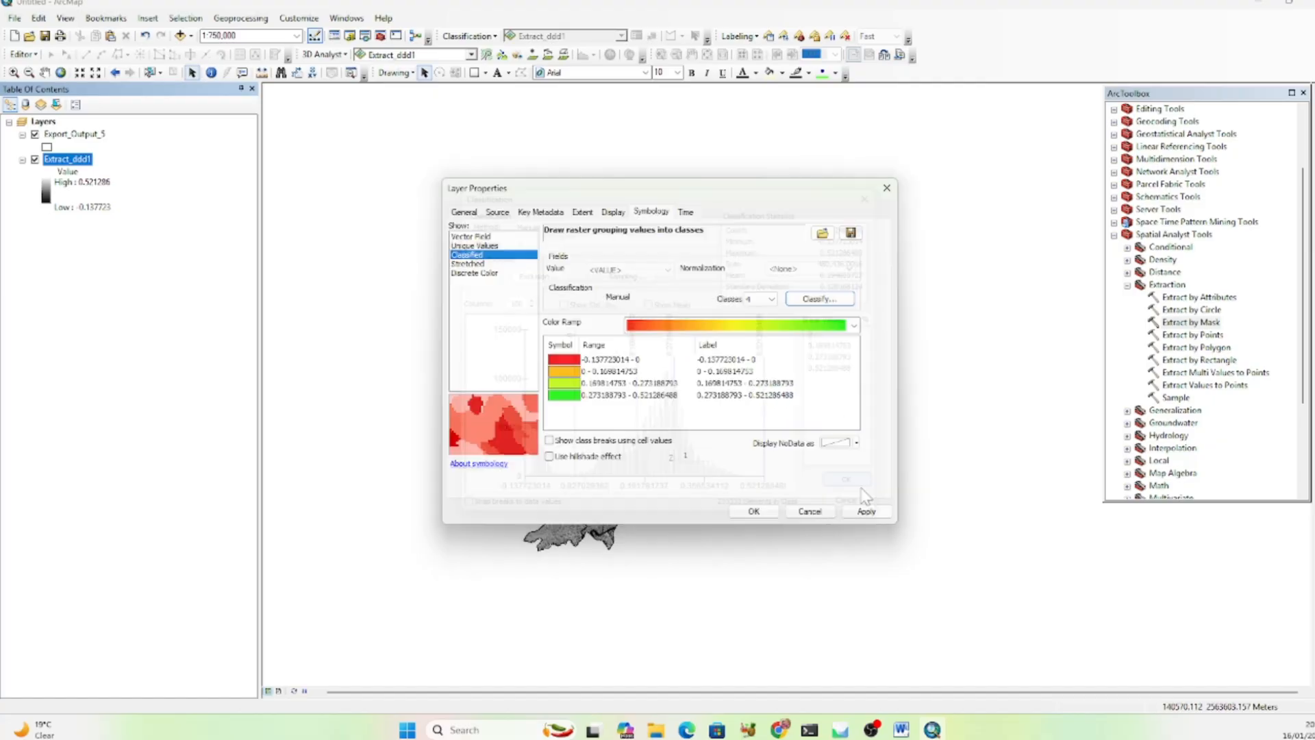
# Copy "Non-Vegetated" from the NDVI class table in the Word document and use it as the red class's label in ArcMap.
pyautogui.click(754, 359)
pyautogui.click(903, 729)
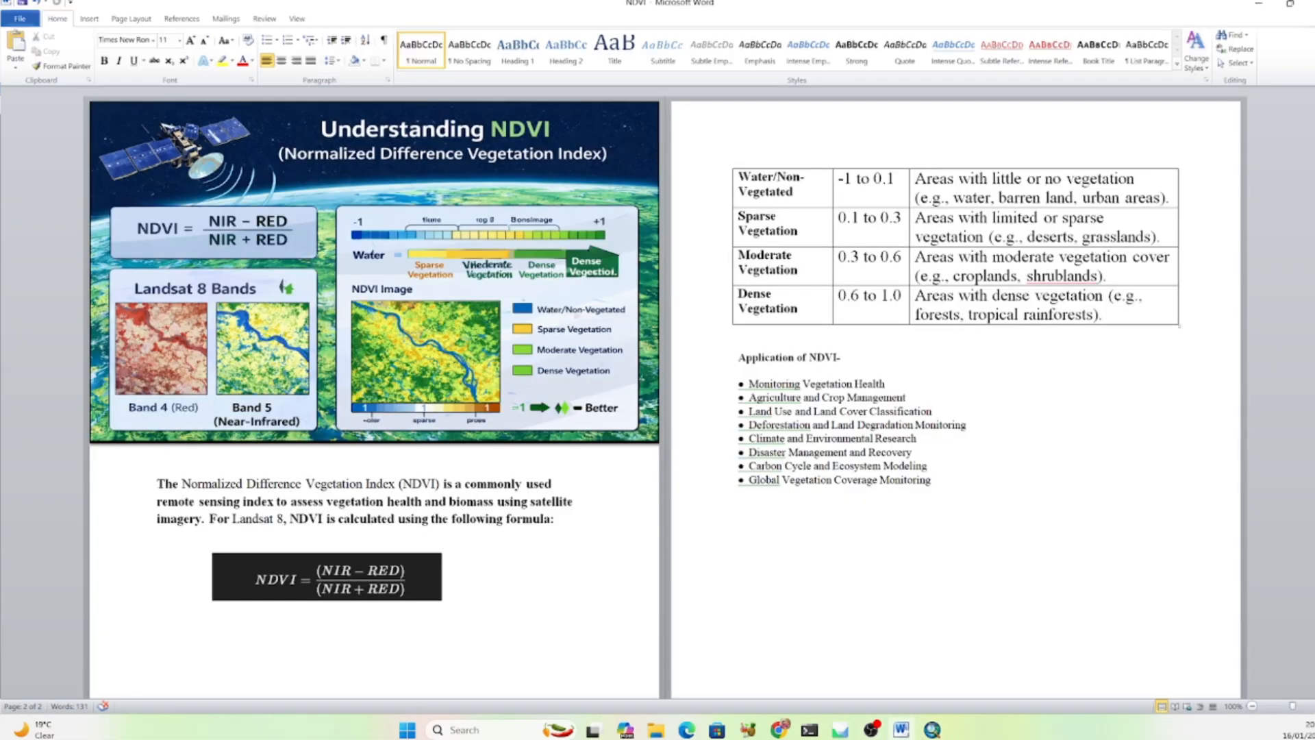
pyautogui.moveTo(793, 192); pyautogui.dragTo(774, 177)
pyautogui.hotkey('ctrl', 'c')
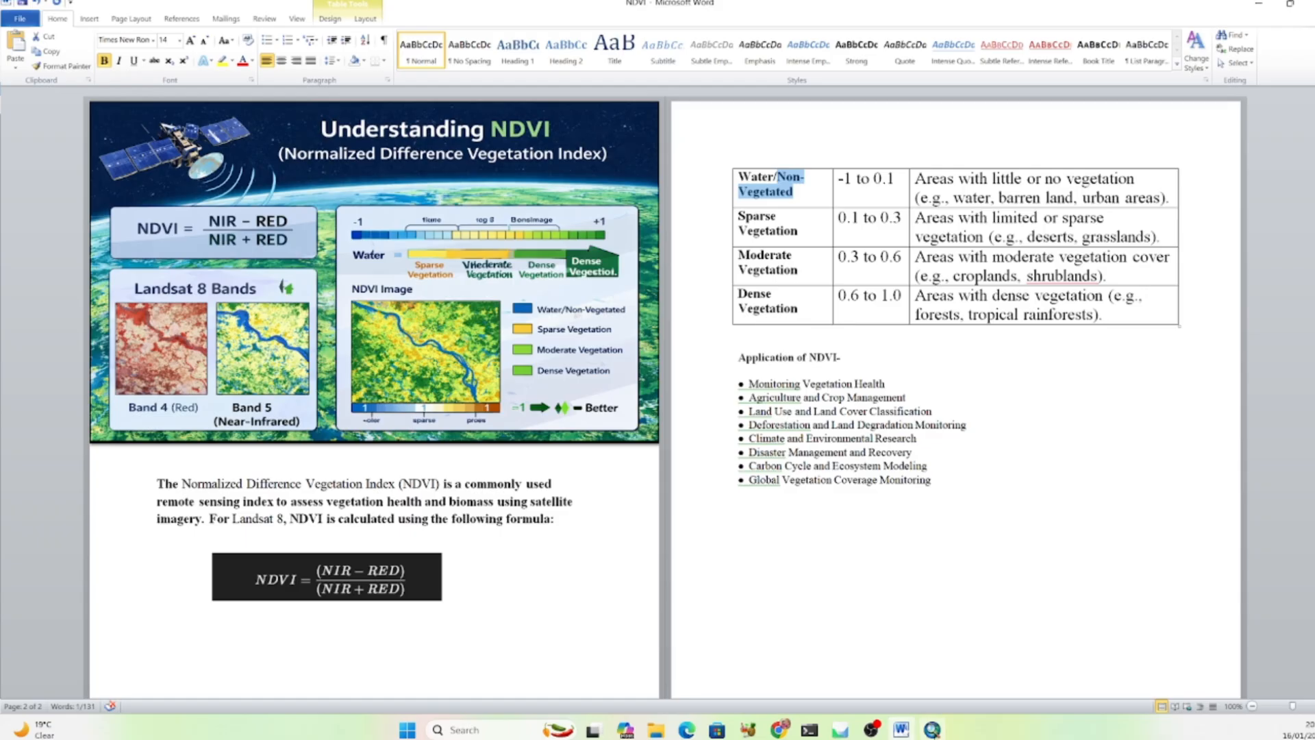
pyautogui.hotkey('alt', 'Tab')
pyautogui.click(770, 359)
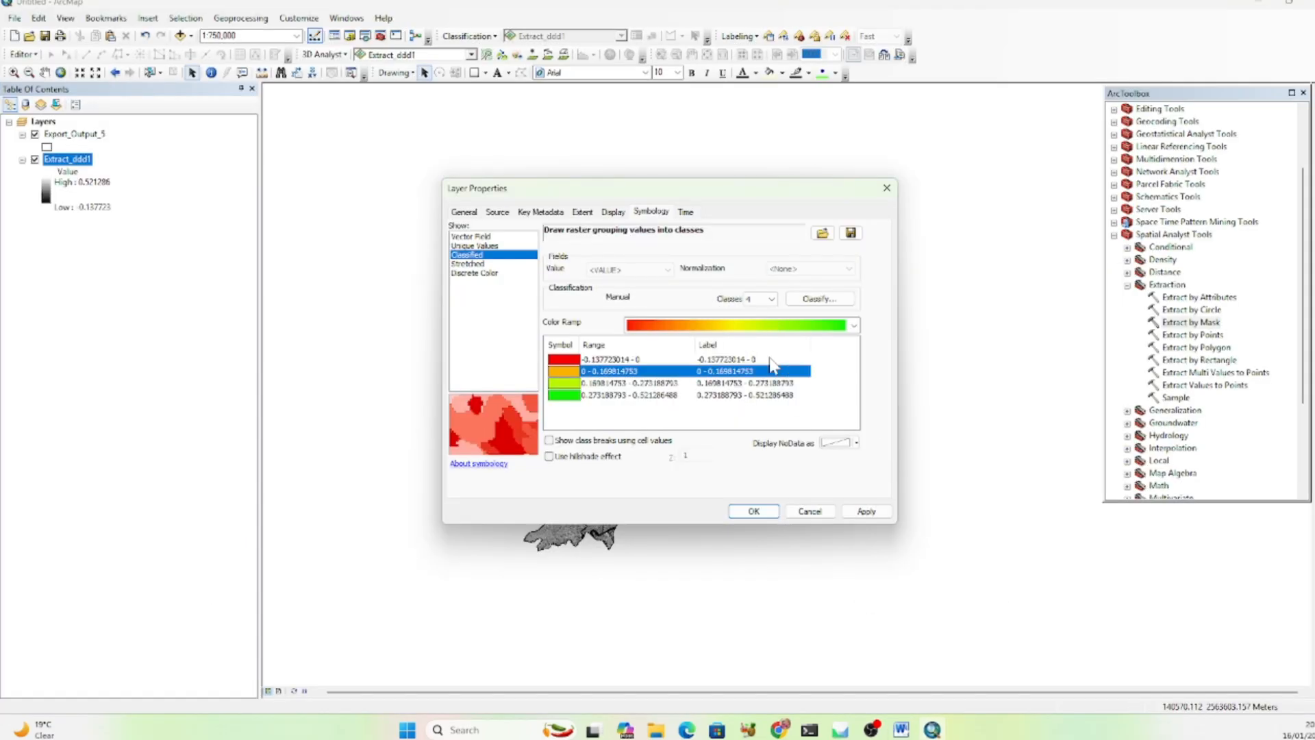
pyautogui.hotkey('ctrl', 'v')
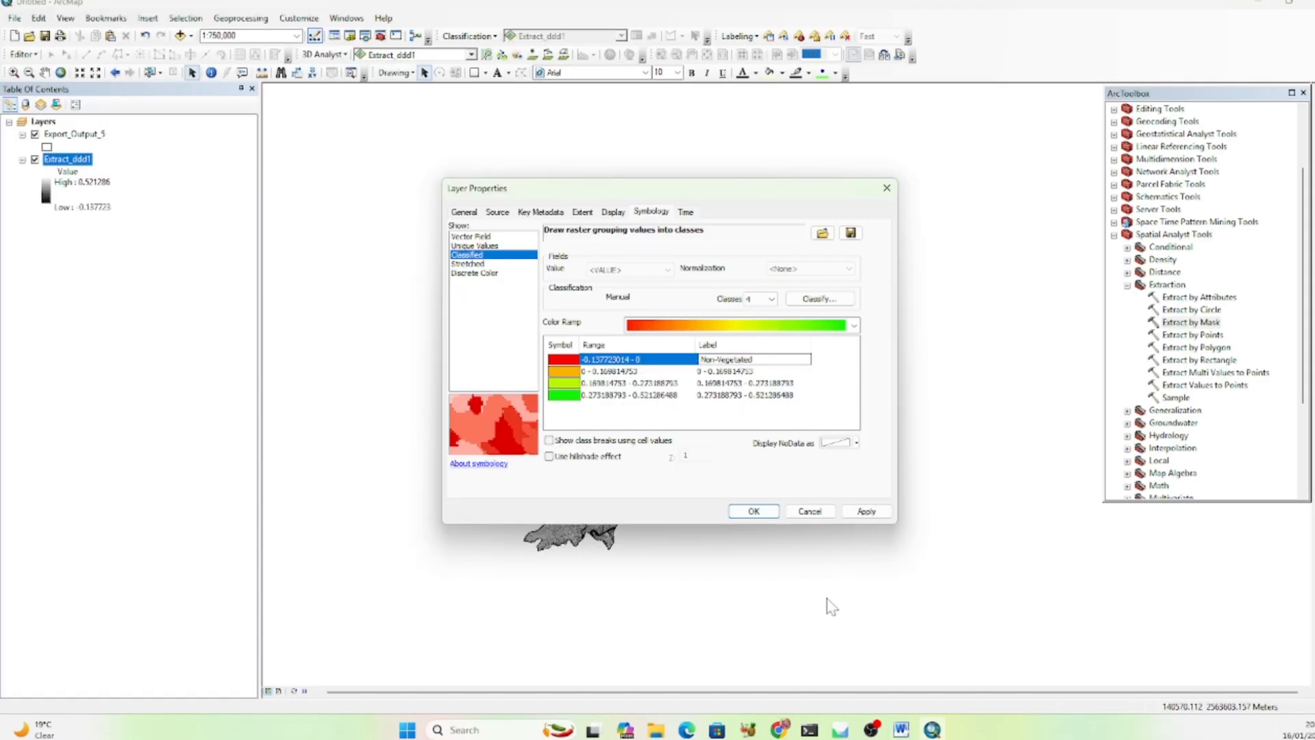
# Copy "Sparse Vegetation" from the Word document's class table and use it as the orange class's label in ArcMap.
pyautogui.hotkey('alt', 'Tab')
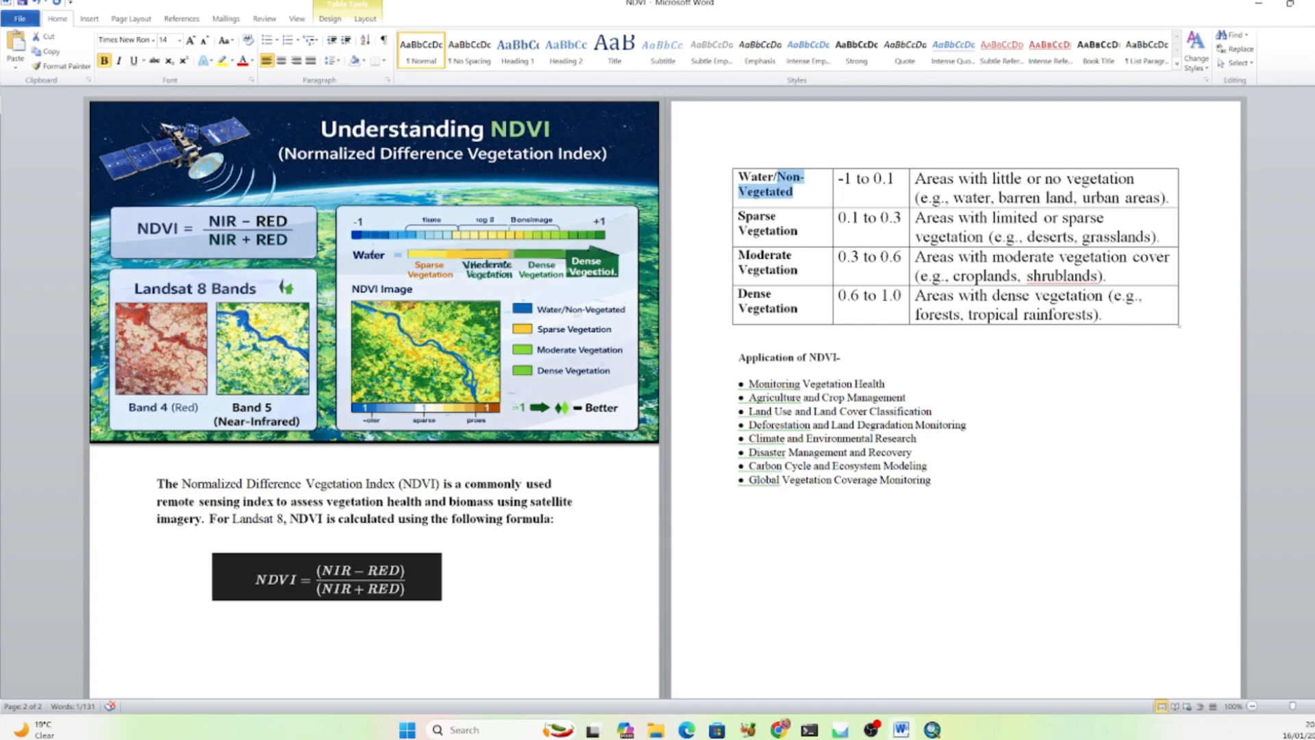
pyautogui.moveTo(799, 231); pyautogui.dragTo(737, 214)
pyautogui.hotkey('ctrl', 'c')
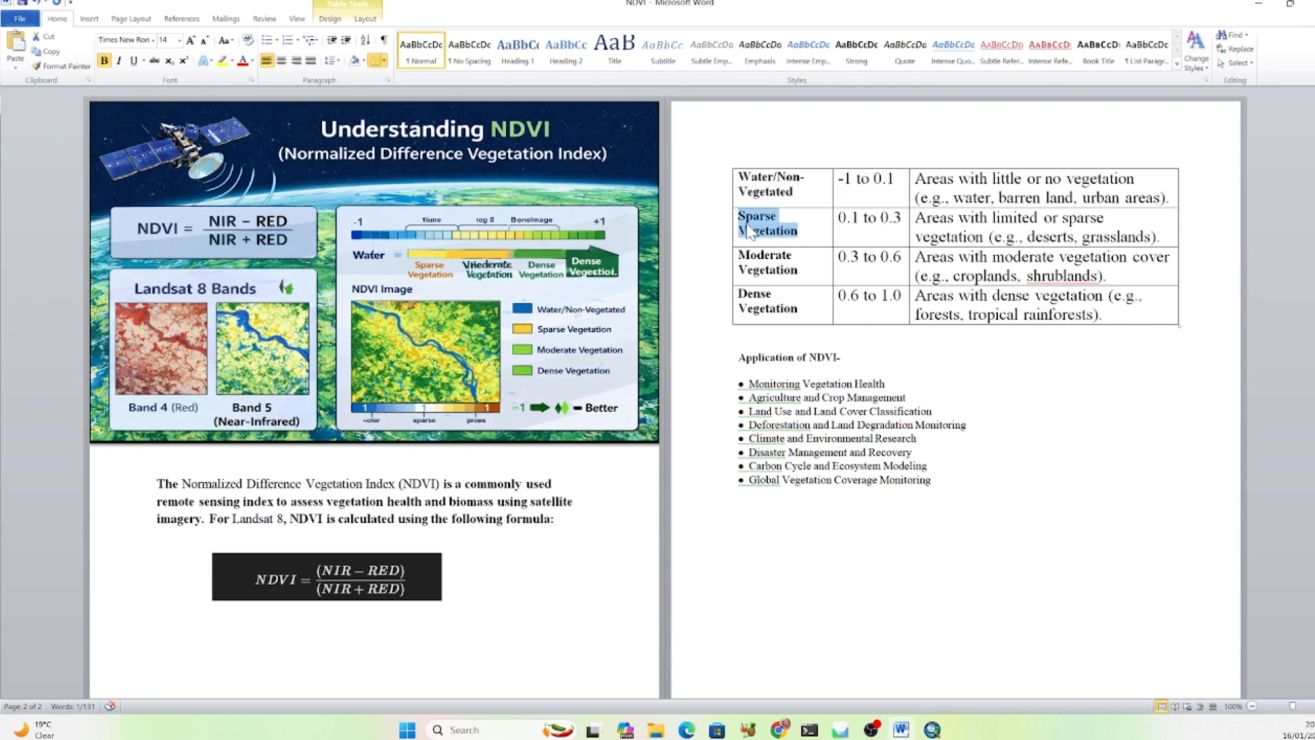
pyautogui.click(933, 730)
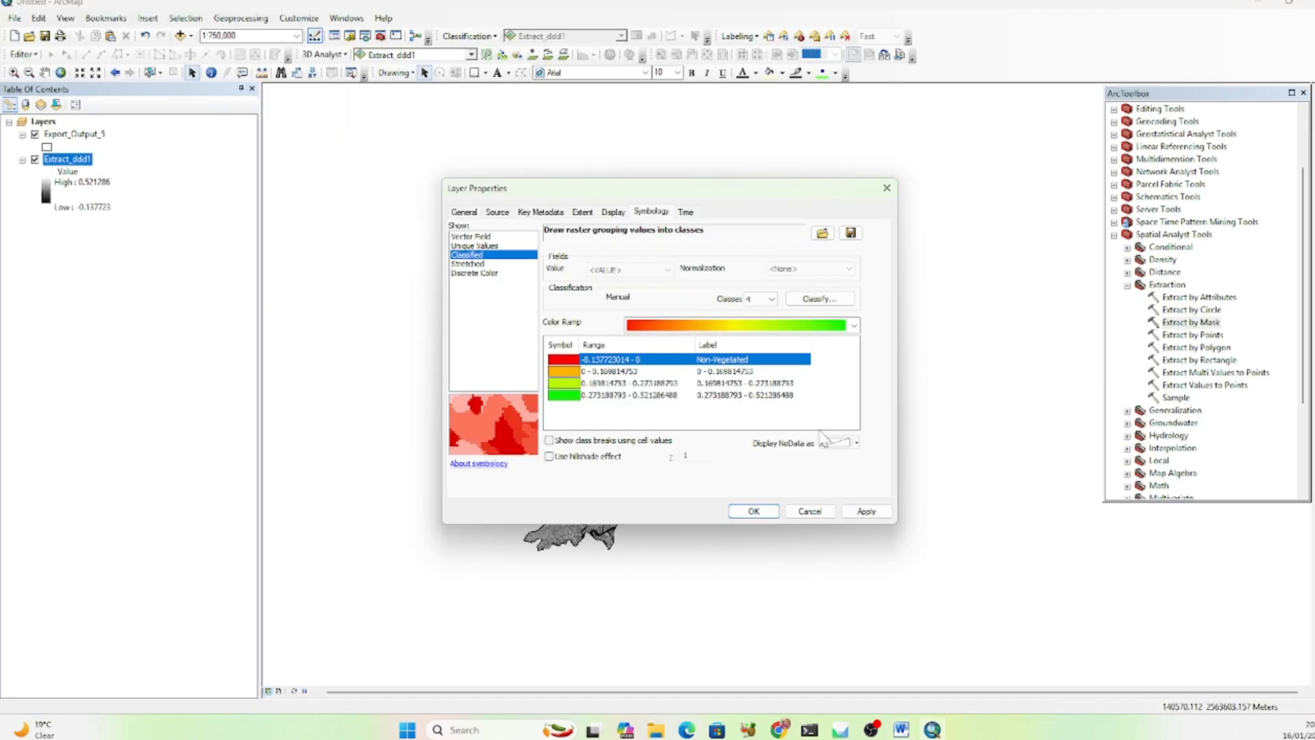
pyautogui.click(750, 370)
pyautogui.click(800, 371)
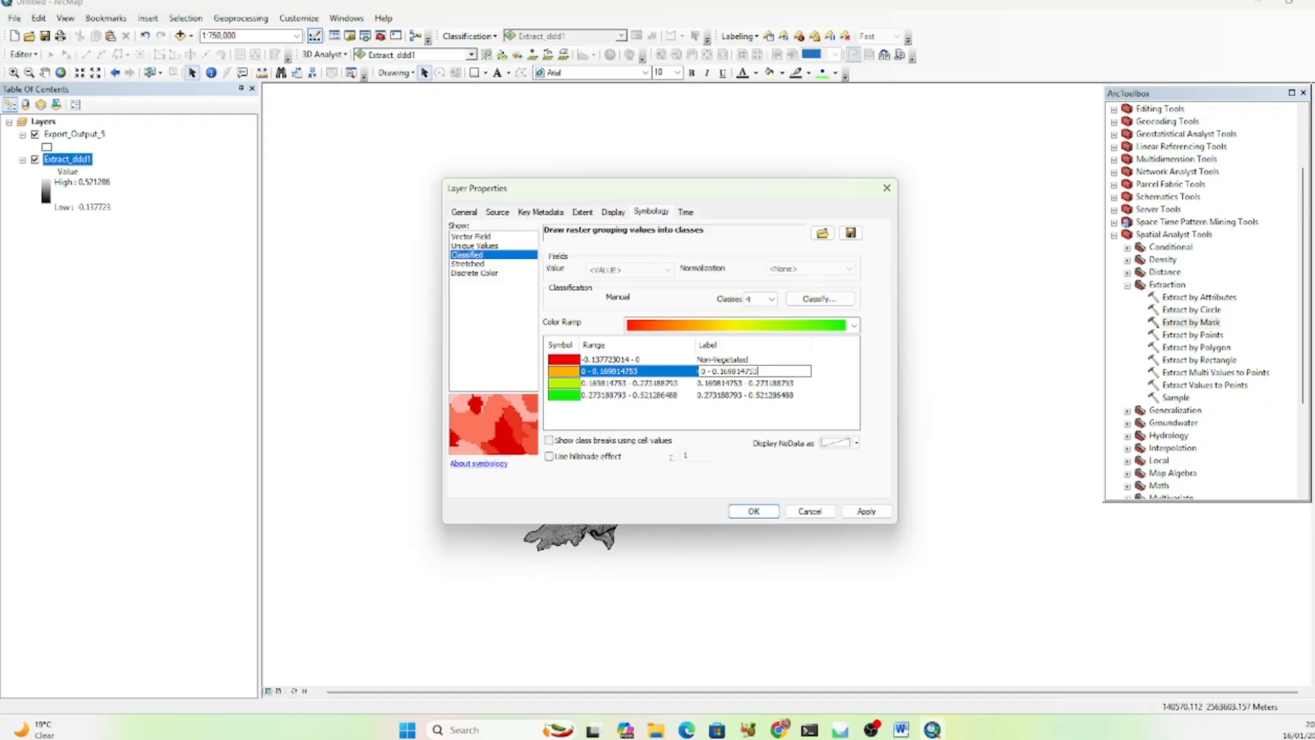
pyautogui.hotkey('ctrl', 'v')
# Copy "Moderate Vegetation" from the Word document's class table and use it as the yellow-green class's label in ArcMap.
pyautogui.hotkey('alt', 'Tab')
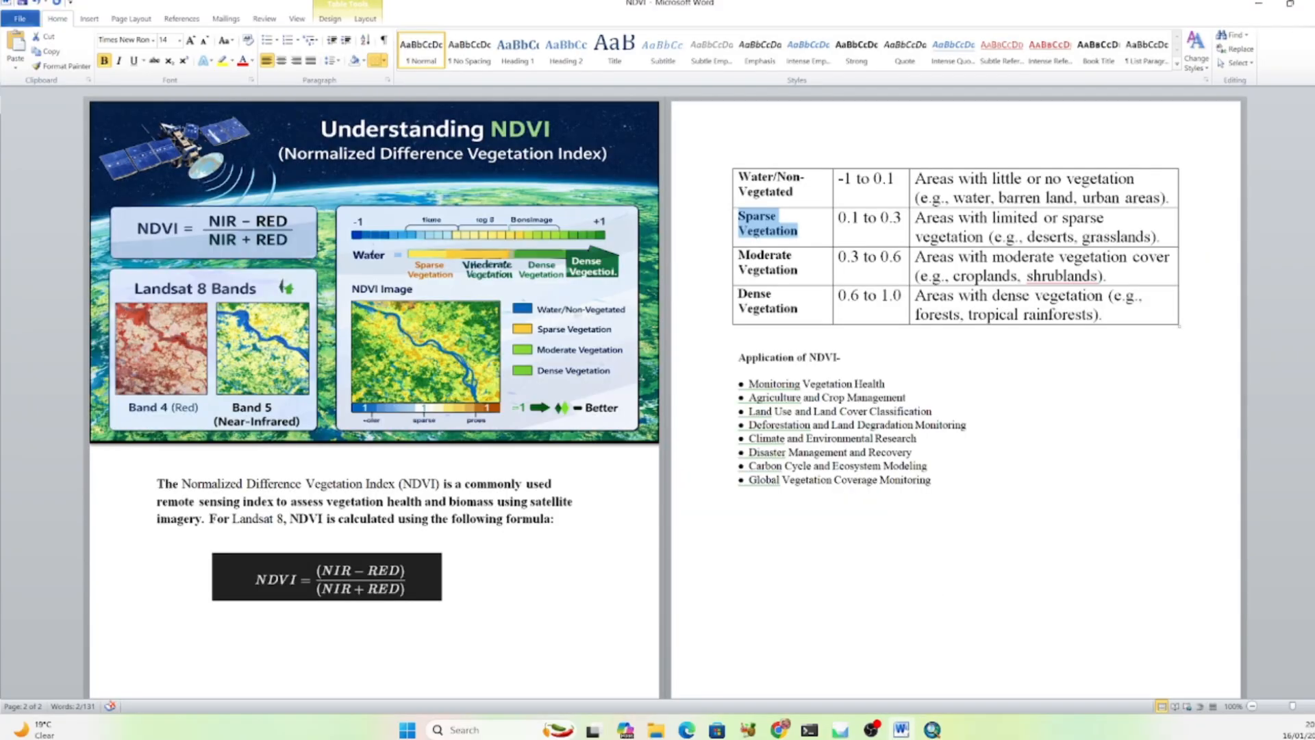
pyautogui.moveTo(738, 255); pyautogui.dragTo(798, 270)
pyautogui.hotkey('ctrl', 'c')
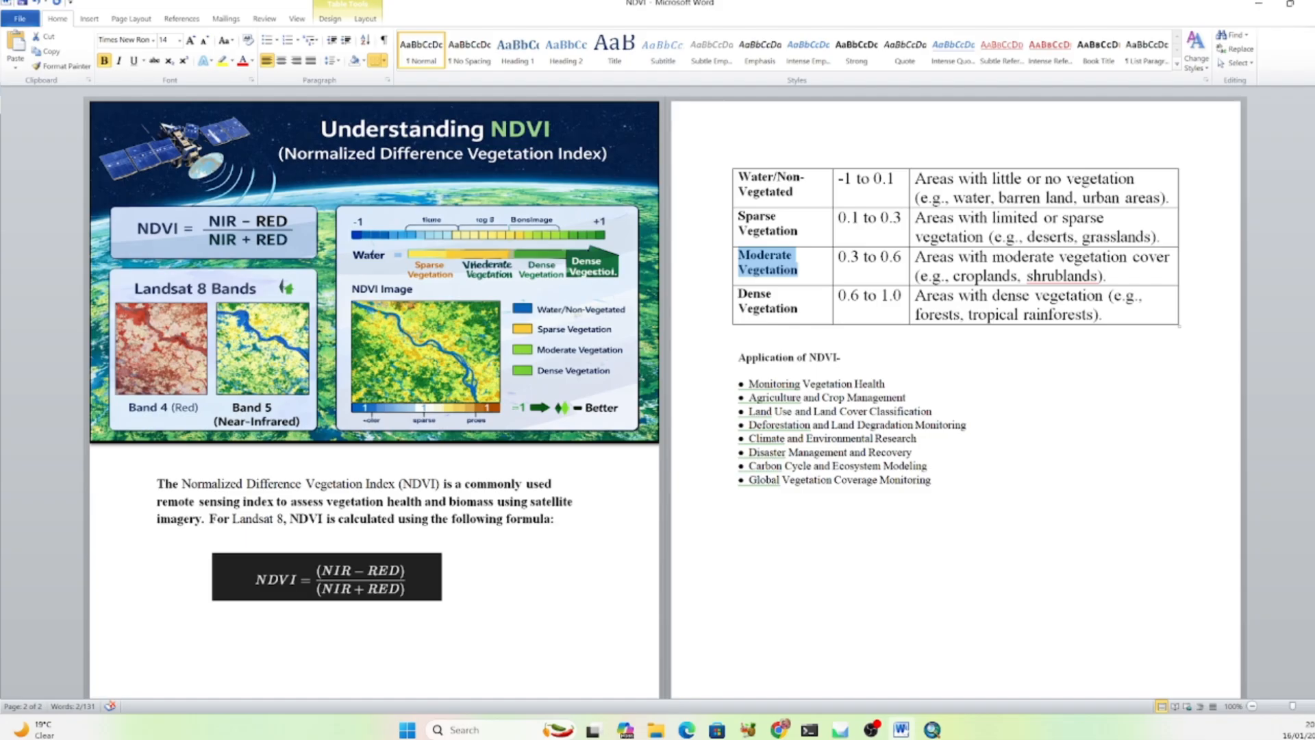
pyautogui.moveTo(838, 180); pyautogui.dragTo(1027, 309)
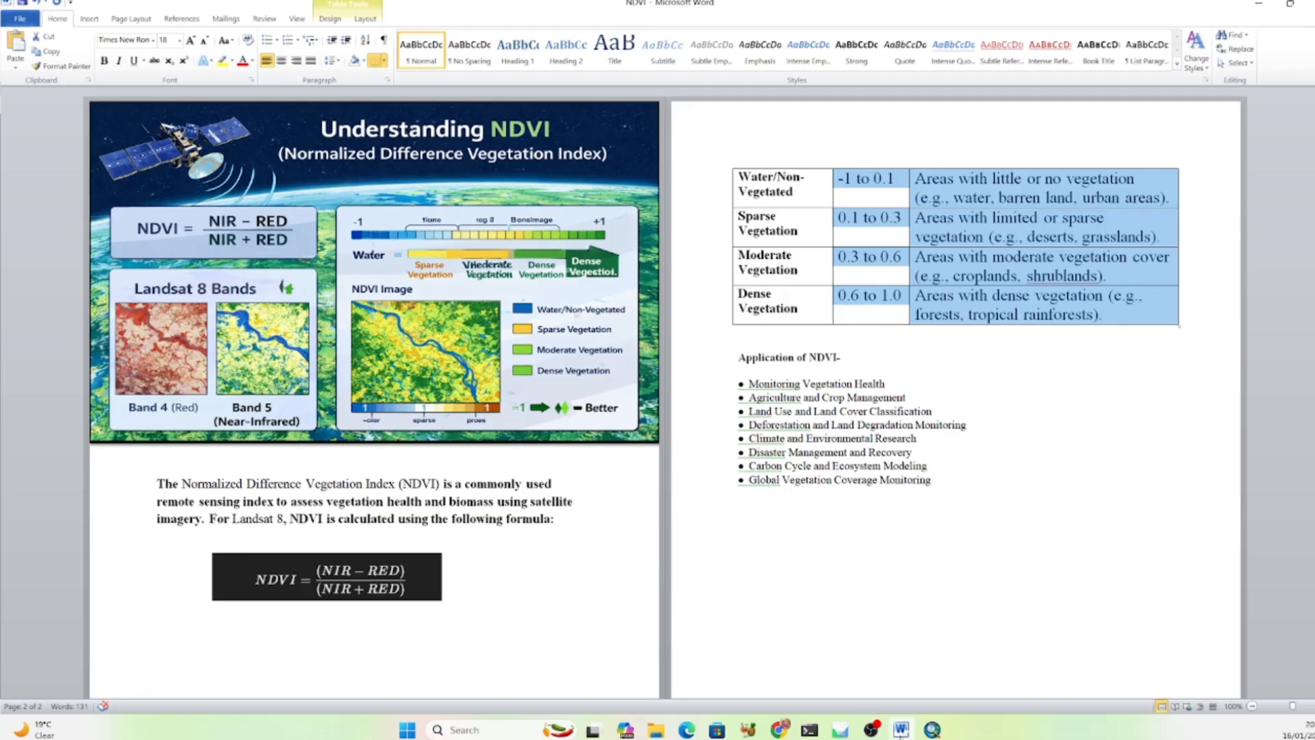
pyautogui.click(932, 730)
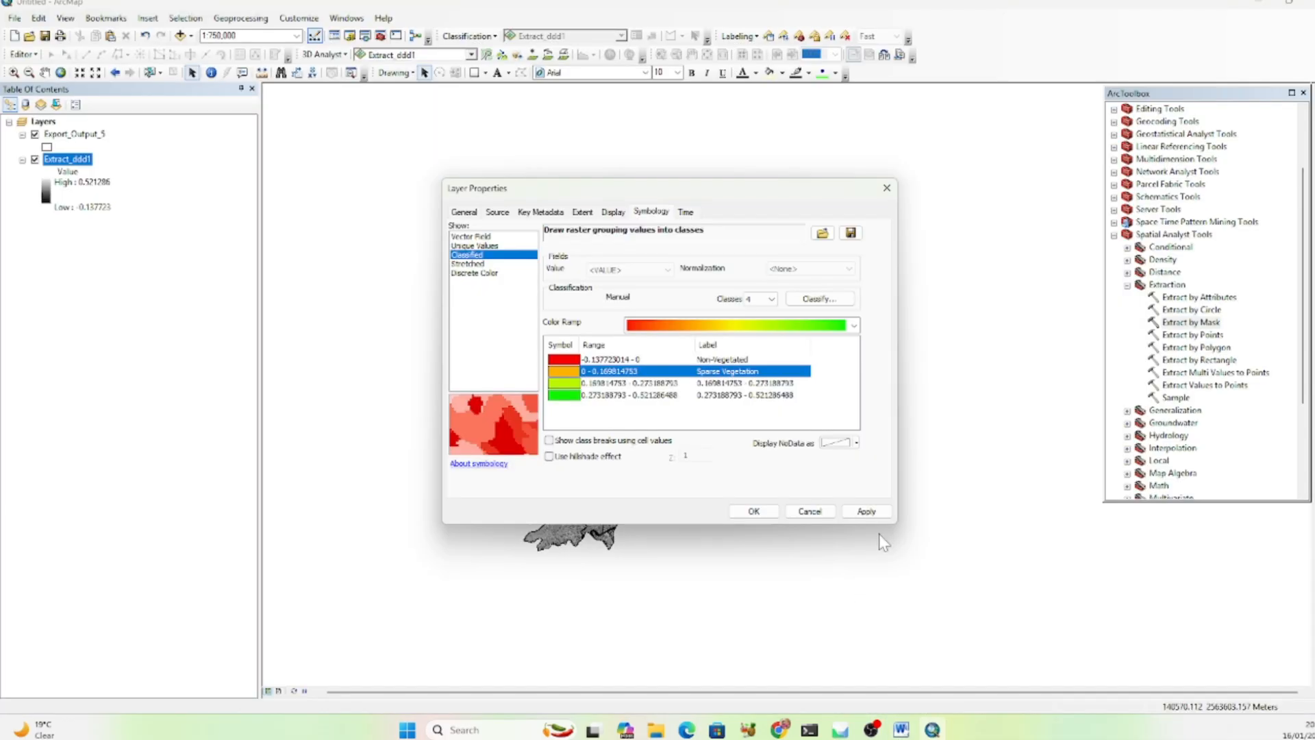
pyautogui.click(748, 383)
pyautogui.hotkey('ctrl', 'a')
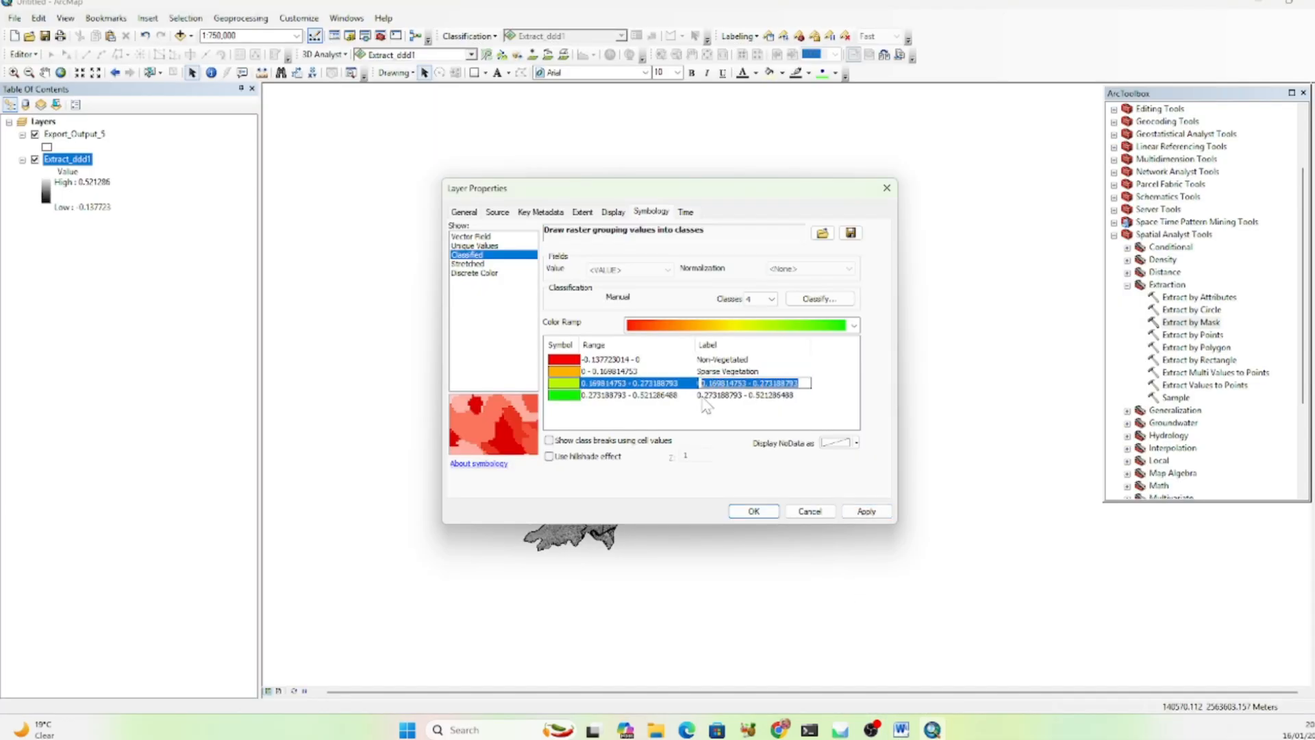
pyautogui.hotkey('ctrl', 'v')
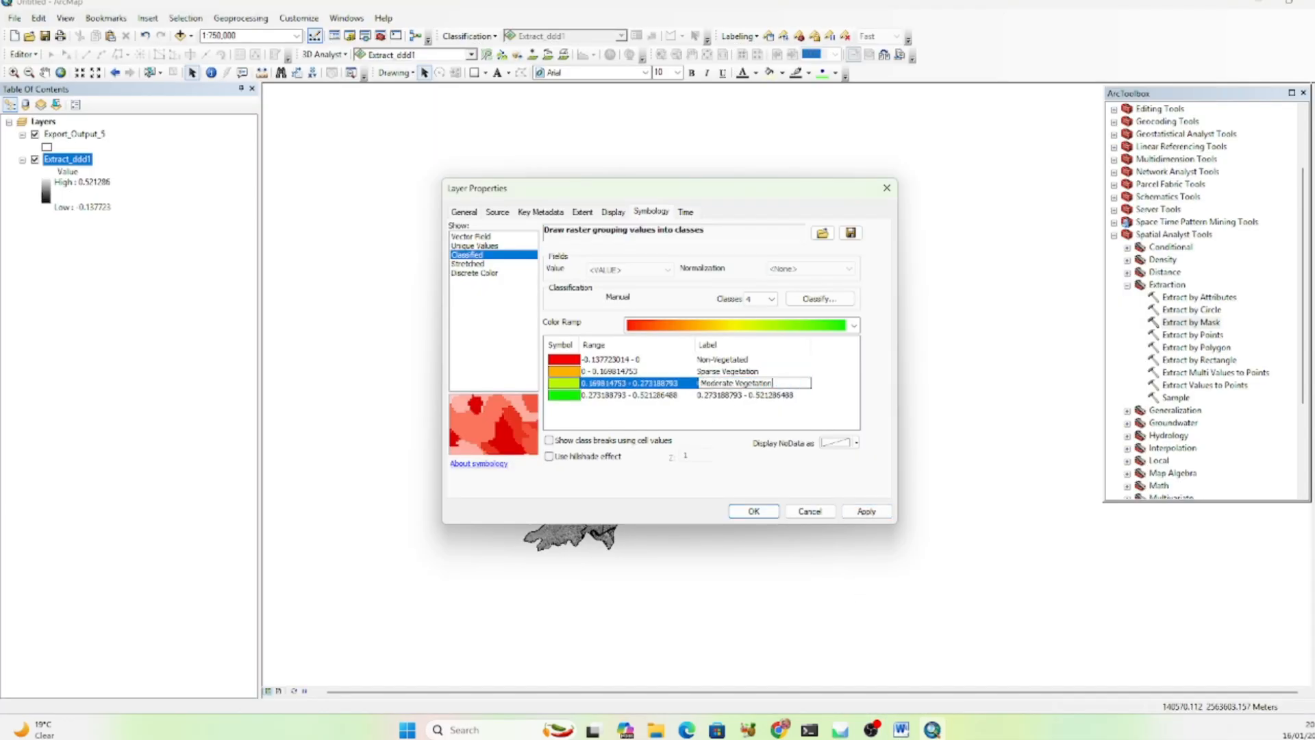
# Label the green class "Dense Vegetation" with the text from the Word document's table, and apply the classified symbology to the ArcMap layer.
pyautogui.click(902, 730)
pyautogui.moveTo(800, 313); pyautogui.dragTo(739, 293)
pyautogui.hotkey('ctrl', 'c')
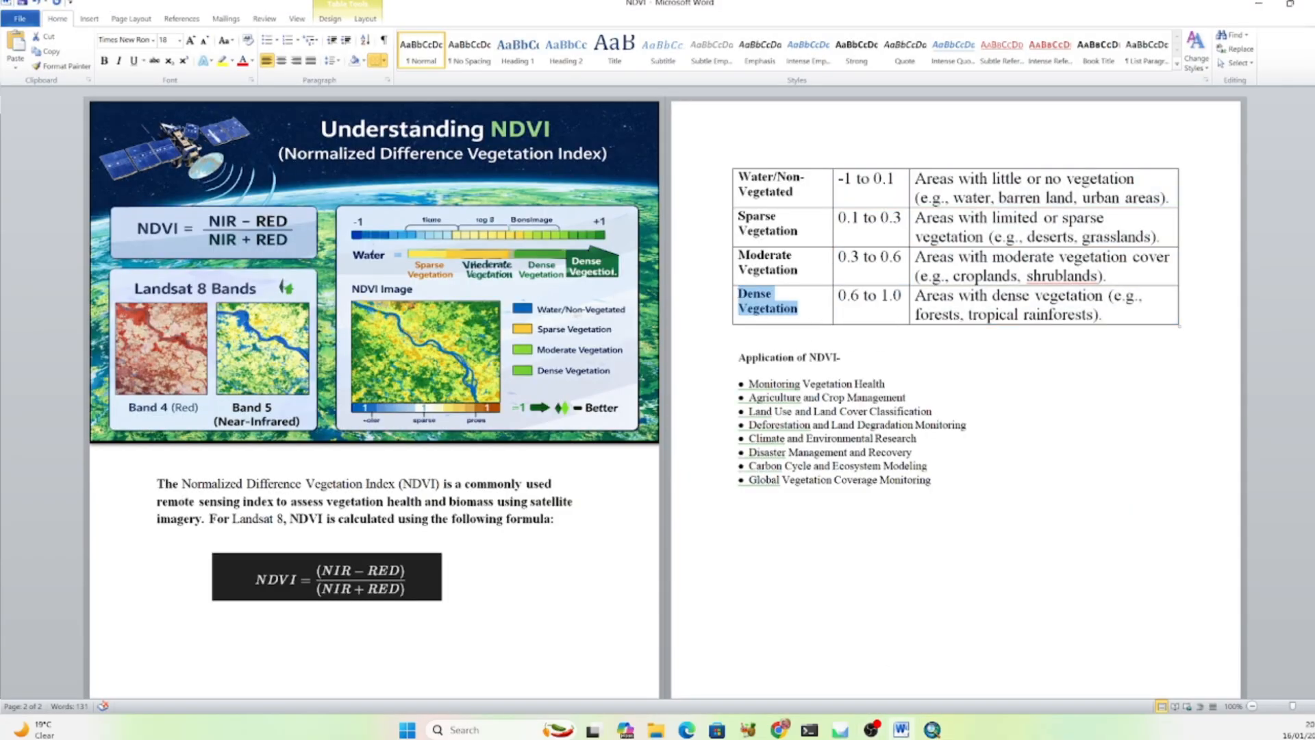
pyautogui.click(903, 731)
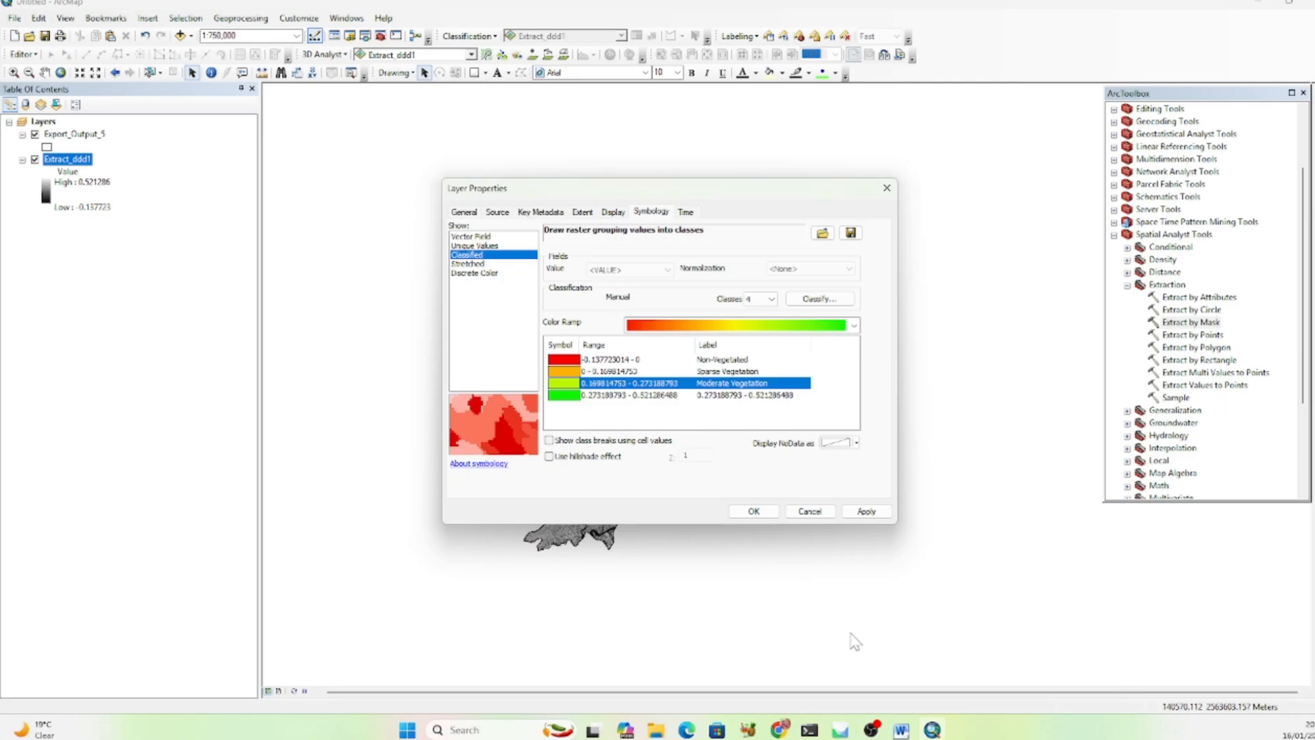
pyautogui.click(765, 400)
pyautogui.hotkey('ctrl', 'v')
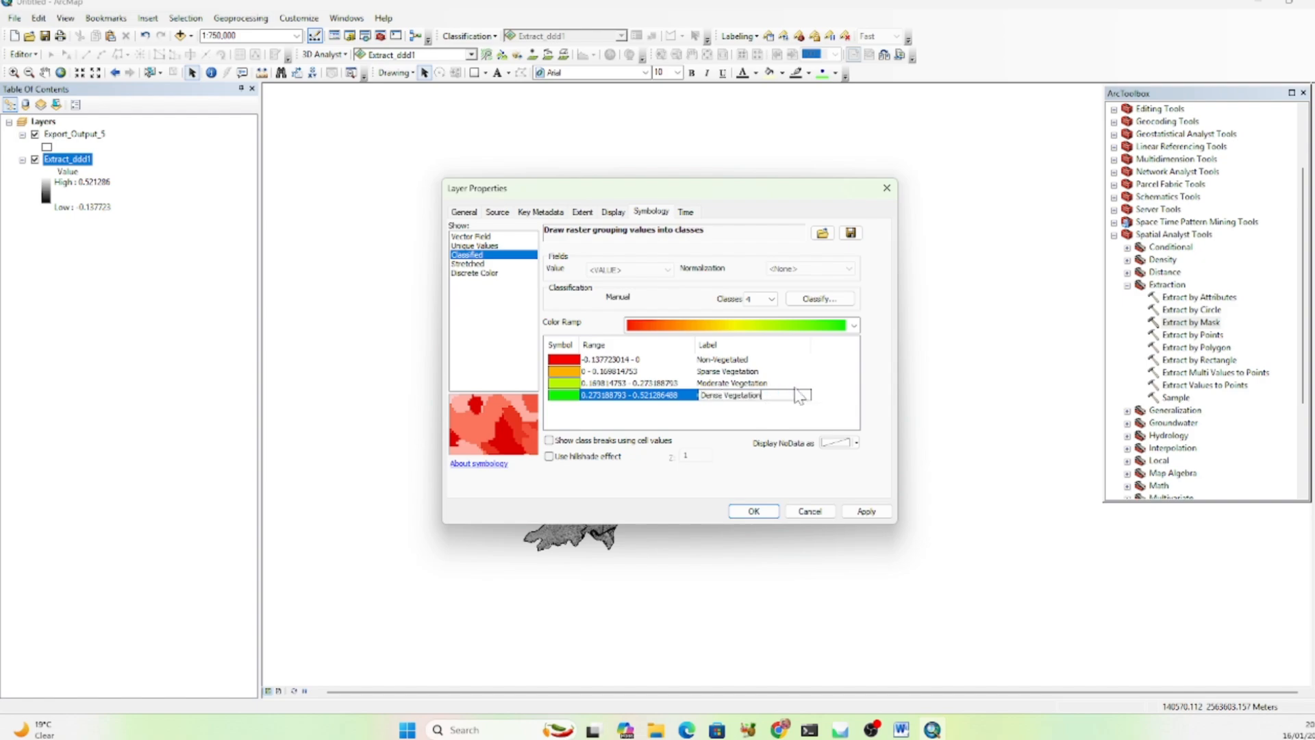
pyautogui.click(864, 511)
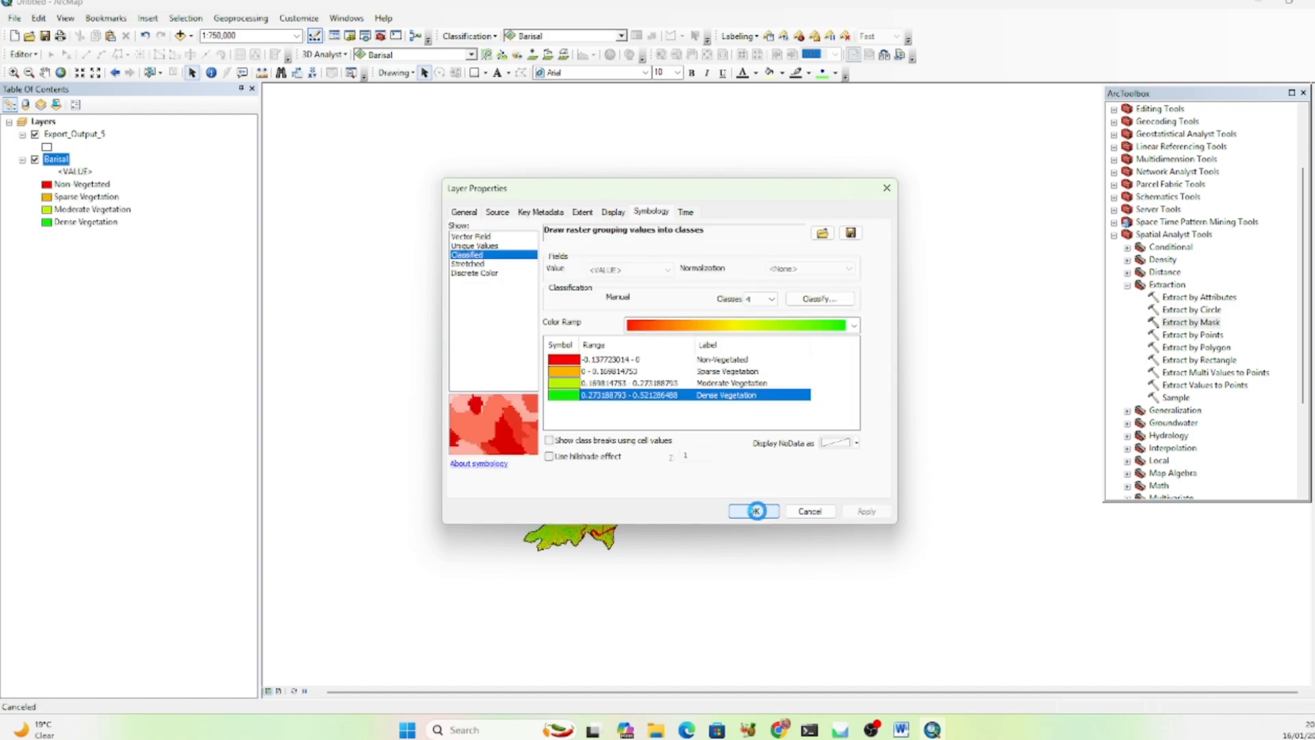
pyautogui.click(754, 511)
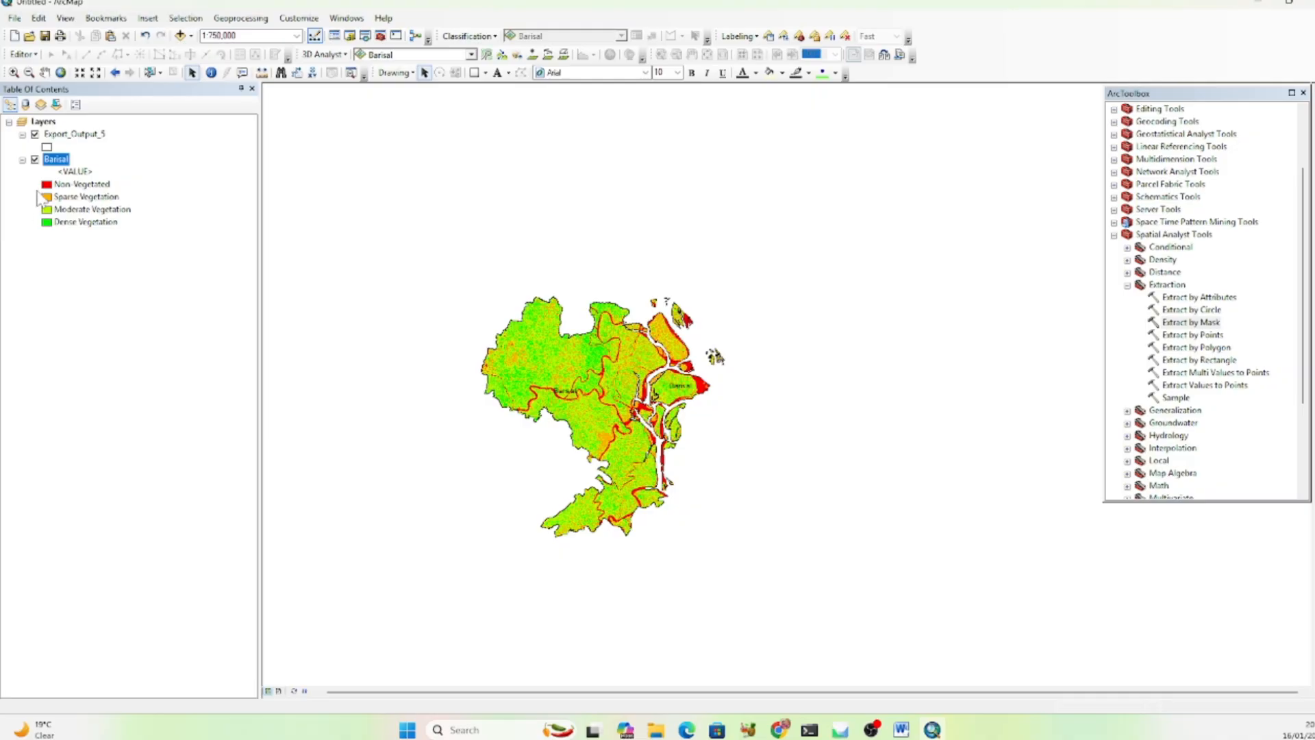
# Recolor the Non-Vegetated class of the Barisal layer to dark blue with HSV values 226, 100, 76.
pyautogui.doubleClick(50, 187)
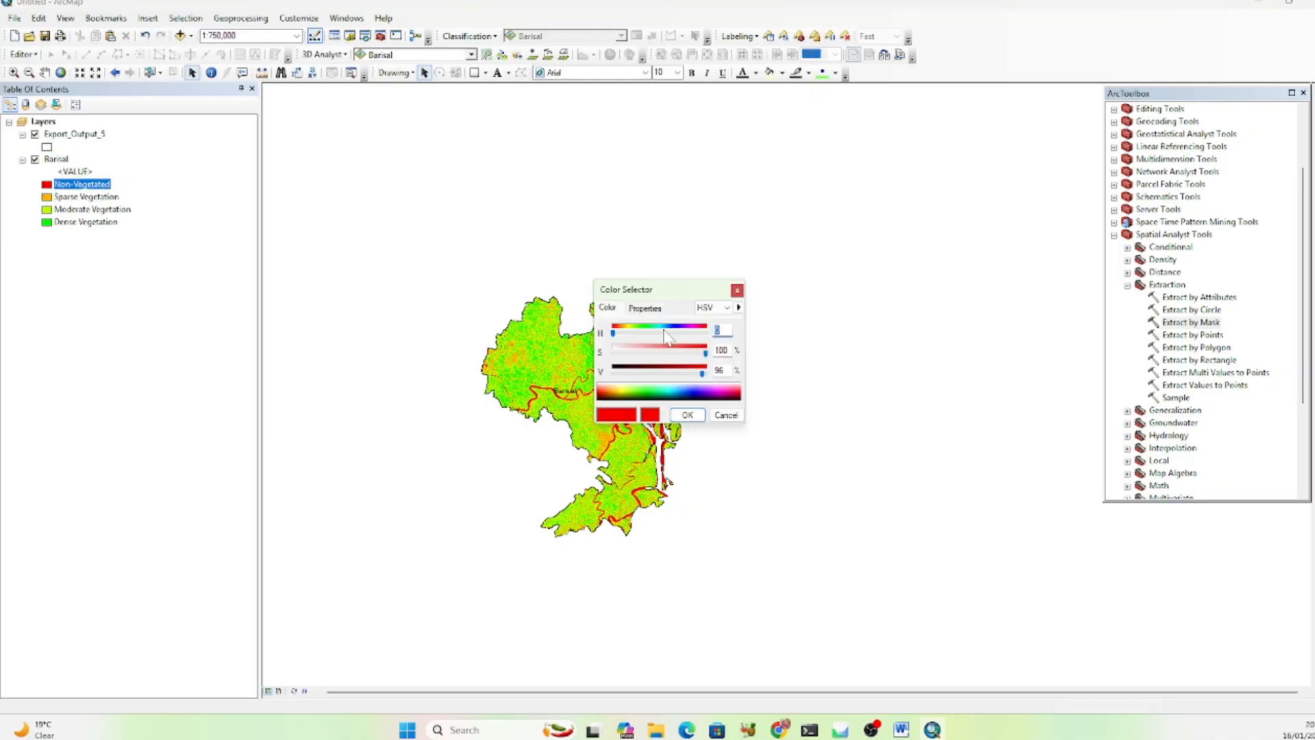
pyautogui.moveTo(687, 396); pyautogui.dragTo(671, 396)
pyautogui.click(688, 396)
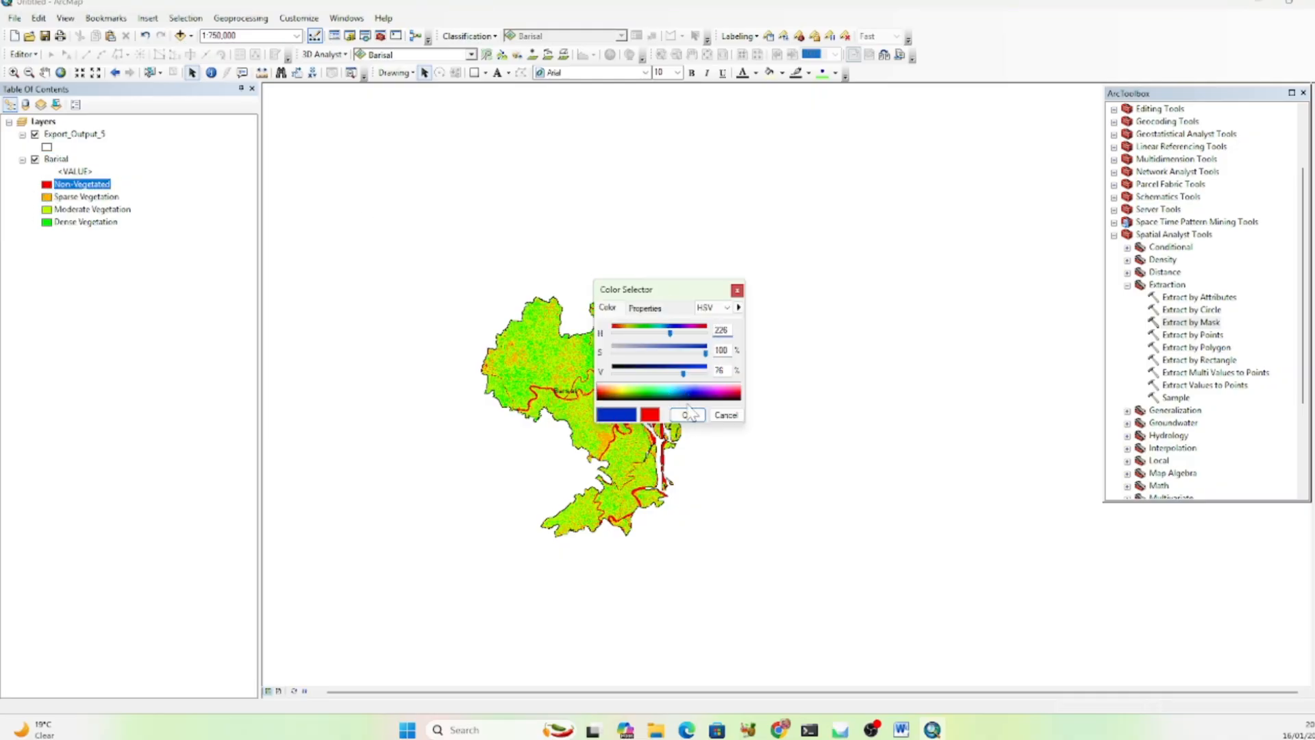
pyautogui.click(688, 415)
pyautogui.scroll(-3, 615, 375)
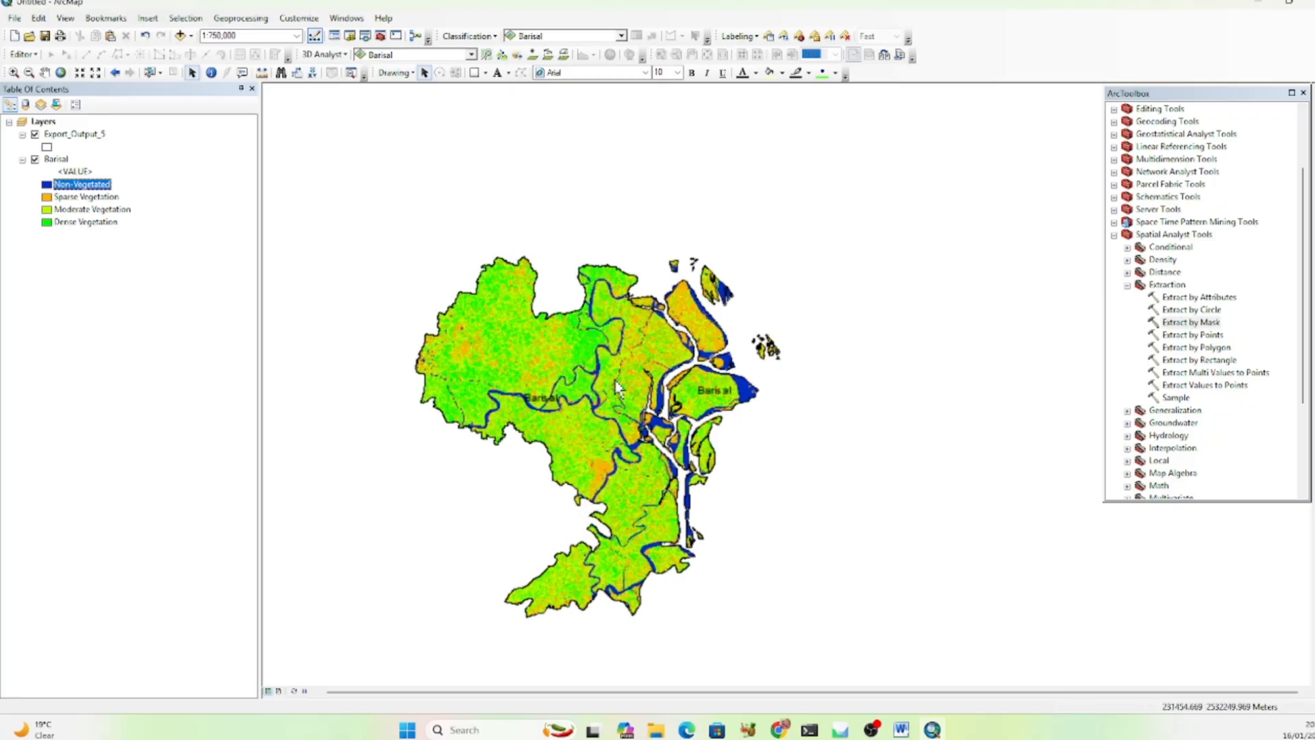
pyautogui.scroll(-3, 621, 375)
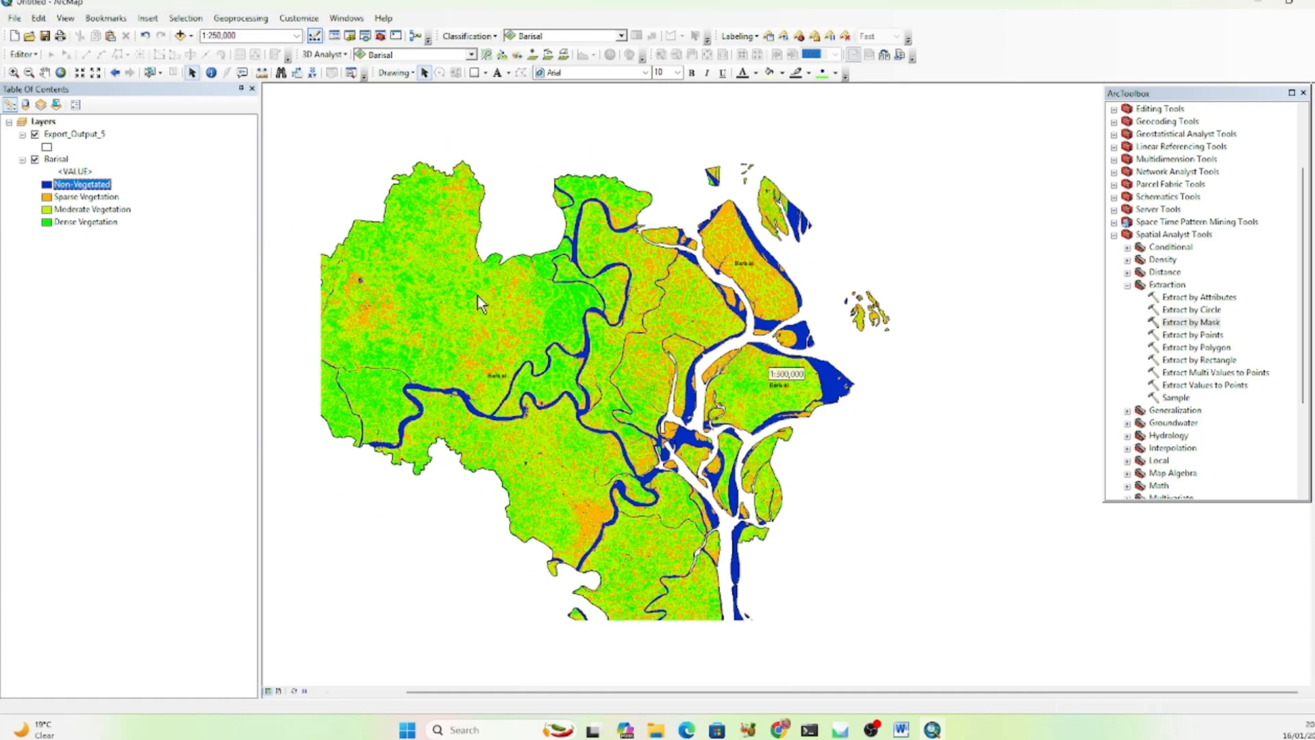
pyautogui.scroll(1, 505, 267)
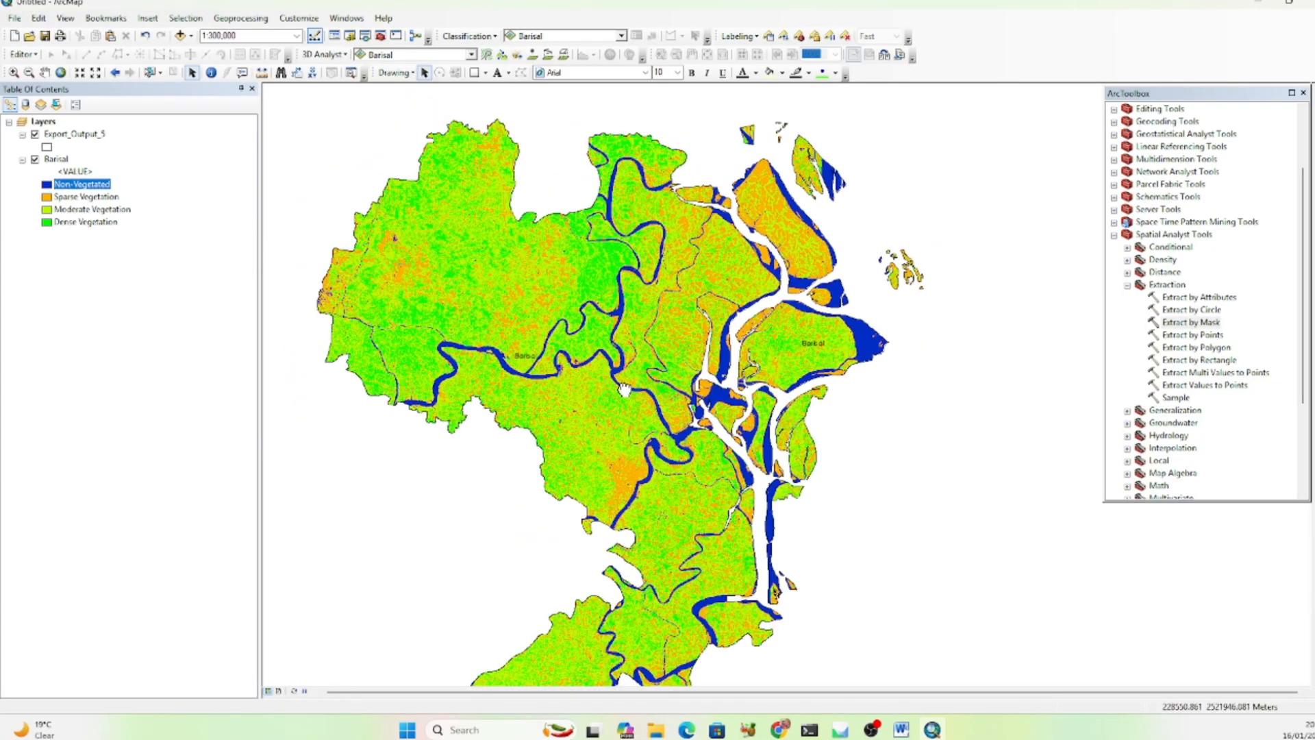
# Switch the map to the page layout and set the A4 paper to landscape orientation.
pyautogui.scroll(2, 661, 391)
pyautogui.scroll(-2, 659, 387)
pyautogui.scroll(3, 659, 398)
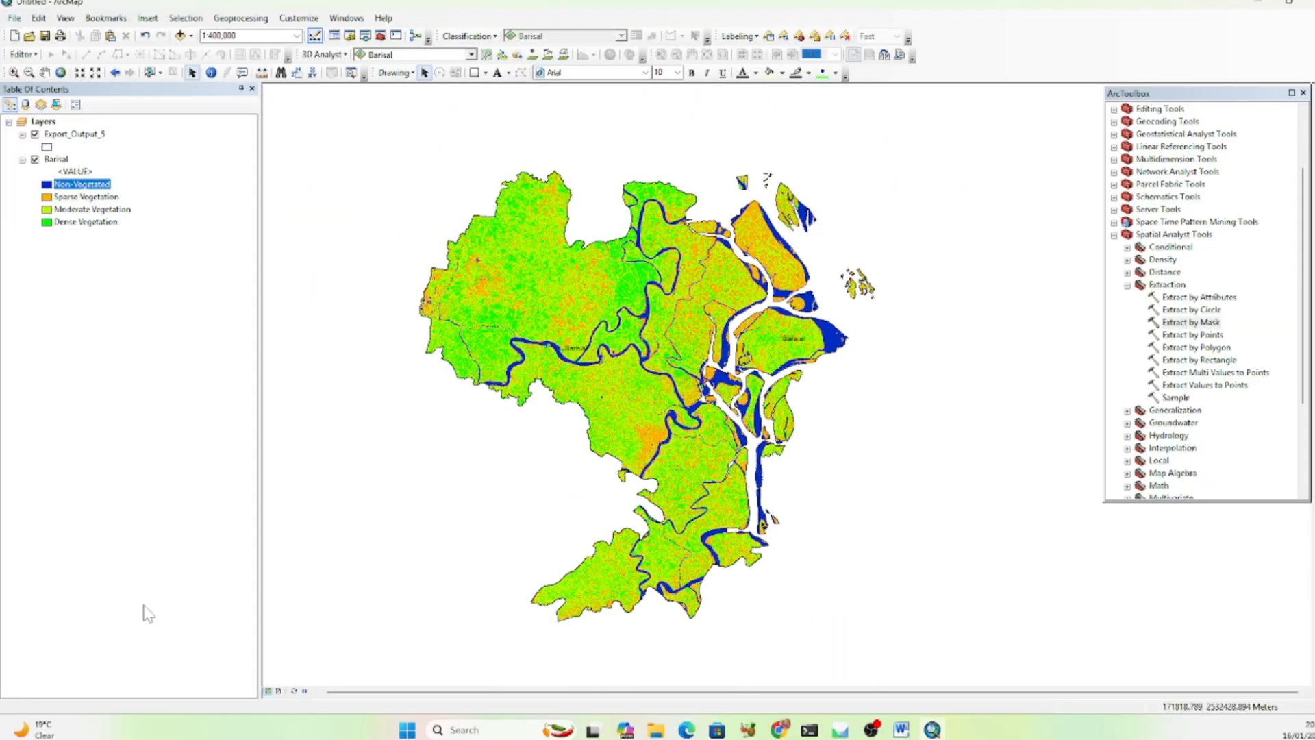
pyautogui.click(279, 692)
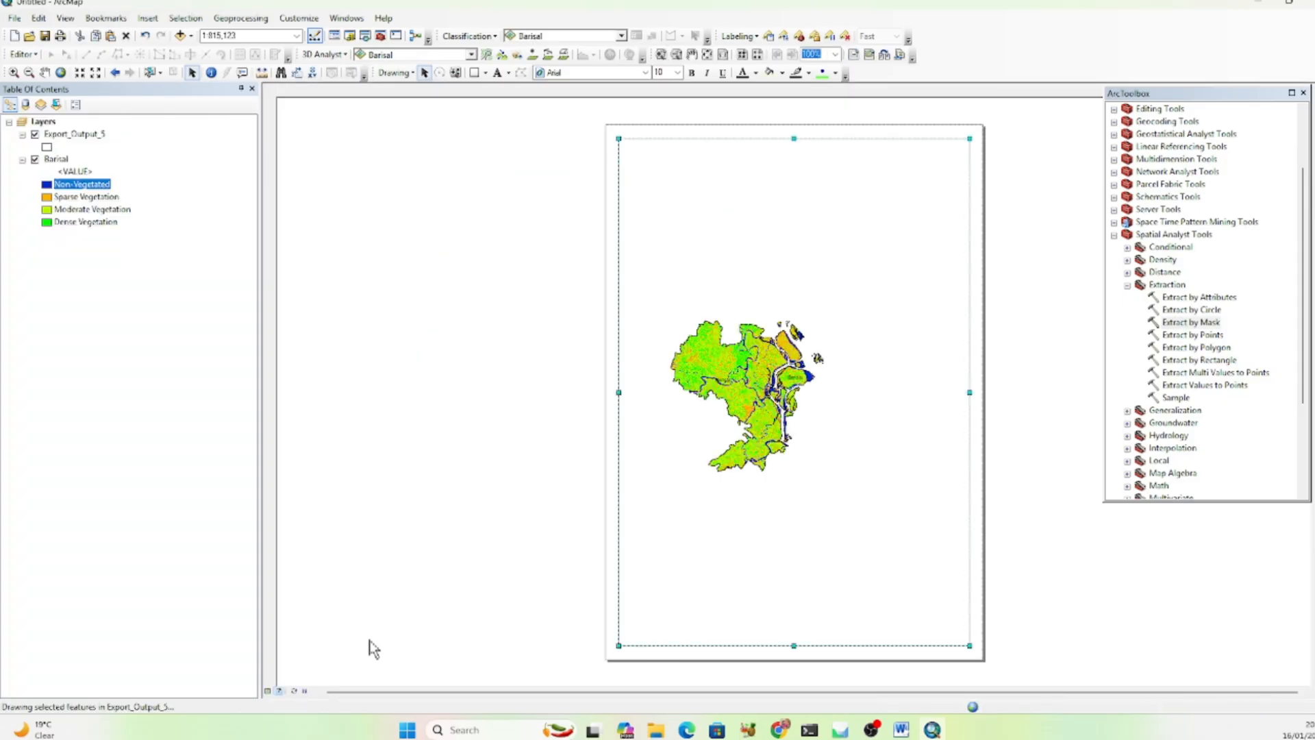
pyautogui.click(14, 18)
pyautogui.click(119, 182)
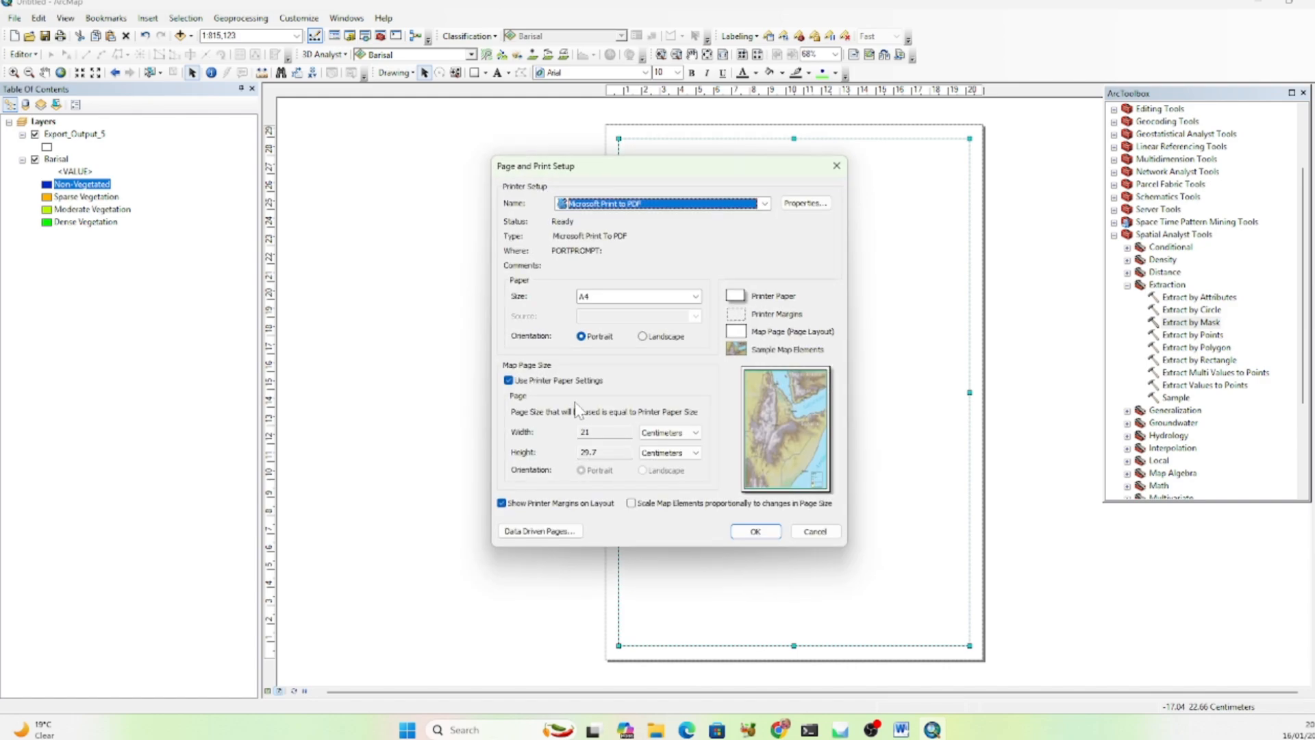
pyautogui.click(643, 339)
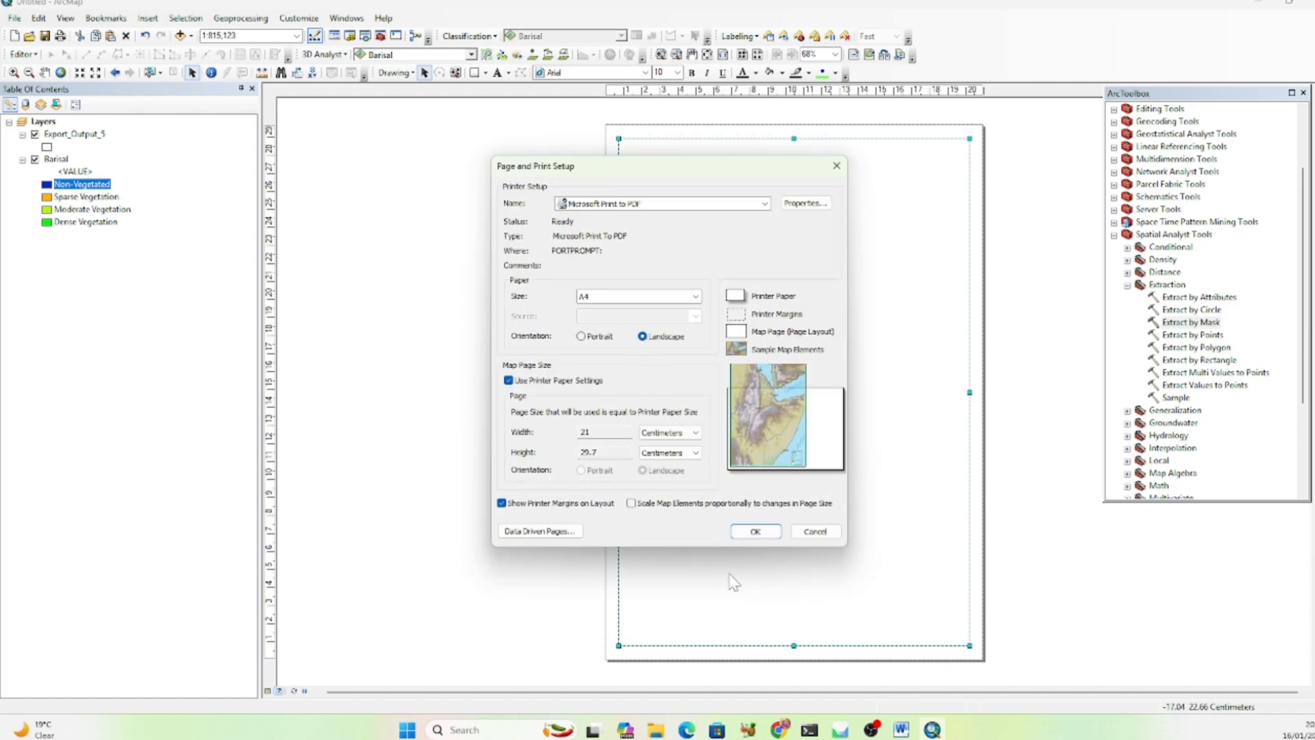
pyautogui.click(755, 531)
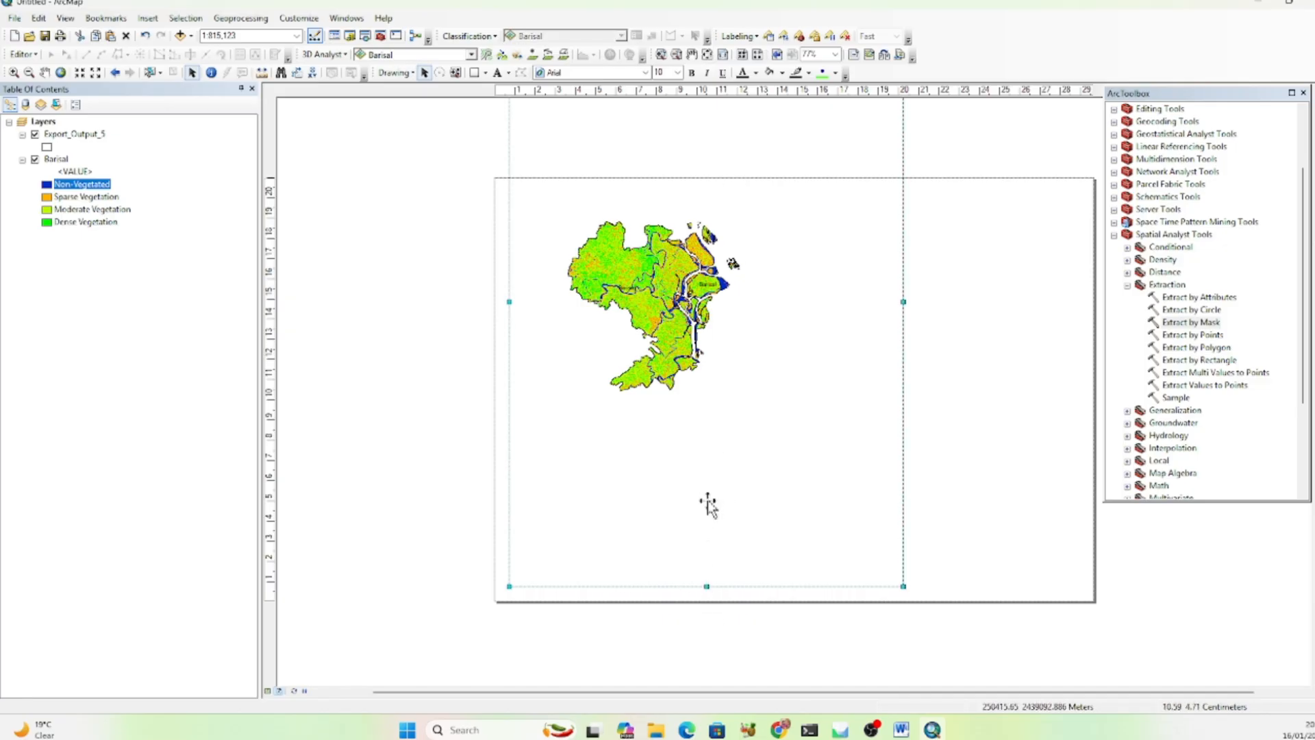
# Move and resize the data frame so it fills the landscape page with a narrow margin on all sides.
pyautogui.moveTo(729, 301); pyautogui.dragTo(748, 441)
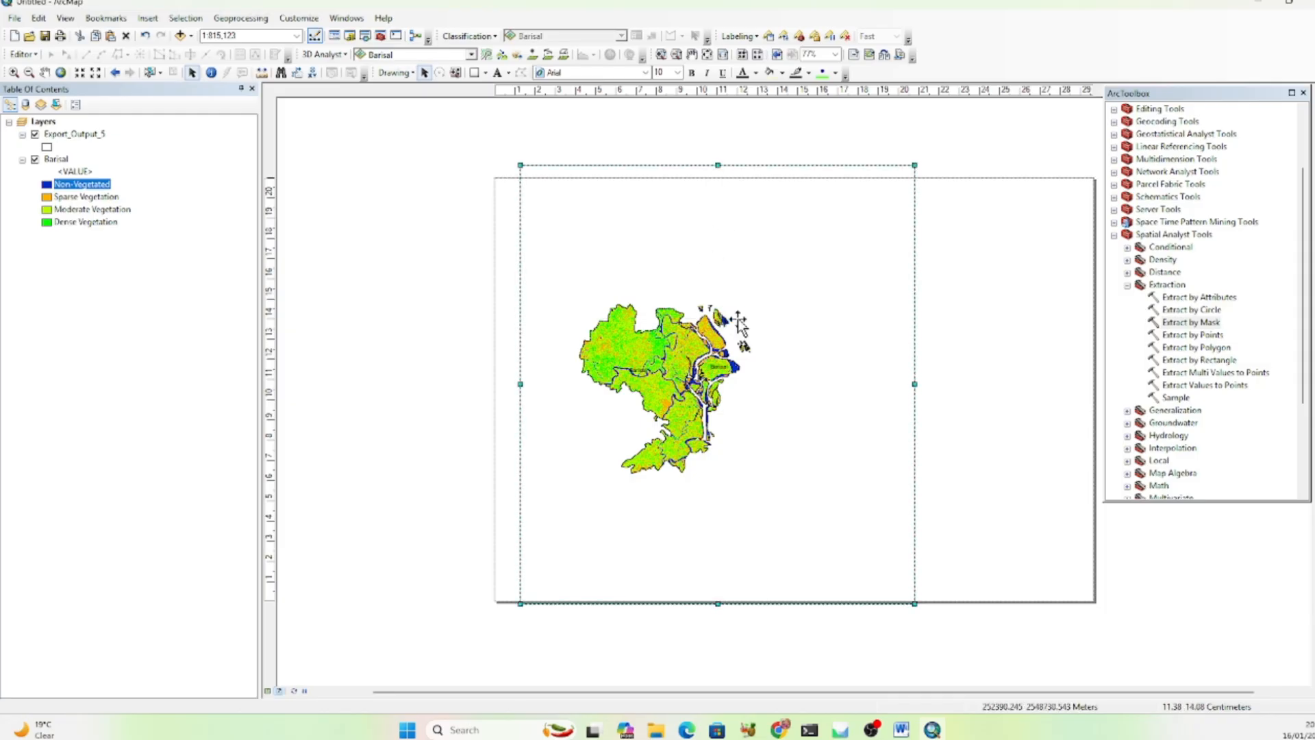
pyautogui.moveTo(740, 322); pyautogui.dragTo(742, 180)
pyautogui.moveTo(903, 339); pyautogui.dragTo(1078, 340)
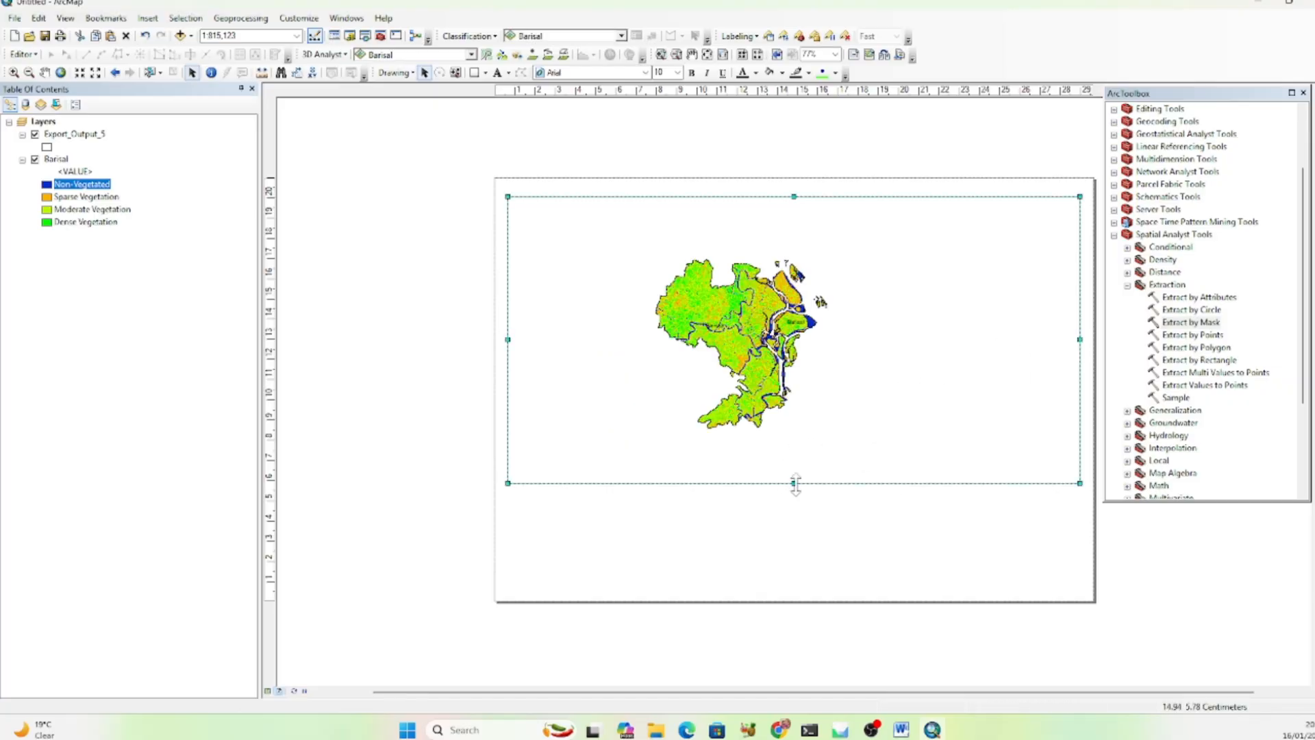
pyautogui.moveTo(795, 484); pyautogui.dragTo(787, 590)
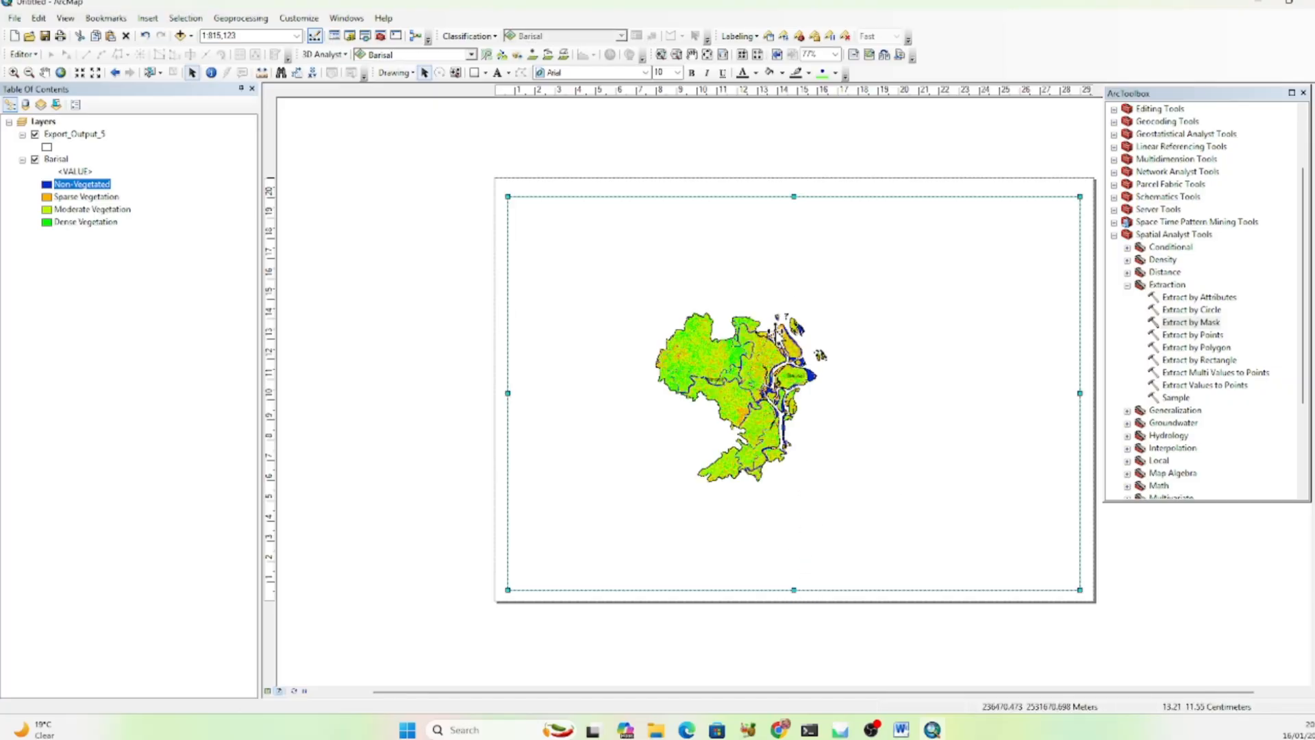
pyautogui.moveTo(795, 195); pyautogui.dragTo(794, 189)
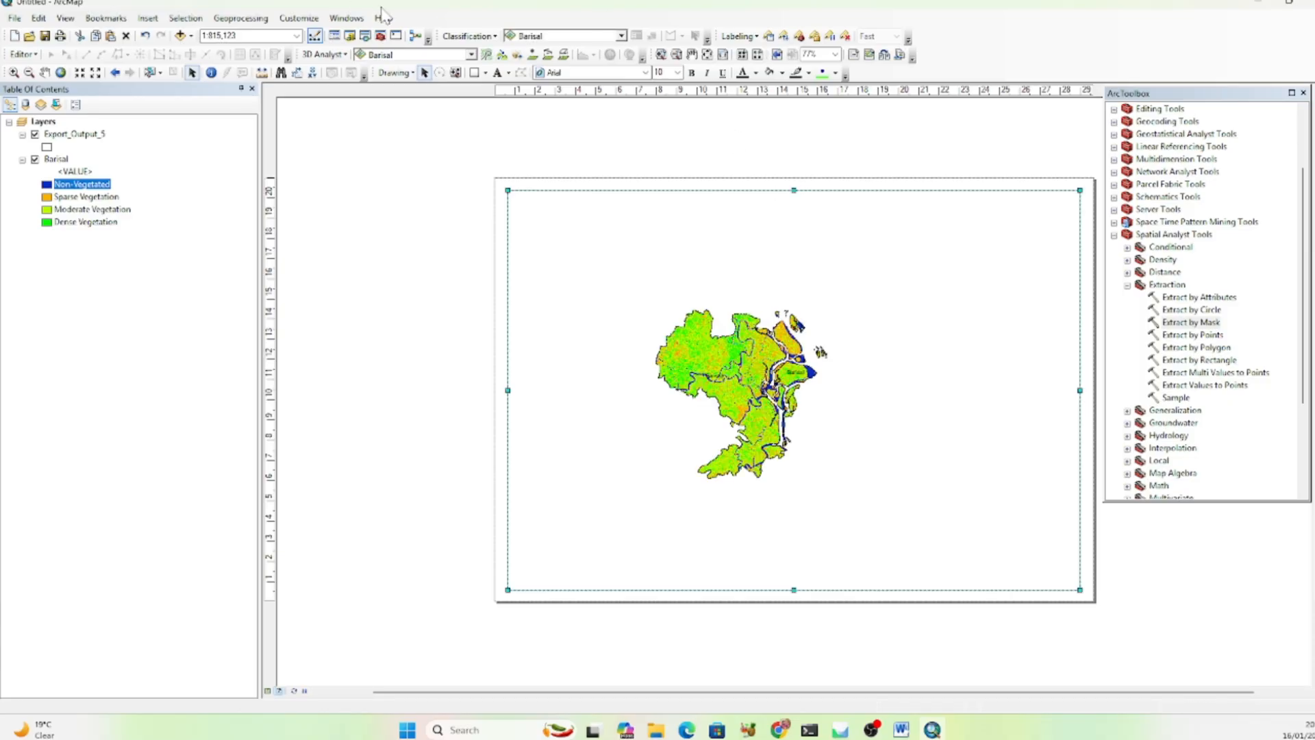
# Enlarge the Barisal map to 1:400,000 inside the data frame and shift it right to center it on the page.
pyautogui.click(79, 73)
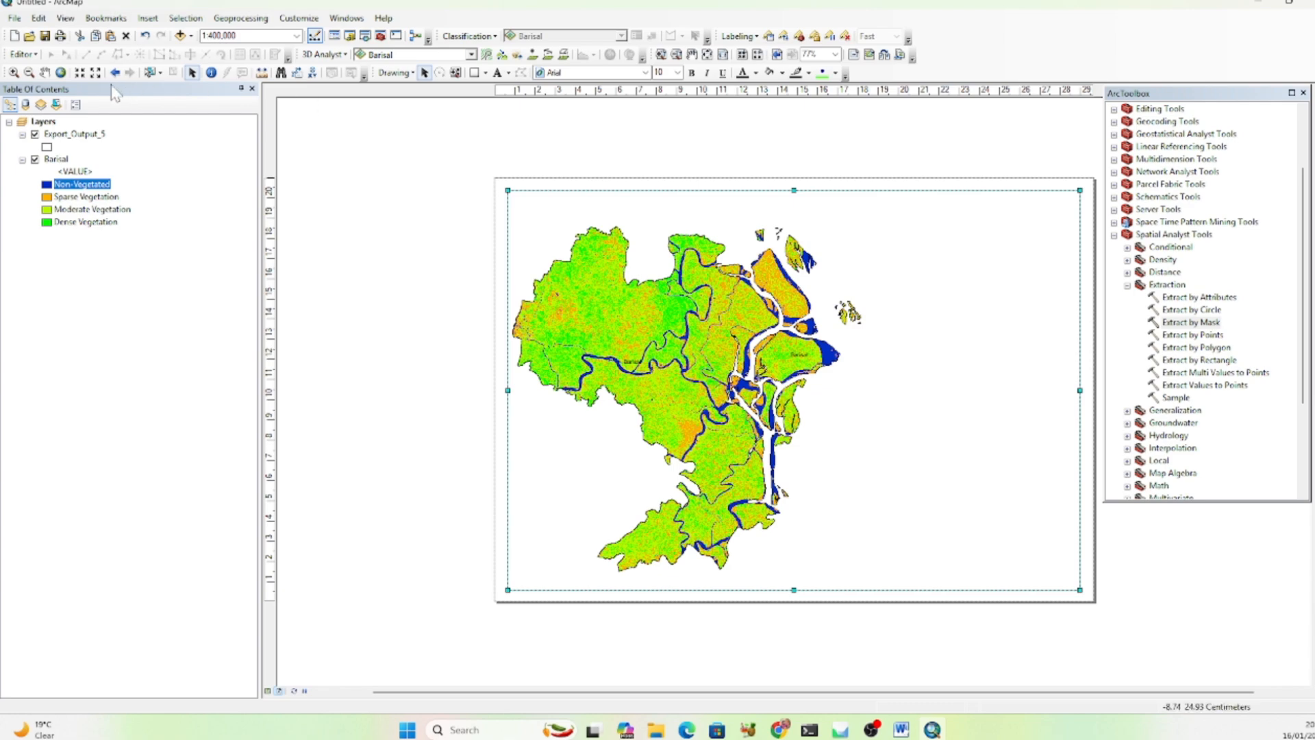
pyautogui.click(45, 73)
pyautogui.moveTo(678, 366); pyautogui.dragTo(789, 360)
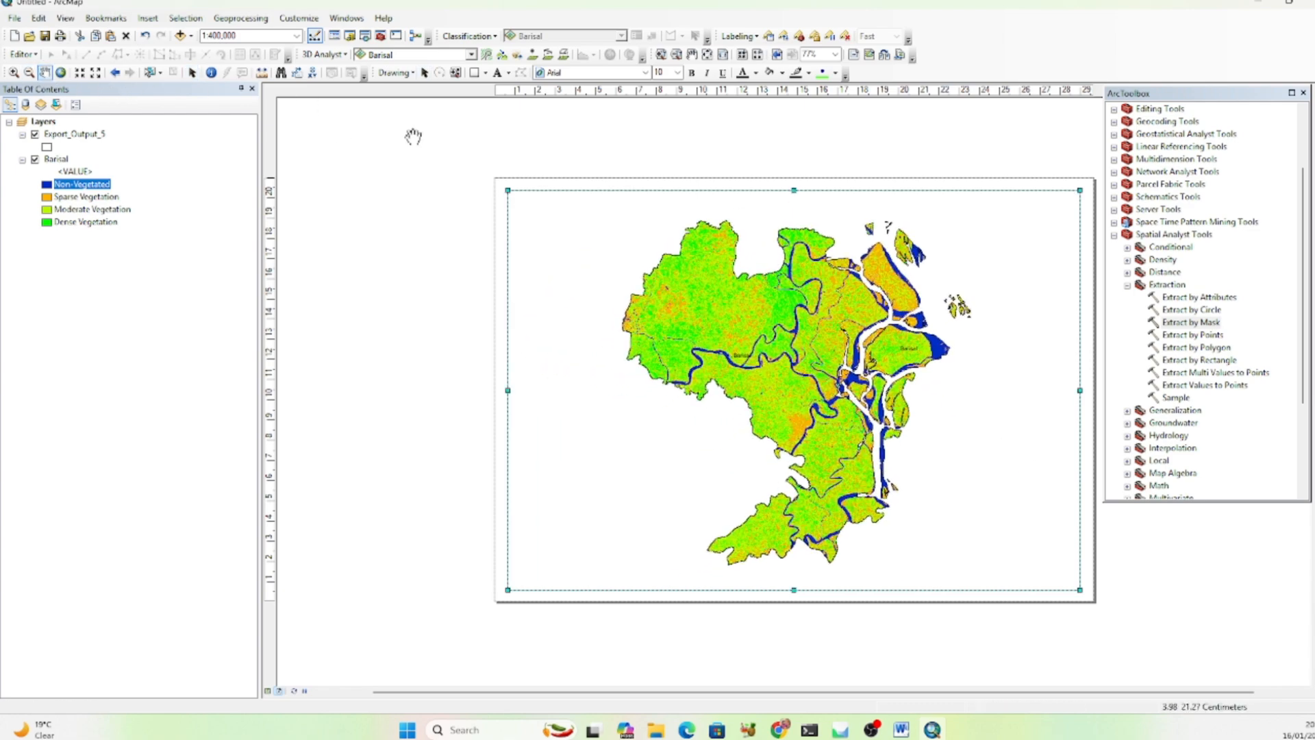
pyautogui.click(424, 72)
pyautogui.click(405, 206)
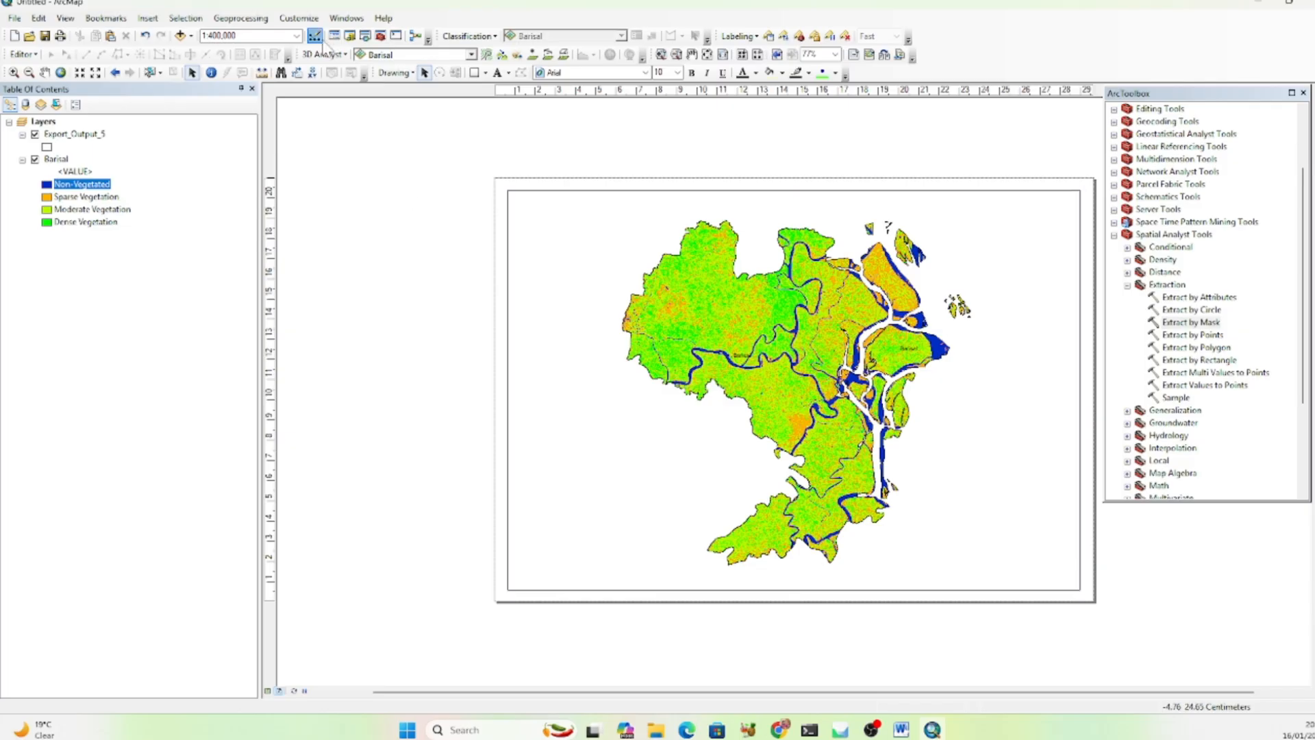
# Insert the map title "NDVI" and place it in the upper-left corner of the data frame.
pyautogui.click(147, 18)
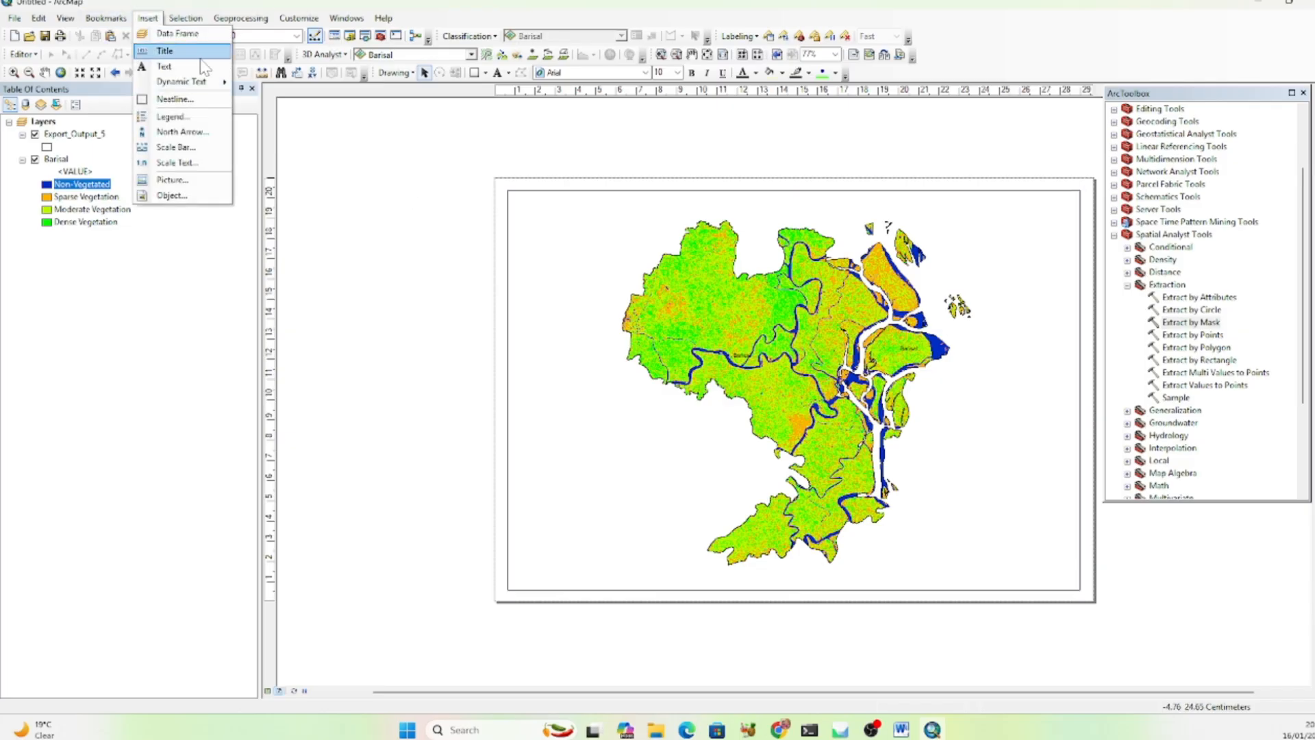
pyautogui.click(165, 51)
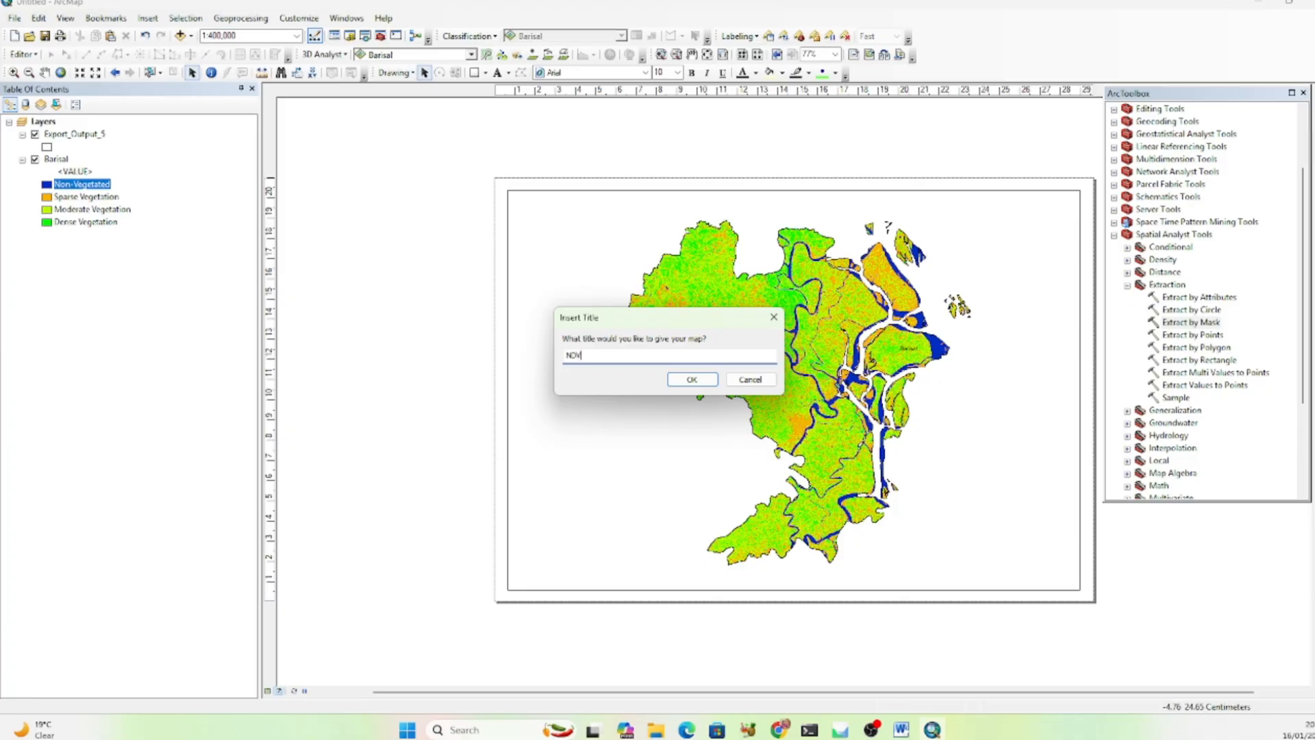
pyautogui.click(692, 378)
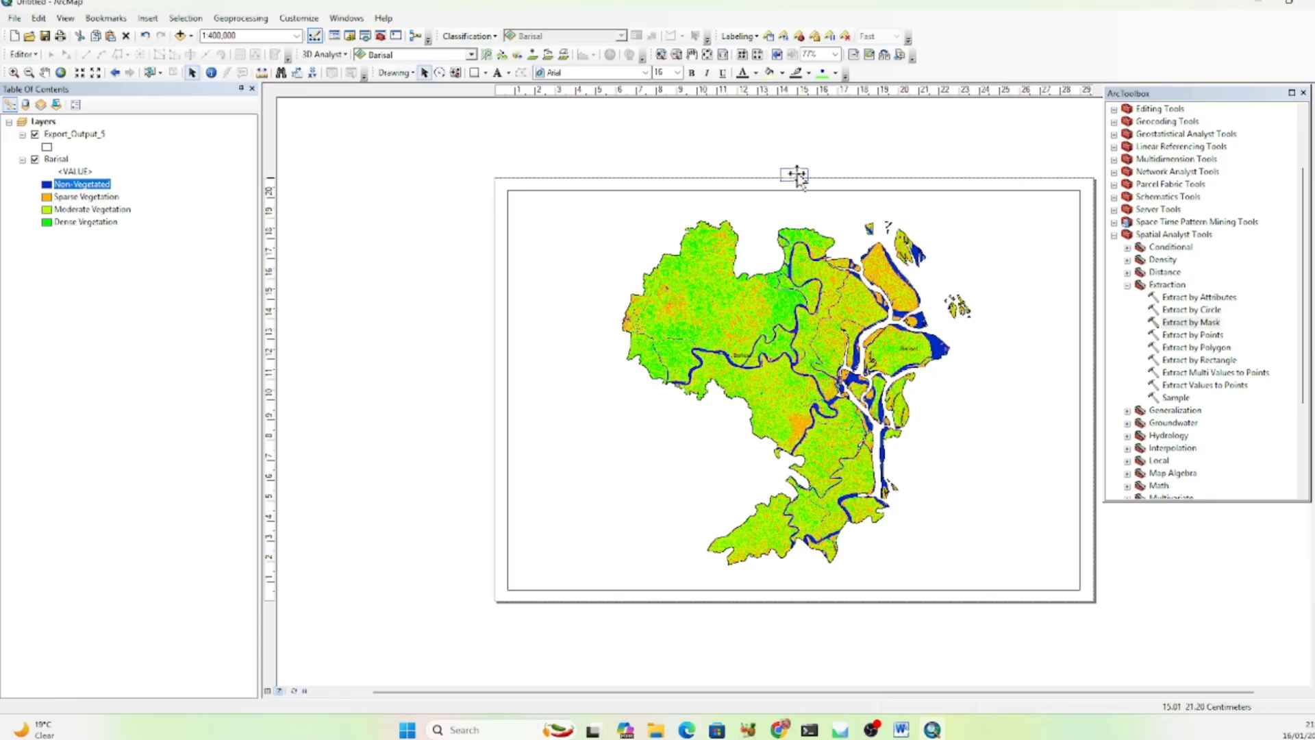
pyautogui.moveTo(798, 177); pyautogui.dragTo(550, 228)
# Insert the ESRI North 4 north arrow, enlarge it and place it in the upper-right corner of the data frame.
pyautogui.click(148, 18)
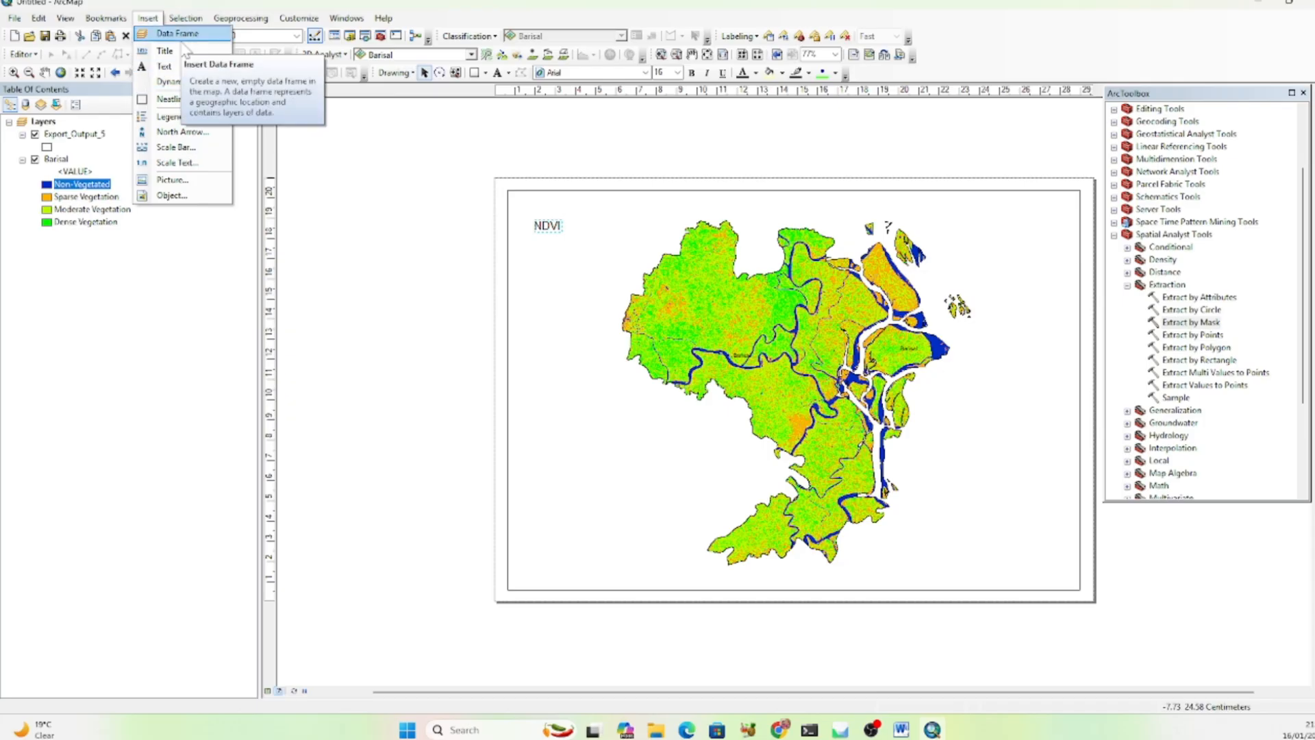
pyautogui.click(183, 132)
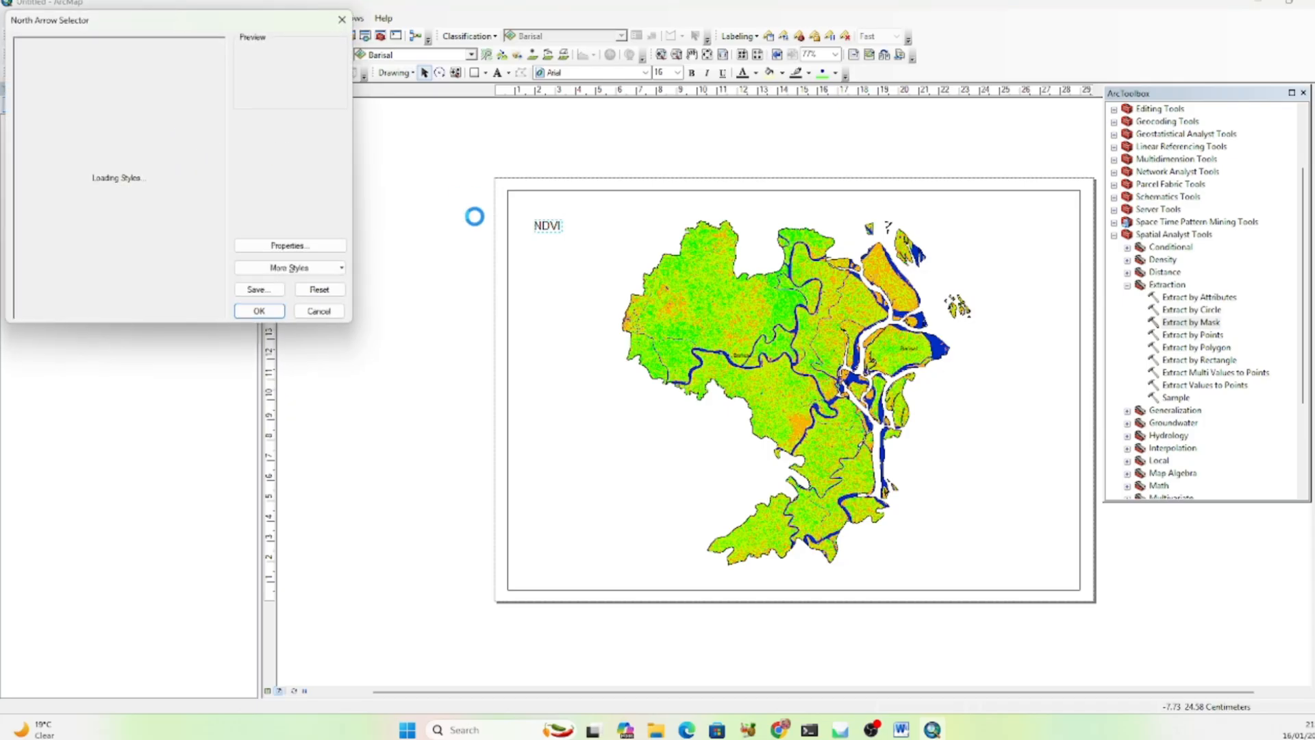
pyautogui.click(46, 148)
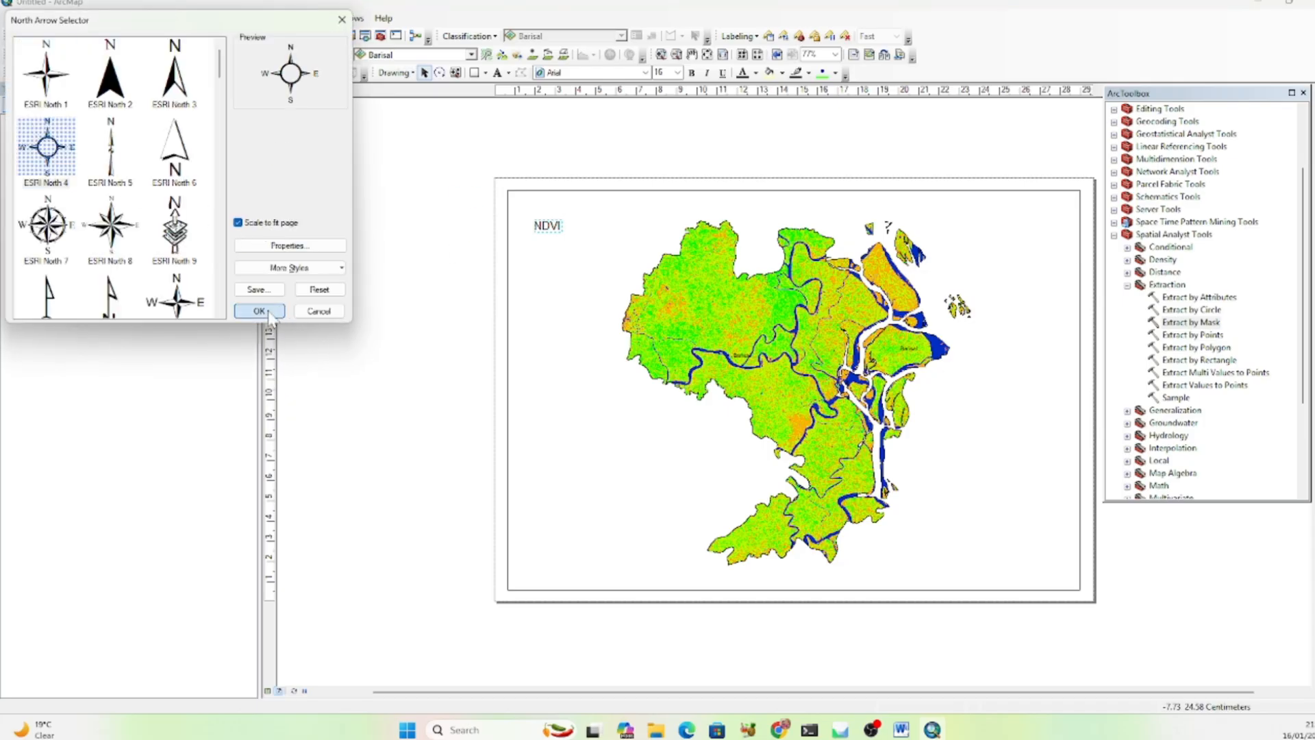
pyautogui.click(259, 311)
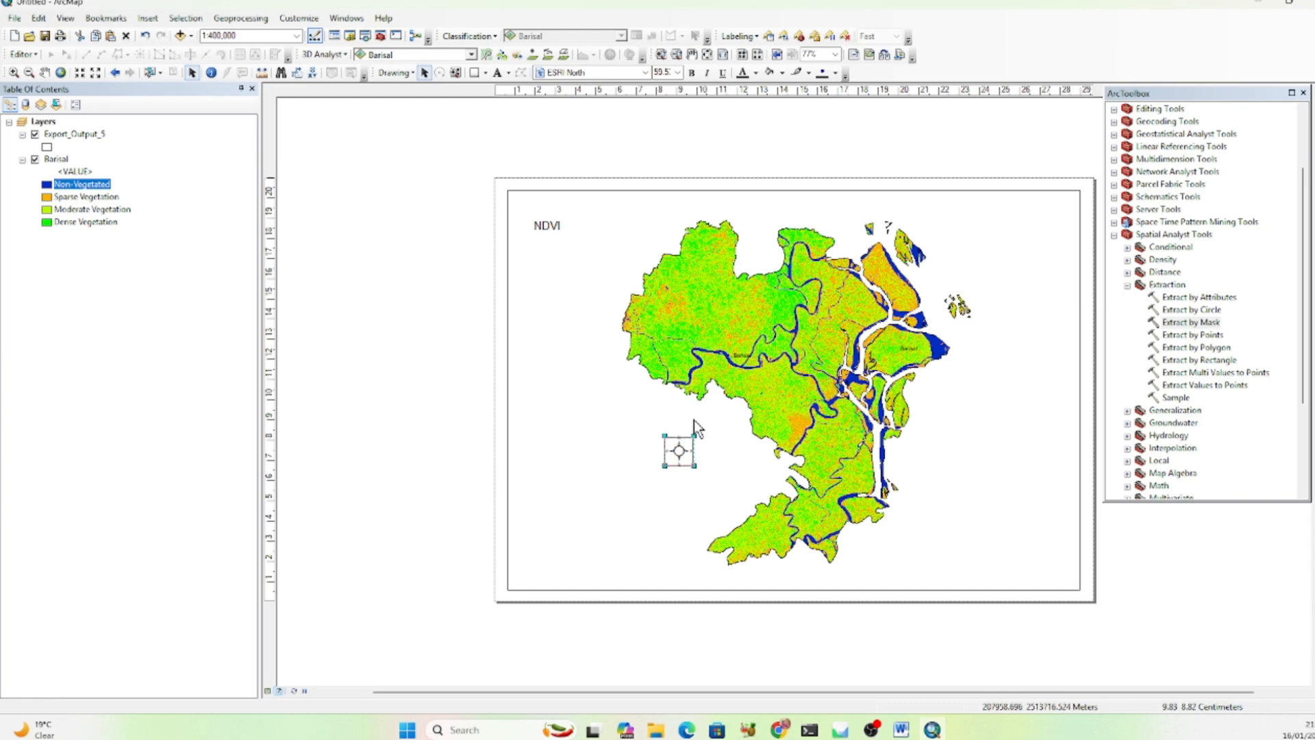
pyautogui.moveTo(695, 434); pyautogui.dragTo(795, 333)
pyautogui.moveTo(733, 401); pyautogui.dragTo(596, 268)
pyautogui.moveTo(525, 199); pyautogui.dragTo(555, 231)
pyautogui.moveTo(577, 281); pyautogui.dragTo(985, 251)
pyautogui.click(1158, 603)
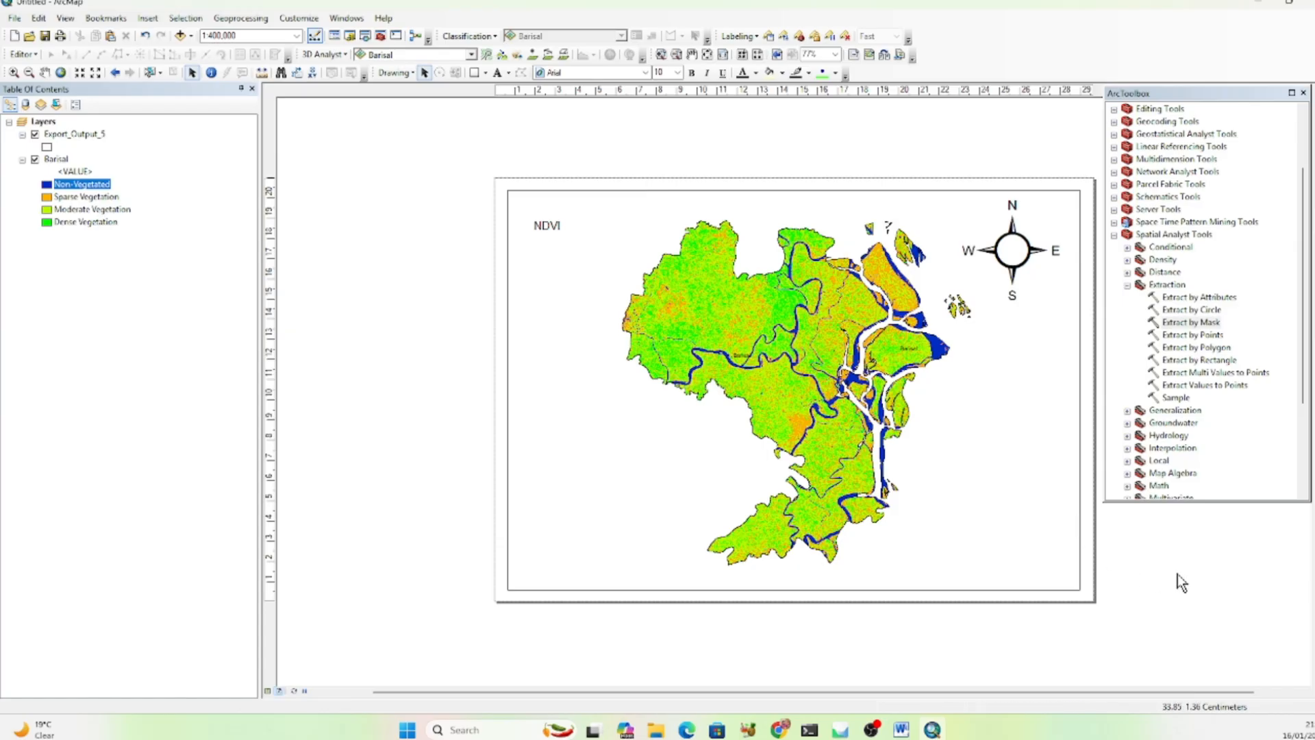
# Return from the page layout to the data view of the Barisal map.
pyautogui.hscroll(3, 1091, 578)
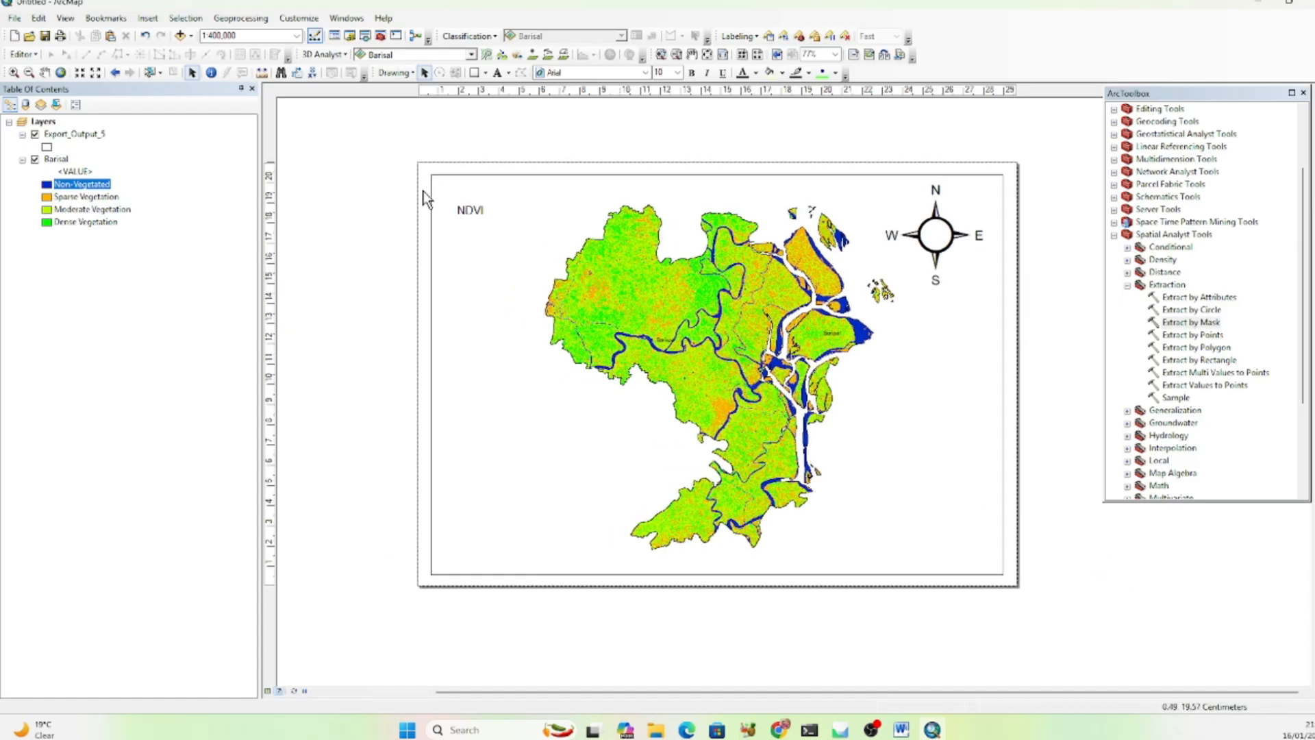
pyautogui.click(146, 18)
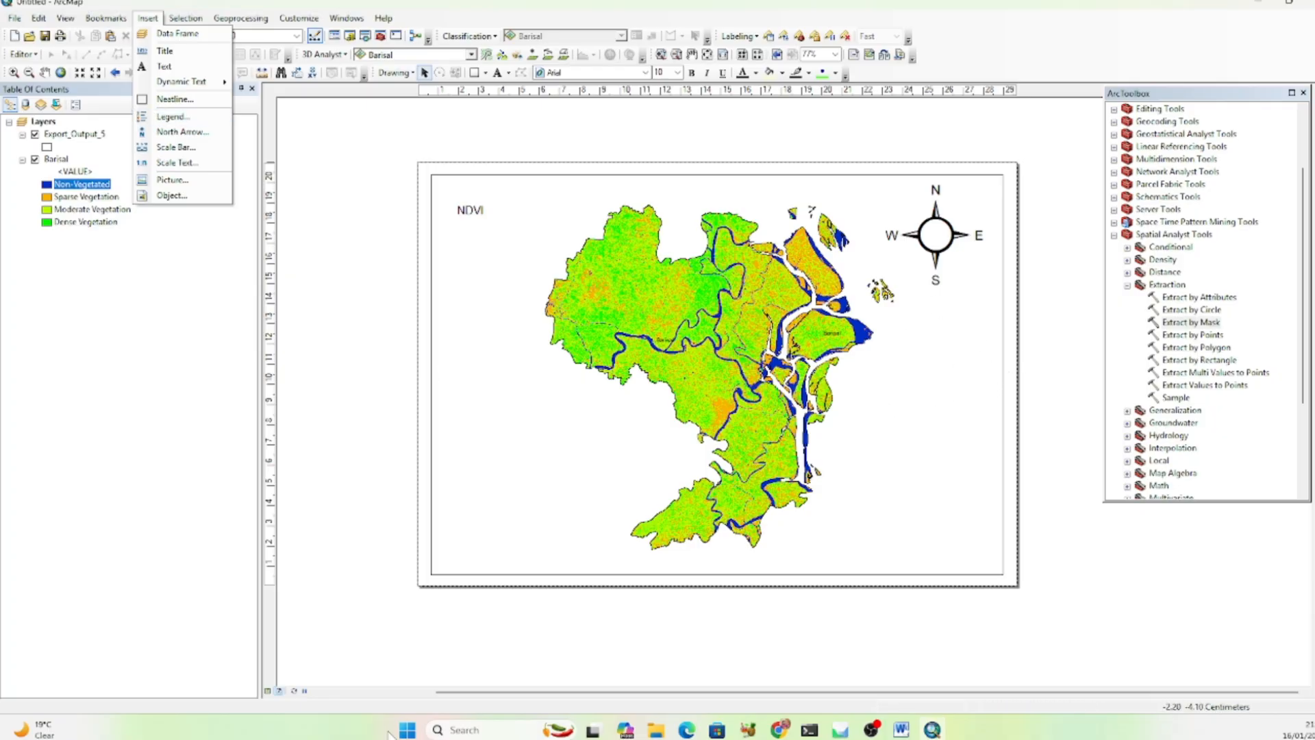
pyautogui.click(274, 700)
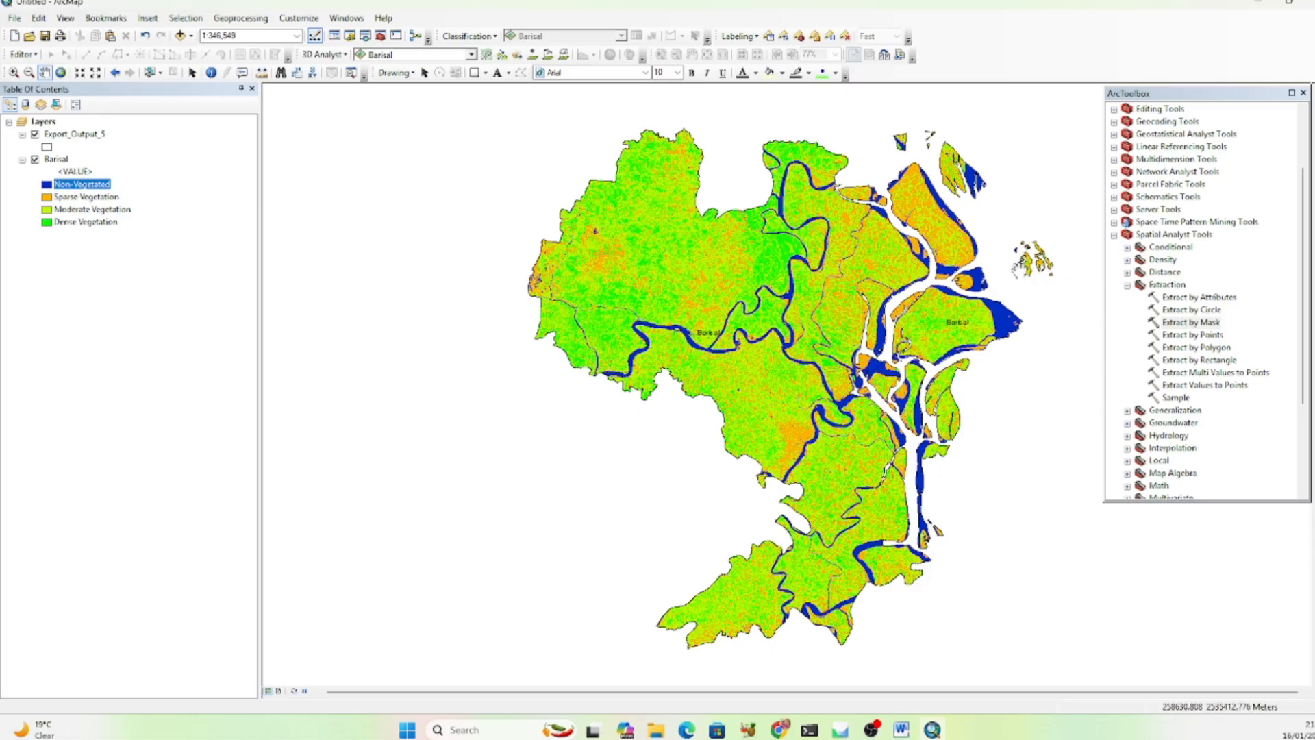
# Open the Spatial Analyst Reclassify tool and choose Barisal as the input raster.
pyautogui.click(1114, 235)
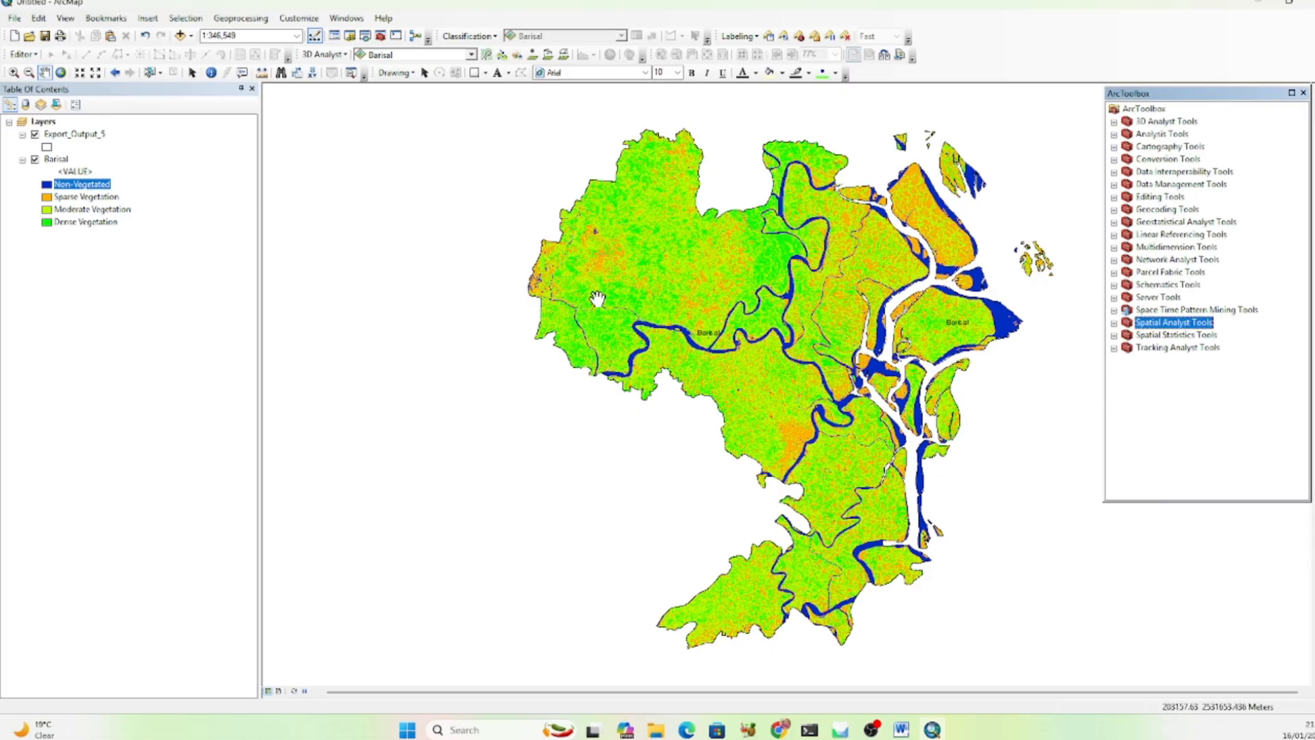
pyautogui.moveTo(832, 370); pyautogui.dragTo(777, 364)
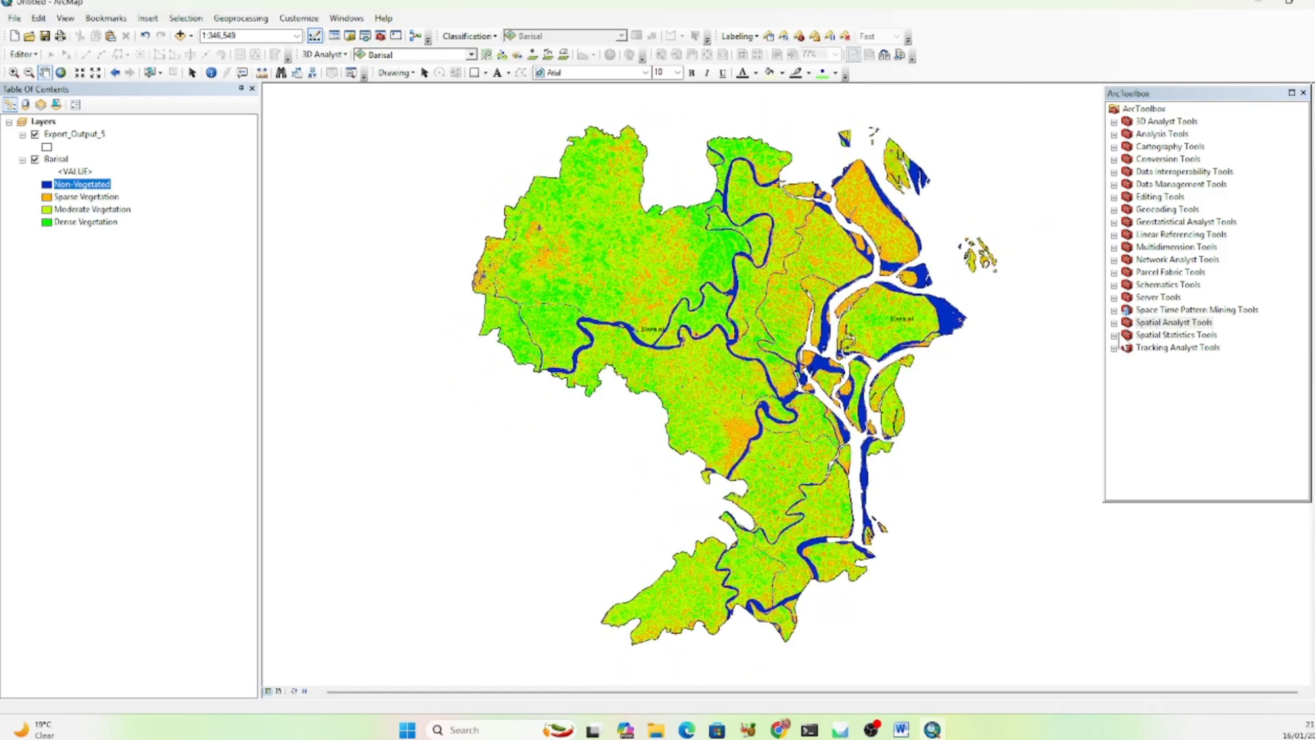
pyautogui.click(1114, 322)
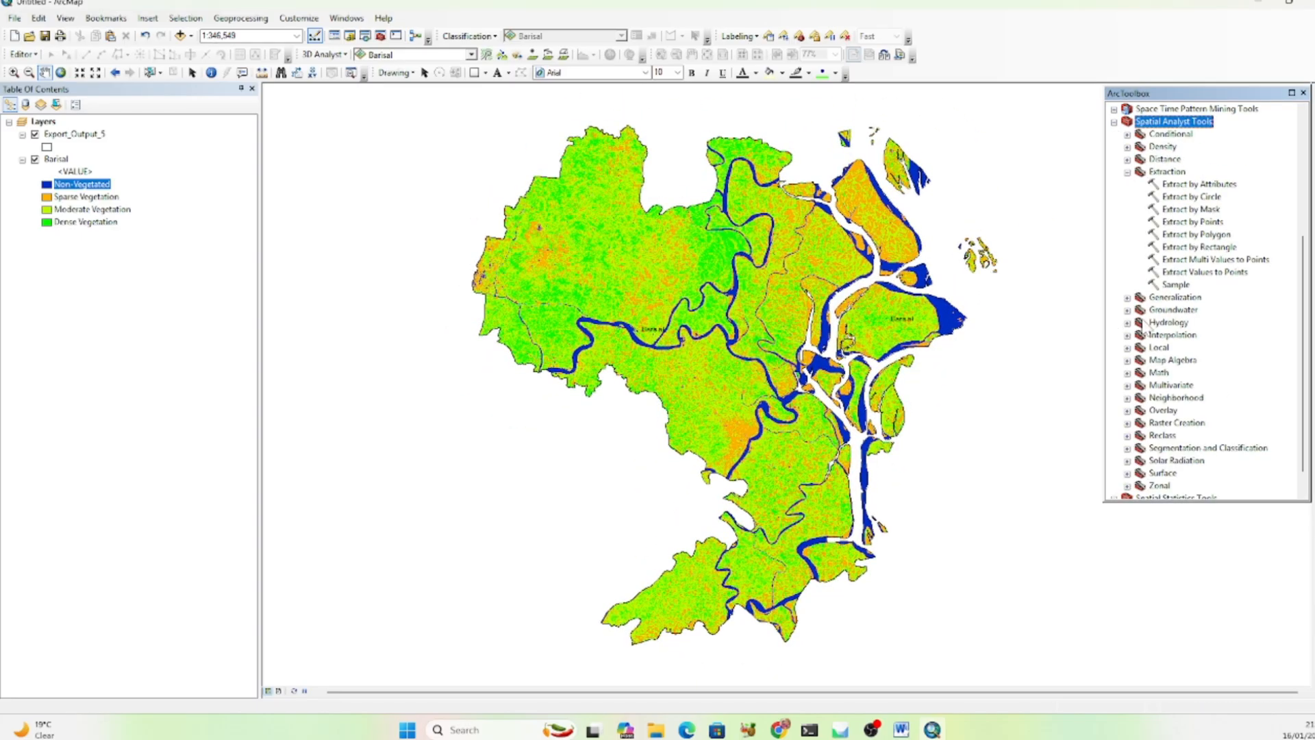
pyautogui.scroll(-1, 1163, 345)
pyautogui.click(1127, 147)
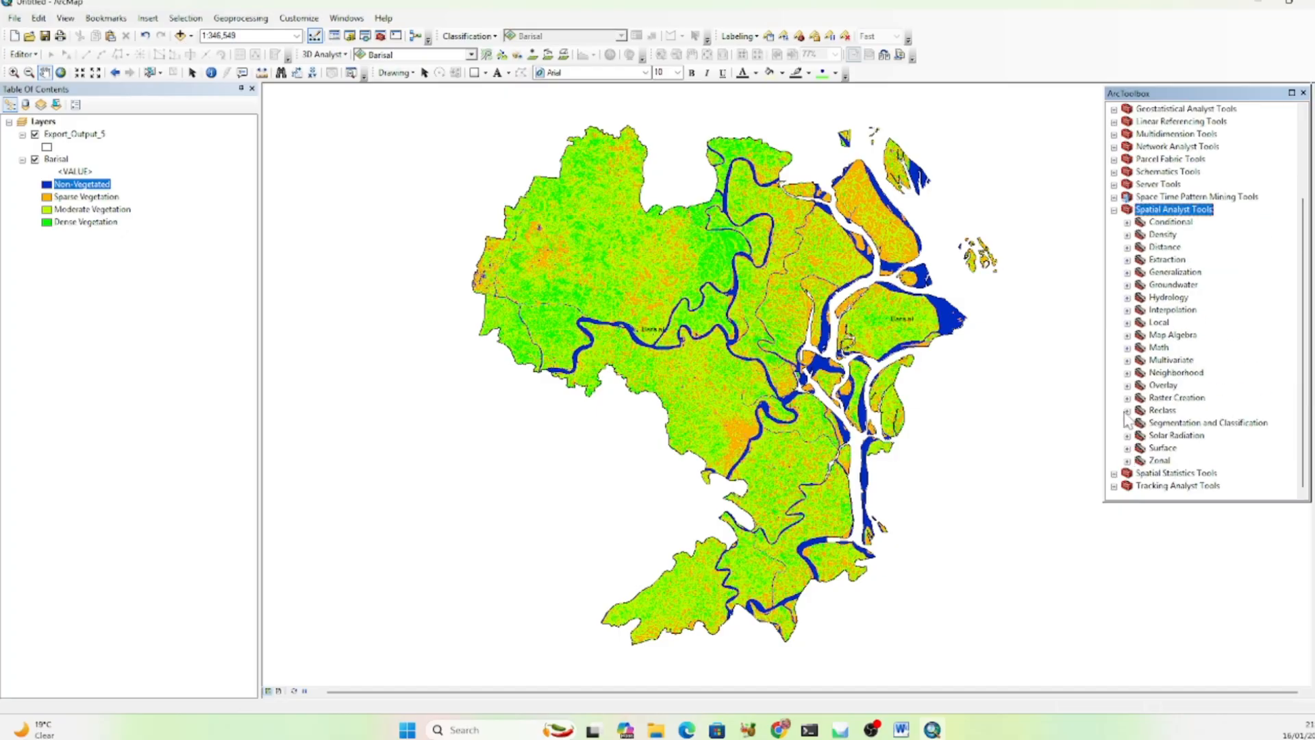
pyautogui.click(1127, 411)
pyautogui.scroll(-2, 1195, 404)
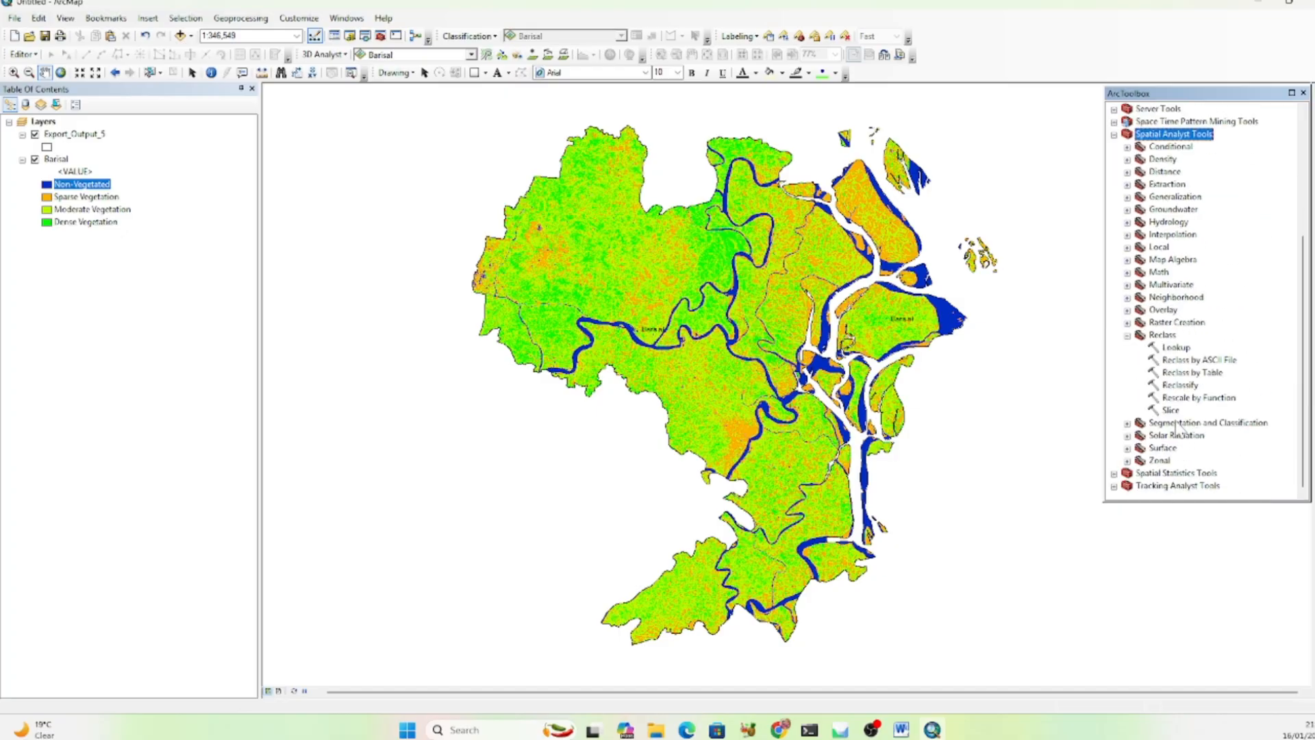
pyautogui.doubleClick(1180, 385)
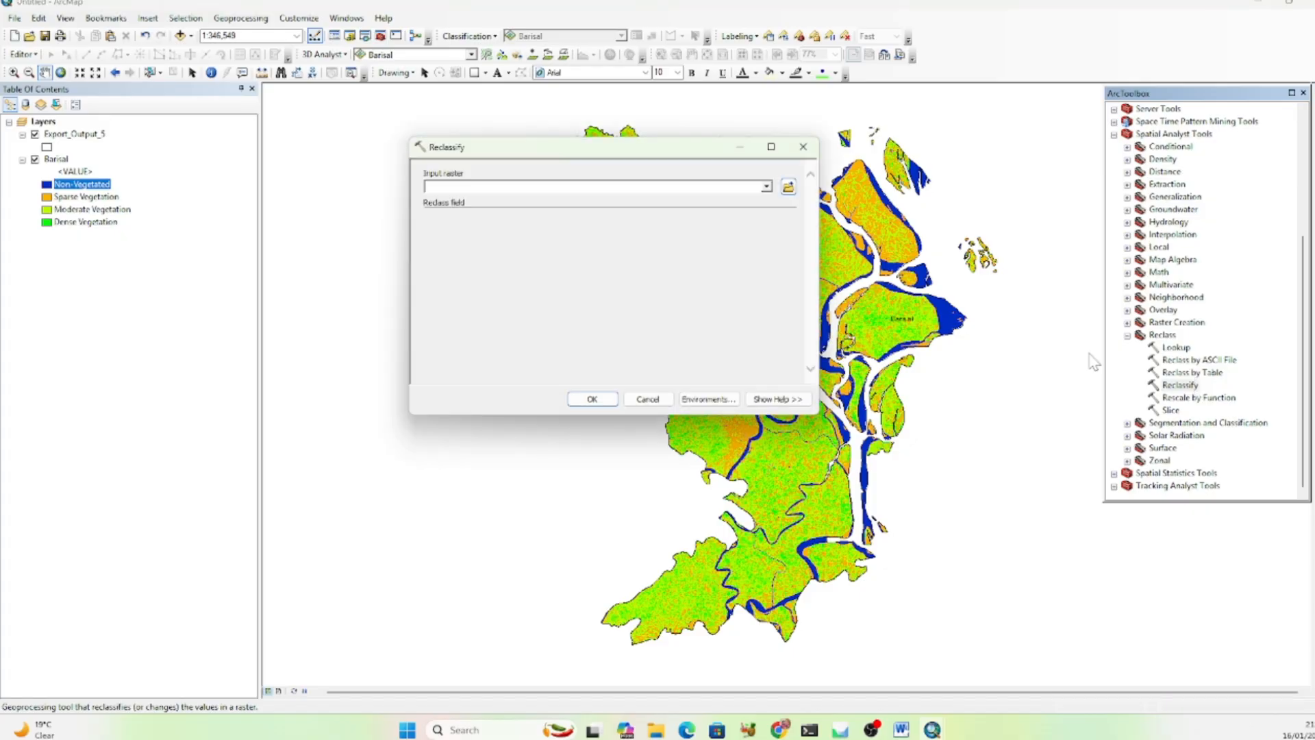
pyautogui.click(767, 186)
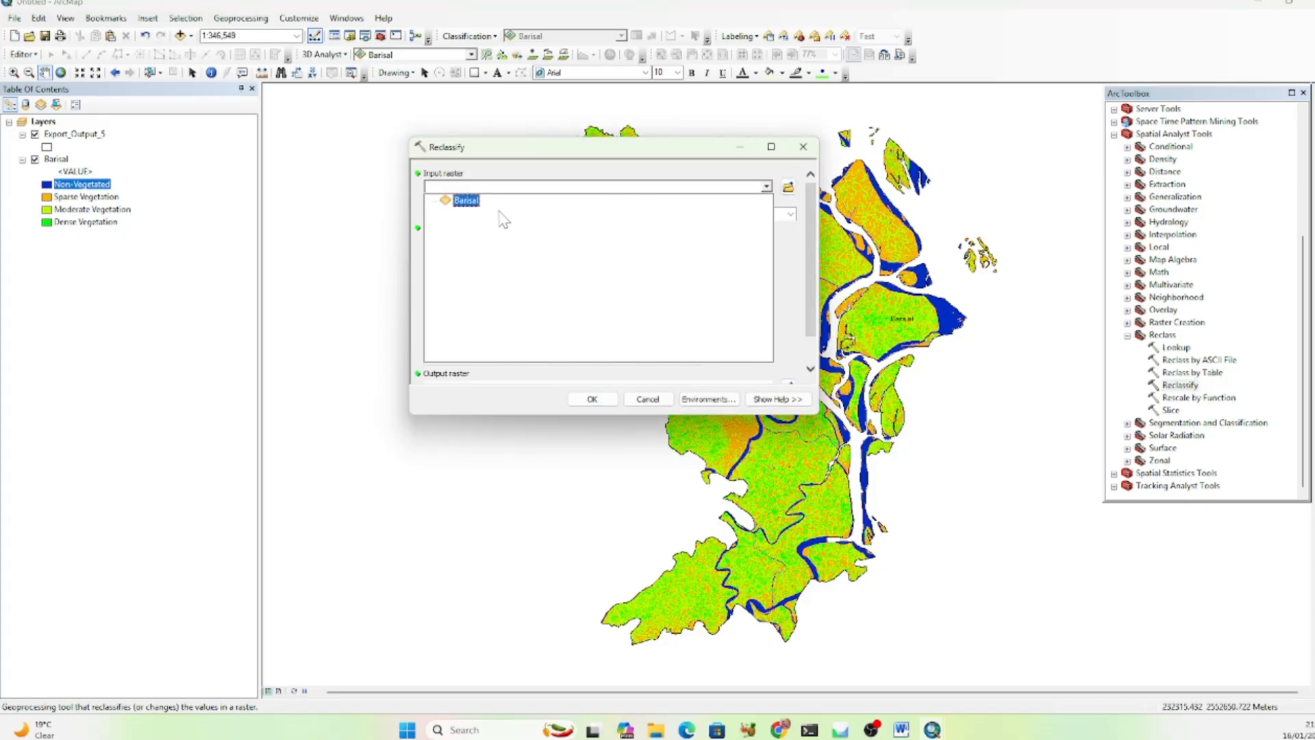
pyautogui.click(469, 205)
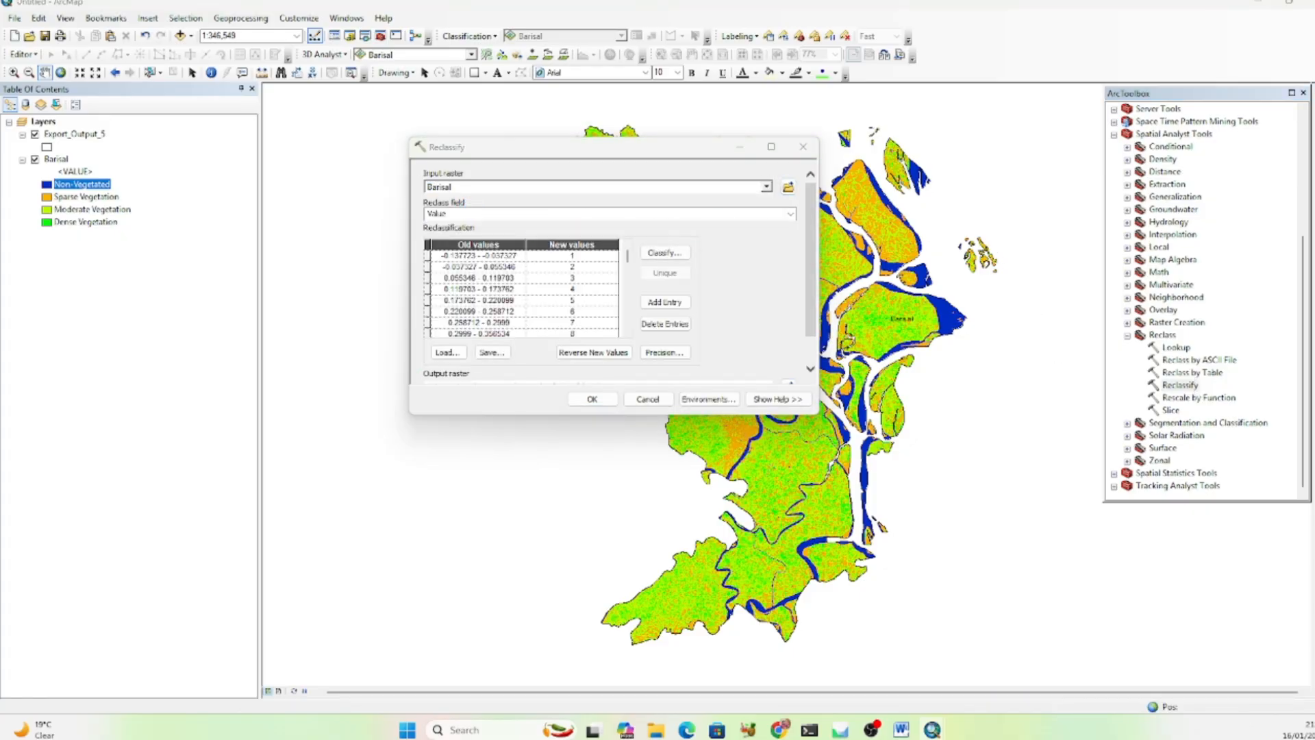
# Classify the Barisal raster into 4 classes with the first break value at 0, and run the reclassification.
pyautogui.click(668, 254)
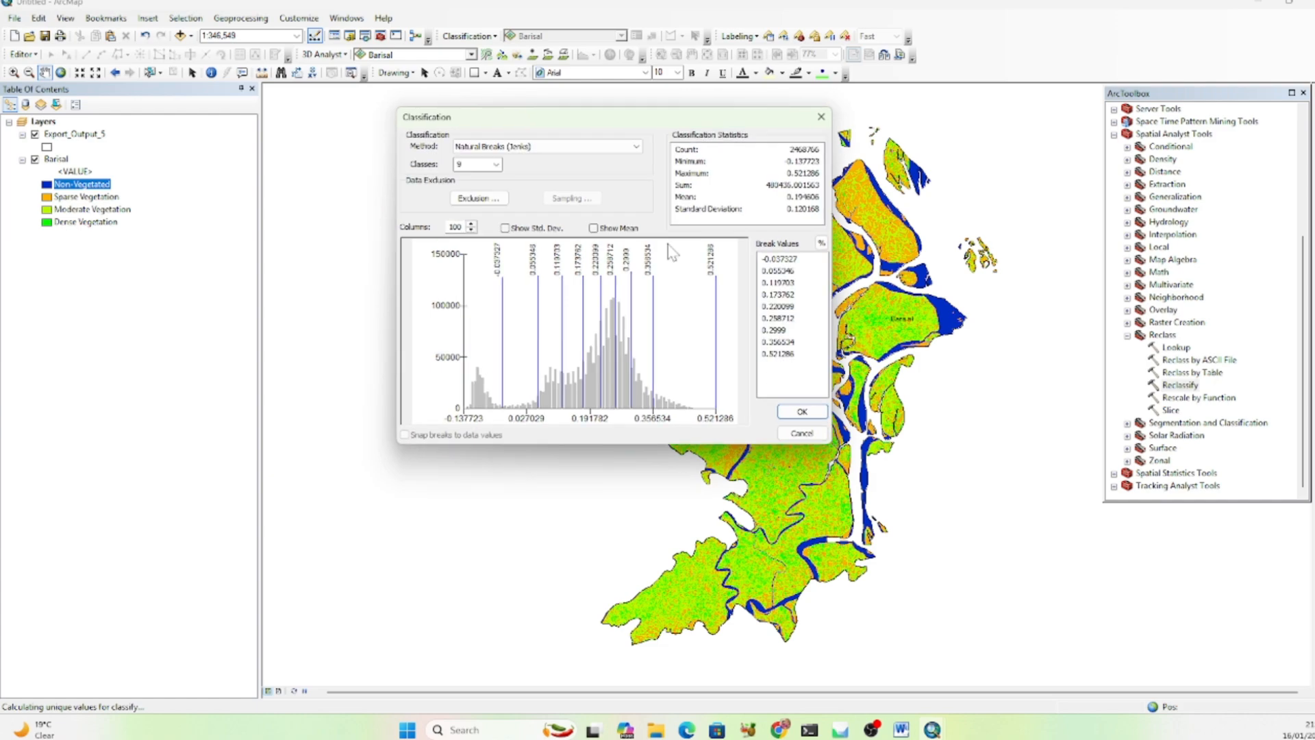
pyautogui.click(496, 165)
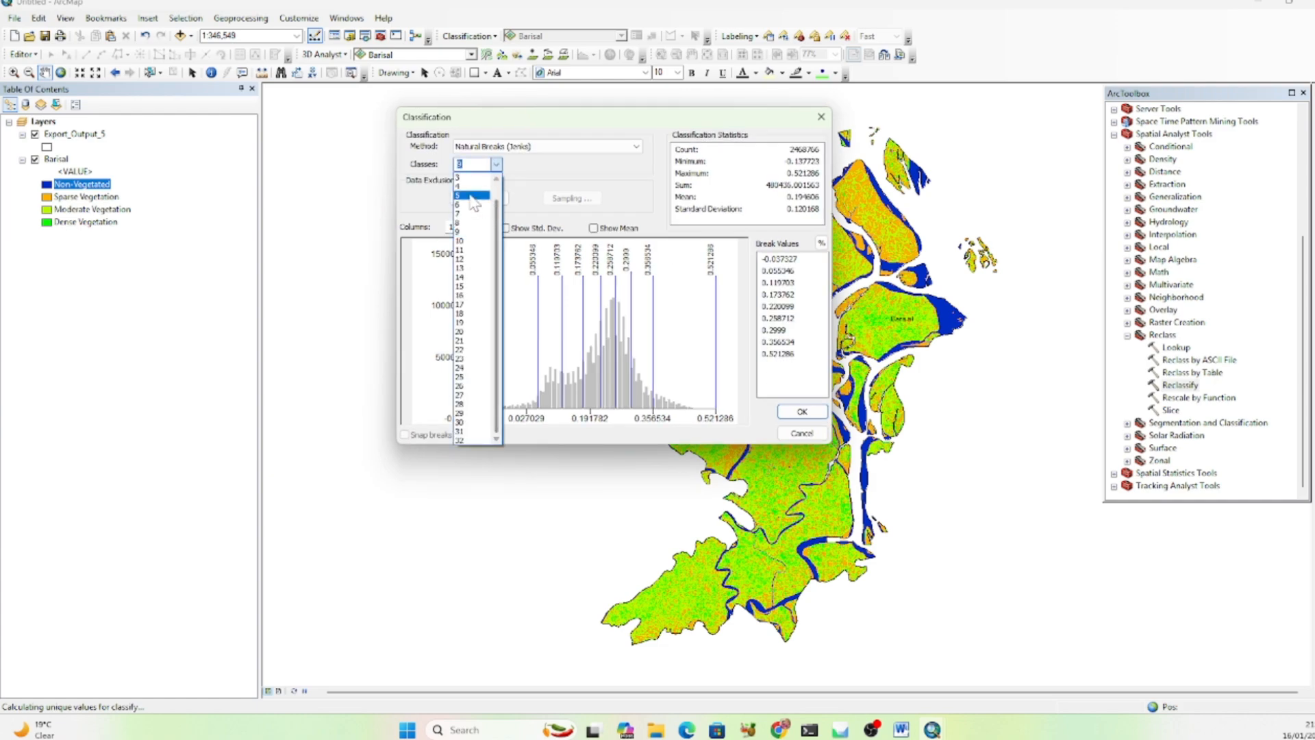
pyautogui.click(472, 200)
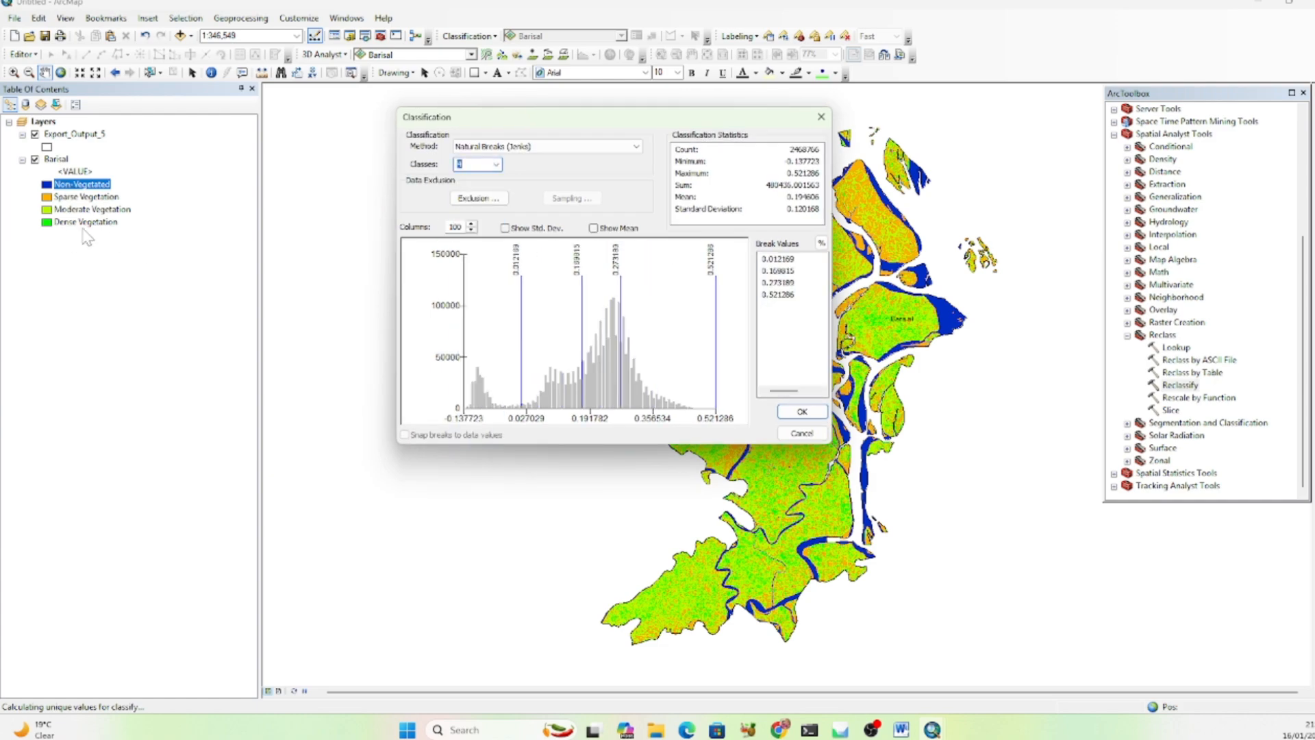
pyautogui.click(793, 260)
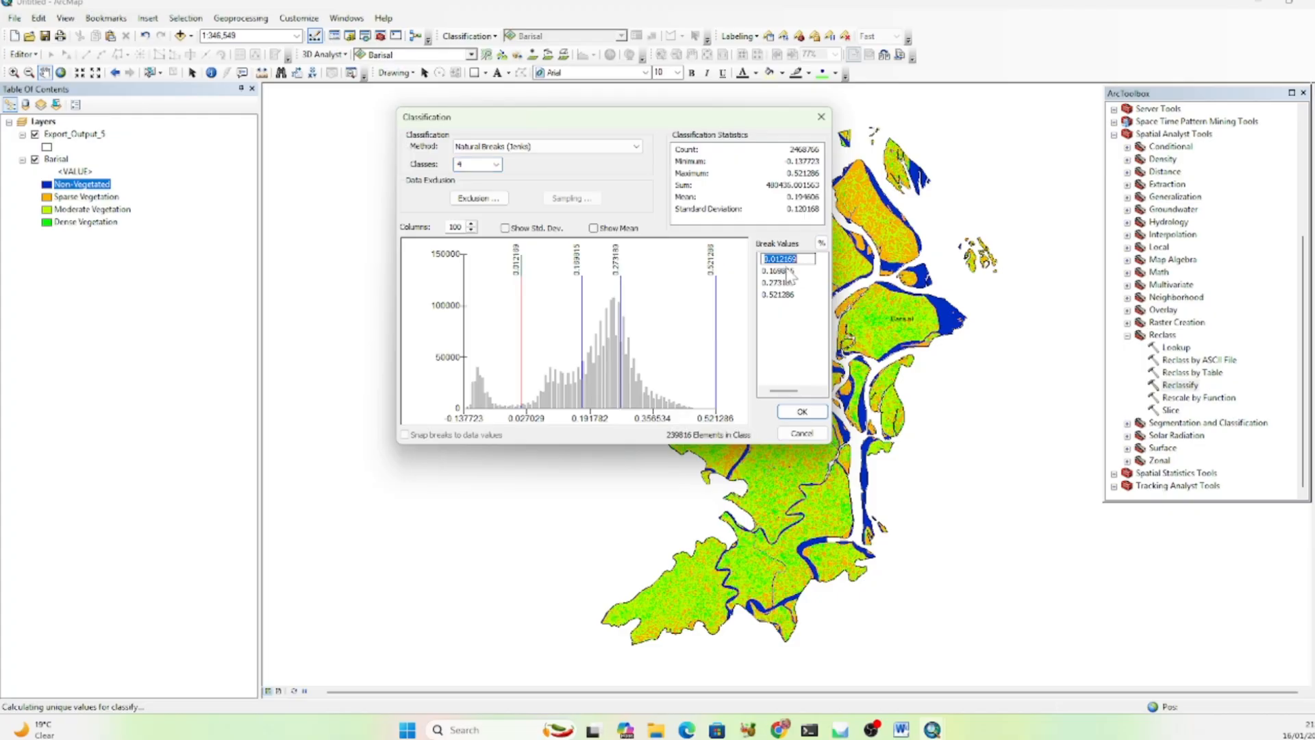
pyautogui.write('0')
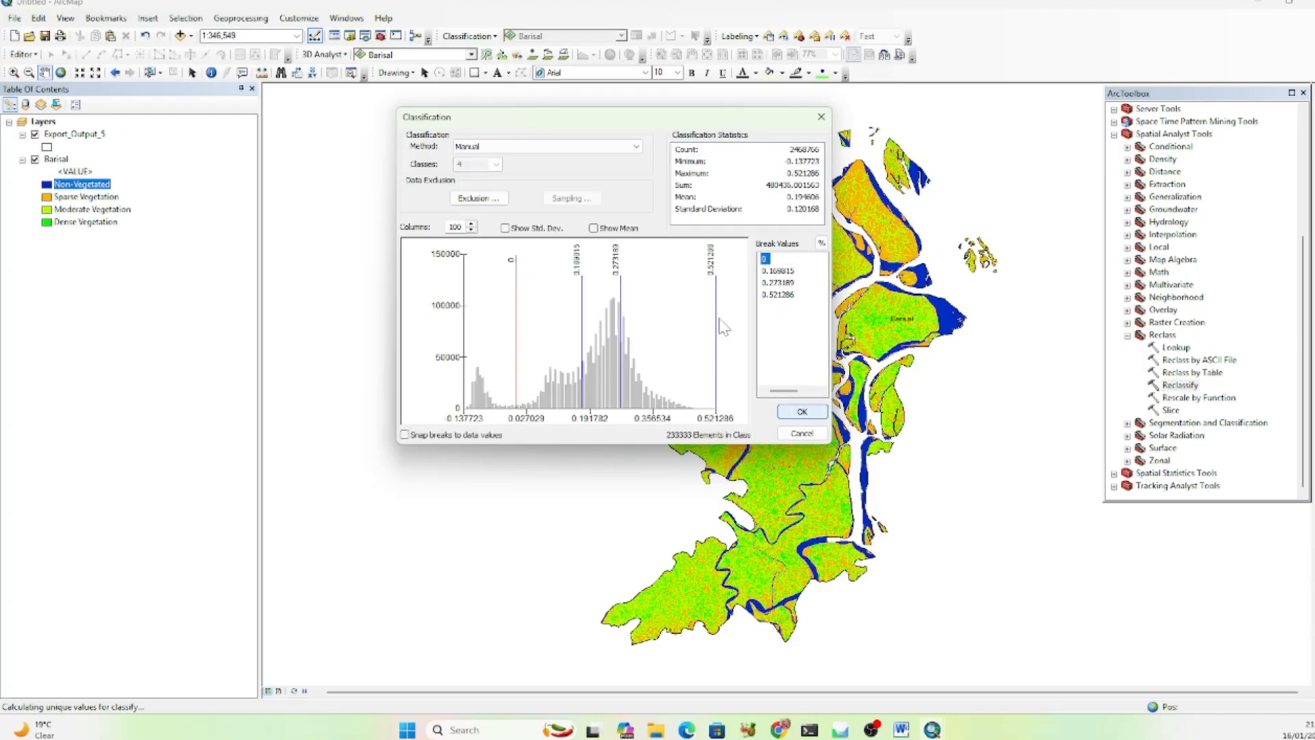
pyautogui.click(802, 413)
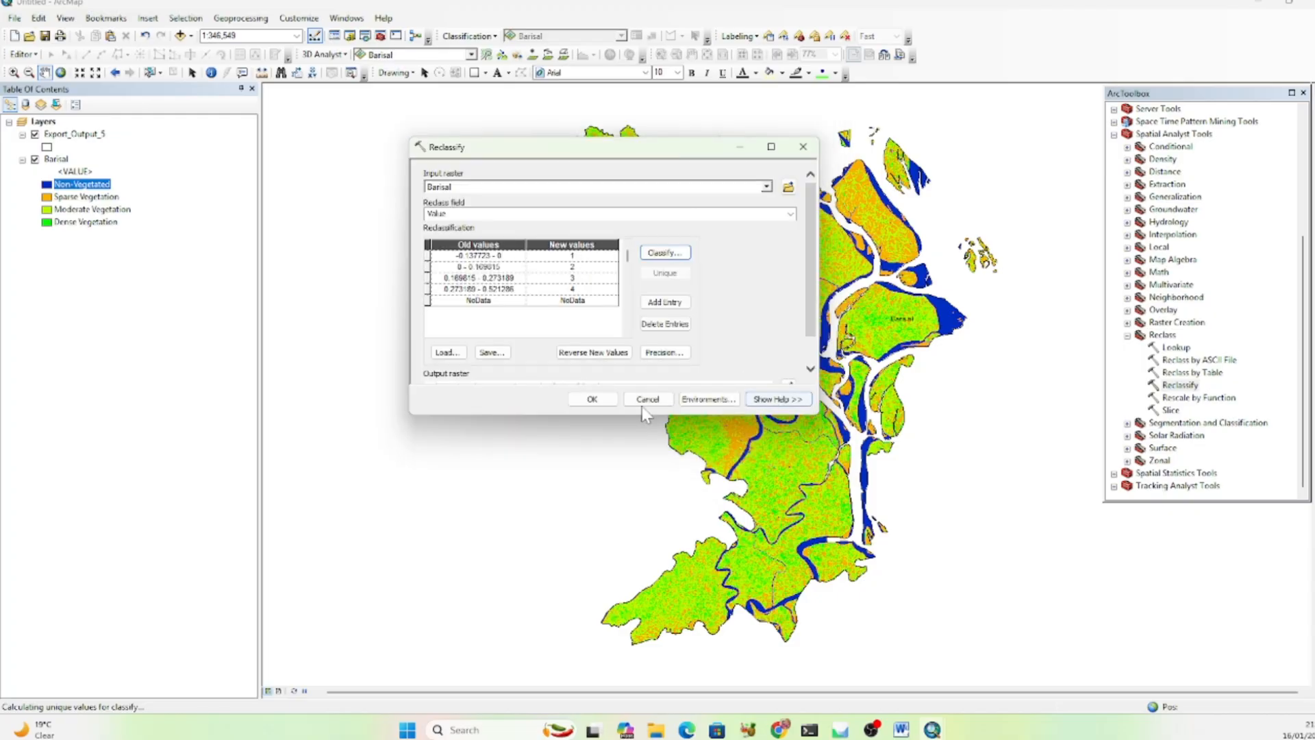
pyautogui.click(605, 400)
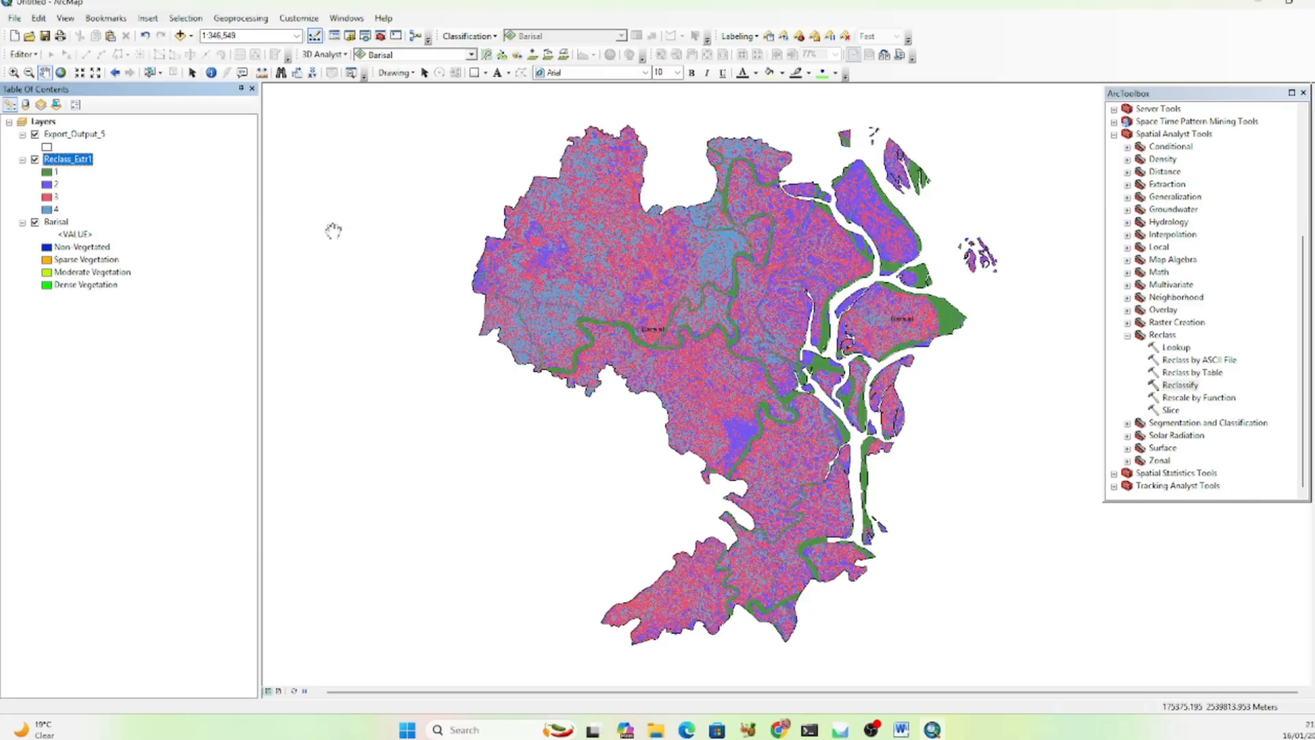
# Set the color of class 1 in the Reclass_Extr1 layer to dark brown.
pyautogui.click(46, 173)
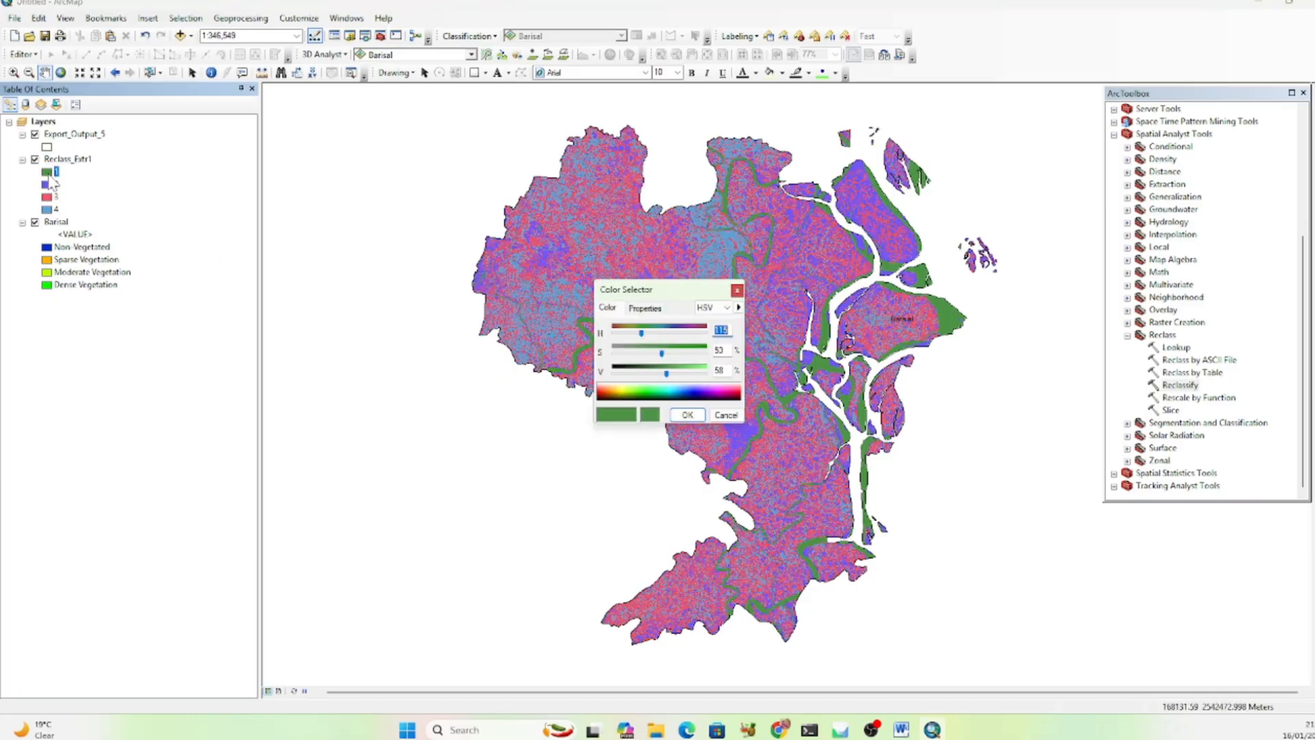
pyautogui.moveTo(619, 400); pyautogui.dragTo(603, 403)
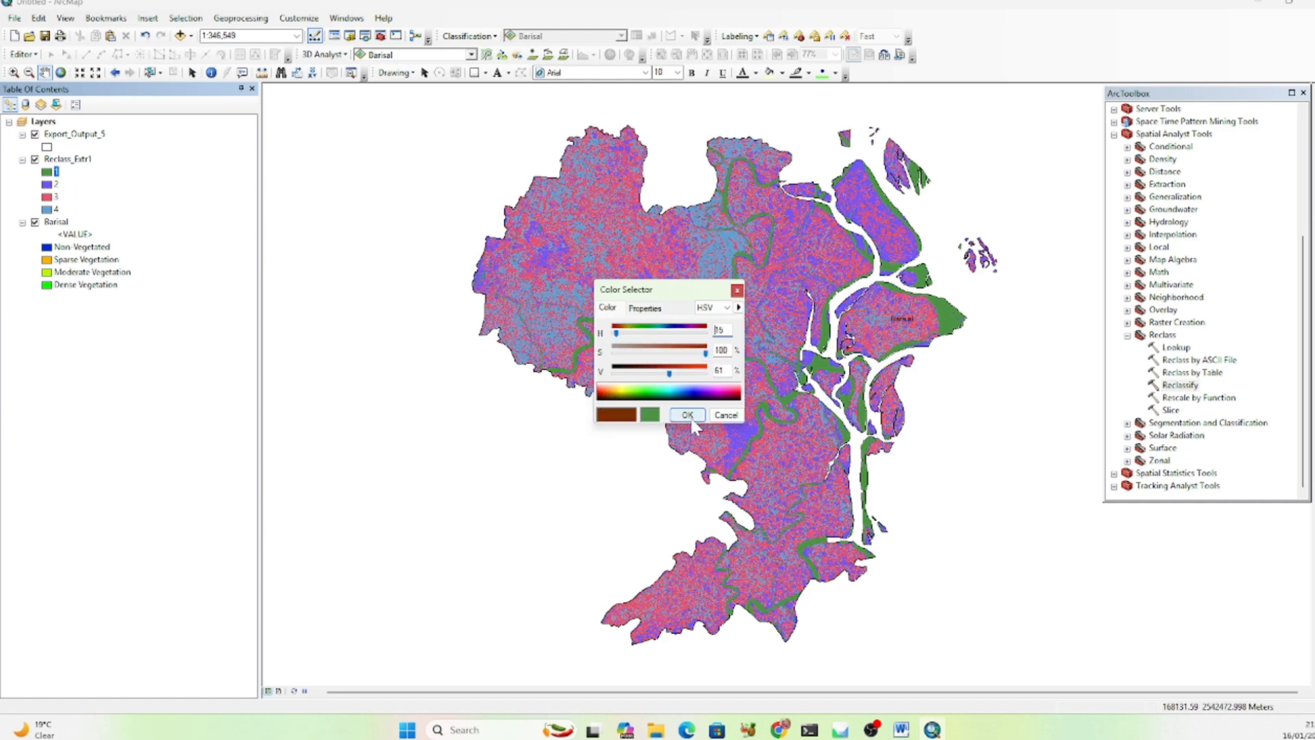
pyautogui.click(687, 415)
# Color the Reclass_Extr1 classes: 1 blue, 2 light yellow, 3 yellow-green and 4 dark green.
pyautogui.rightClick(51, 159)
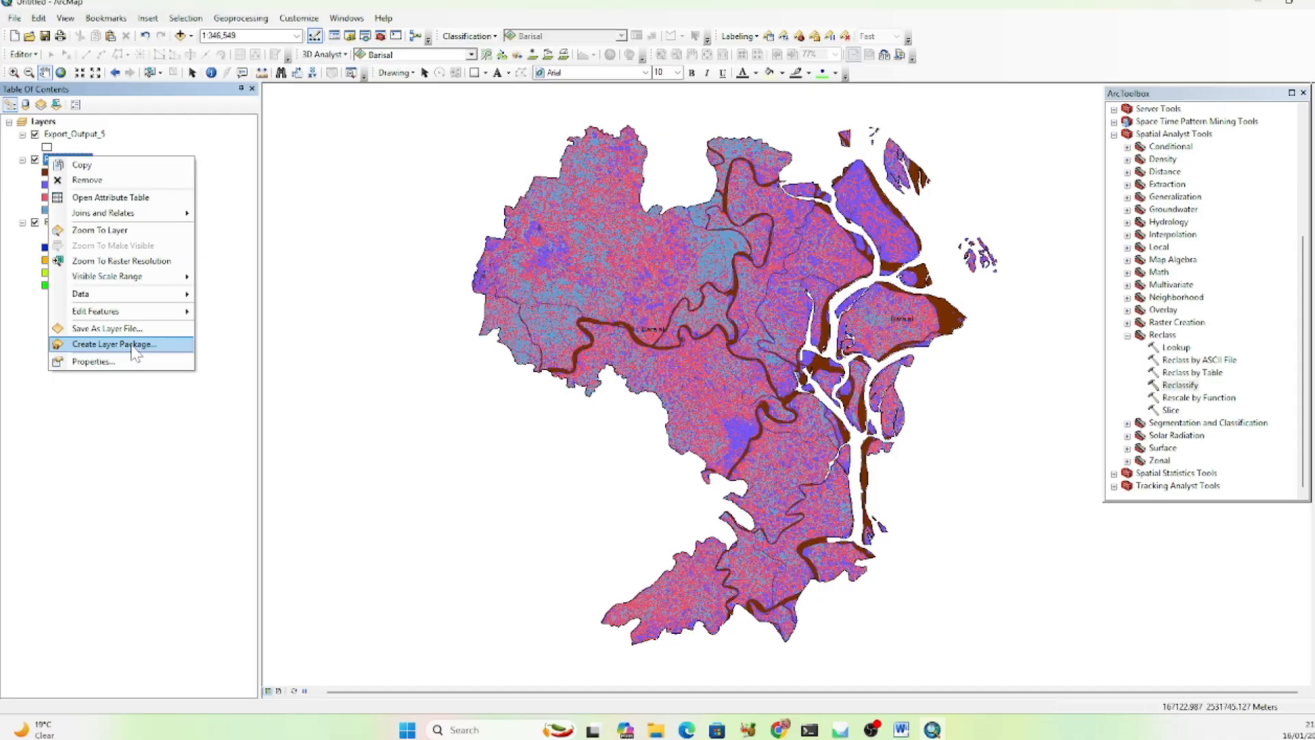
pyautogui.click(96, 362)
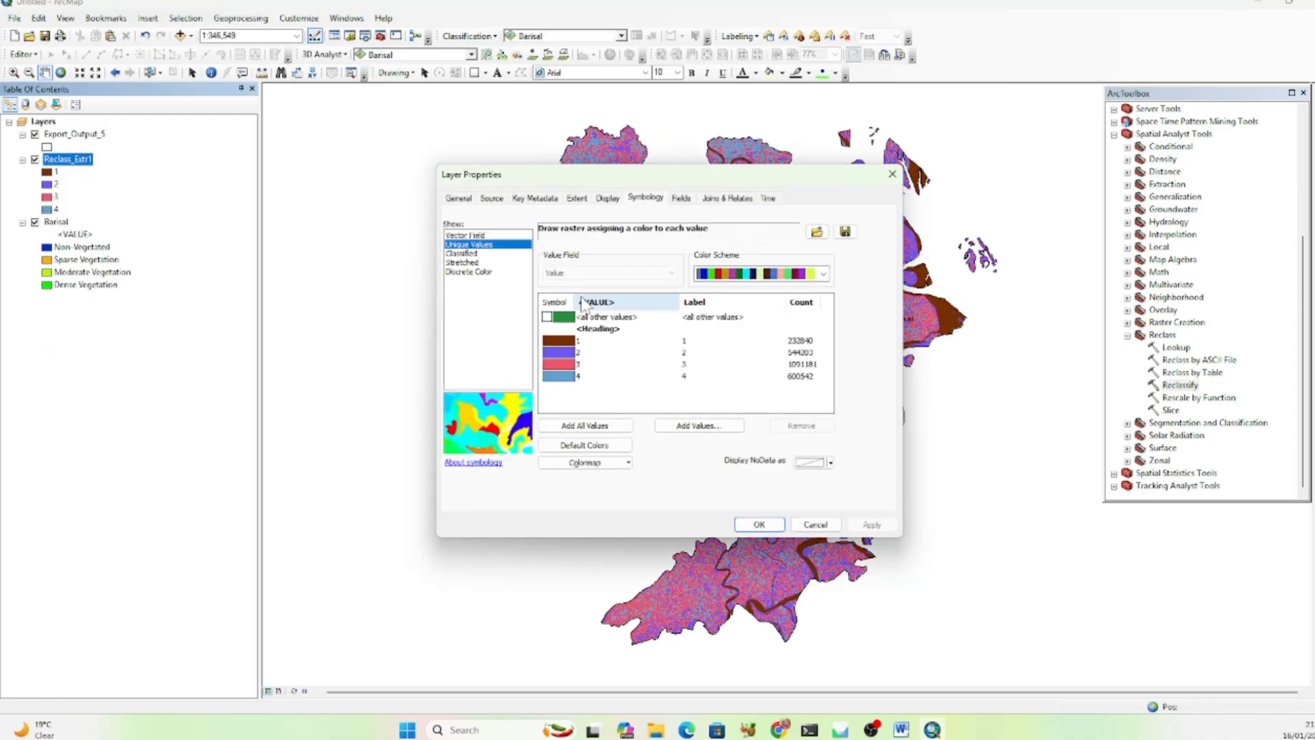
pyautogui.click(592, 341)
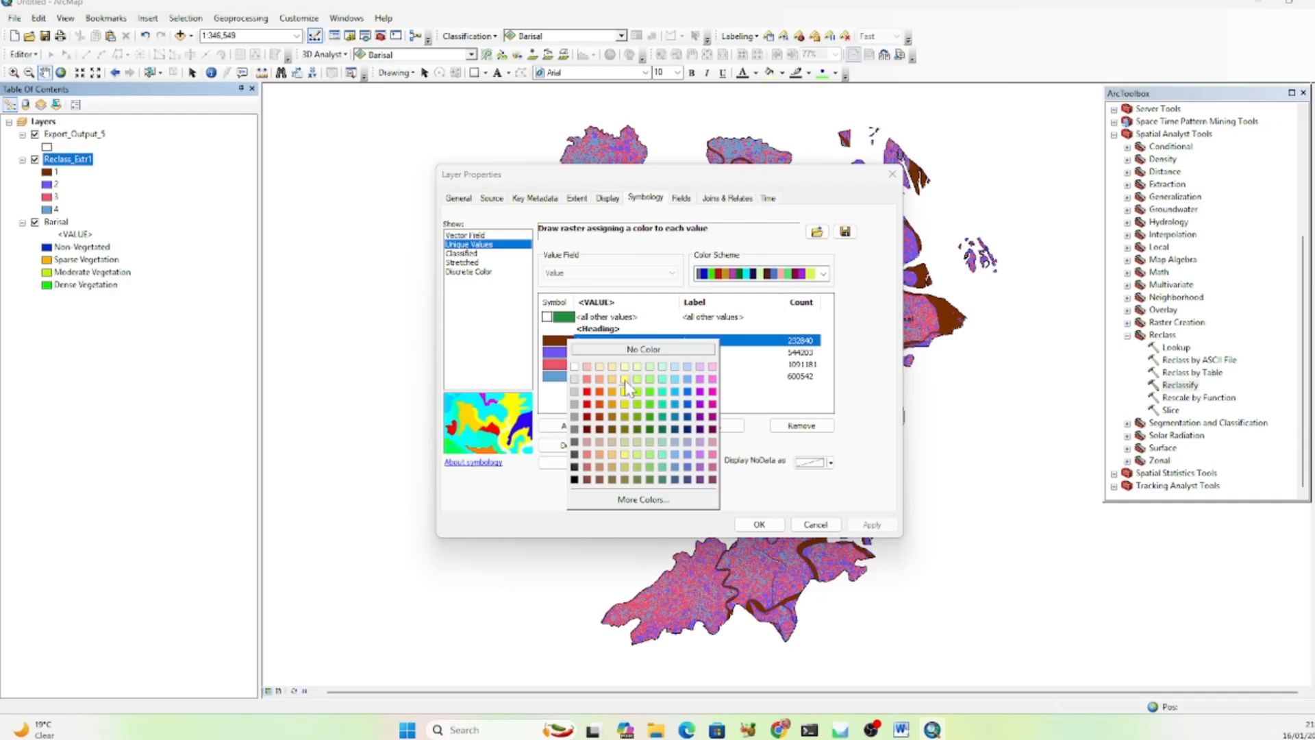
pyautogui.click(670, 393)
pyautogui.click(556, 352)
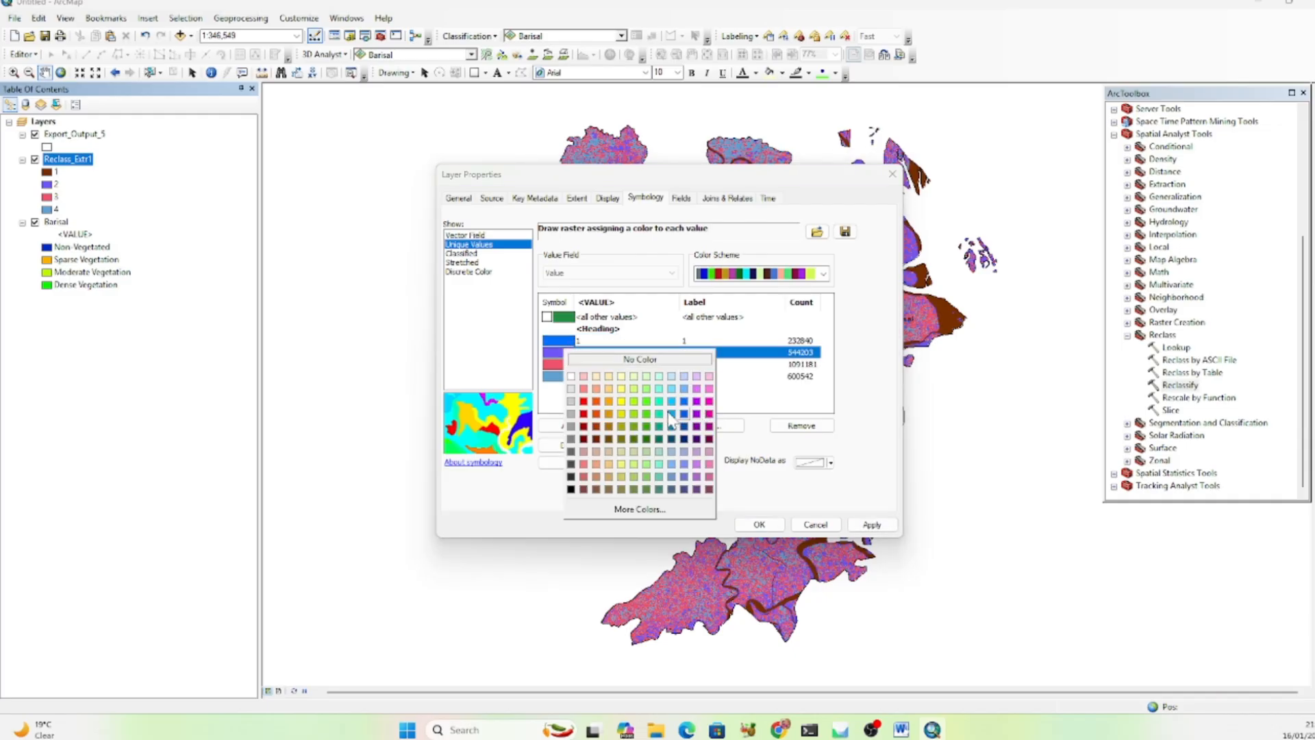
pyautogui.click(621, 402)
pyautogui.click(565, 365)
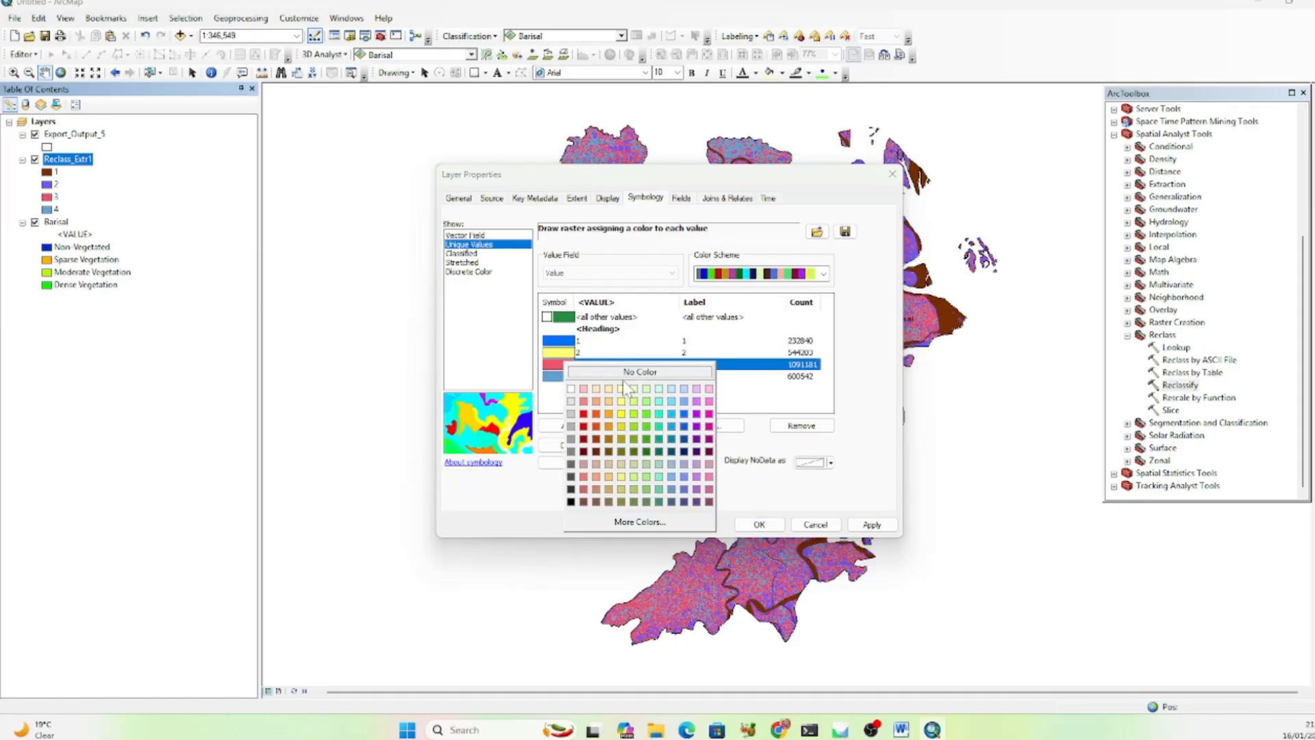
pyautogui.click(634, 417)
pyautogui.click(558, 379)
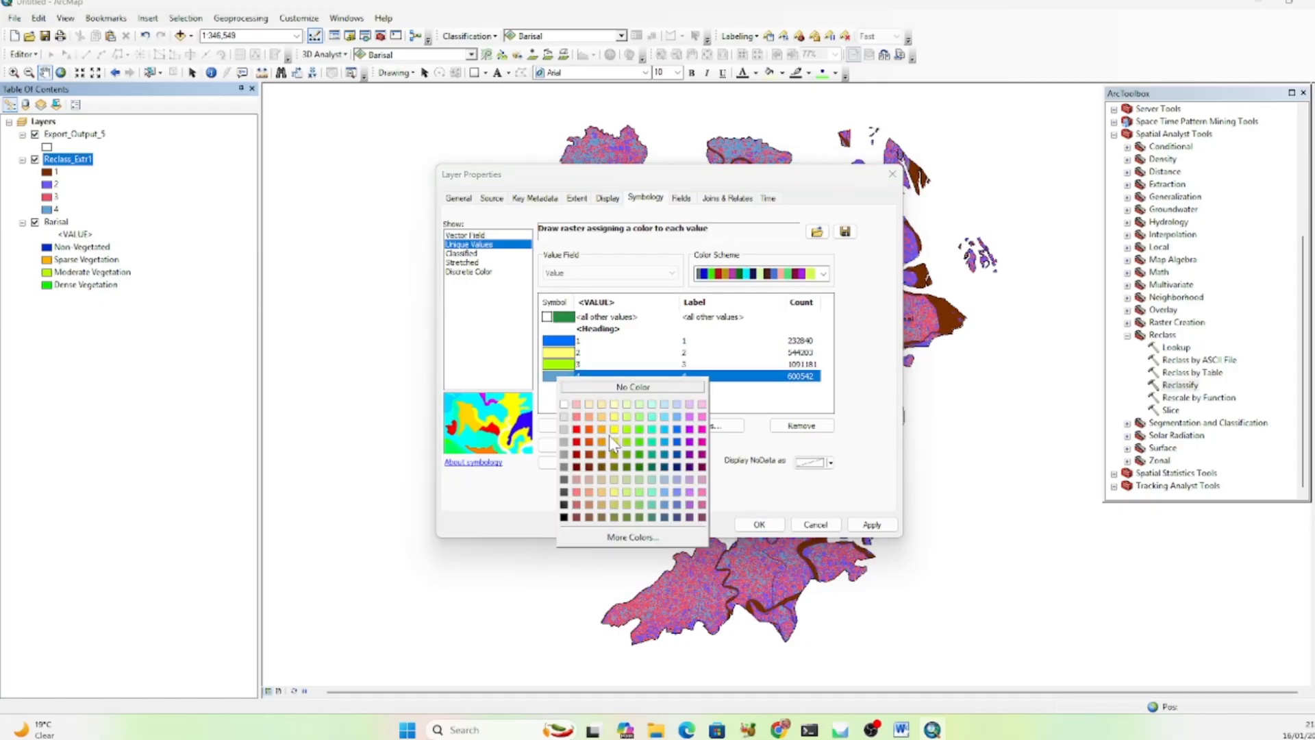
pyautogui.click(646, 457)
pyautogui.click(872, 524)
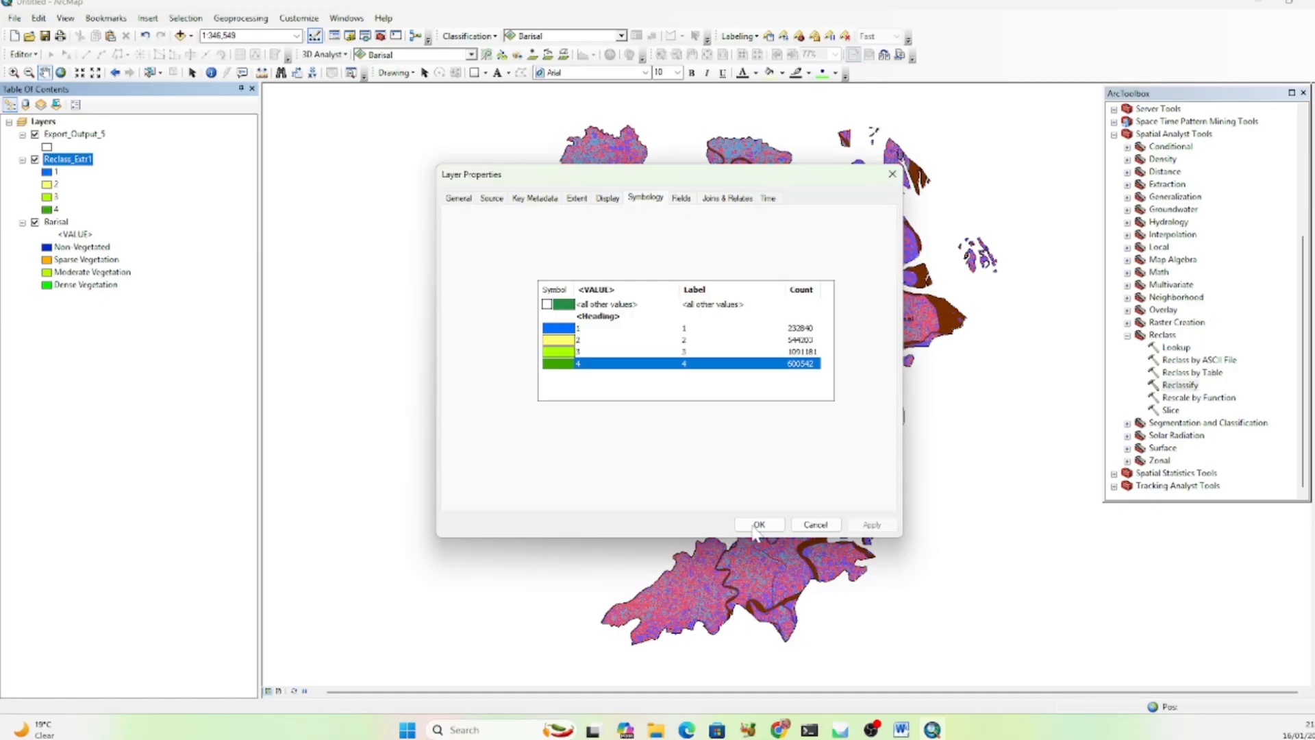
pyautogui.click(759, 524)
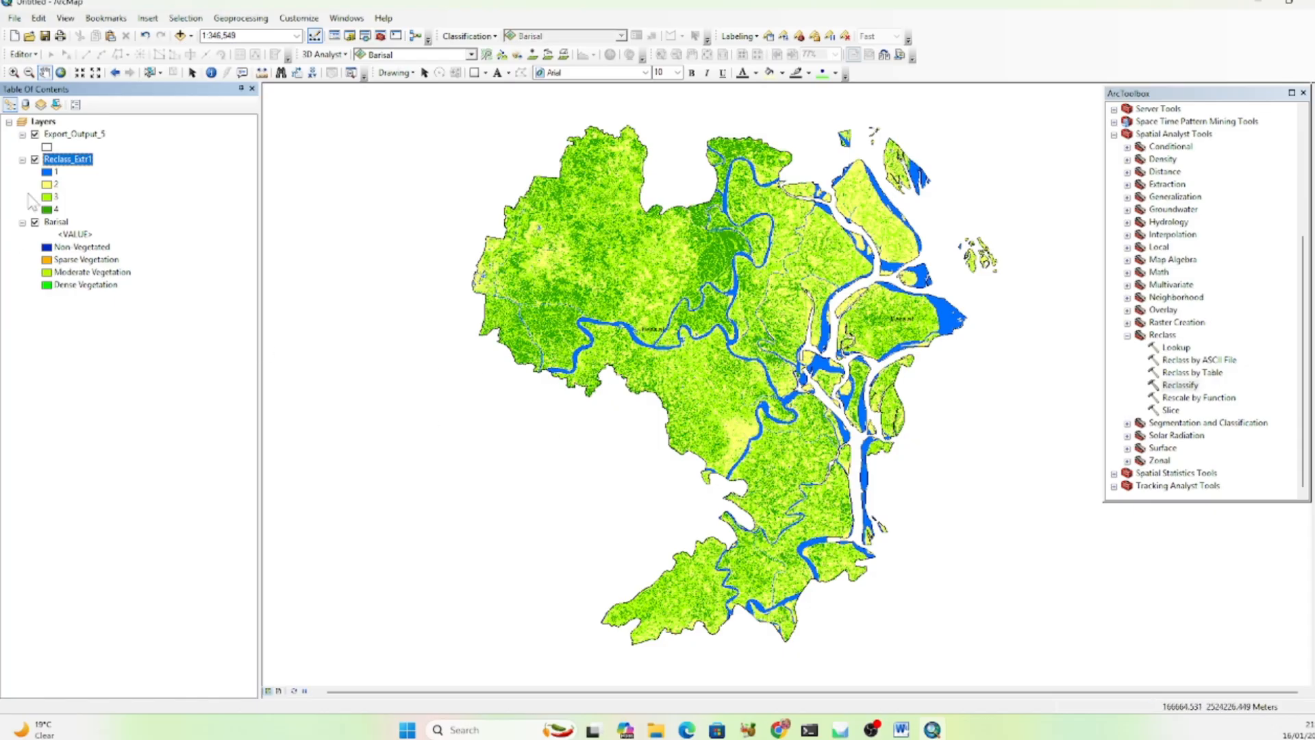
# Compare the Reclass_Extr1 layer with the Barisal layer by toggling its visibility, and check the Sparse Vegetation color.
pyautogui.click(35, 160)
pyautogui.click(35, 160)
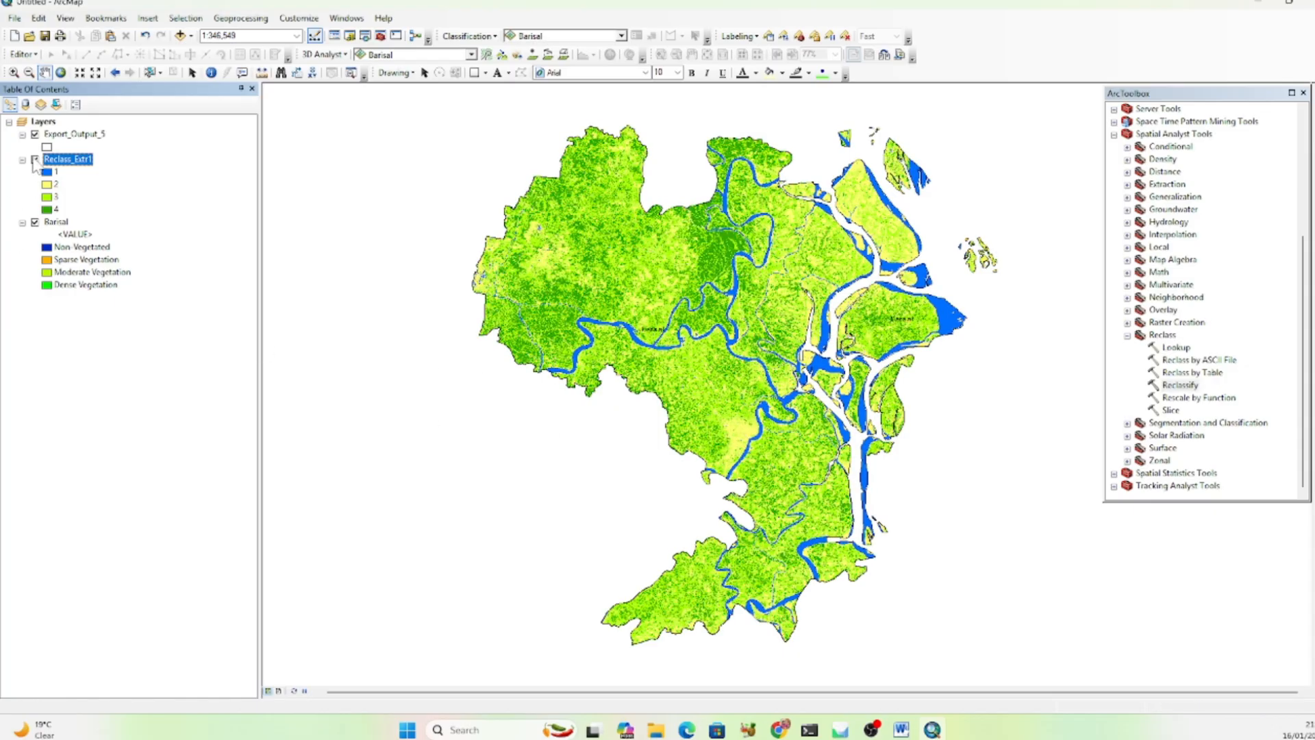
pyautogui.click(35, 159)
pyautogui.click(35, 160)
pyautogui.click(35, 159)
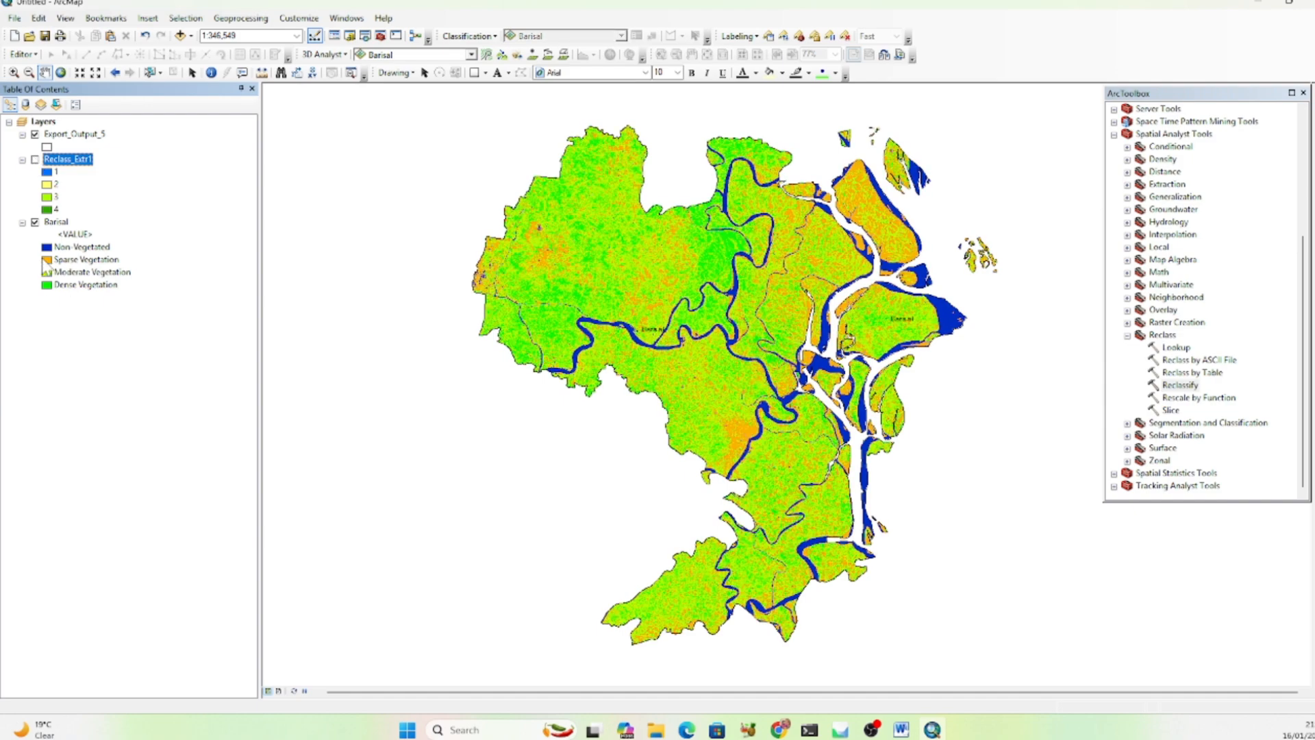
pyautogui.click(46, 264)
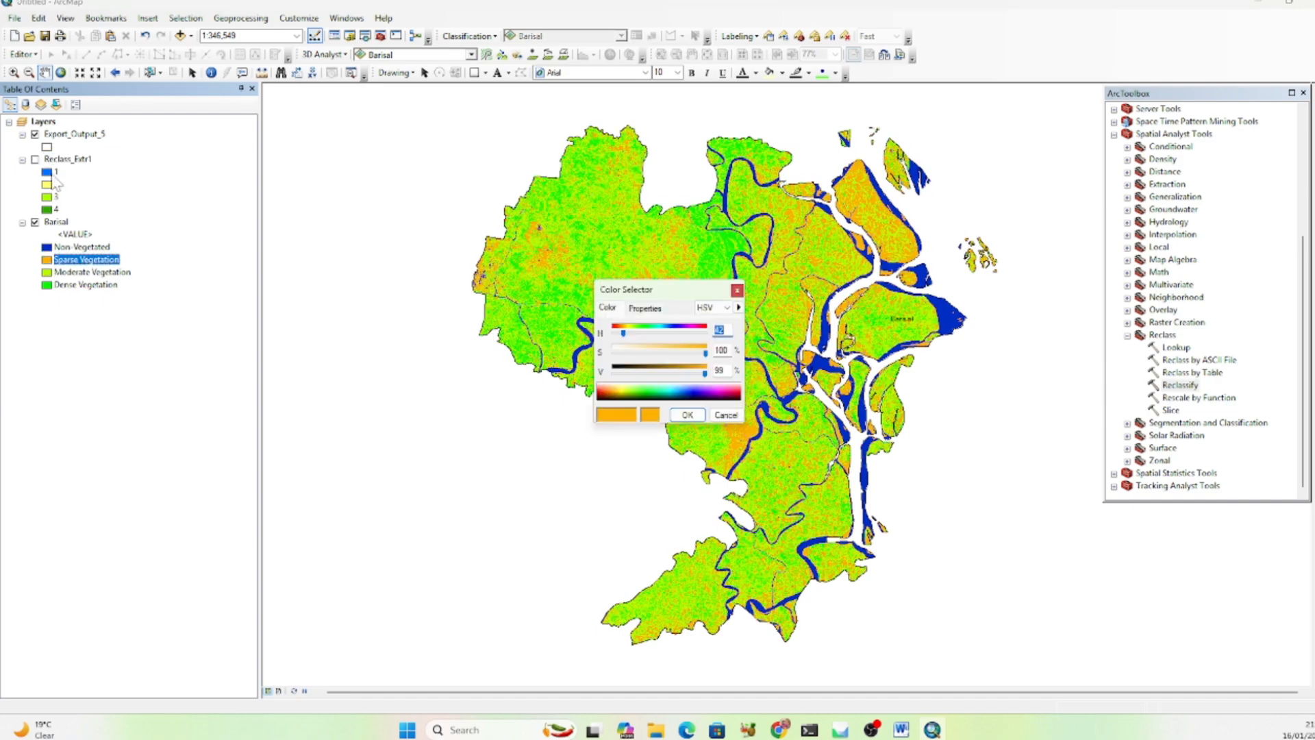
pyautogui.click(737, 291)
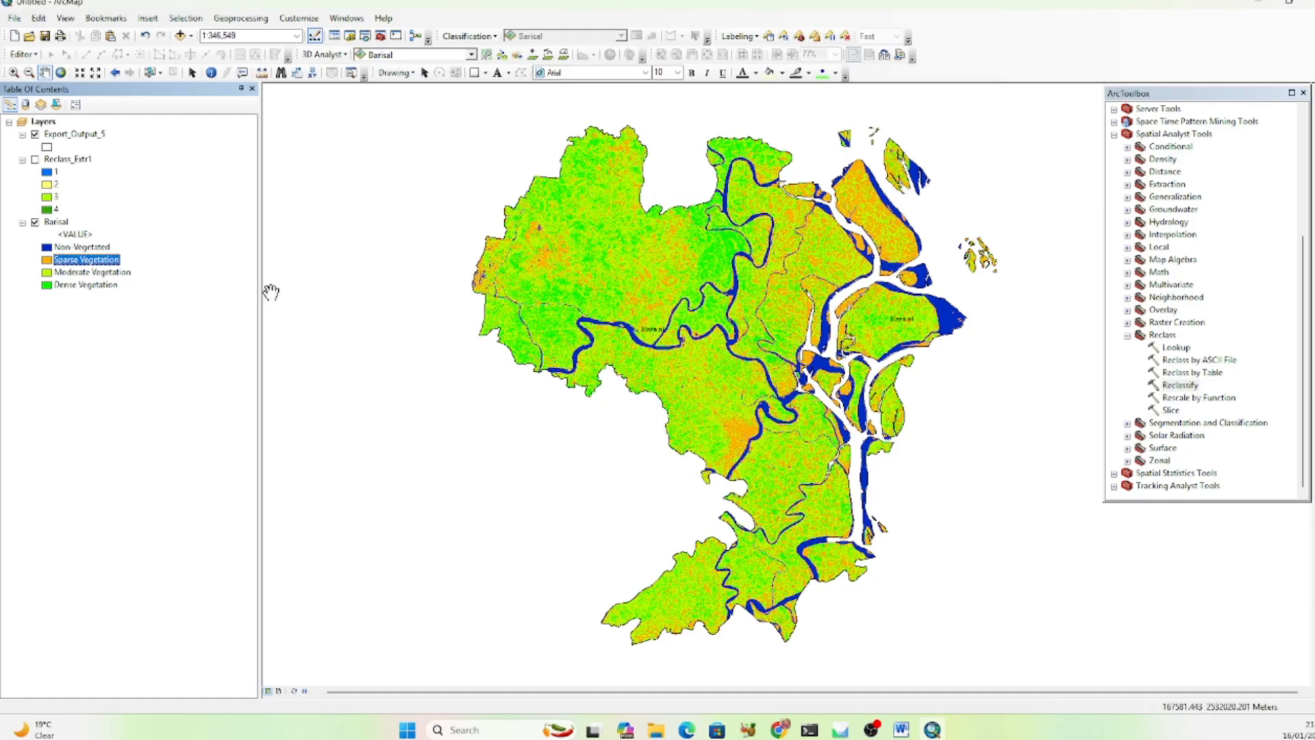
# Change the color of class 2 in the Reclass_Extr1 symbology to light orange.
pyautogui.rightClick(58, 162)
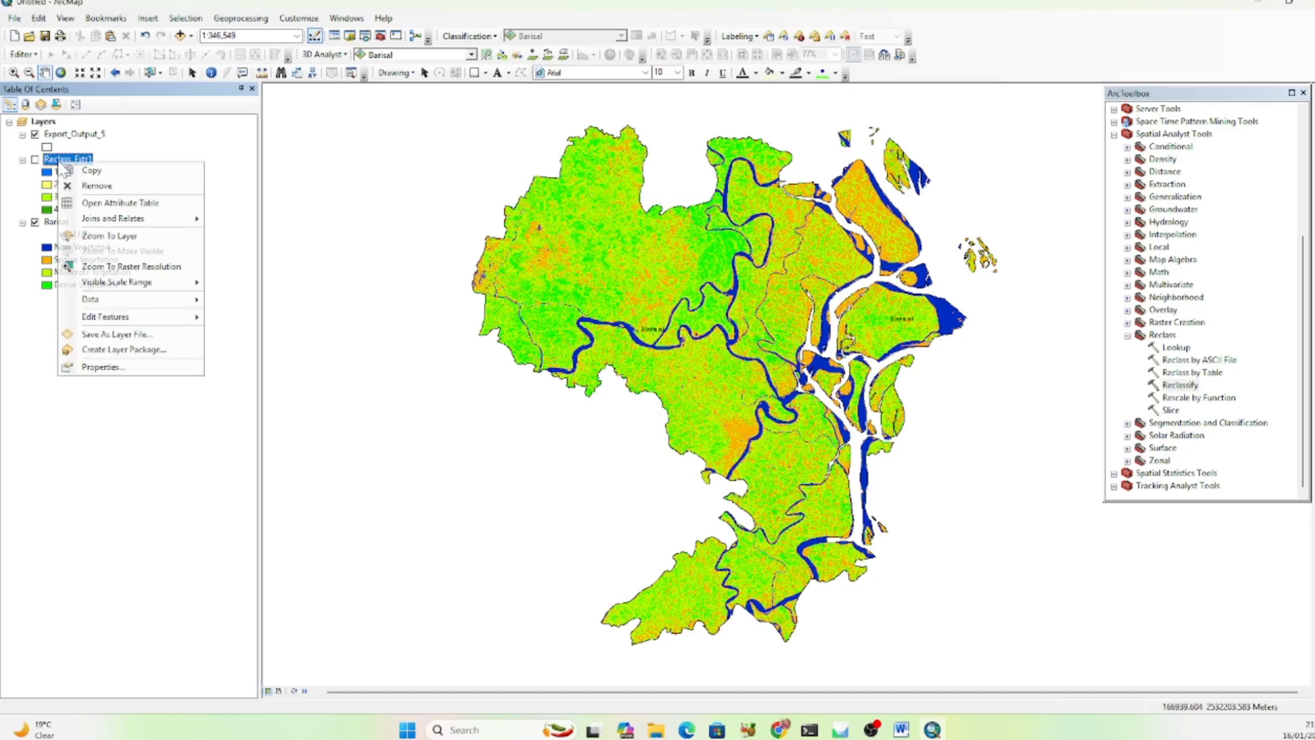
pyautogui.click(102, 368)
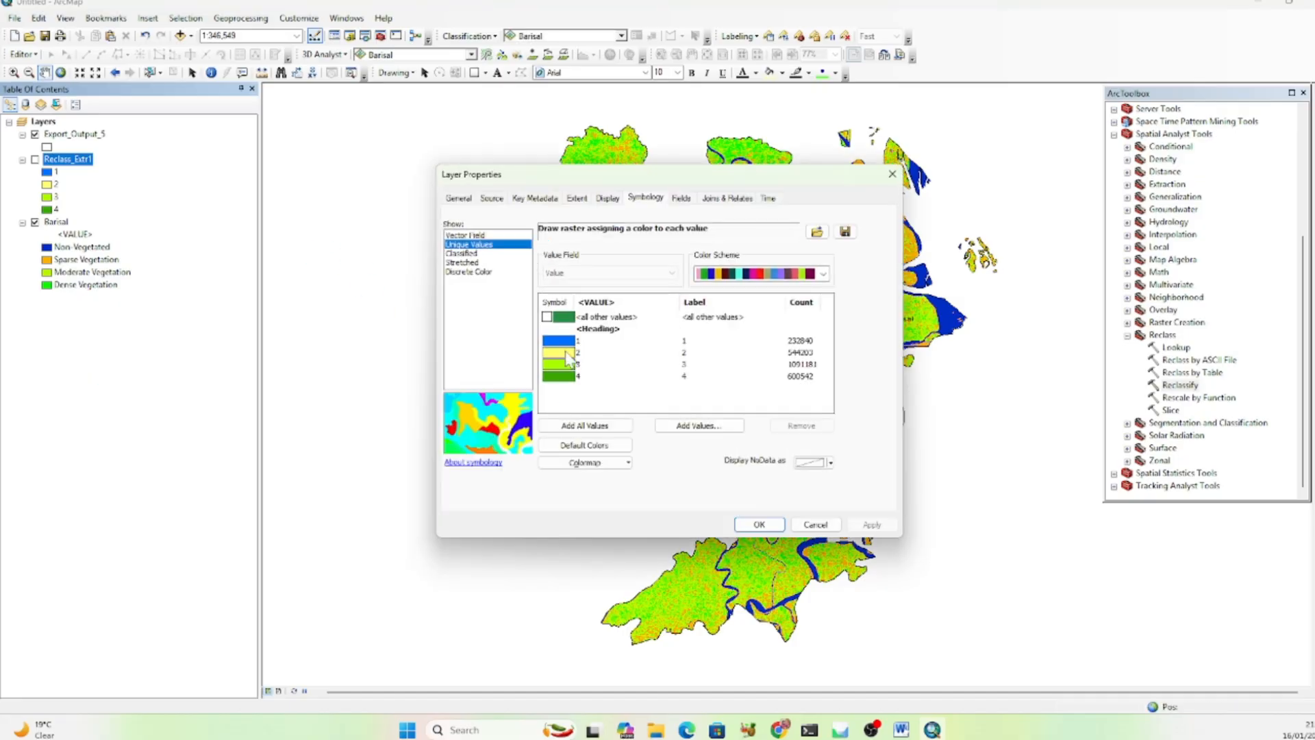
pyautogui.click(568, 355)
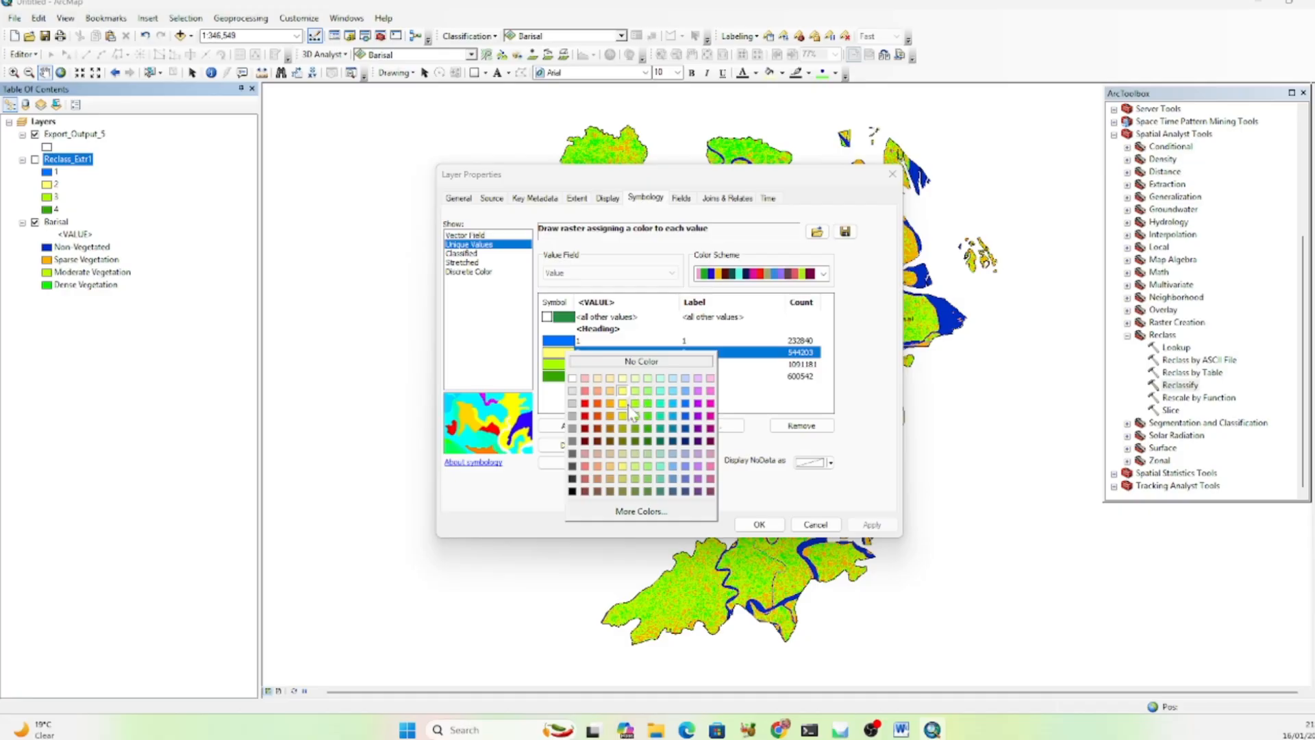
pyautogui.click(611, 392)
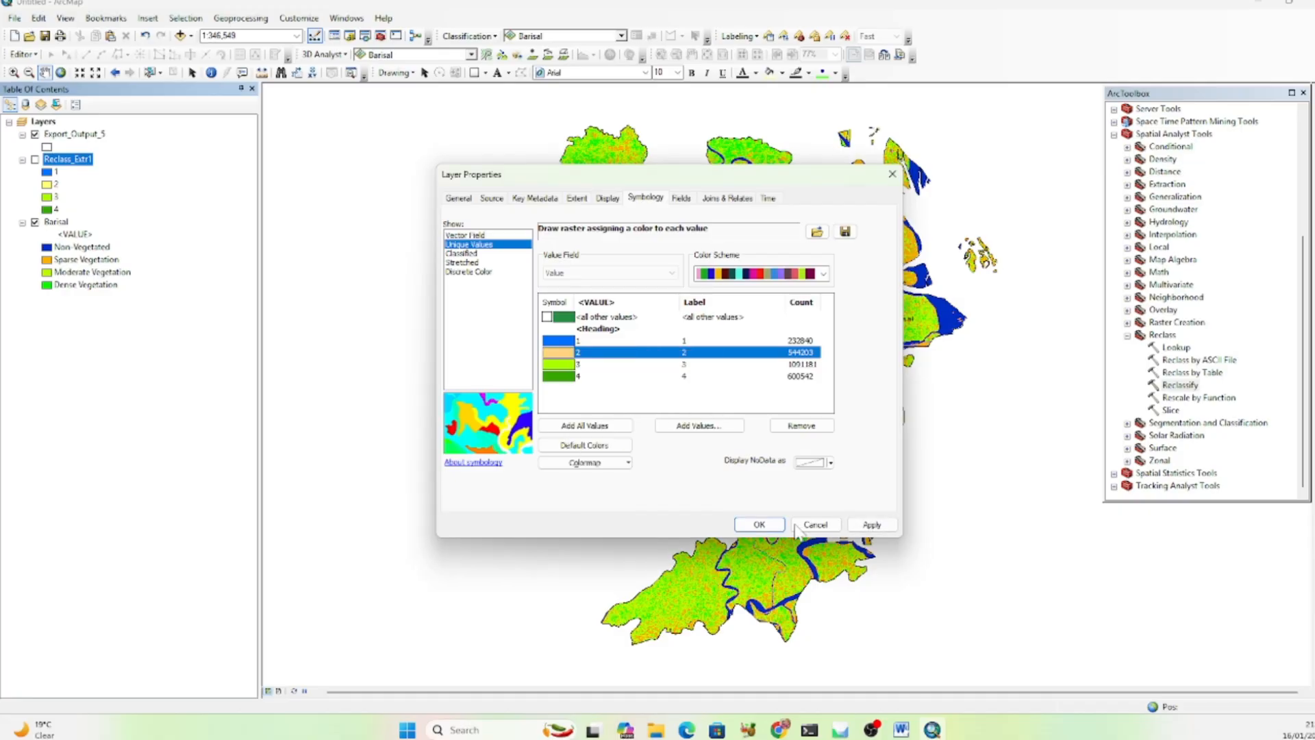
pyautogui.click(759, 524)
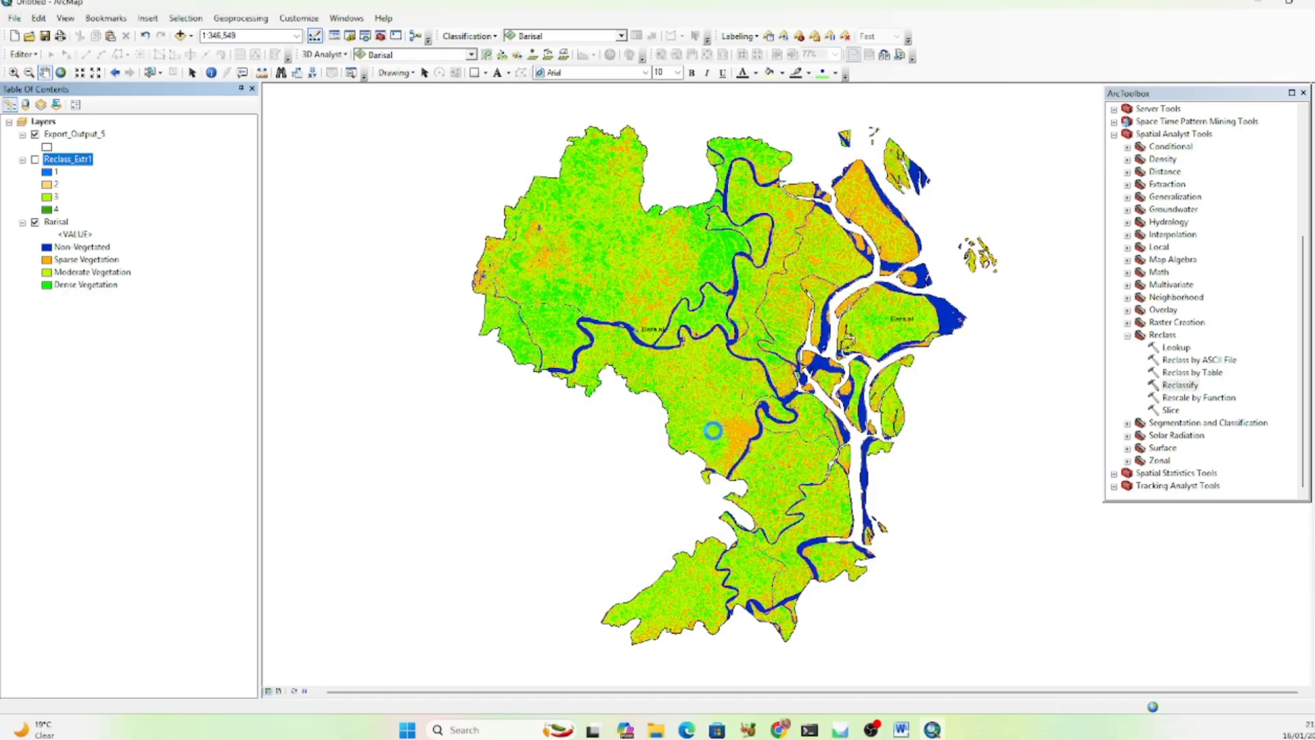
# Hide the Barisal layer, show Reclass_Extr1 instead, and collapse the Reclass toolset.
pyautogui.click(35, 222)
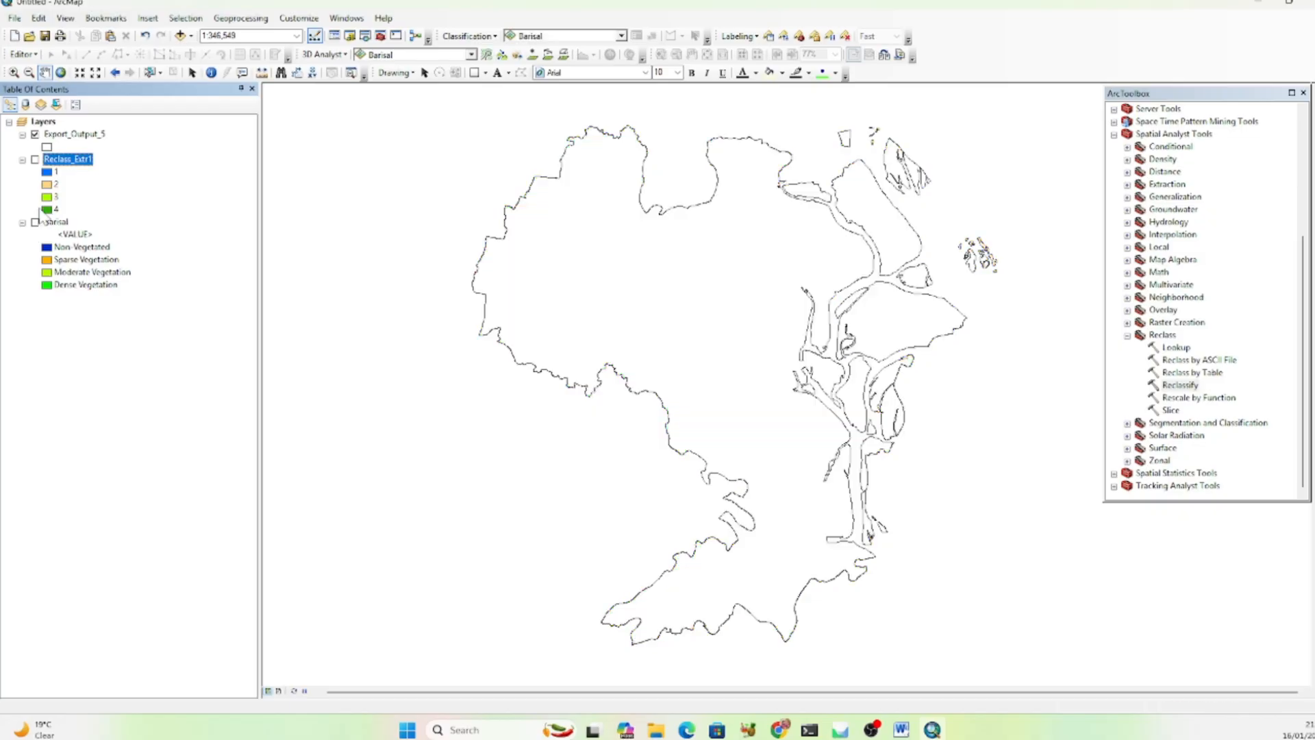
pyautogui.click(35, 159)
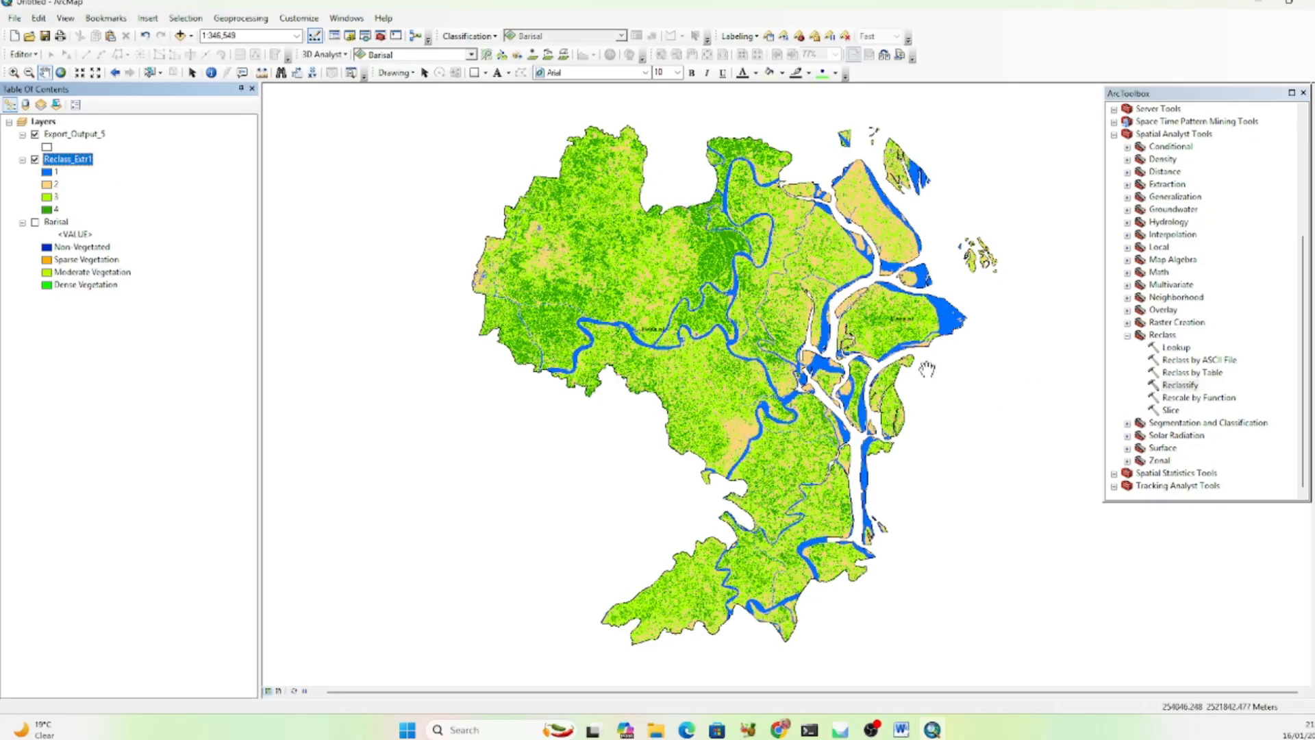
pyautogui.moveTo(928, 370); pyautogui.dragTo(842, 373)
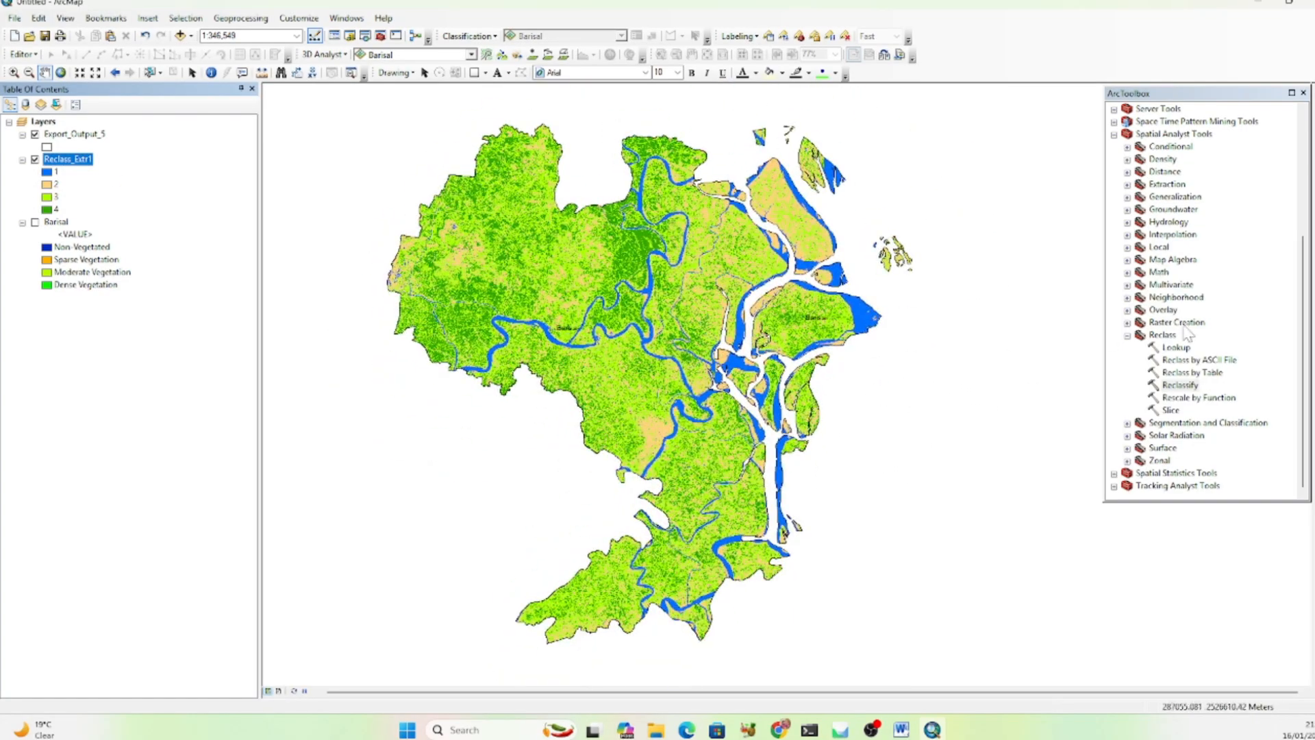
pyautogui.click(1127, 335)
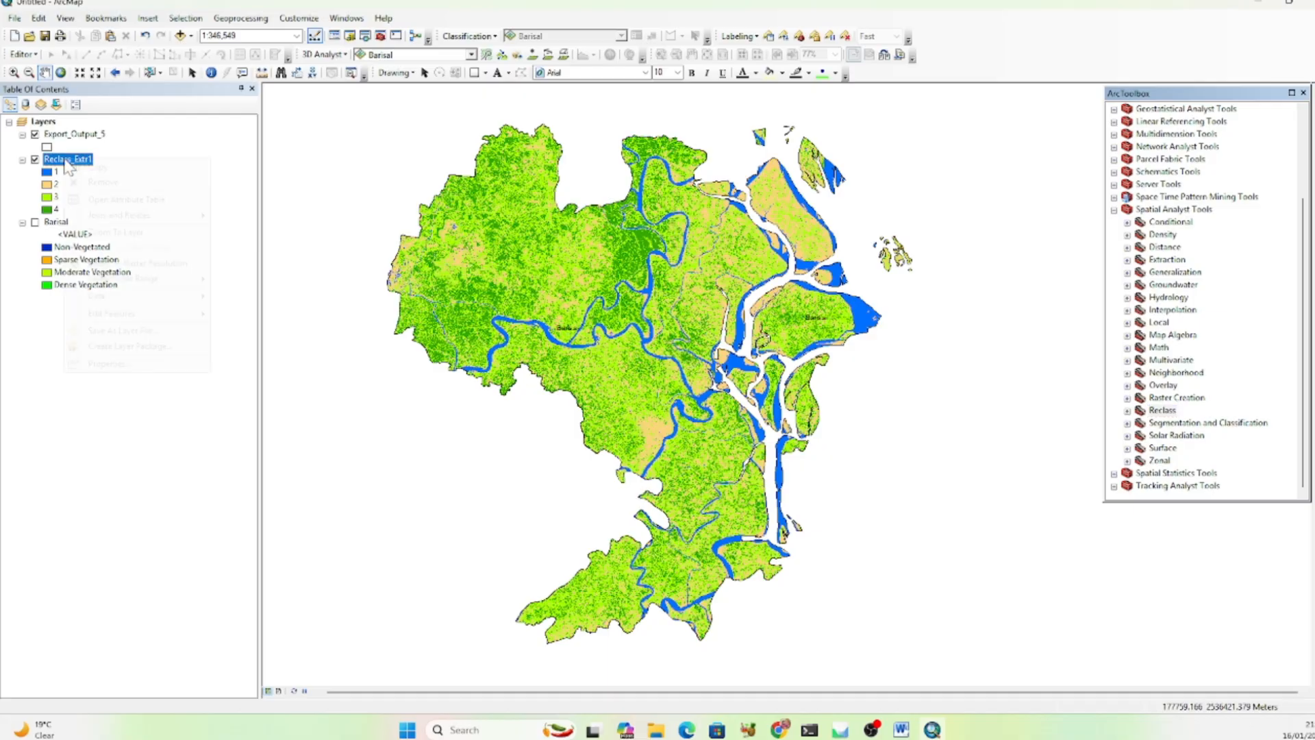
# Open the Reclass_Extr1 attribute table and add a Text field named Classes with length 50.
pyautogui.rightClick(68, 160)
pyautogui.click(159, 200)
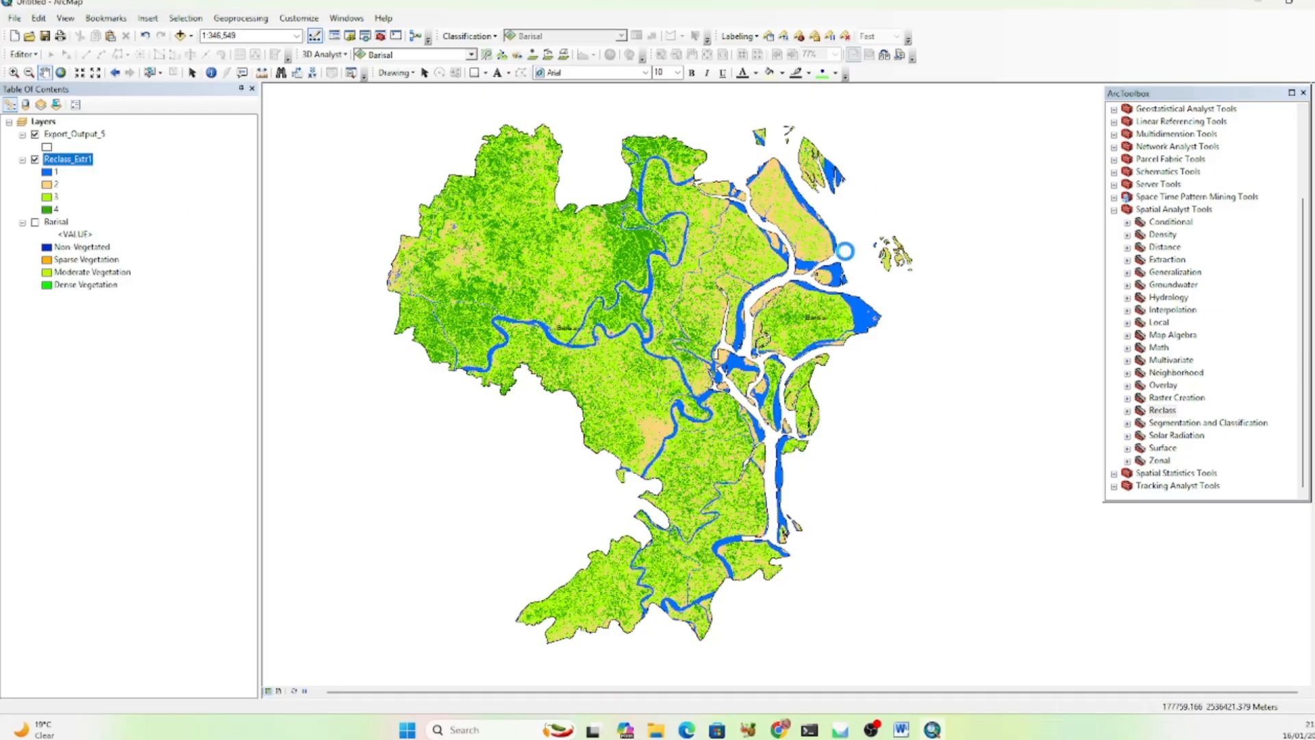
pyautogui.moveTo(583, 268); pyautogui.dragTo(494, 227)
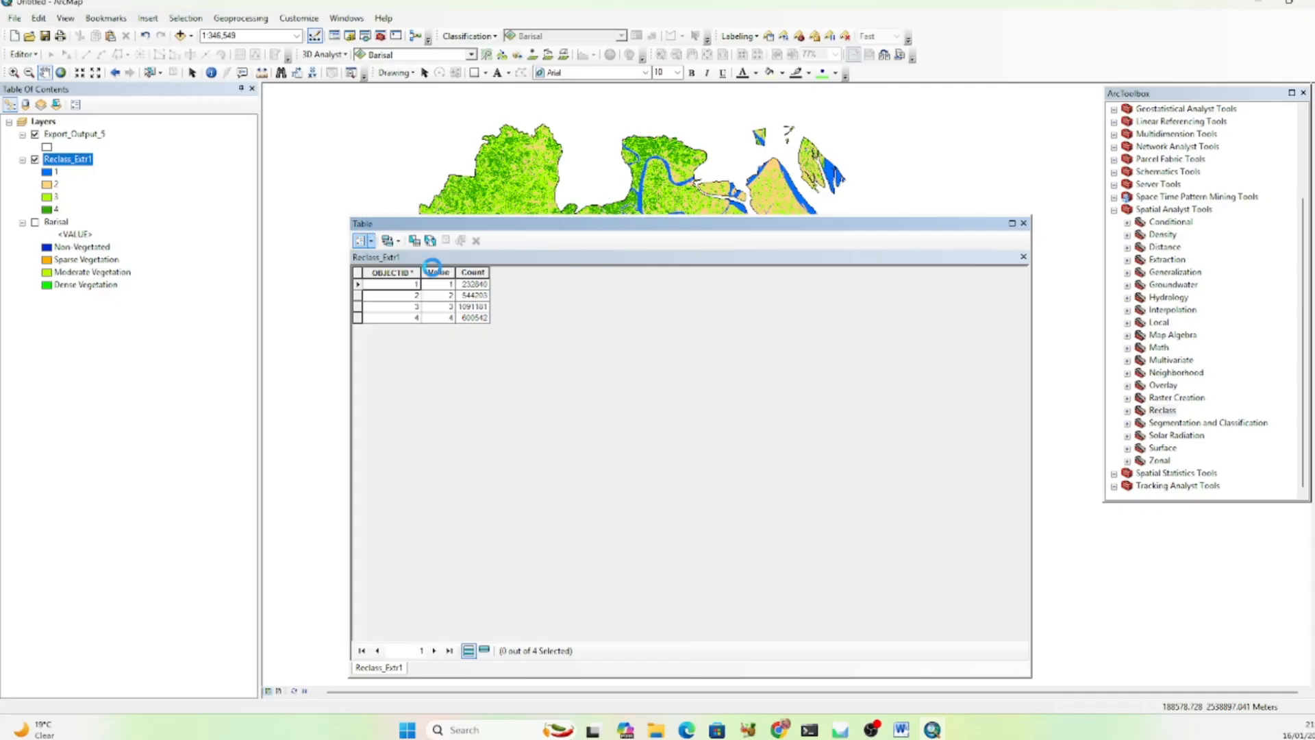
pyautogui.rightClick(515, 350)
pyautogui.click(574, 441)
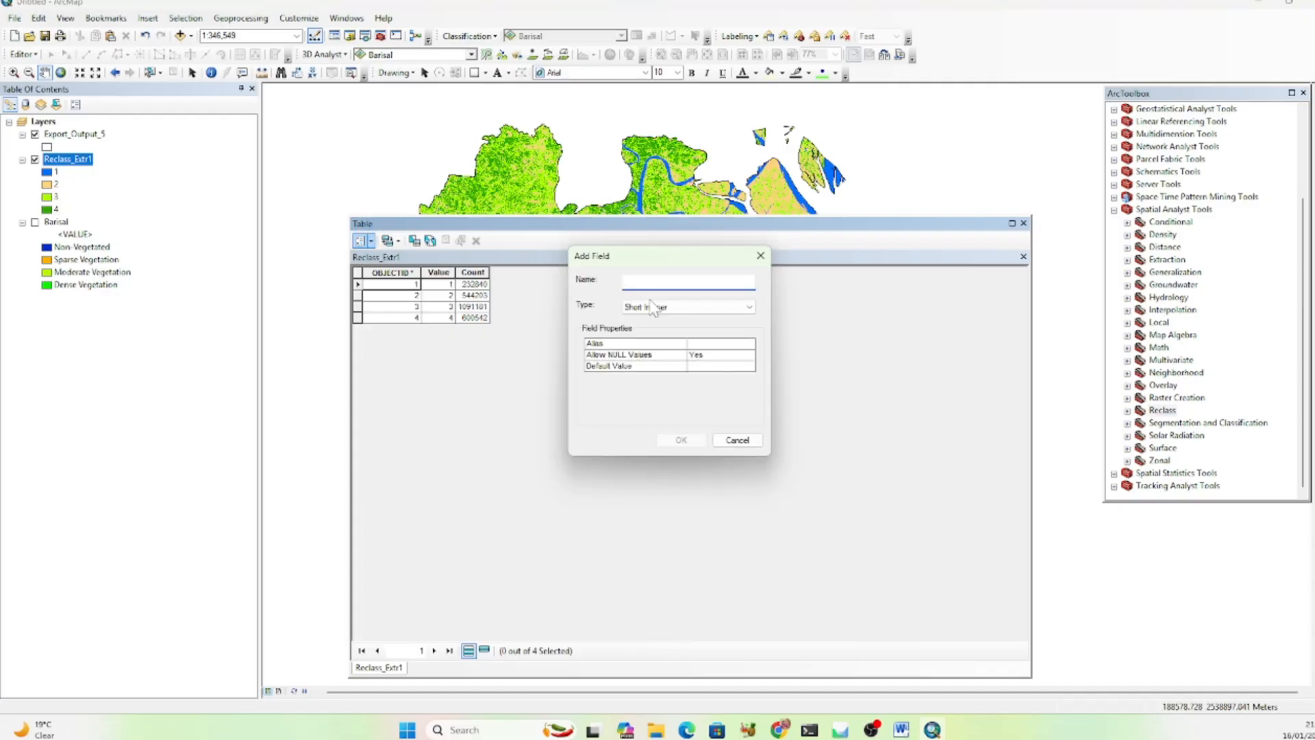
pyautogui.click(653, 308)
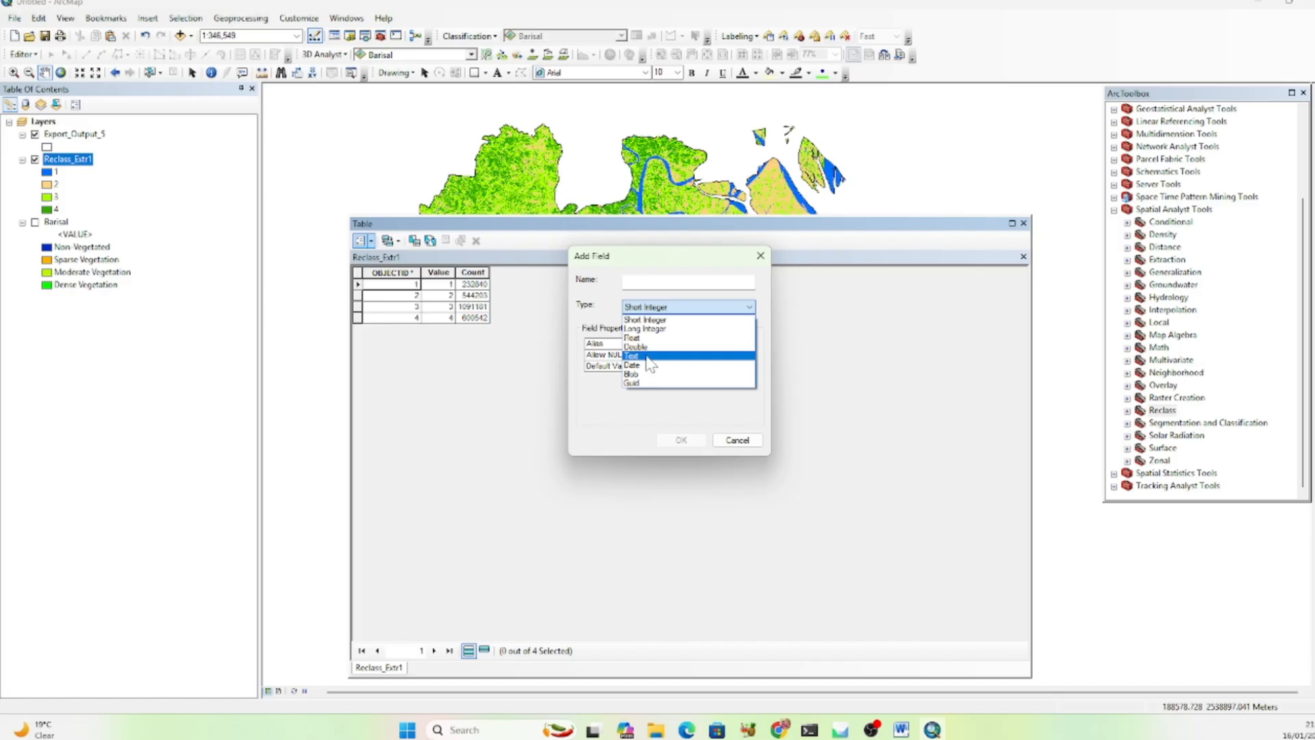
pyautogui.click(647, 357)
pyautogui.click(626, 281)
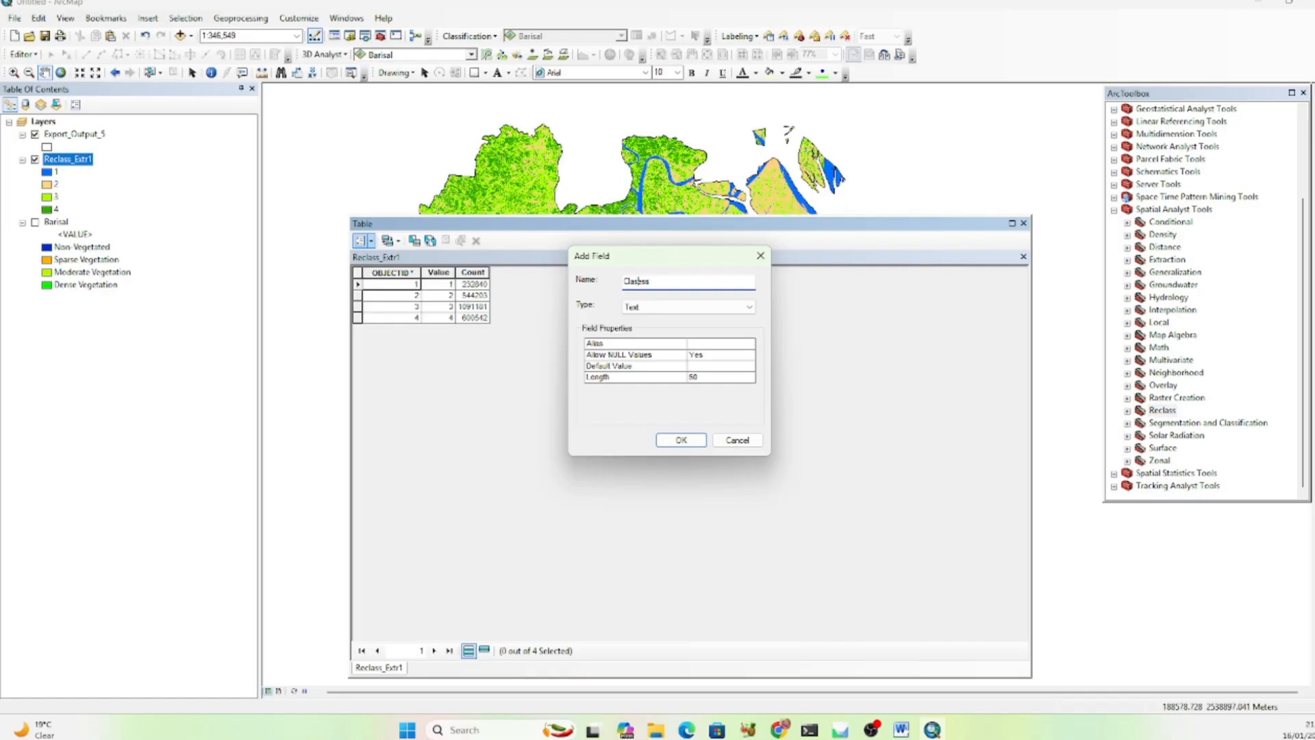
pyautogui.write('s')
pyautogui.click(664, 440)
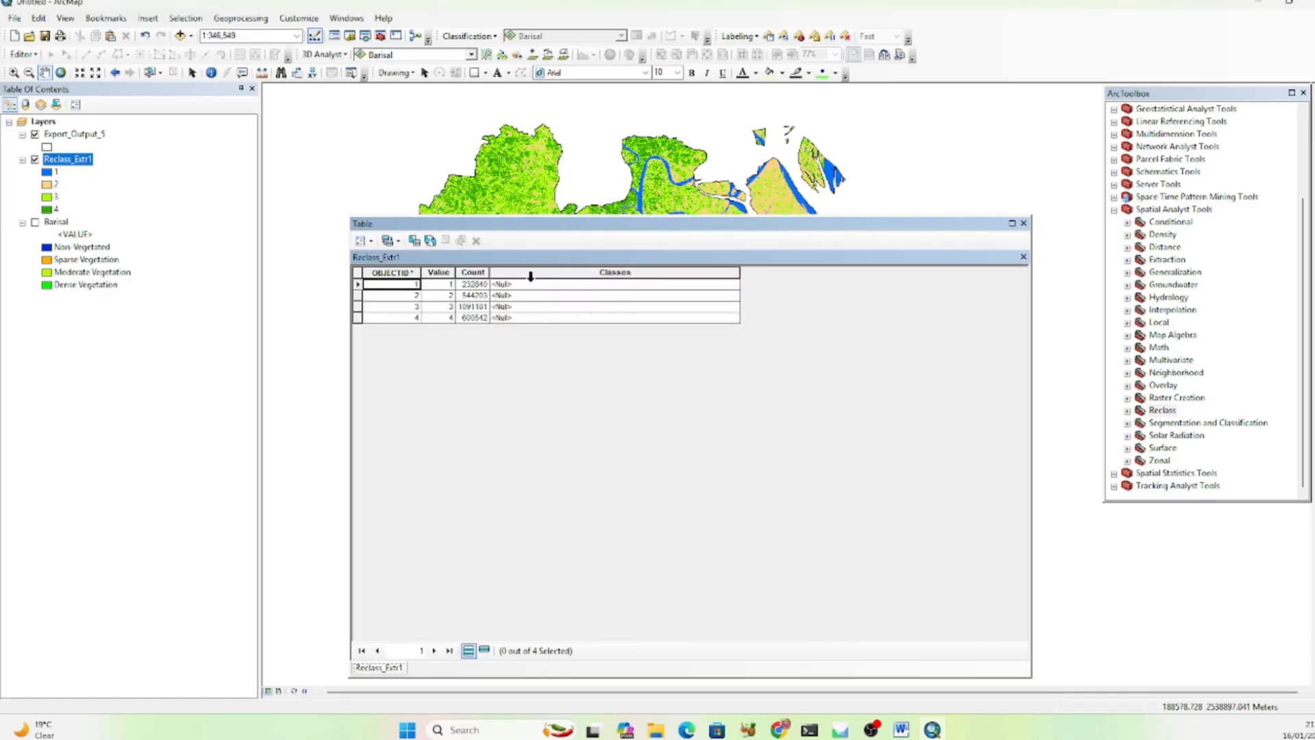
# Start an edit session on VAT_Reclass_Extr1 and continue past the spatial reference warning.
pyautogui.click(362, 240)
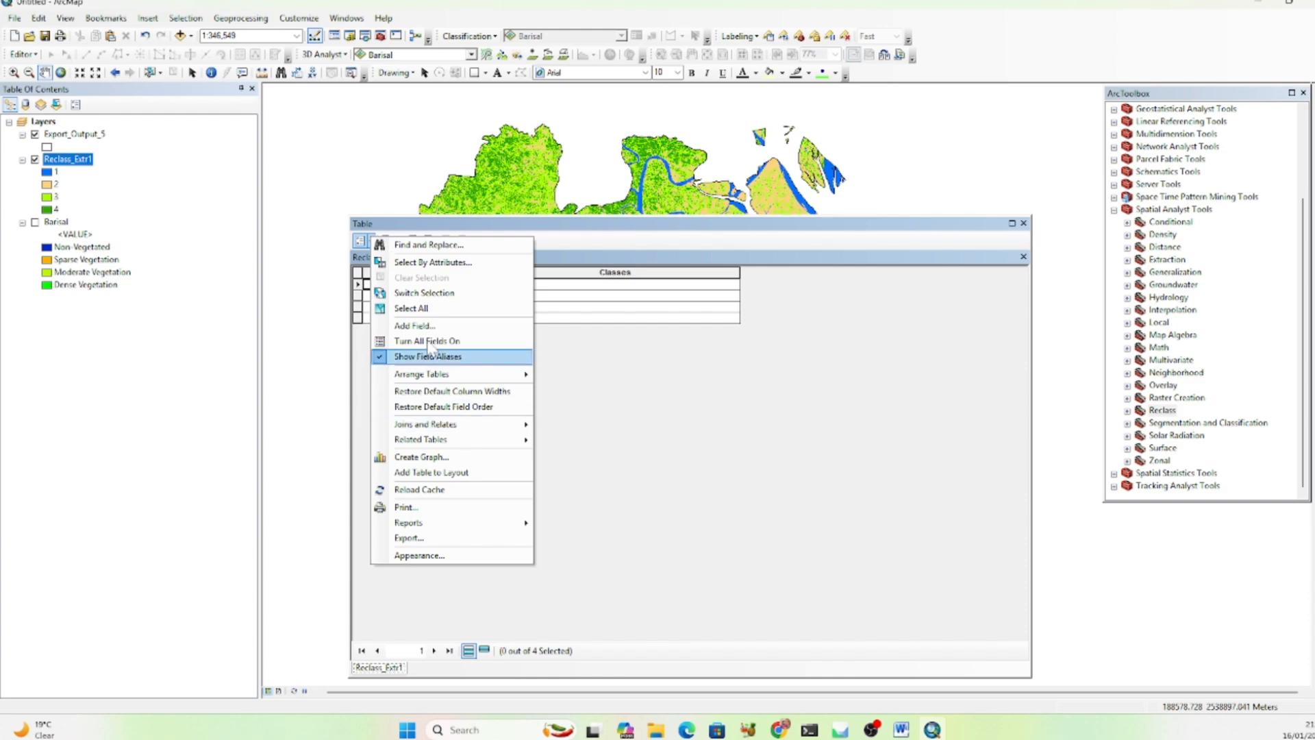
pyautogui.click(594, 241)
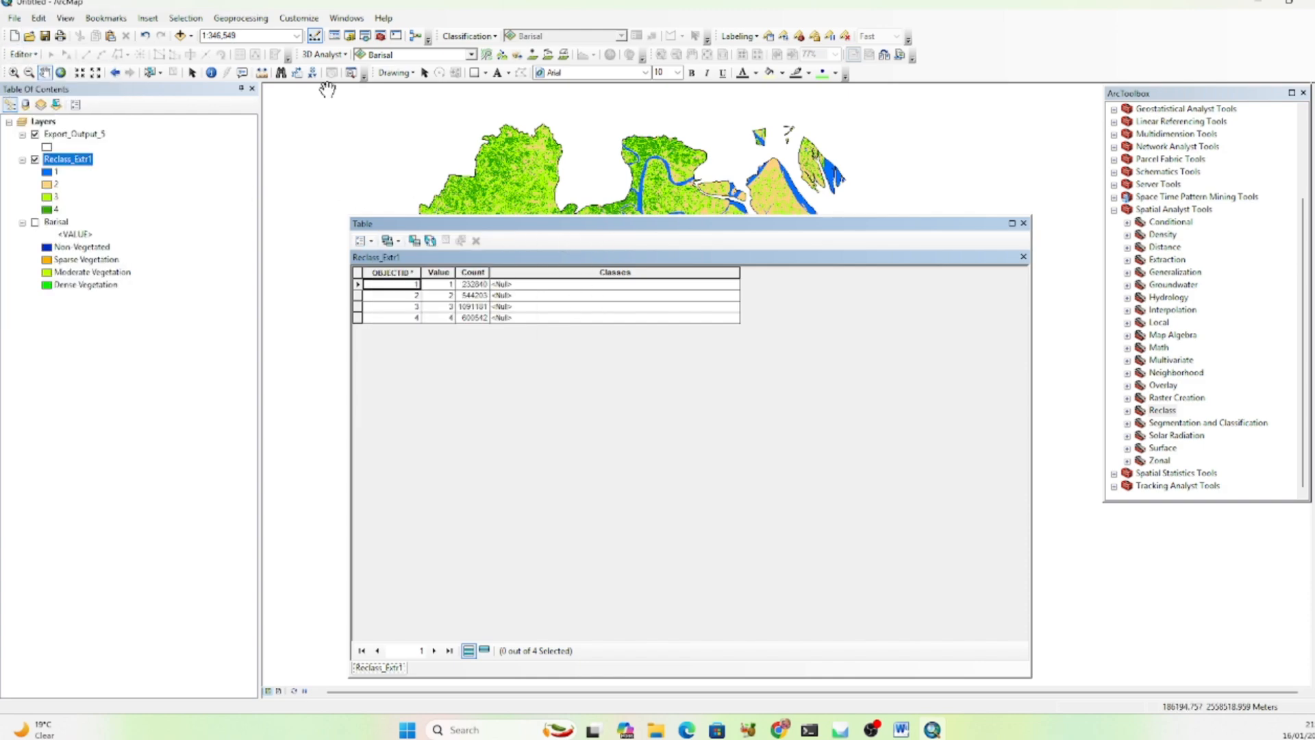
pyautogui.click(557, 286)
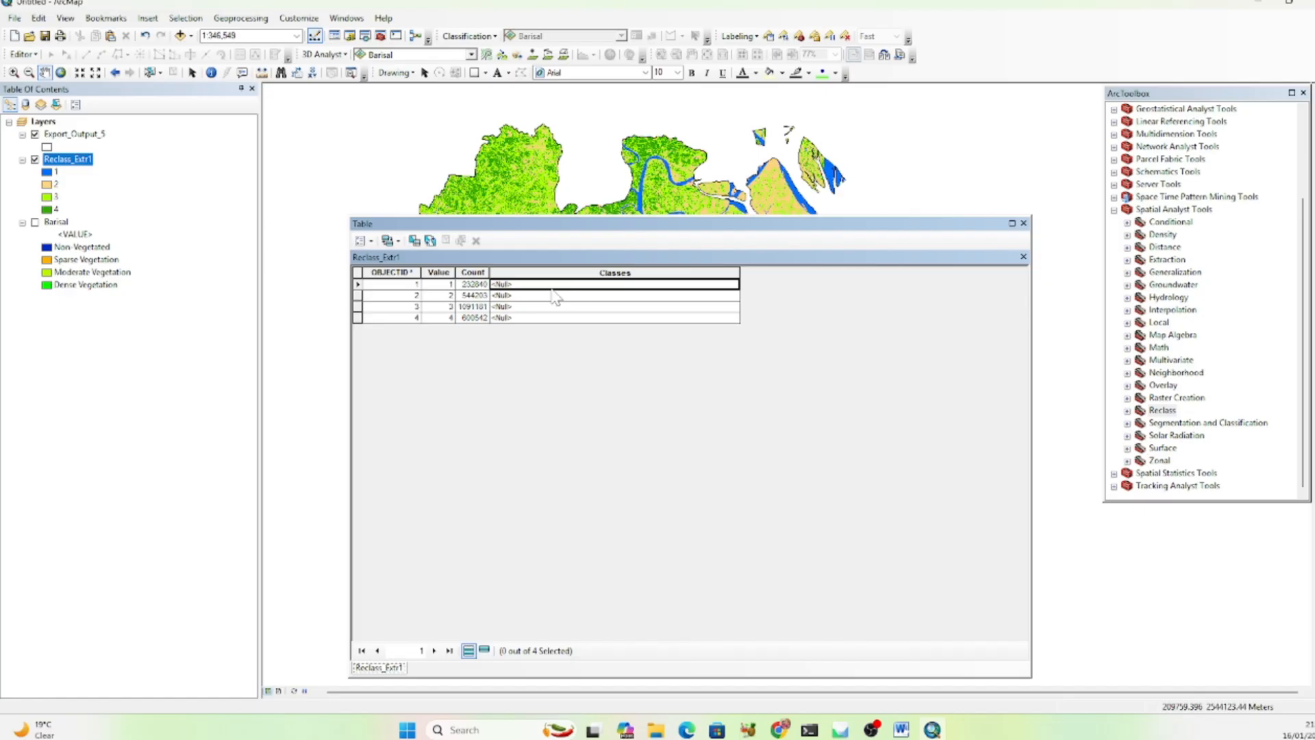
pyautogui.click(22, 53)
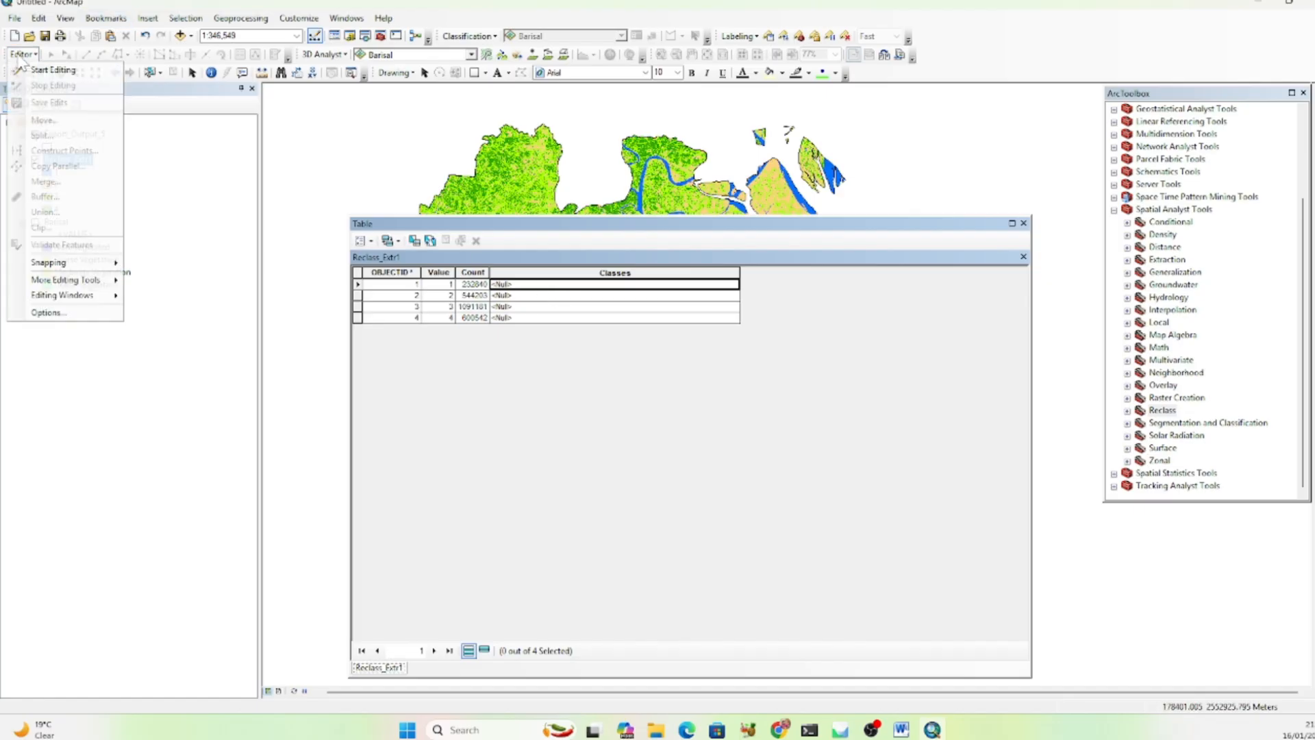
pyautogui.click(48, 65)
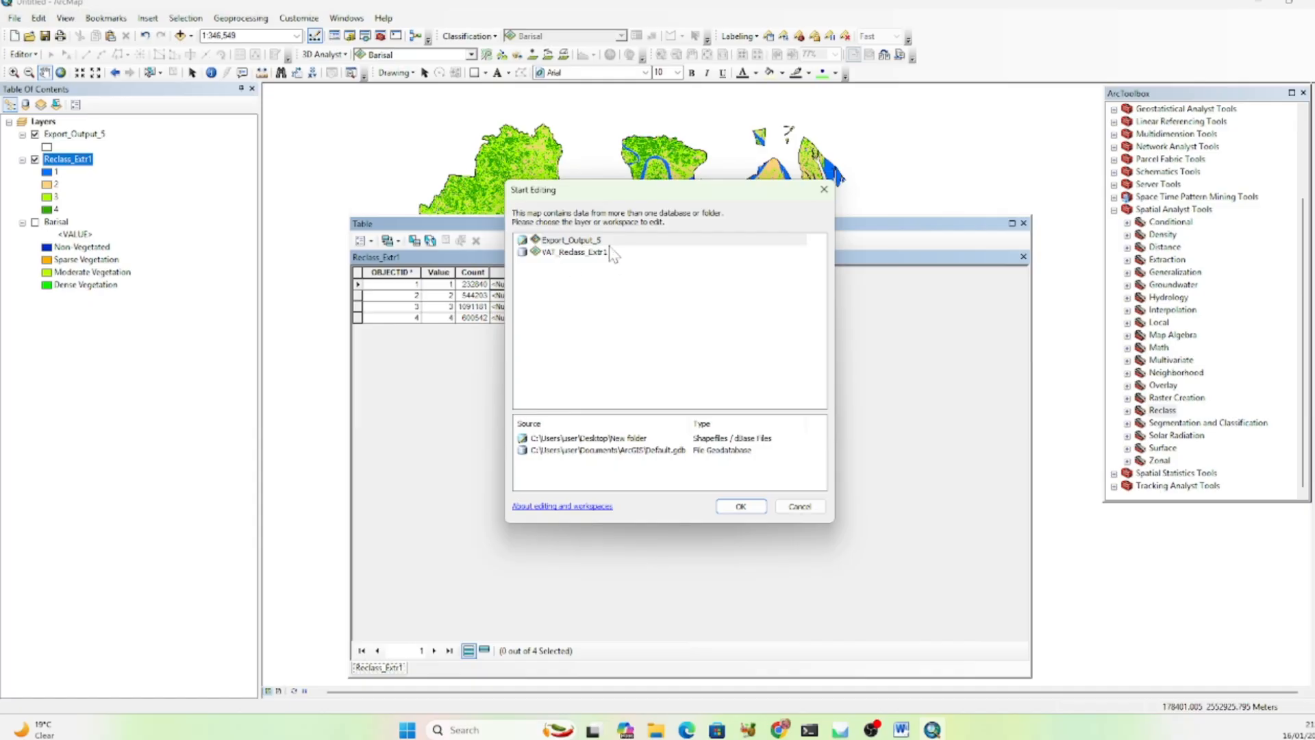
pyautogui.click(579, 252)
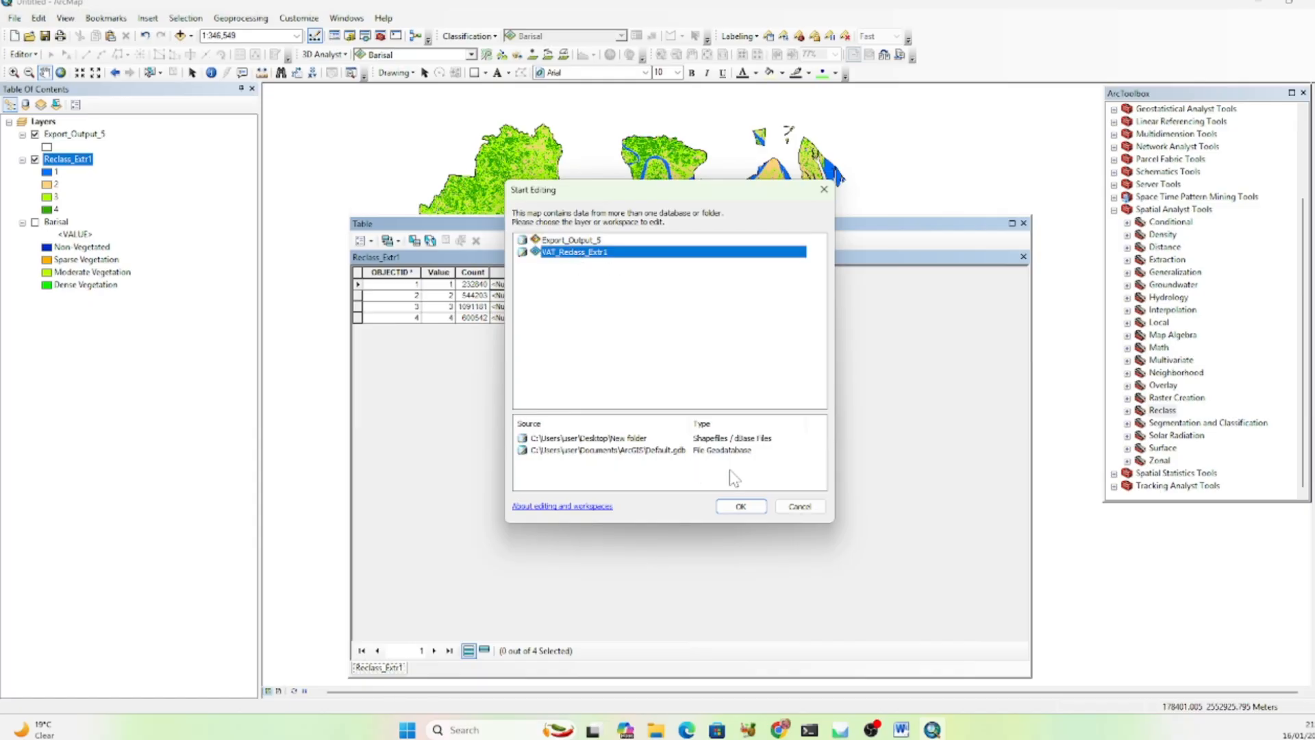
pyautogui.click(741, 507)
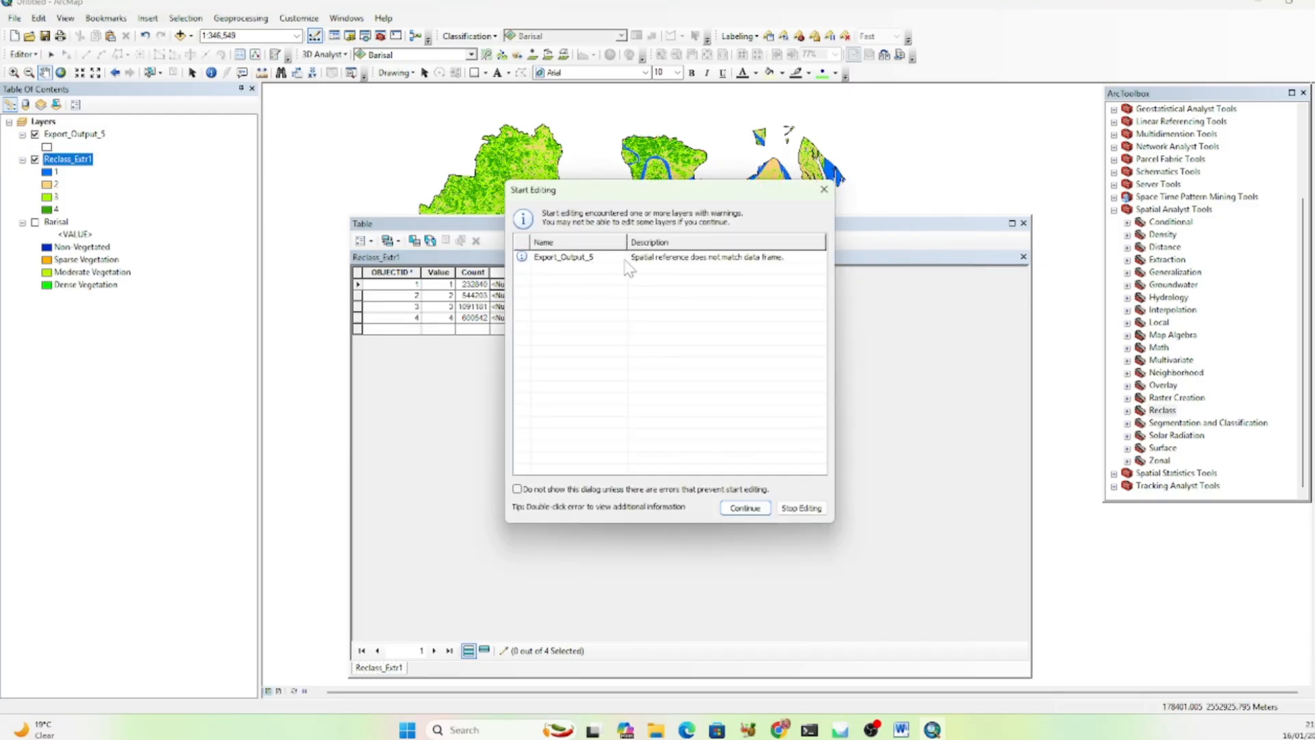
pyautogui.click(745, 509)
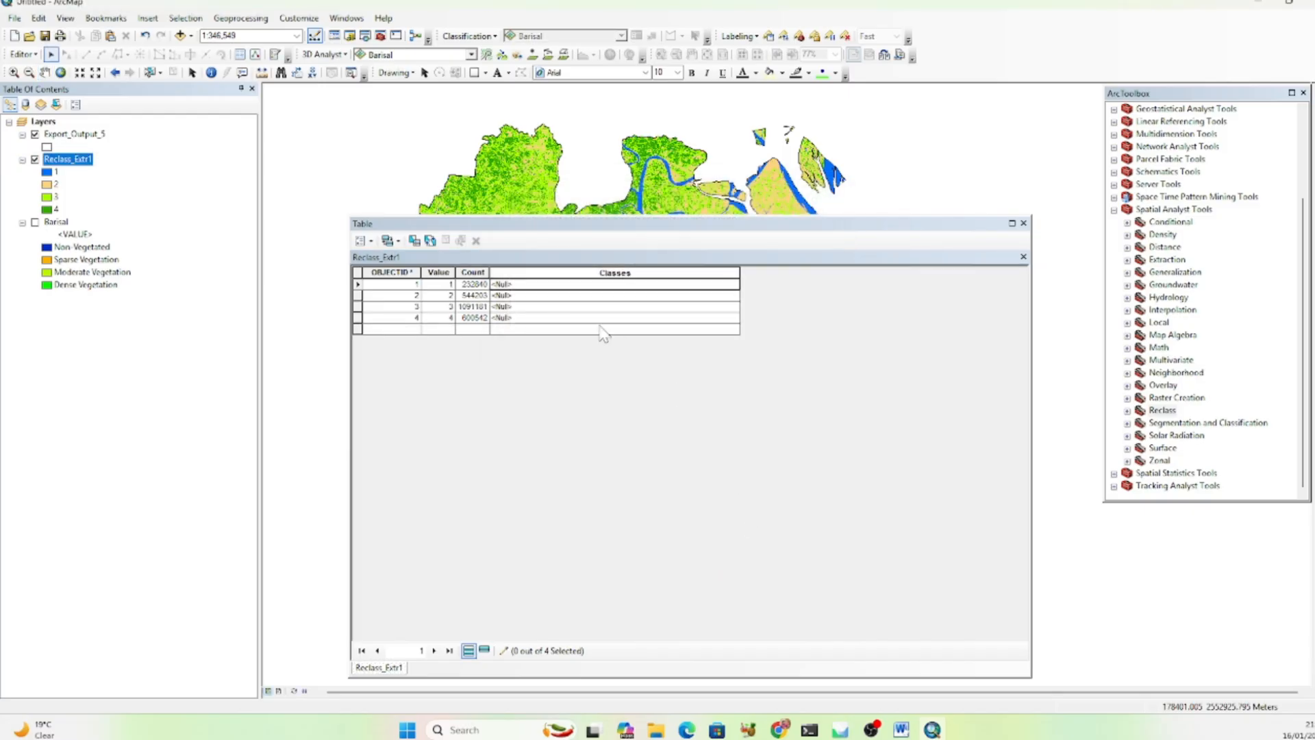
# Copy "Non-Vegetated" from the NDVI class table in the Word document into the Classes cell of value 1 in ArcMap.
pyautogui.click(526, 286)
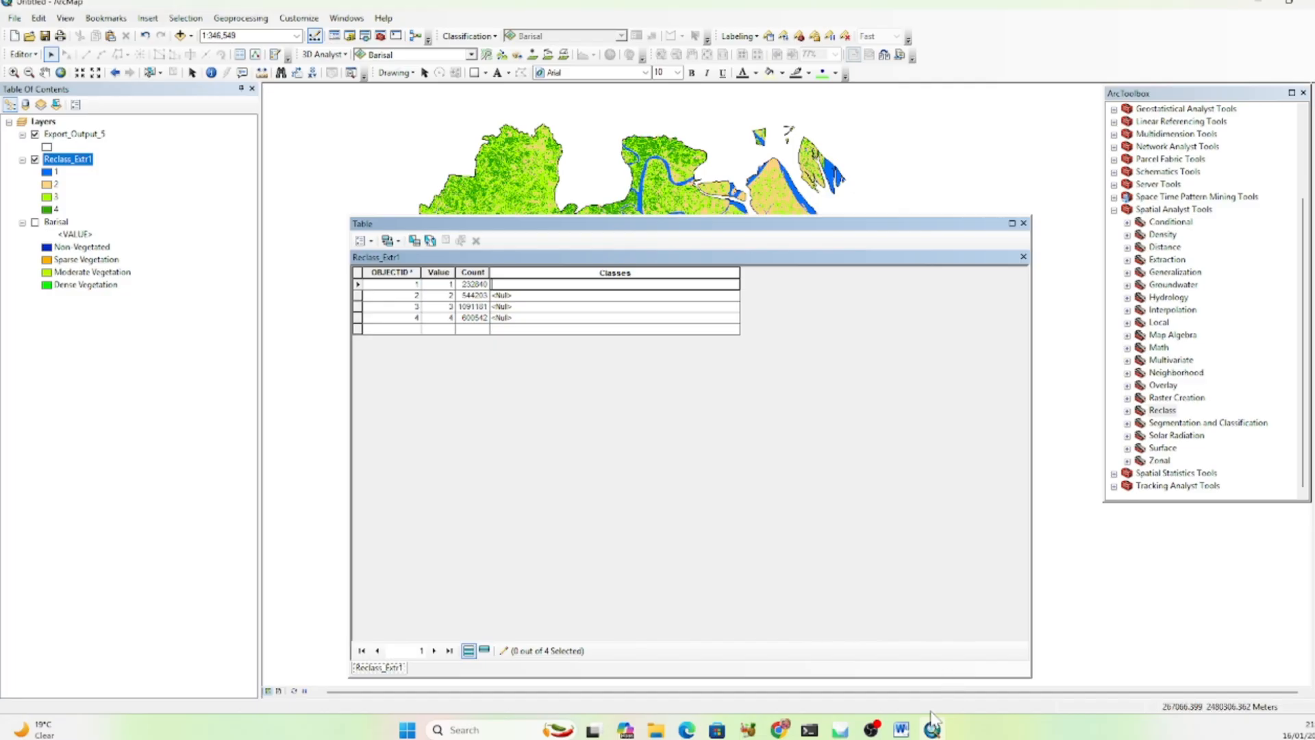
pyautogui.click(901, 730)
pyautogui.moveTo(794, 193)
pyautogui.mouseDown()
pyautogui.moveTo(754, 177)
pyautogui.moveTo(779, 176)
pyautogui.mouseUp()
pyautogui.hotkey('ctrl', 'c')
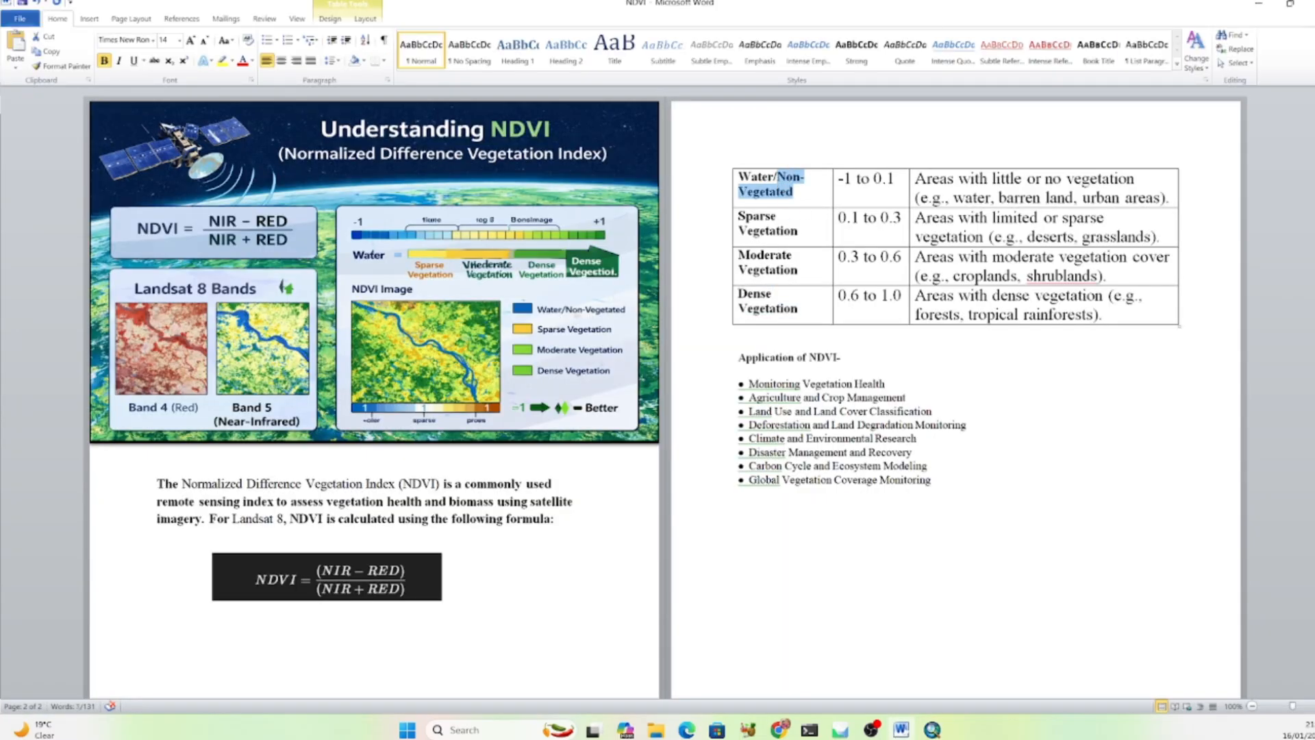
pyautogui.click(932, 729)
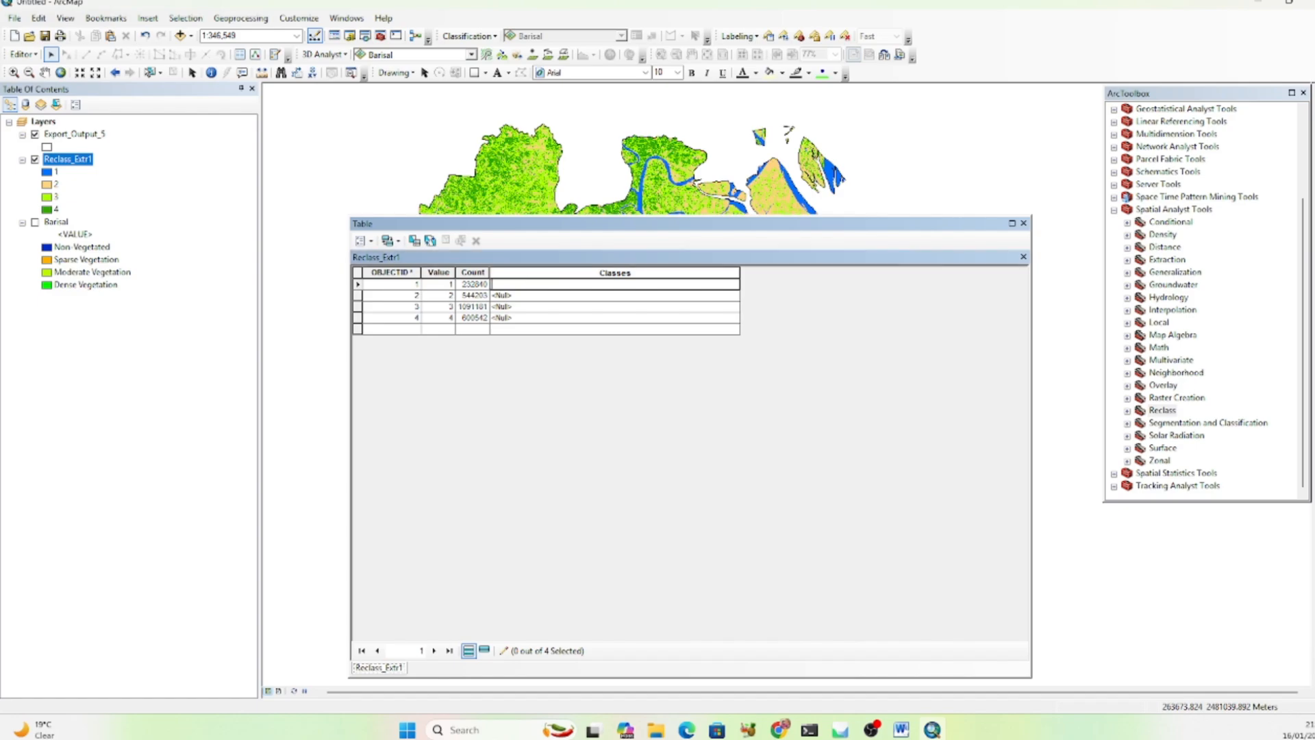
pyautogui.hotkey('ctrl', 'v')
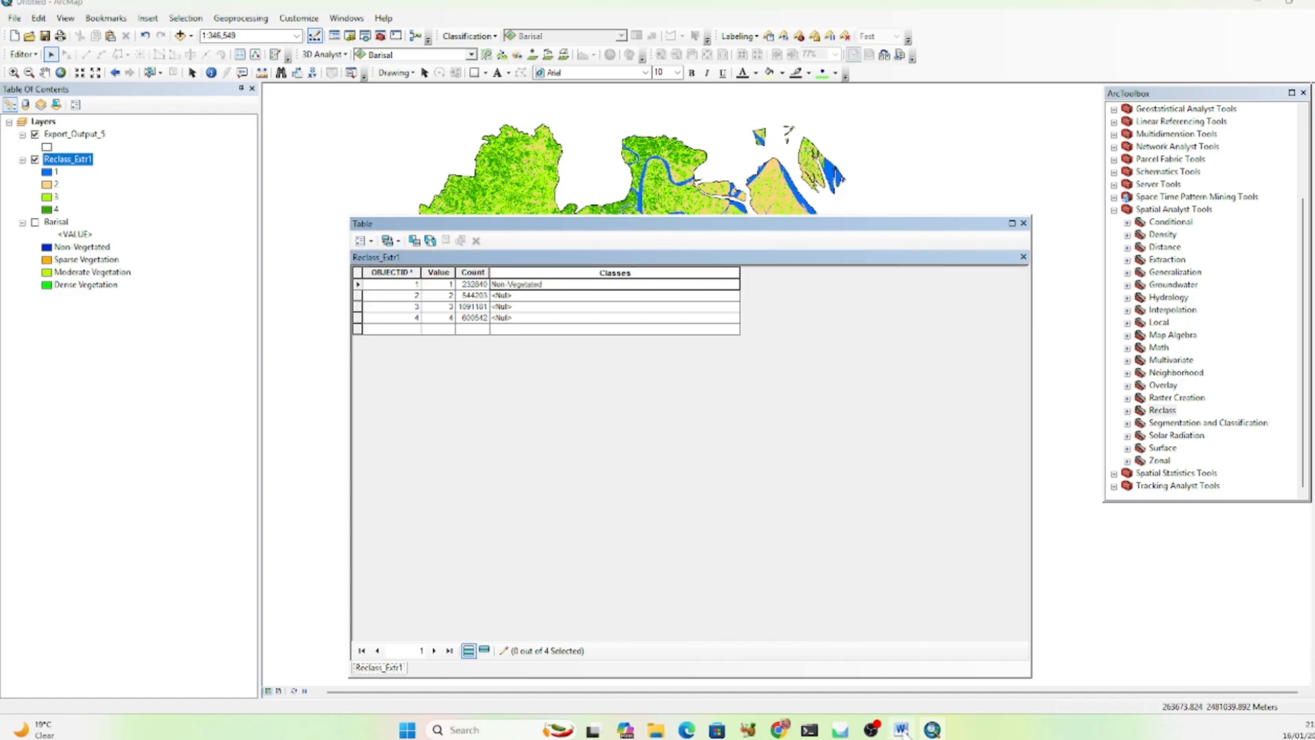
# Copy "Sparse Vegetation" from the Word class table into the Classes cell of value 2 in ArcMap.
pyautogui.click(902, 730)
pyautogui.moveTo(798, 231); pyautogui.dragTo(739, 215)
pyautogui.hotkey('ctrl', 'c')
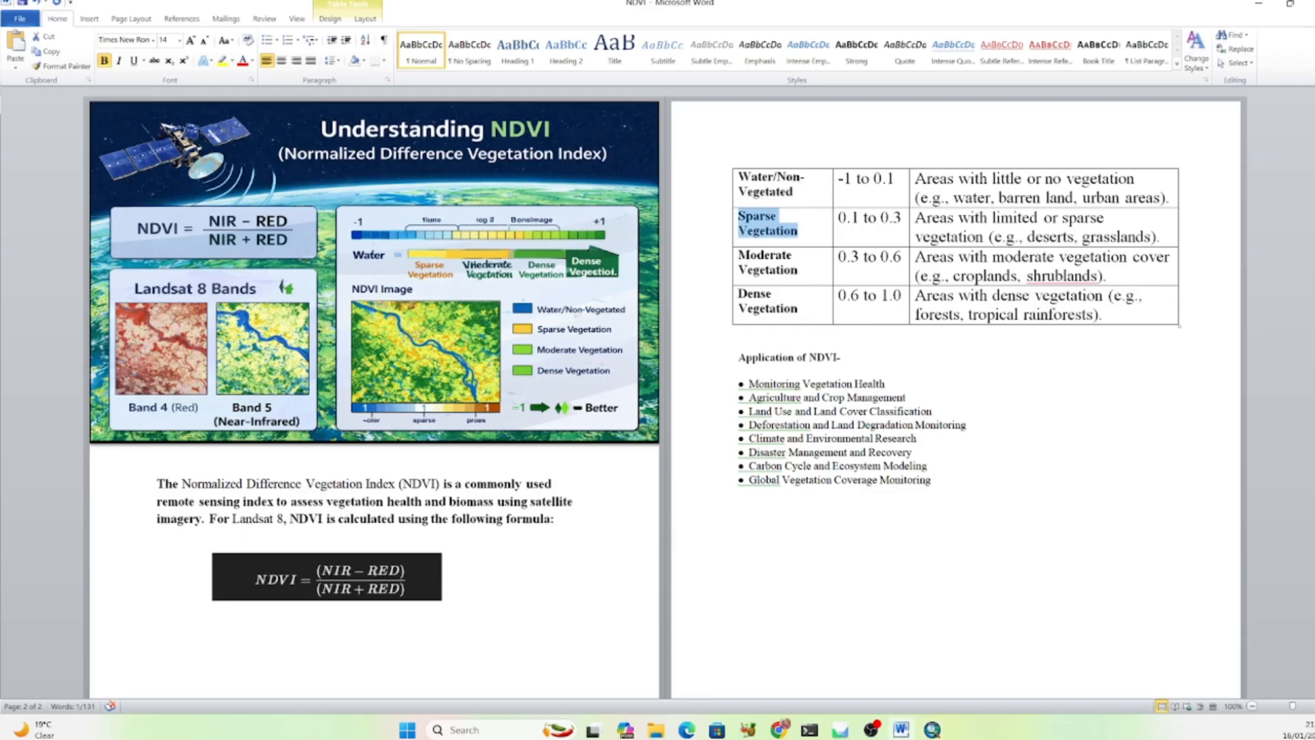
pyautogui.click(944, 731)
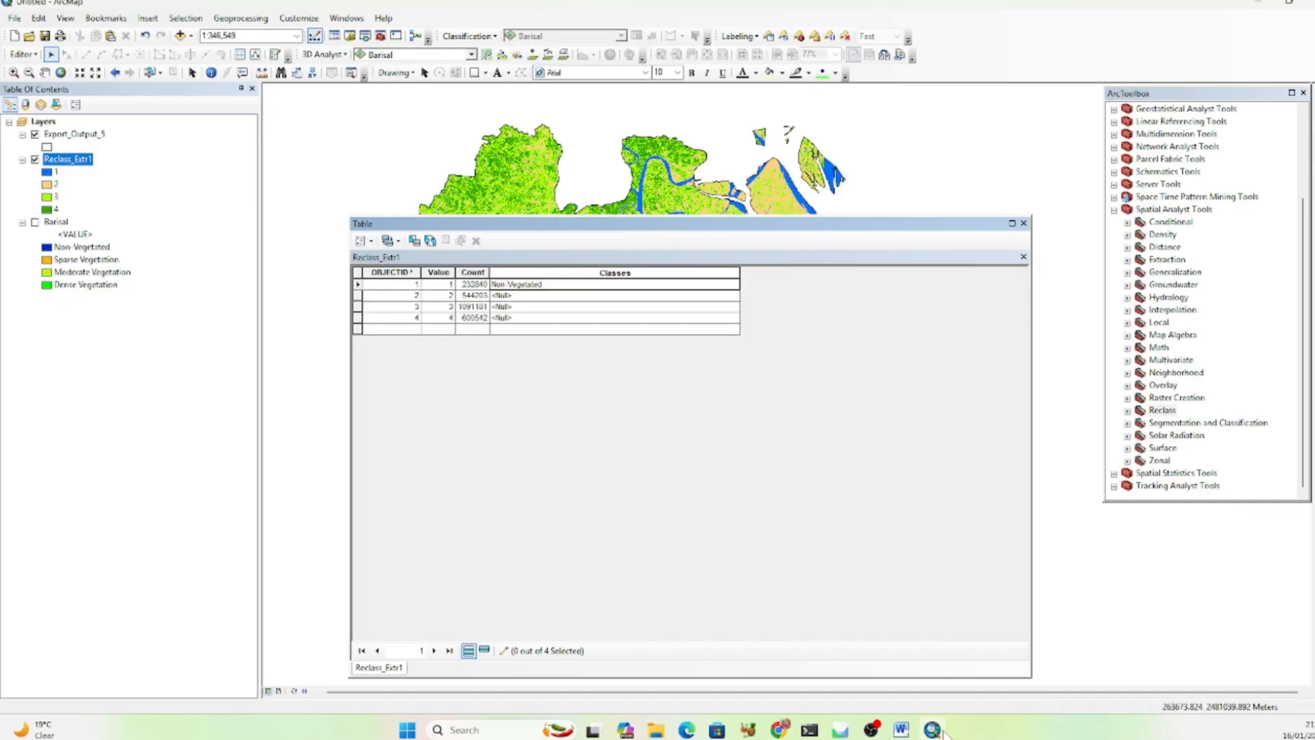
pyautogui.click(520, 296)
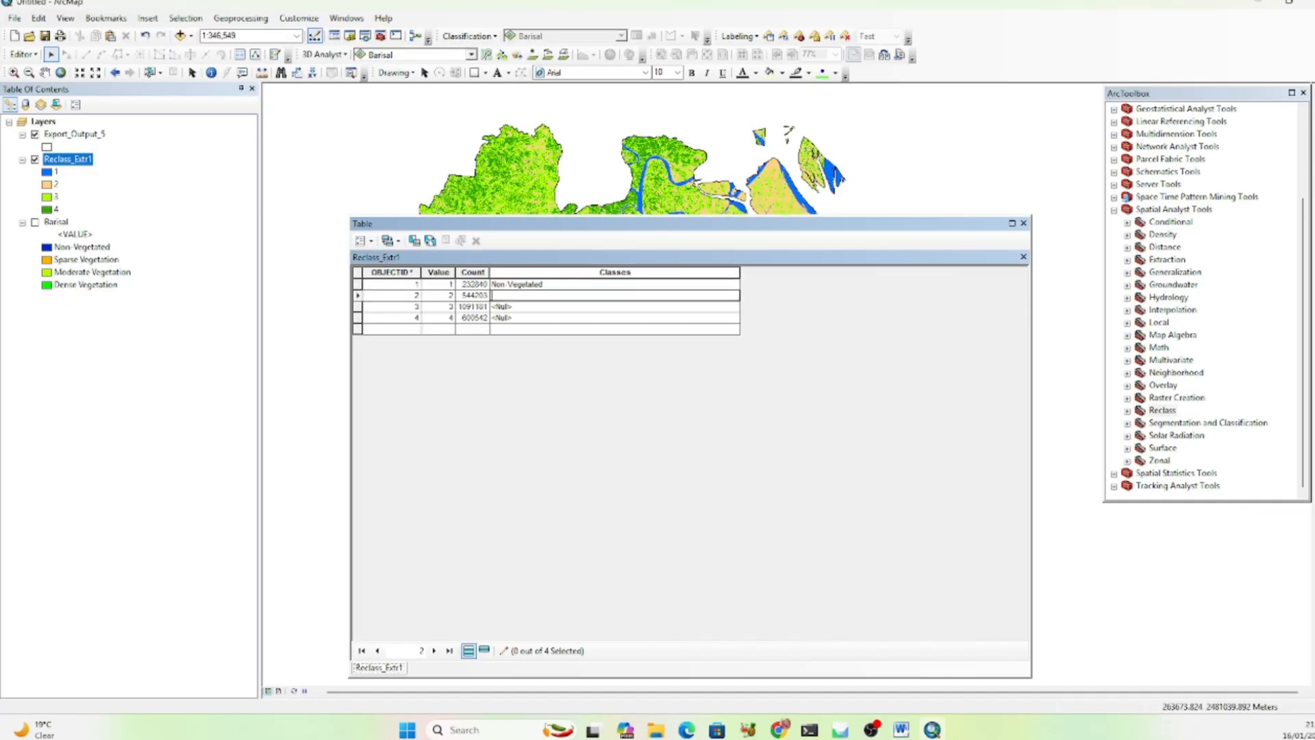
pyautogui.hotkey('ctrl', 'v')
# Copy "Moderate Vegetation" from the Word class table into the Classes cell of value 3 in ArcMap.
pyautogui.moveTo(936, 733)
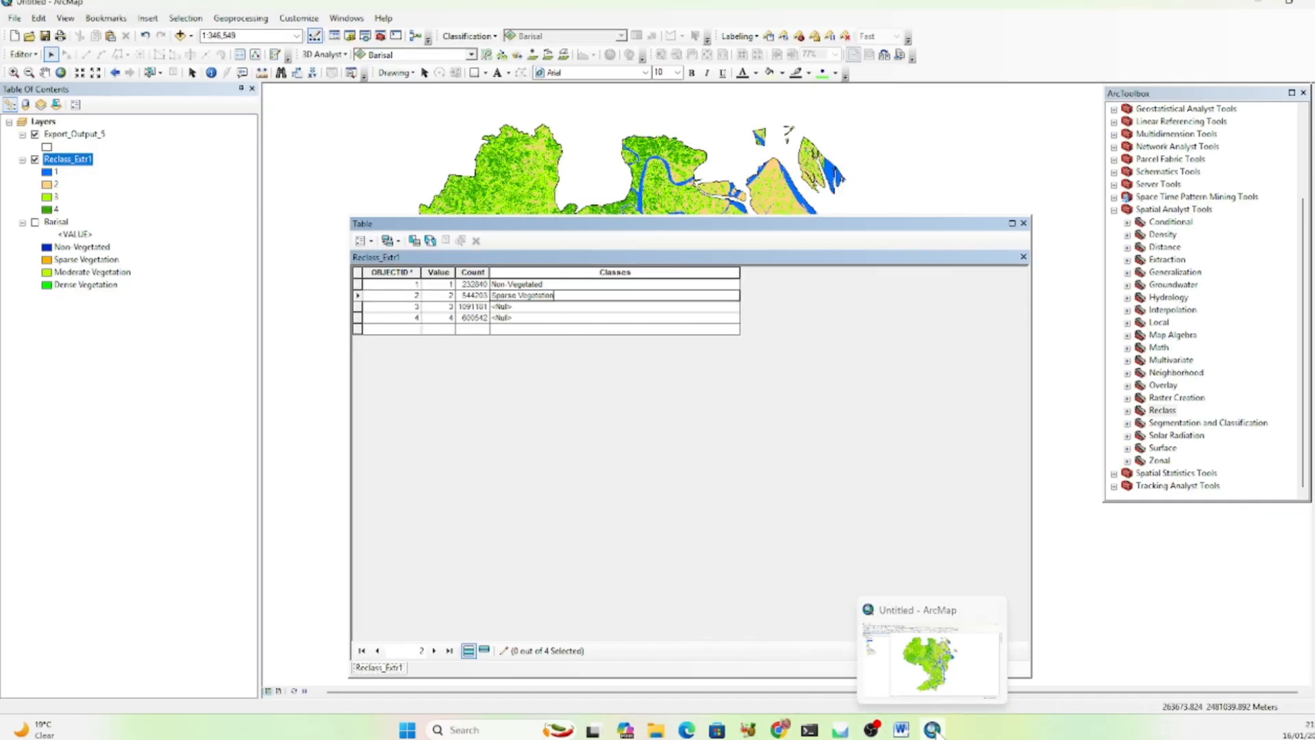
pyautogui.click(901, 729)
pyautogui.moveTo(738, 255); pyautogui.dragTo(799, 270)
pyautogui.hotkey('ctrl', 'c')
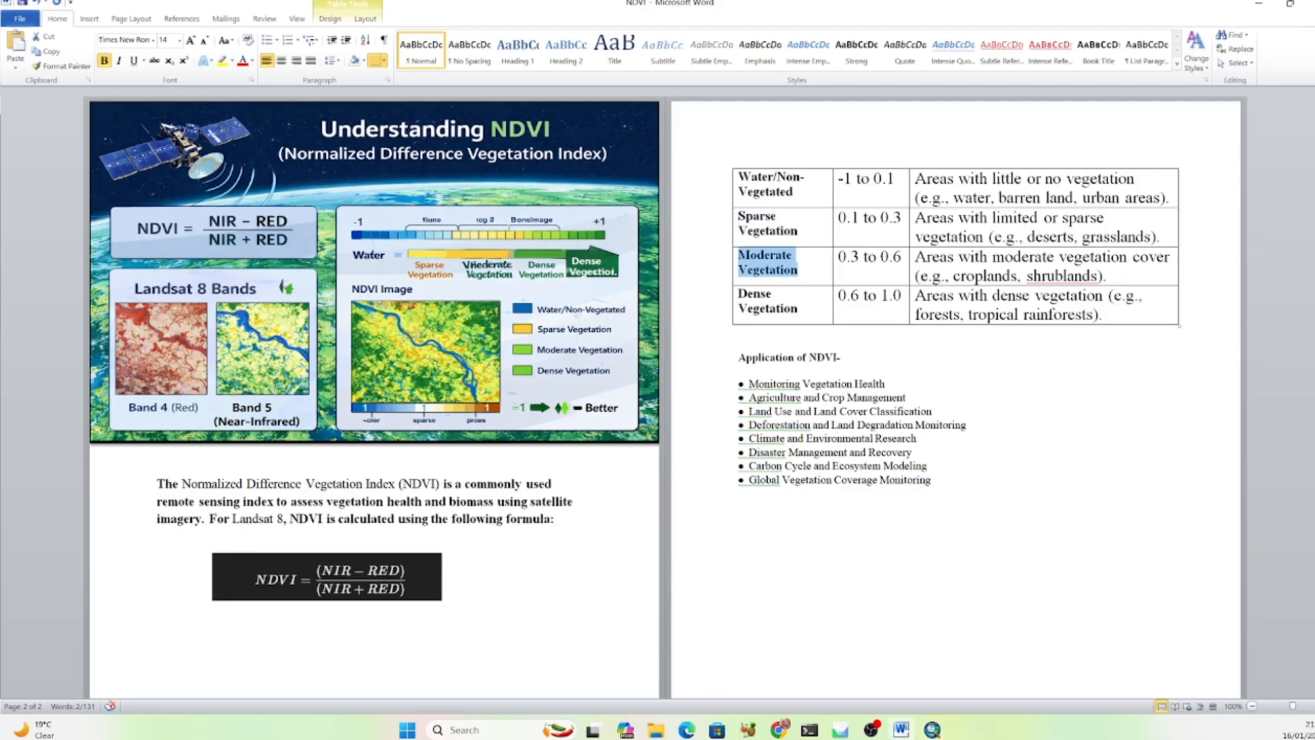
pyautogui.click(932, 730)
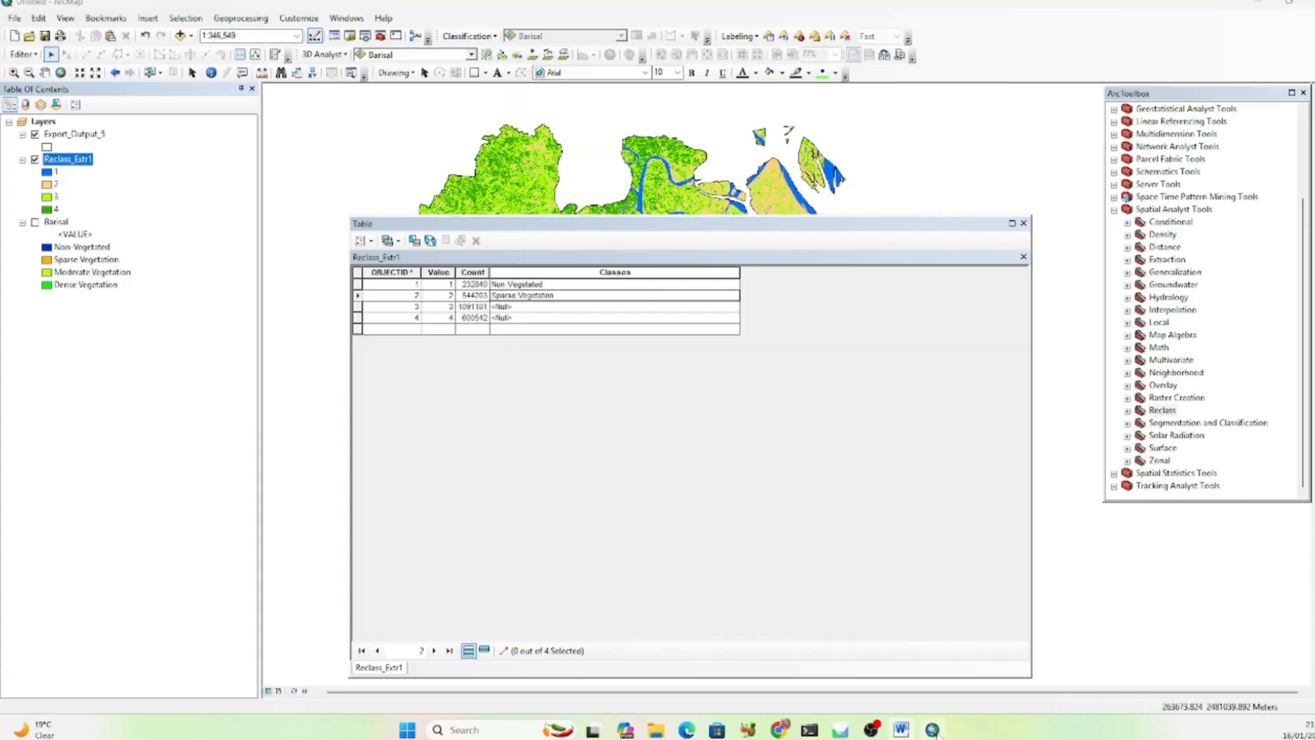
pyautogui.click(516, 307)
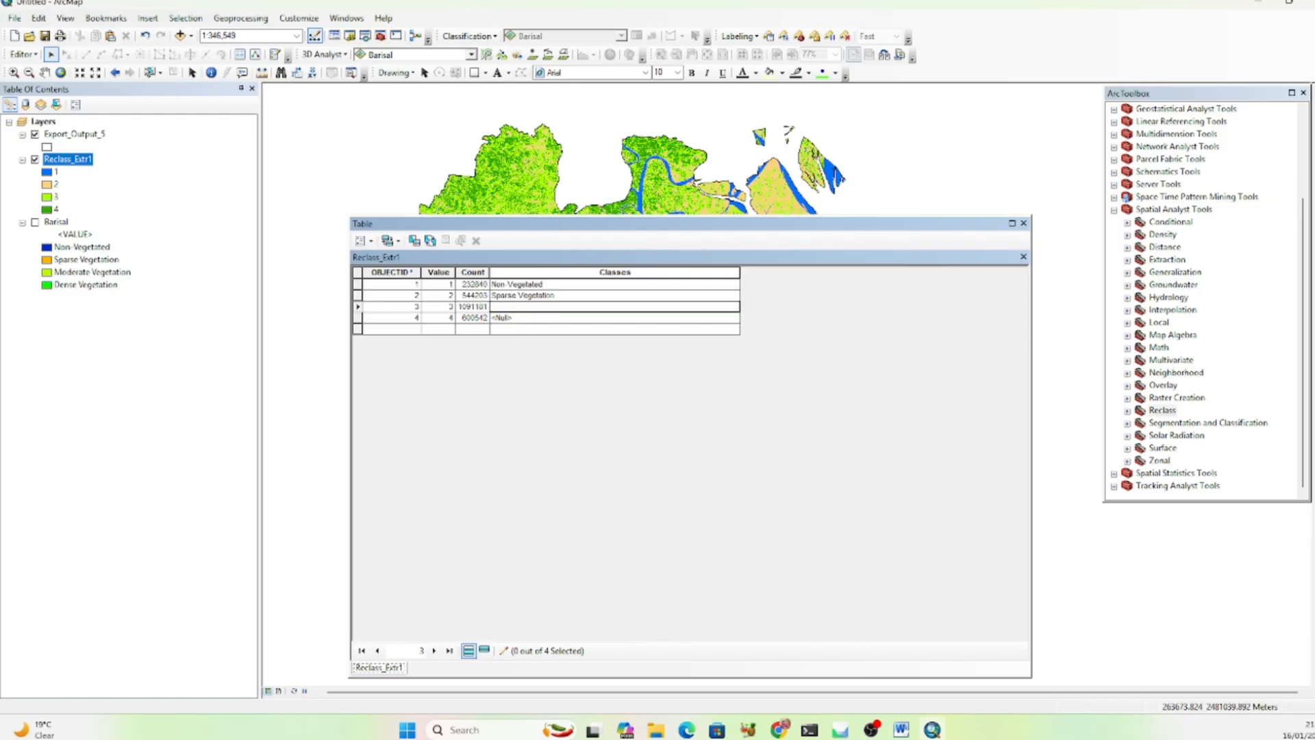
pyautogui.hotkey('ctrl', 'v')
# Copy "Dense Vegetation" from the Word class table into the Classes cell of value 4 in ArcMap.
pyautogui.click(902, 730)
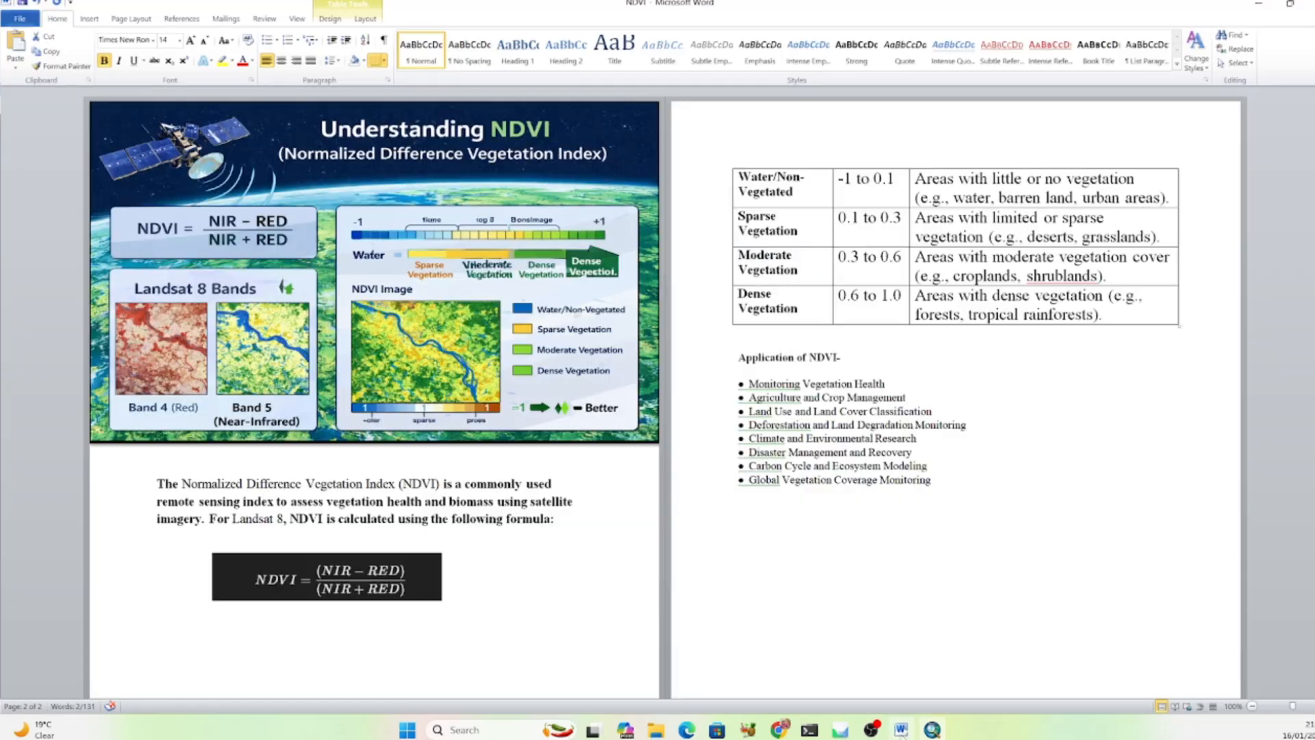
pyautogui.moveTo(799, 309); pyautogui.dragTo(738, 294)
pyautogui.hotkey('ctrl', 'c')
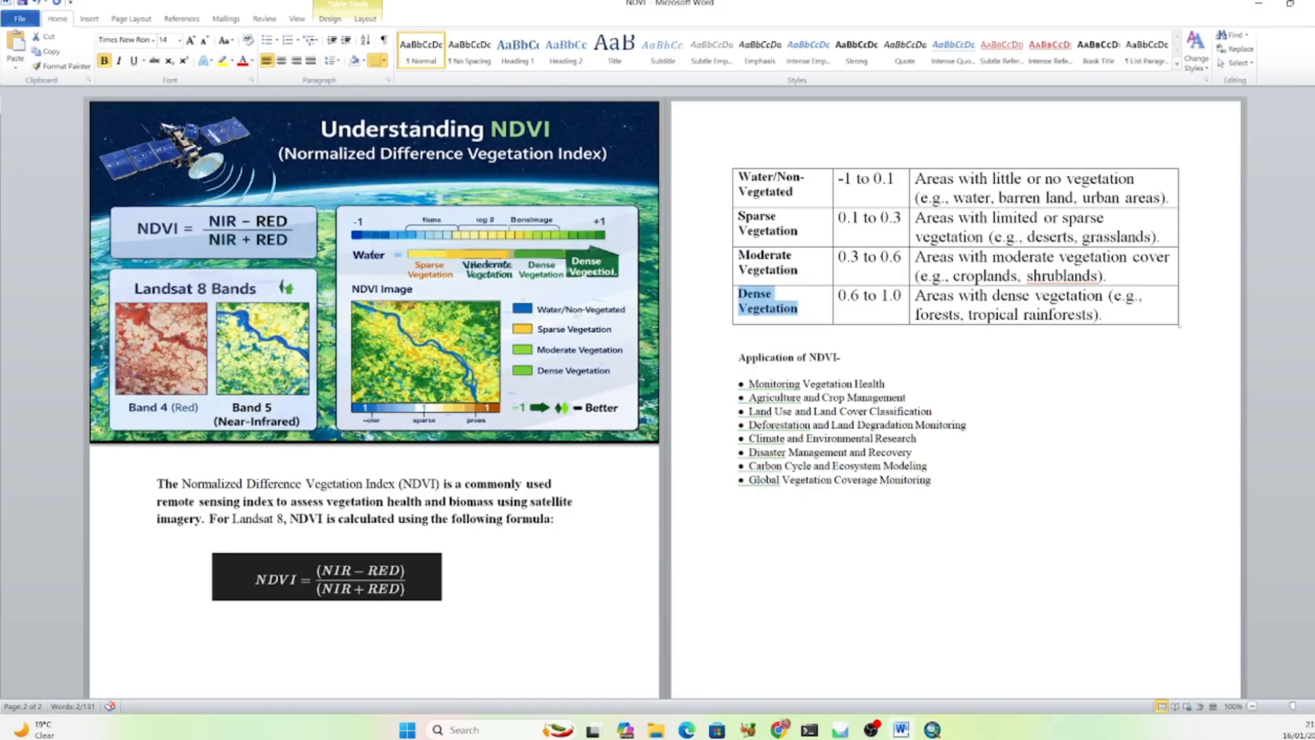
pyautogui.click(932, 729)
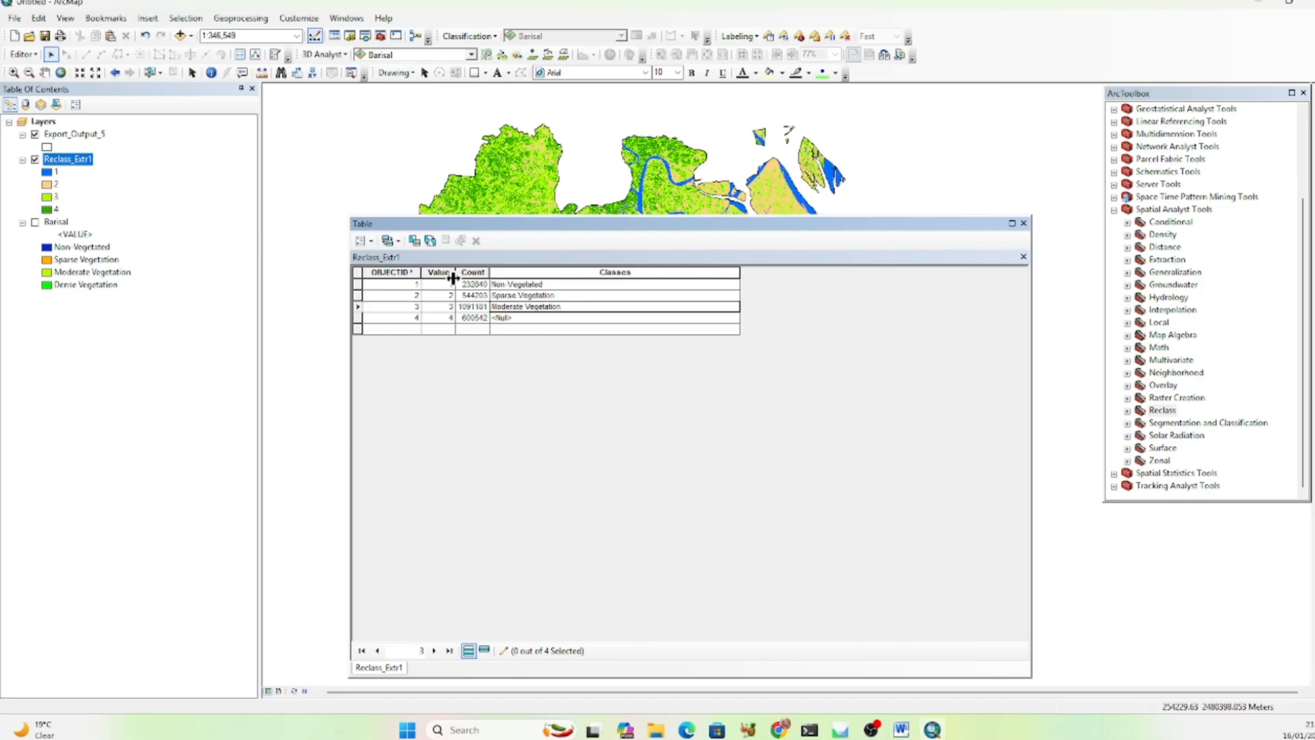
pyautogui.click(536, 320)
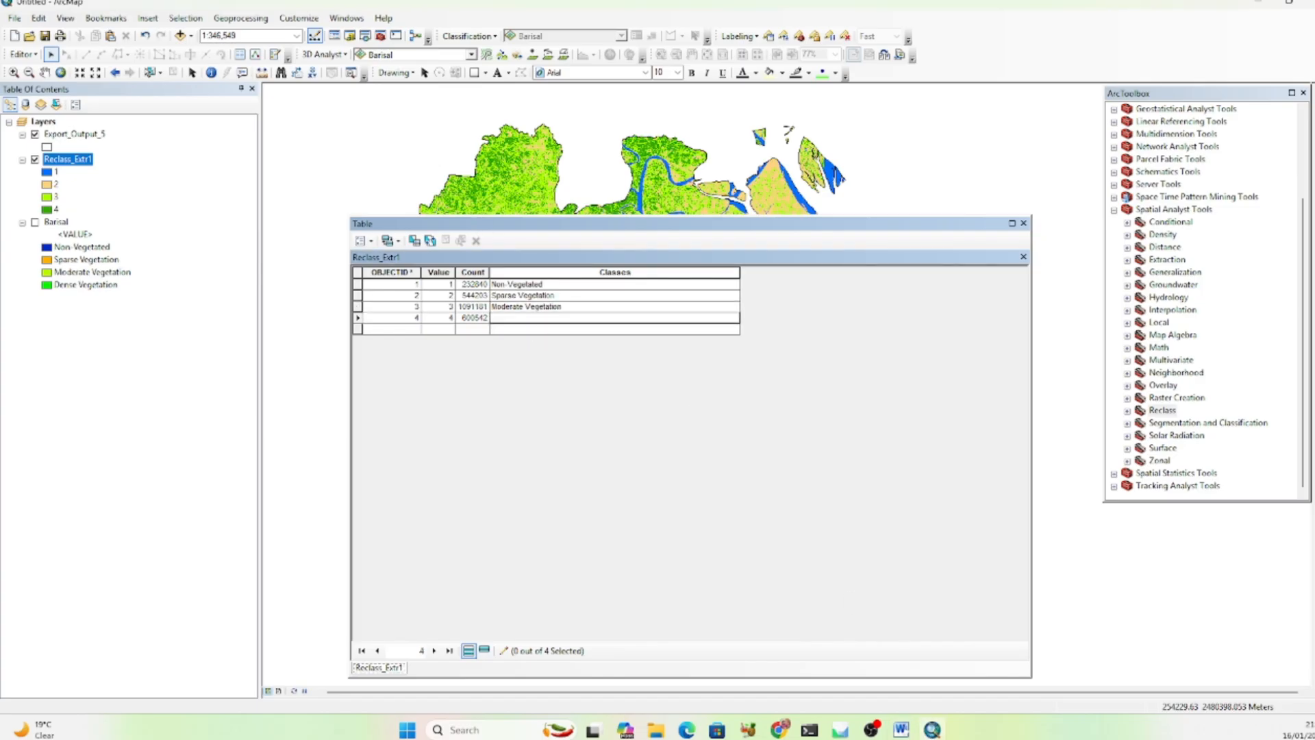
pyautogui.hotkey('ctrl', 'v')
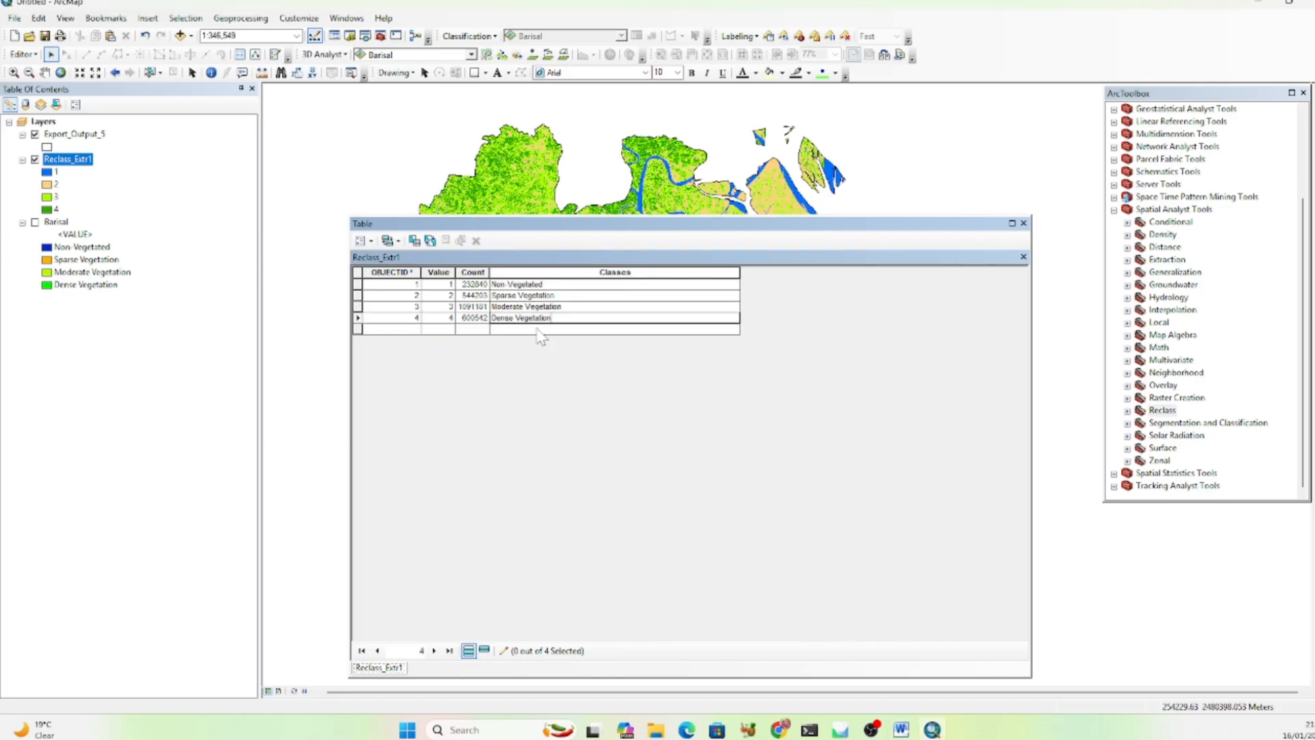
# Stop editing the Reclass_Extr1 attribute table and save the edits.
pyautogui.click(23, 54)
pyautogui.click(43, 83)
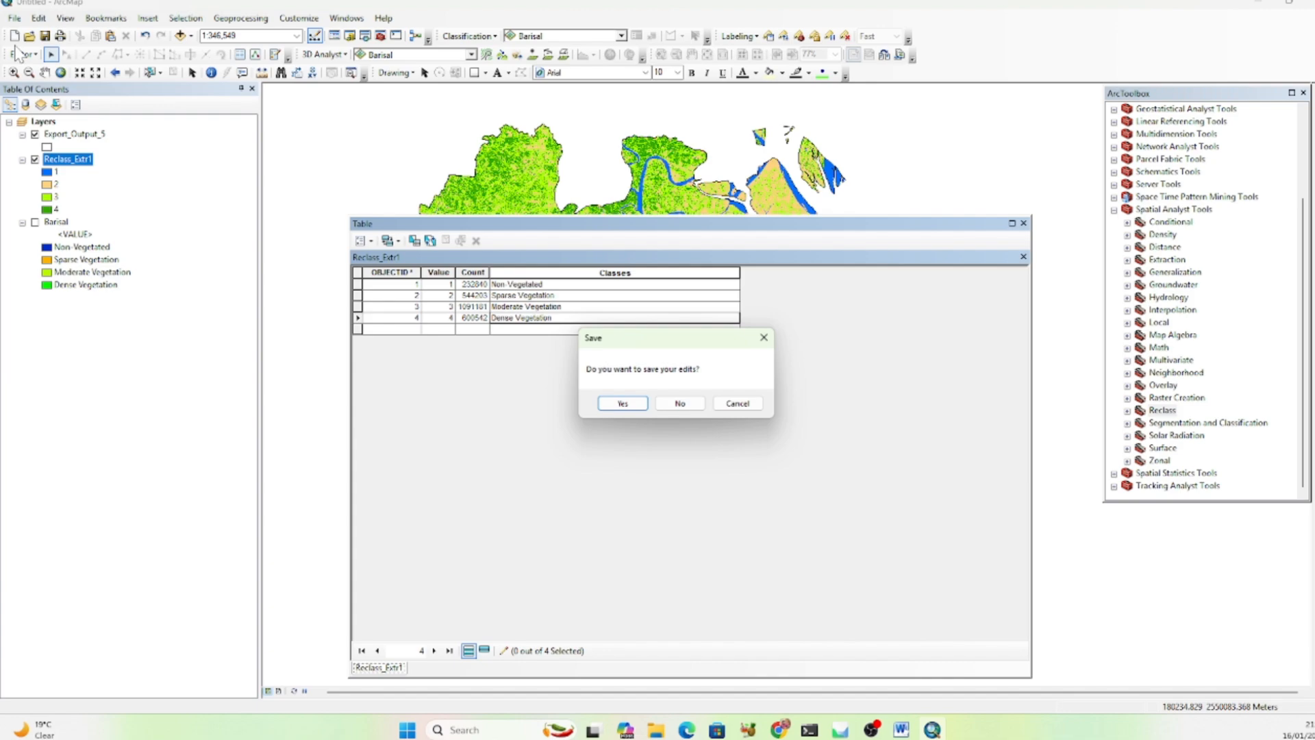
pyautogui.click(603, 406)
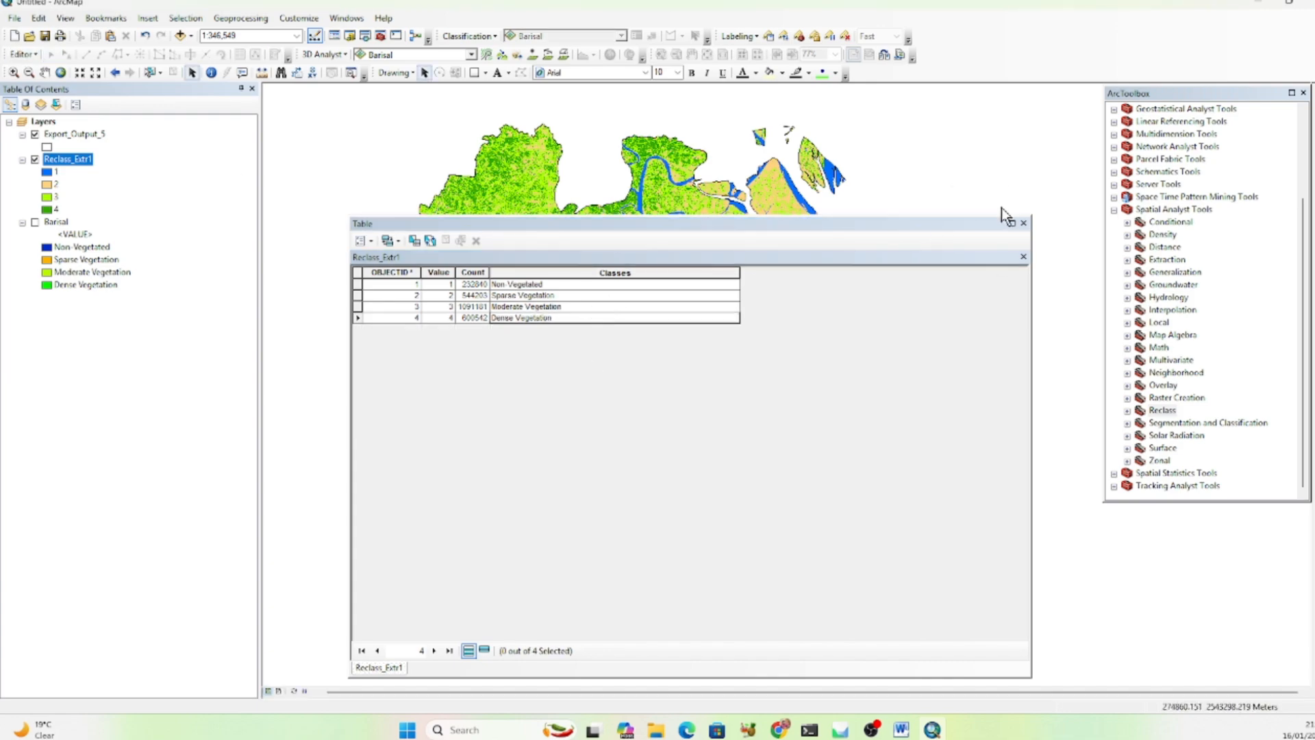
pyautogui.moveTo(617, 224); pyautogui.dragTo(595, 145)
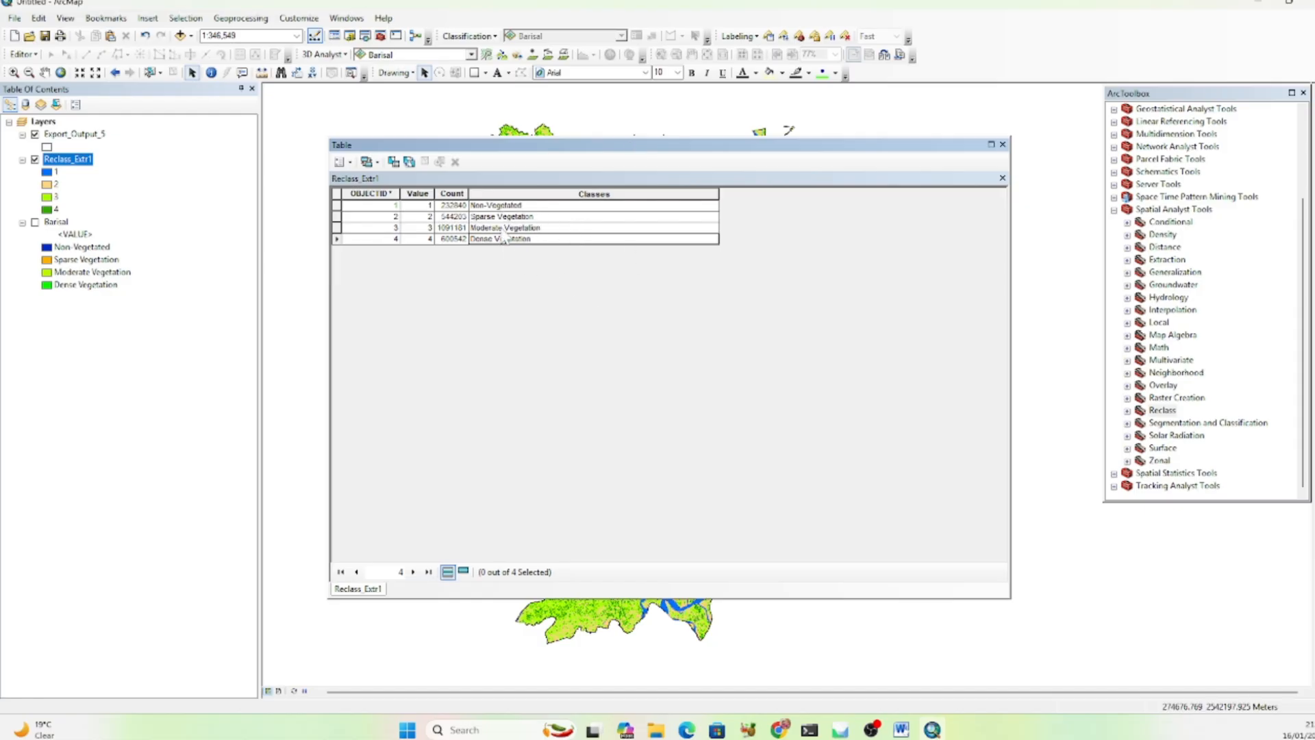
pyautogui.click(350, 163)
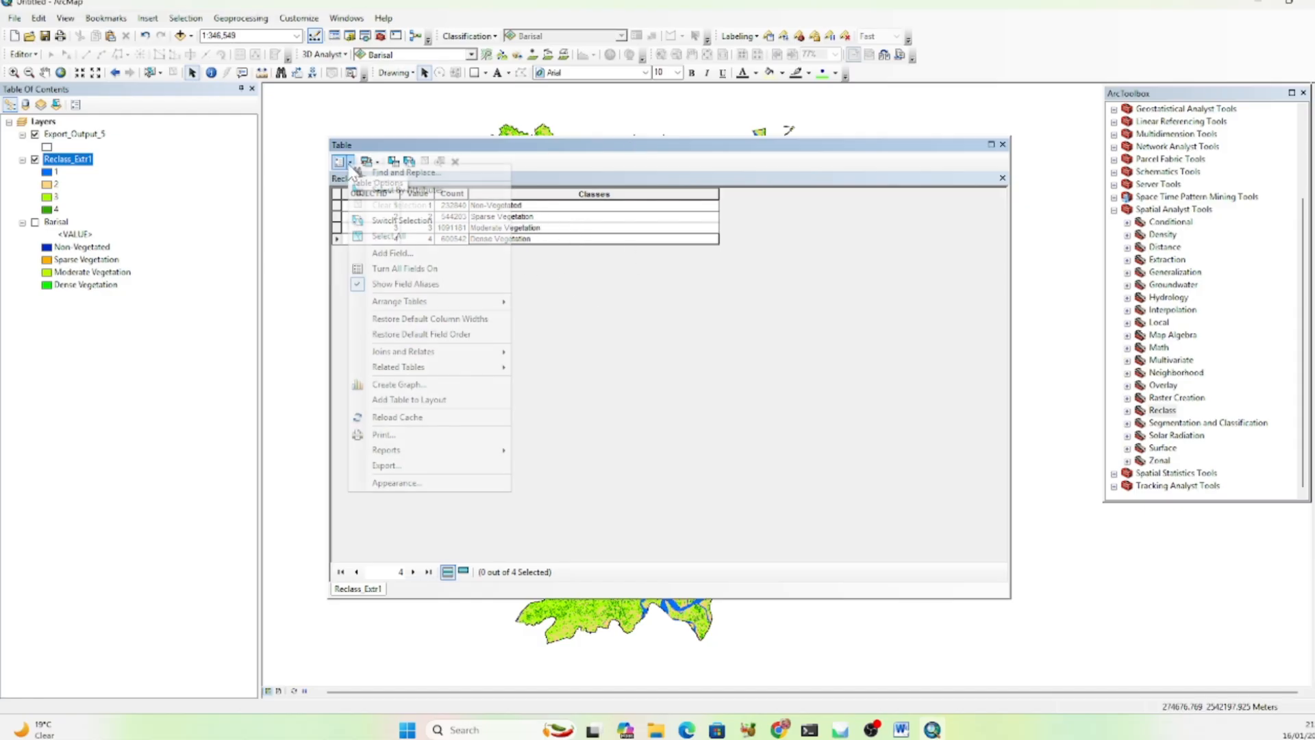
pyautogui.click(595, 168)
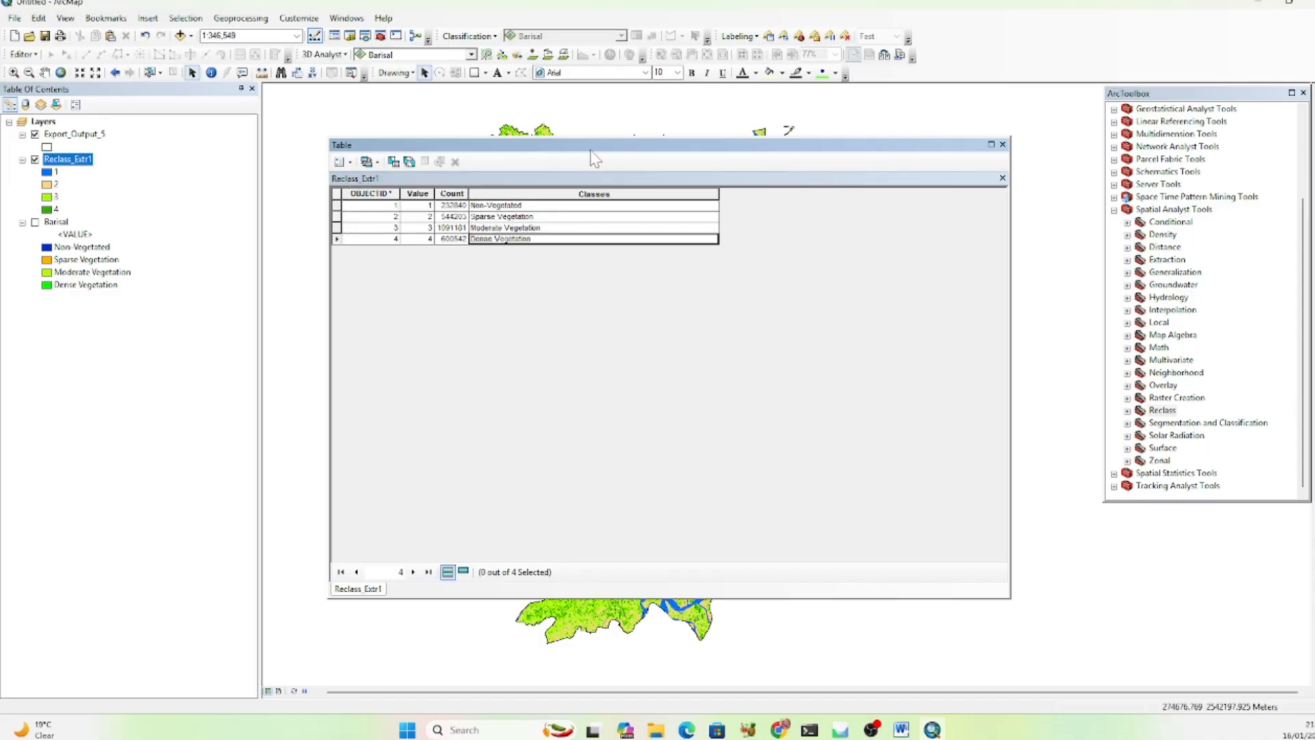
# Close the attribute table and convert the Reclass_Extr1 raster to polygons with Raster to Polygon, using the Classes field.
pyautogui.click(1002, 145)
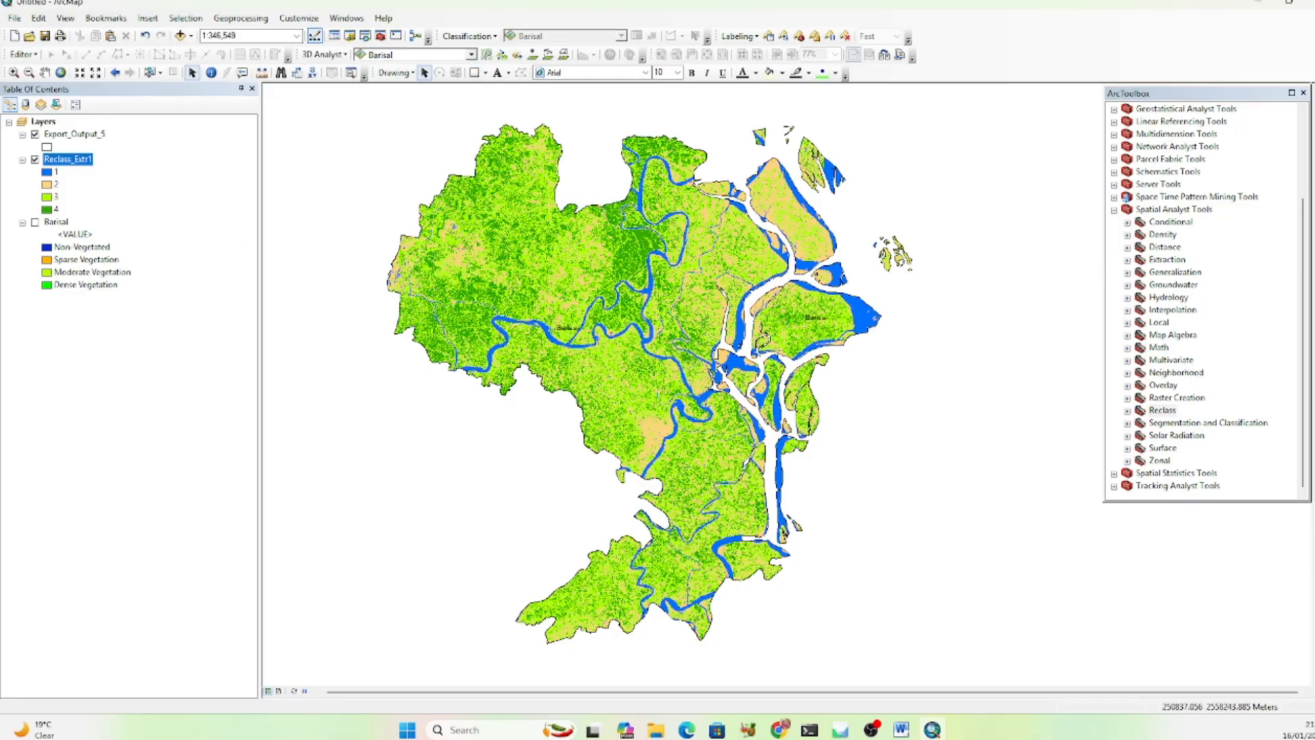
pyautogui.click(240, 19)
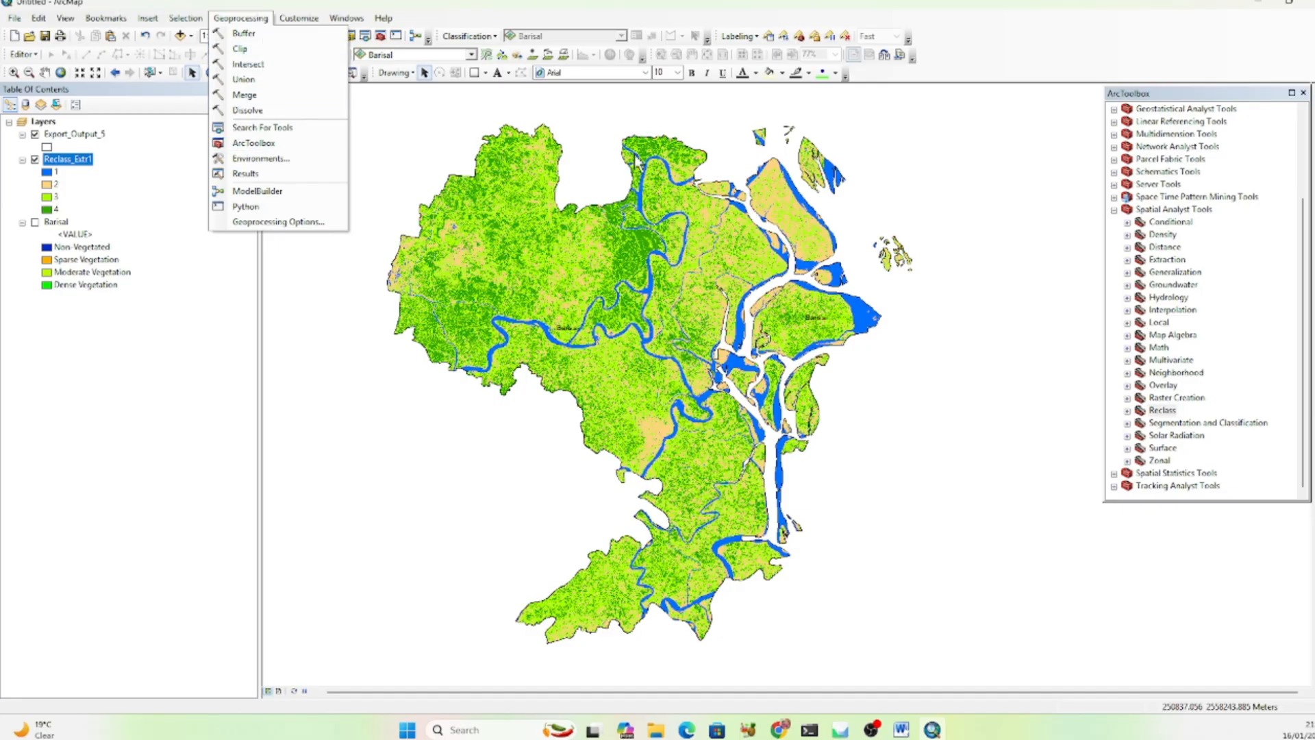
pyautogui.doubleClick(1139, 210)
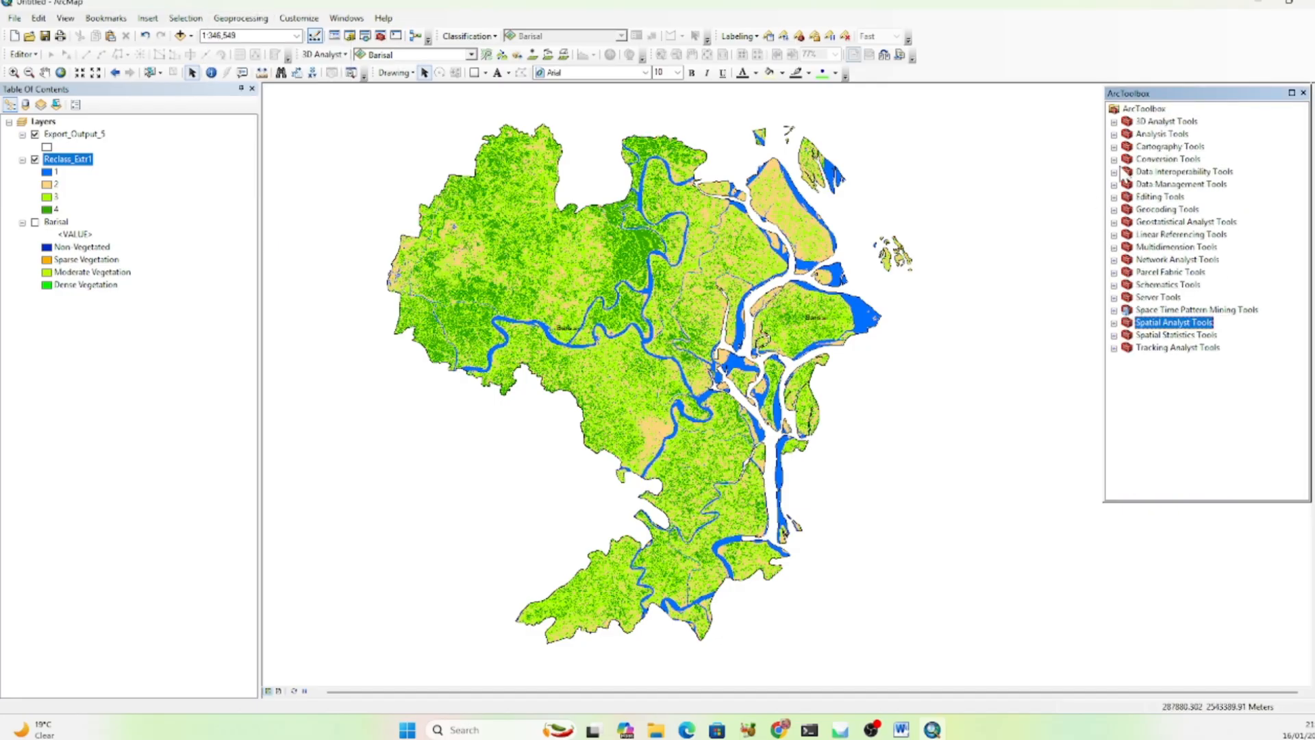
pyautogui.click(1115, 159)
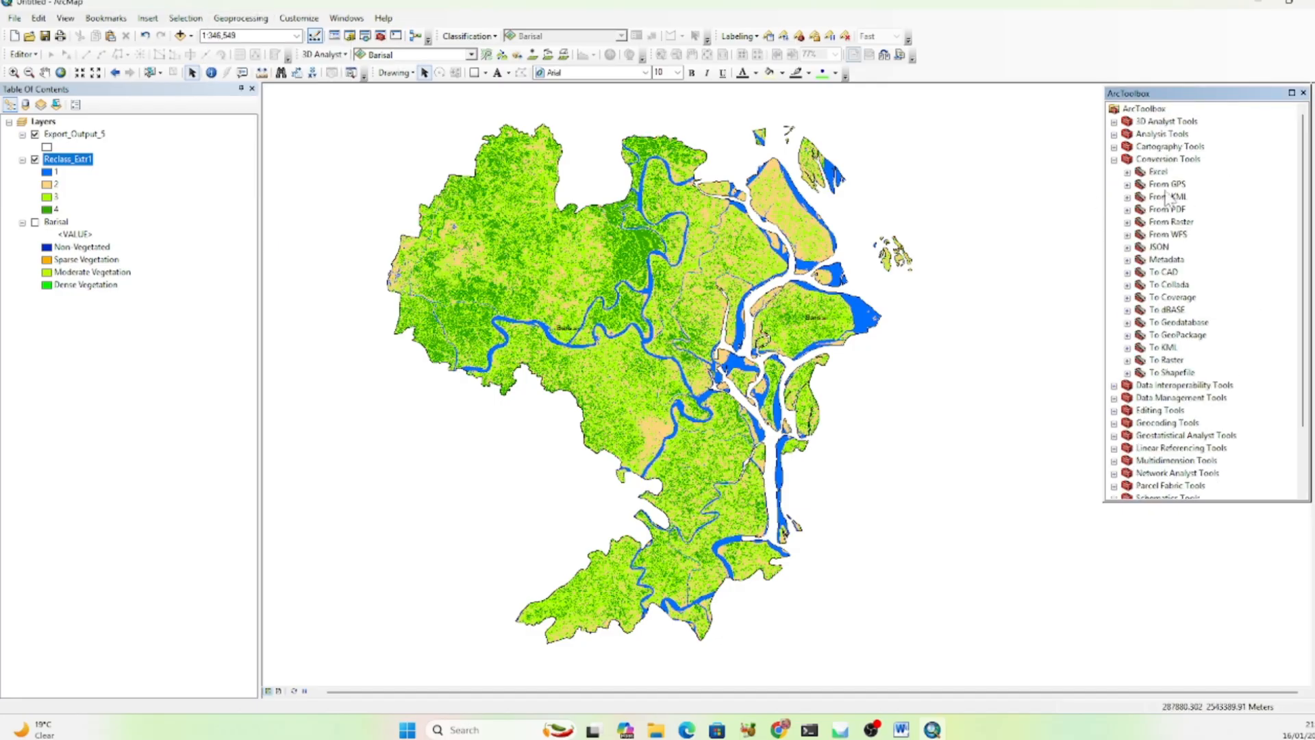
pyautogui.click(1128, 222)
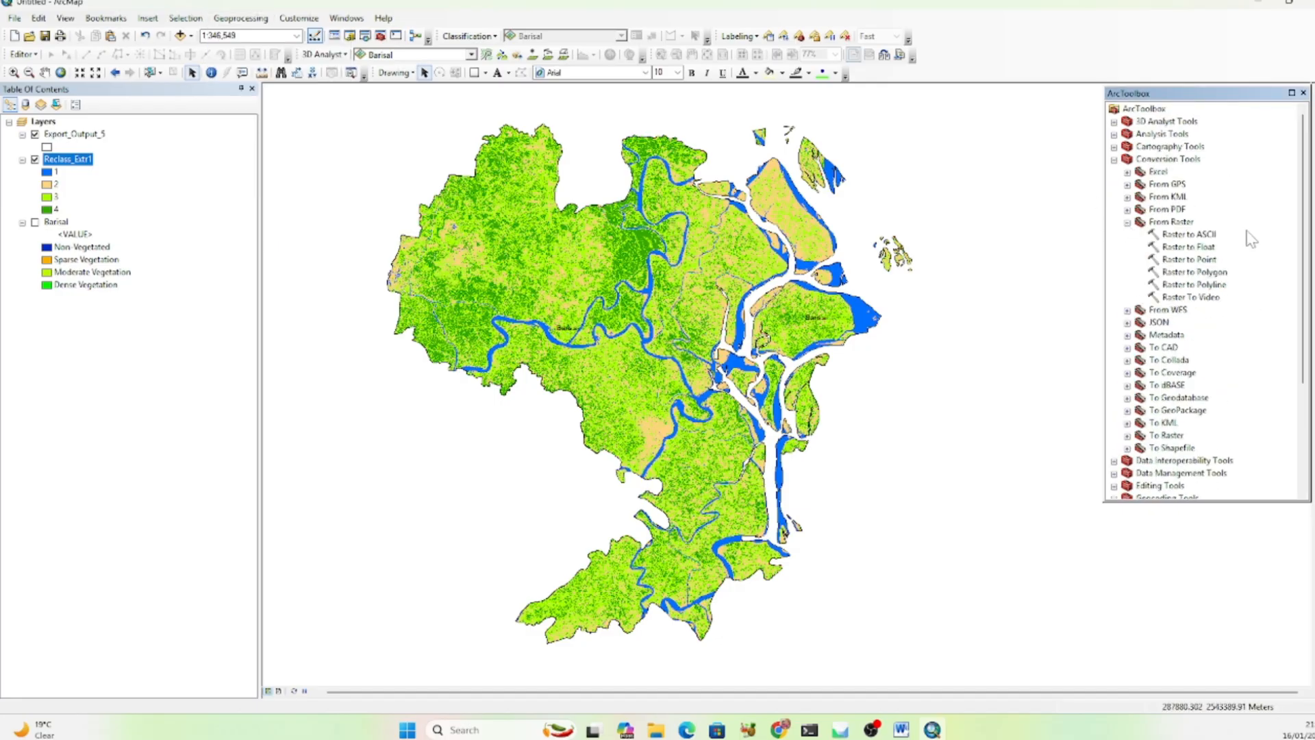
pyautogui.doubleClick(1194, 273)
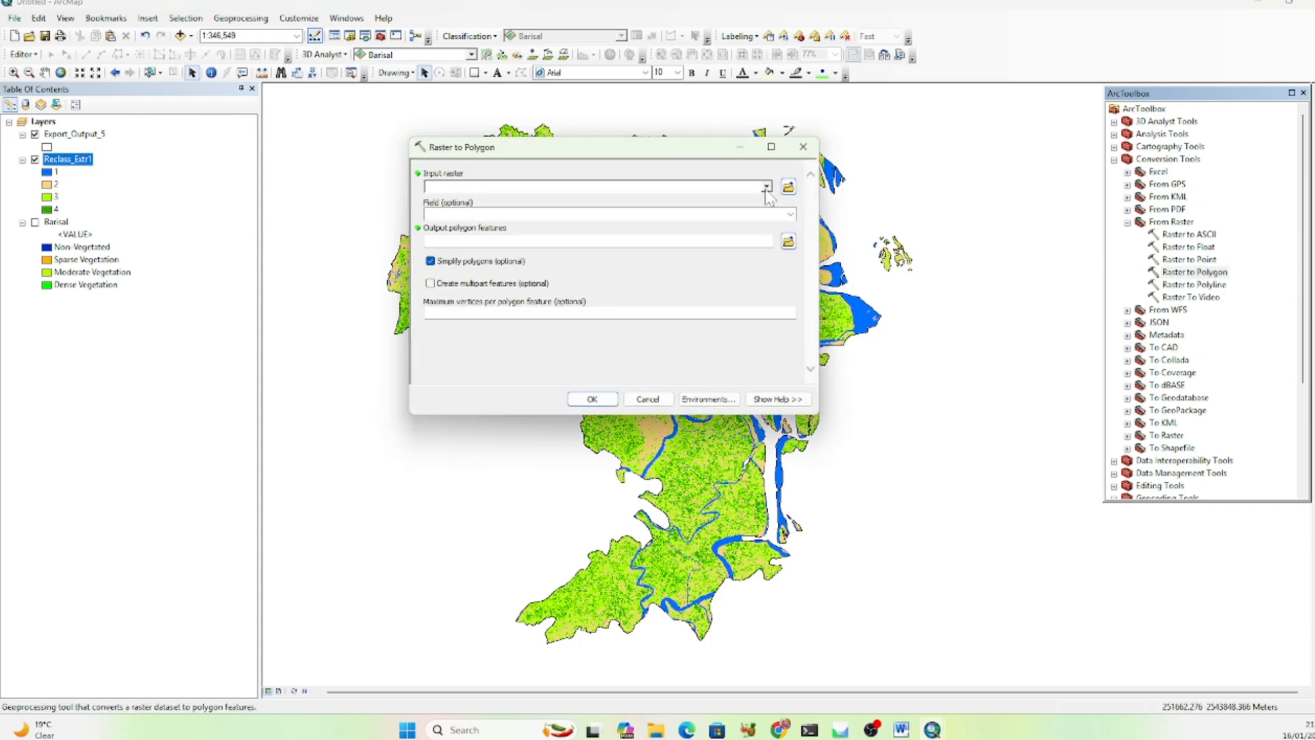
pyautogui.click(768, 187)
pyautogui.click(470, 194)
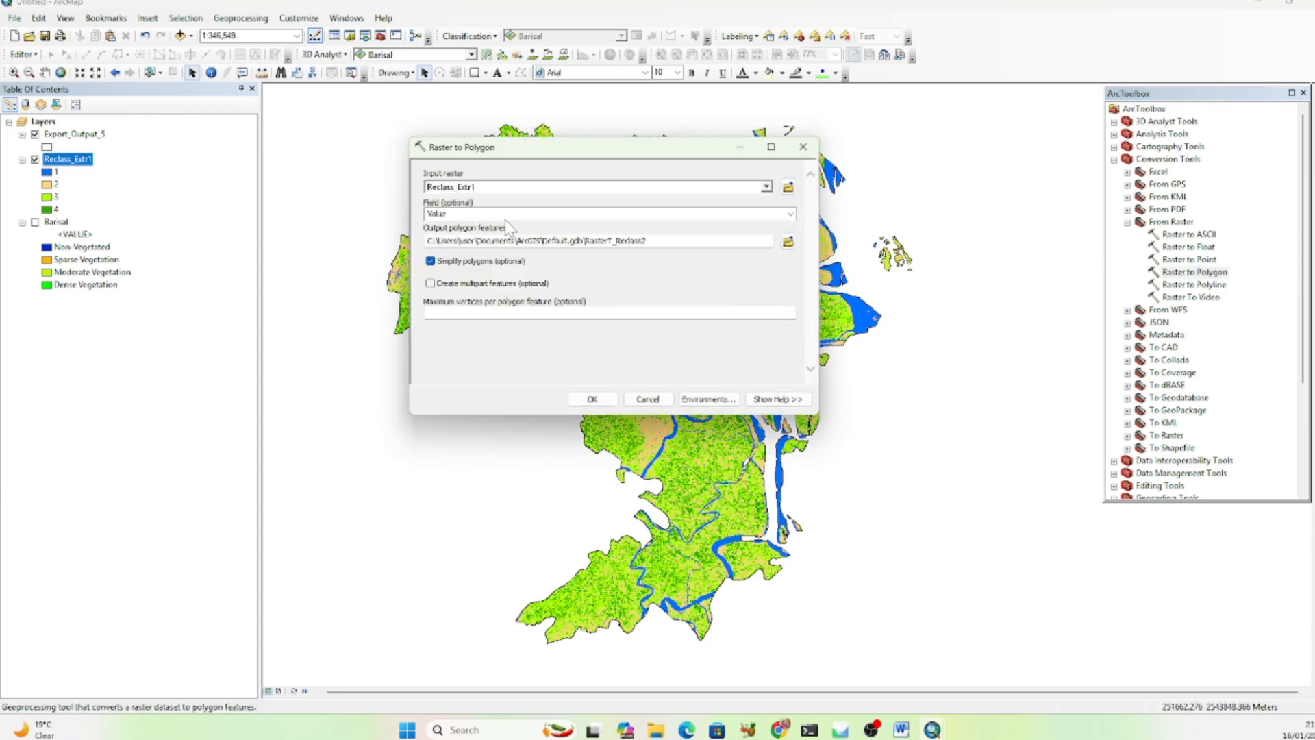
pyautogui.click(789, 215)
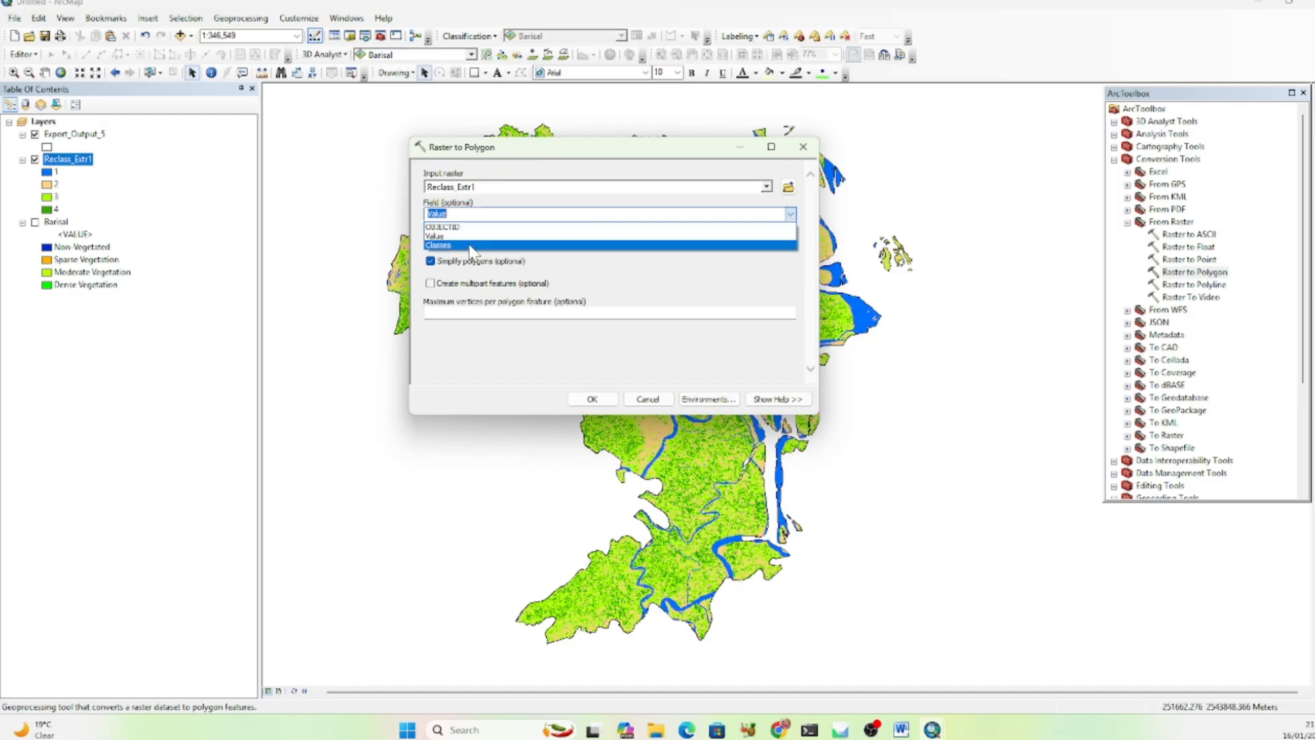
pyautogui.click(469, 248)
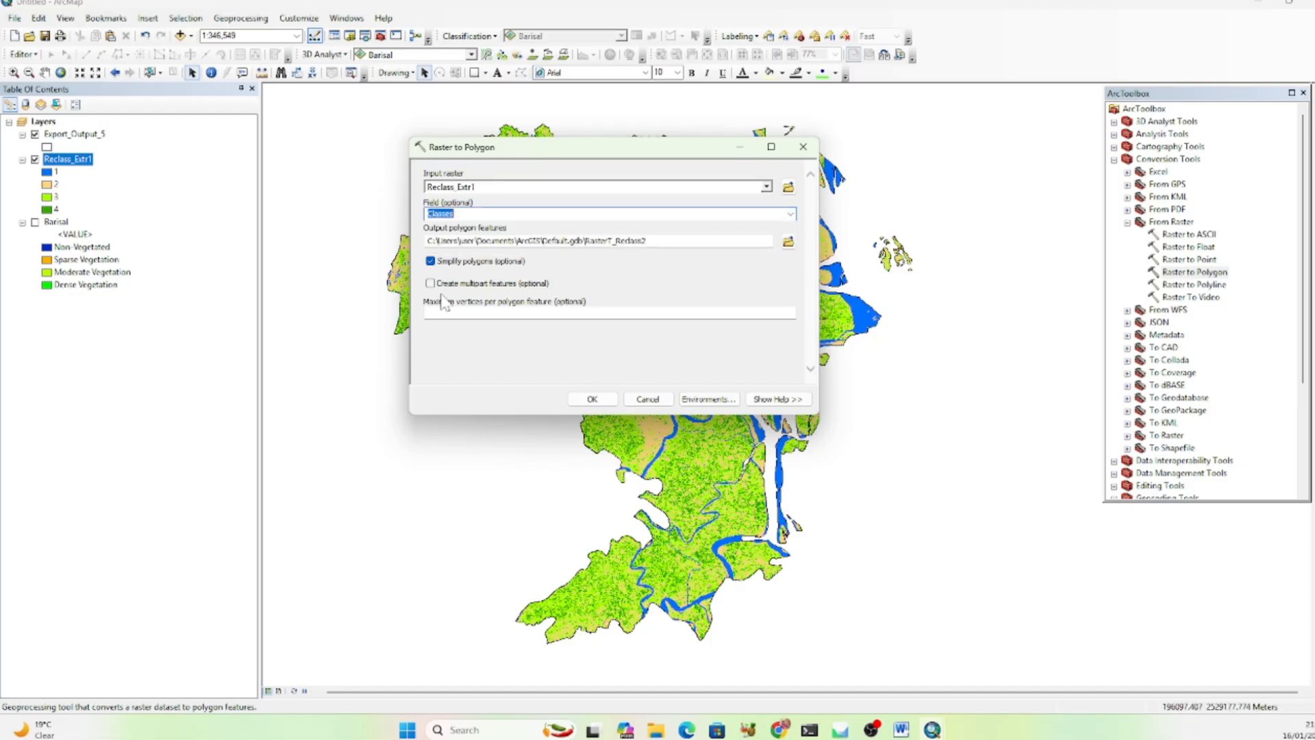
pyautogui.click(594, 402)
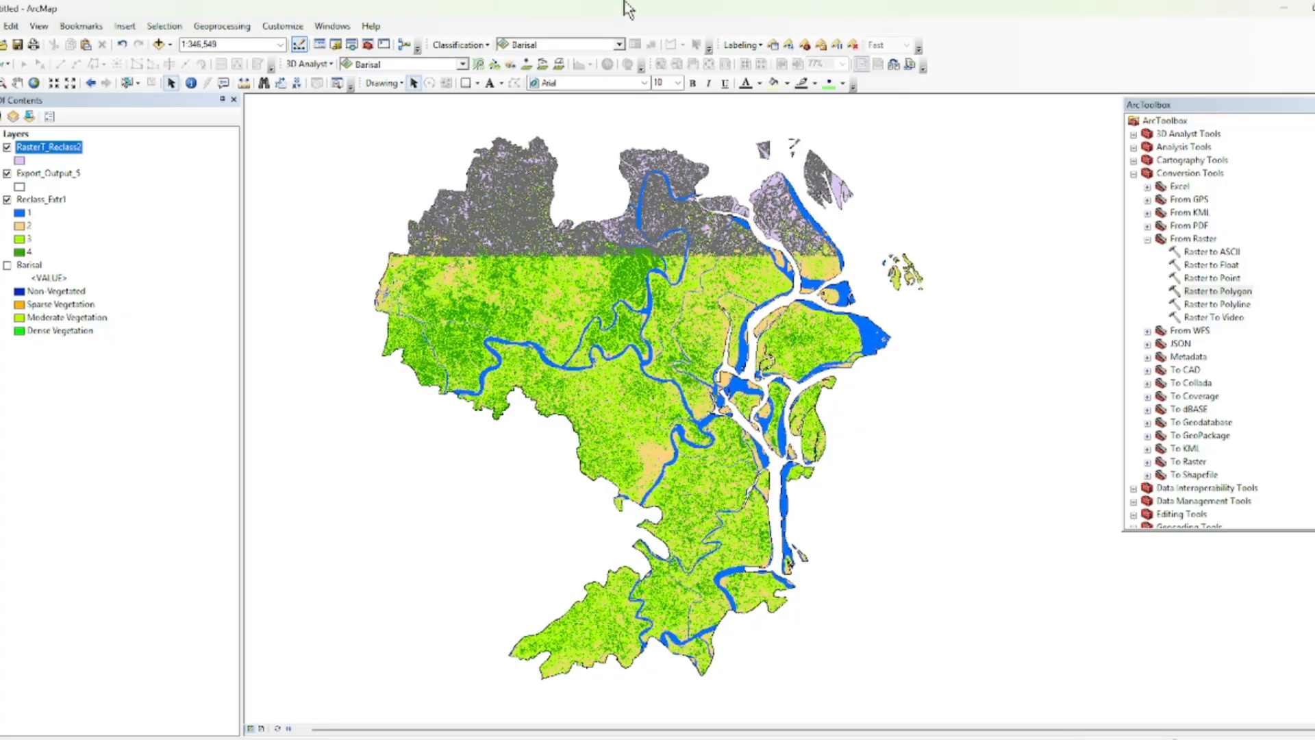
# Hide the Export_Output_5 layer and rename the RasterT_Reclass2 polygon layer to NDVI in its layer properties.
pyautogui.click(7, 173)
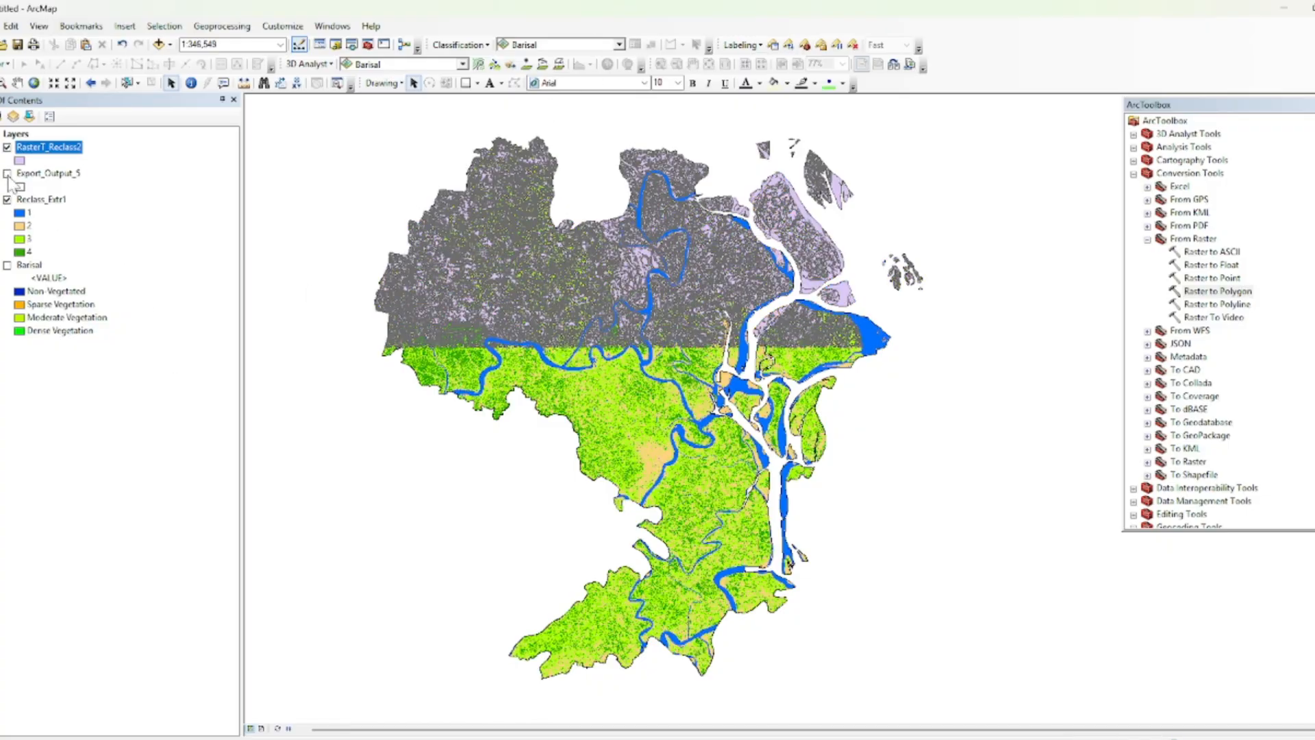
pyautogui.rightClick(65, 156)
pyautogui.click(139, 453)
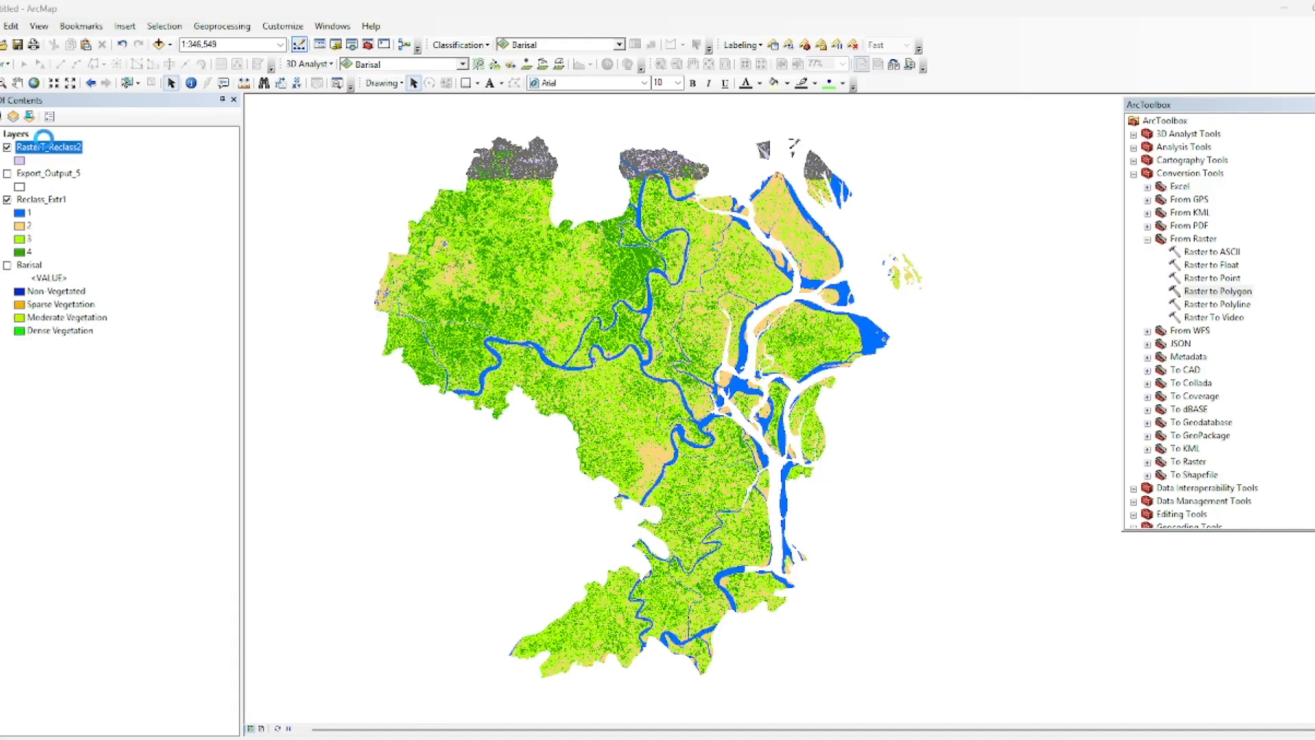
pyautogui.click(436, 206)
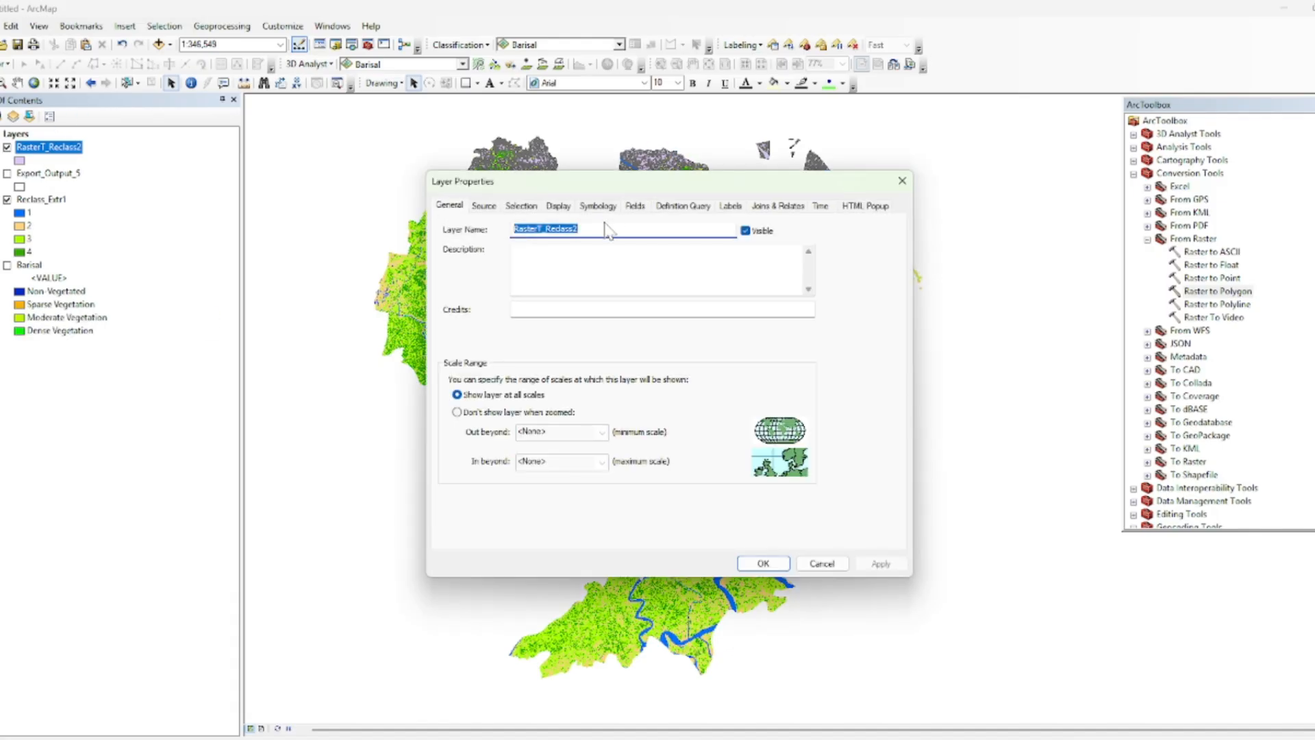
pyautogui.write('NDVI')
# Symbolize the polygon layer by unique values of Classes, adding the Dense, Moderate, Sparse Vegetation and Non-Vegetated values.
pyautogui.click(584, 207)
pyautogui.click(482, 256)
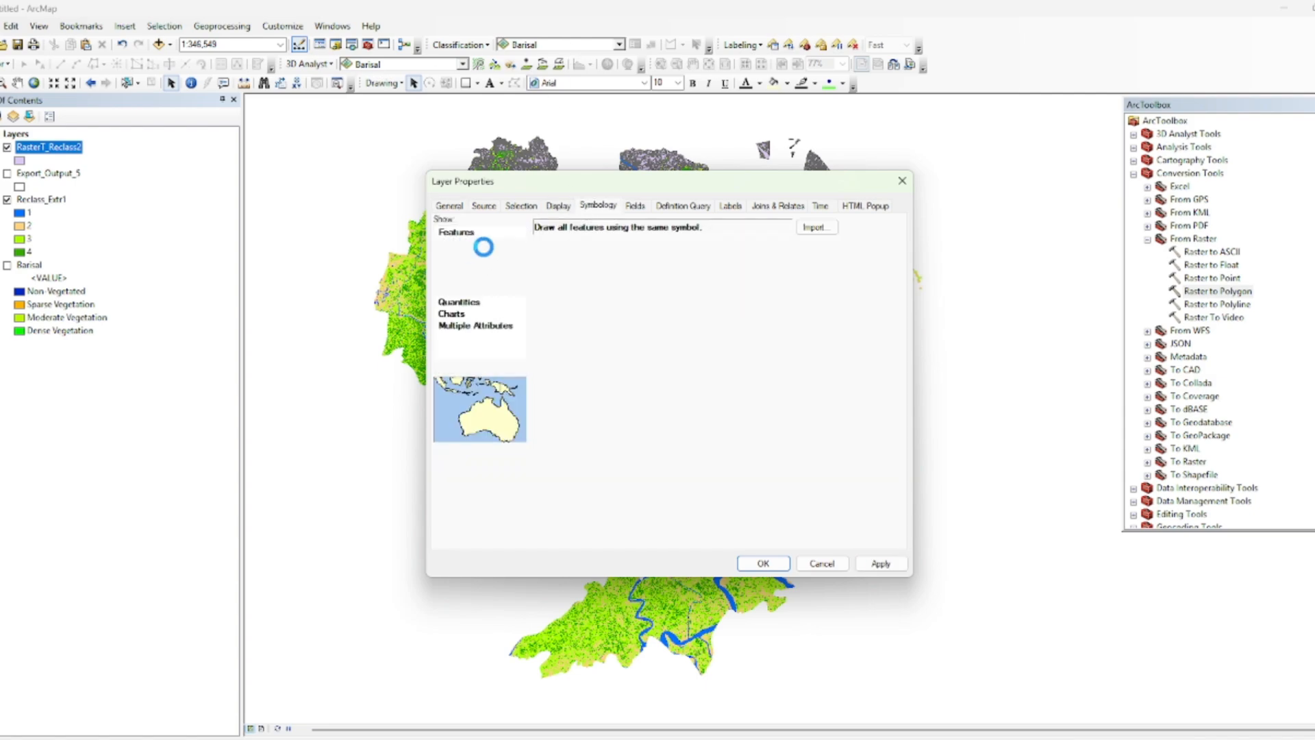
pyautogui.click(670, 260)
pyautogui.click(670, 259)
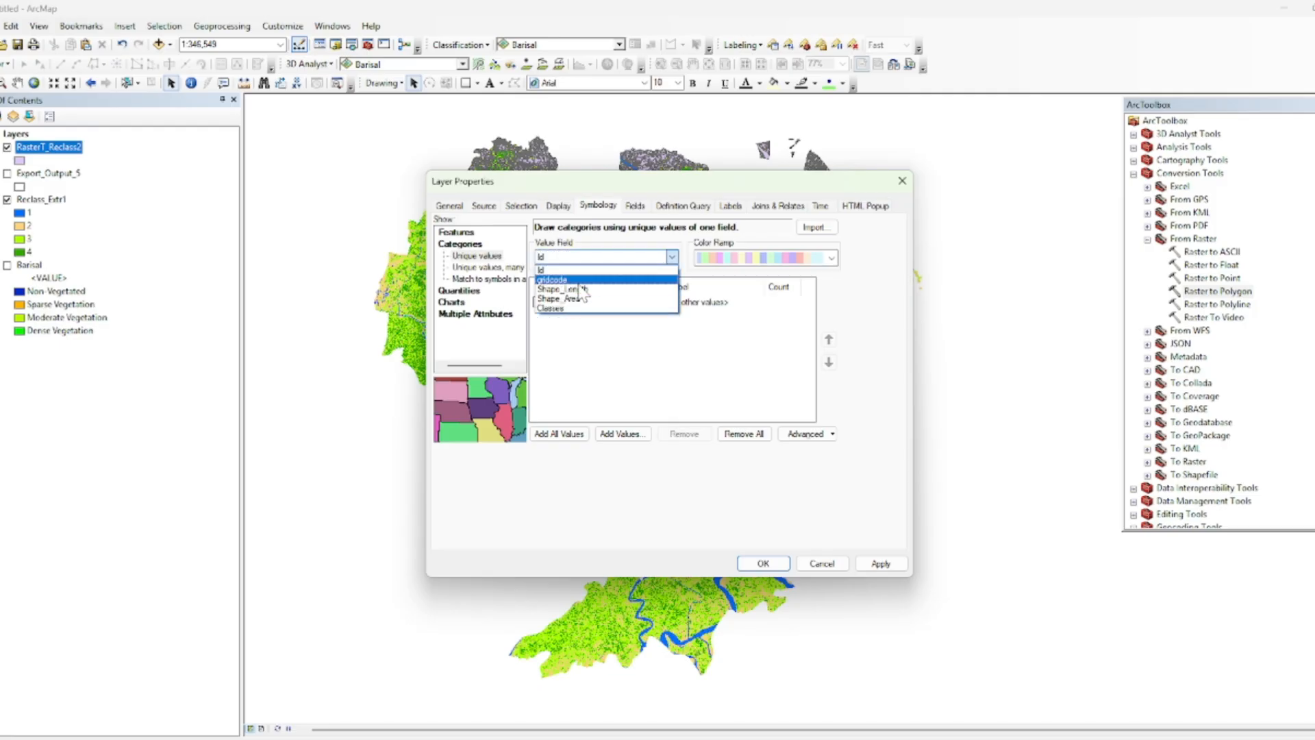
pyautogui.click(563, 303)
pyautogui.click(602, 435)
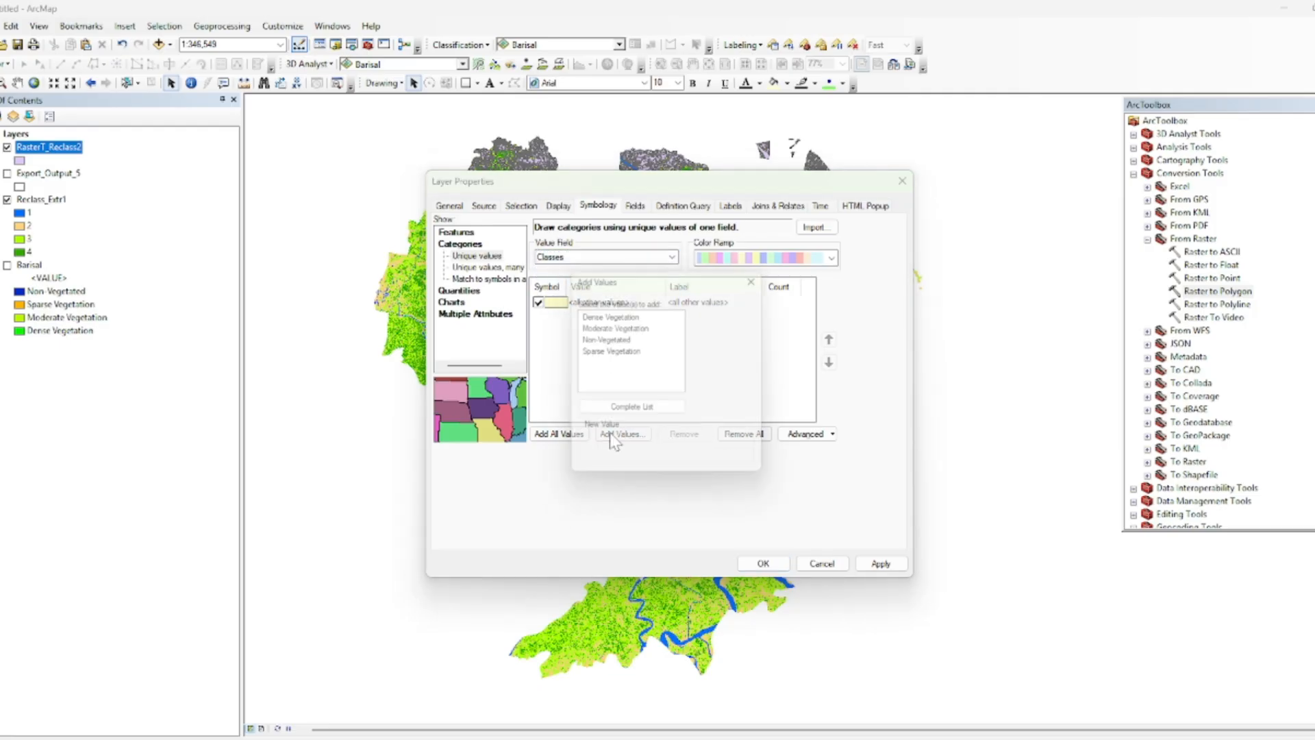
pyautogui.moveTo(633, 383); pyautogui.dragTo(610, 314)
pyautogui.click(737, 306)
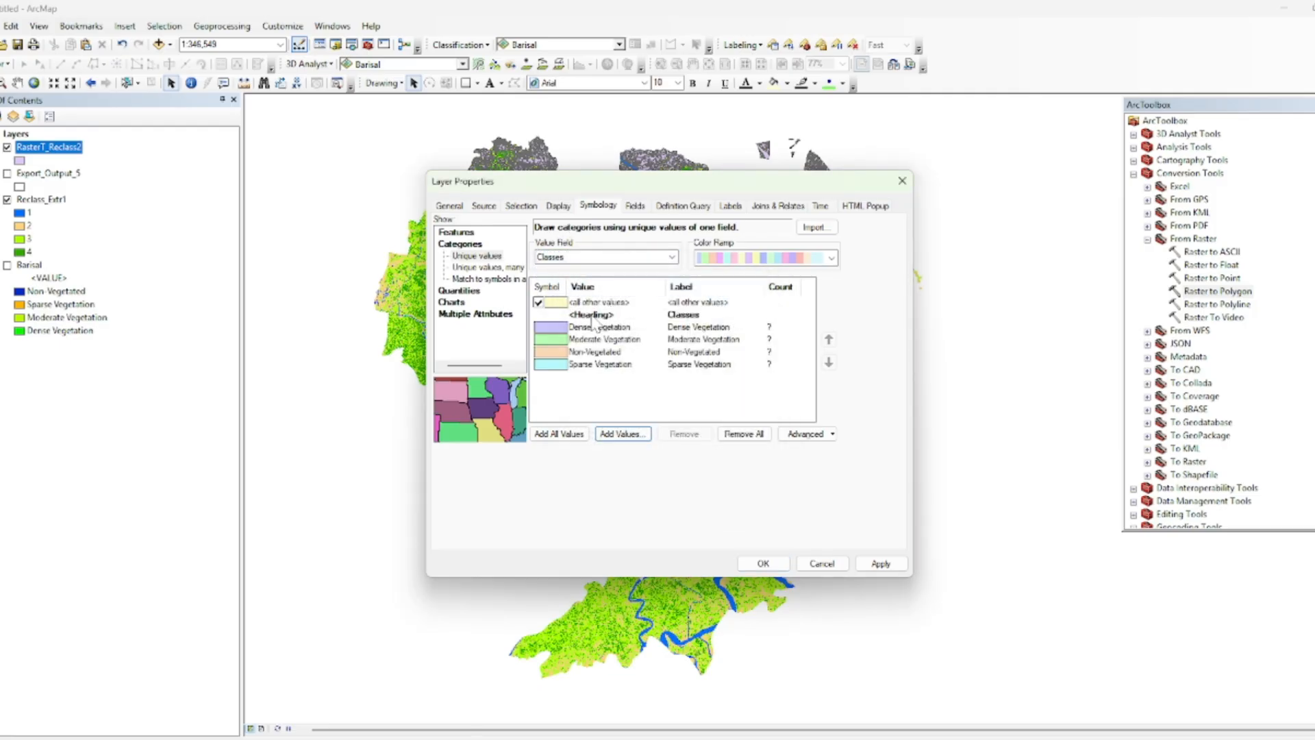
# Give the Dense Vegetation class symbol a dark green fill and no outline color.
pyautogui.doubleClick(556, 327)
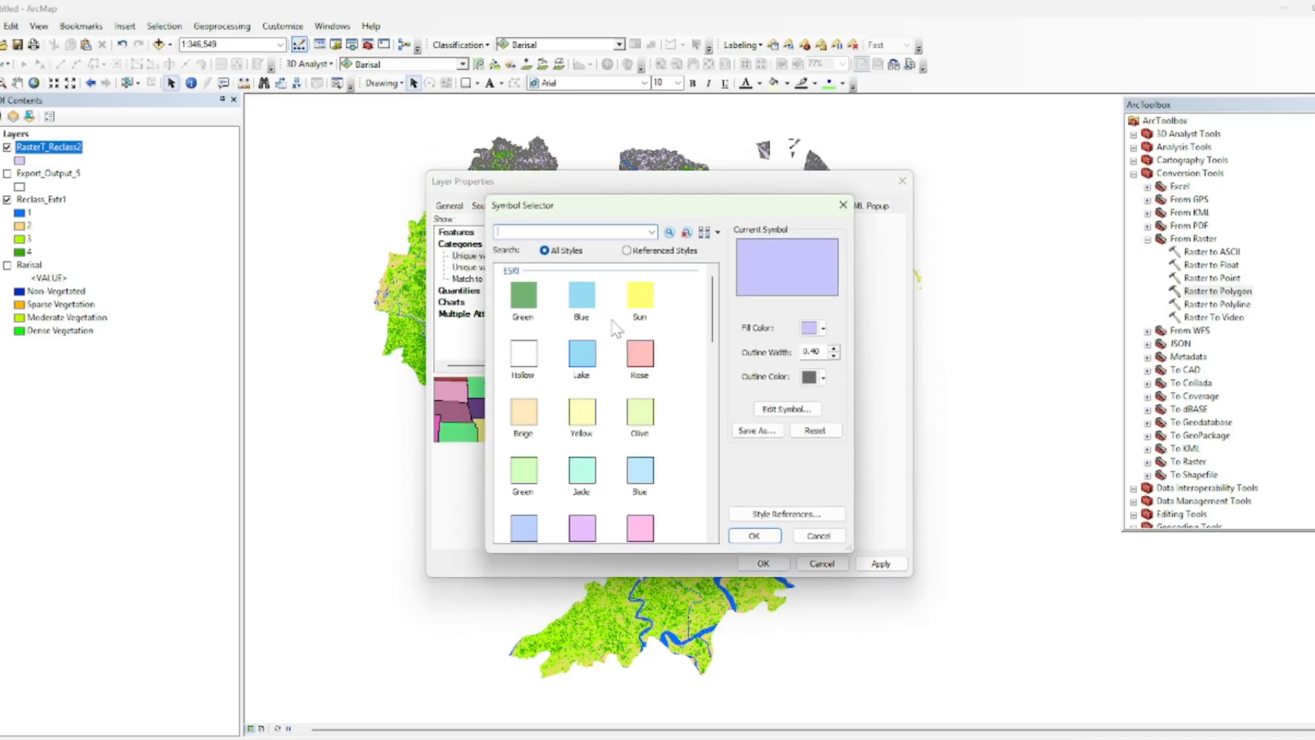
pyautogui.click(812, 328)
pyautogui.click(874, 431)
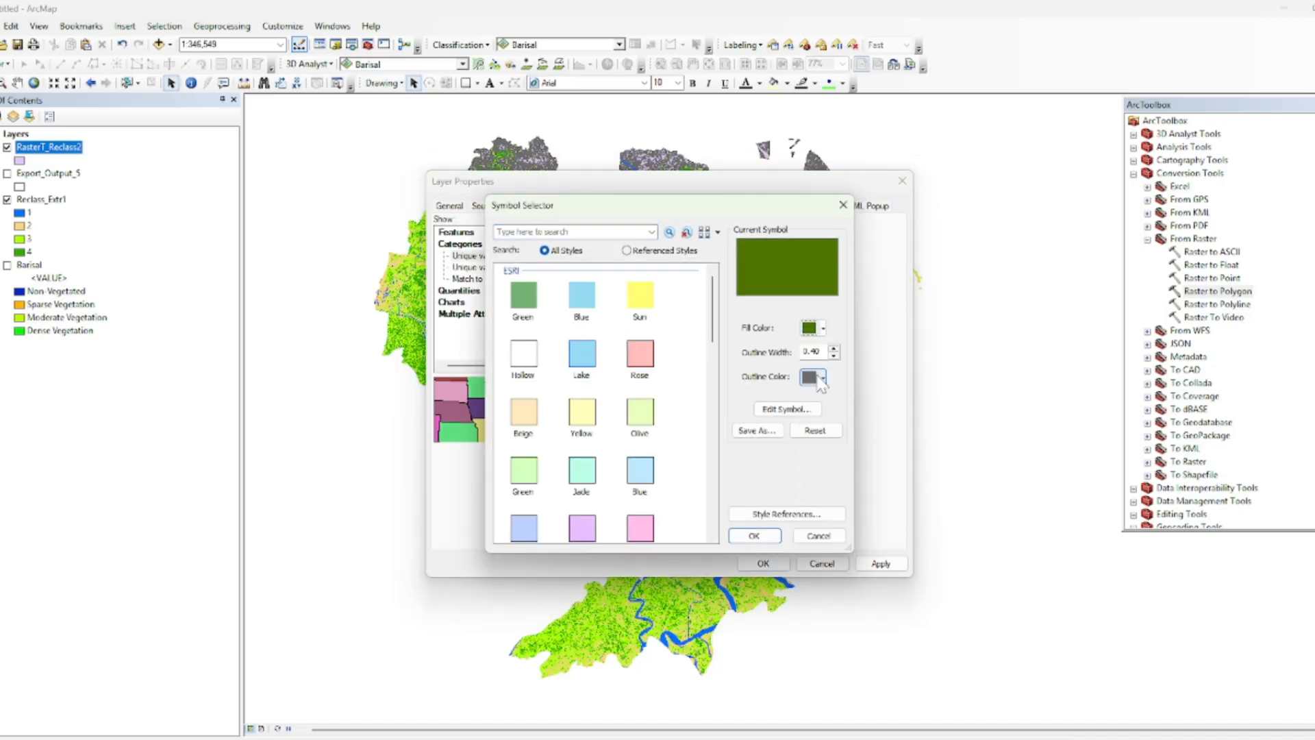
pyautogui.click(814, 377)
pyautogui.click(838, 395)
pyautogui.click(753, 536)
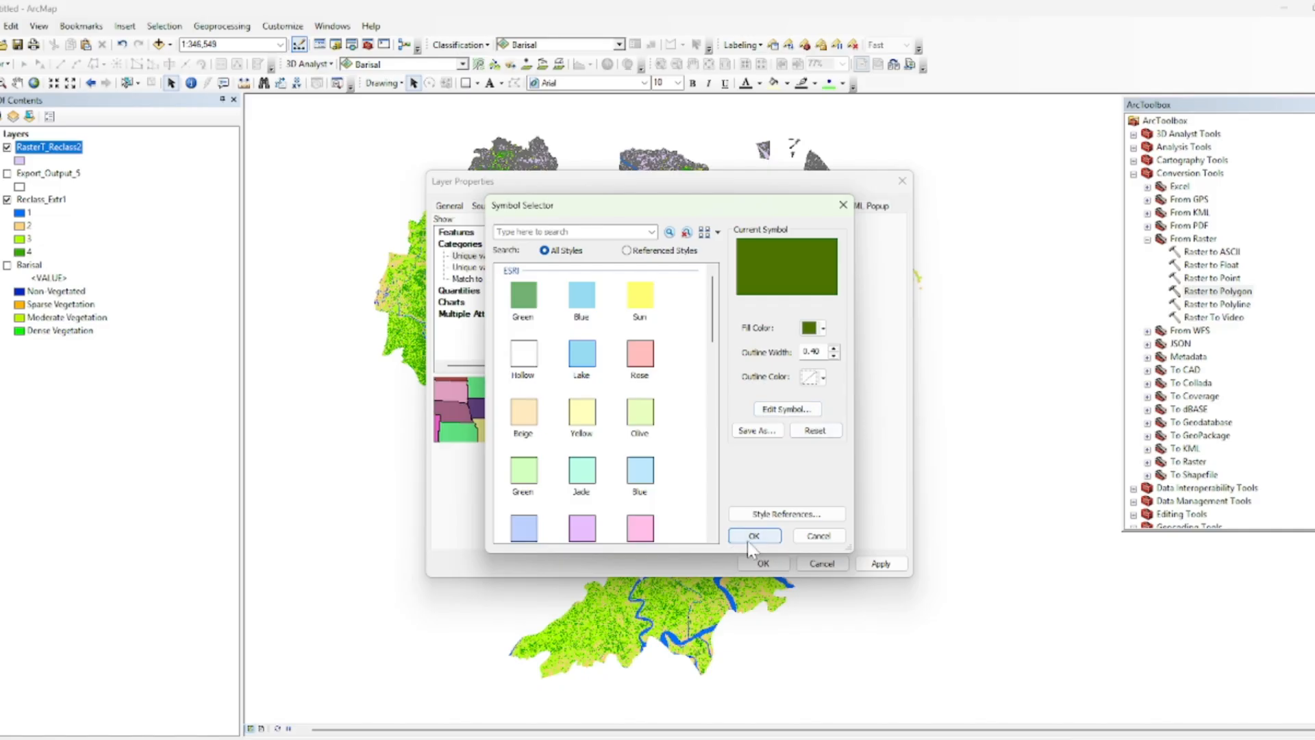
# Open the Moderate Vegetation class symbol for editing.
pyautogui.doubleClick(550, 339)
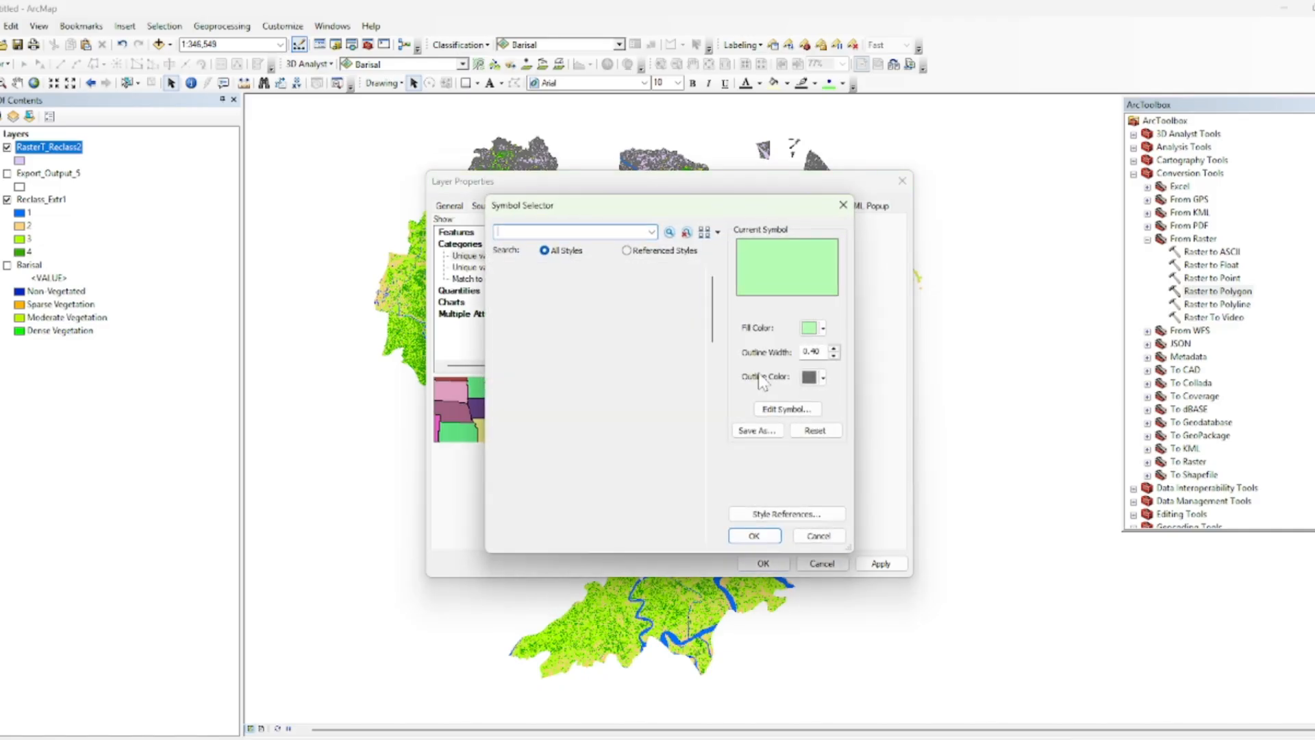
# Give the Moderate Vegetation class symbol a bright green fill with no outline color.
pyautogui.click(821, 330)
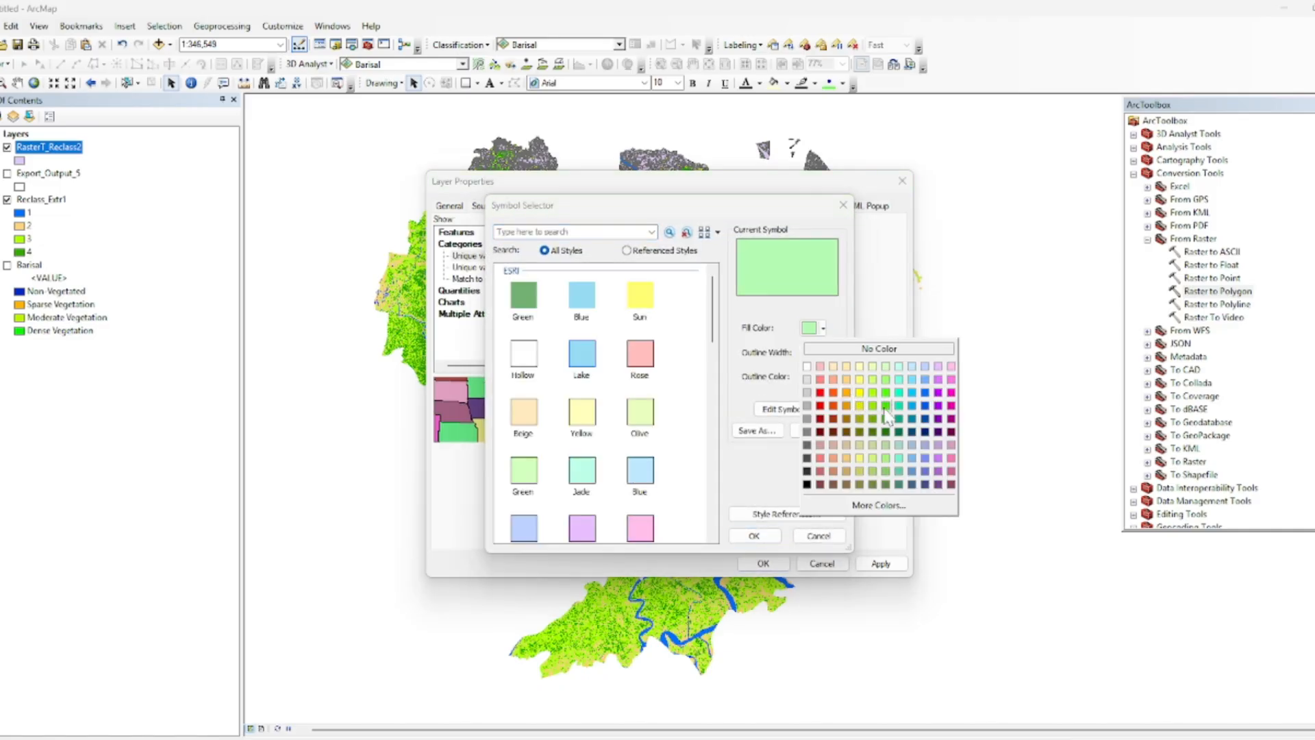
pyautogui.click(887, 415)
pyautogui.click(822, 378)
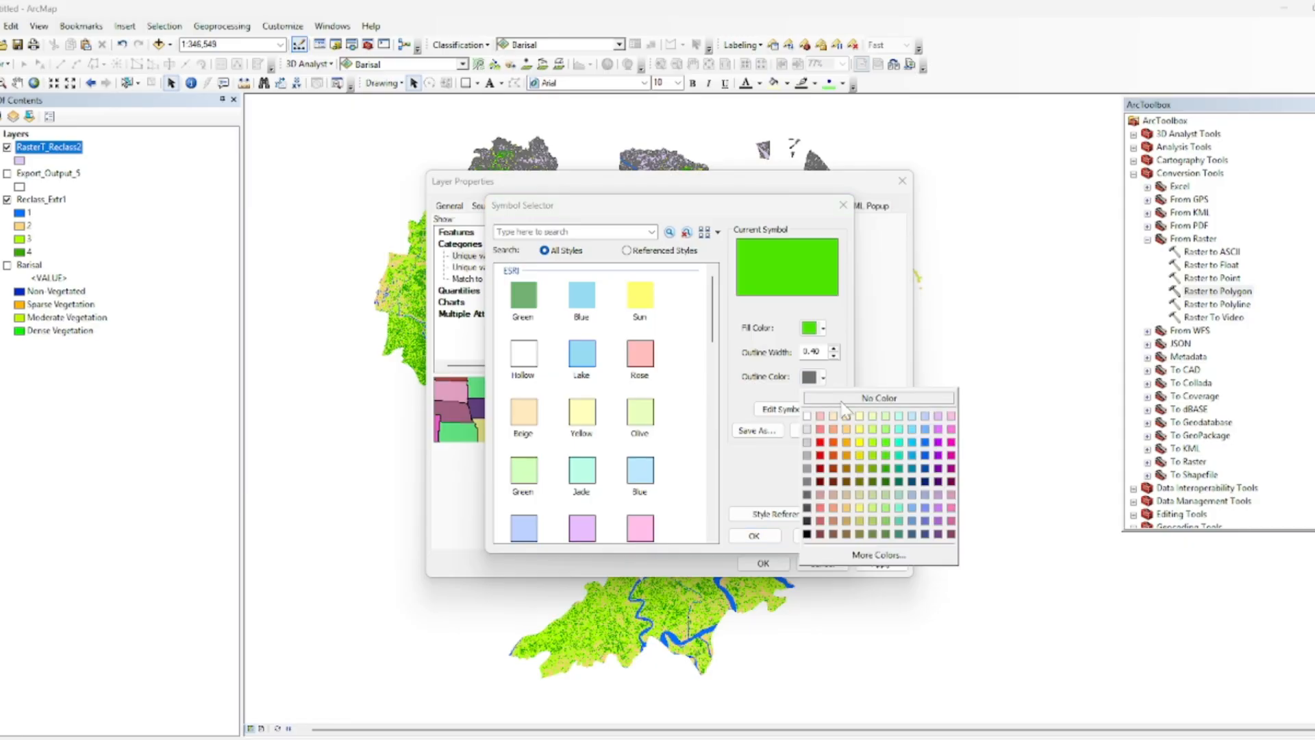
pyautogui.click(839, 396)
pyautogui.click(768, 538)
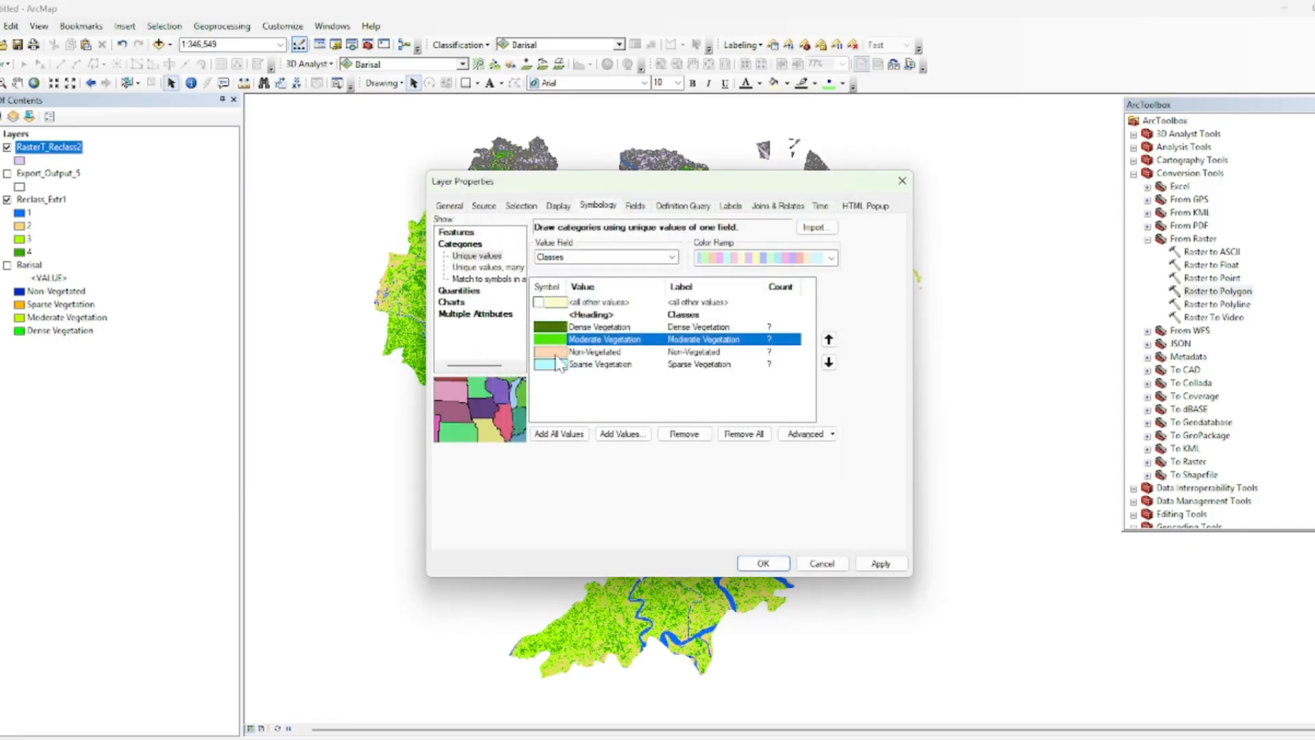
# Give the Non-Vegetated class symbol a medium blue fill with no outline color.
pyautogui.doubleClick(556, 354)
pyautogui.click(822, 328)
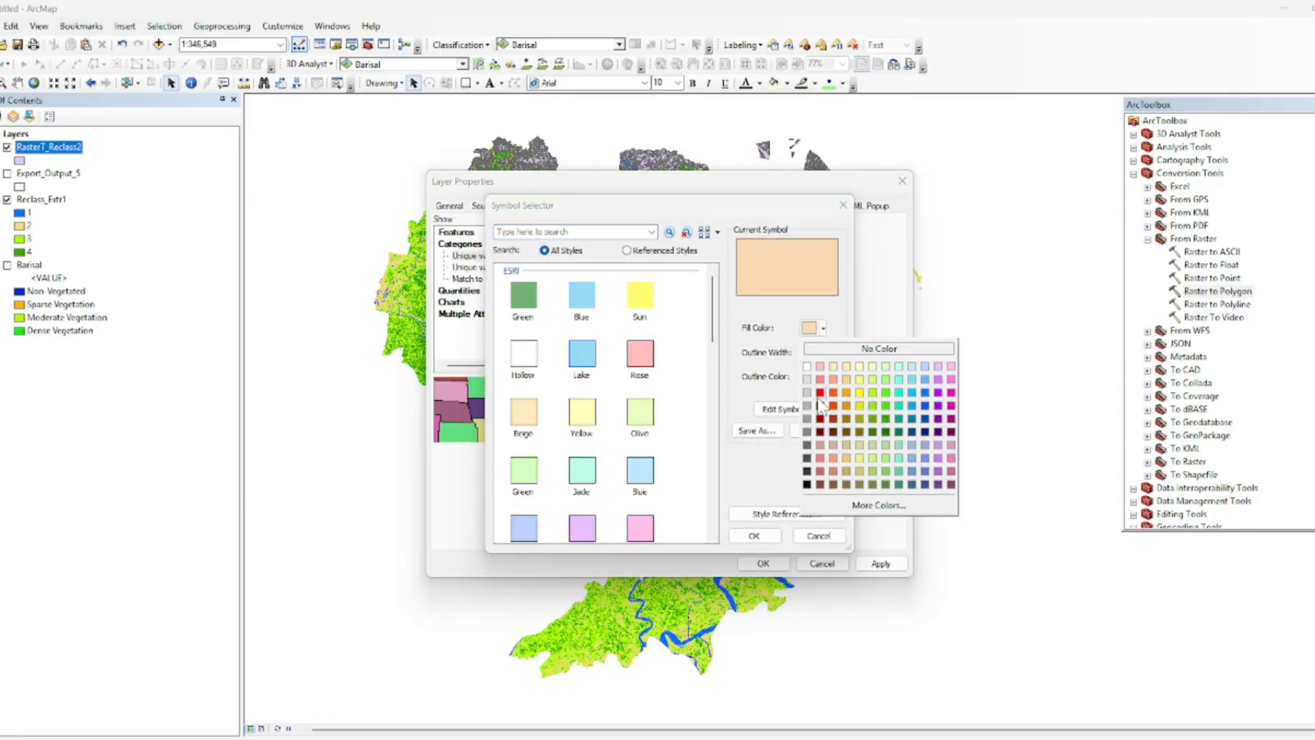
pyautogui.click(828, 408)
pyautogui.click(823, 378)
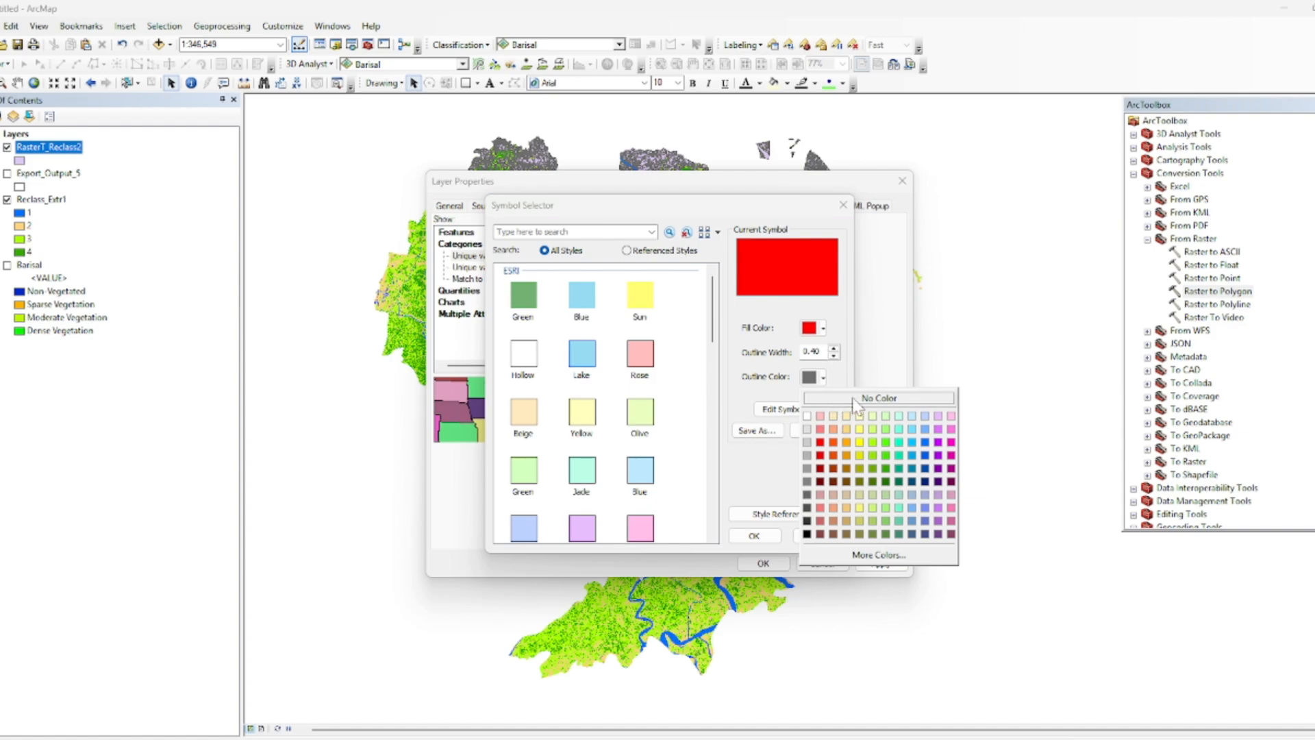
pyautogui.click(849, 398)
pyautogui.click(823, 328)
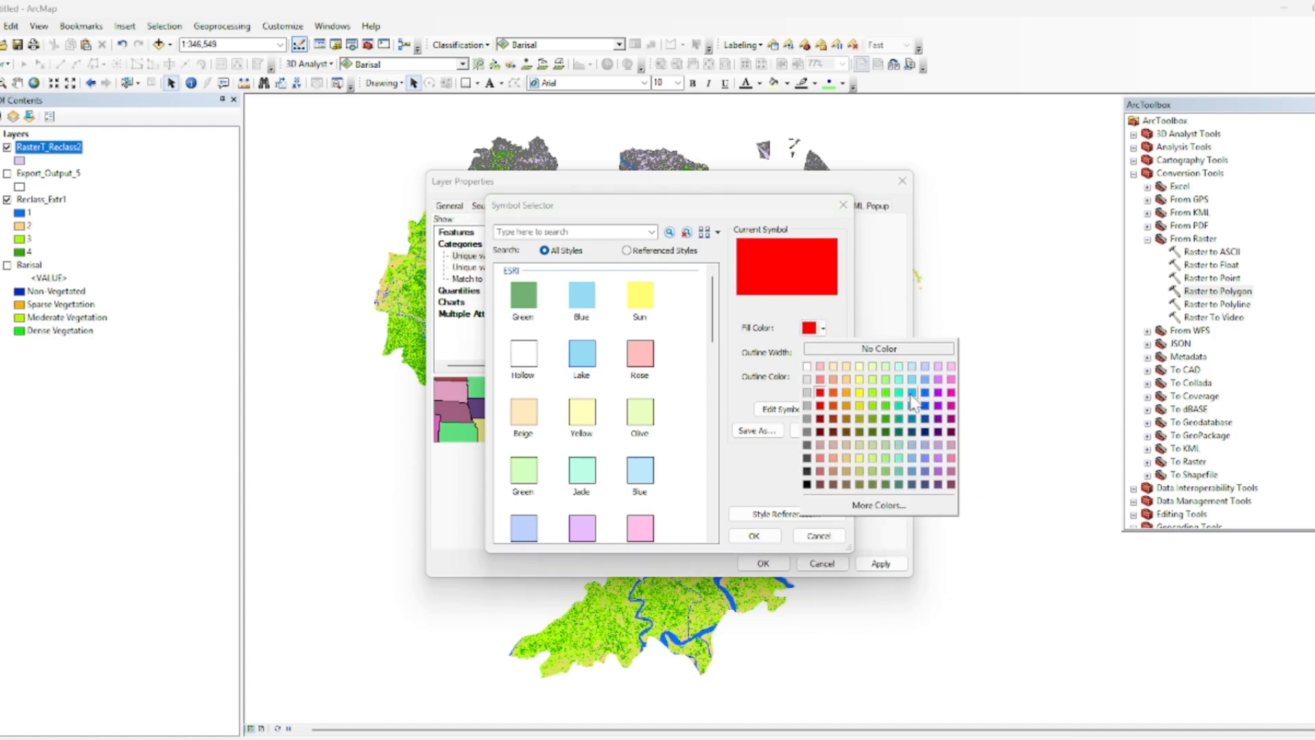
pyautogui.click(911, 401)
pyautogui.click(823, 329)
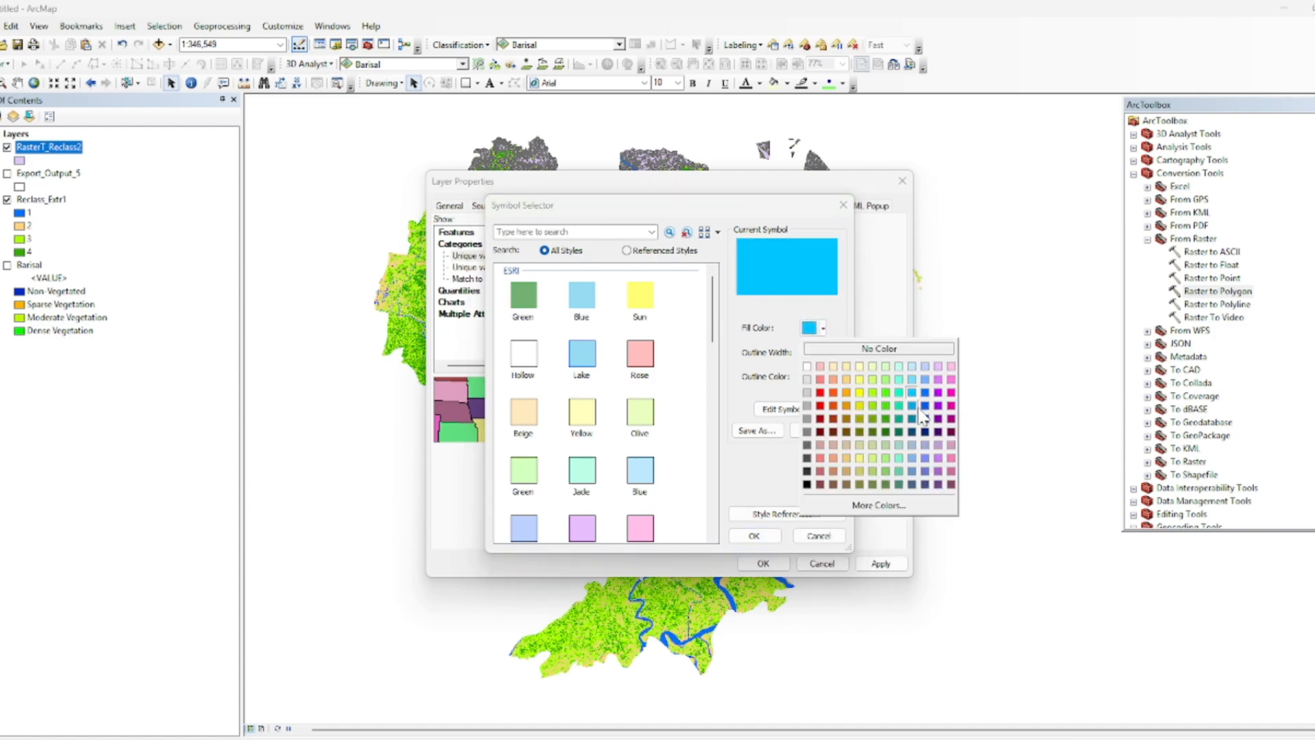
pyautogui.click(921, 405)
pyautogui.click(804, 536)
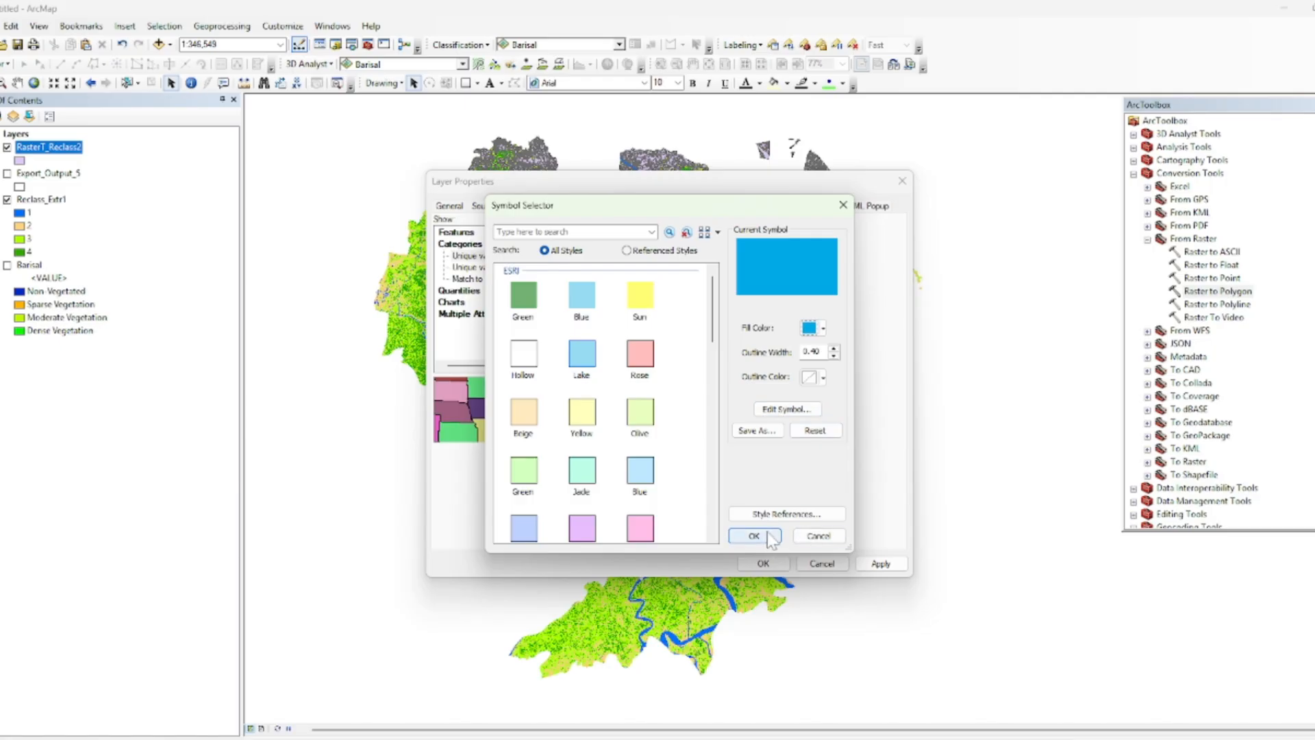
# Give the Sparse Vegetation class symbol a light yellow fill with no outline color.
pyautogui.click(546, 368)
pyautogui.doubleClick(546, 370)
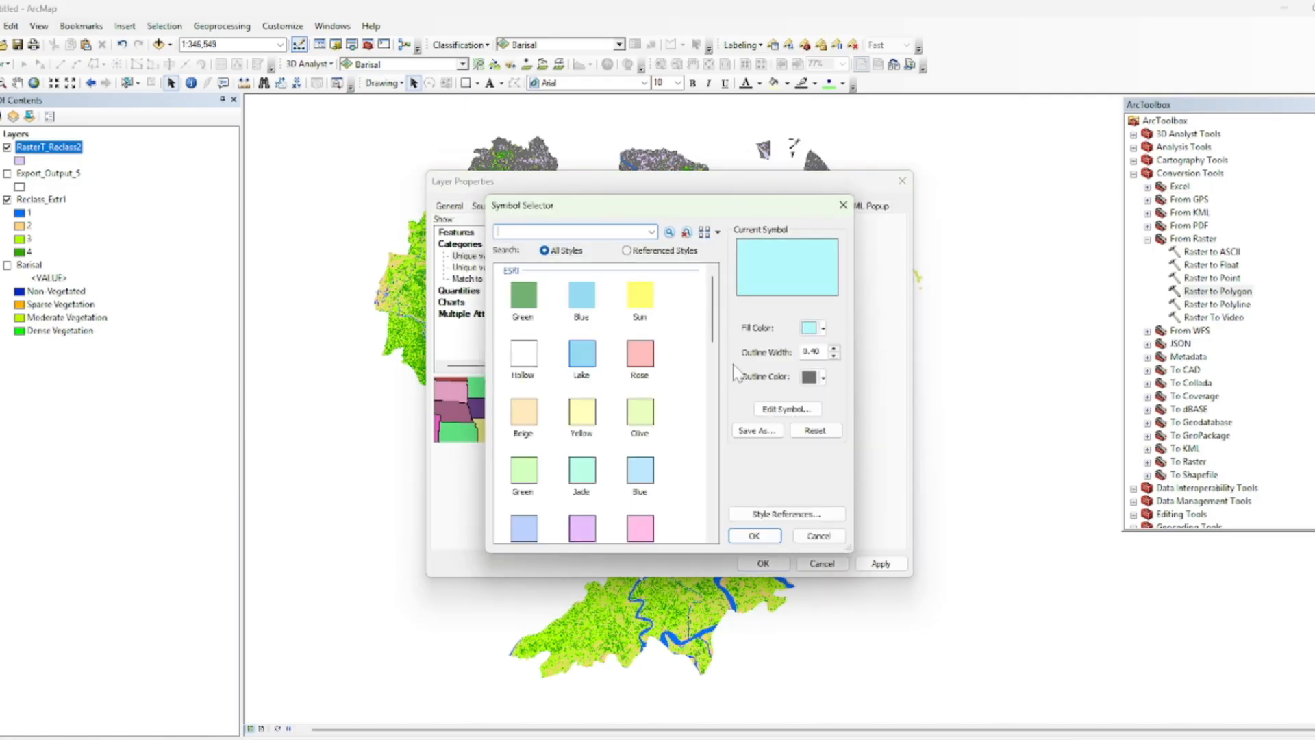
pyautogui.click(823, 328)
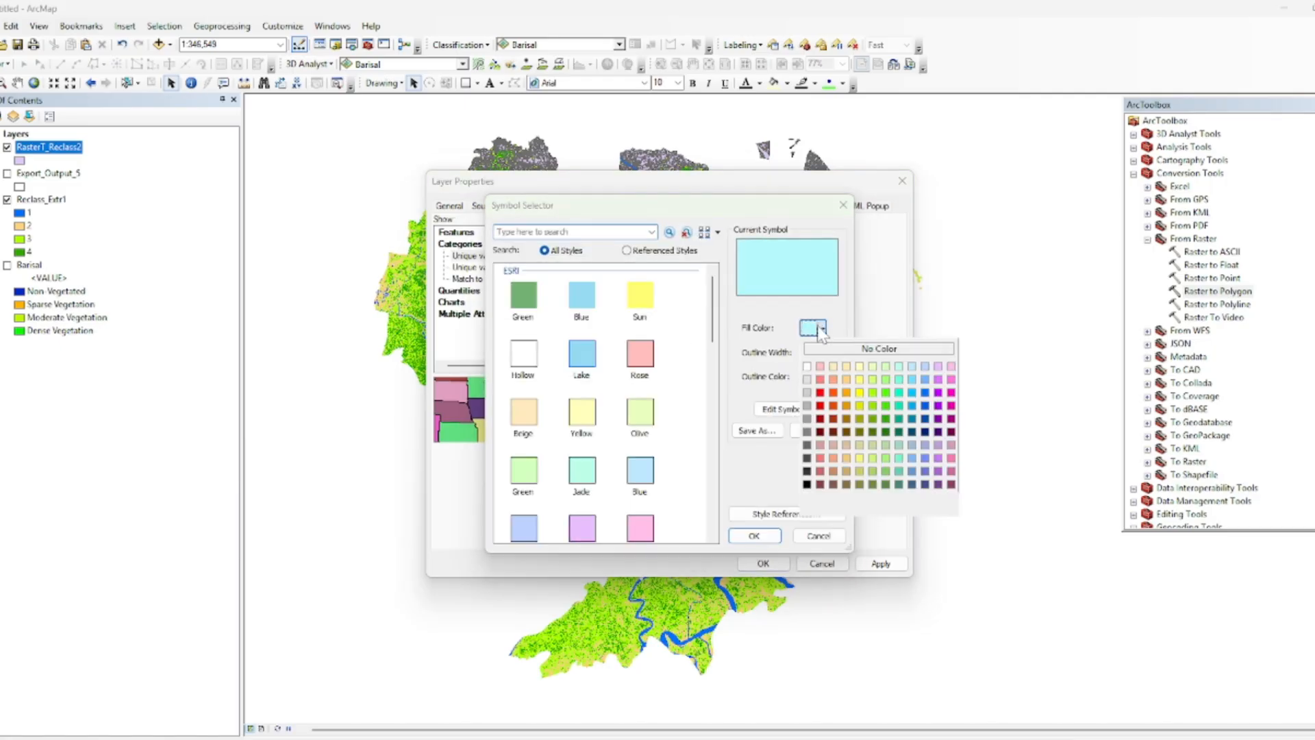
pyautogui.click(860, 384)
pyautogui.click(823, 377)
pyautogui.click(850, 402)
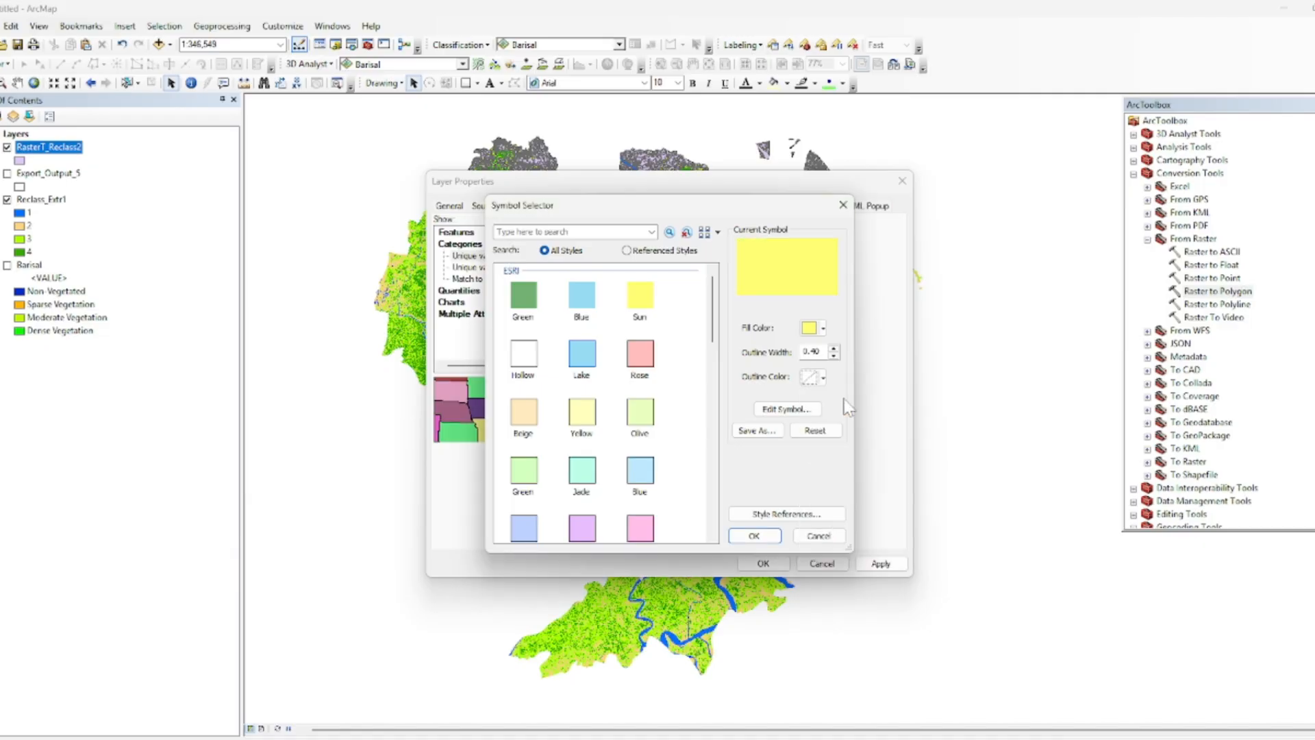
pyautogui.click(754, 536)
# Apply the class symbology to the polygon layer and hide the Reclass_Extr1 layer.
pyautogui.click(879, 564)
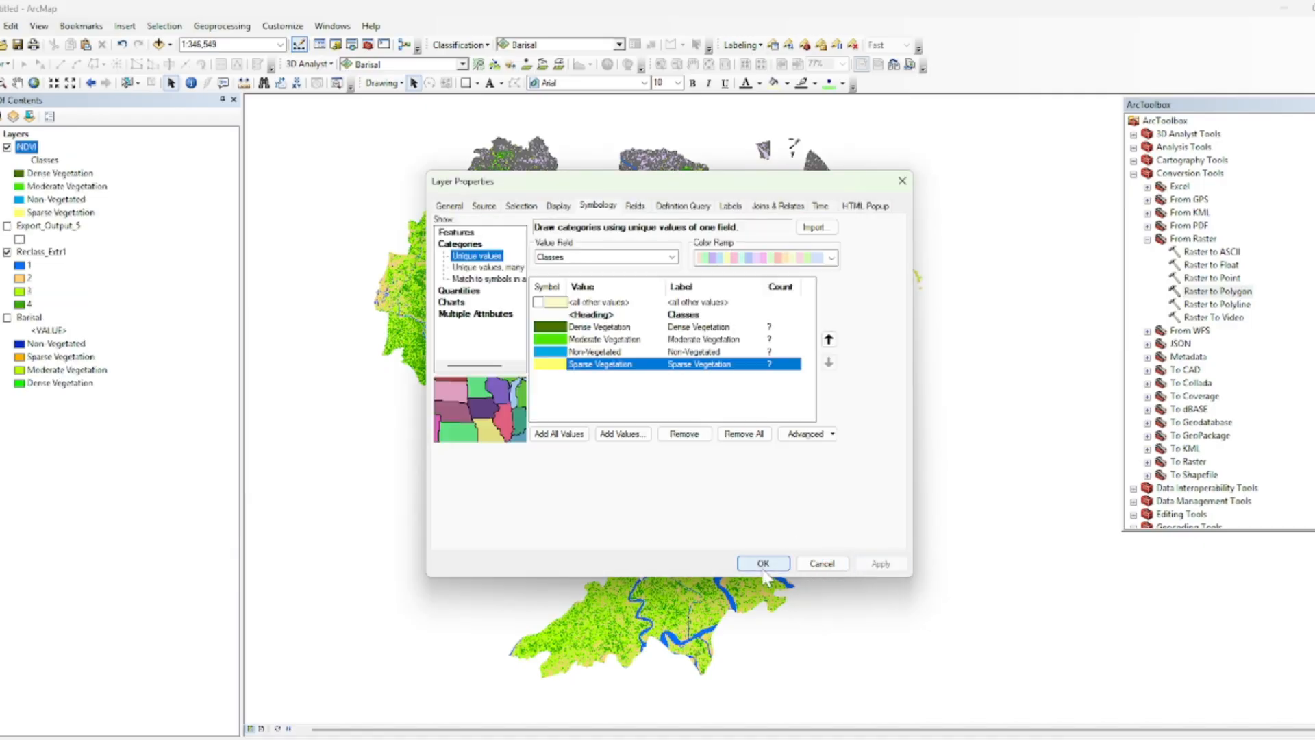
pyautogui.click(764, 566)
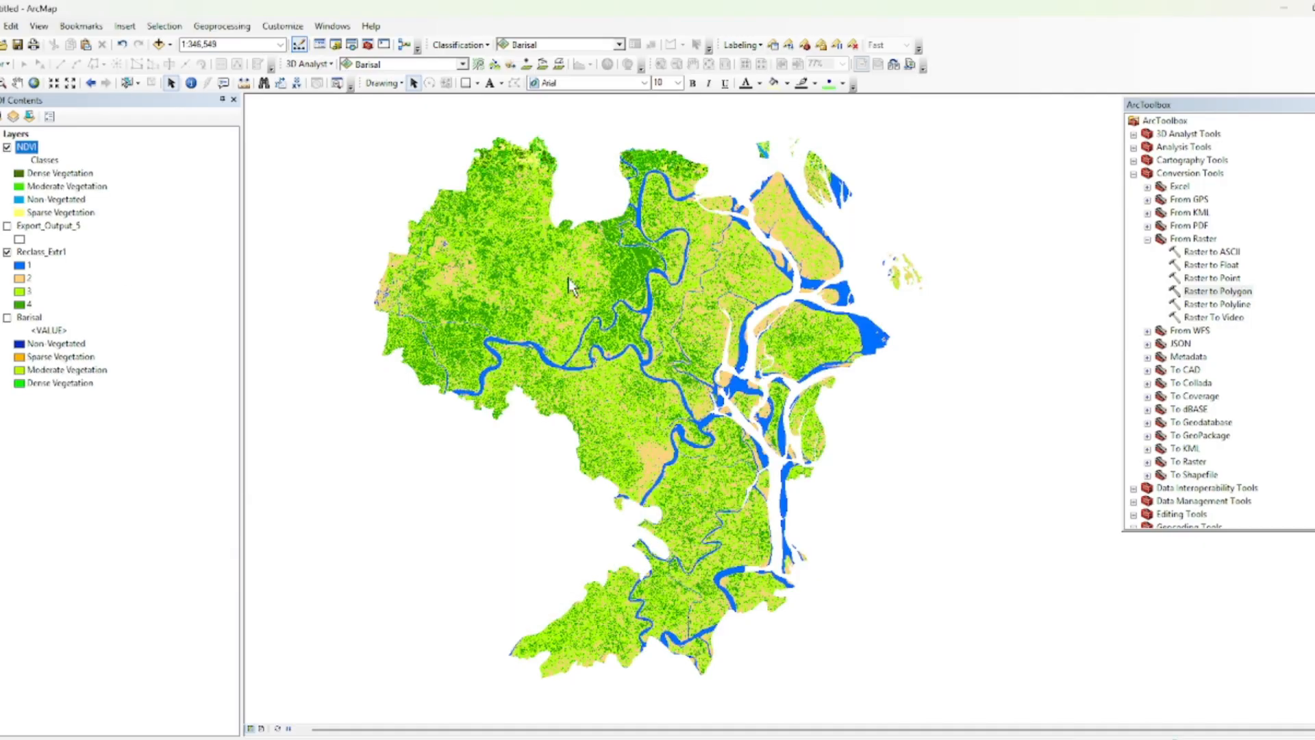
pyautogui.click(8, 252)
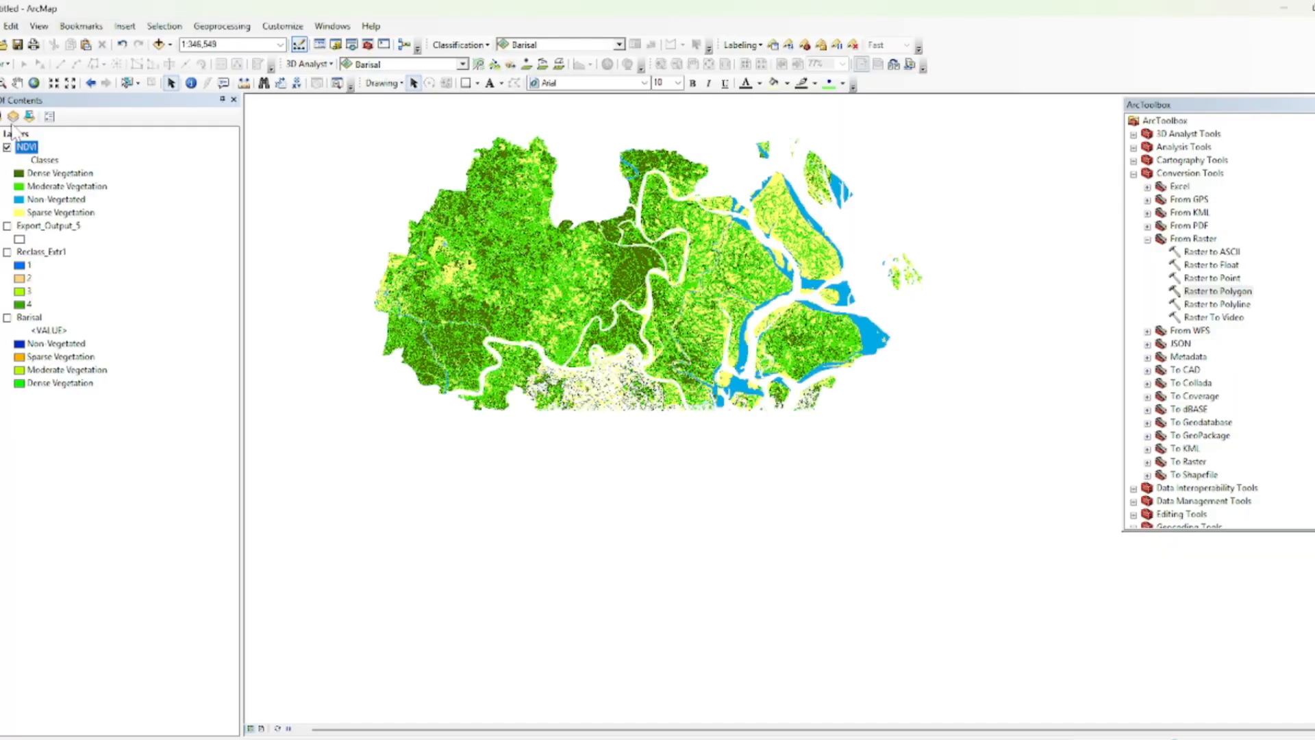
# Add a field named Area of type Float to the NDVI layer's attribute table.
pyautogui.rightClick(22, 146)
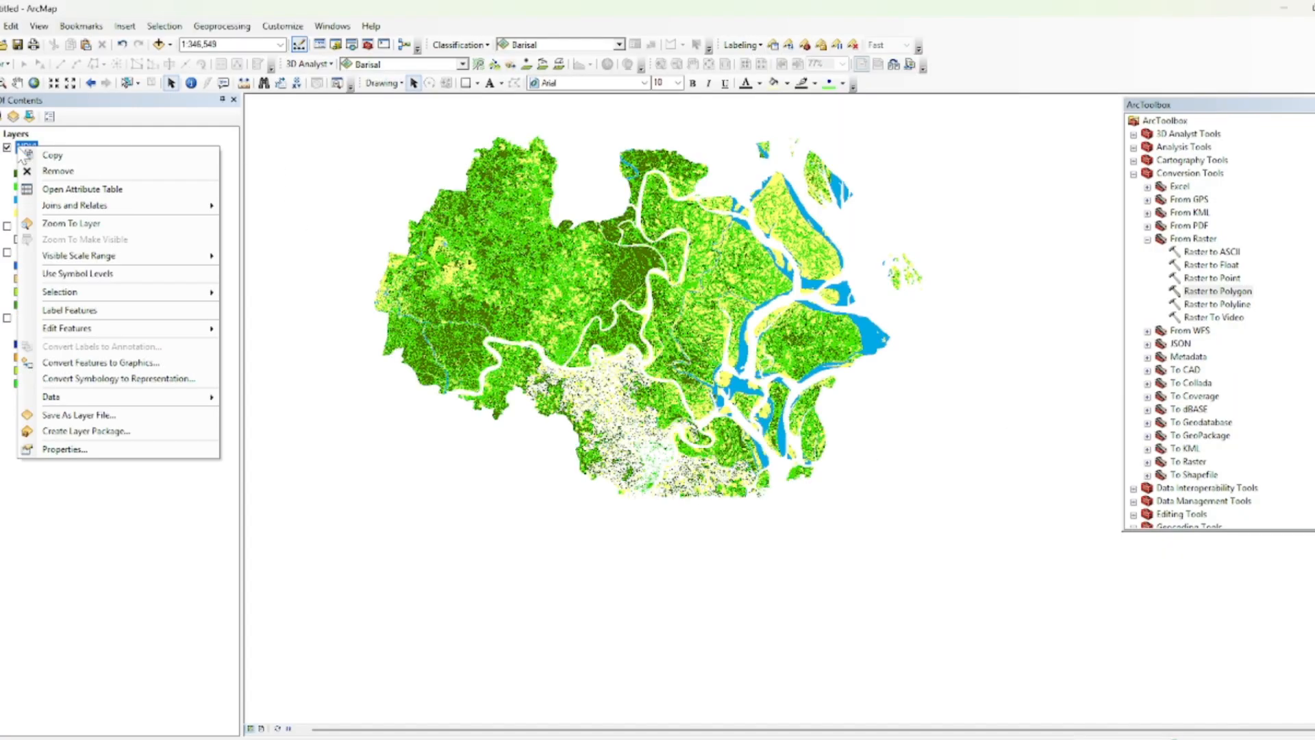
pyautogui.click(105, 190)
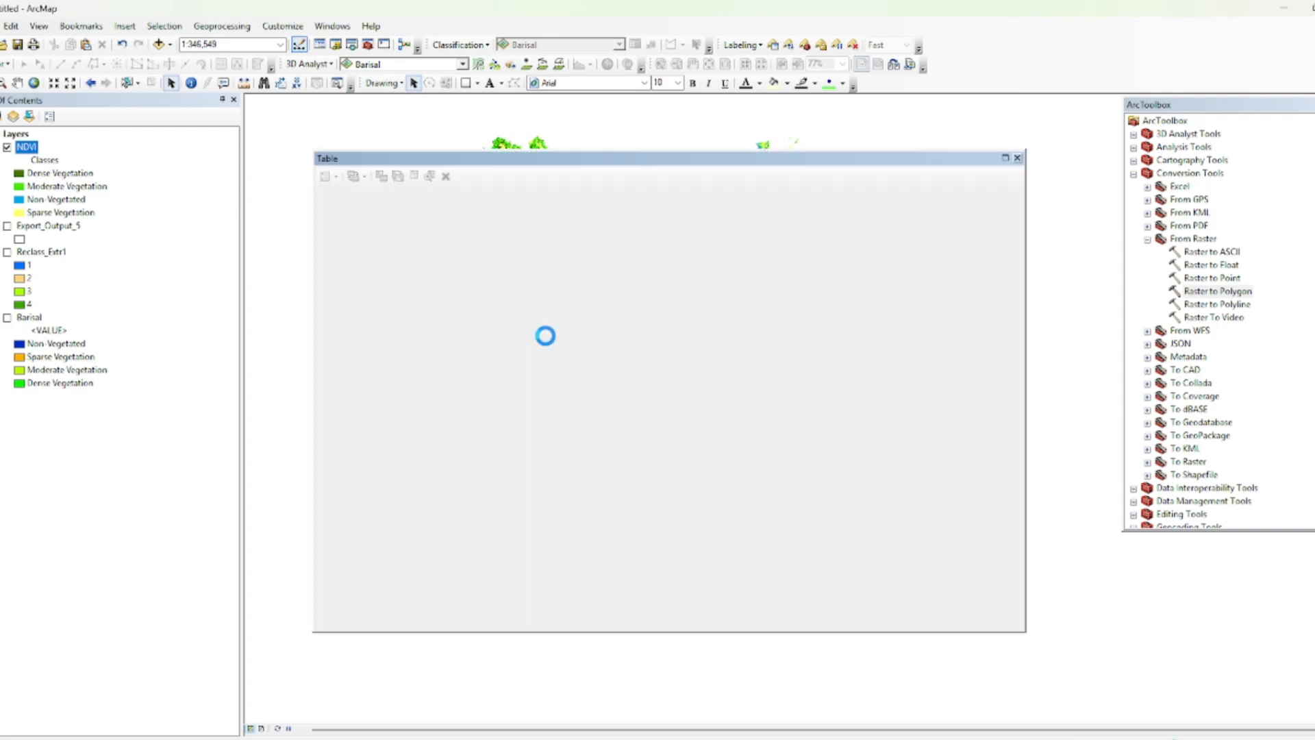
pyautogui.scroll(-10, 582, 287)
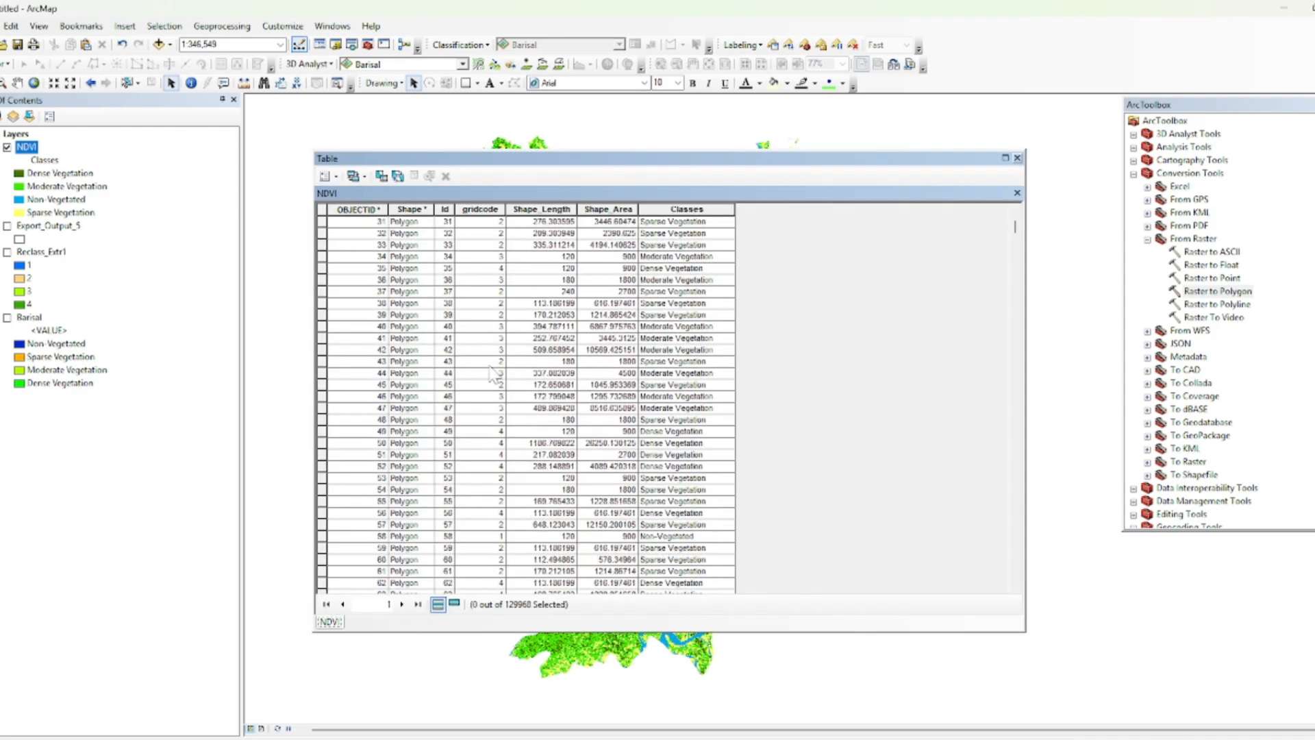
pyautogui.click(326, 176)
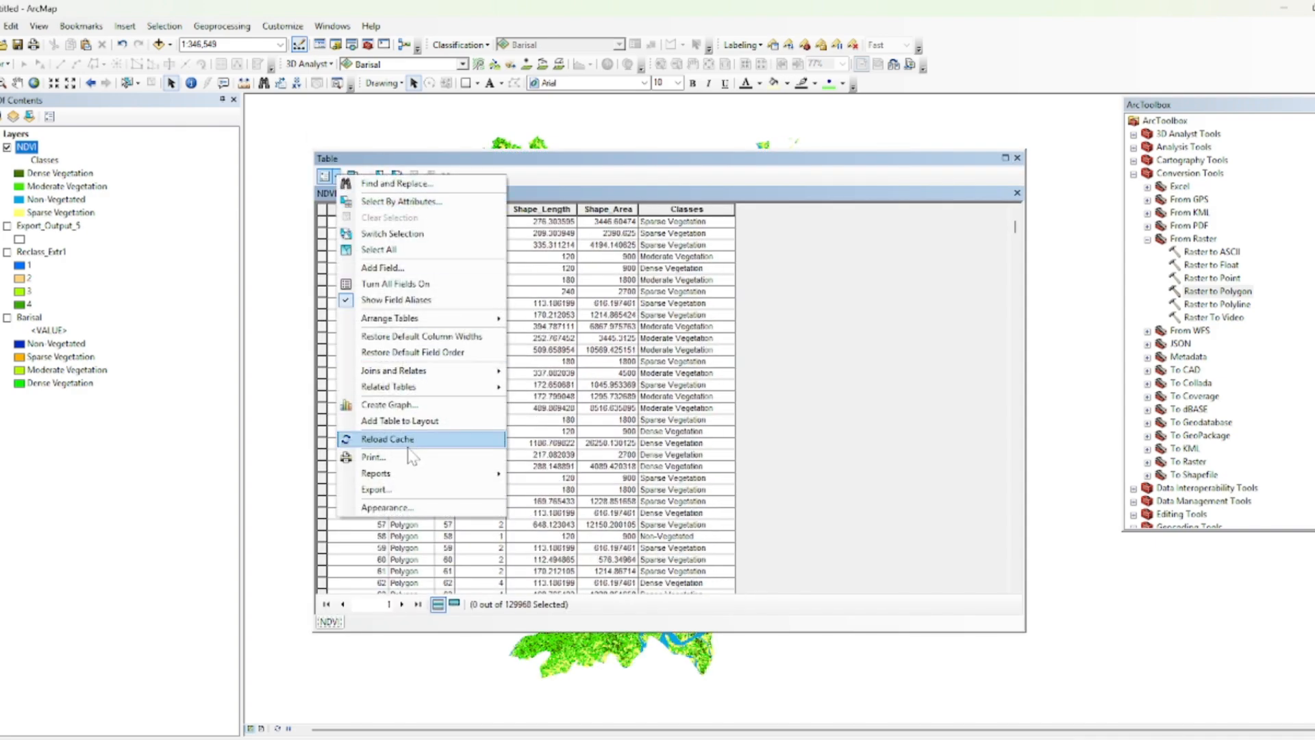
pyautogui.click(403, 277)
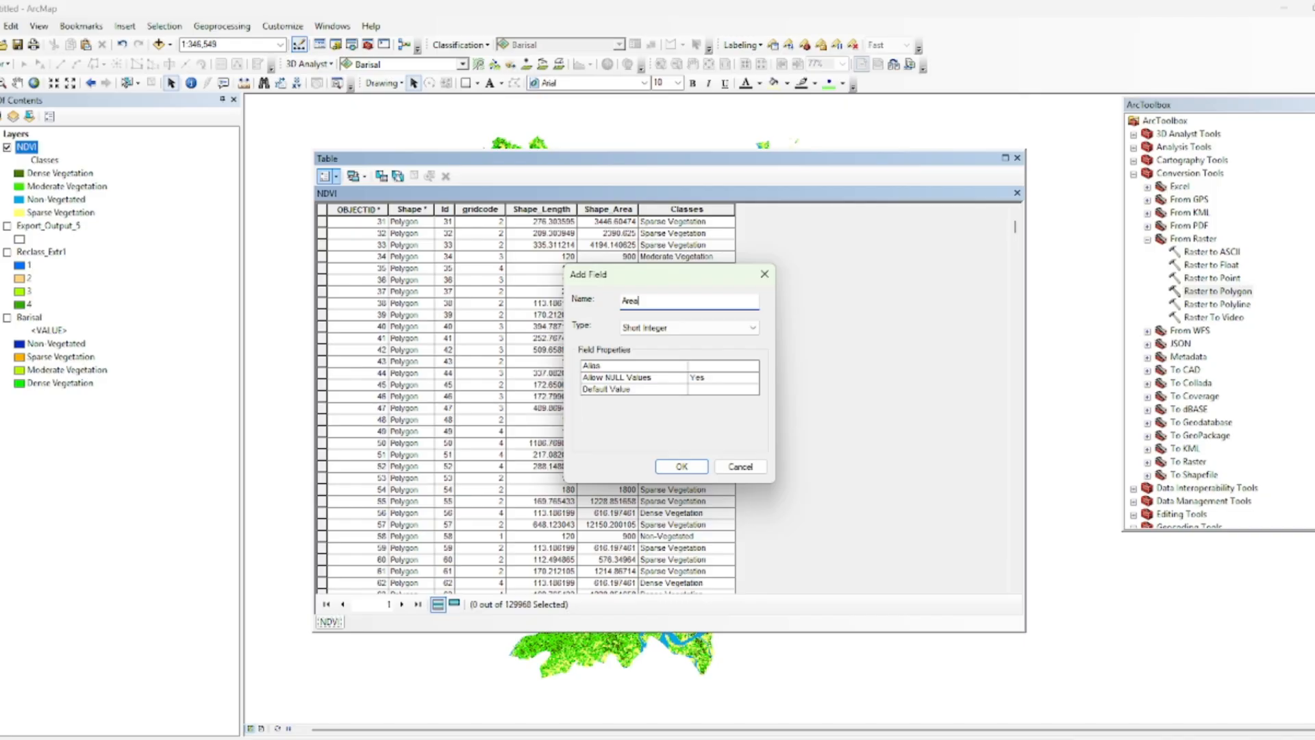
pyautogui.click(644, 329)
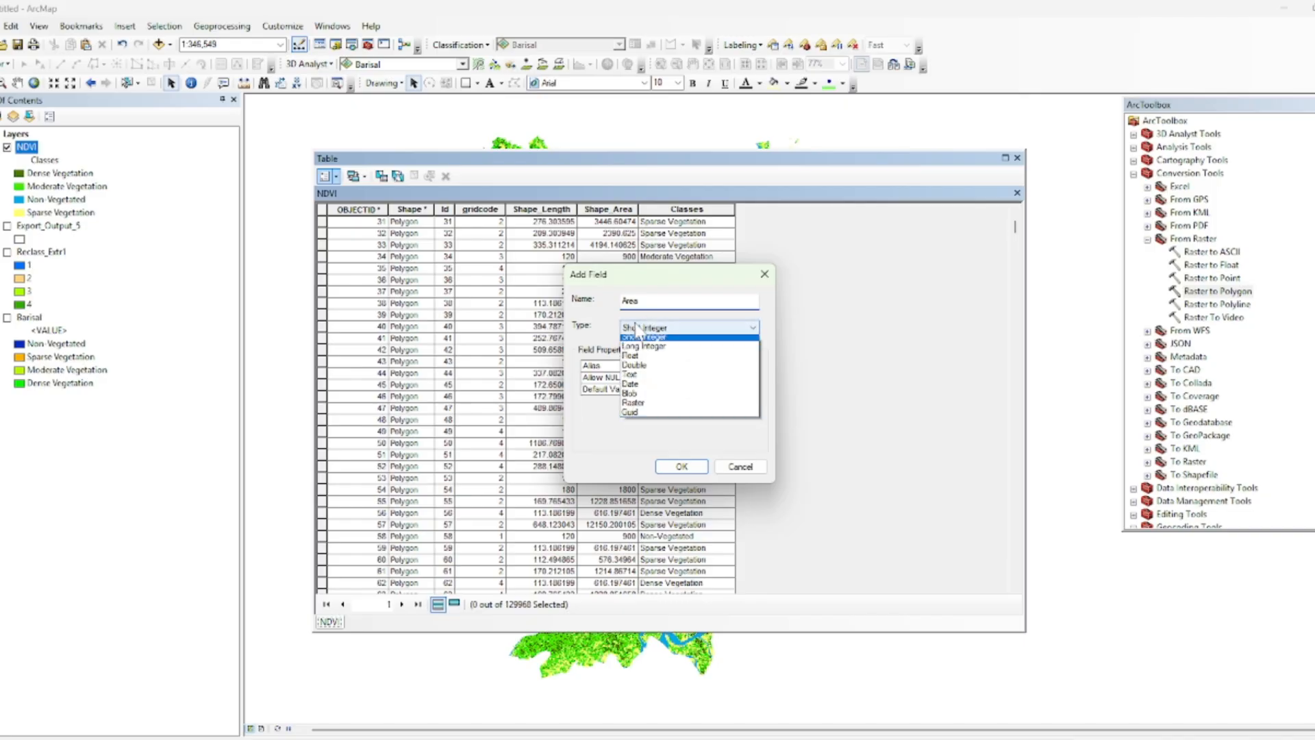
pyautogui.click(643, 360)
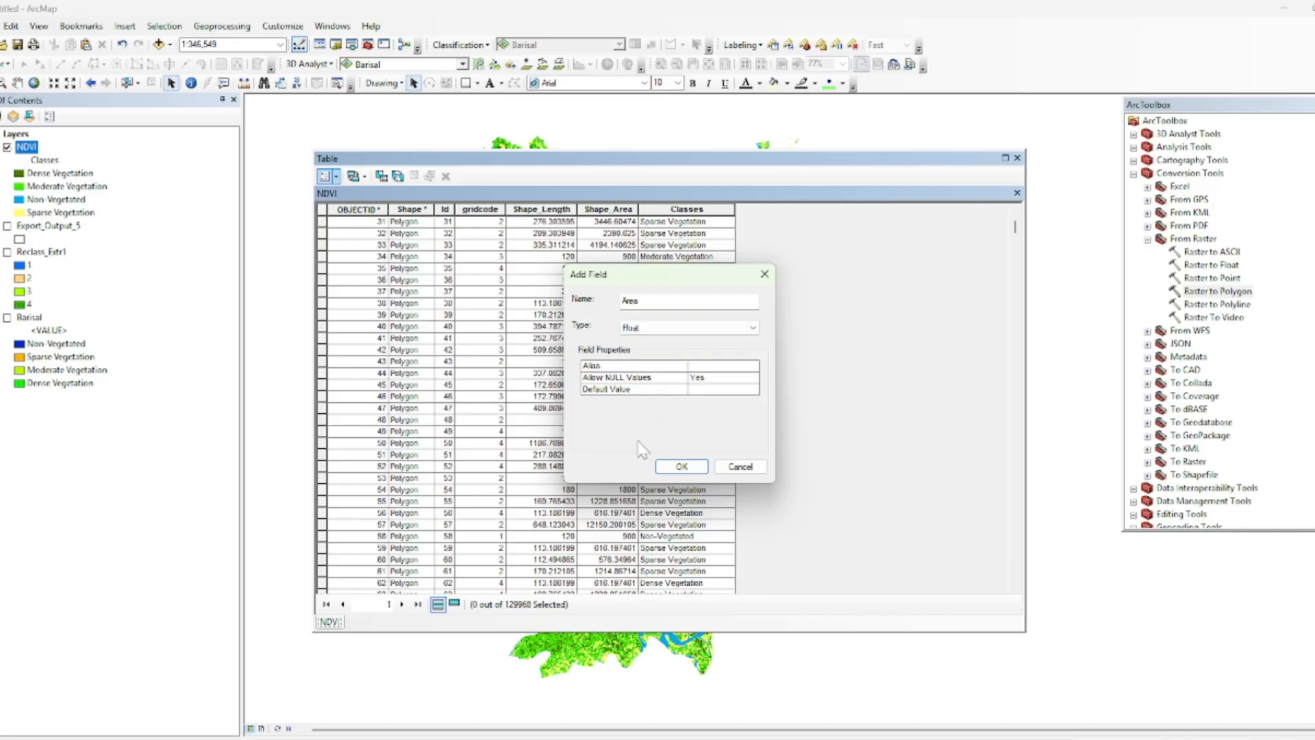
pyautogui.click(681, 467)
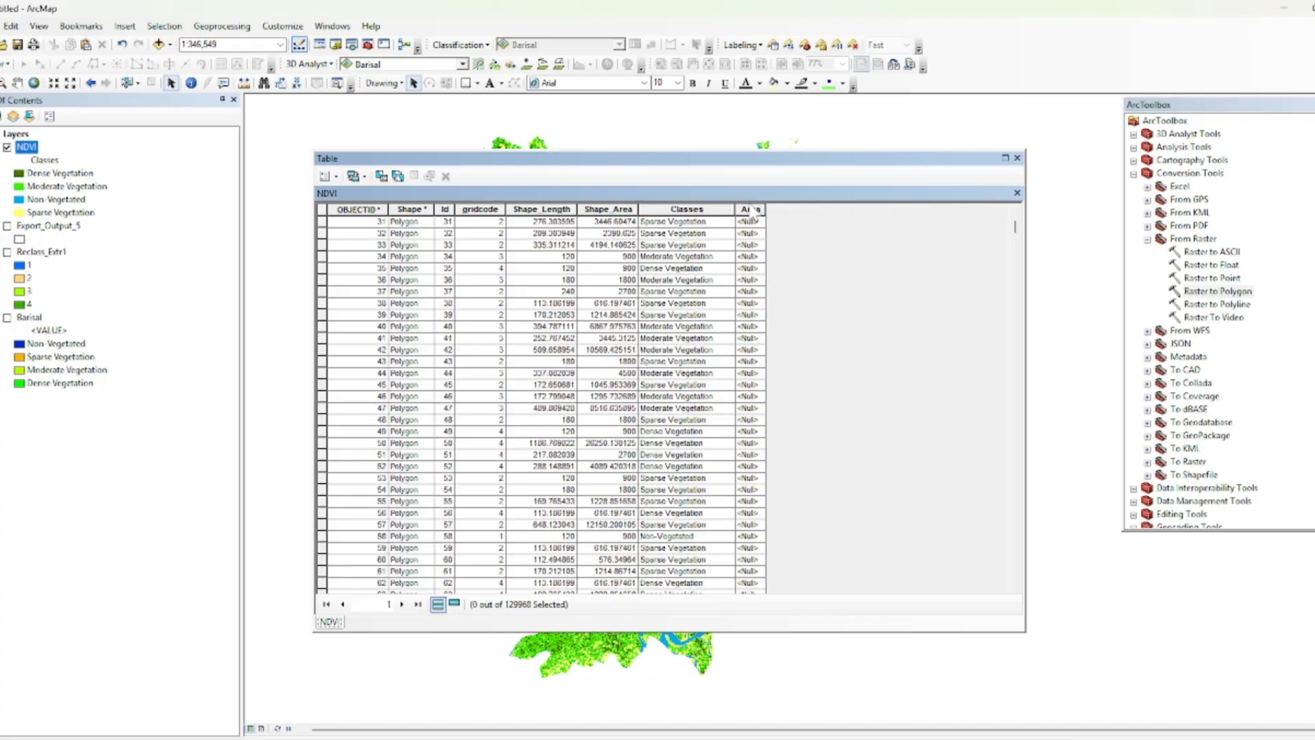
# Calculate the polygon areas in square kilometers into the Area field, using the data source's coordinate system, and close the attribute table.
pyautogui.click(751, 210)
pyautogui.rightClick(751, 212)
pyautogui.click(800, 318)
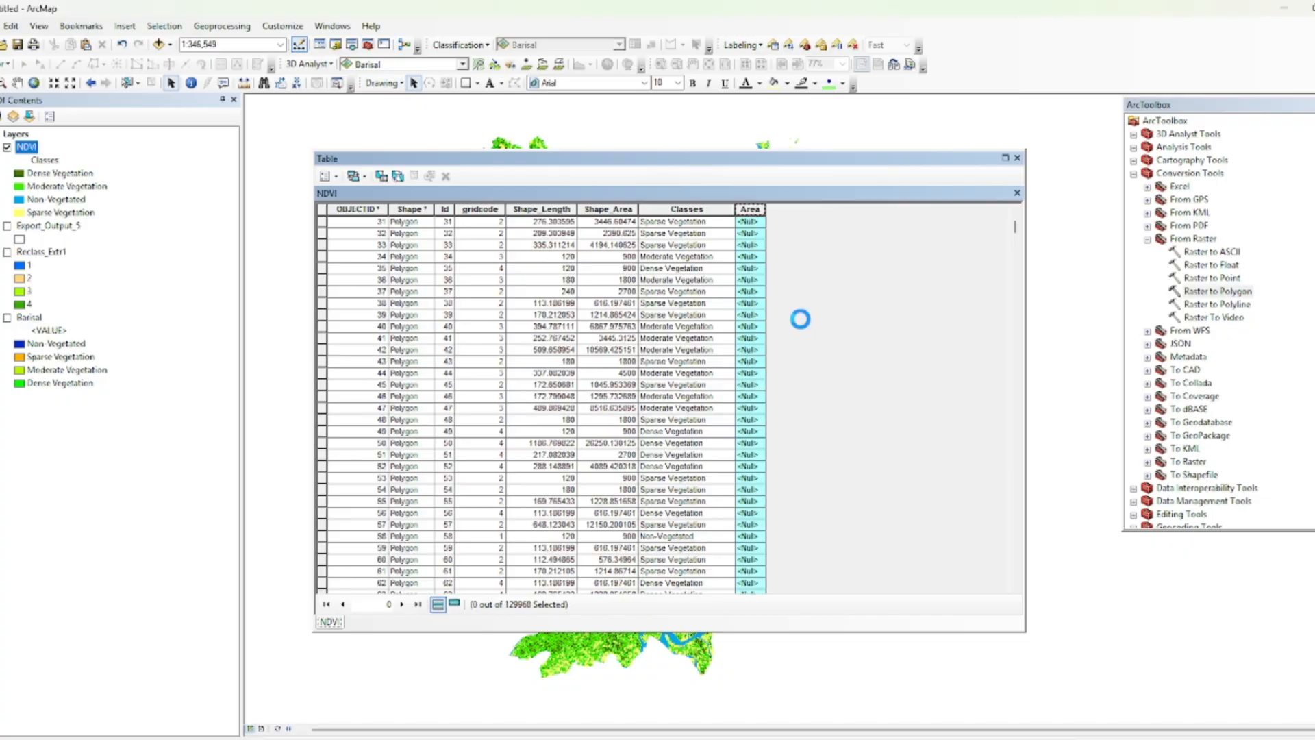
pyautogui.click(636, 407)
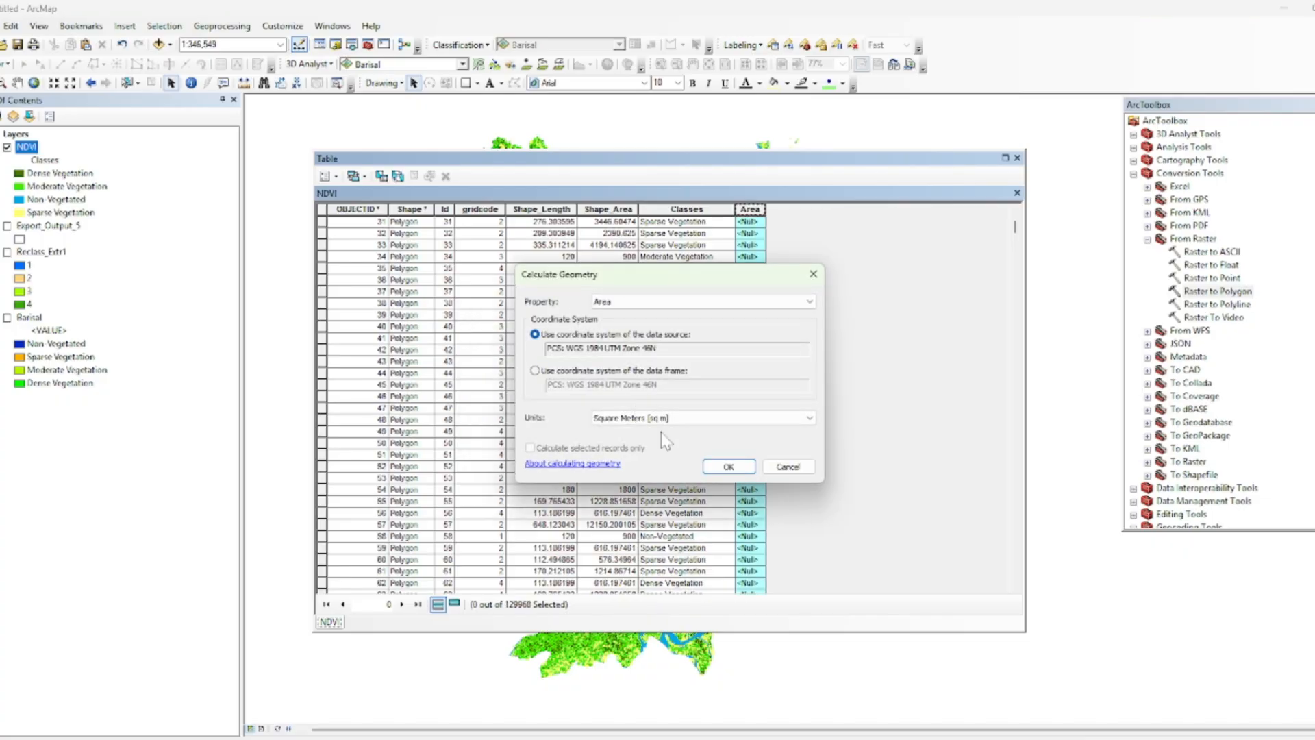
pyautogui.click(654, 419)
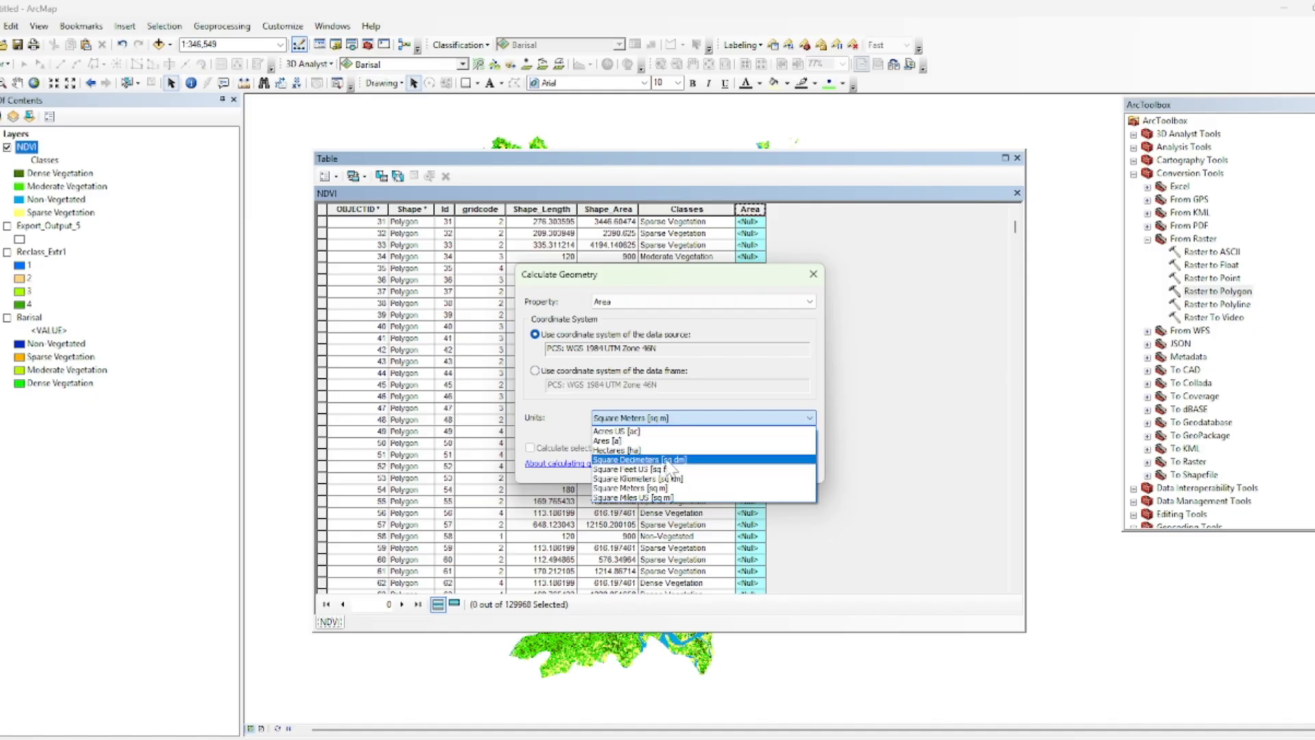
pyautogui.click(666, 478)
pyautogui.click(740, 464)
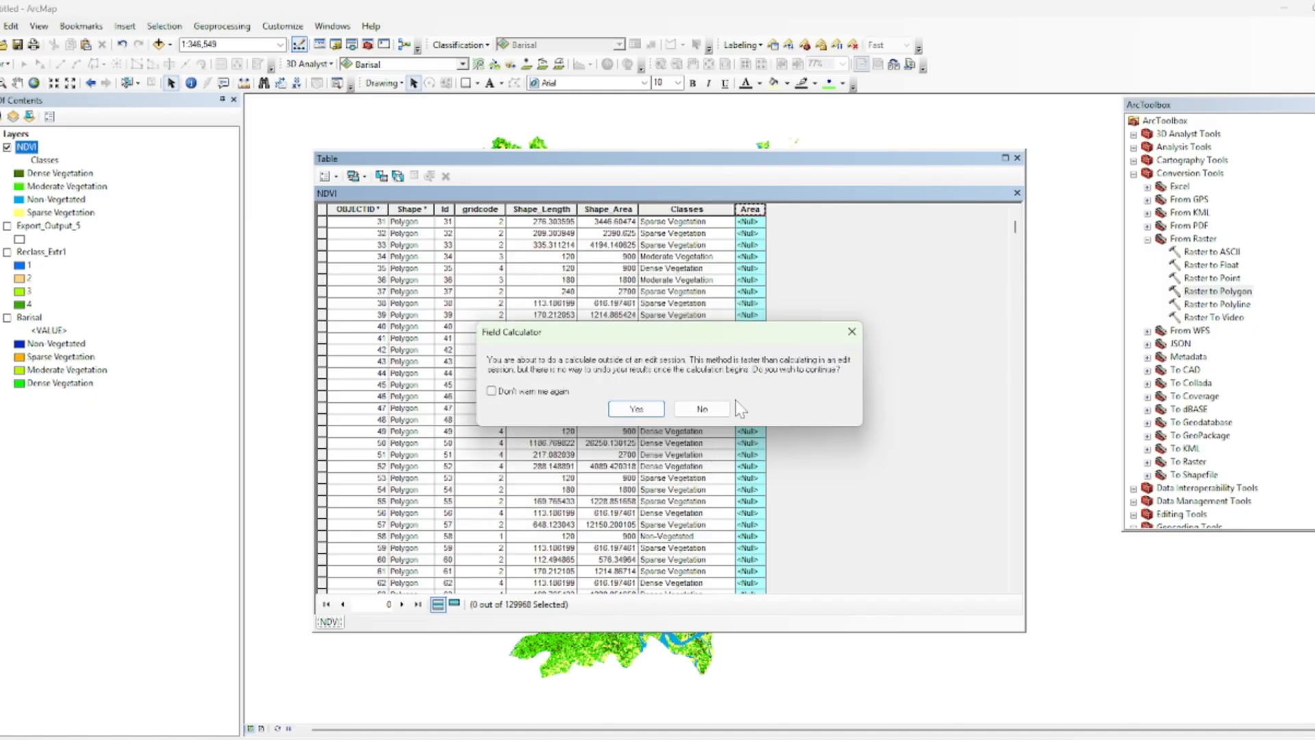
pyautogui.click(636, 409)
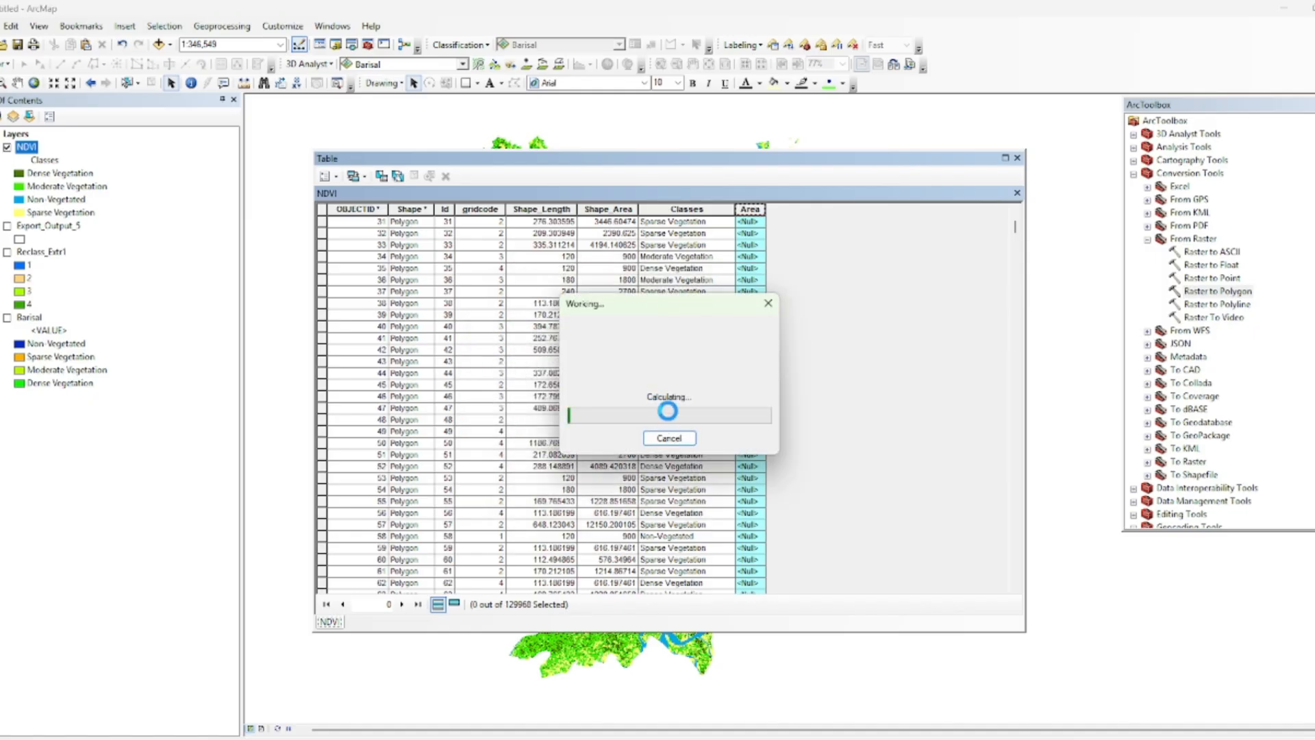
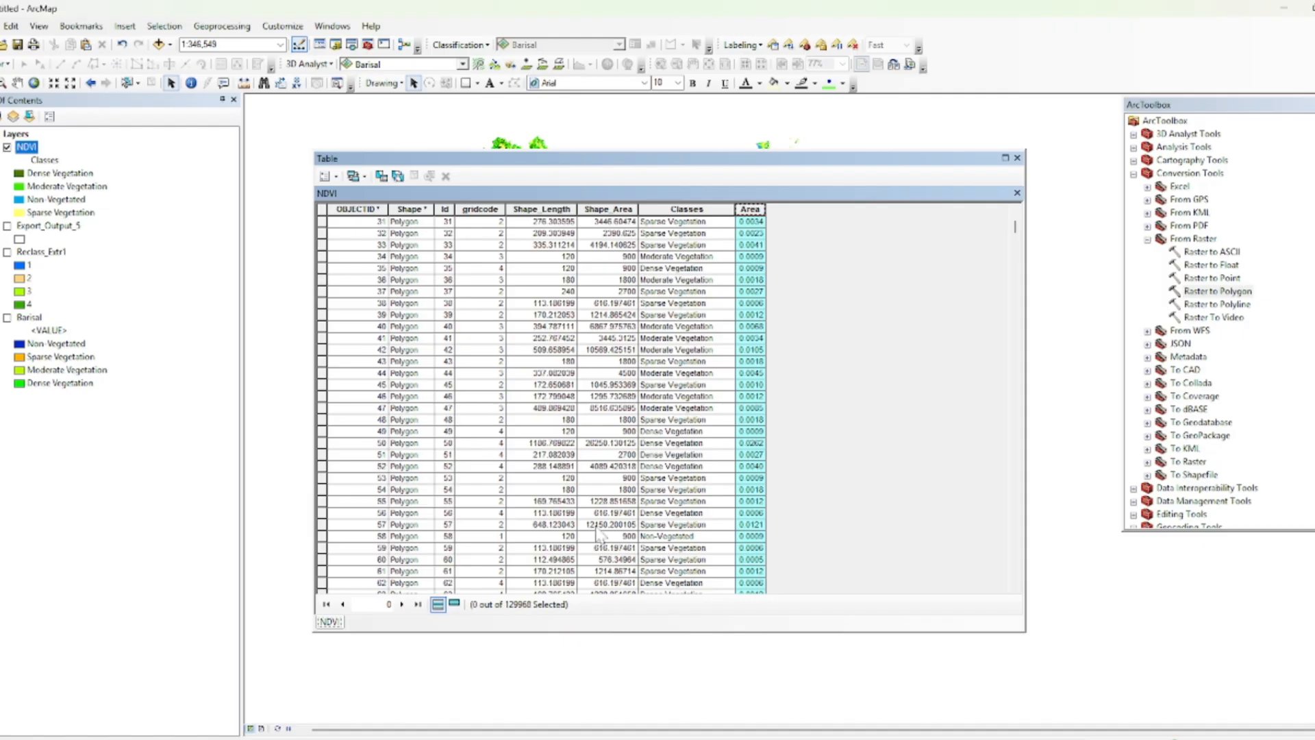
pyautogui.scroll(-7, 452, 342)
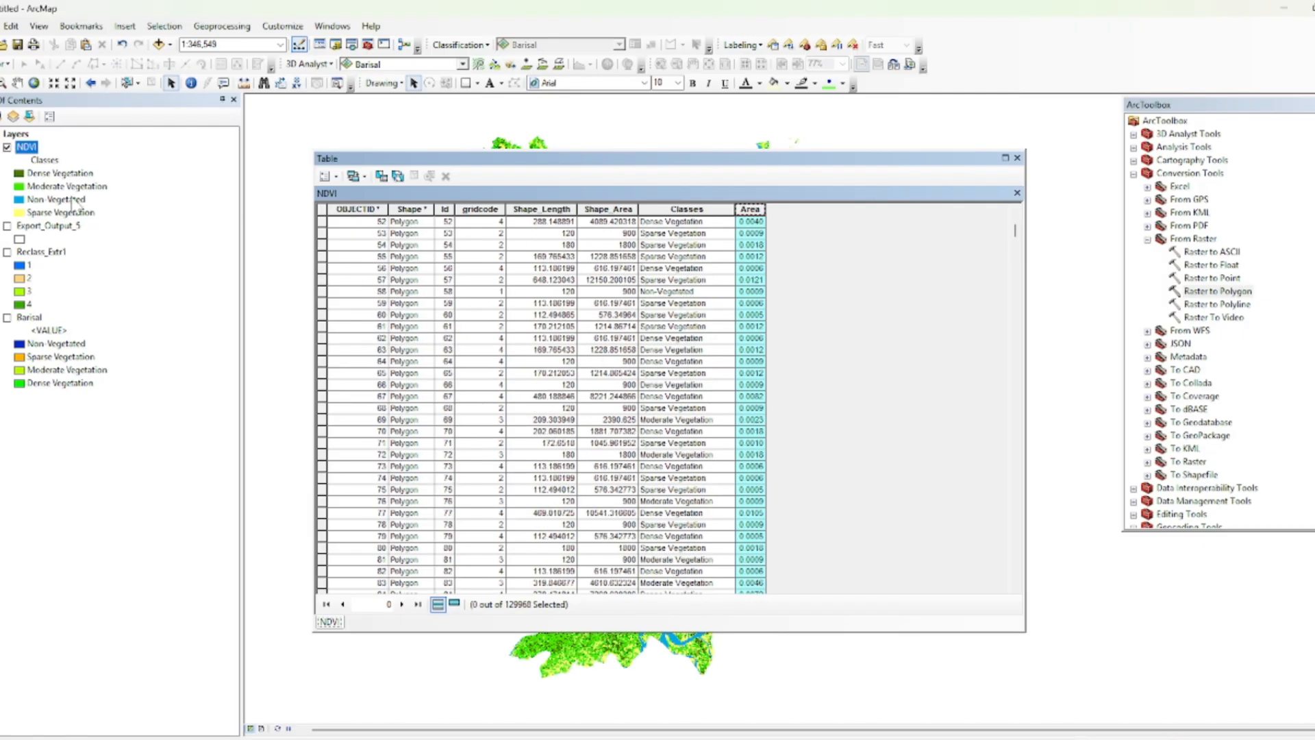
pyautogui.click(1017, 158)
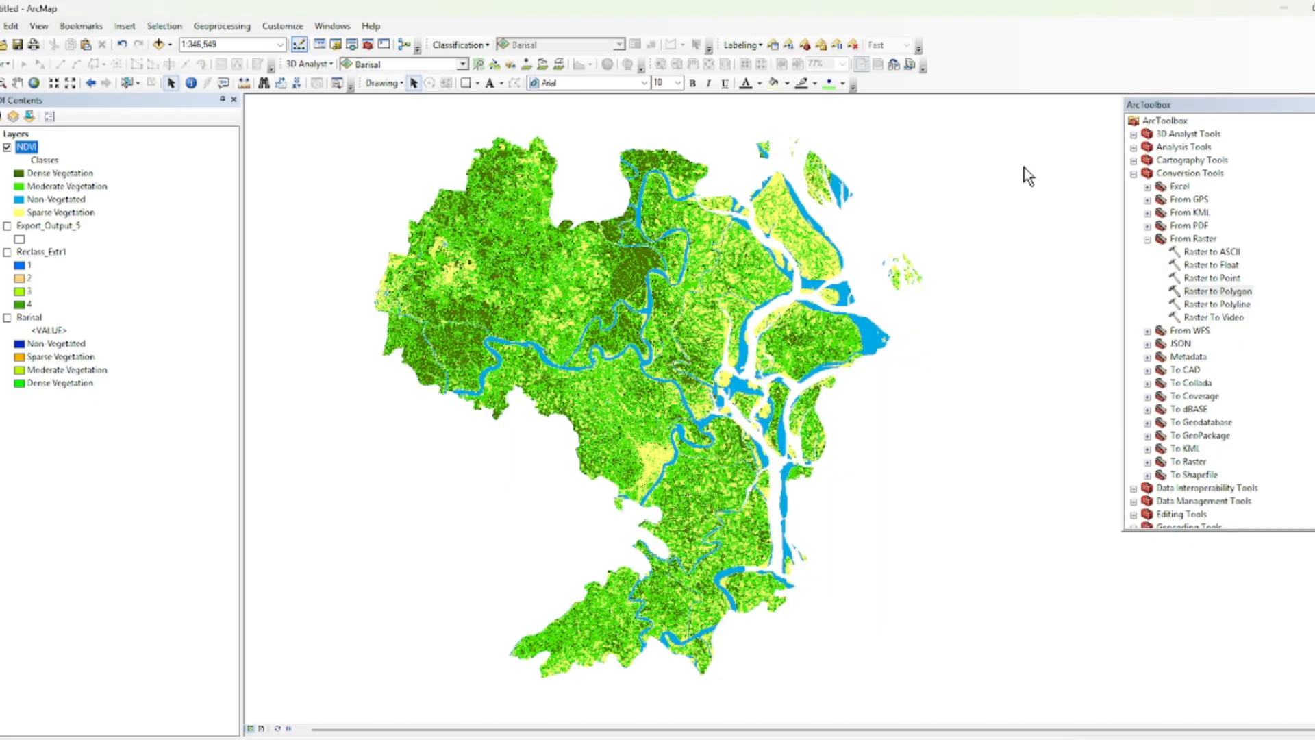
# Dissolve the NDVI layer by the Area field into the RasterT_Reclass2_Dissolve feature class.
pyautogui.click(215, 30)
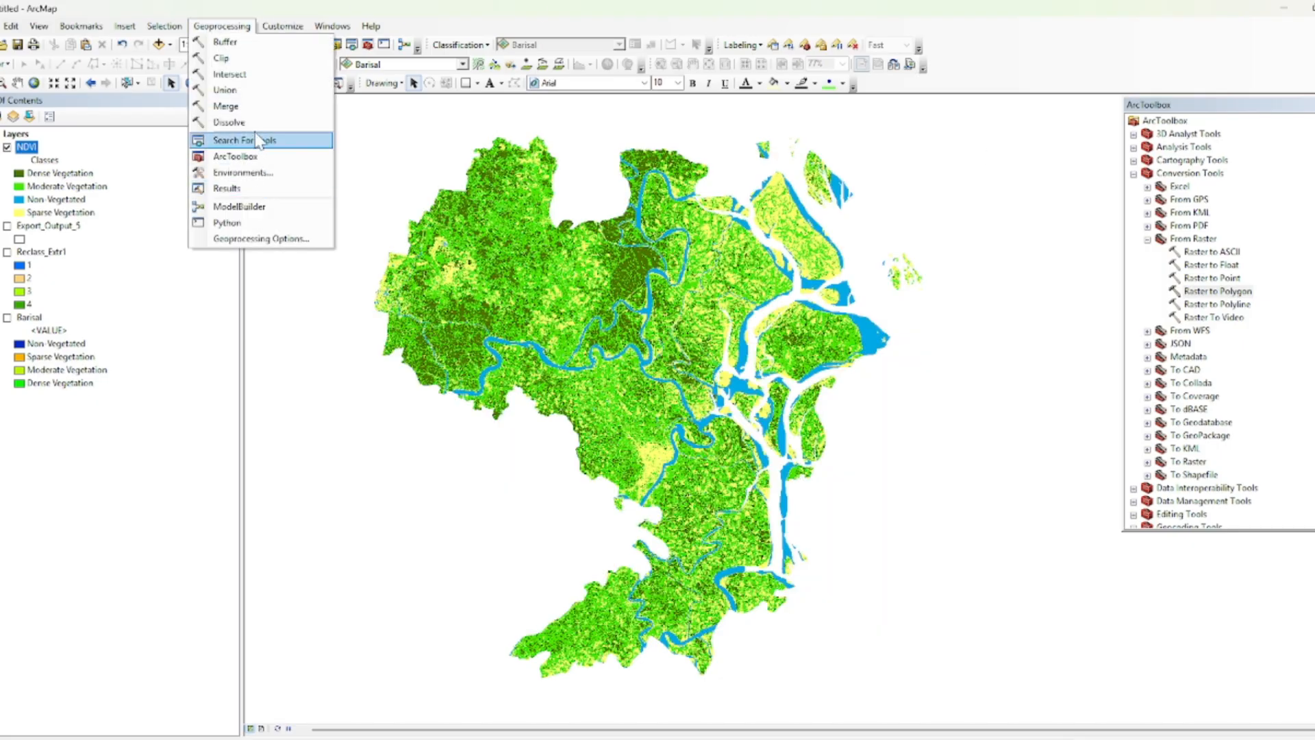
pyautogui.click(255, 124)
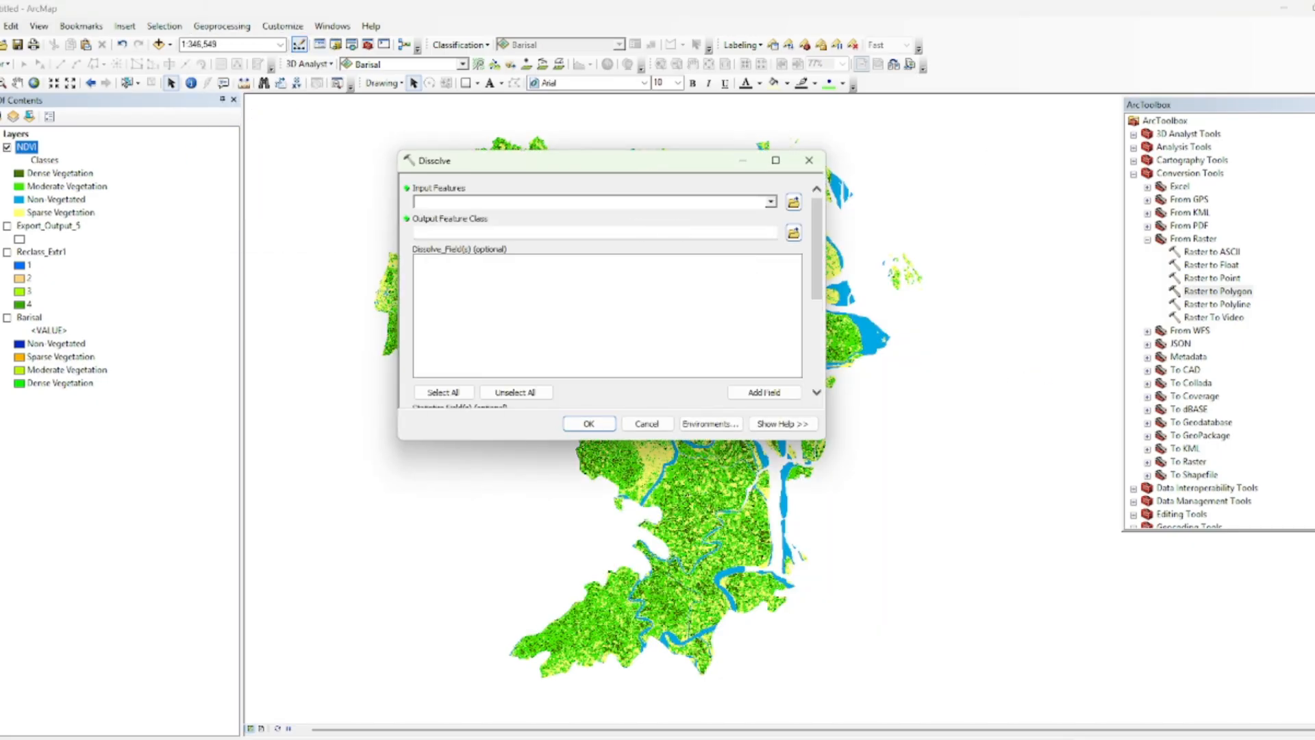
pyautogui.click(772, 202)
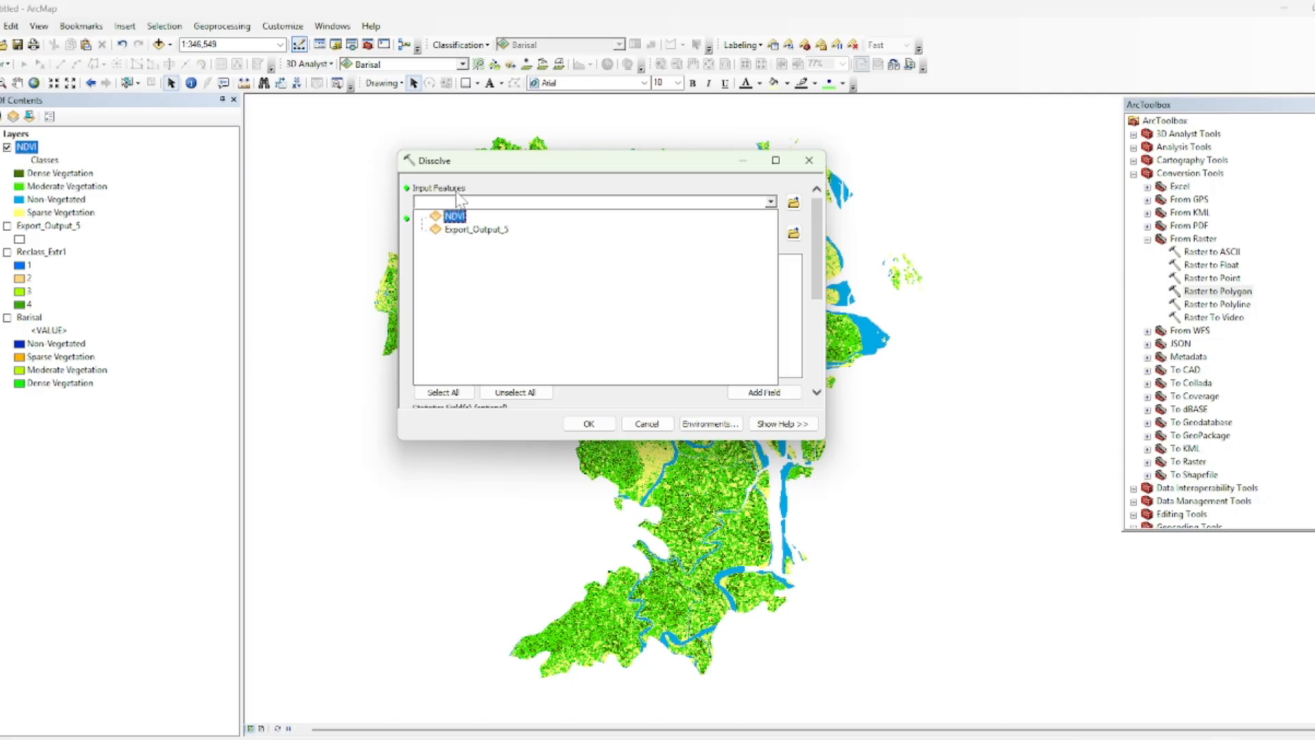
pyautogui.click(456, 216)
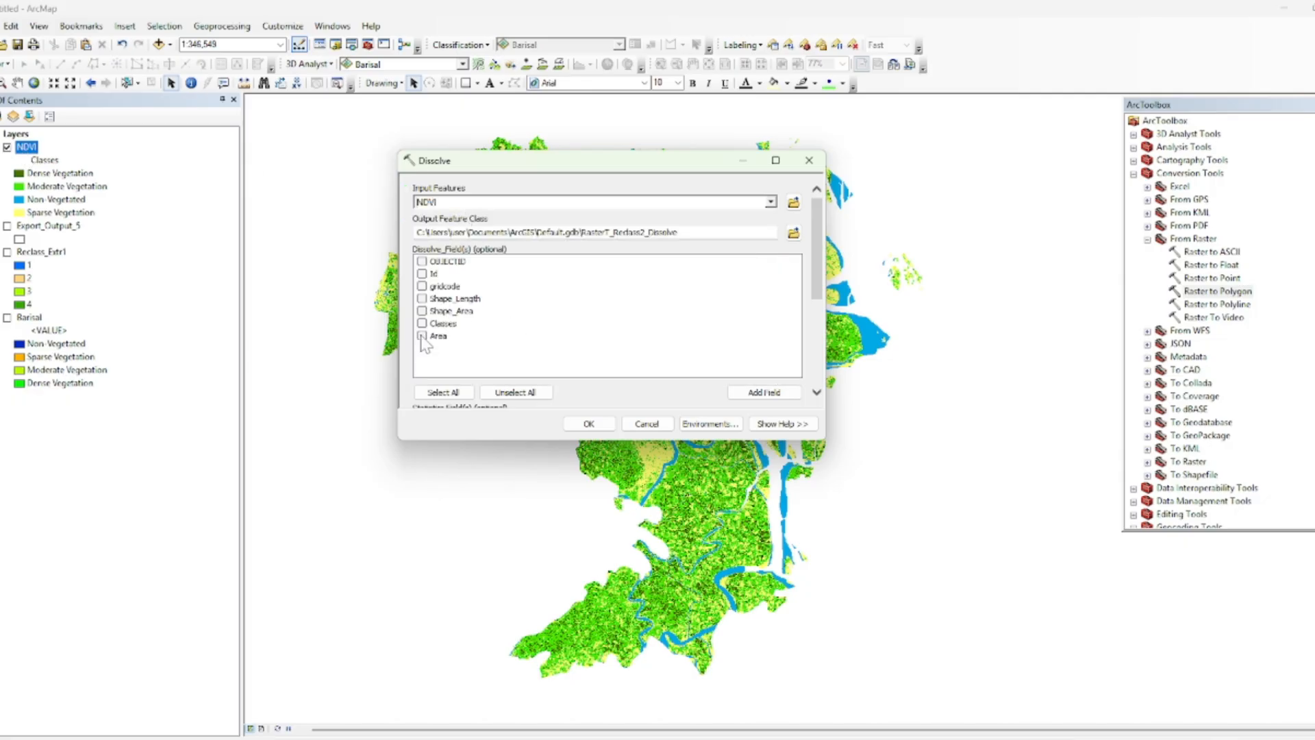
pyautogui.click(422, 336)
pyautogui.click(589, 424)
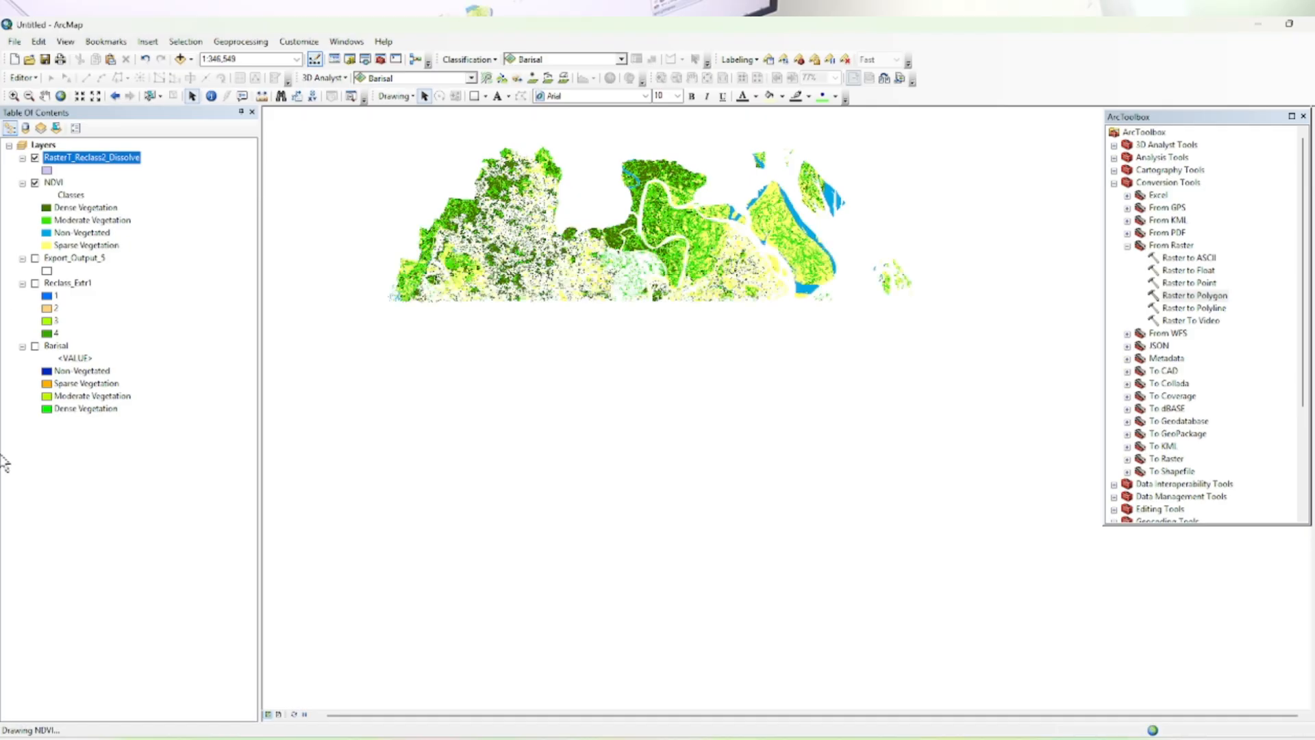
# Hide the NDVI layer and set the RasterT_Reclass2_Dissolve layer's symbology to unique values of the Classes field.
pyautogui.click(35, 183)
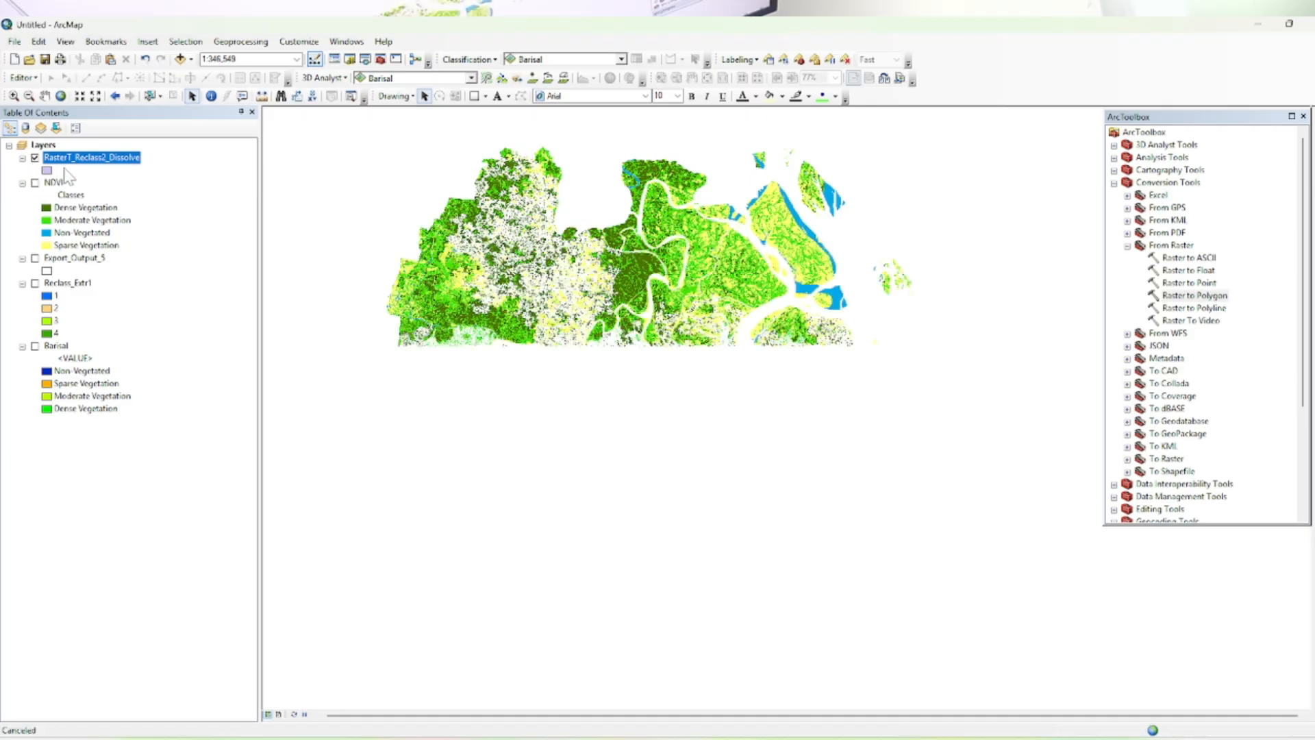
pyautogui.rightClick(80, 158)
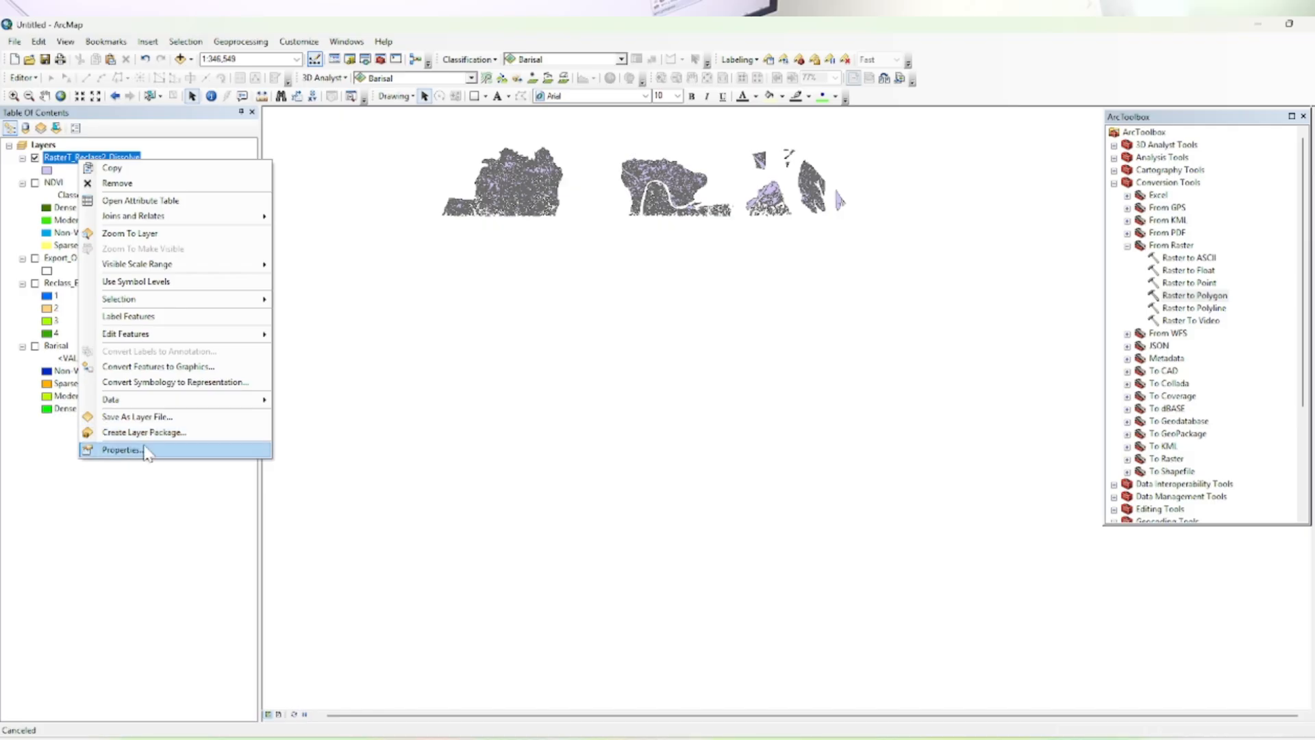
pyautogui.click(134, 448)
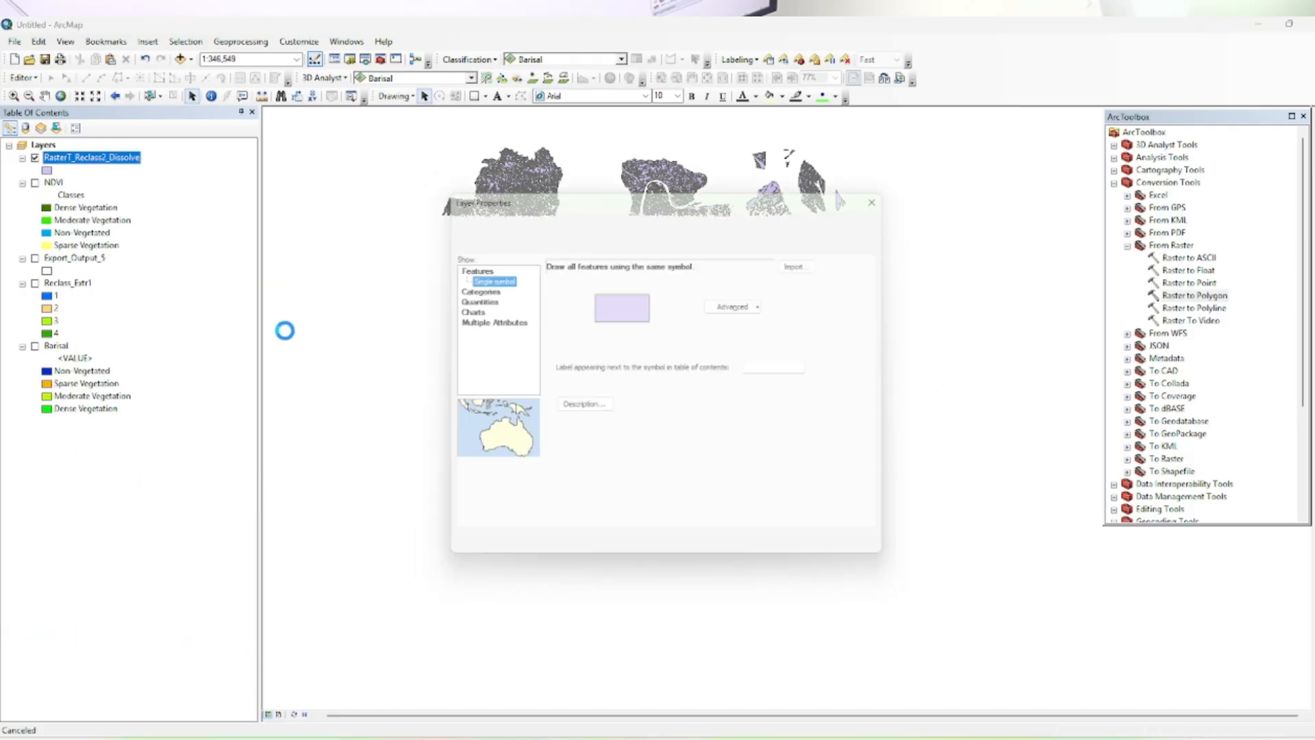
pyautogui.click(466, 287)
pyautogui.click(657, 294)
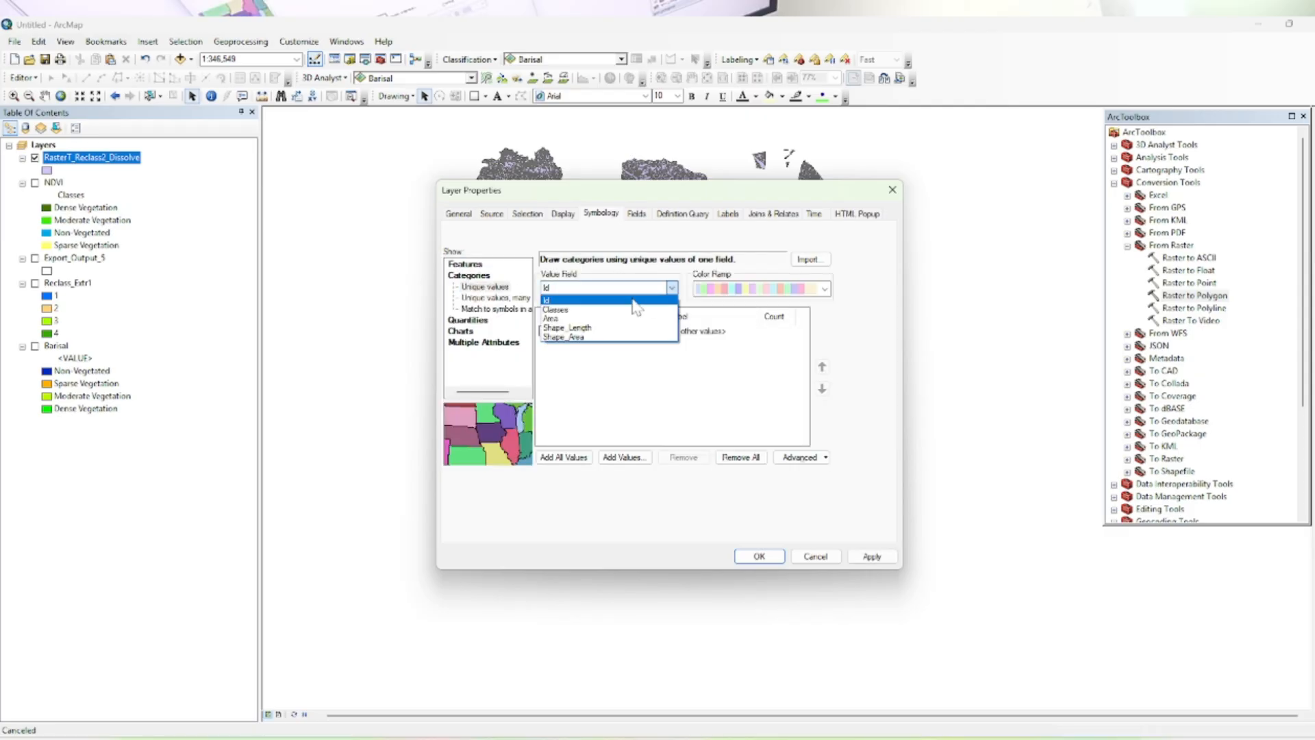
pyautogui.click(572, 312)
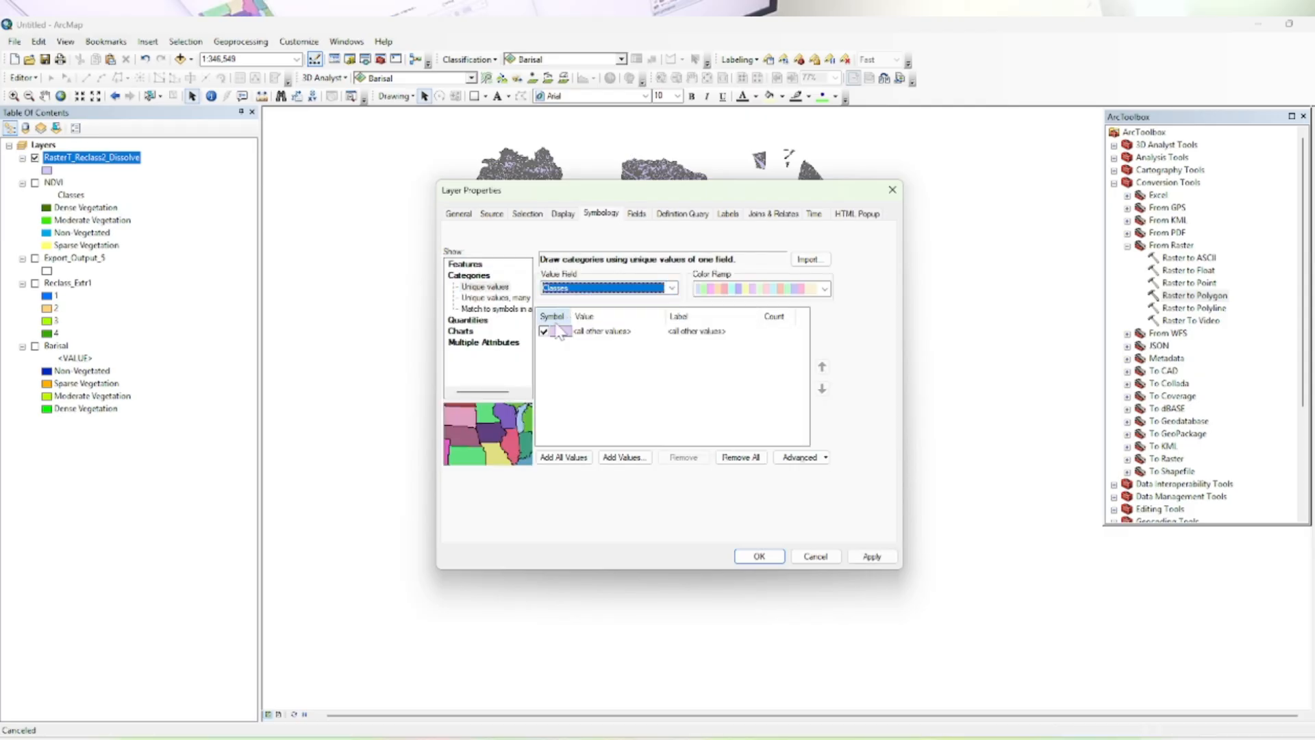
# Add the Dense, Moderate, Non-Vegetated and Sparse Vegetation values to the symbology and turn off the symbol for all other values.
pyautogui.click(622, 456)
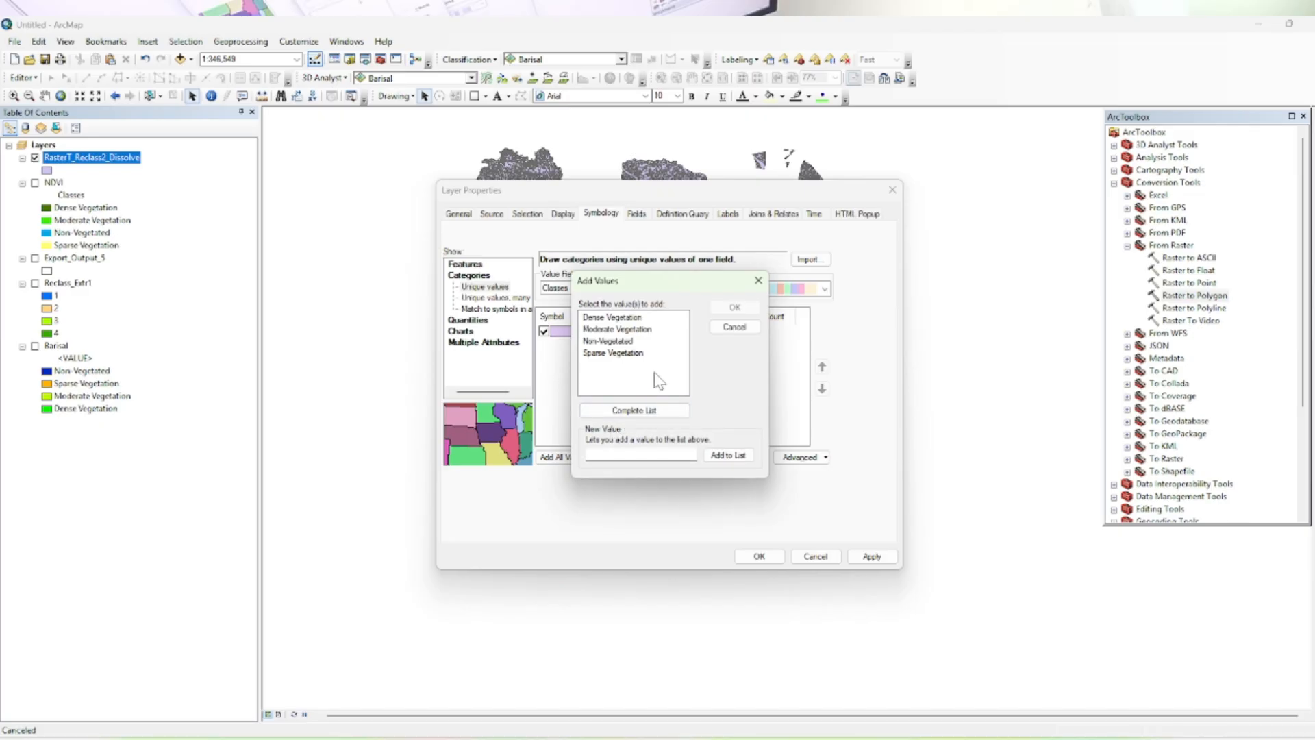
pyautogui.moveTo(612, 353); pyautogui.dragTo(611, 317)
pyautogui.click(734, 307)
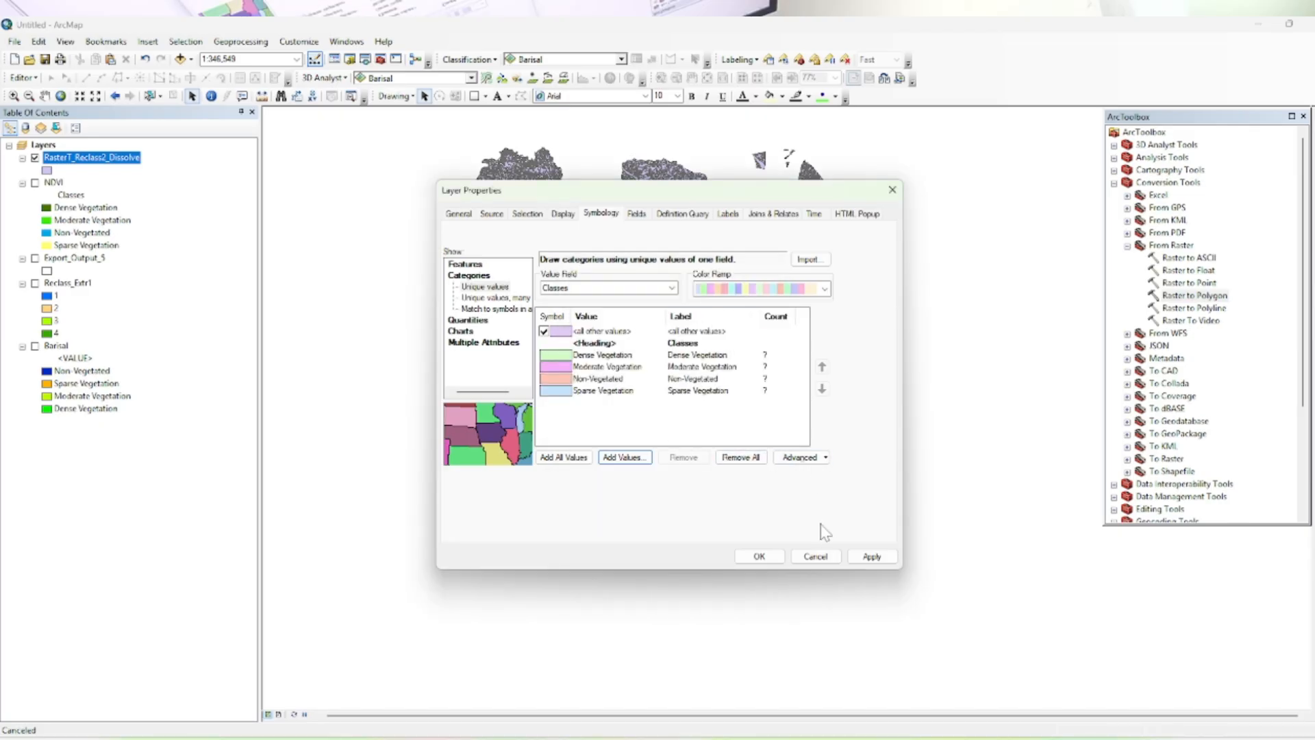
pyautogui.click(544, 332)
# Give the Dense Vegetation class a dark green fill with no outline color.
pyautogui.doubleClick(556, 354)
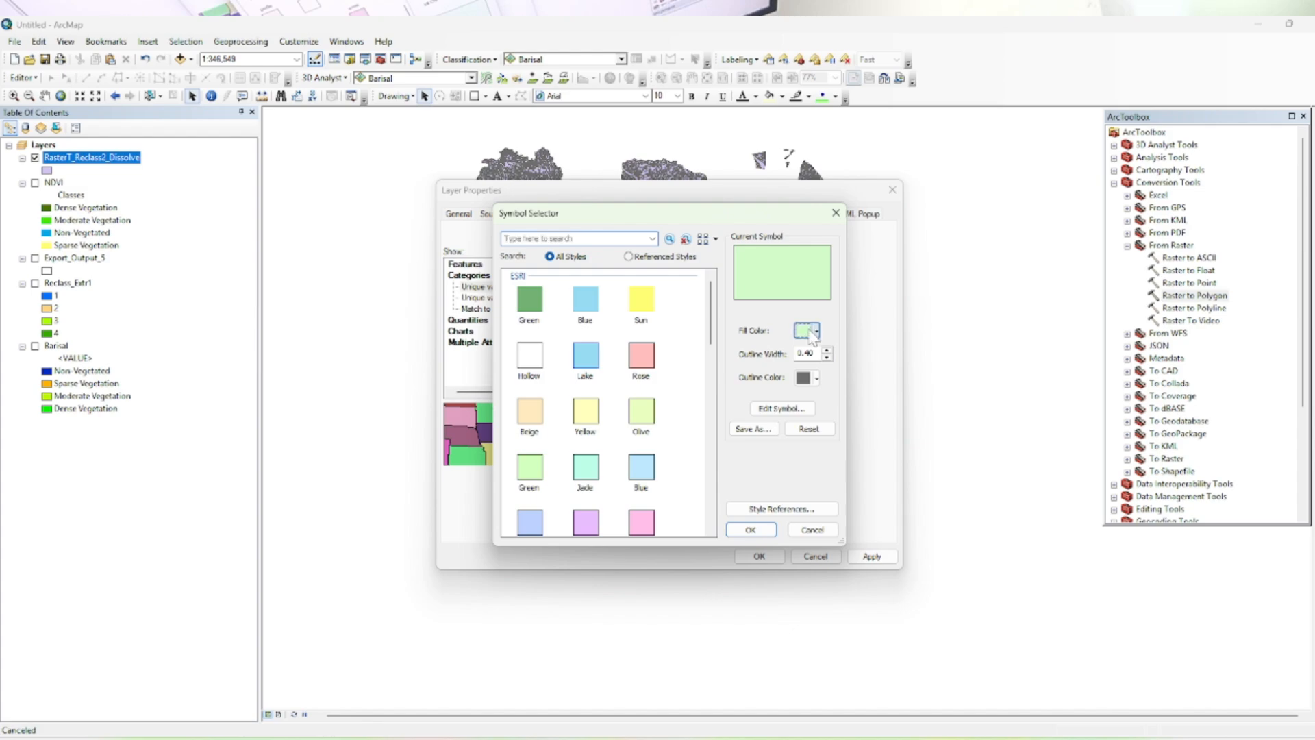
pyautogui.click(808, 331)
pyautogui.click(876, 430)
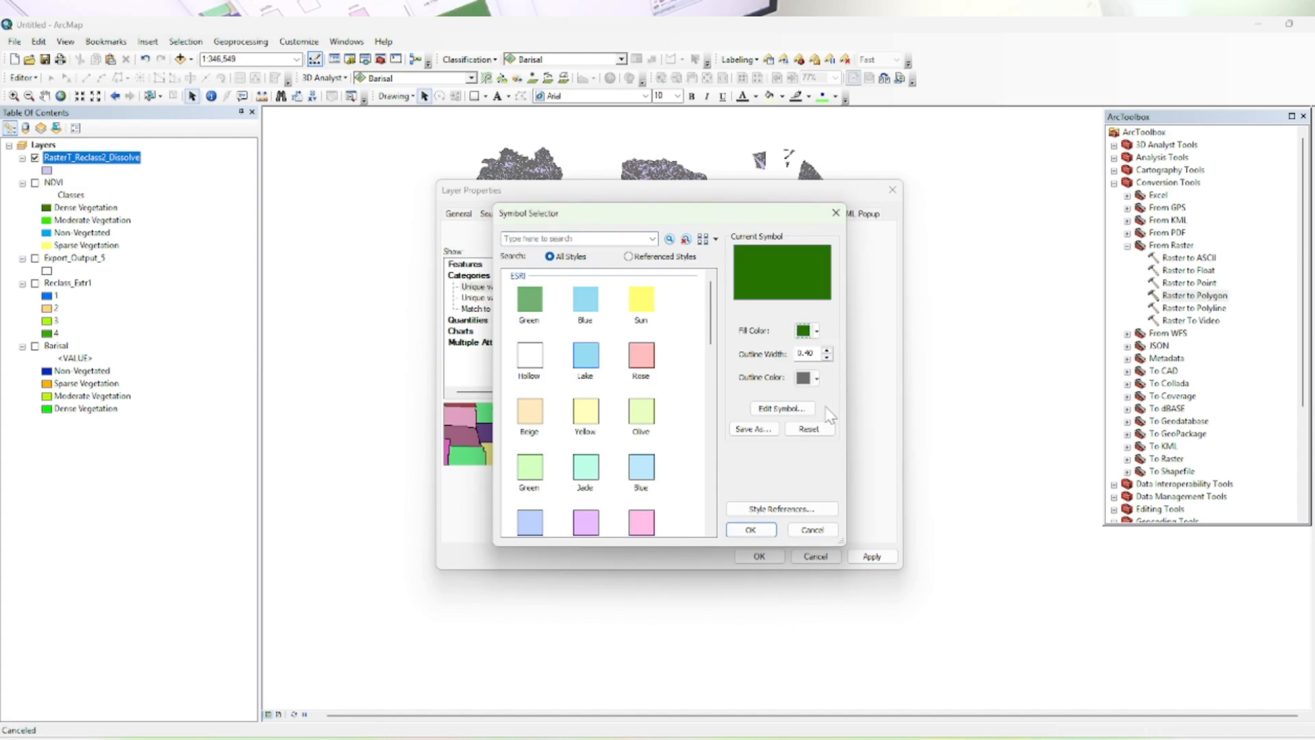
pyautogui.click(815, 378)
pyautogui.click(820, 398)
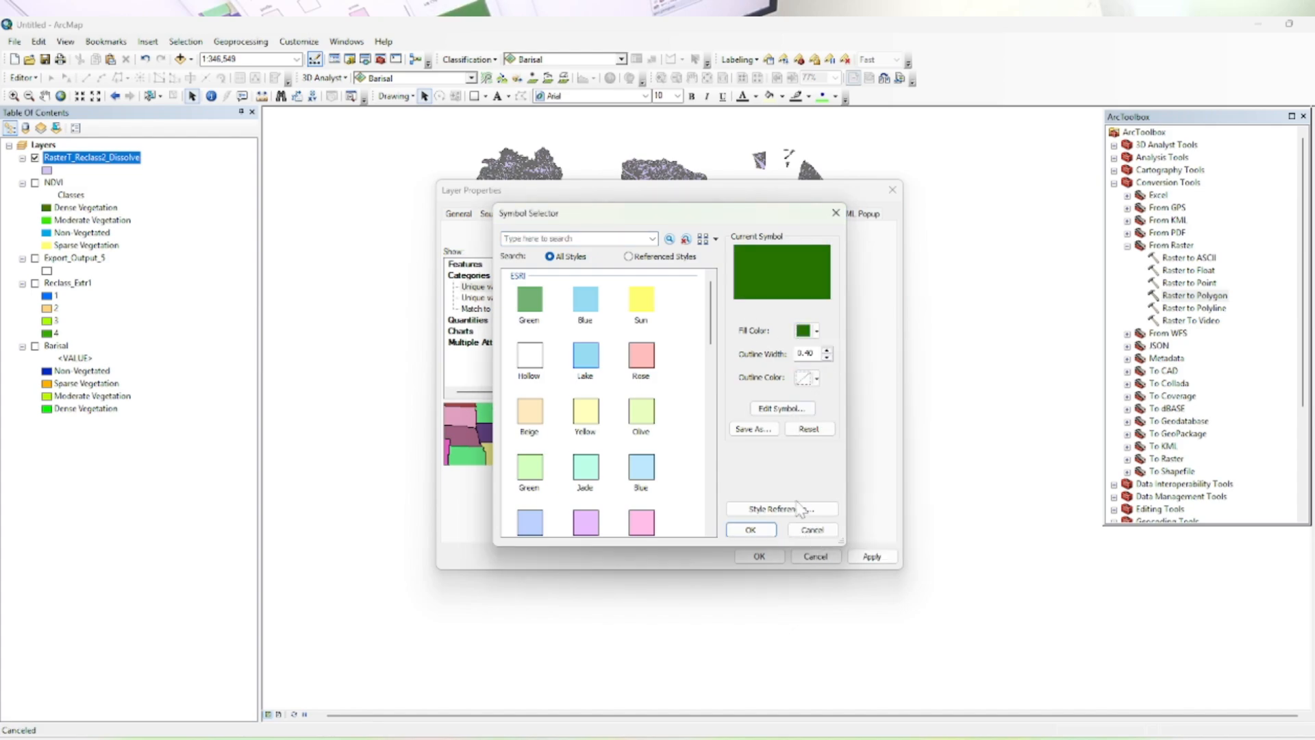
pyautogui.click(750, 530)
# Give the Moderate Vegetation class a bright green fill with no outline color.
pyautogui.doubleClick(556, 369)
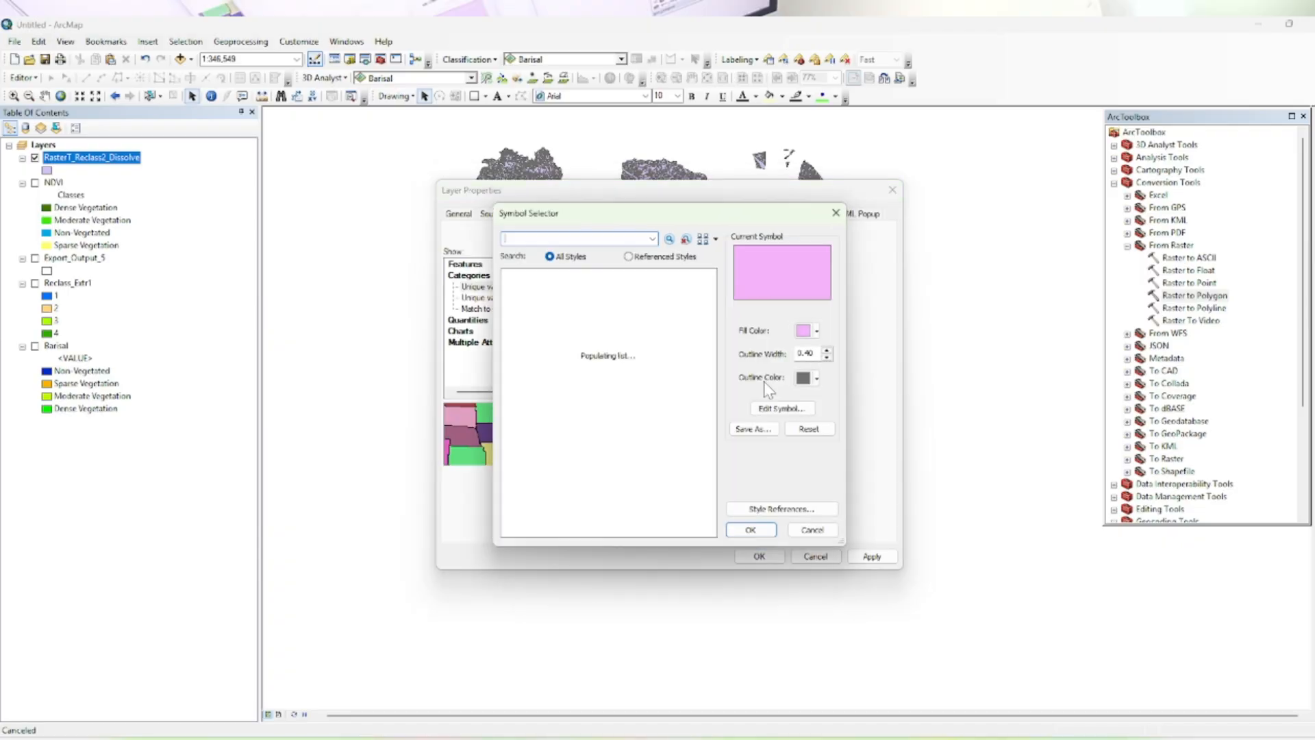
pyautogui.click(816, 331)
pyautogui.click(877, 405)
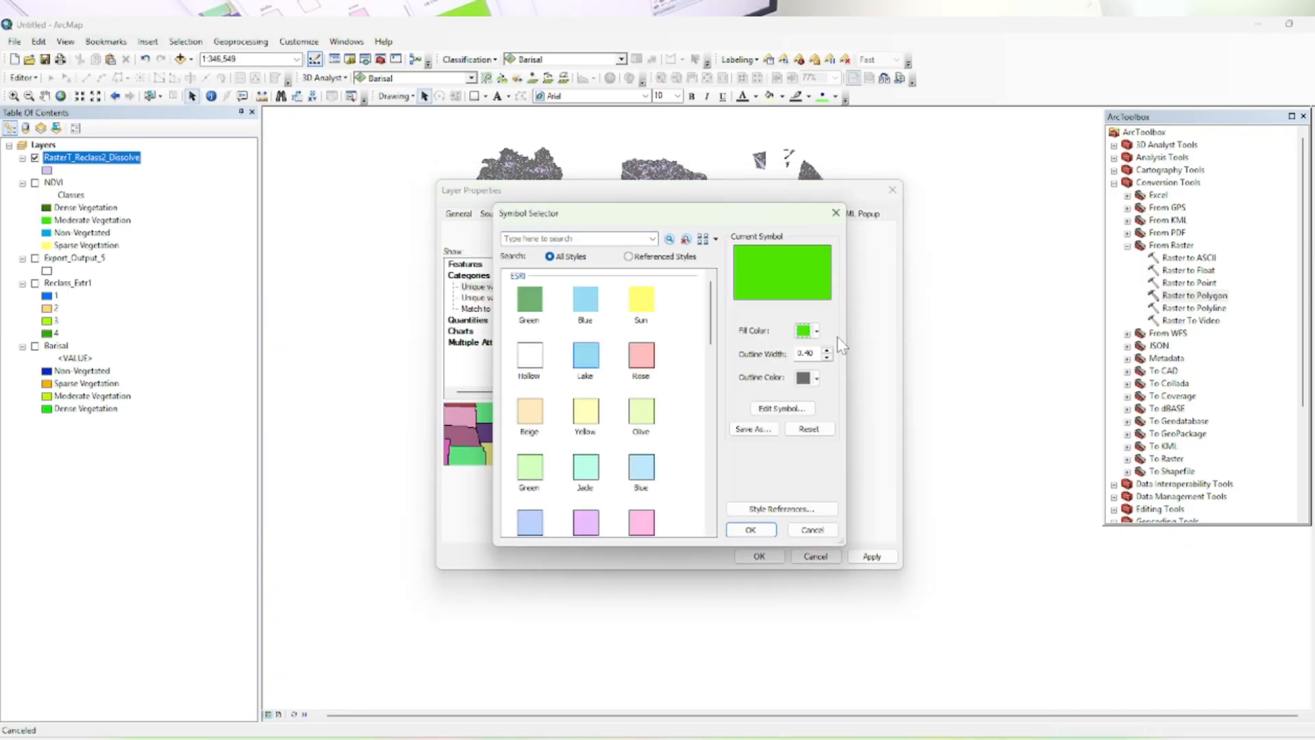
pyautogui.click(817, 378)
pyautogui.click(830, 398)
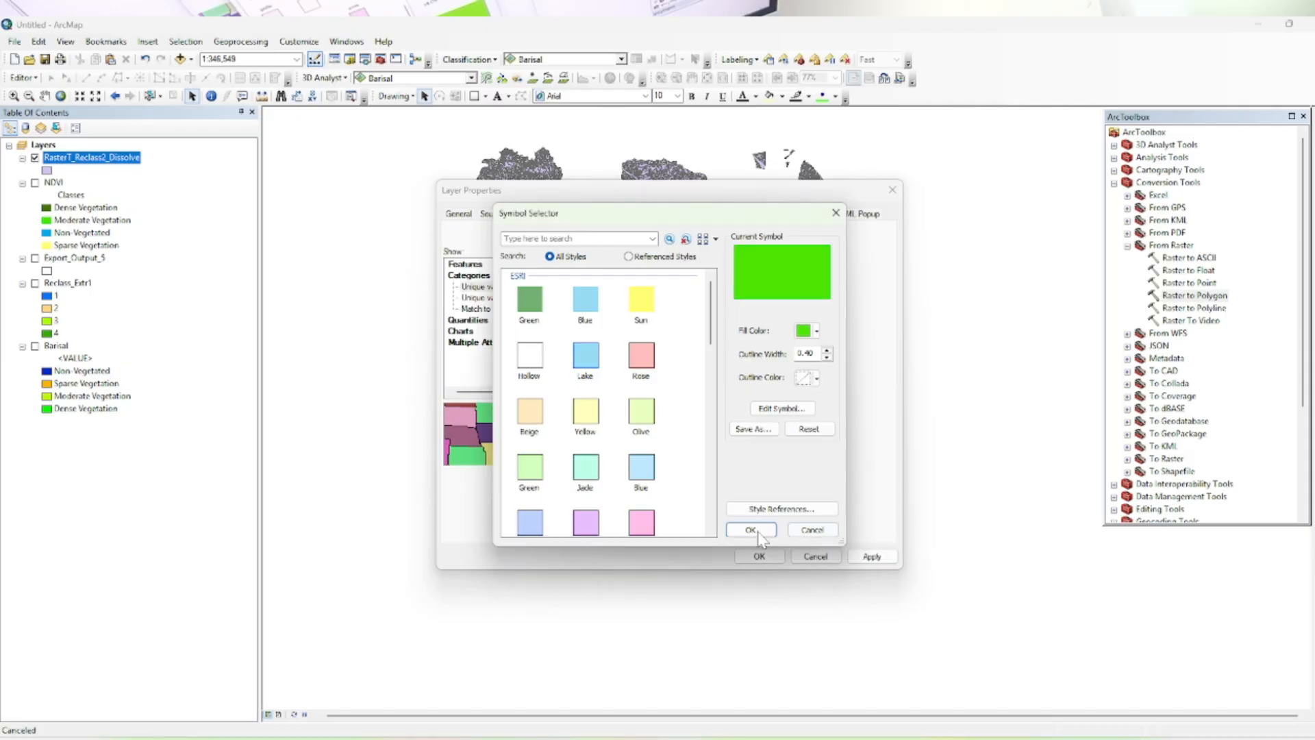
pyautogui.click(751, 530)
# Give the Non-Vegetated class a blue fill with no outline color.
pyautogui.doubleClick(555, 378)
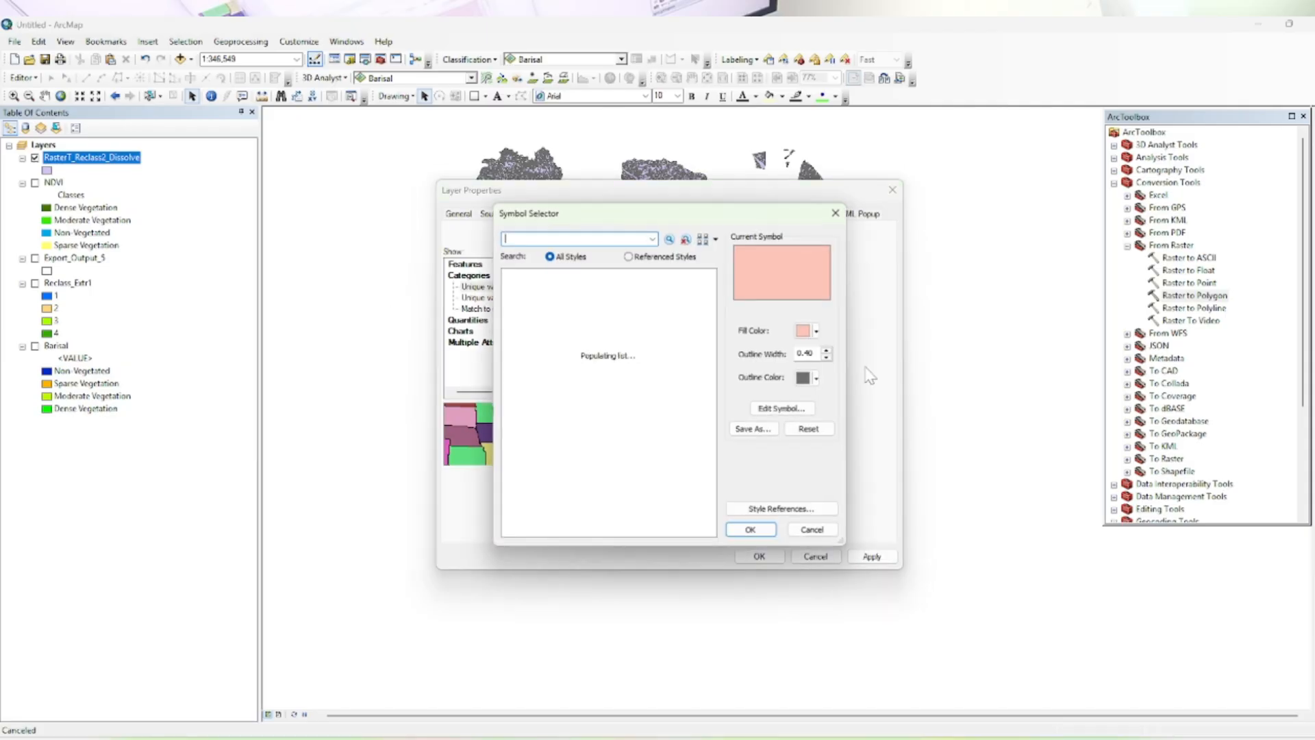
pyautogui.click(817, 331)
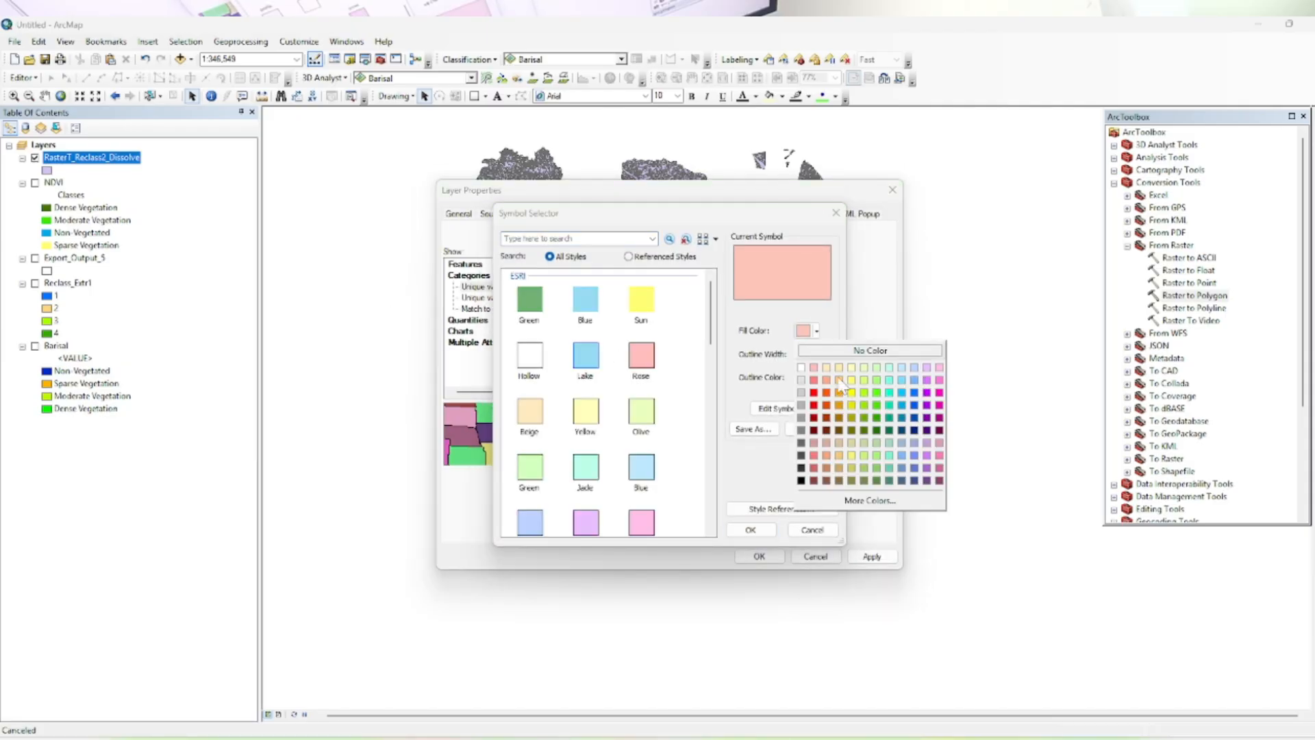
pyautogui.click(910, 404)
pyautogui.click(817, 377)
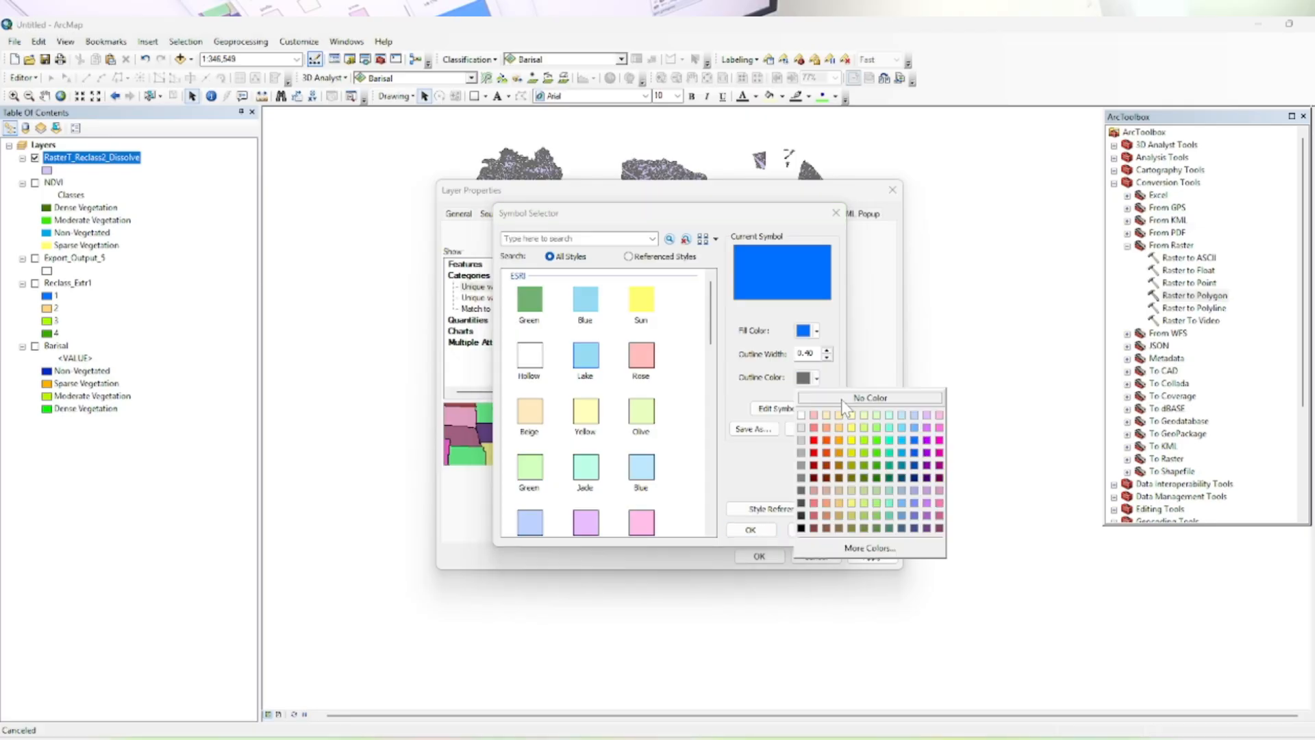
pyautogui.click(841, 400)
pyautogui.click(751, 530)
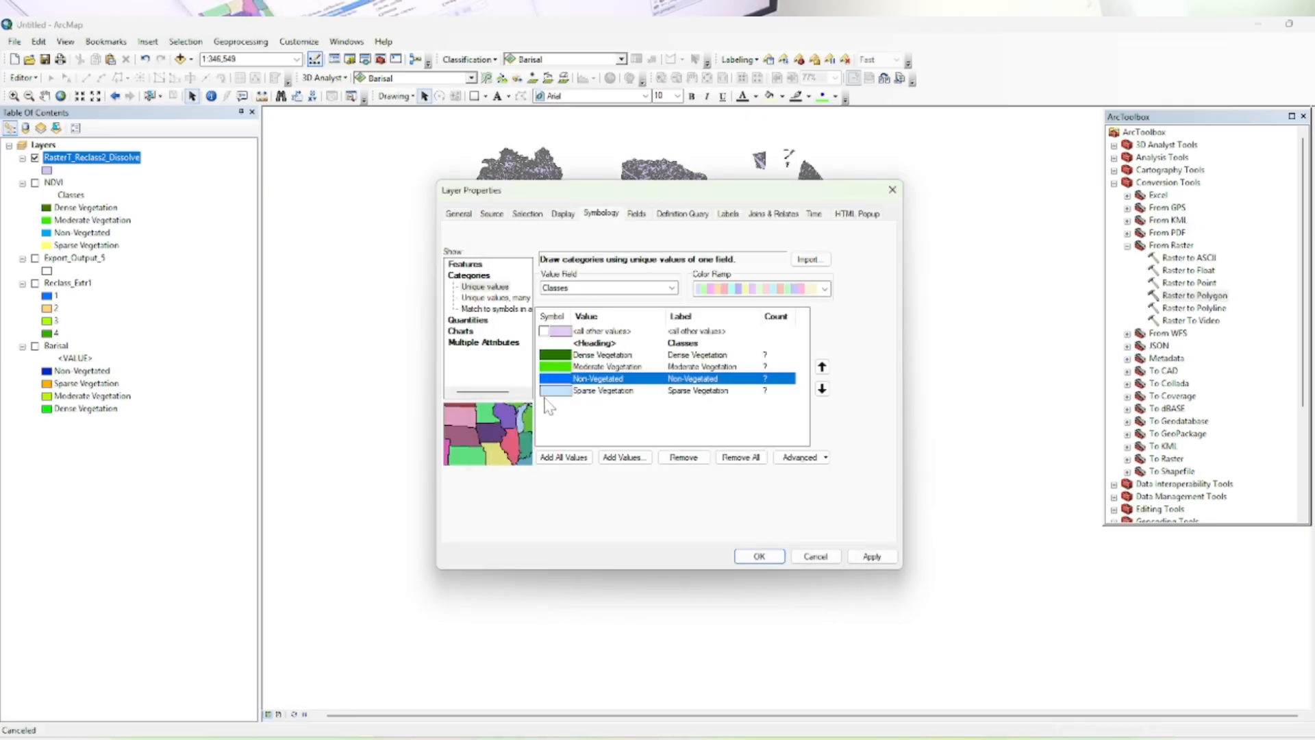
# Give the Sparse Vegetation class a pale yellow fill with no outline color, and apply the symbology to the dissolved layer.
pyautogui.doubleClick(555, 391)
pyautogui.click(815, 331)
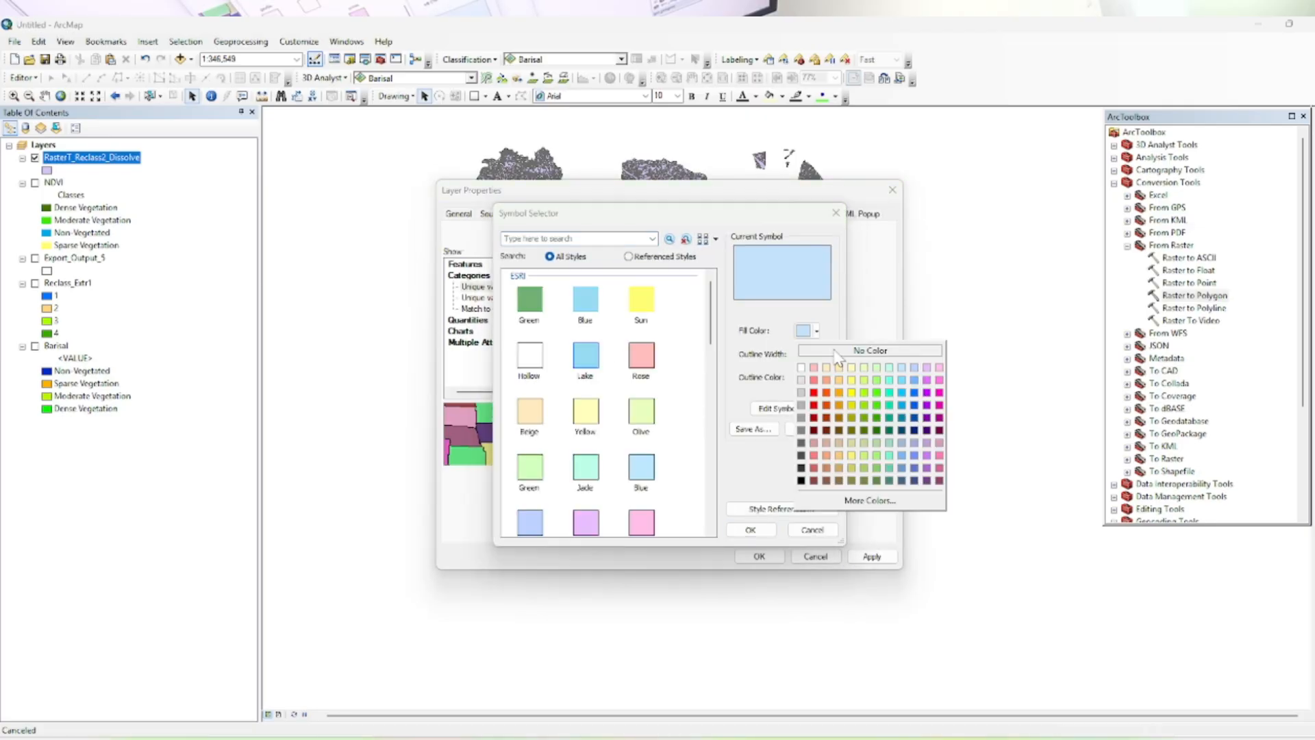
pyautogui.click(852, 381)
pyautogui.click(815, 331)
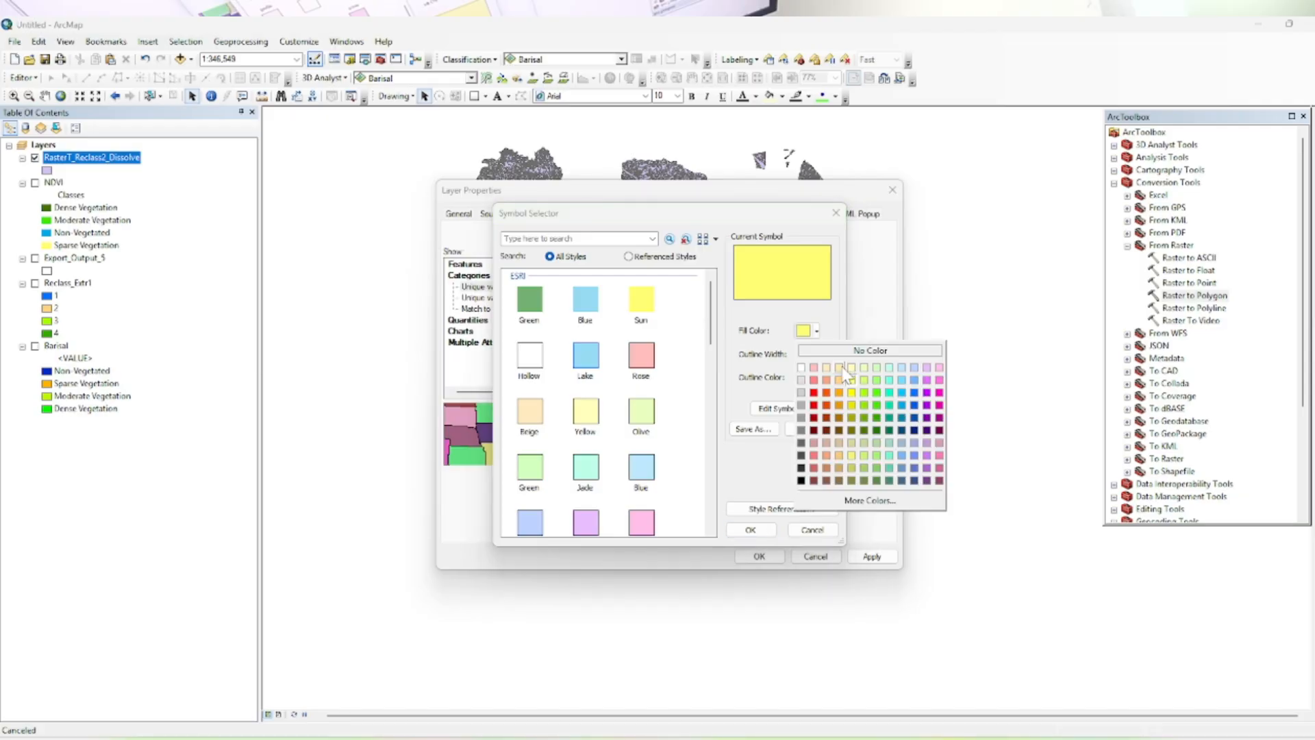
pyautogui.click(839, 369)
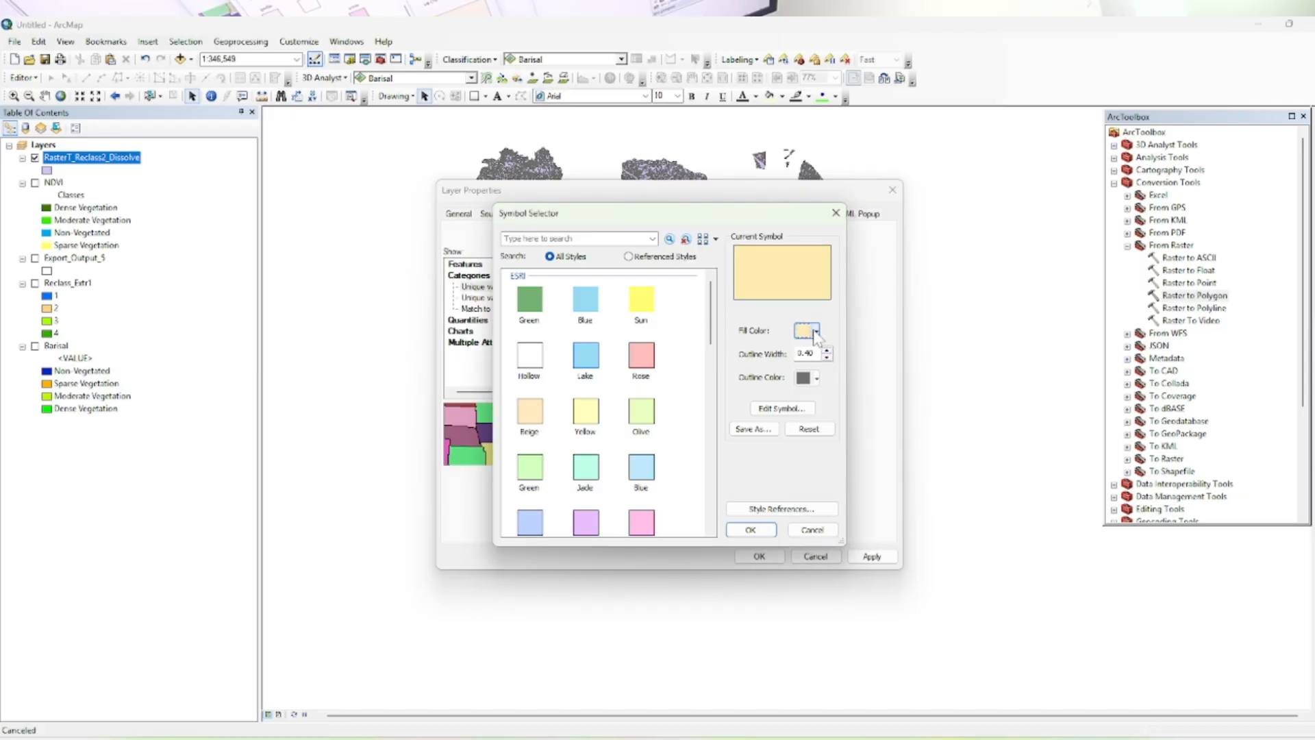
pyautogui.click(815, 331)
pyautogui.click(855, 370)
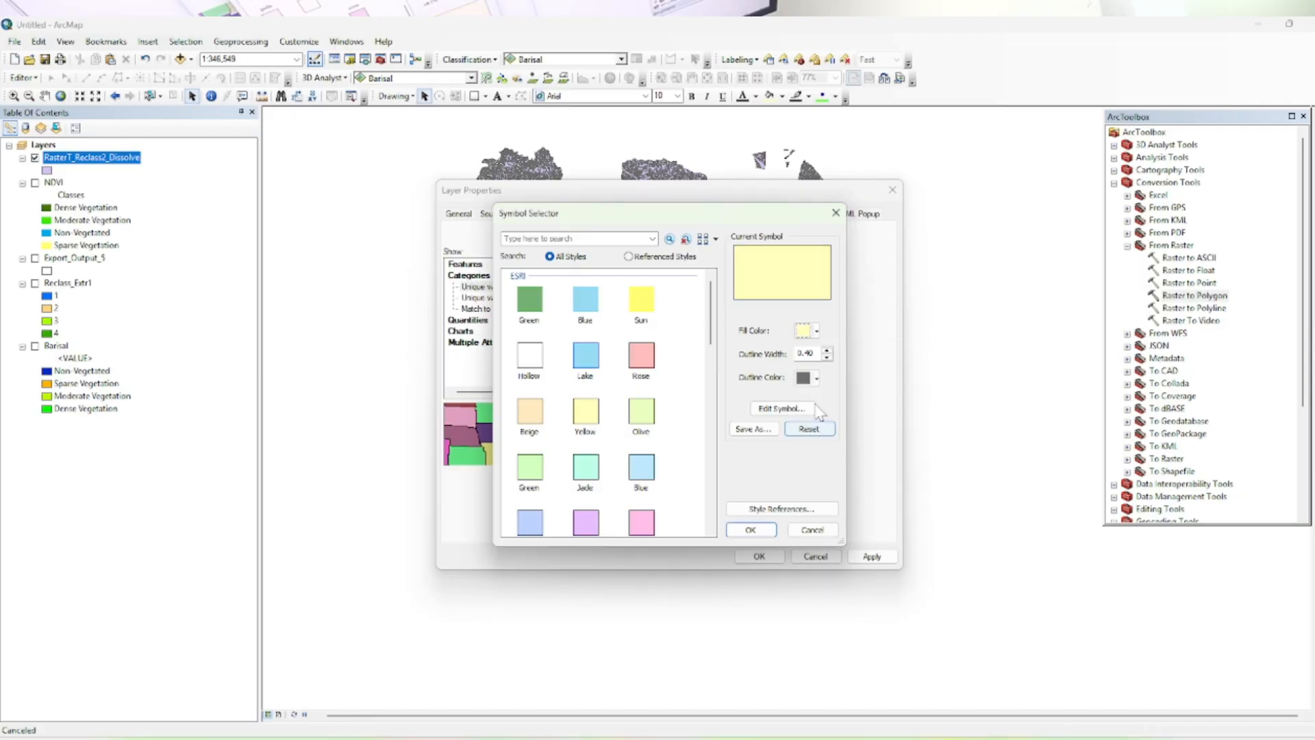
pyautogui.click(815, 331)
pyautogui.click(786, 470)
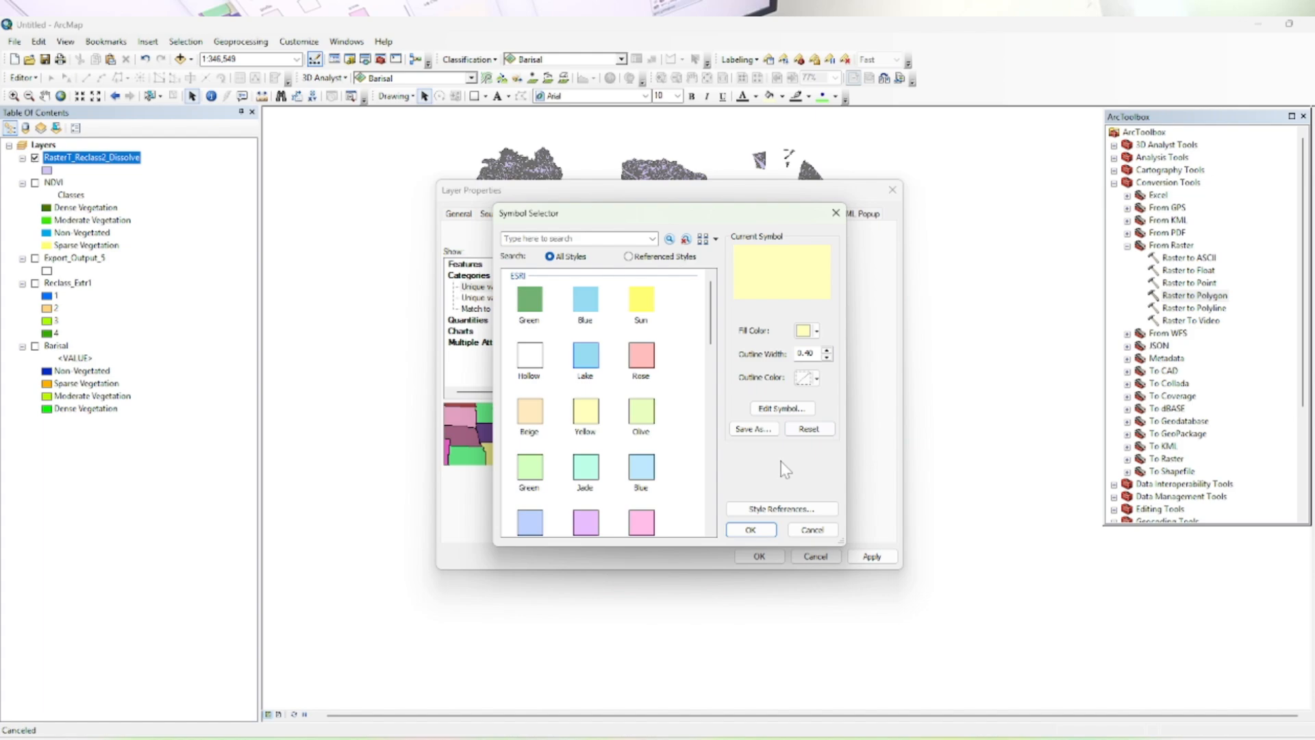
pyautogui.click(751, 529)
pyautogui.click(871, 556)
pyautogui.click(760, 557)
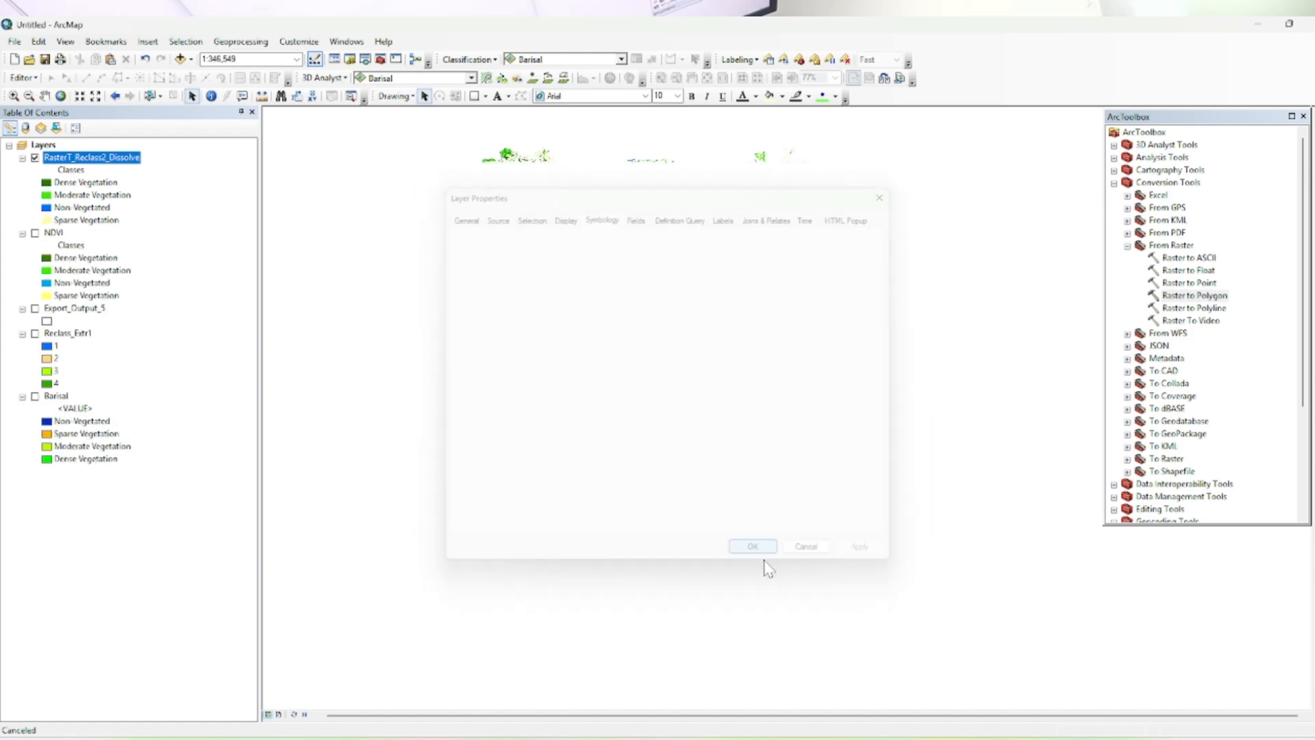
# Open the attribute table of the RasterT_Reclass2_Dissolve layer.
pyautogui.rightClick(100, 157)
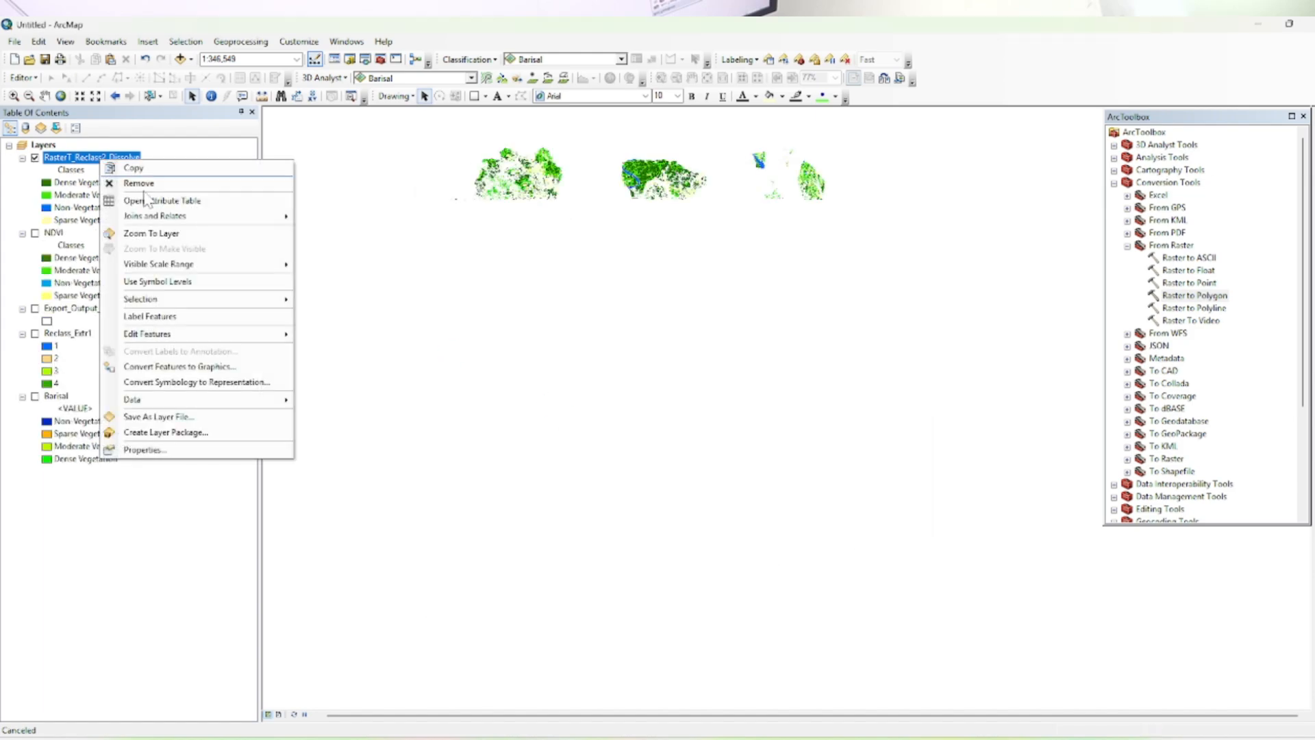
pyautogui.click(175, 203)
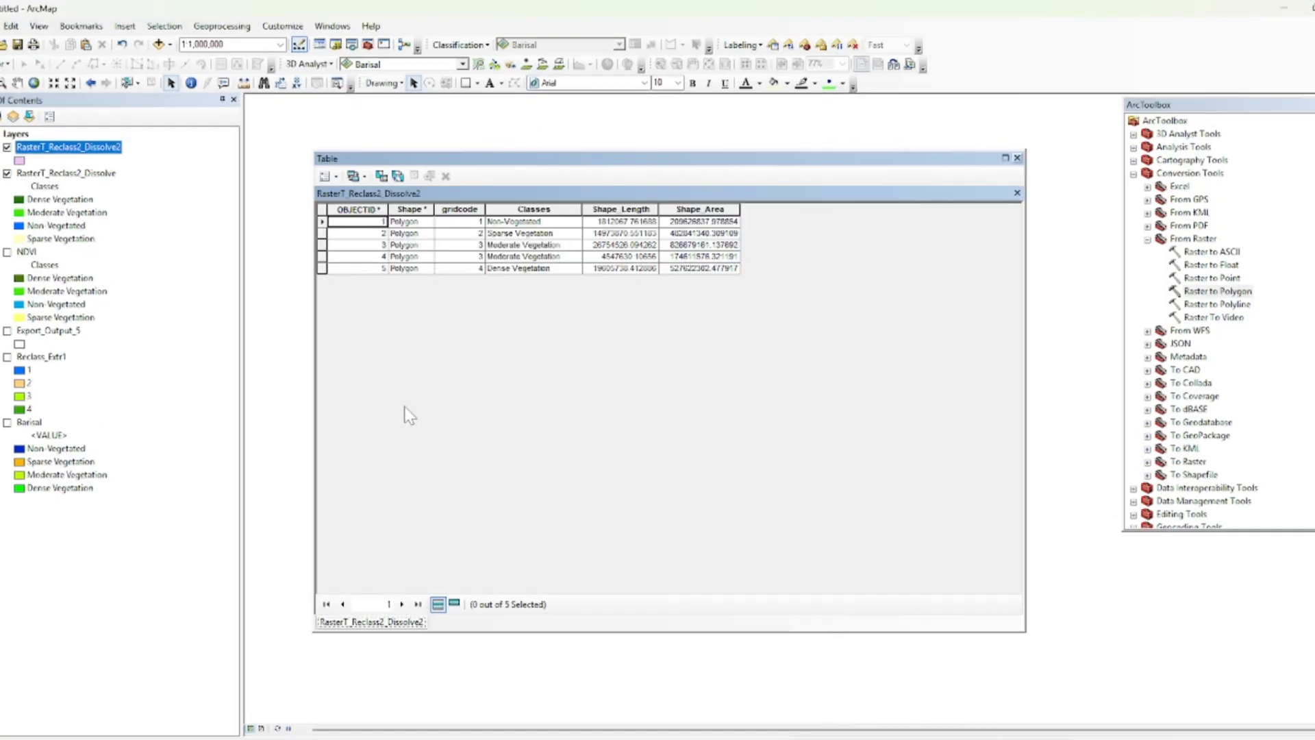
# Examine the class records and their Shape_Area values in the RasterT_Reclass2_Dissolve2 attribute table, and close the table.
pyautogui.click(526, 233)
pyautogui.press('Down')
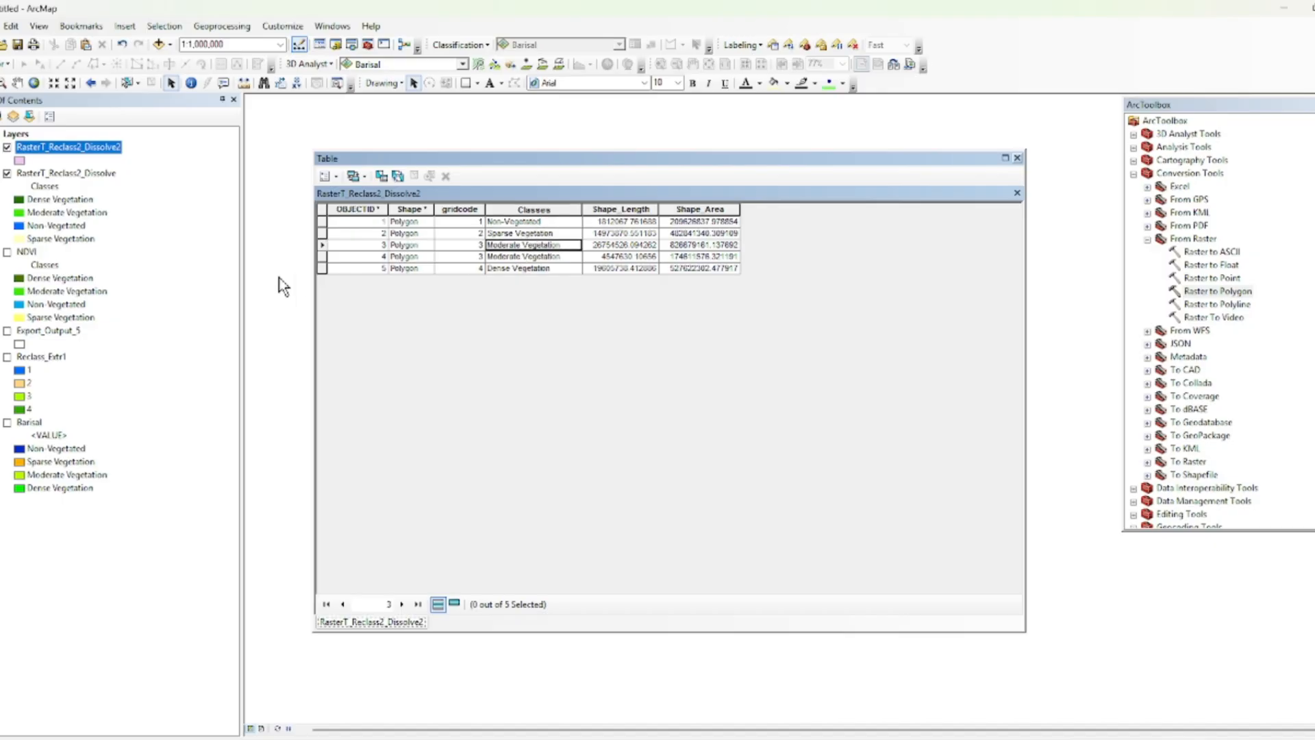
pyautogui.click(322, 255)
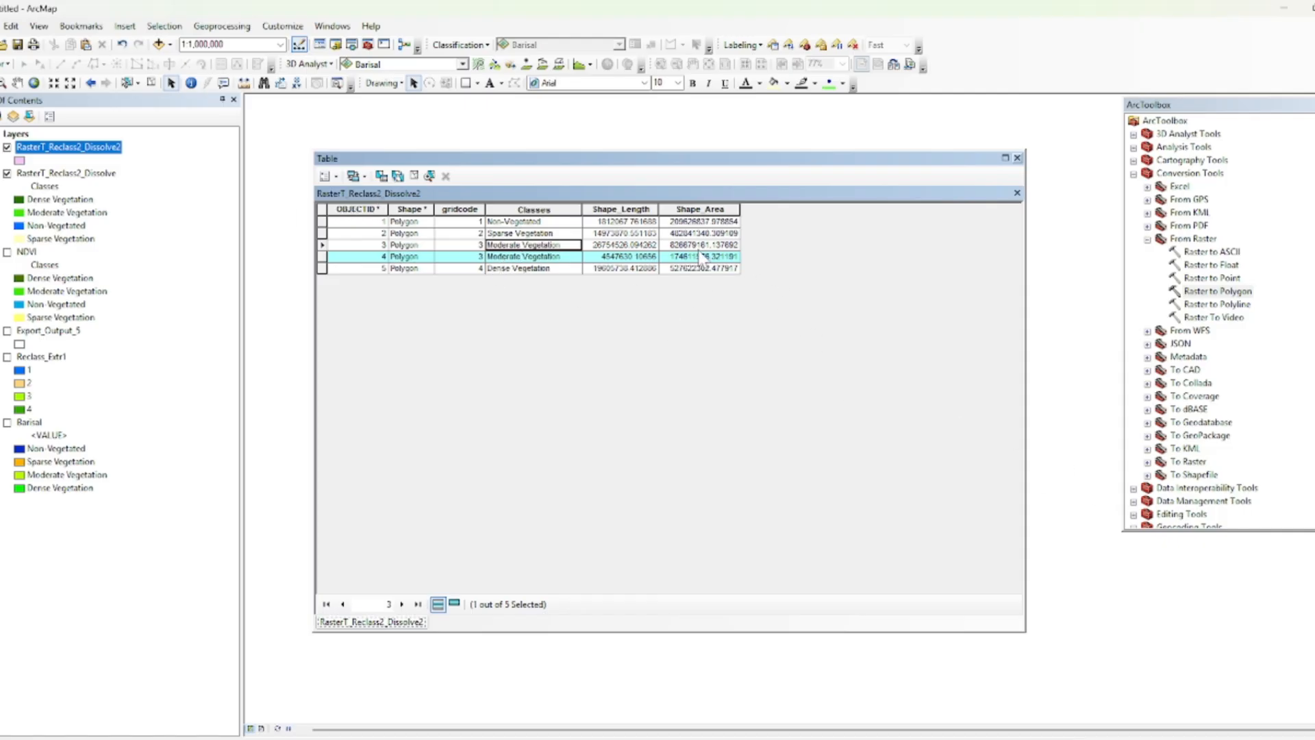
pyautogui.click(329, 221)
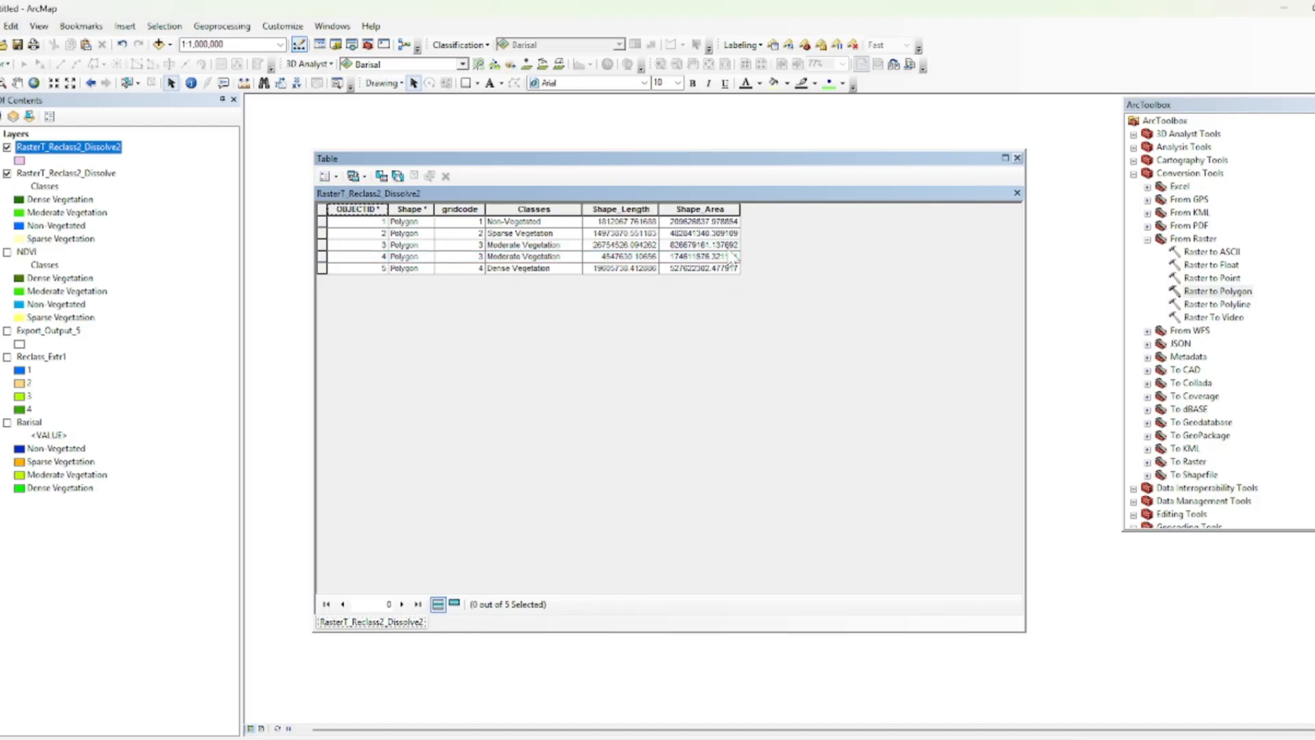
pyautogui.click(662, 256)
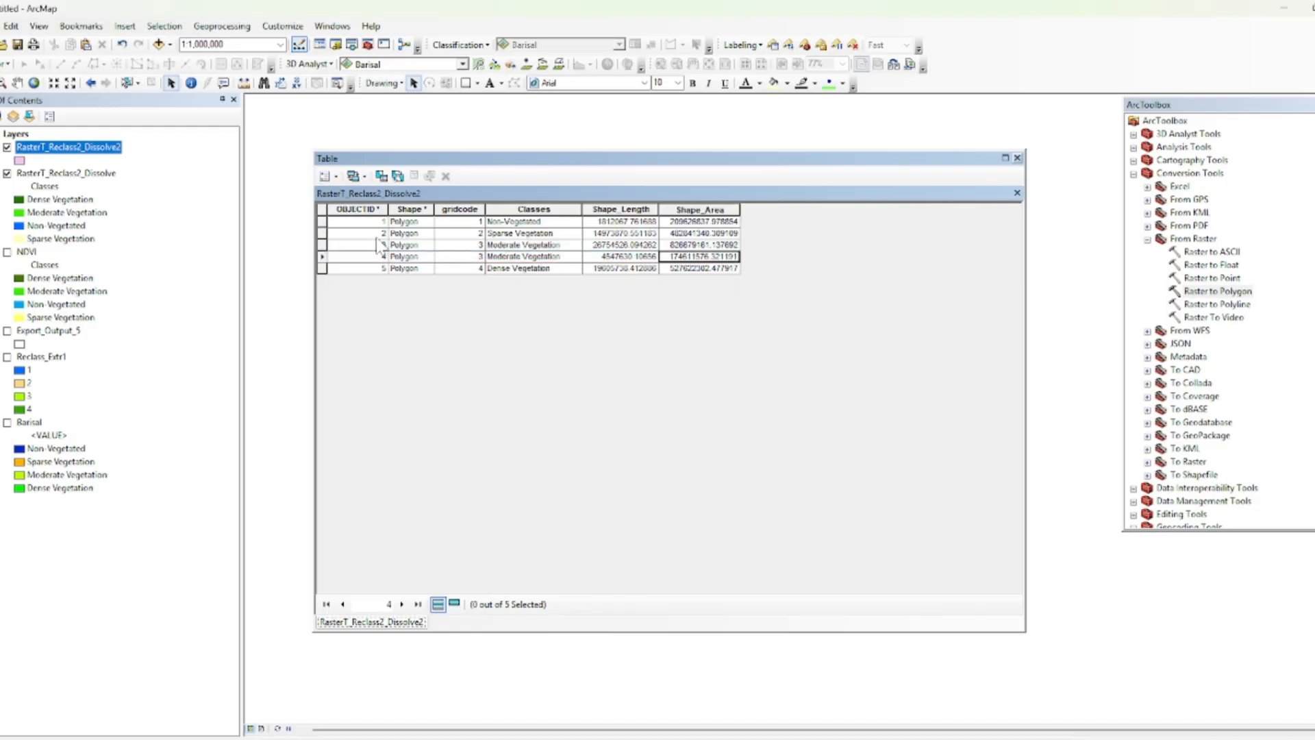
pyautogui.click(980, 248)
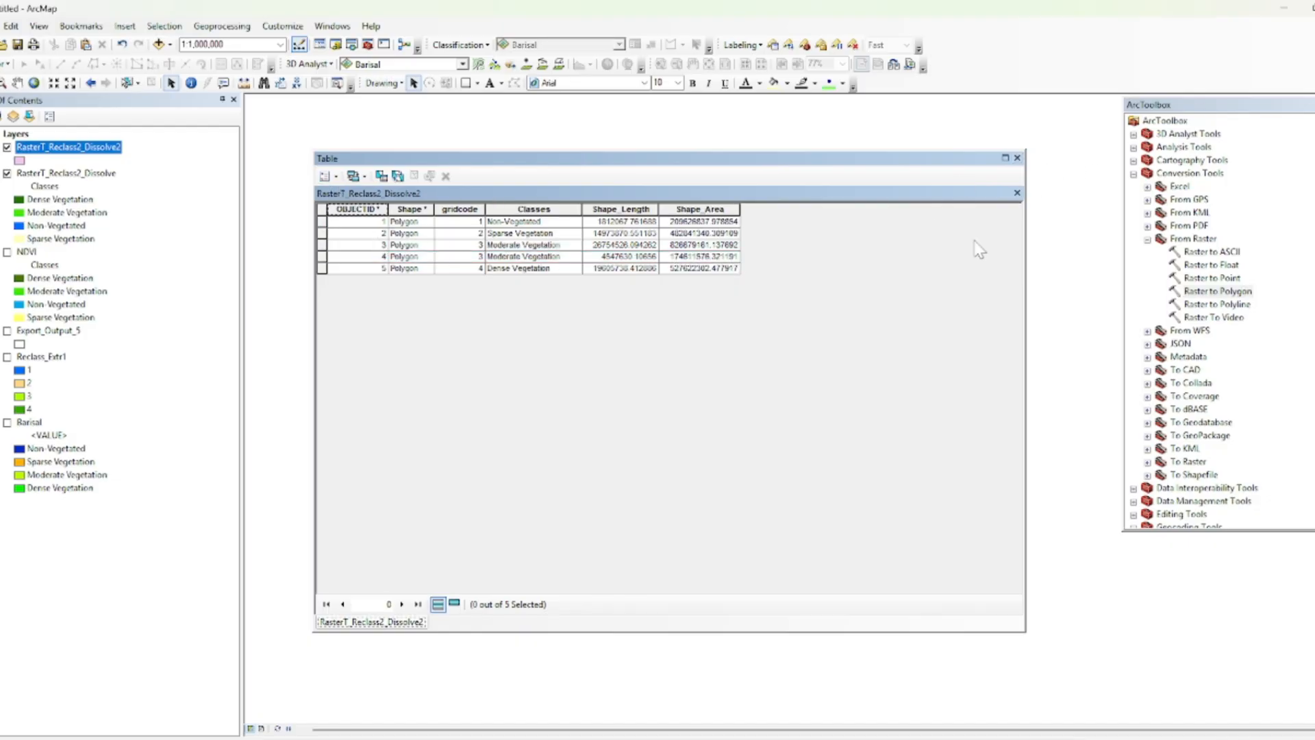
pyautogui.click(1018, 158)
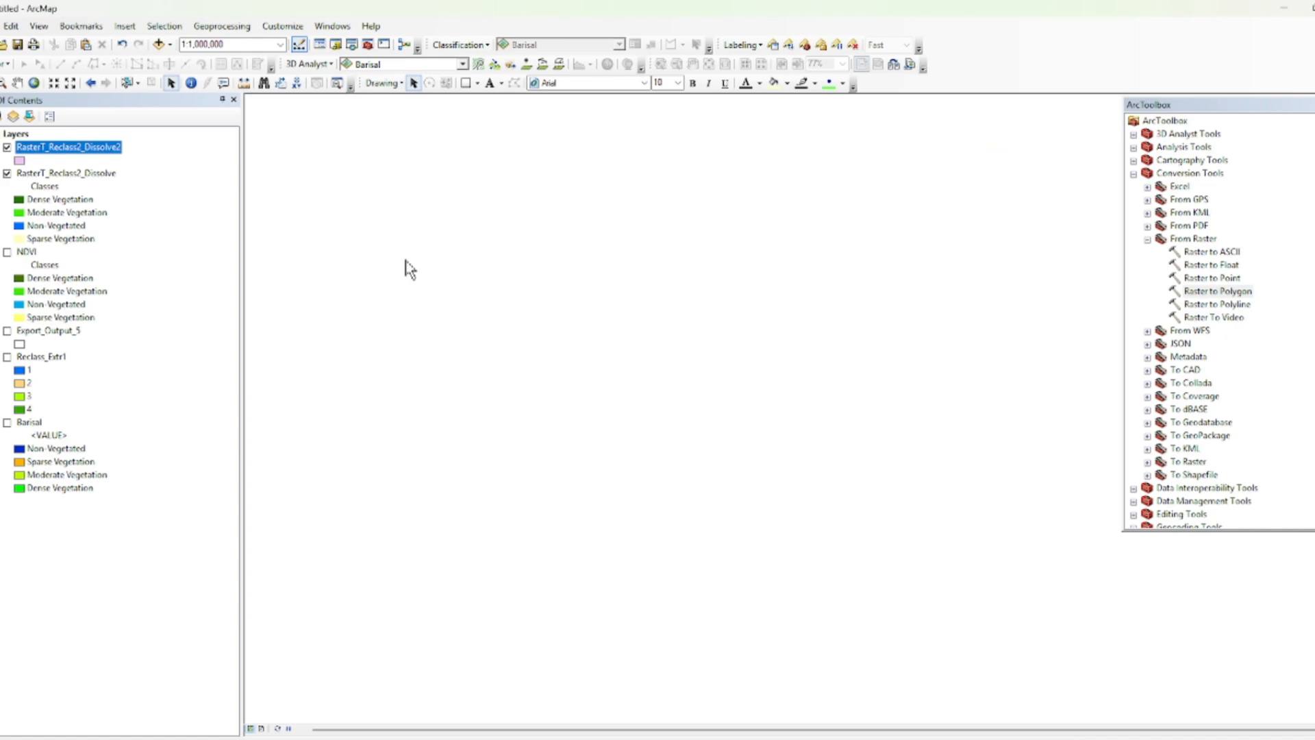
pyautogui.rightClick(41, 154)
pyautogui.click(101, 197)
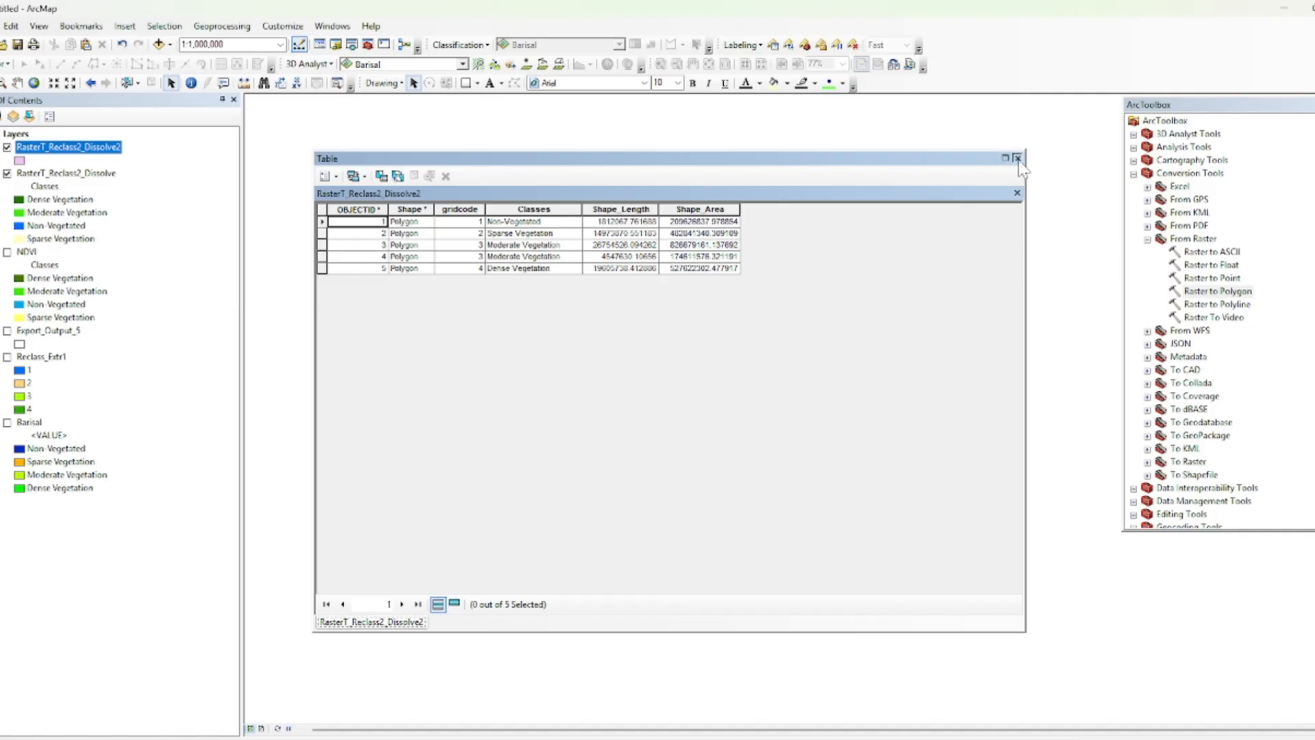
pyautogui.click(1018, 159)
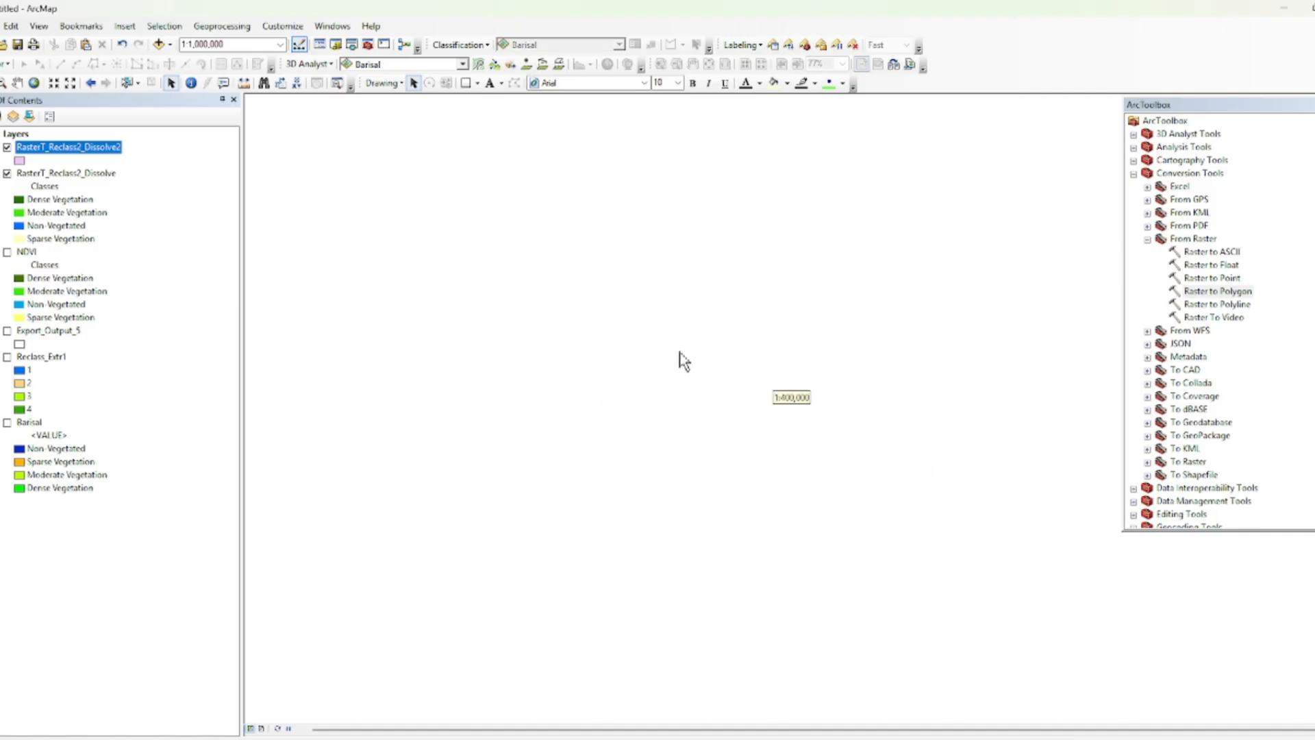
# Zoom to the extent of the RasterT_Reclass2_Dissolve2 layer and hide the RasterT_Reclass2_Dissolve layer.
pyautogui.rightClick(67, 148)
pyautogui.click(118, 229)
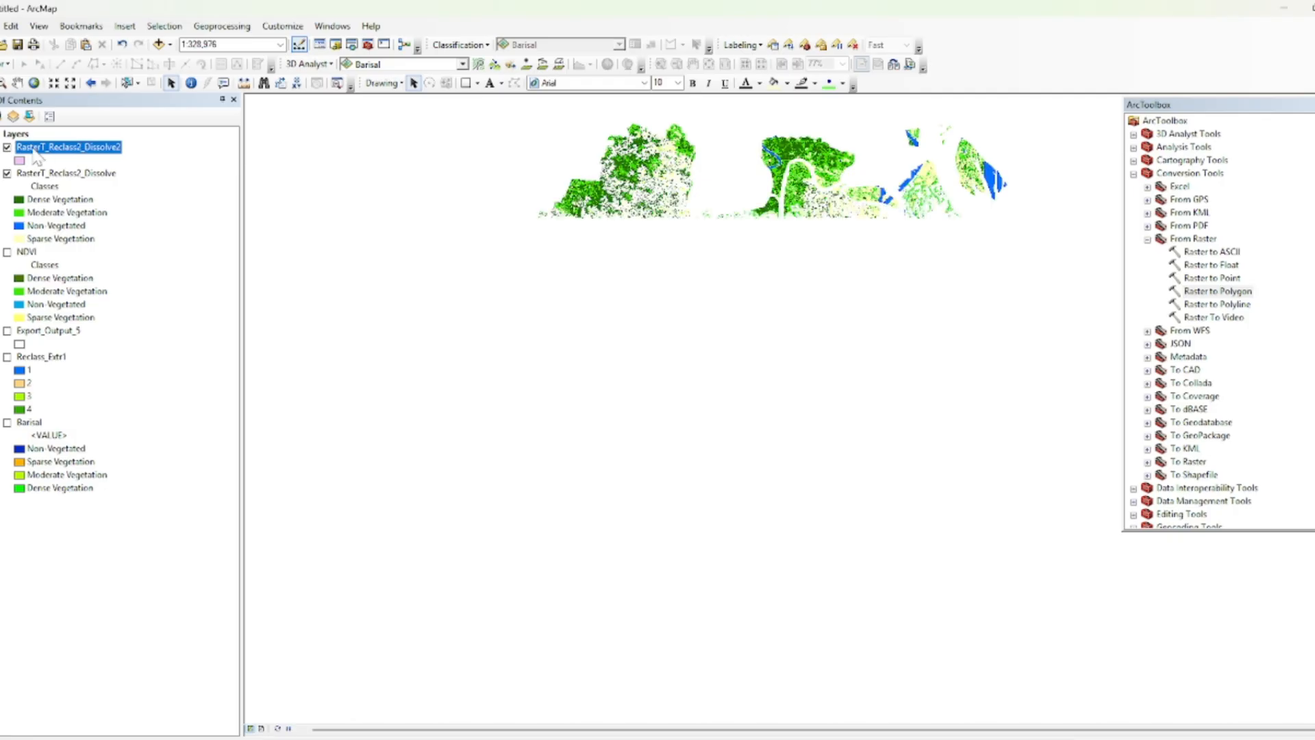
pyautogui.click(7, 174)
# Symbolize the RasterT_Reclass2_Dissolve2 layer by unique values of the Classes field, adding all four vegetation classes.
pyautogui.rightClick(42, 149)
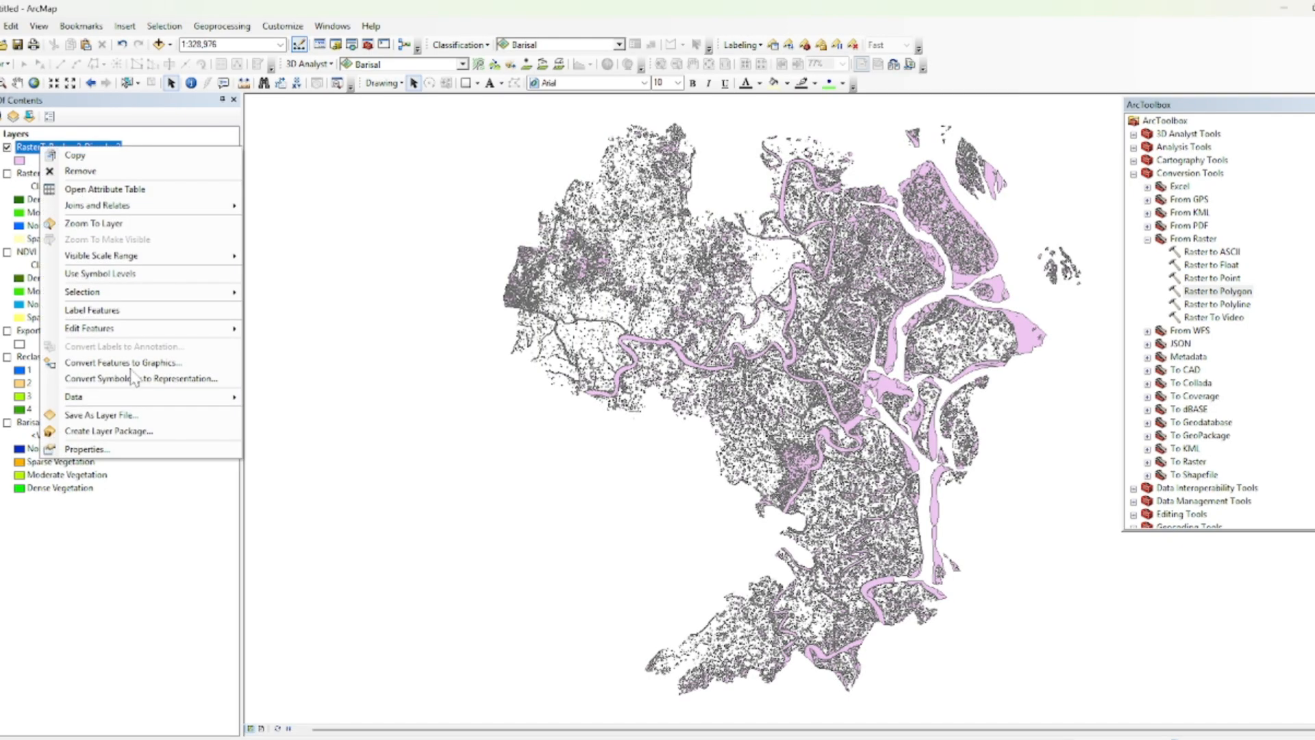
pyautogui.click(137, 448)
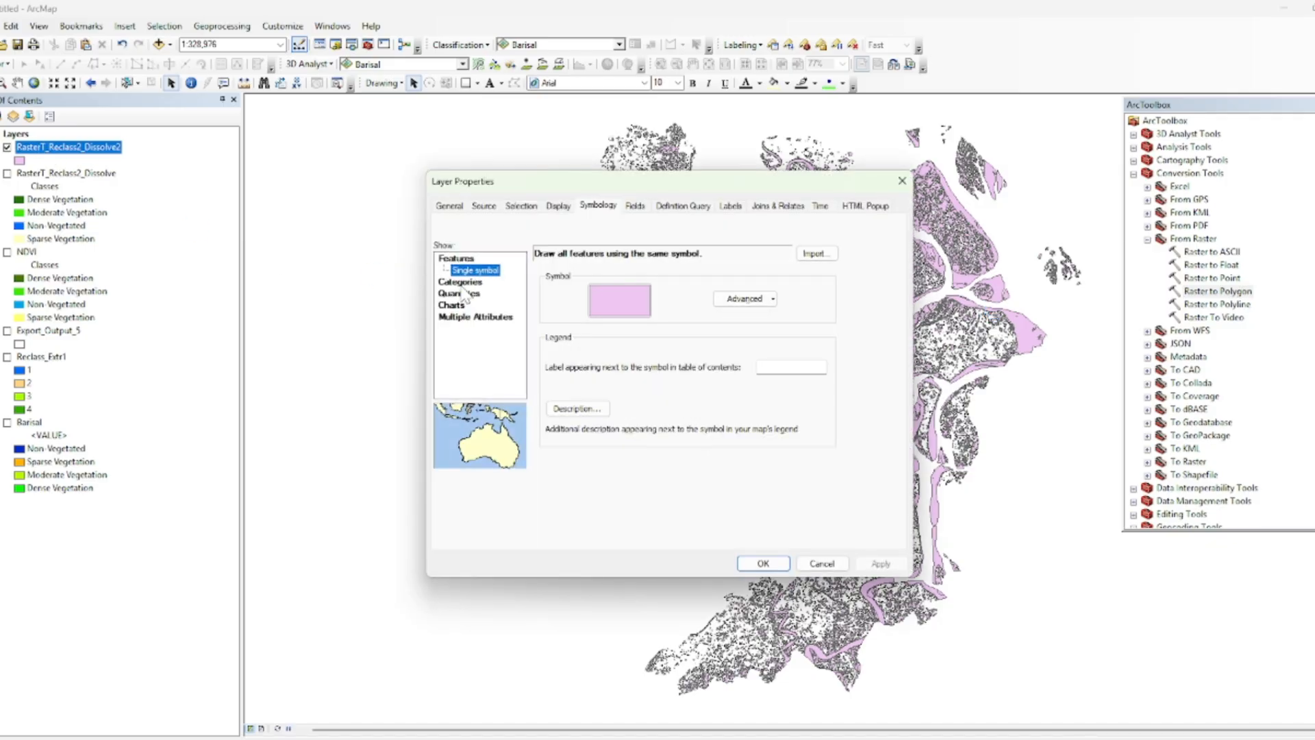
pyautogui.click(459, 282)
pyautogui.click(613, 284)
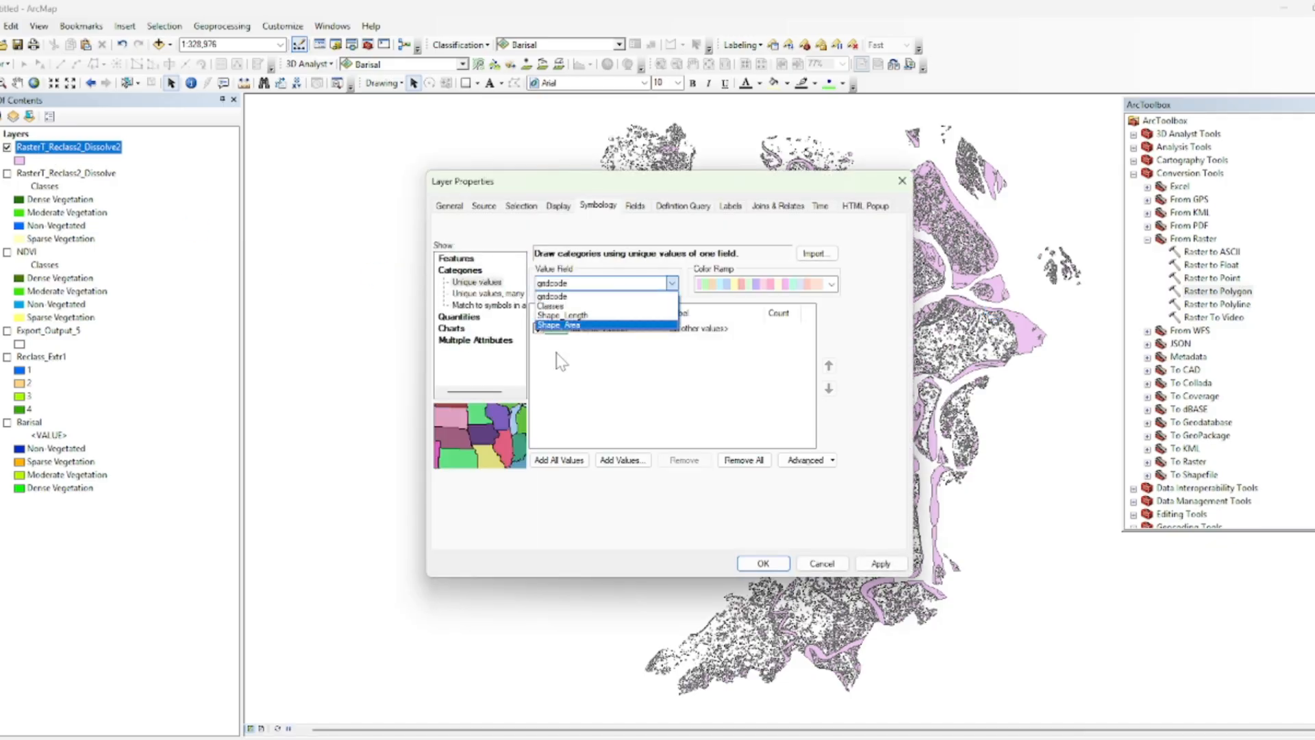
pyautogui.click(565, 317)
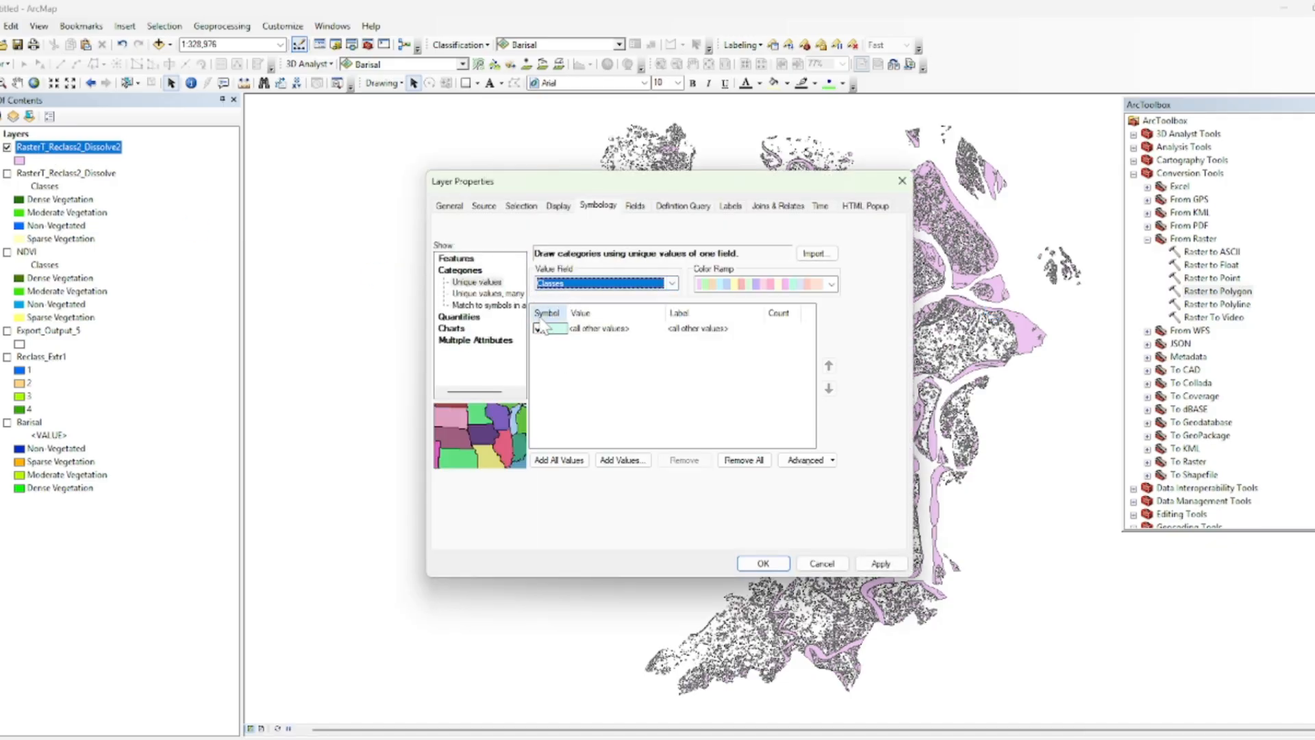
pyautogui.click(612, 464)
pyautogui.moveTo(656, 363); pyautogui.dragTo(591, 288)
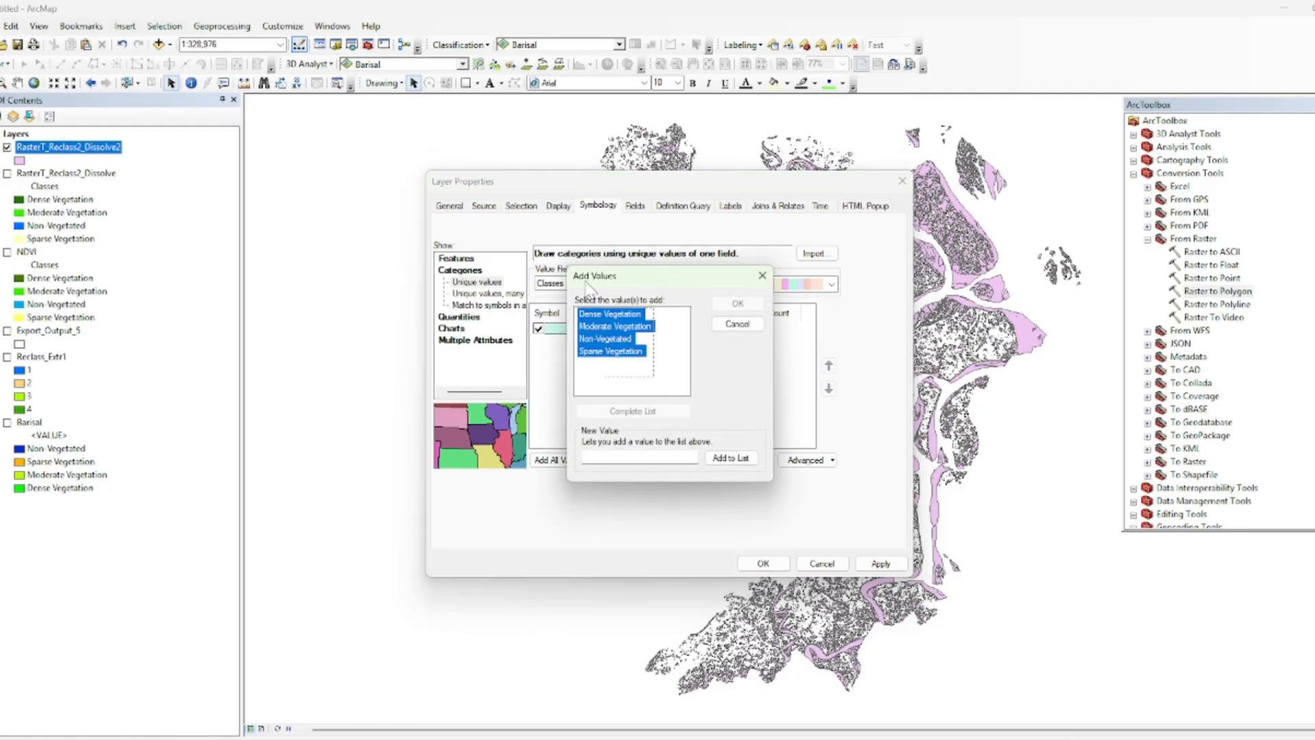
pyautogui.click(743, 303)
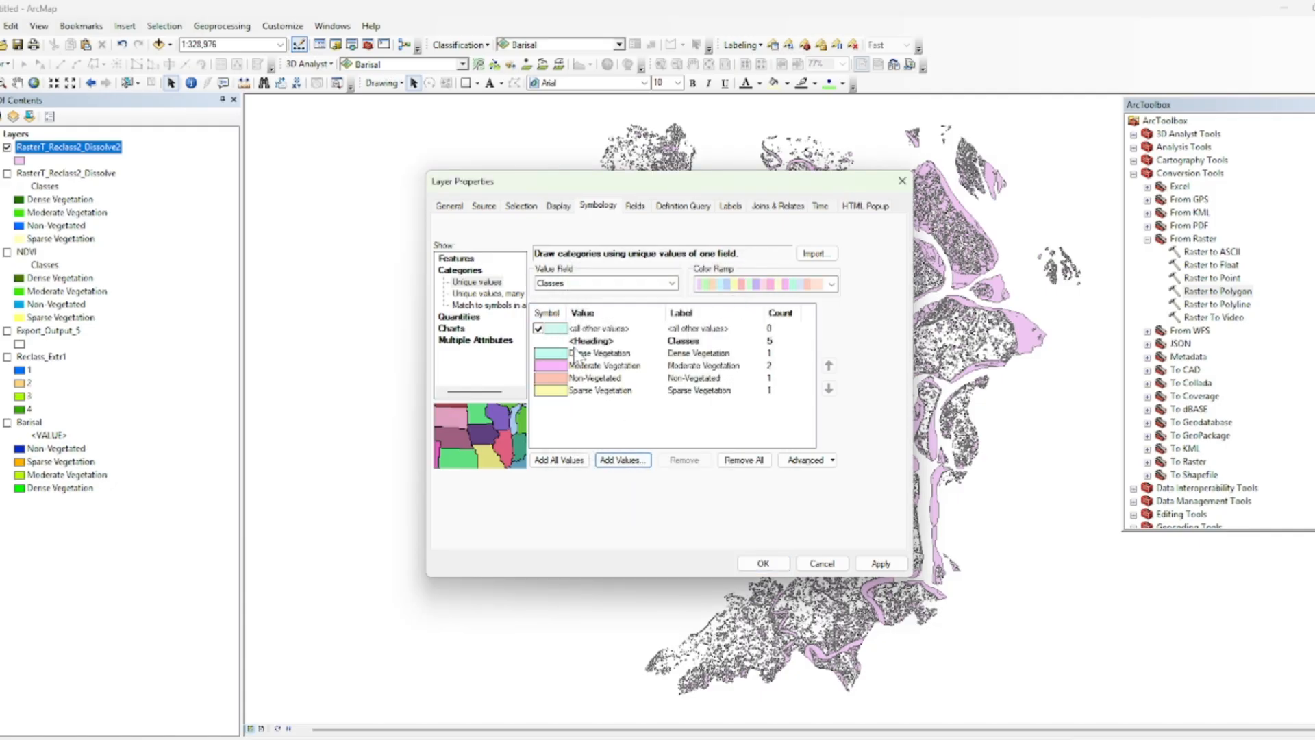
# Give the Dense Vegetation class a dark green fill with no outline color.
pyautogui.doubleClick(552, 353)
pyautogui.click(818, 328)
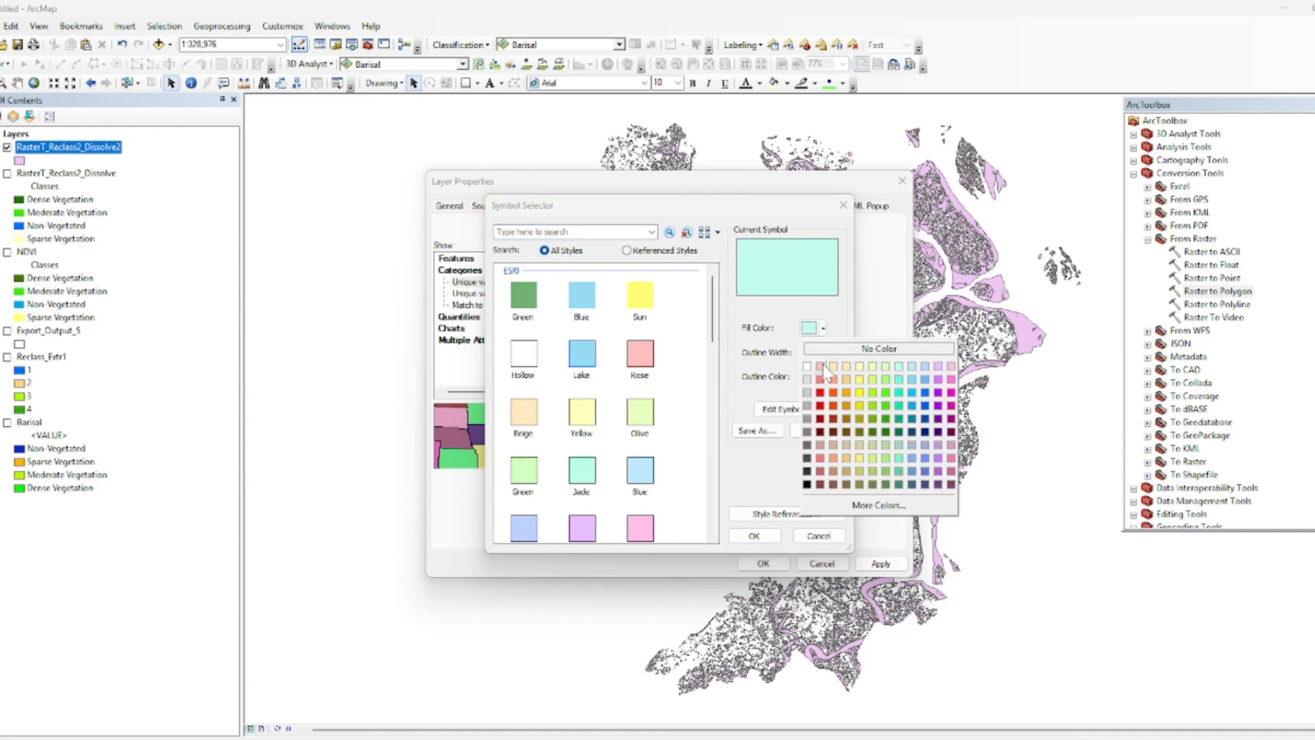
pyautogui.click(887, 432)
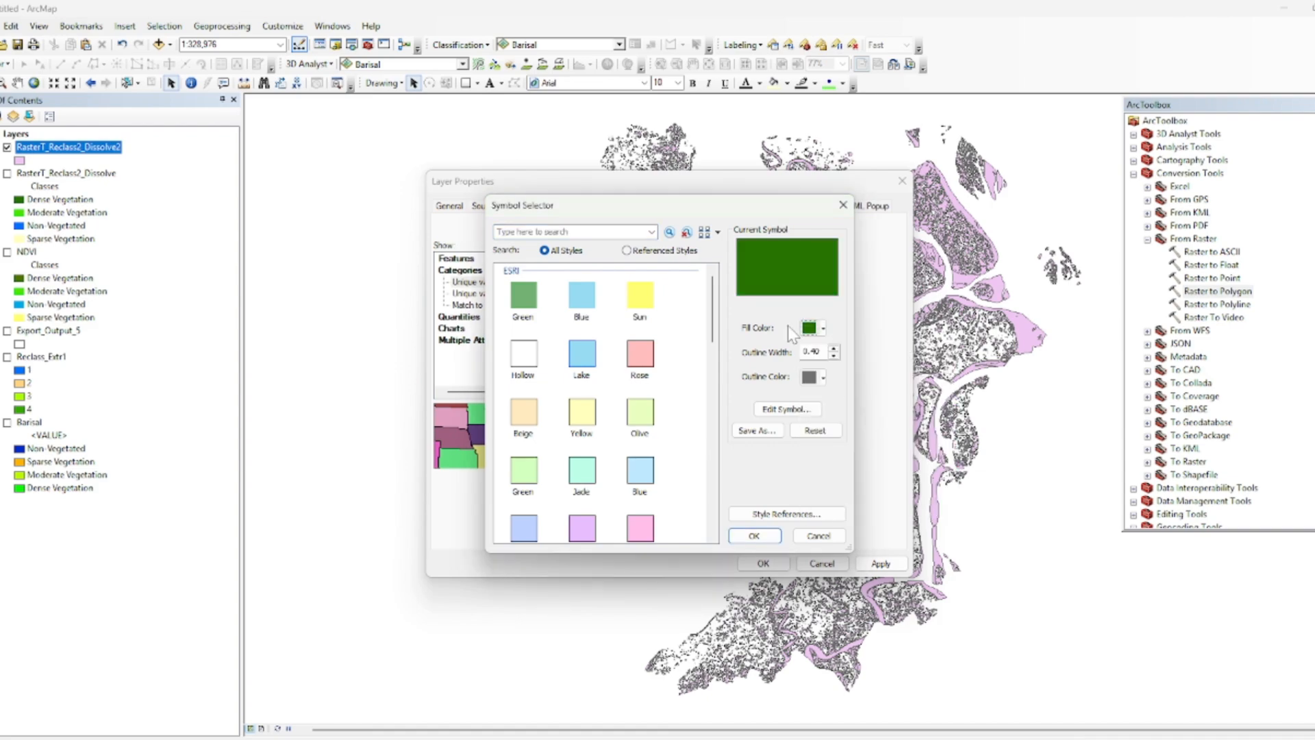
pyautogui.click(810, 377)
pyautogui.click(849, 403)
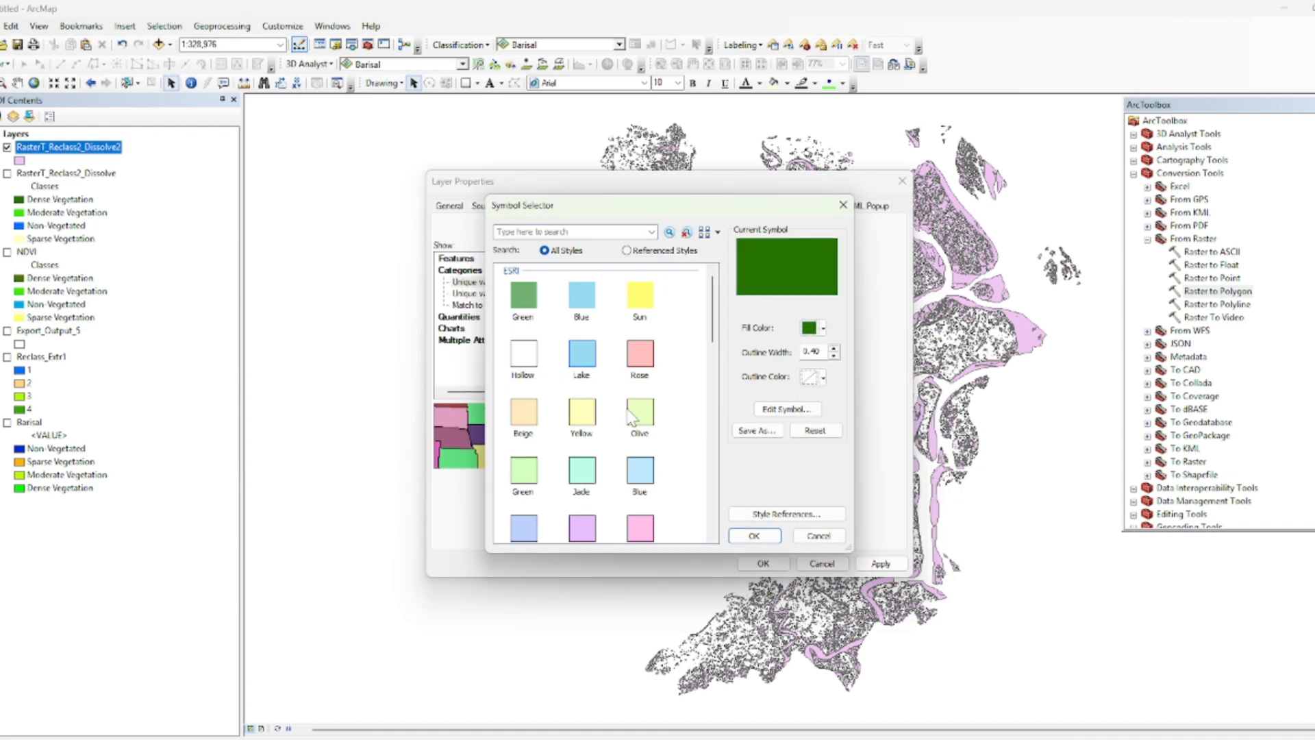
pyautogui.click(756, 536)
# Give the Moderate Vegetation class a bright yellow-green fill with no outline color.
pyautogui.doubleClick(561, 367)
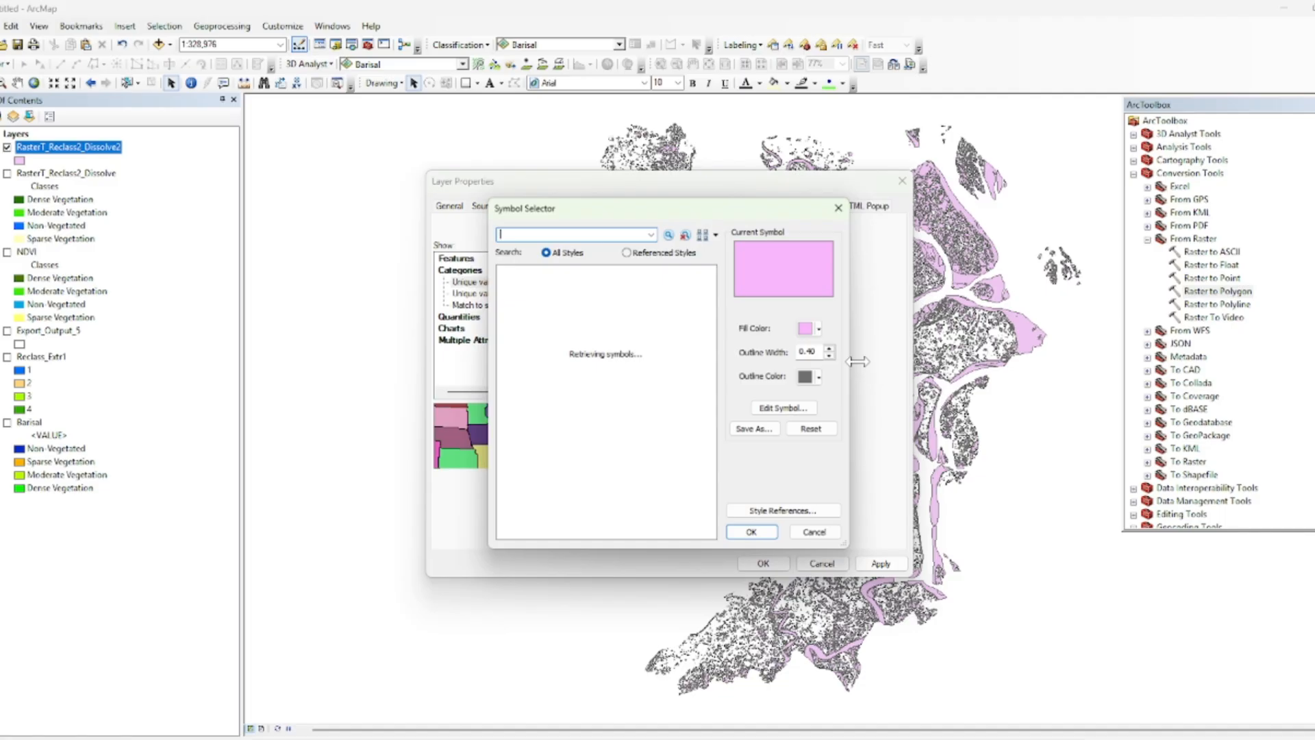
pyautogui.click(814, 328)
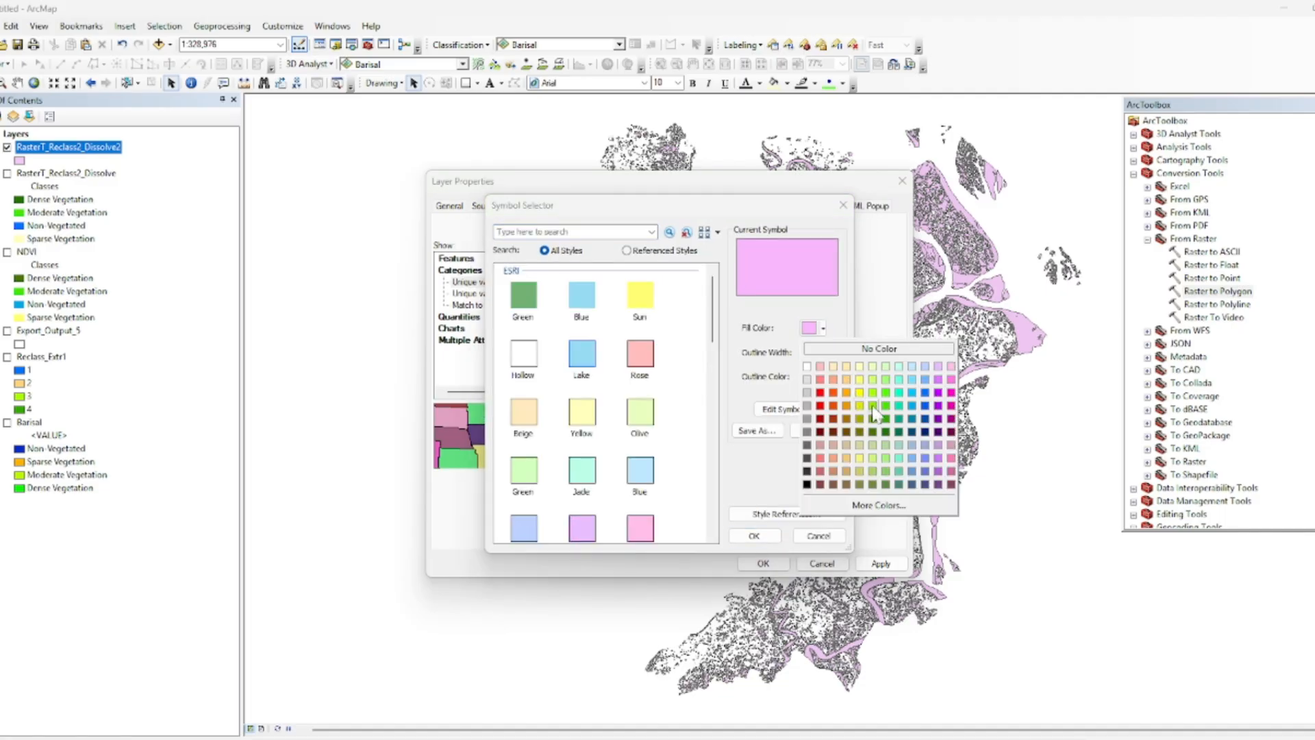
pyautogui.click(873, 406)
pyautogui.click(813, 377)
pyautogui.click(849, 403)
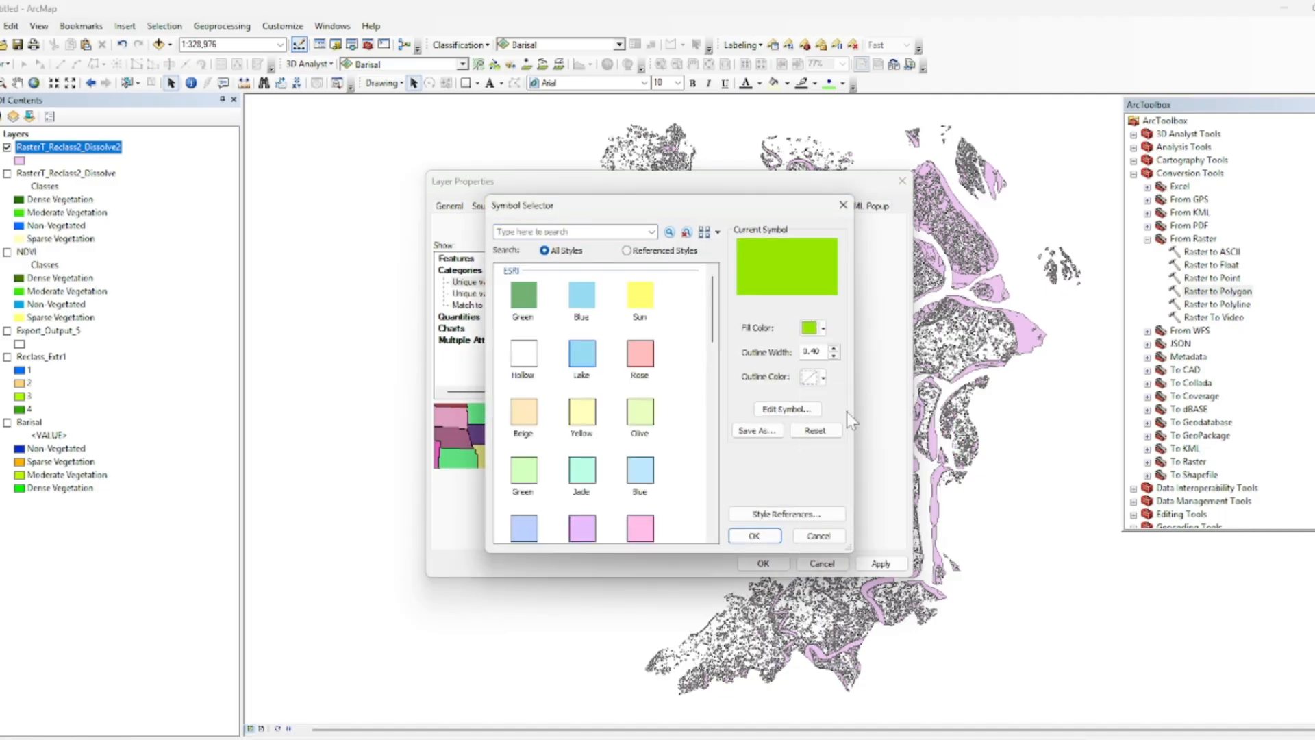
pyautogui.click(754, 537)
# Give the Non-Vegetated class an olive fill with no outline color.
pyautogui.doubleClick(562, 379)
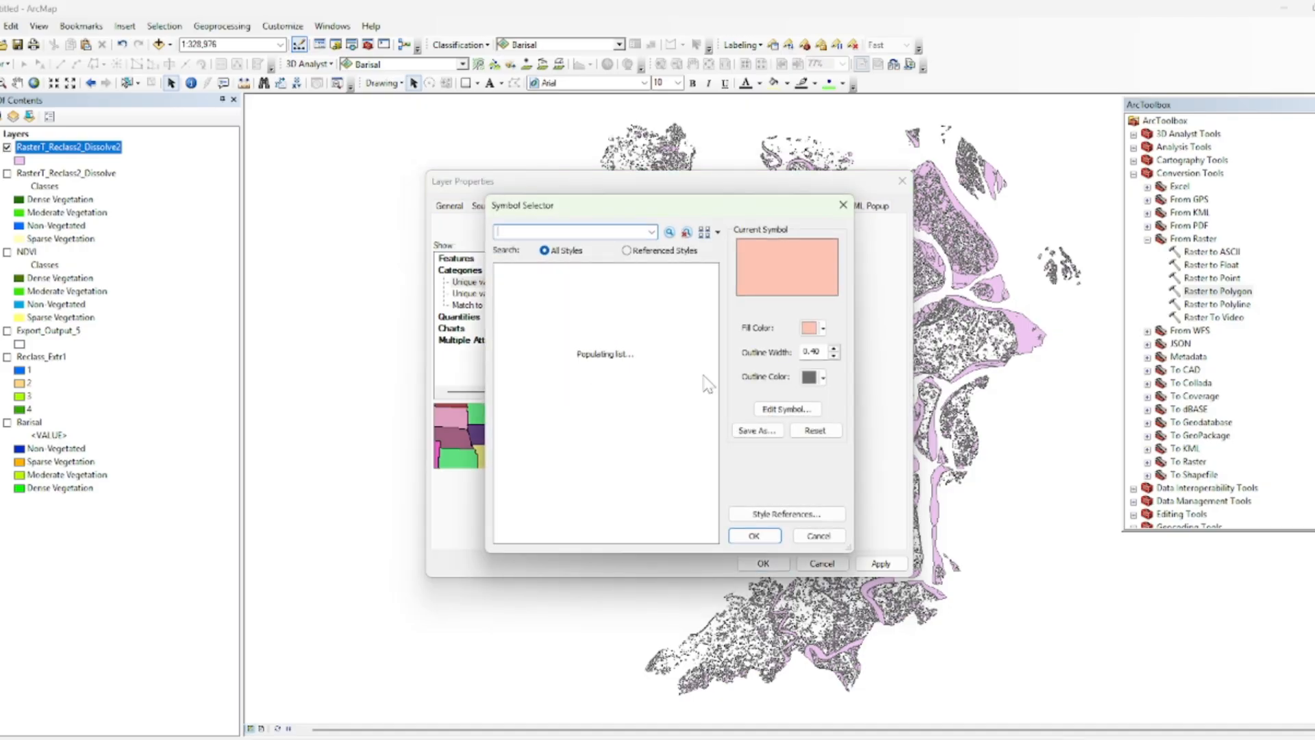
pyautogui.click(815, 328)
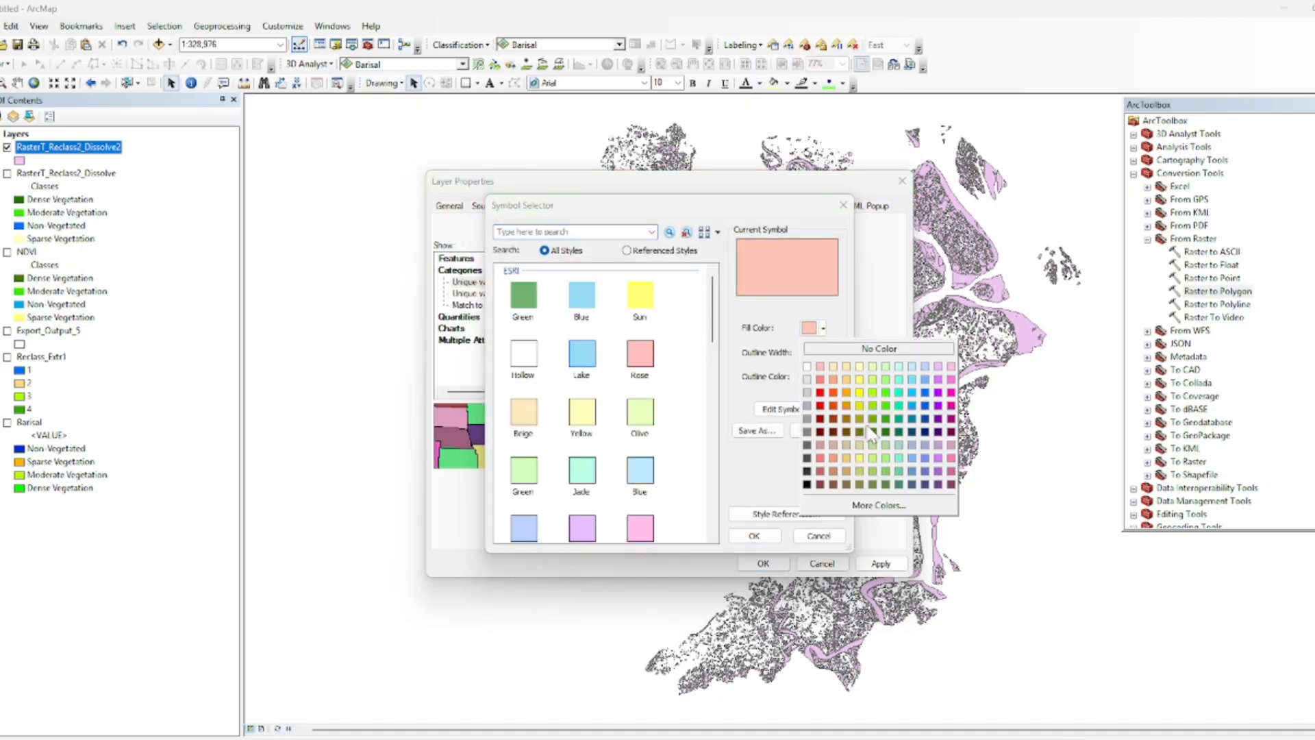
pyautogui.click(860, 419)
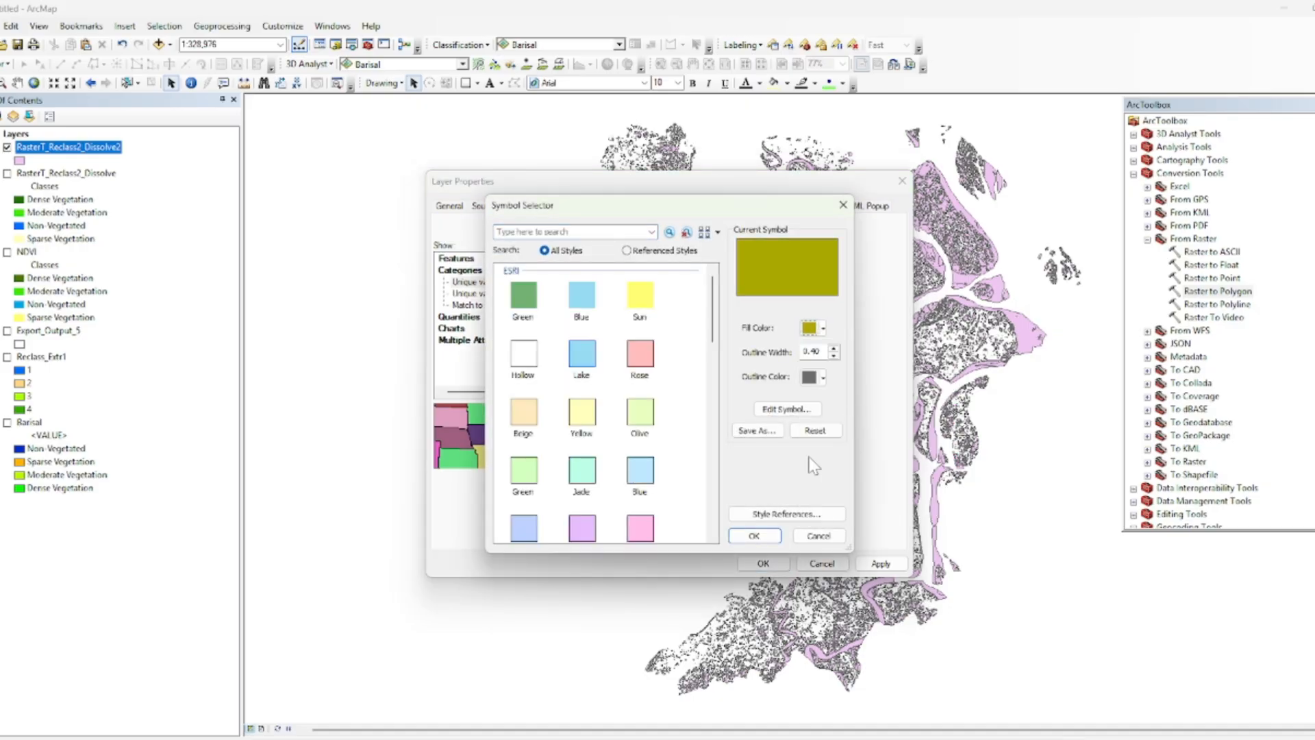
pyautogui.click(823, 377)
pyautogui.click(829, 400)
pyautogui.click(754, 535)
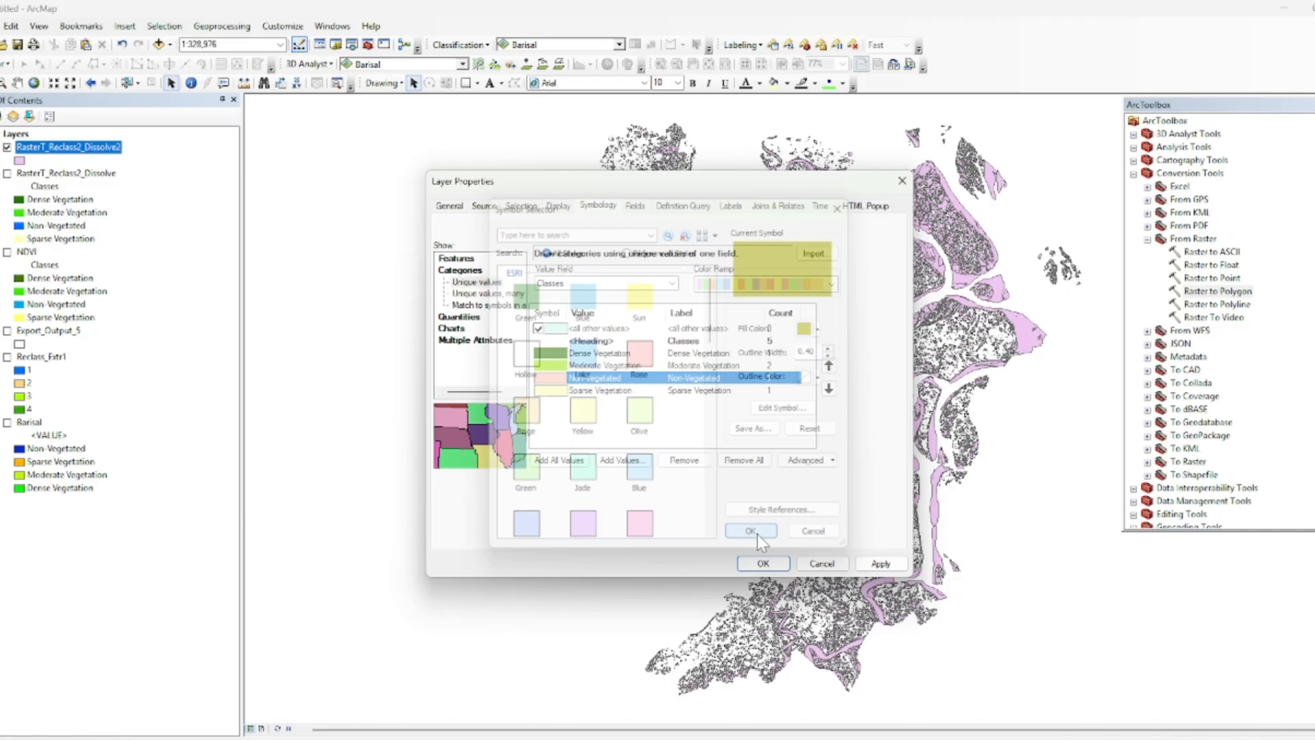
# Give the Sparse Vegetation class a light yellow fill with no outline color.
pyautogui.click(542, 392)
pyautogui.doubleClick(550, 390)
pyautogui.click(818, 329)
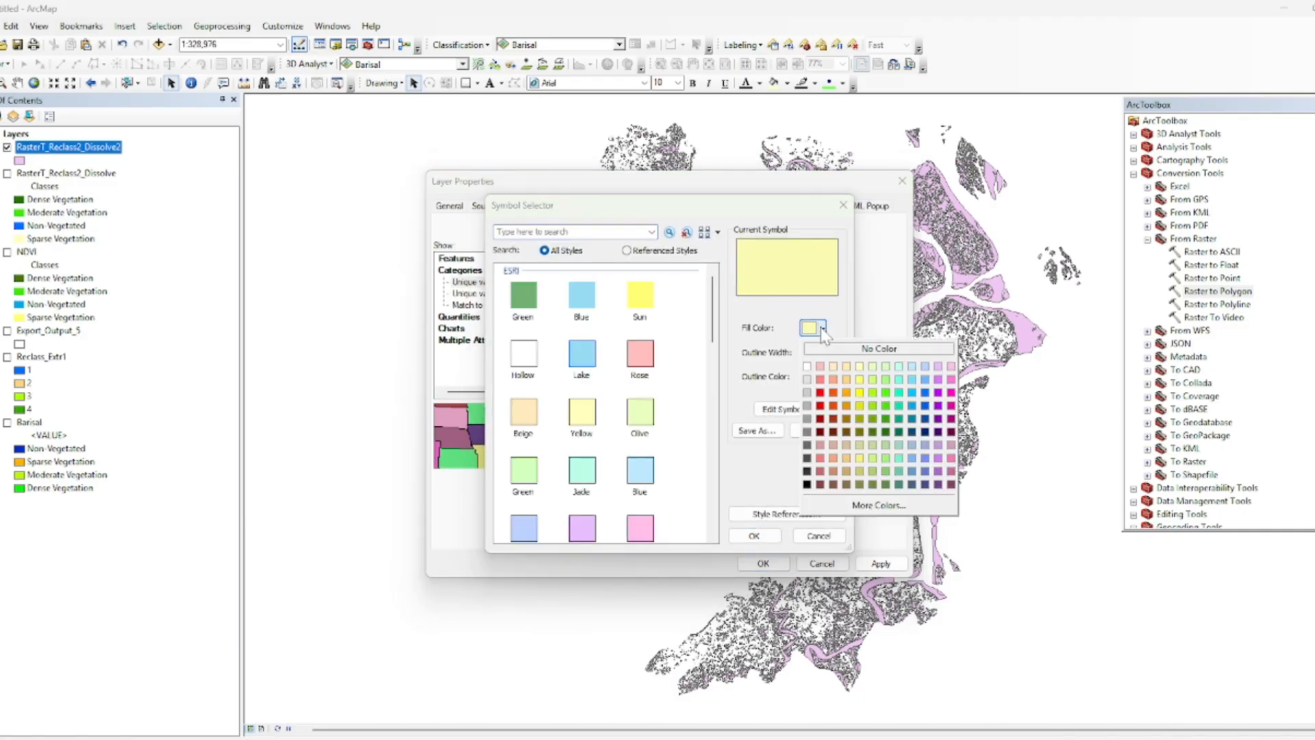
pyautogui.click(860, 380)
pyautogui.click(822, 377)
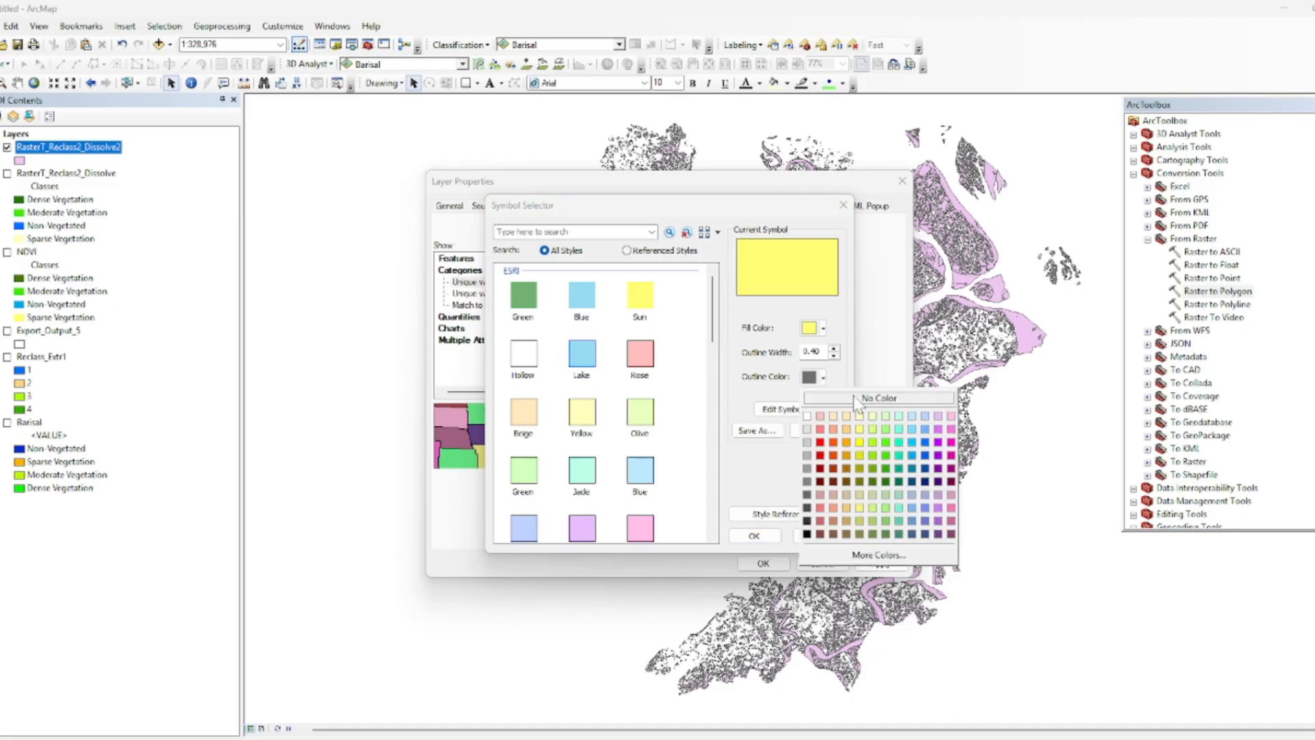
pyautogui.click(857, 399)
pyautogui.click(754, 535)
# Change the Non-Vegetated fill to blue and exclude the <all other values> symbol from the RasterT_Reclass2_Dissolve2 symbology.
pyautogui.click(566, 379)
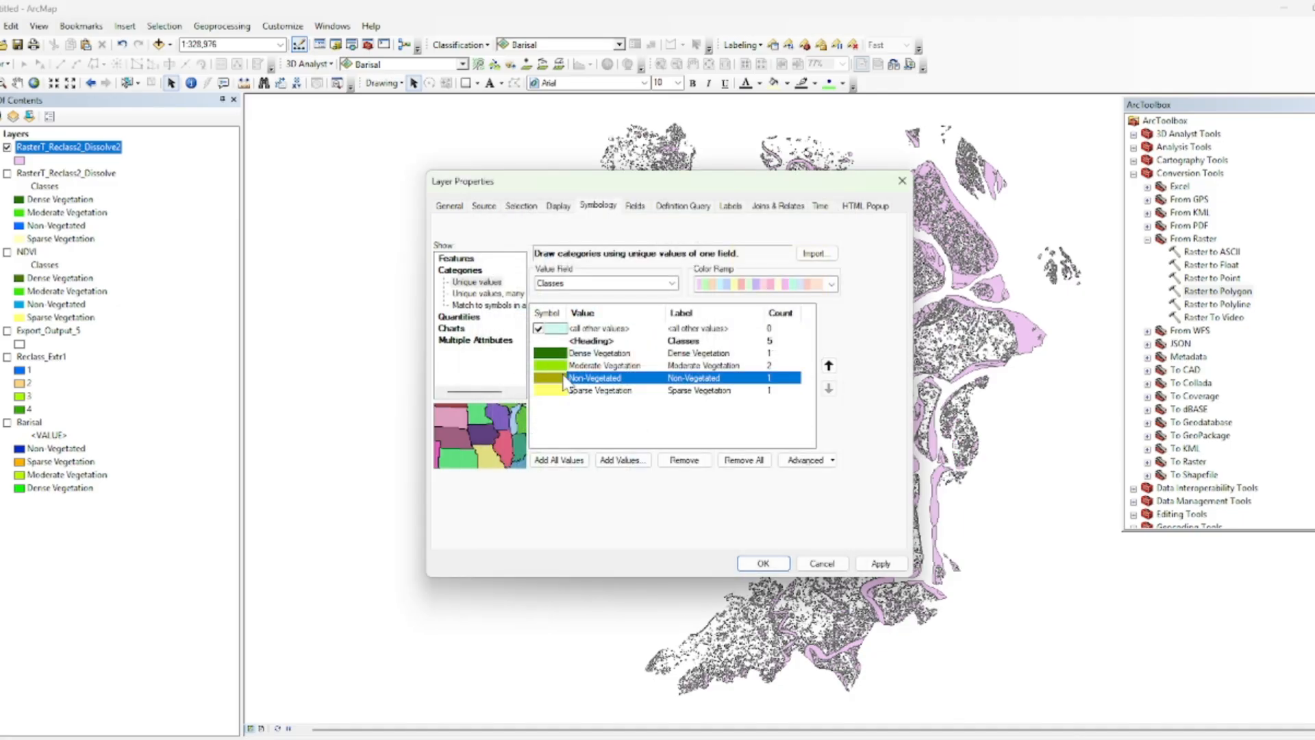
pyautogui.doubleClick(566, 382)
pyautogui.click(822, 328)
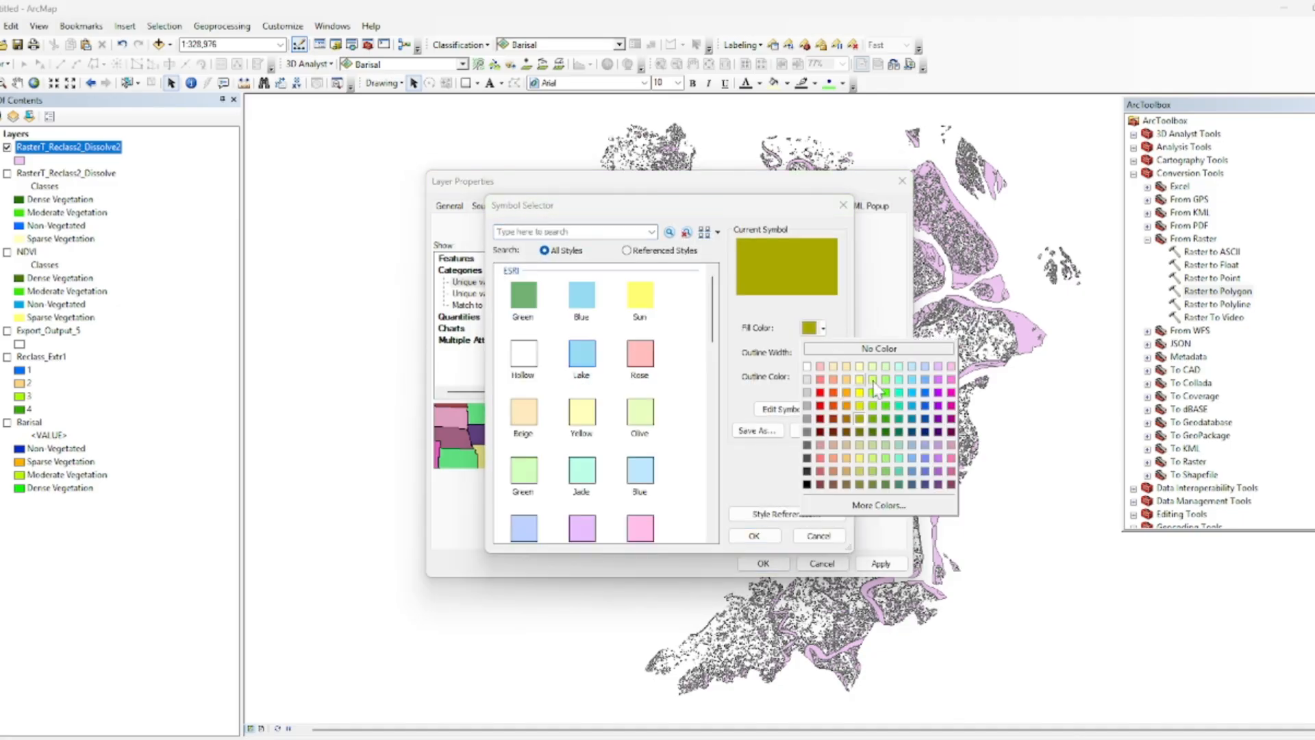
pyautogui.click(838, 393)
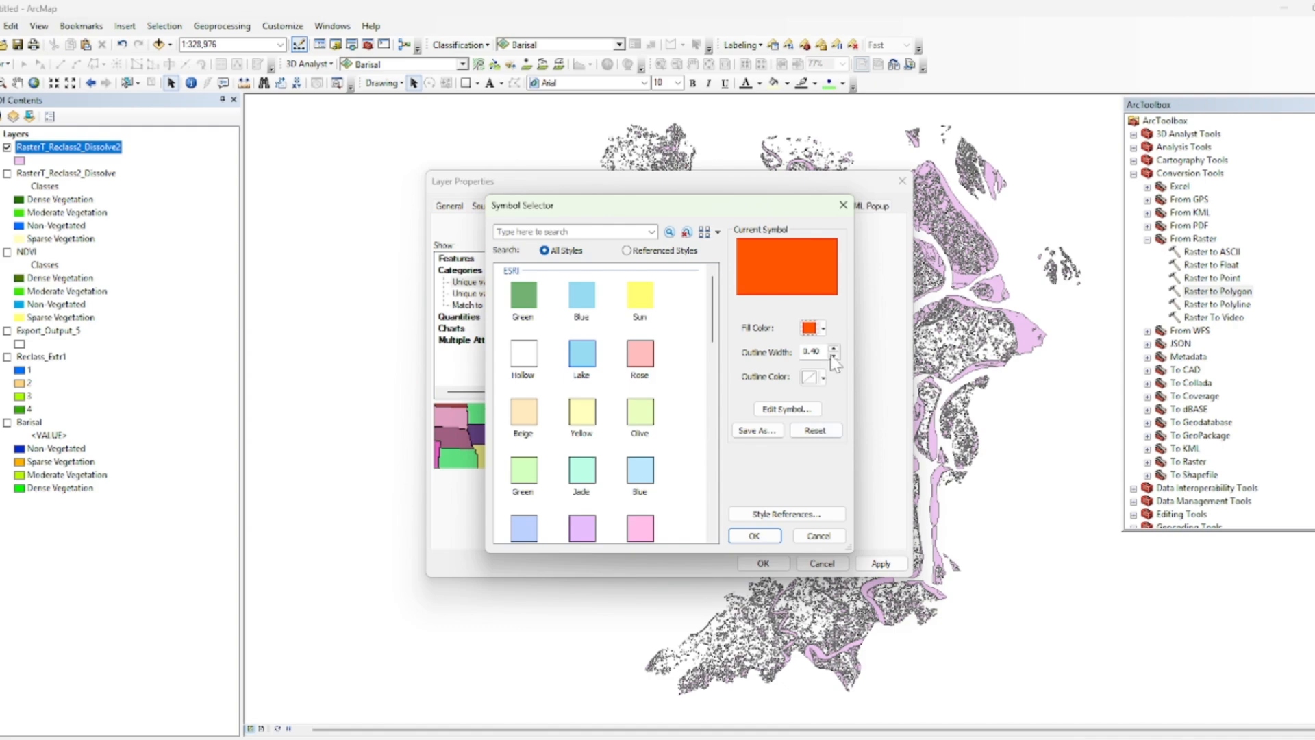
pyautogui.click(822, 329)
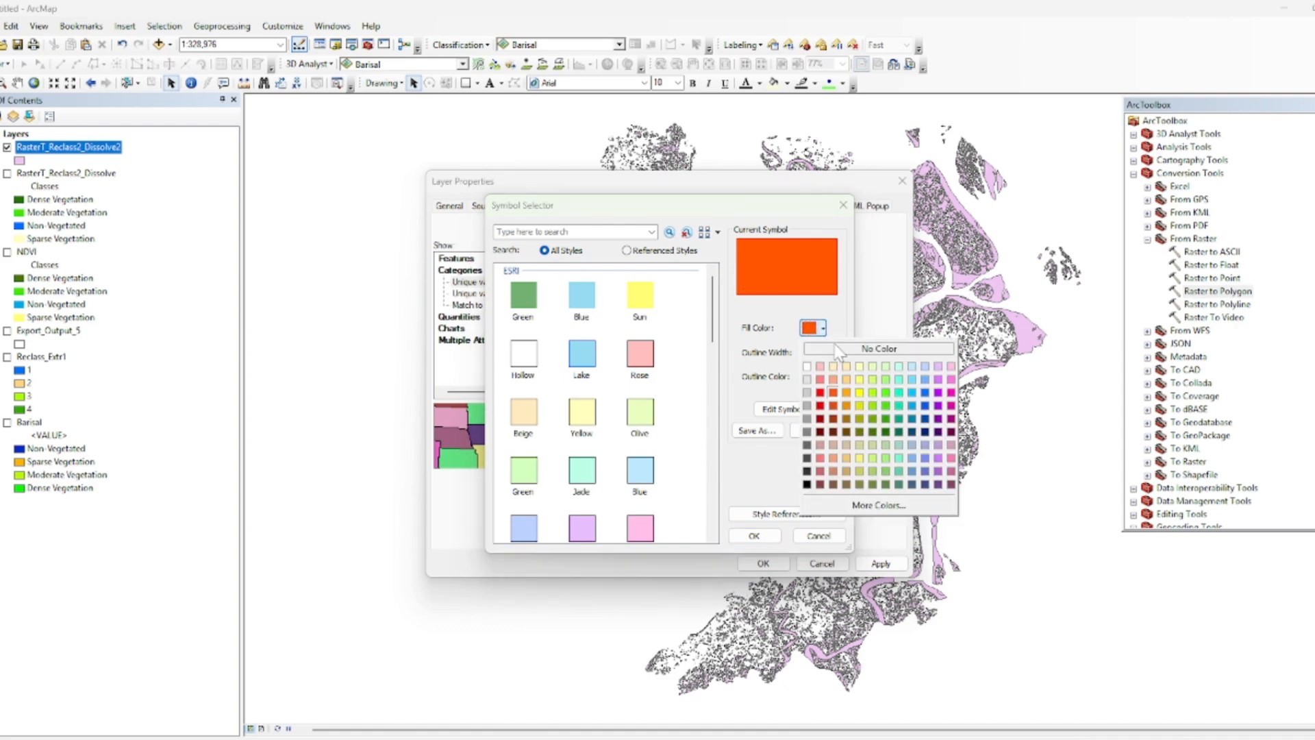
pyautogui.click(924, 405)
pyautogui.click(760, 536)
pyautogui.click(767, 564)
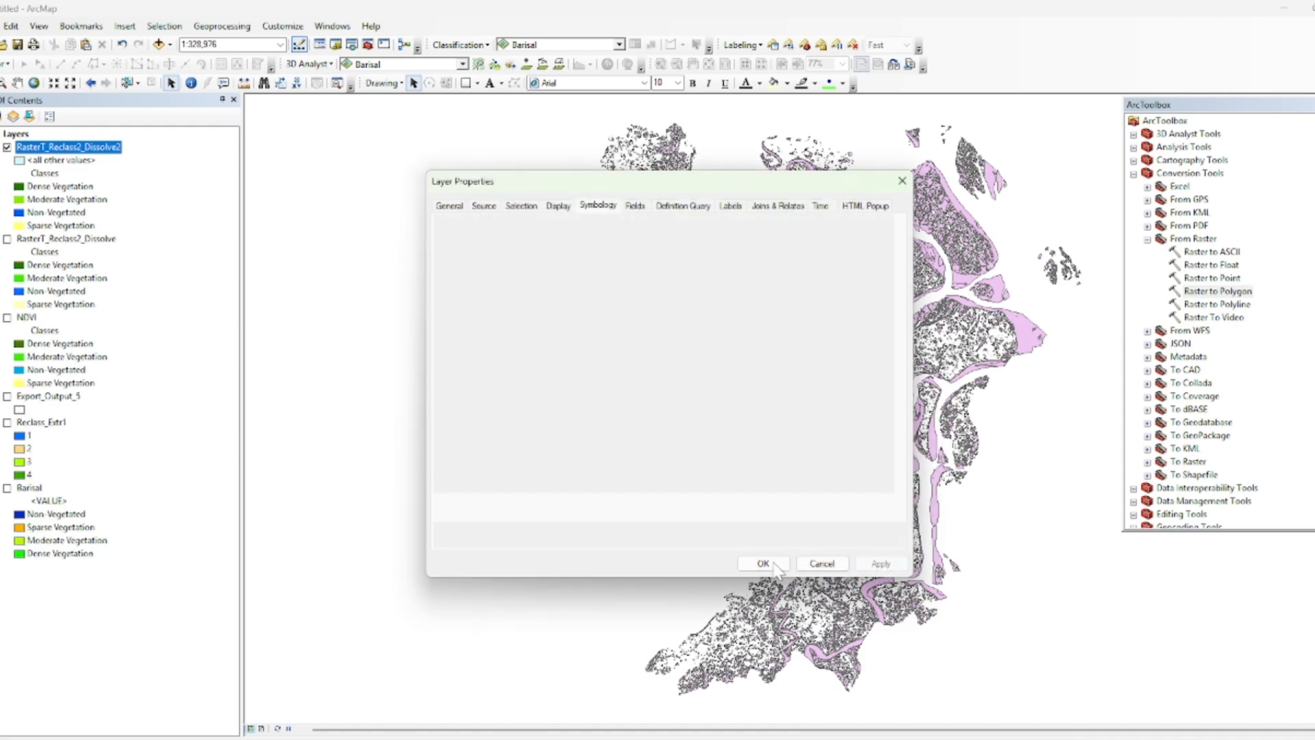
pyautogui.rightClick(54, 152)
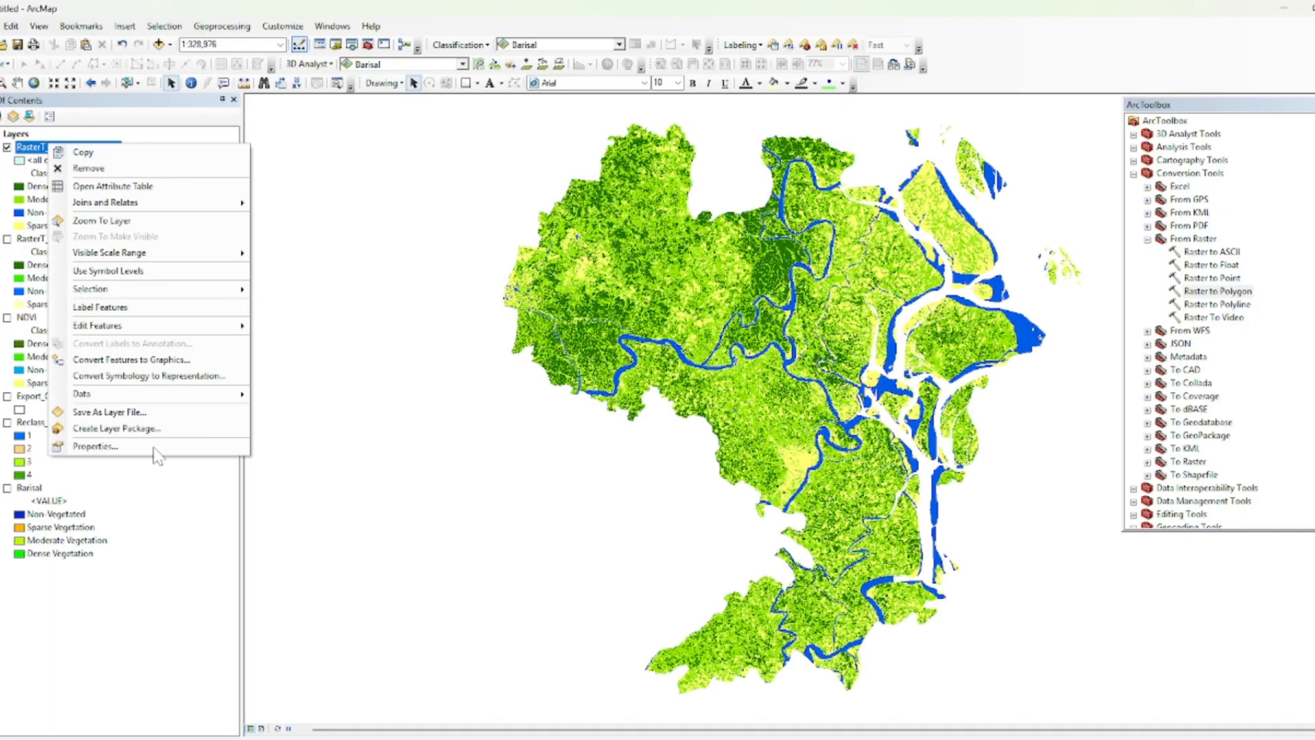
pyautogui.click(108, 447)
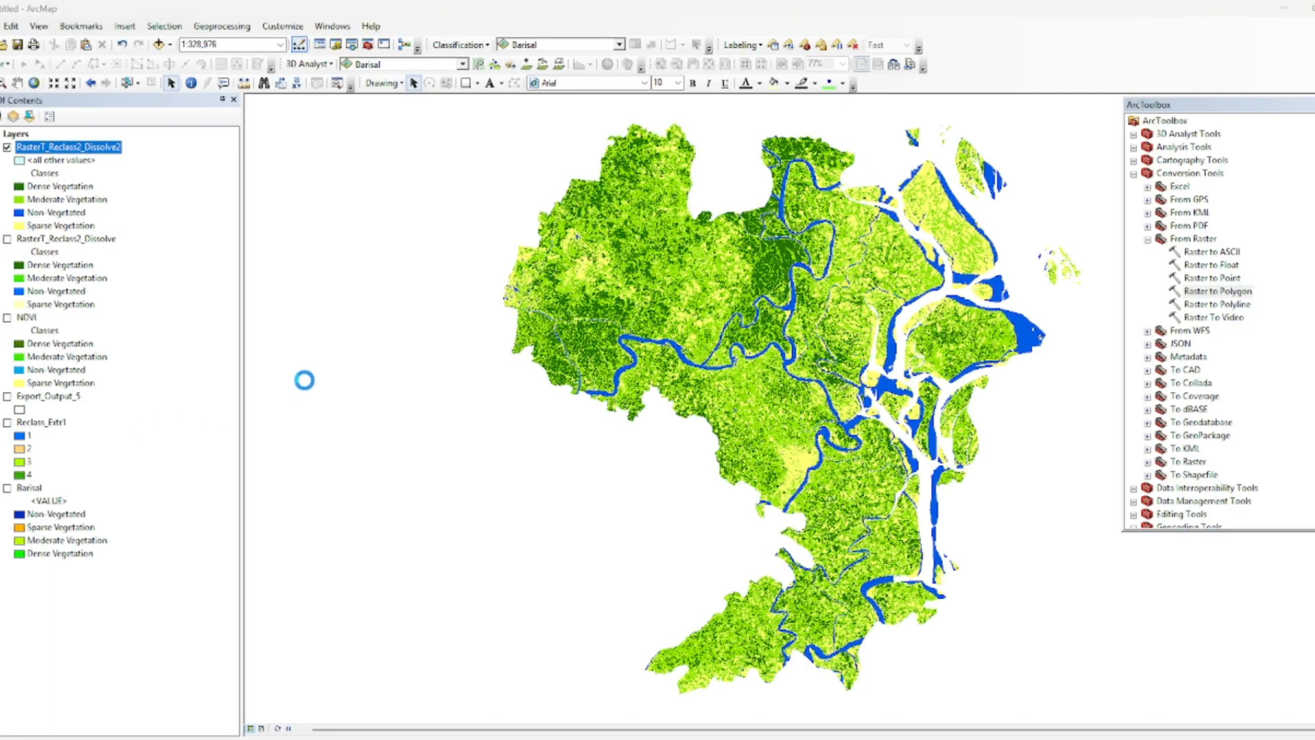
# Add a Float field named Area to the RasterT_Reclass2_Dissolve2 attribute table.
pyautogui.rightClick(74, 146)
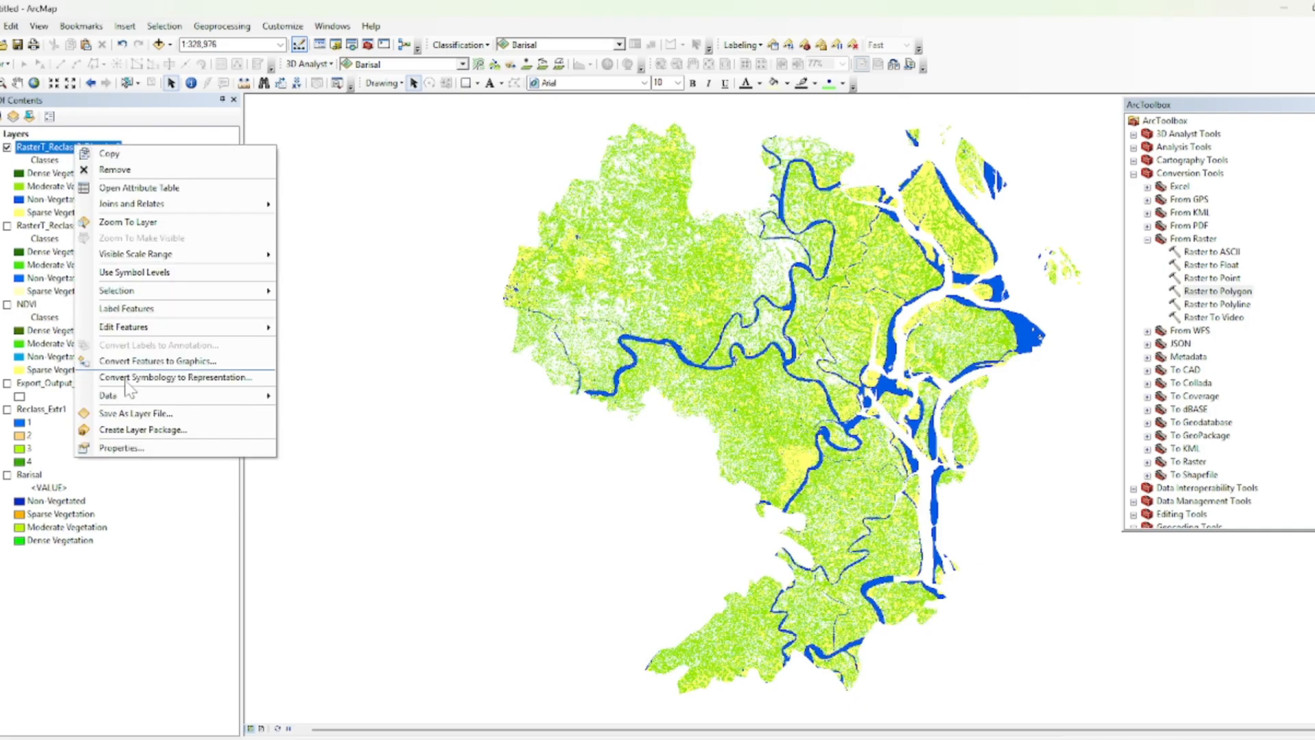
pyautogui.click(144, 187)
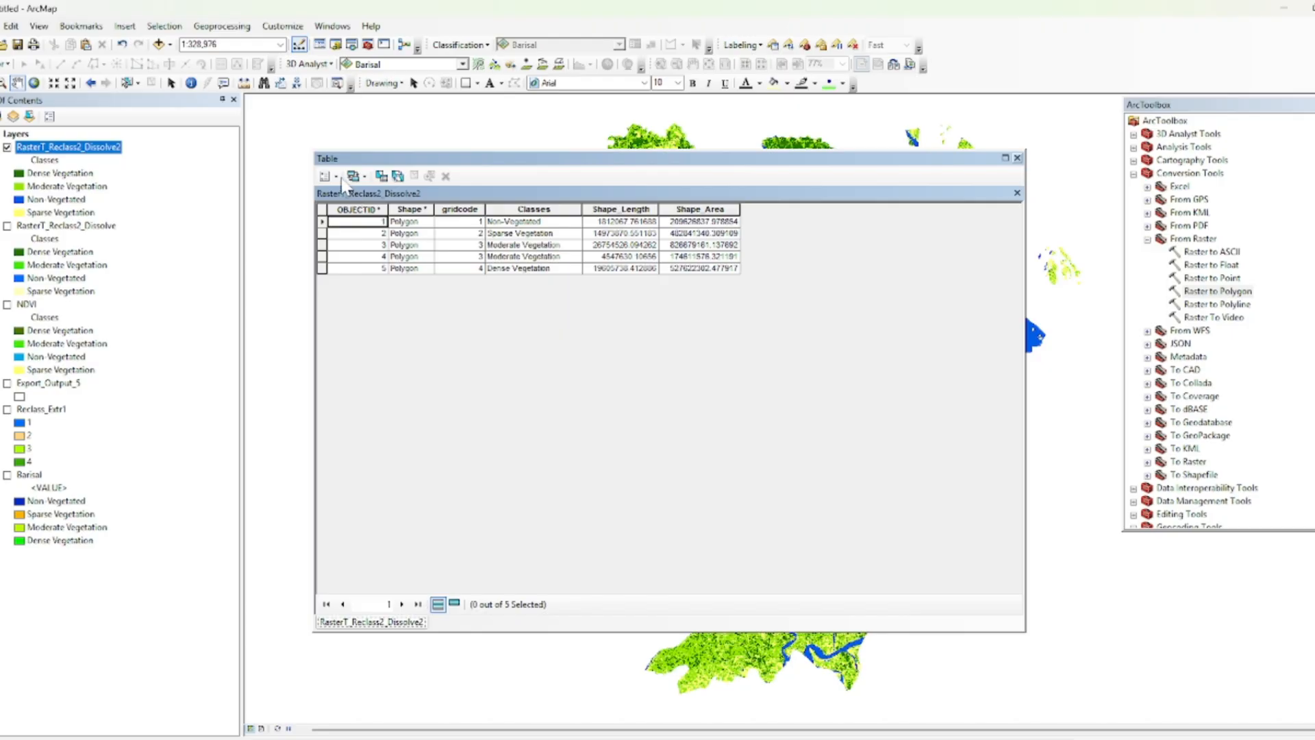
pyautogui.click(337, 176)
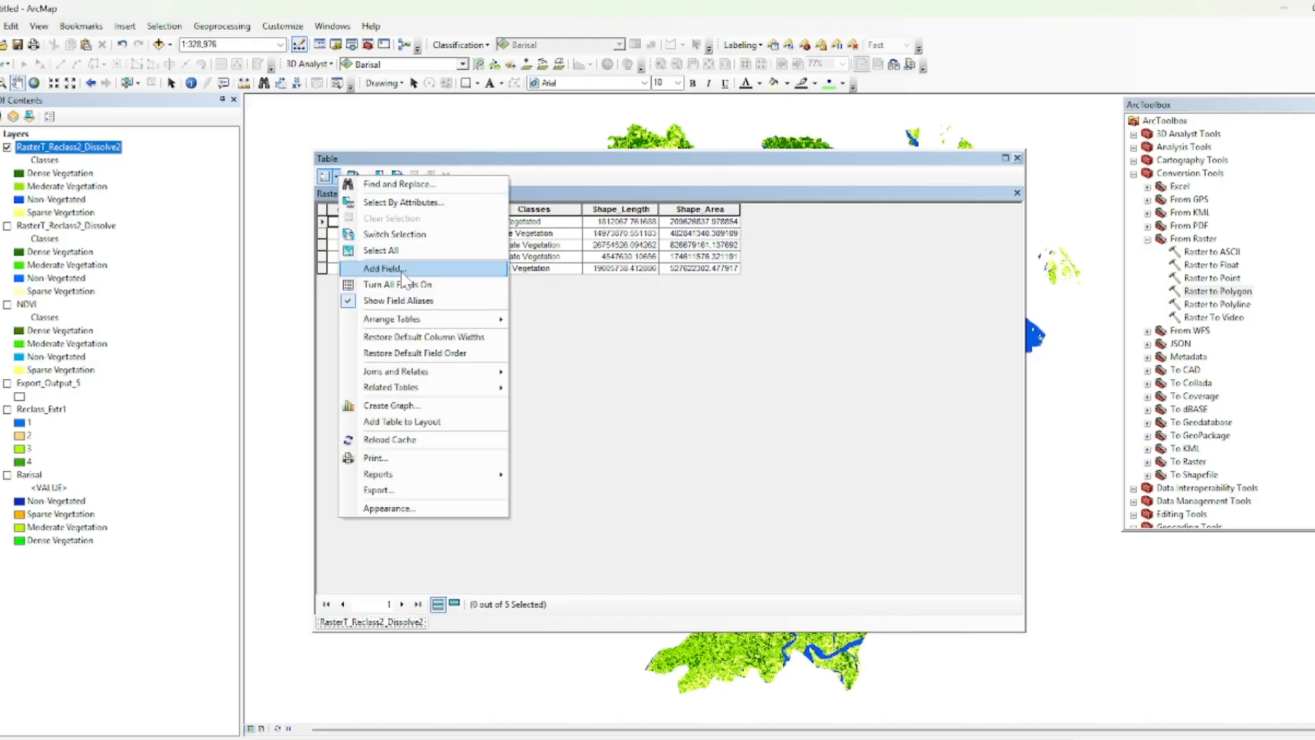
pyautogui.click(404, 273)
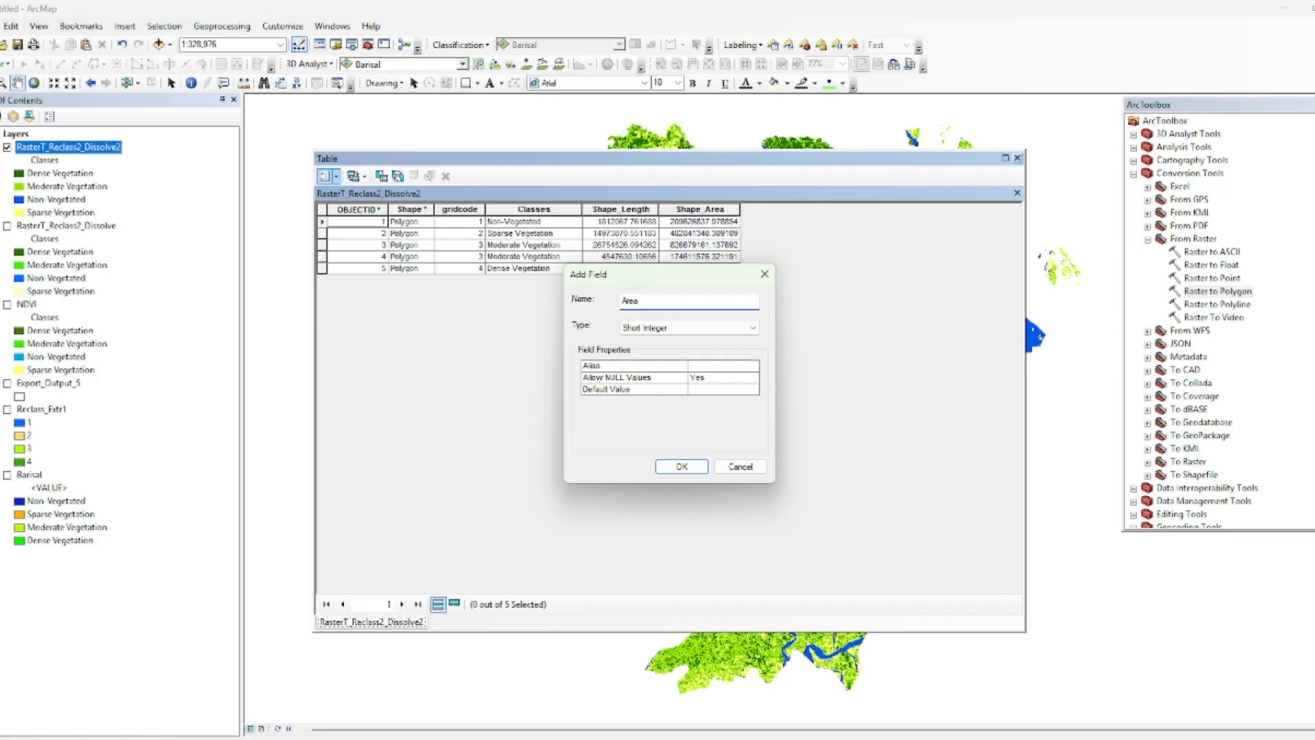
pyautogui.click(689, 327)
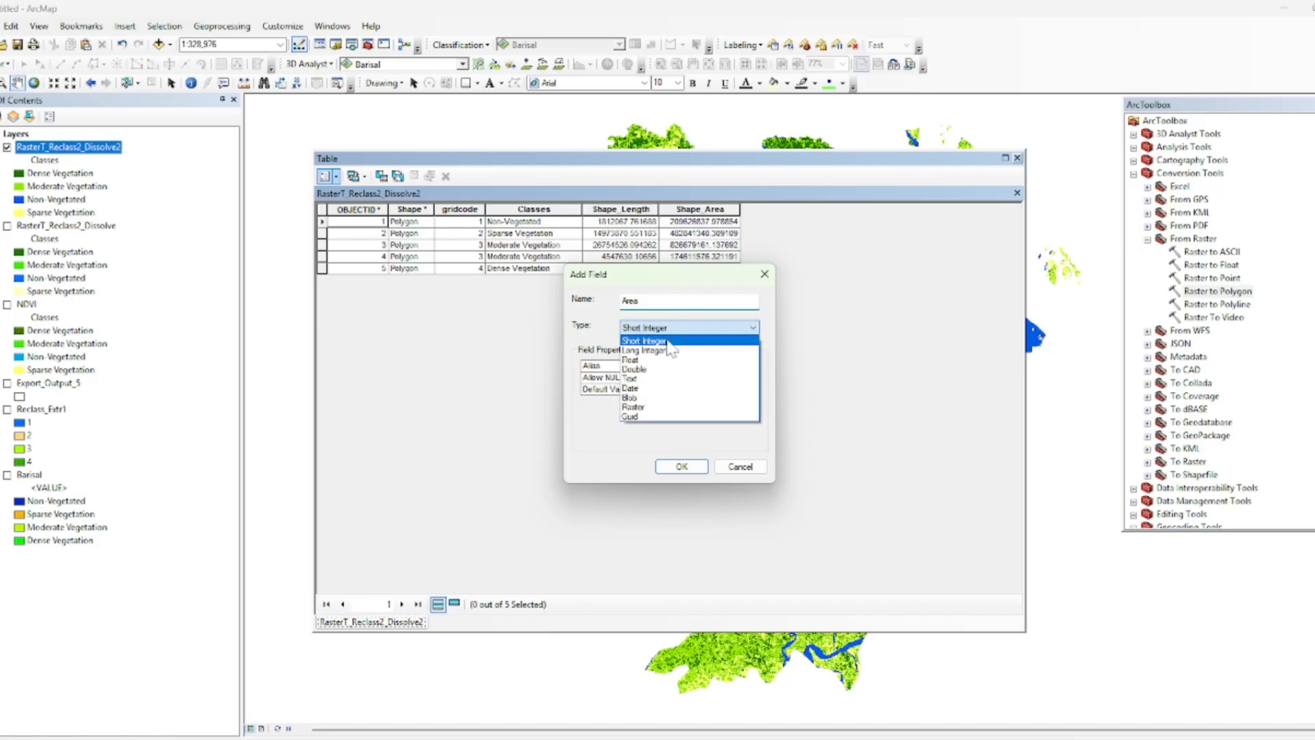
pyautogui.click(647, 360)
pyautogui.click(682, 466)
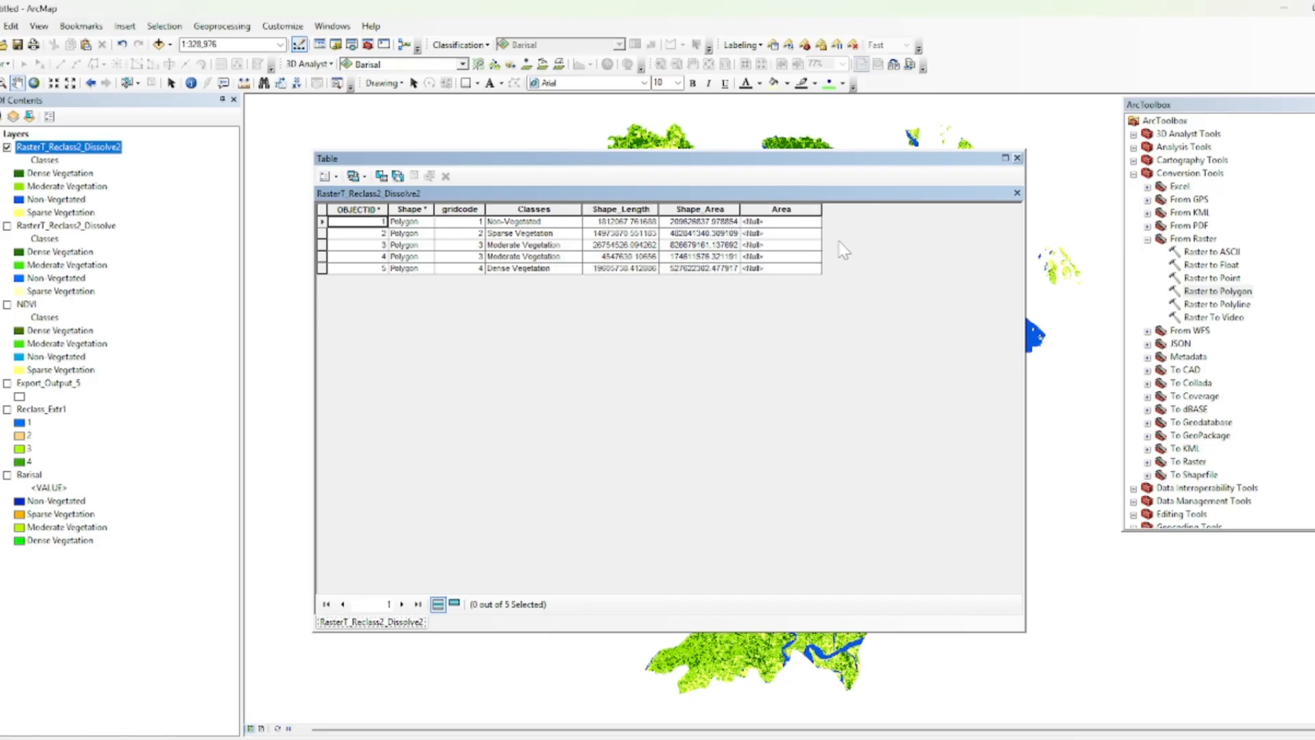
# Calculate the geometry of the Area field as area in square kilometers, using the data source's coordinate system.
pyautogui.click(785, 209)
pyautogui.rightClick(786, 209)
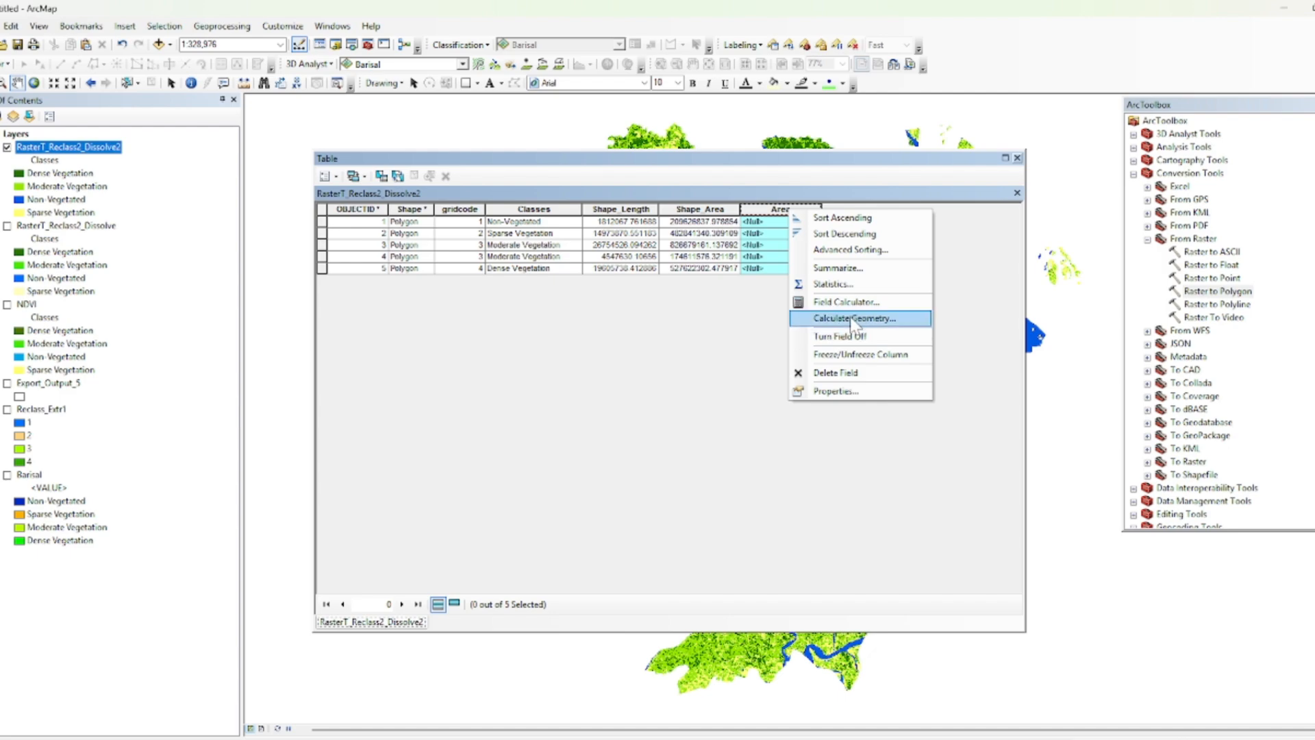
pyautogui.click(855, 320)
pyautogui.click(645, 409)
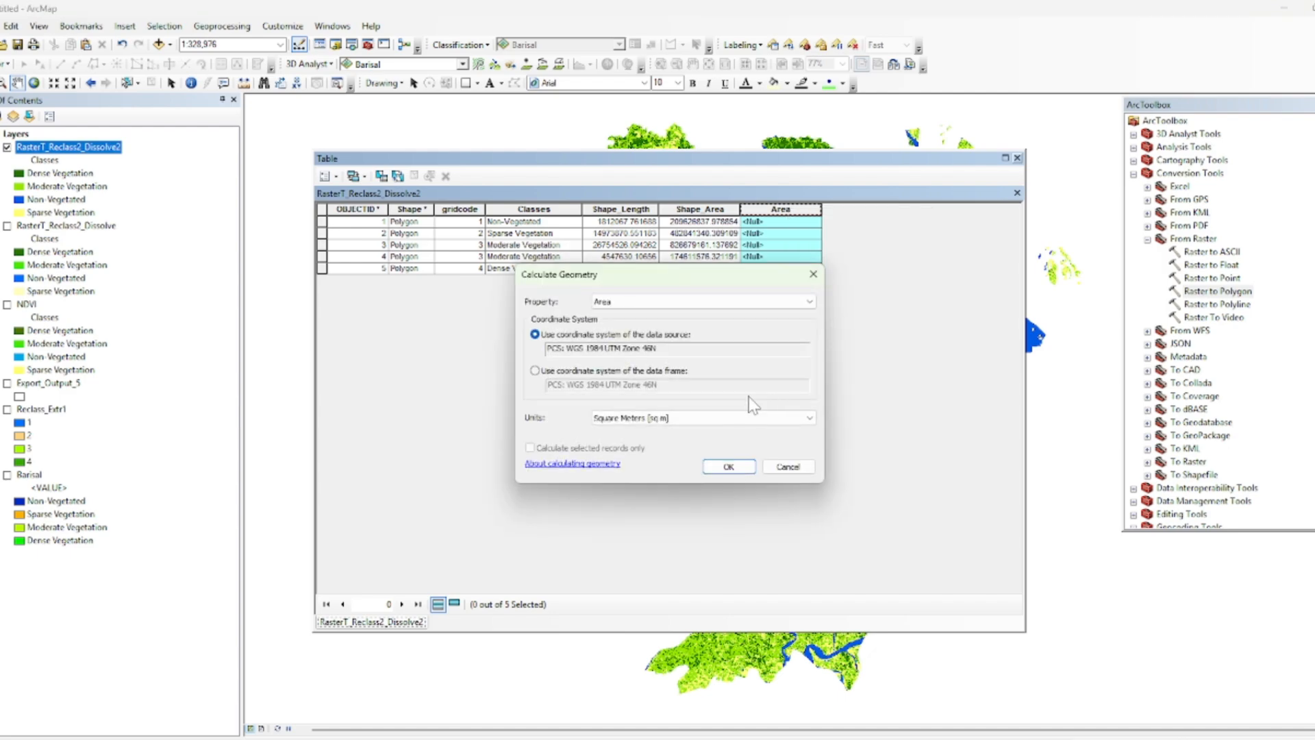
pyautogui.click(727, 418)
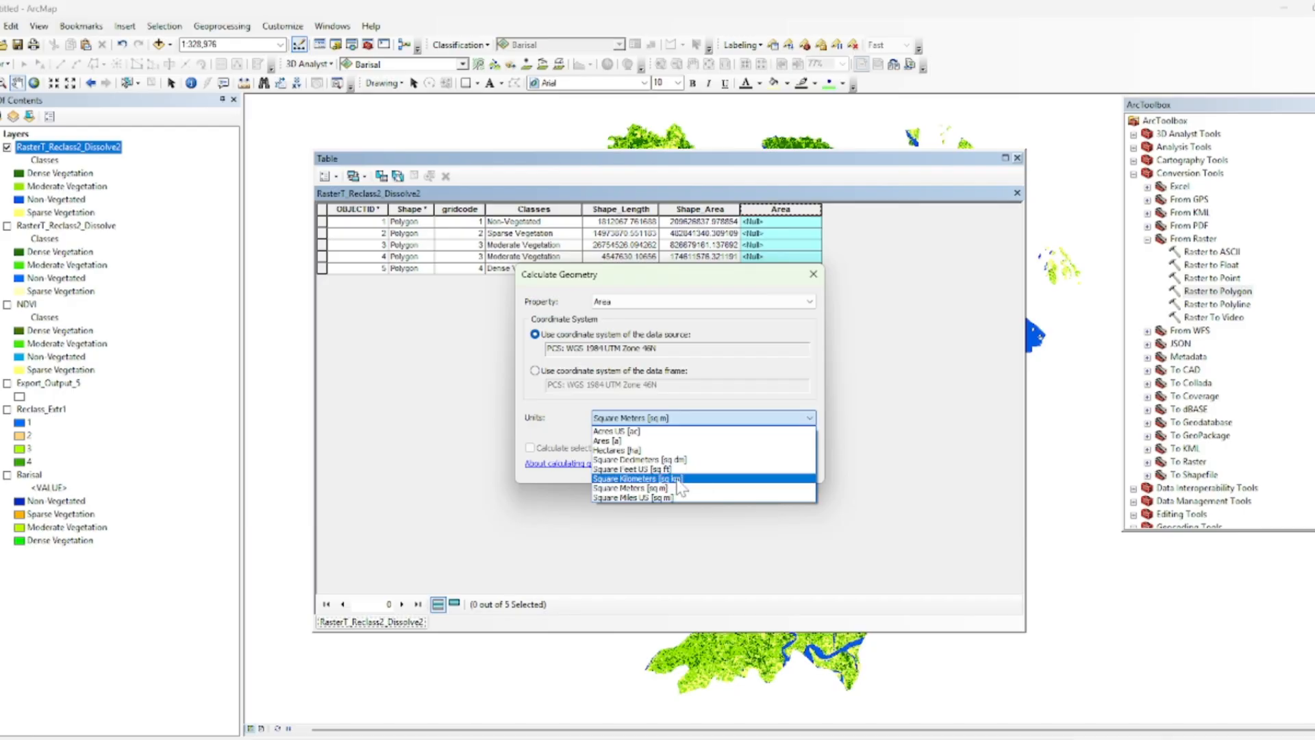
pyautogui.click(666, 478)
pyautogui.click(744, 474)
pyautogui.click(656, 409)
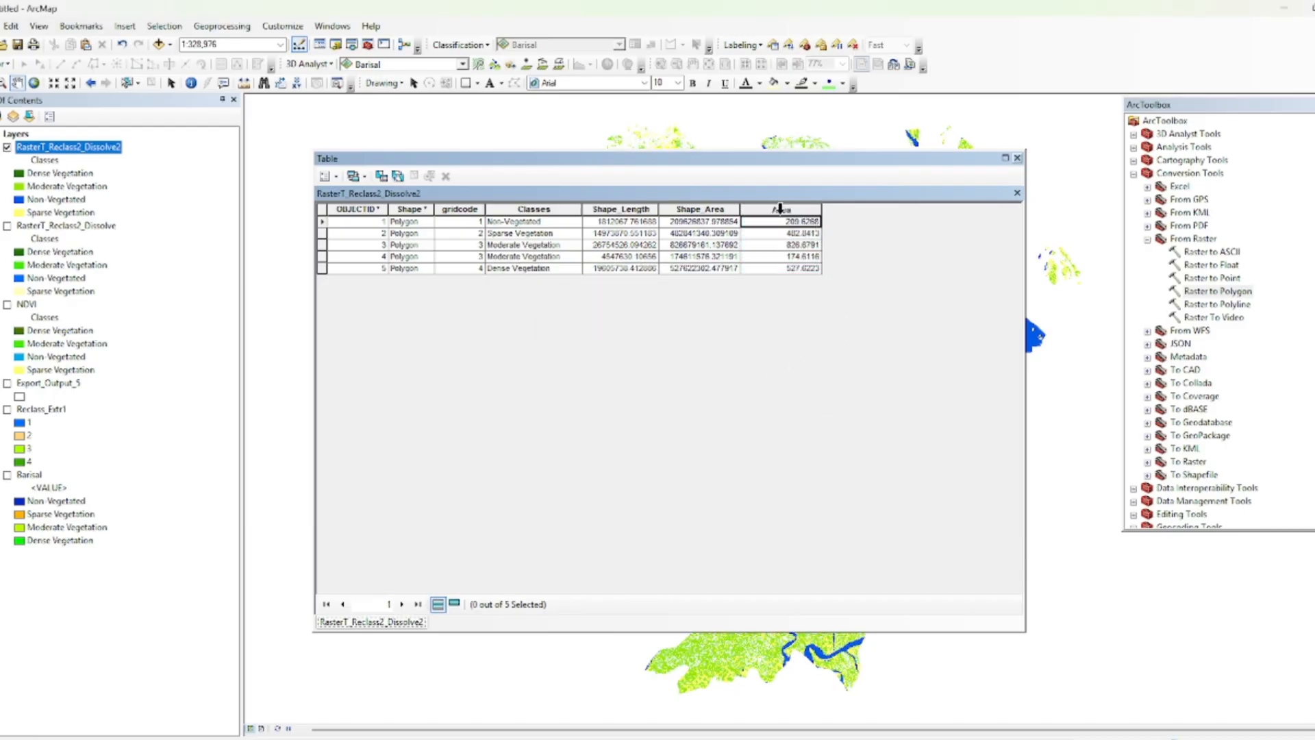
# Select all records in the RasterT_Reclass2_Dissolve2 attribute table and copy them.
pyautogui.click(334, 176)
pyautogui.click(377, 251)
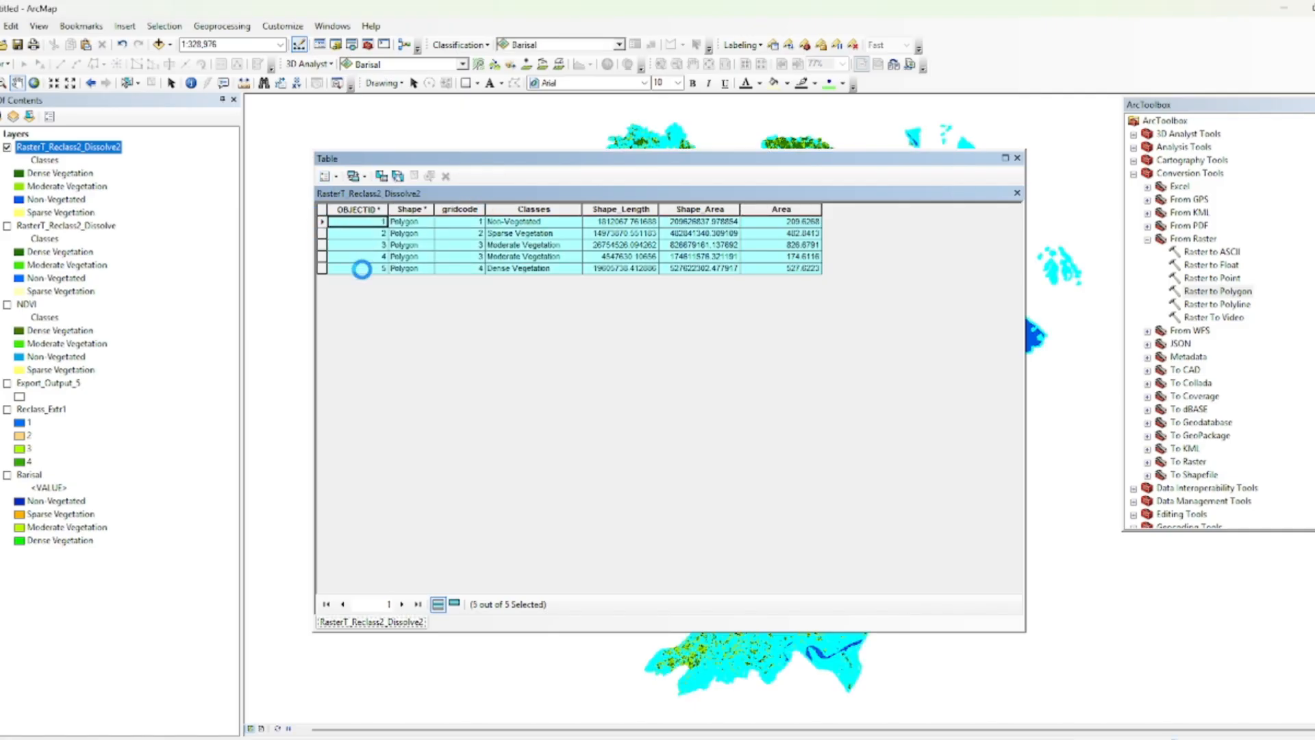
pyautogui.rightClick(322, 226)
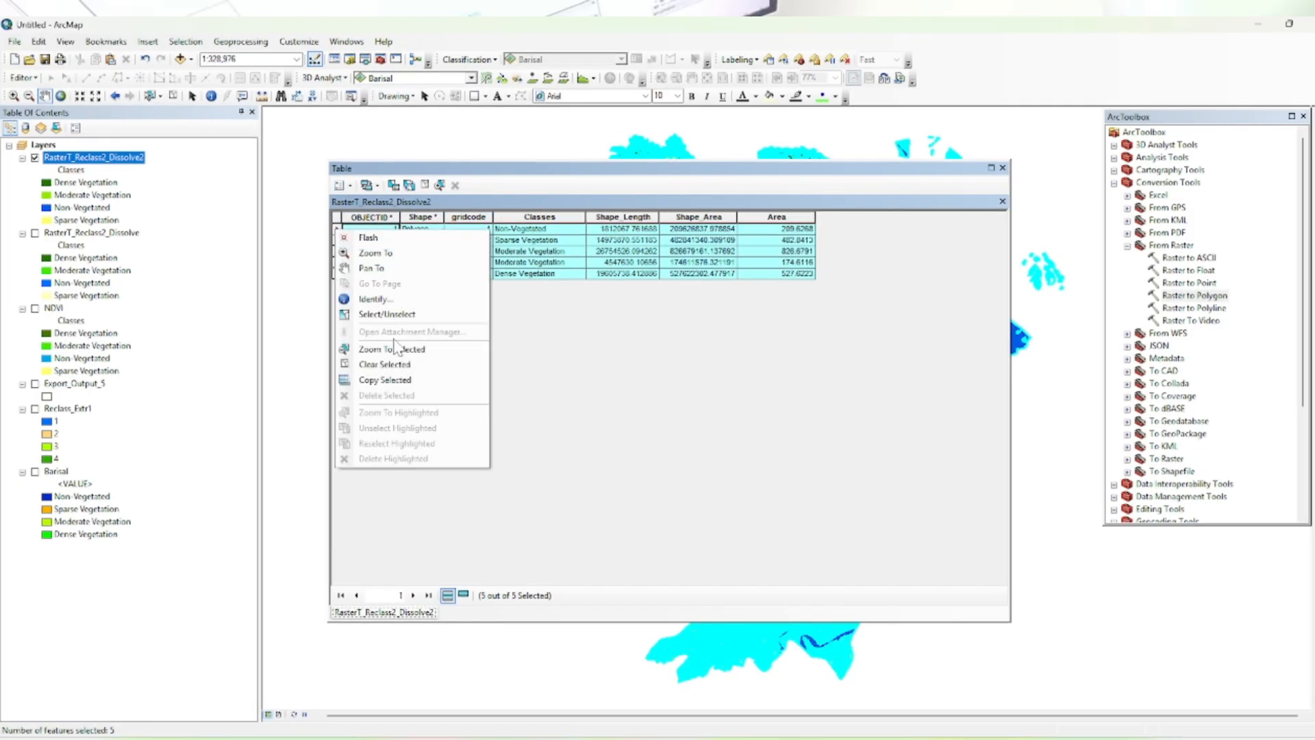
pyautogui.click(384, 380)
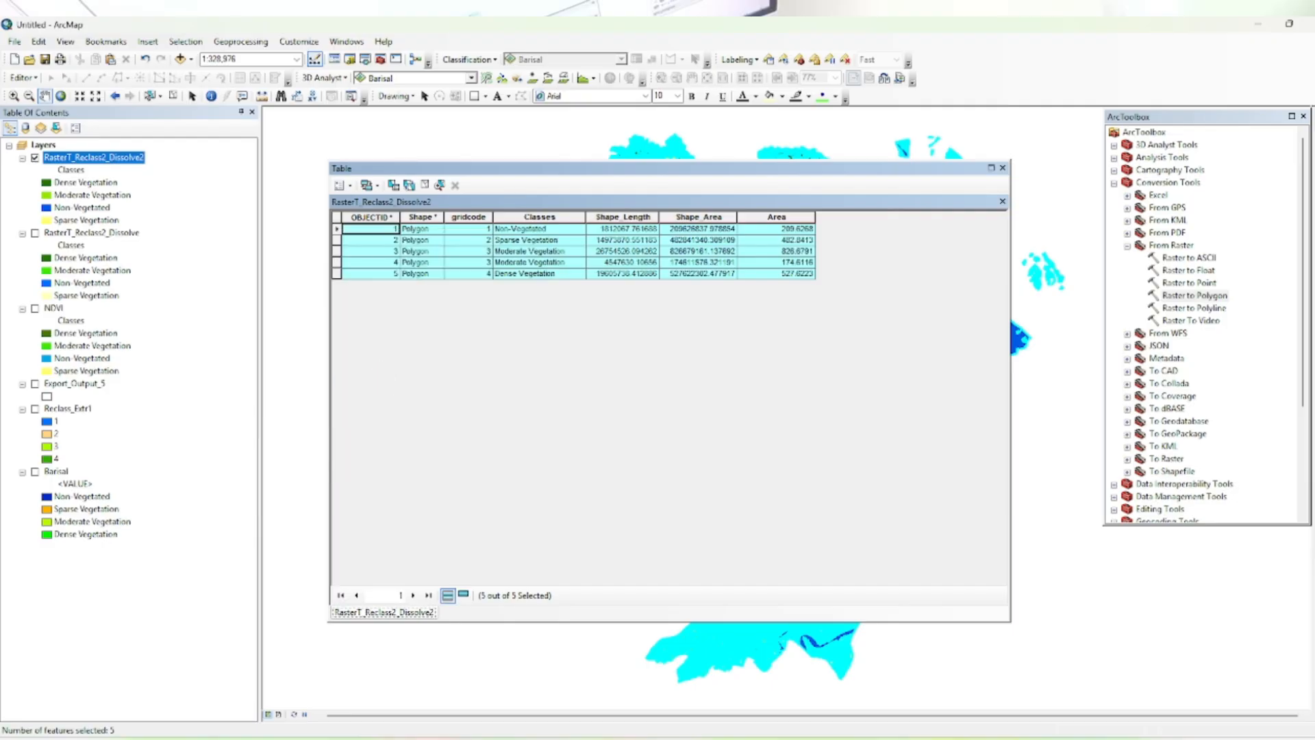
# Switch to the Excel worksheet, paste the copied records starting at cell L7, and widen the Classes column.
pyautogui.hotkey('alt', 'Tab')
pyautogui.click(436, 251)
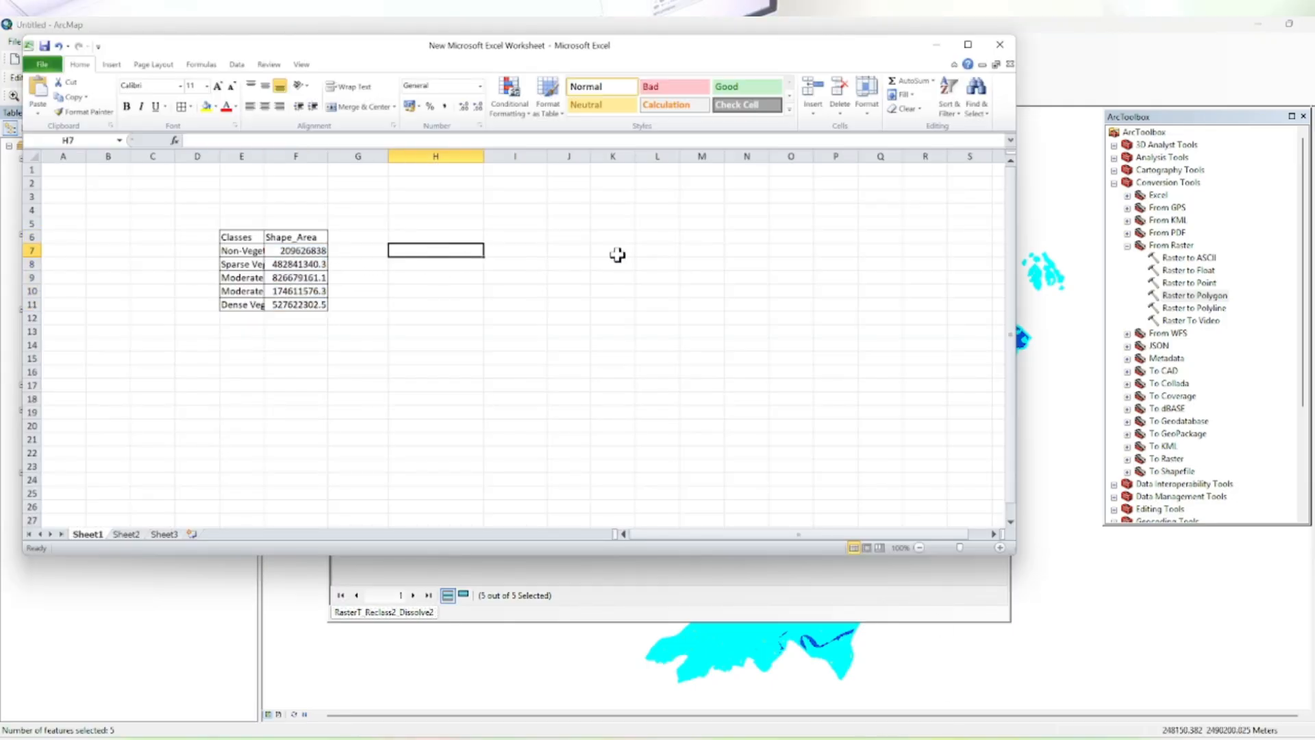
pyautogui.click(640, 249)
pyautogui.hotkey('ctrl', 'v')
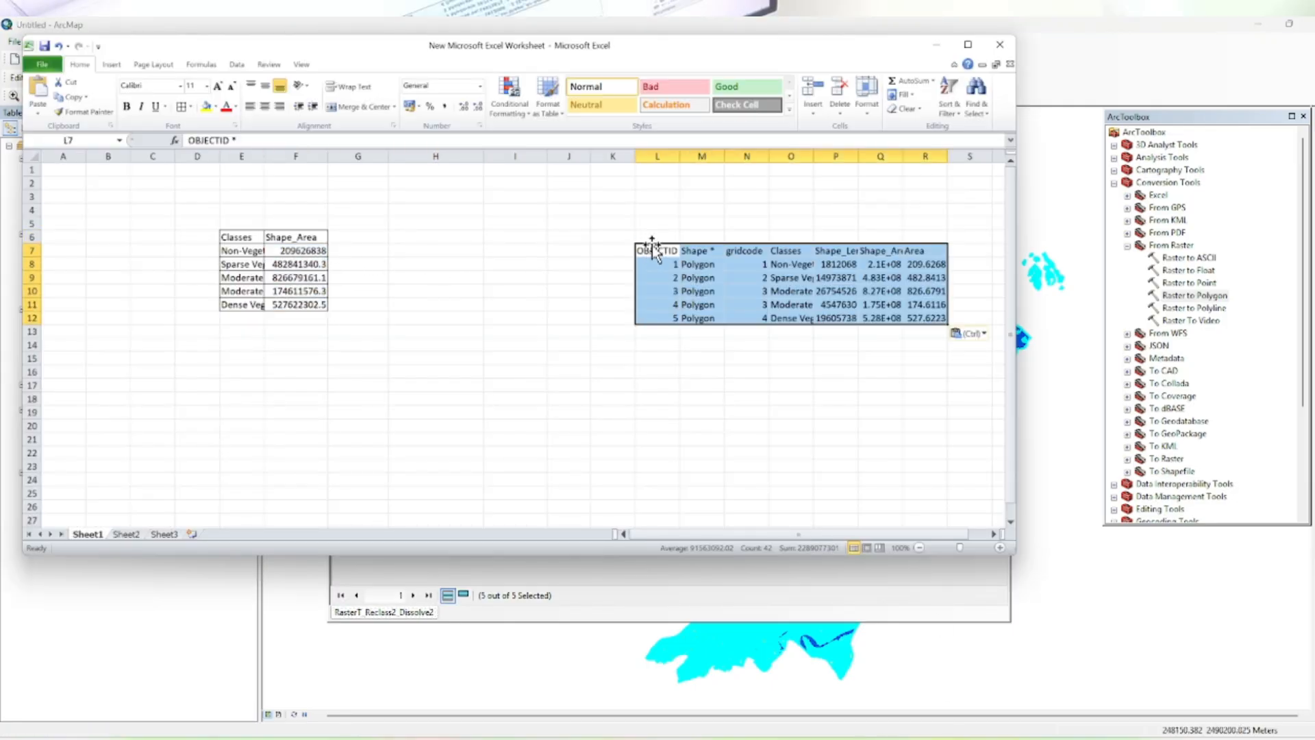
pyautogui.moveTo(811, 153); pyautogui.dragTo(864, 154)
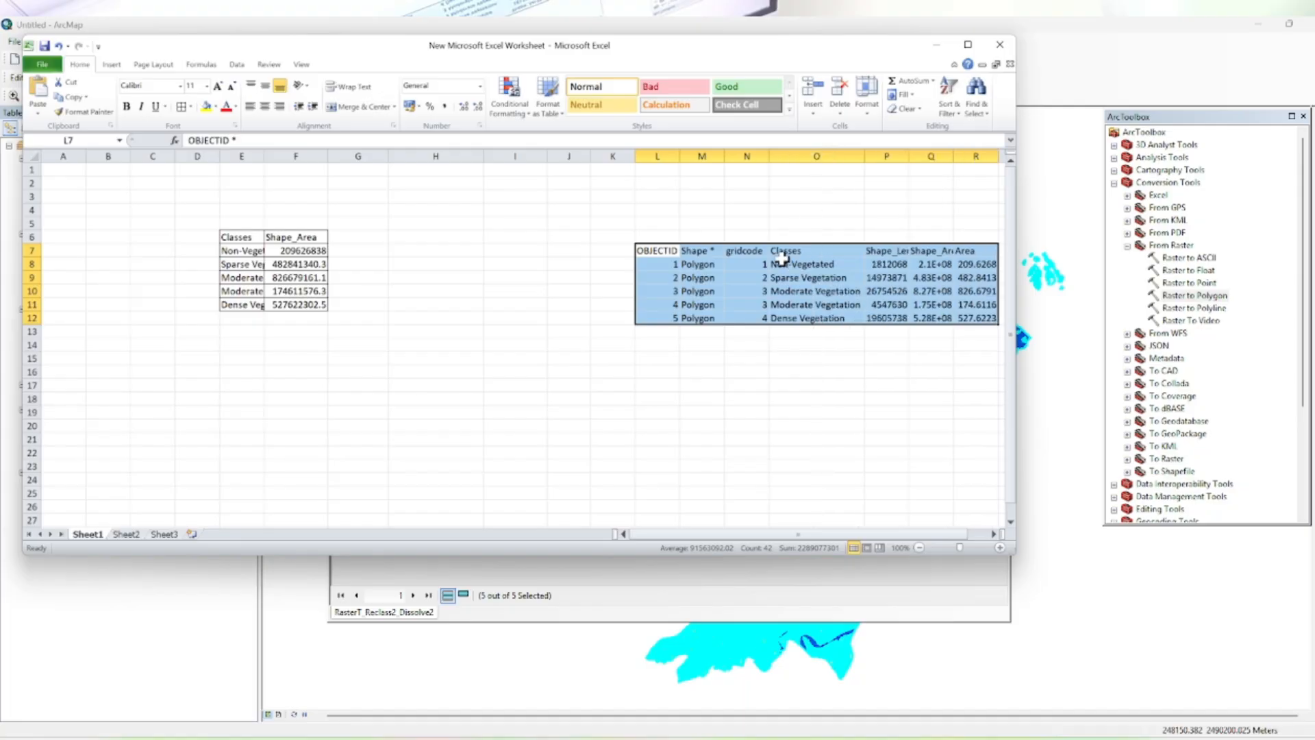
# Clear the OBJECTID, Shape and gridcode data from the pasted table.
pyautogui.moveTo(640, 252); pyautogui.dragTo(888, 317)
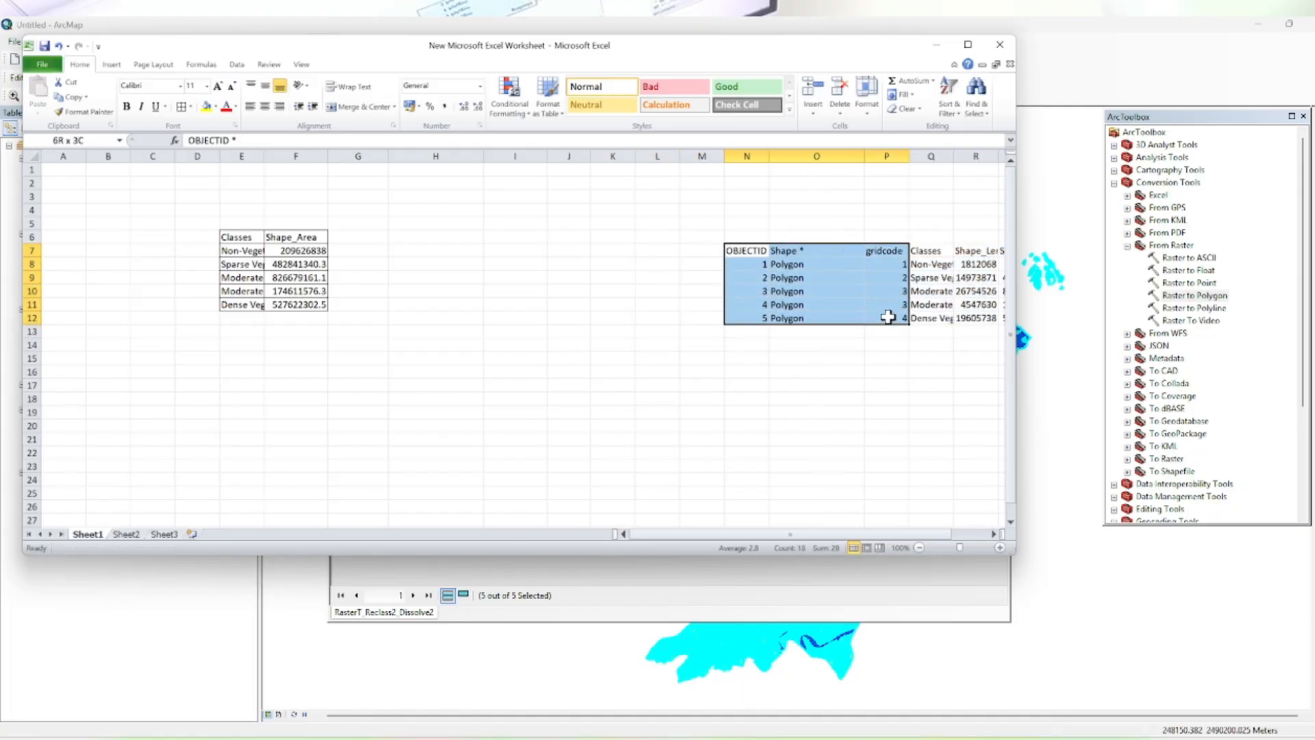
pyautogui.press('Delete')
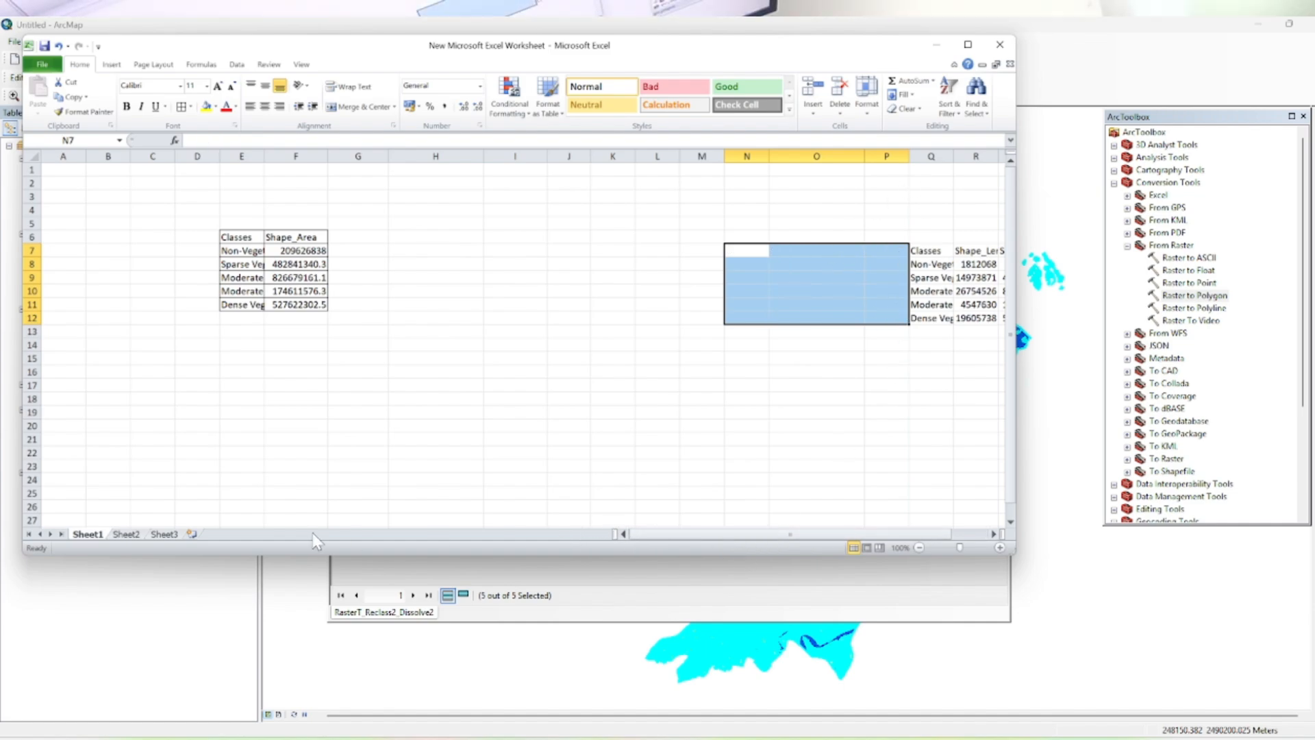
pyautogui.hscroll(2, 661, 545)
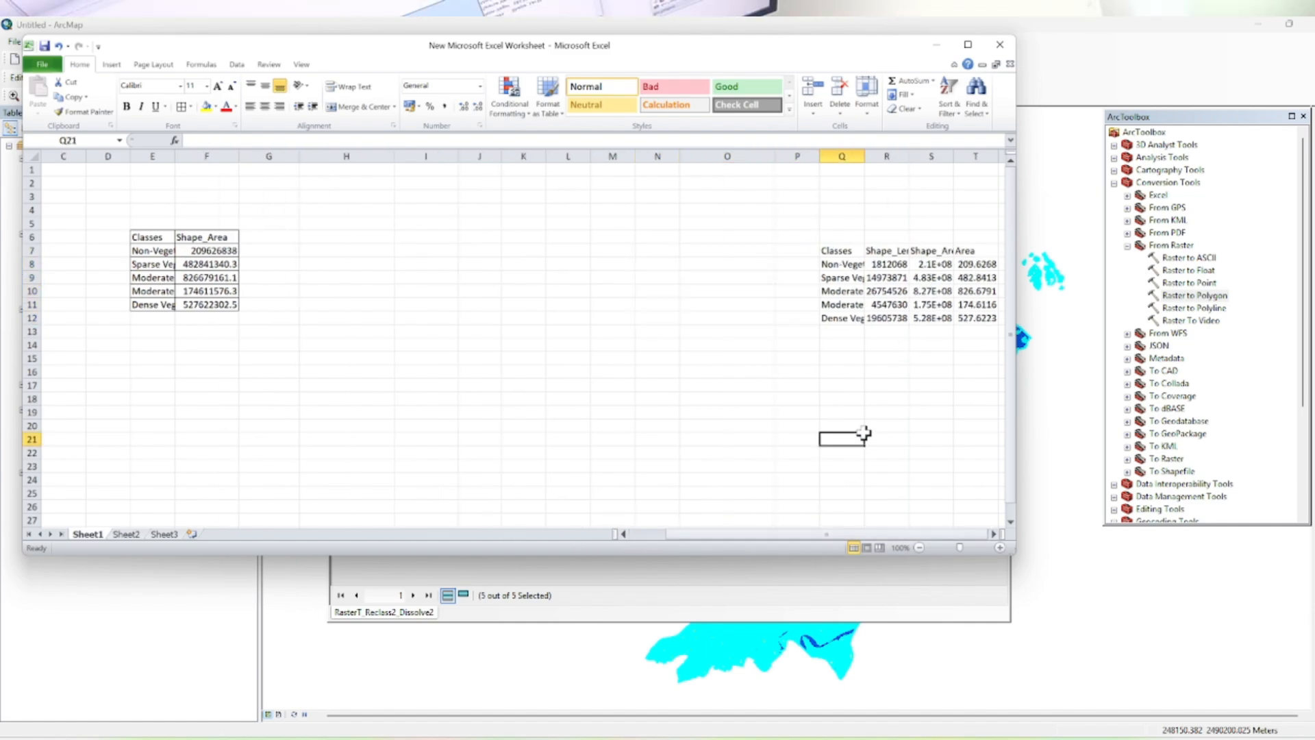
# Fit column Q to the full class names and maximize the worksheet window.
pyautogui.click(842, 439)
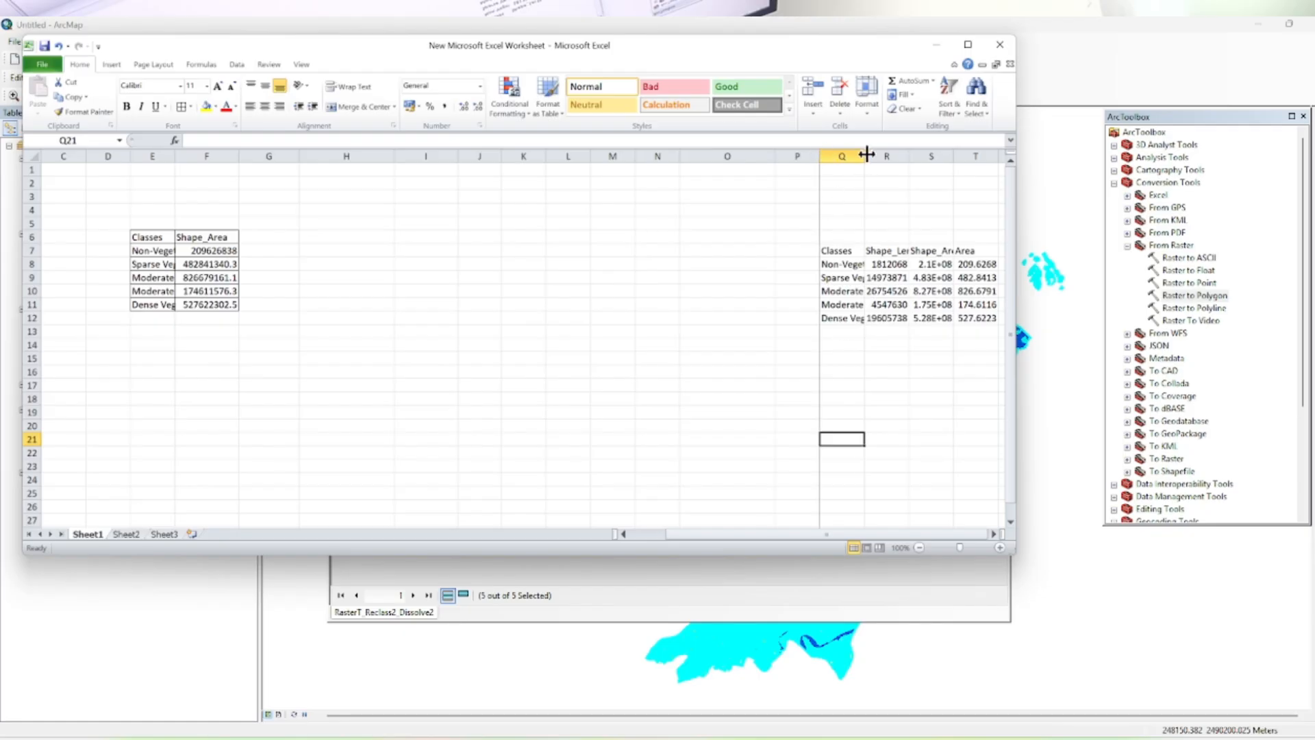
pyautogui.doubleClick(865, 153)
pyautogui.hscroll(1, 702, 541)
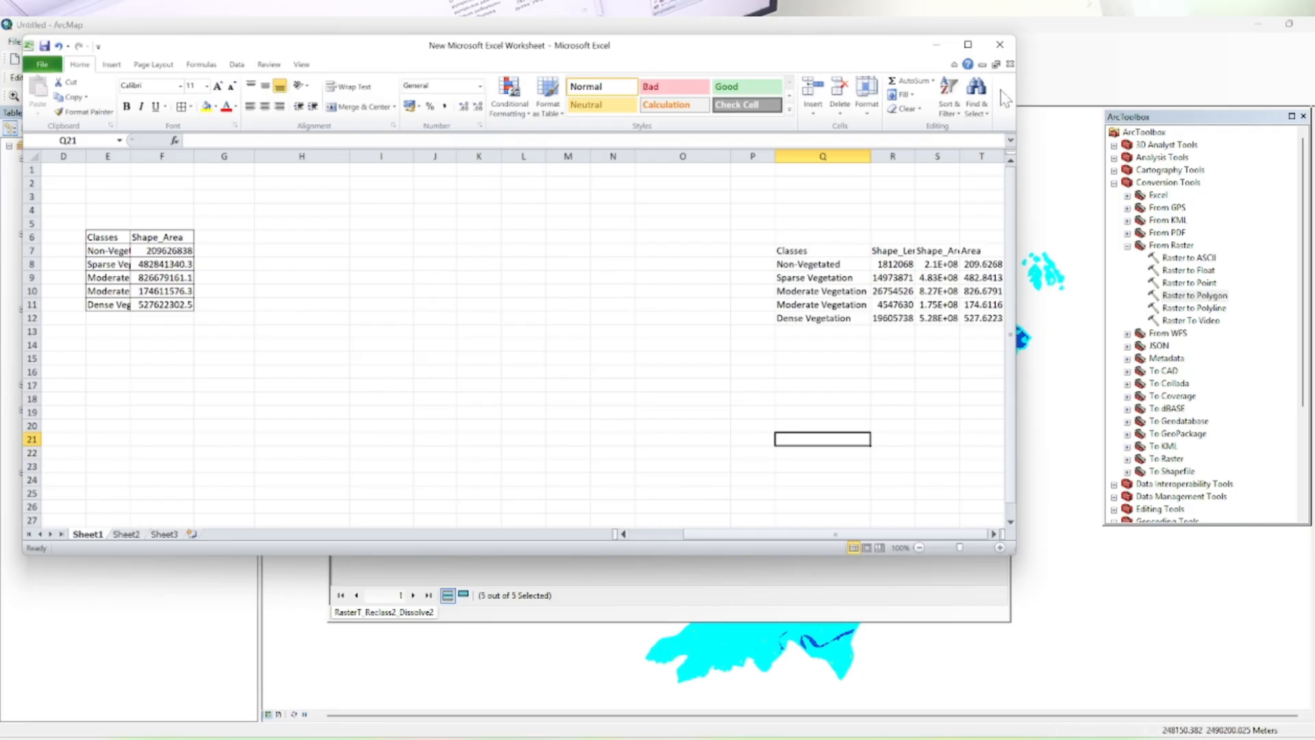
pyautogui.click(968, 44)
pyautogui.click(1038, 252)
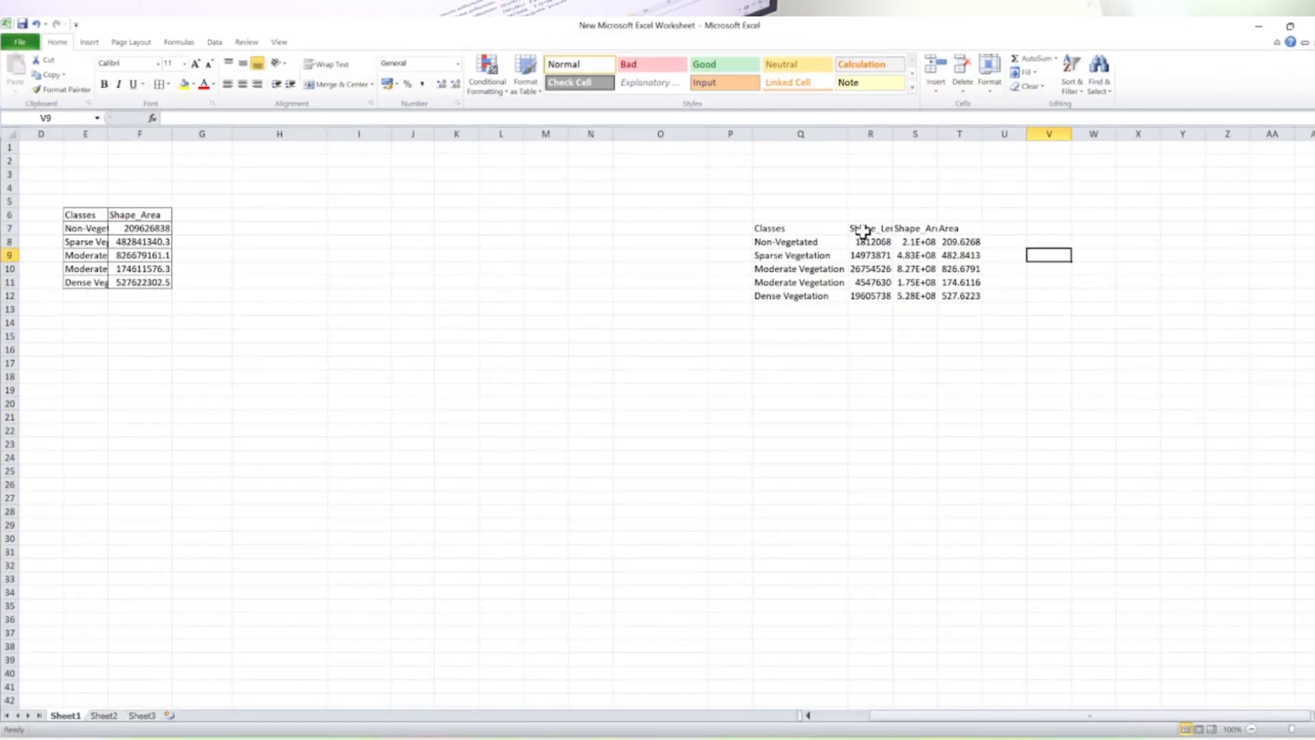
# Clear the Shape_Length and Shape_Area data, keeping only the Classes and Area columns.
pyautogui.moveTo(887, 229); pyautogui.dragTo(918, 296)
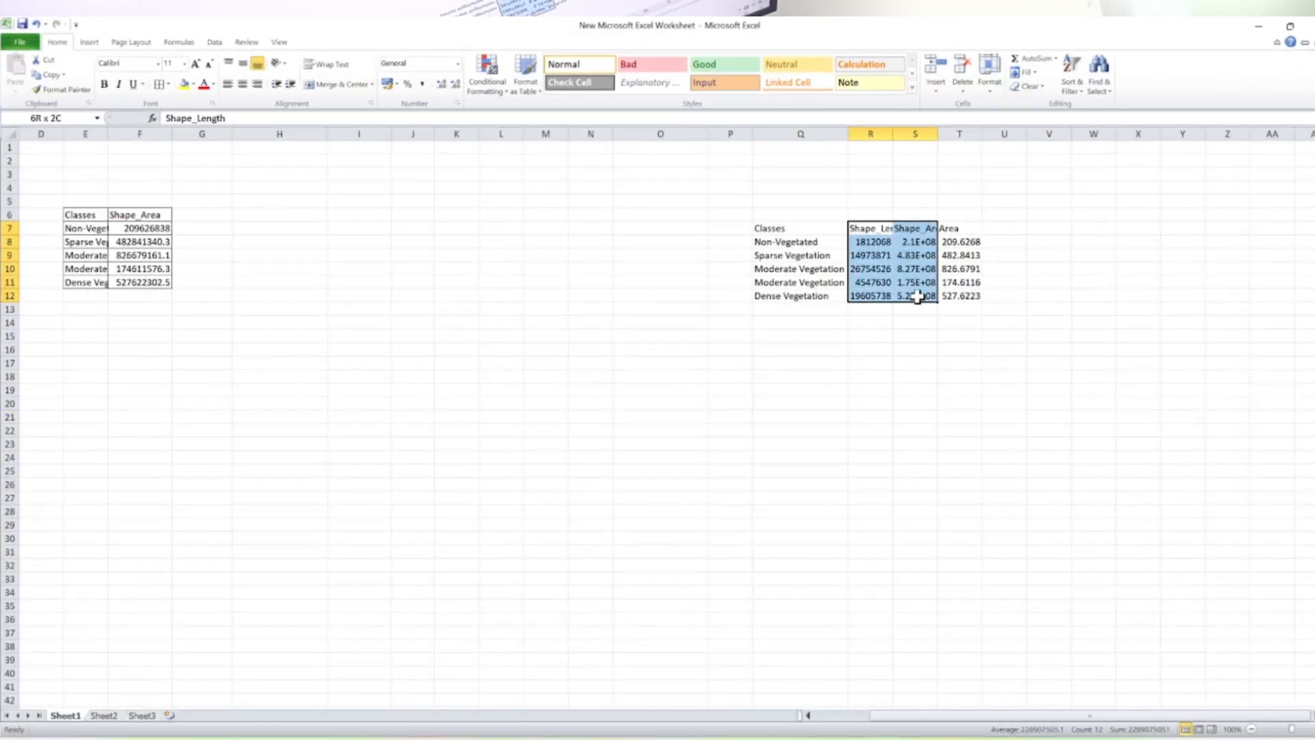
pyautogui.press('Delete')
pyautogui.click(1094, 309)
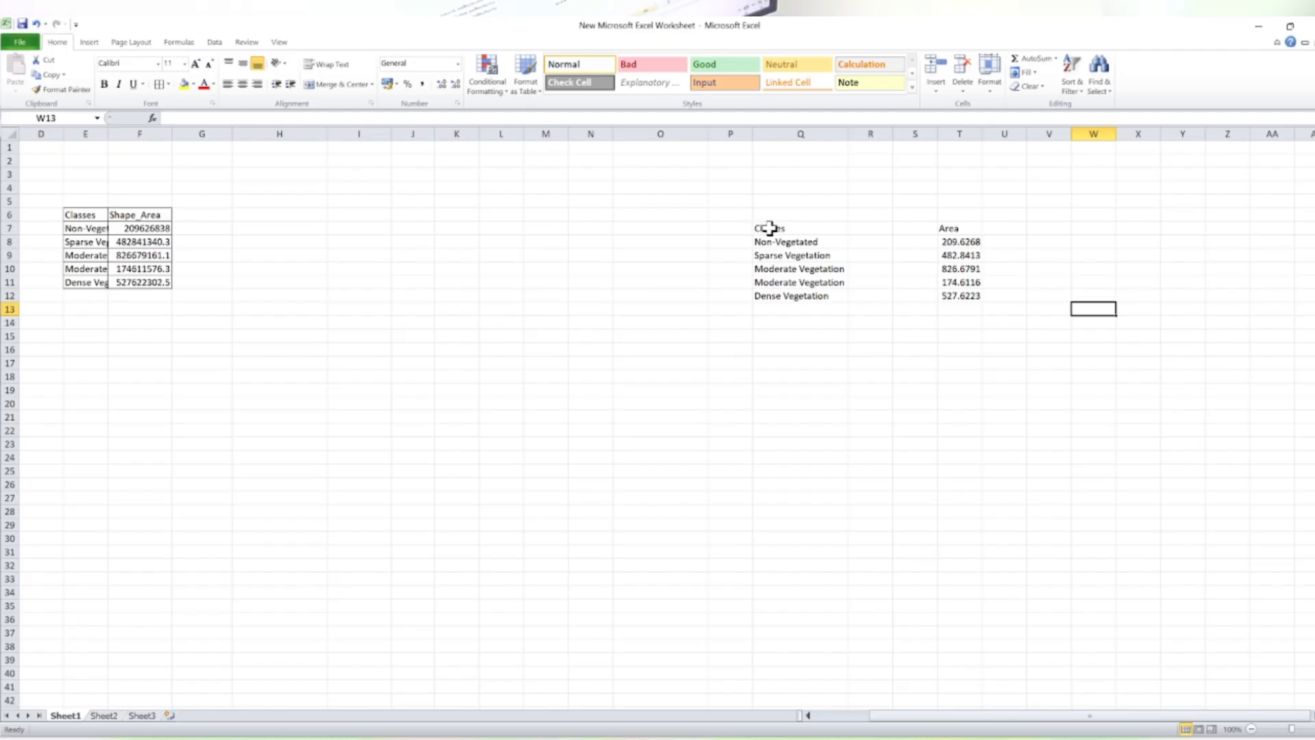
pyautogui.moveTo(770, 228); pyautogui.dragTo(959, 296)
pyautogui.moveTo(972, 226); pyautogui.dragTo(966, 294)
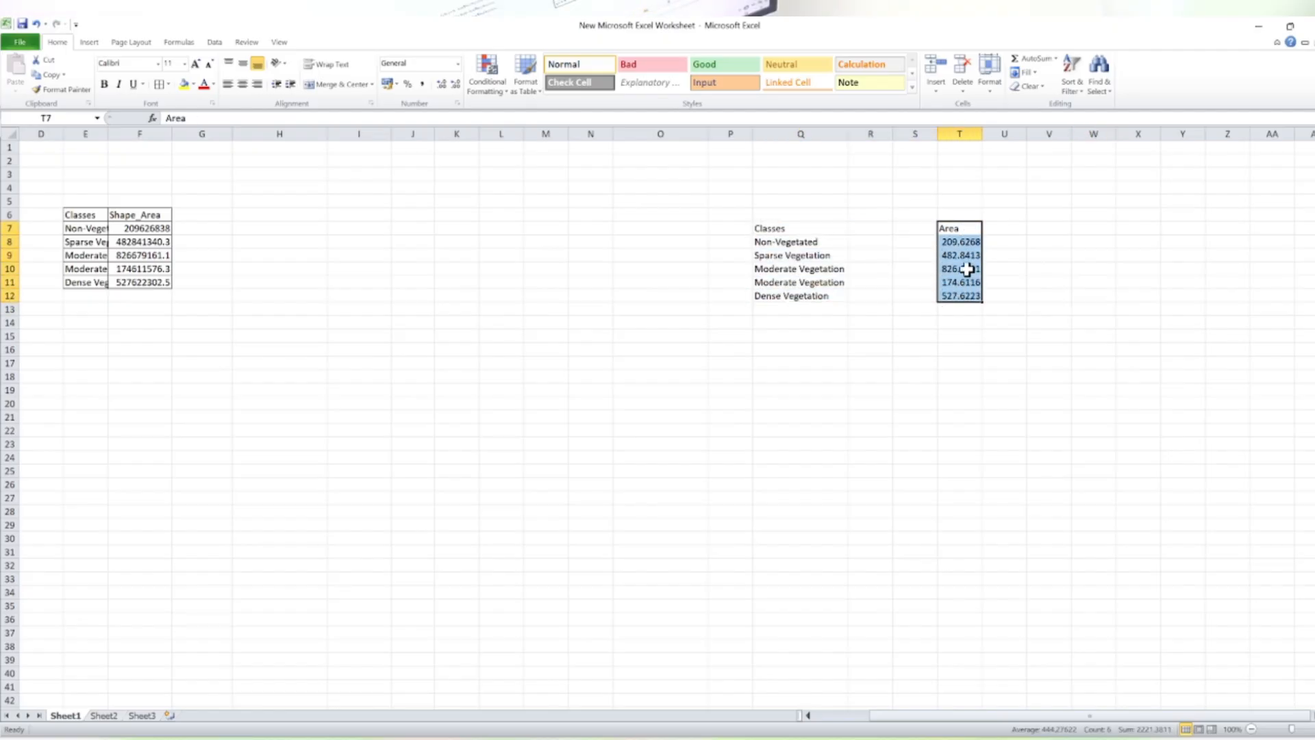
pyautogui.click(803, 269)
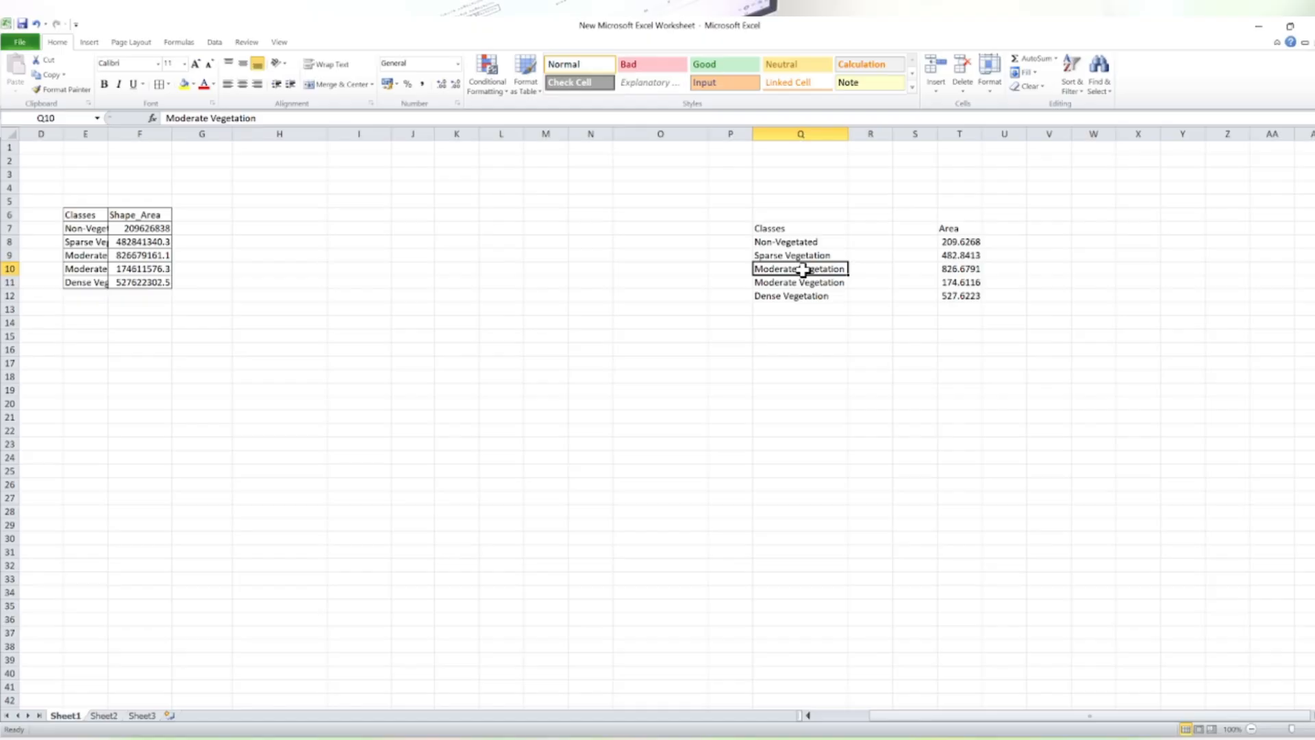
pyautogui.click(1140, 306)
pyautogui.moveTo(949, 269); pyautogui.dragTo(956, 281)
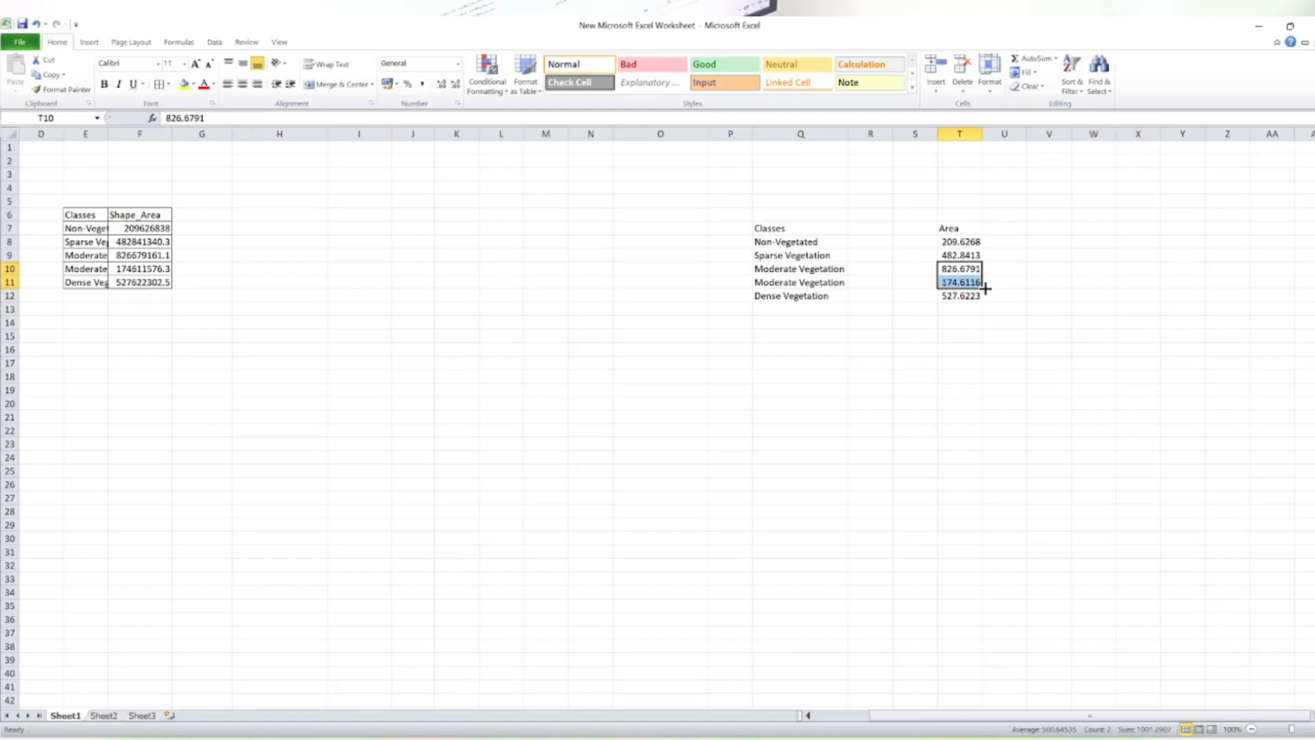
# Enter the formula =(T10+T11) in cell U10 to add the two Moderate Vegetation areas.
pyautogui.click(991, 267)
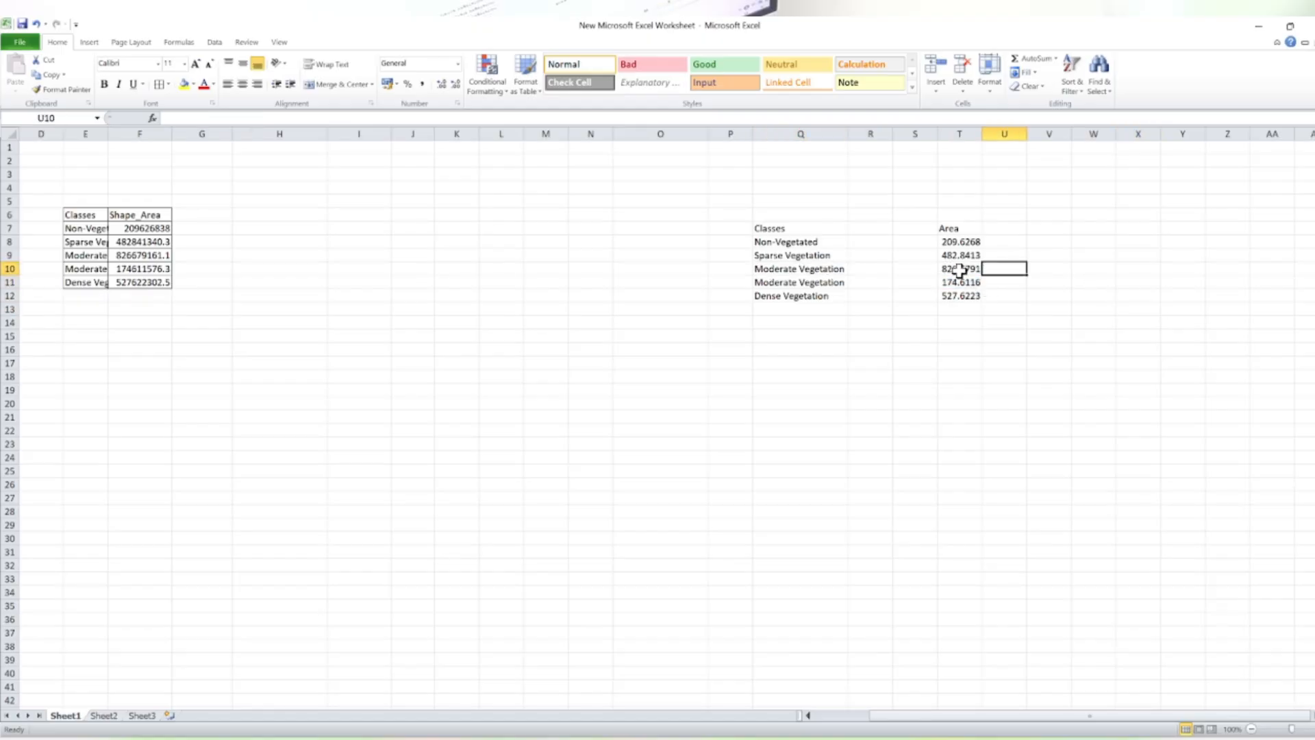
pyautogui.write('(')
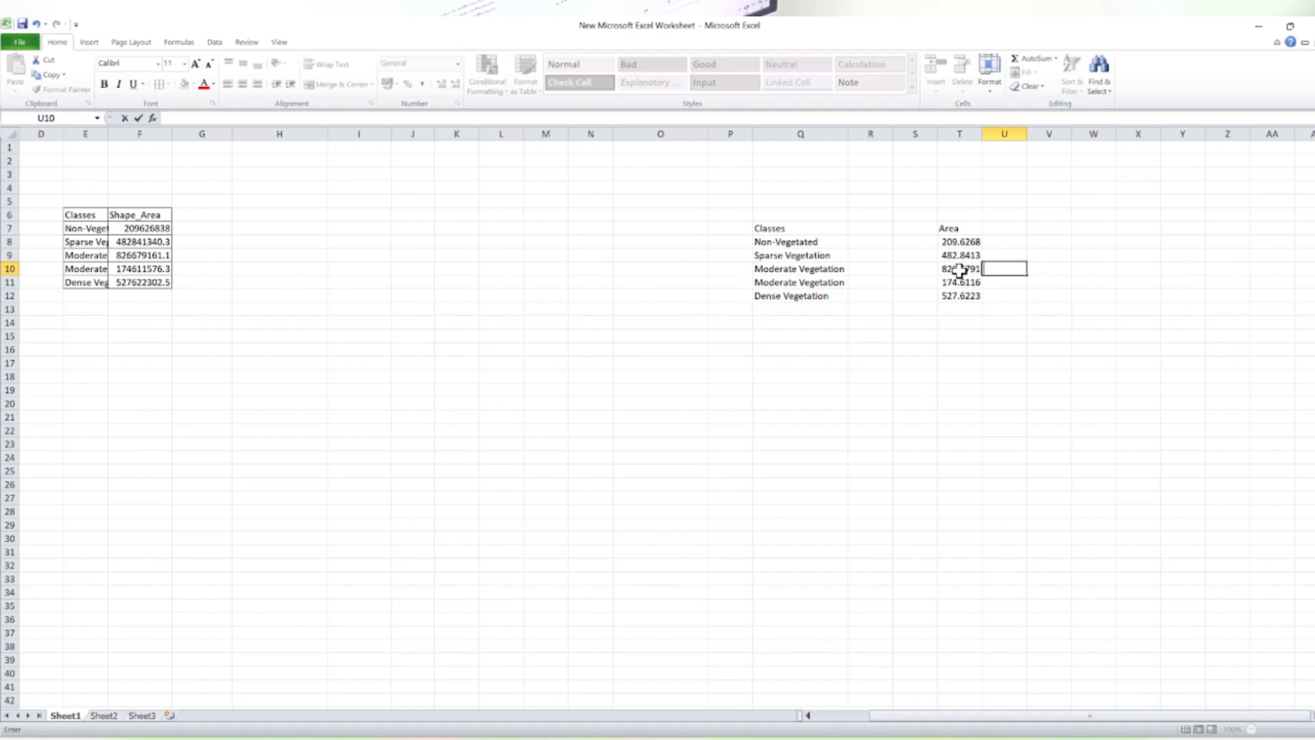
pyautogui.write('+')
pyautogui.press('BackSpace')
pyautogui.write('=(')
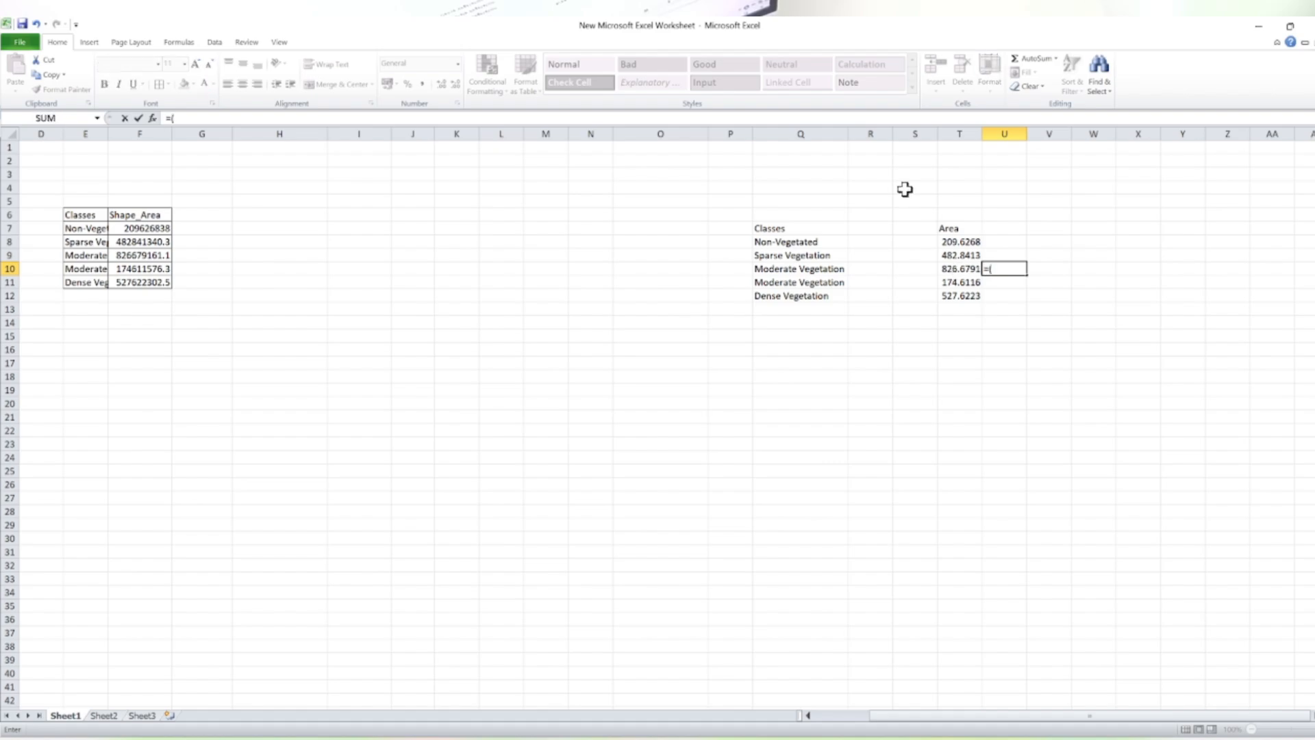
pyautogui.click(954, 268)
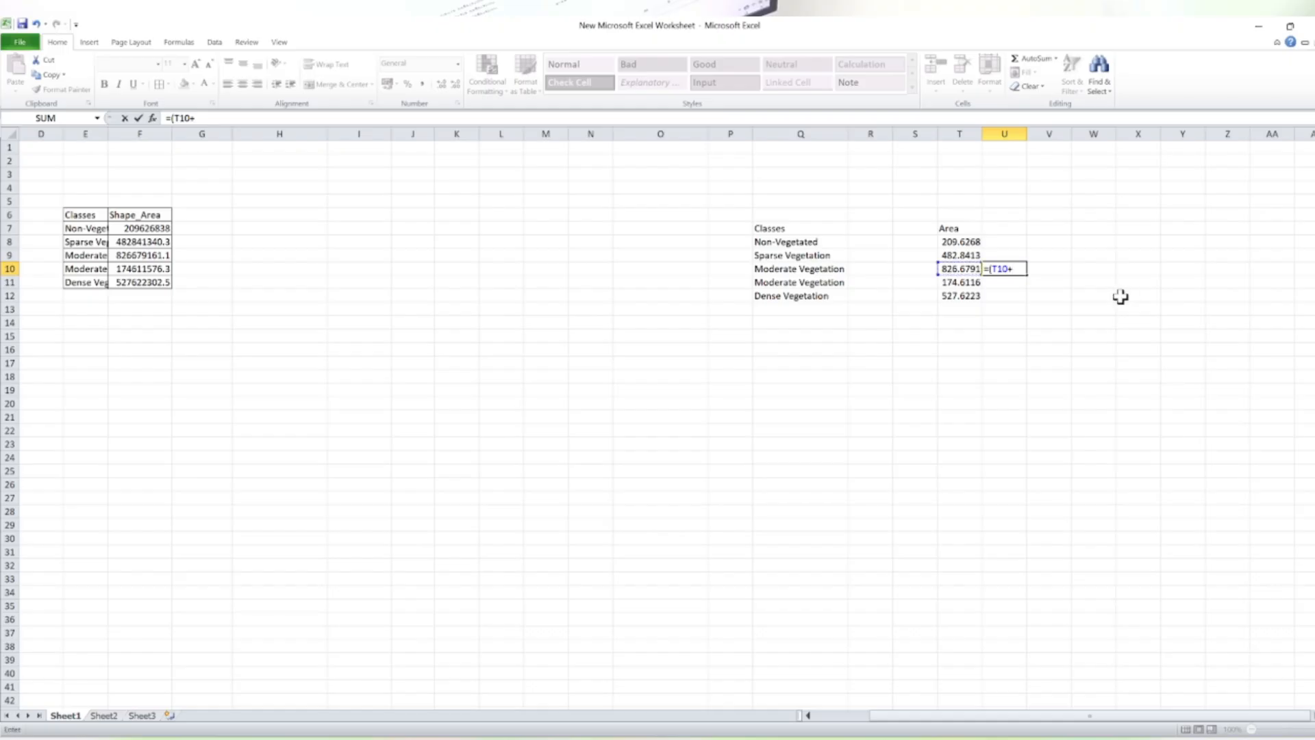
pyautogui.click(949, 282)
pyautogui.press('Return')
pyautogui.click(1094, 309)
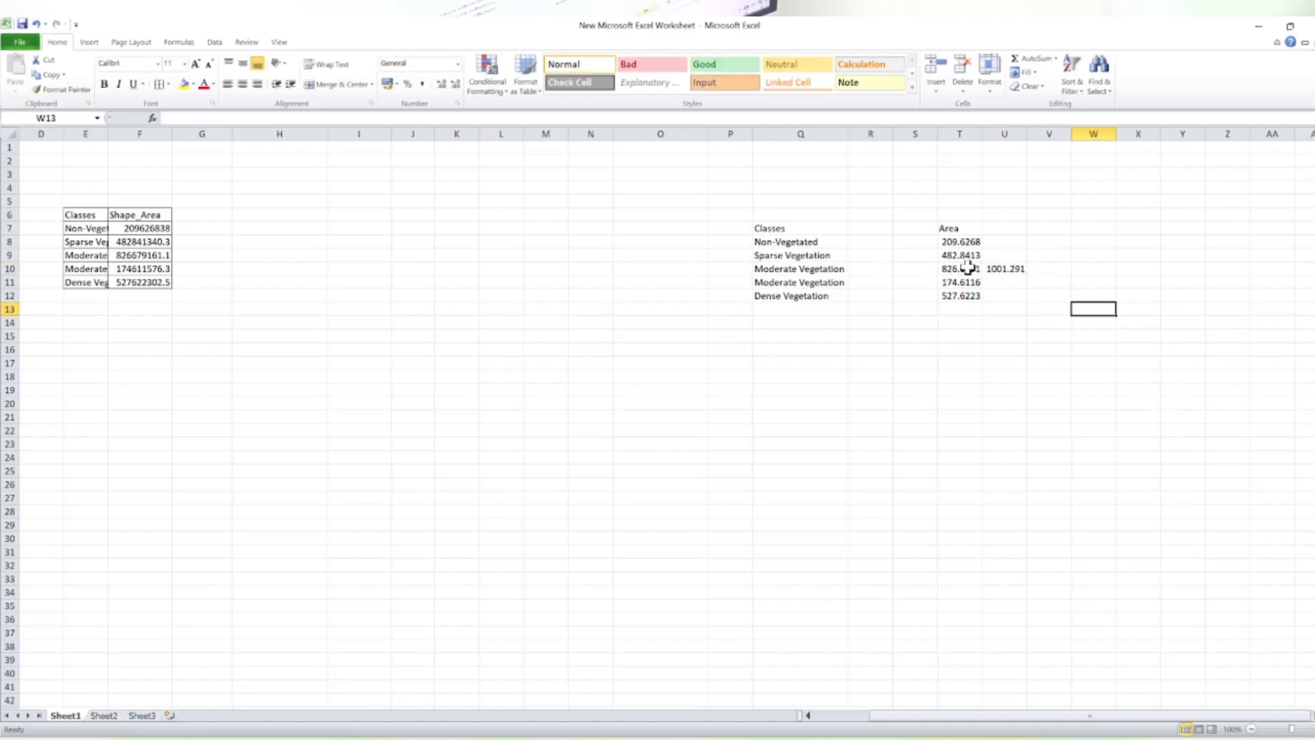
# Try to paste the combined Moderate Vegetation area from U10 into T10, and undo the paste.
pyautogui.click(1004, 270)
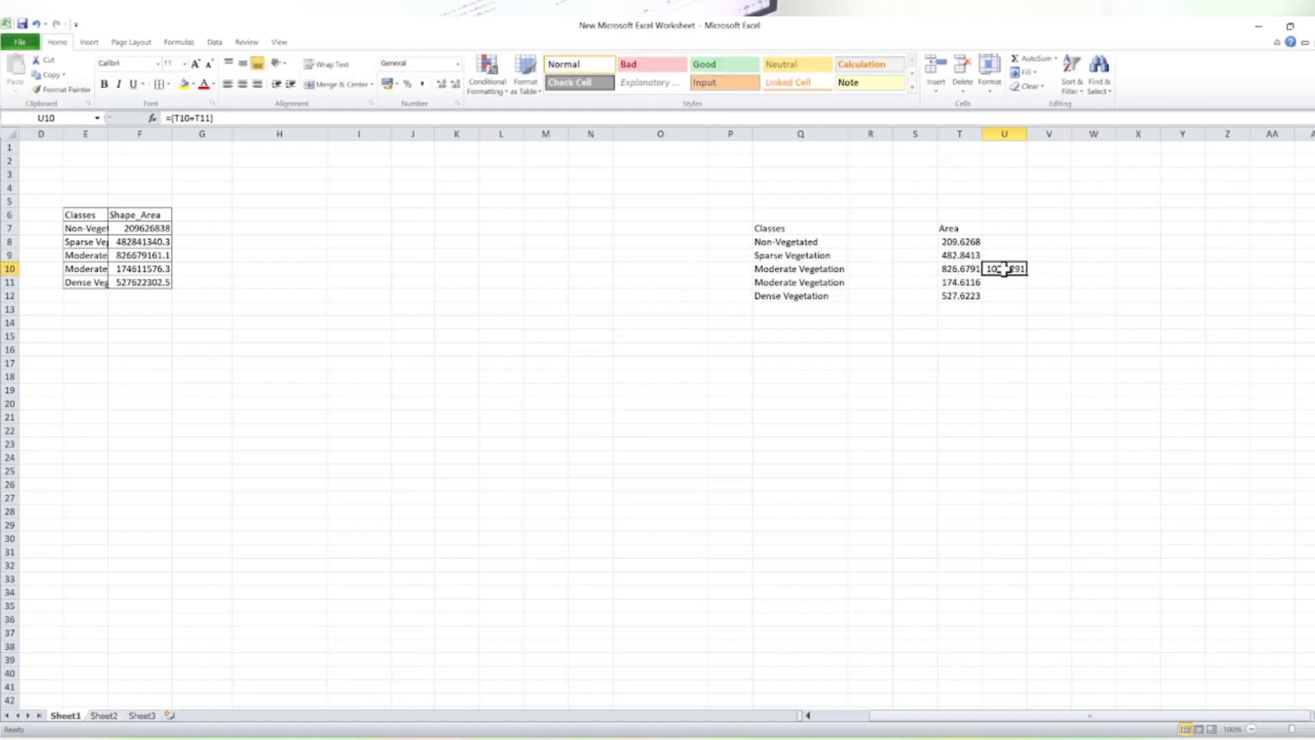
pyautogui.hotkey('ctrl', 'c')
pyautogui.click(965, 268)
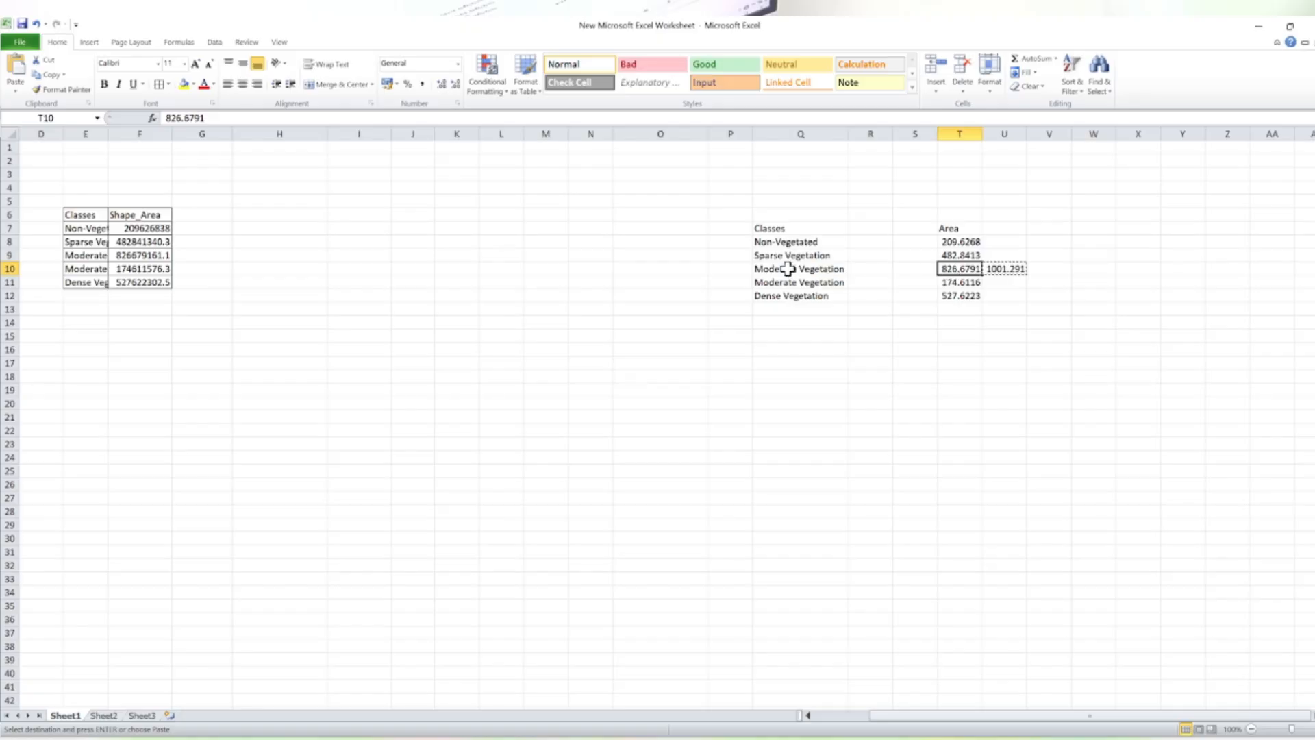
pyautogui.moveTo(954, 274); pyautogui.dragTo(971, 267)
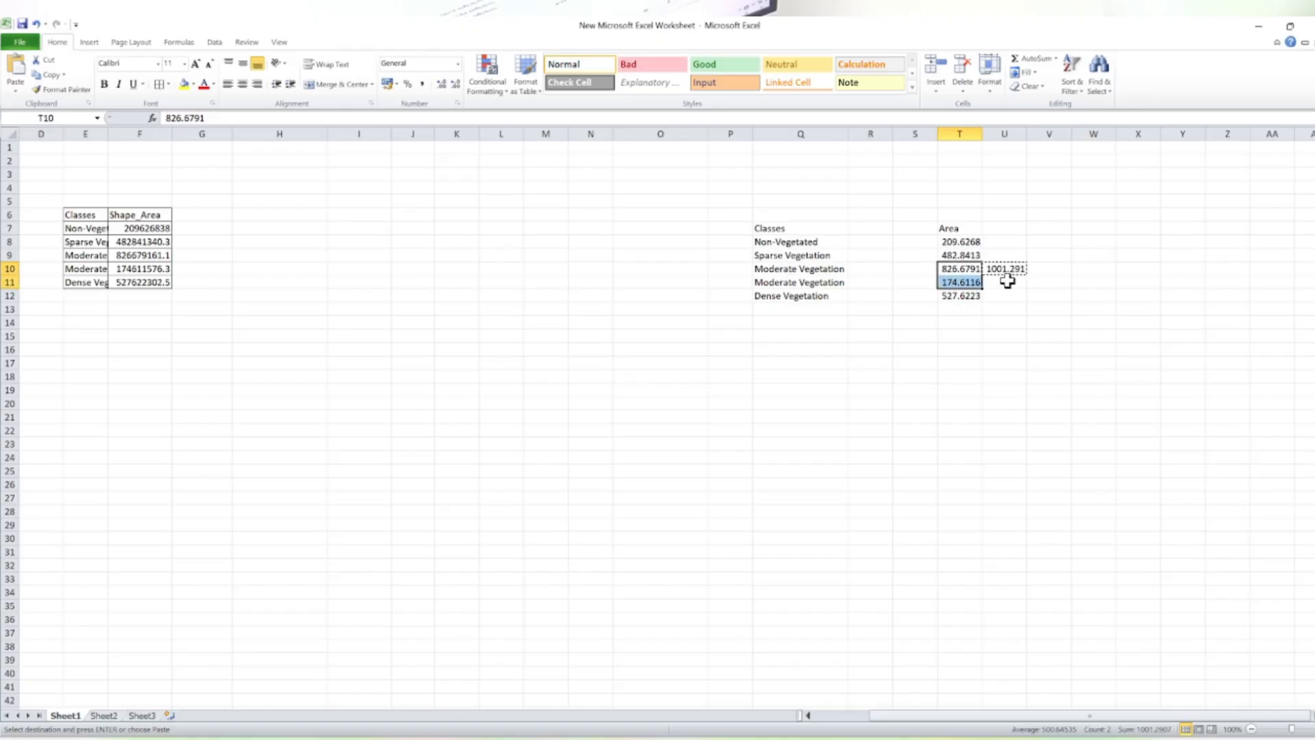
pyautogui.click(959, 265)
pyautogui.hotkey('ctrl', 'v')
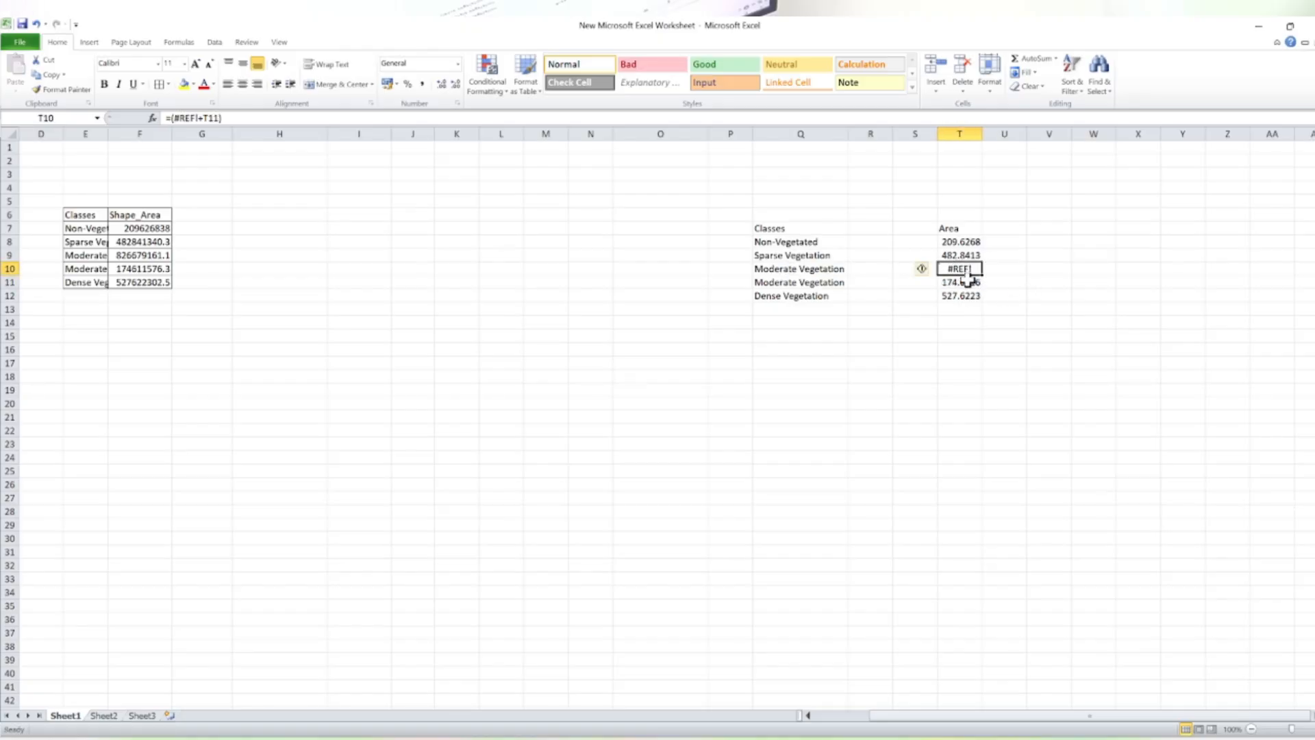
pyautogui.click(1012, 267)
pyautogui.hotkey('ctrl', 'z')
pyautogui.click(997, 283)
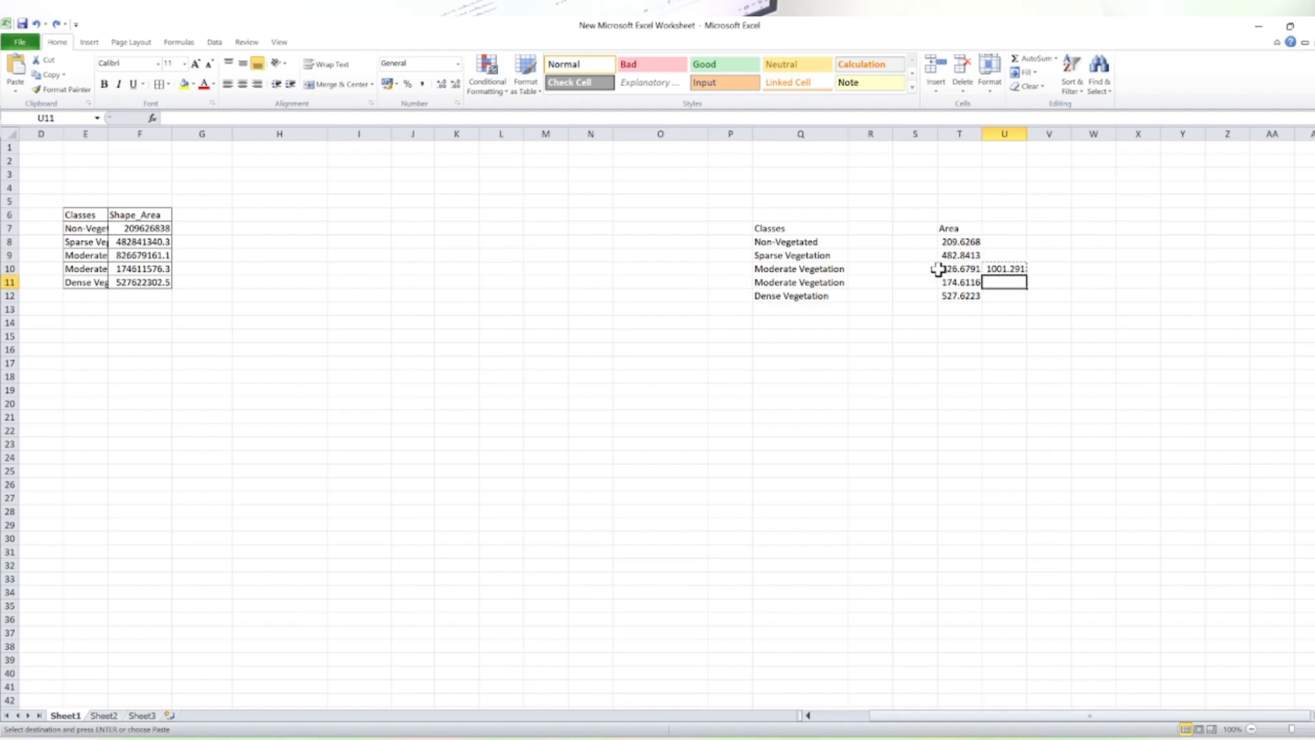
pyautogui.click(971, 360)
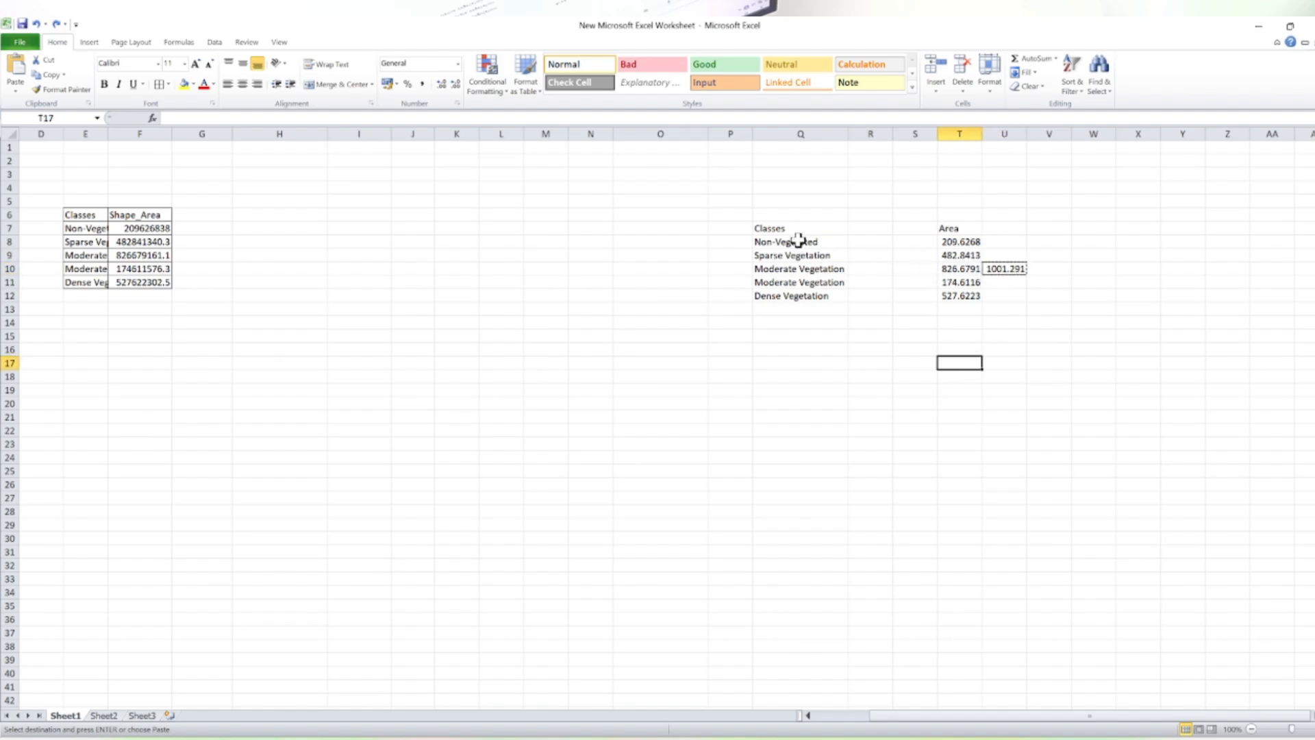
# Clear the first Moderate Vegetation label in cell Q10, keeping the sum formula in U10.
pyautogui.click(784, 269)
pyautogui.press('BackSpace')
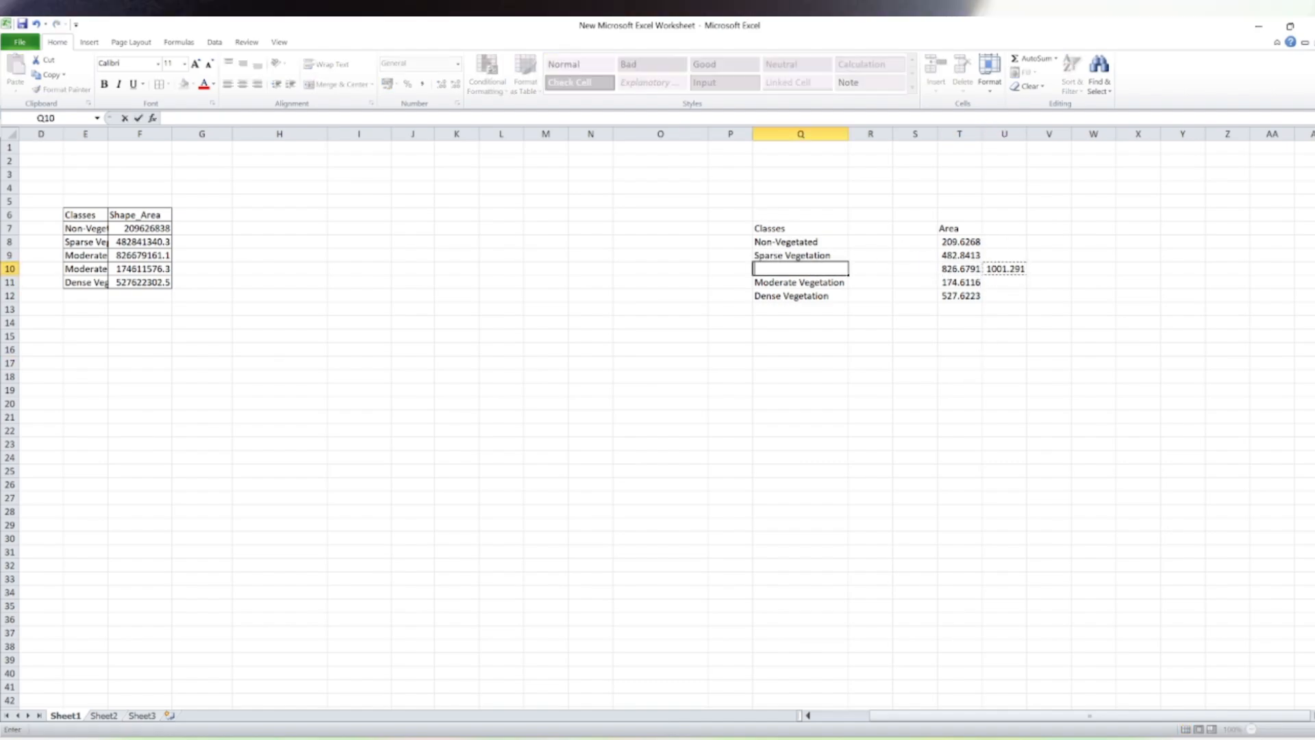
pyautogui.click(1010, 268)
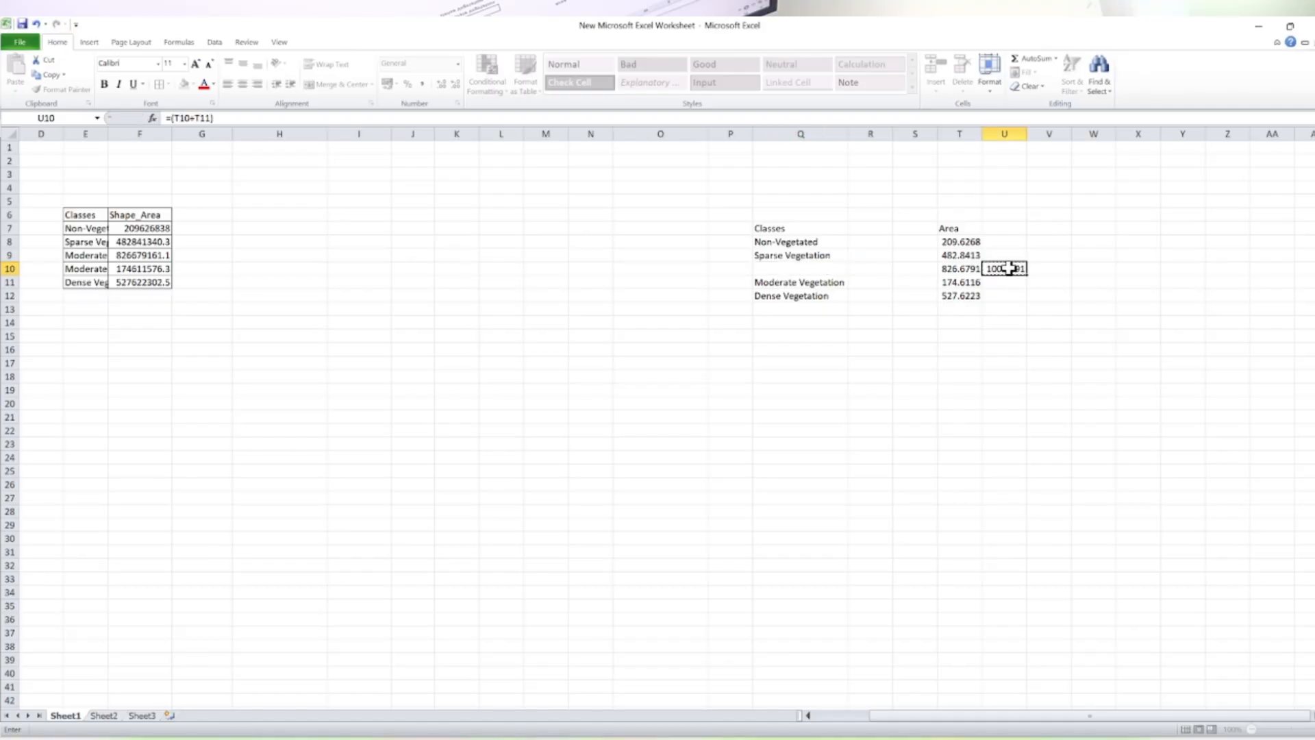
pyautogui.doubleClick(1010, 268)
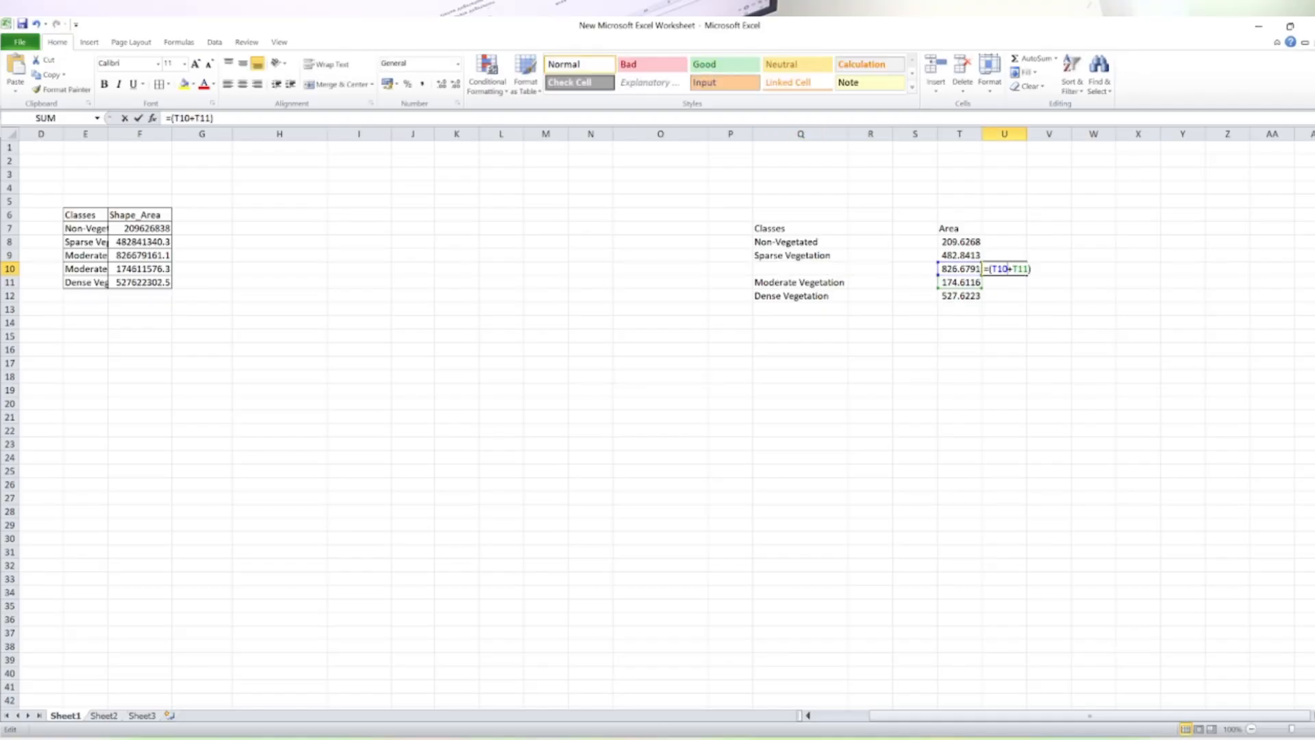
pyautogui.press('Tab')
pyautogui.press('Tab')
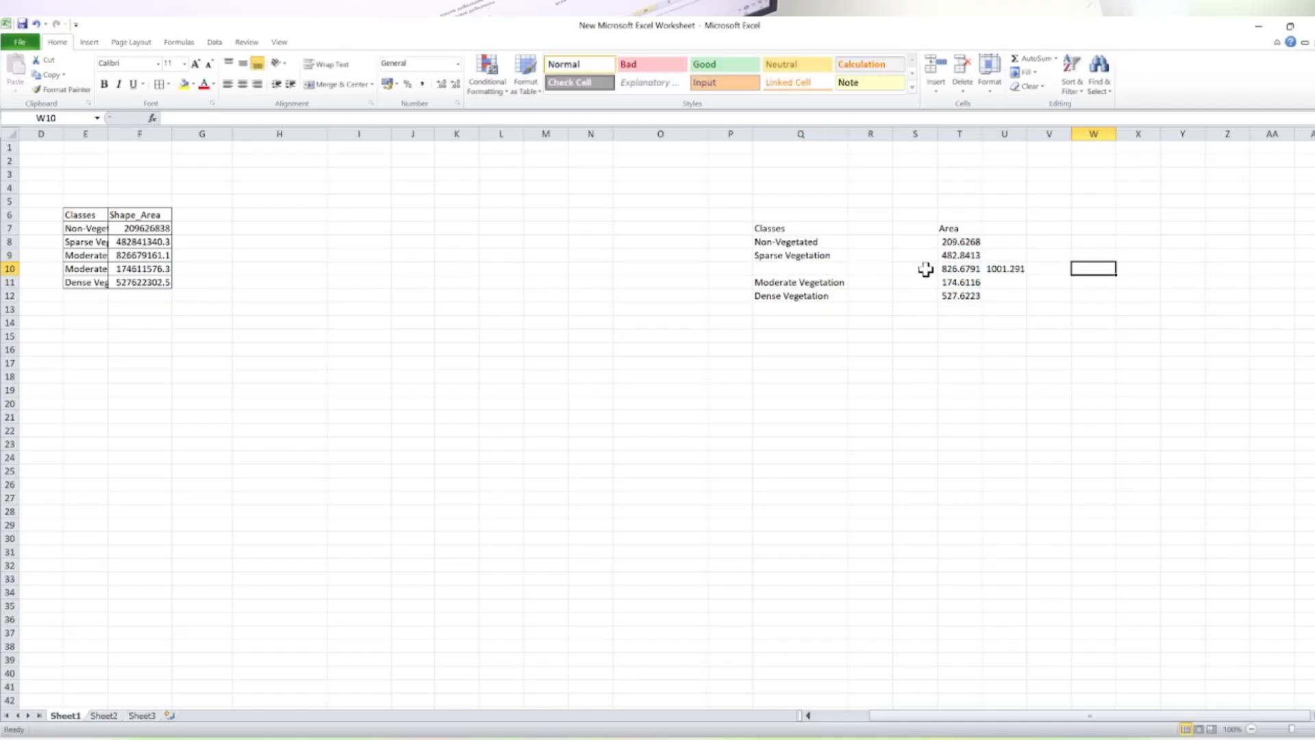
# Copy the class names in Q8:Q12 and paste them starting at cell Q17.
pyautogui.moveTo(759, 241); pyautogui.dragTo(795, 297)
pyautogui.hotkey('ctrl', 'c')
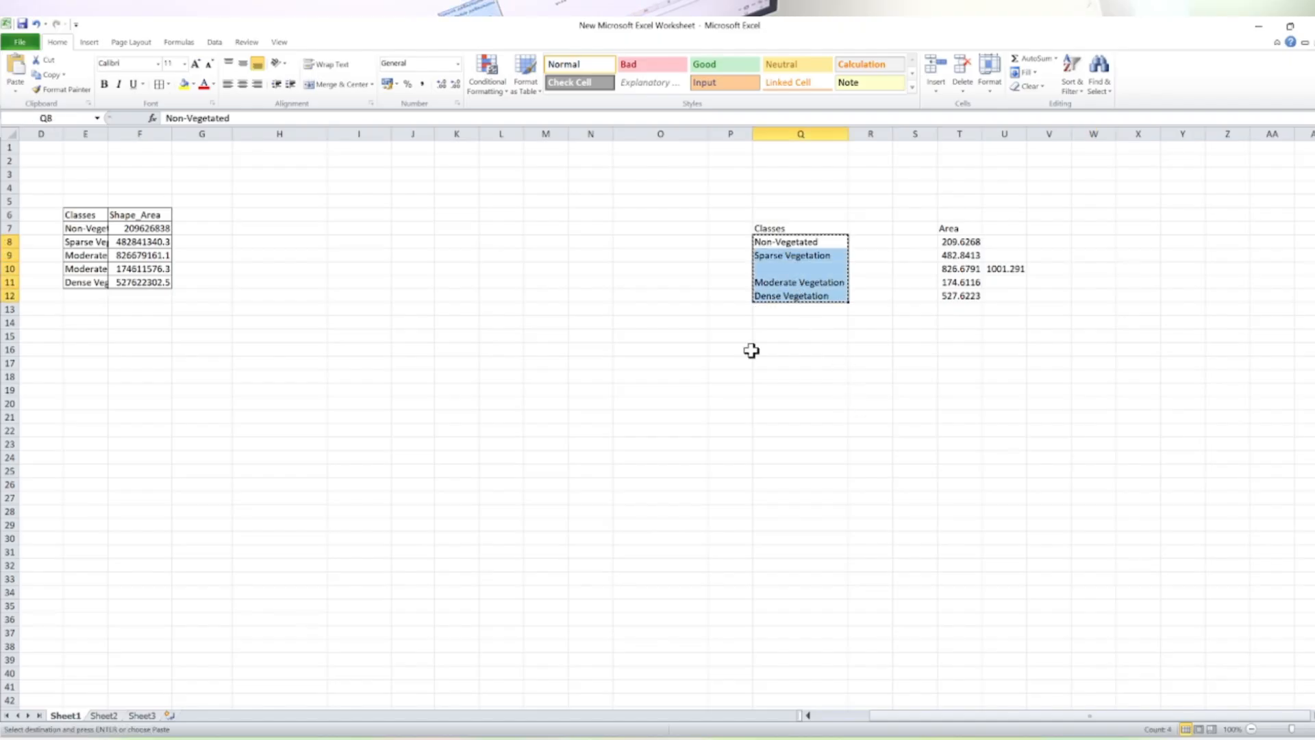
pyautogui.click(781, 363)
pyautogui.hotkey('ctrl', 'v')
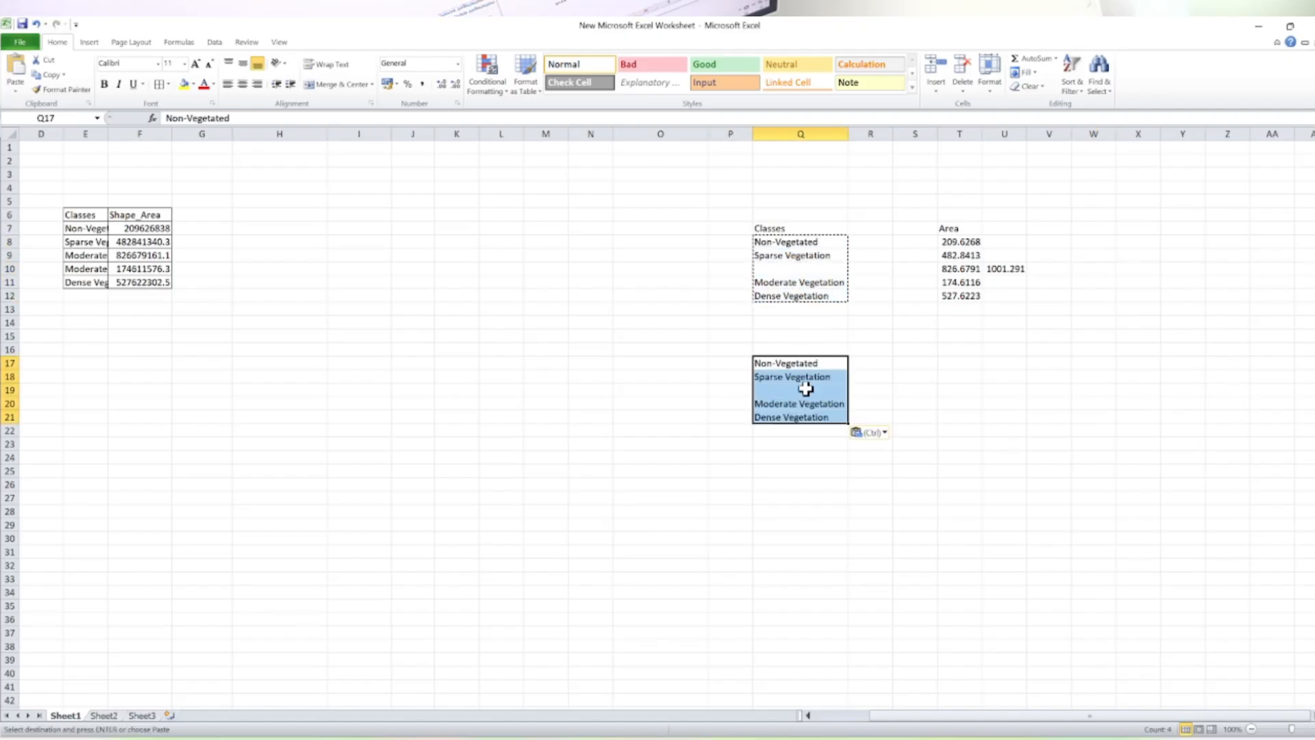
# Delete the blank cell Q19 in the pasted class list so the class names below it shift up.
pyautogui.click(773, 389)
pyautogui.rightClick(773, 386)
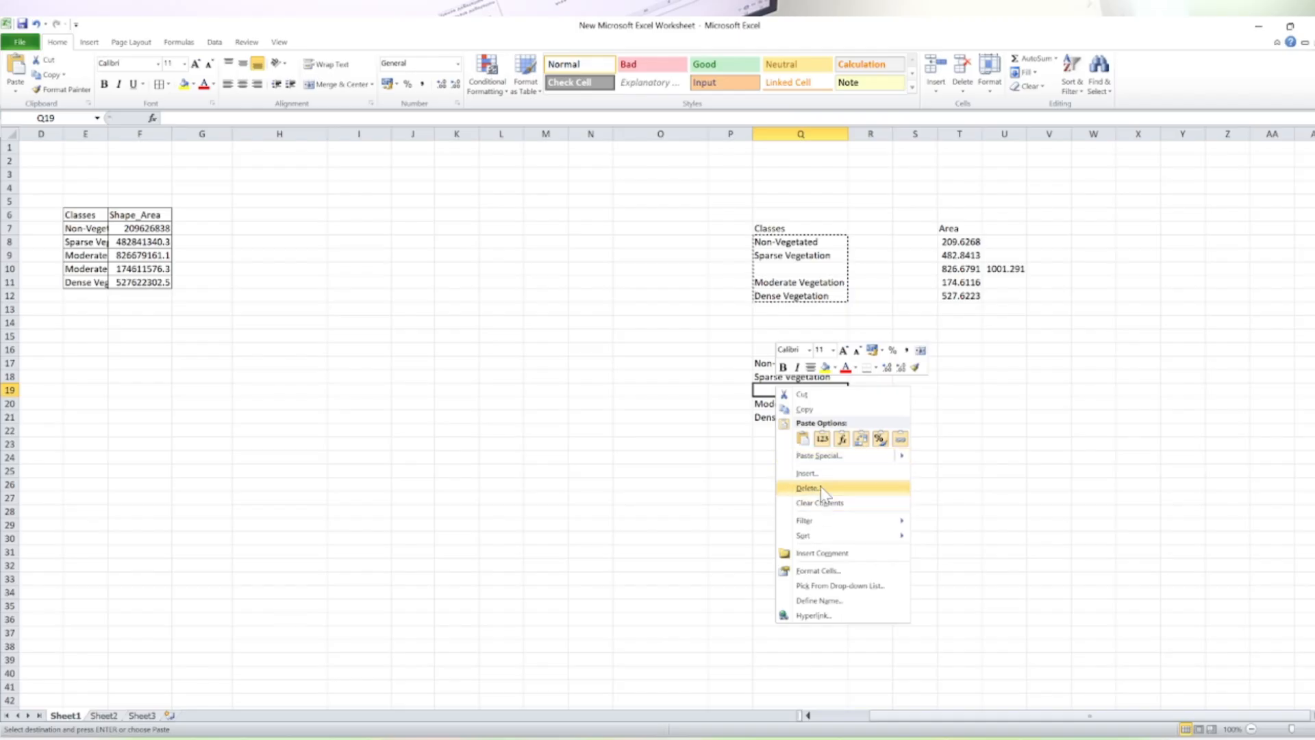
pyautogui.click(825, 488)
pyautogui.click(788, 518)
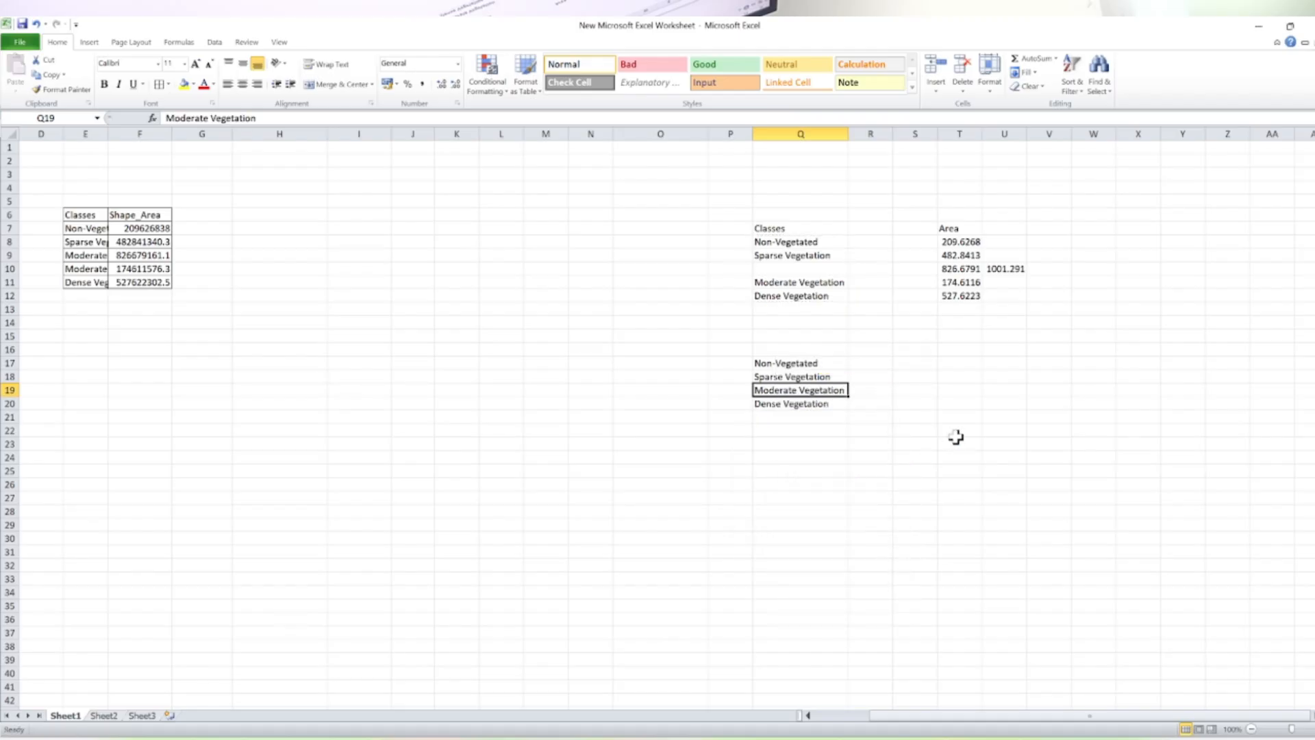
pyautogui.click(956, 437)
# Copy the Classes header from Q7 and paste it into Q16 above the new class list.
pyautogui.click(772, 359)
pyautogui.click(776, 229)
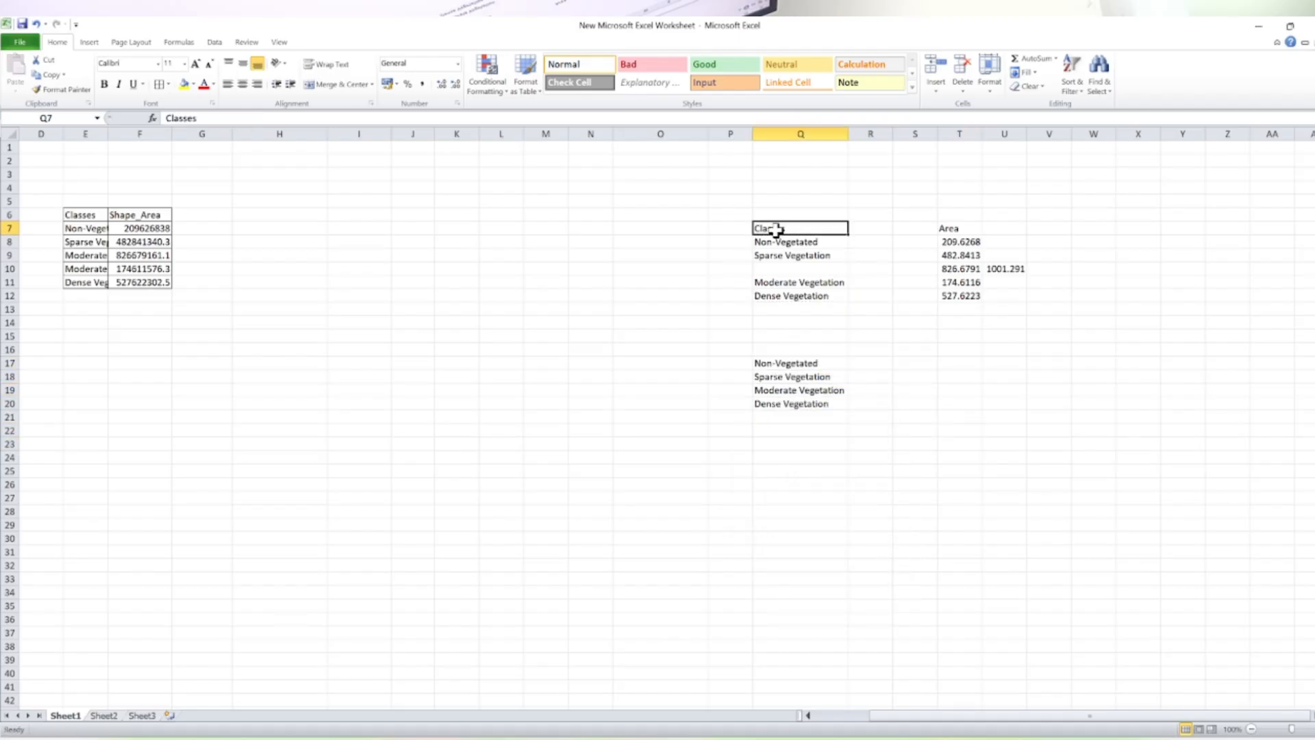
pyautogui.hotkey('ctrl', 'c')
pyautogui.click(759, 350)
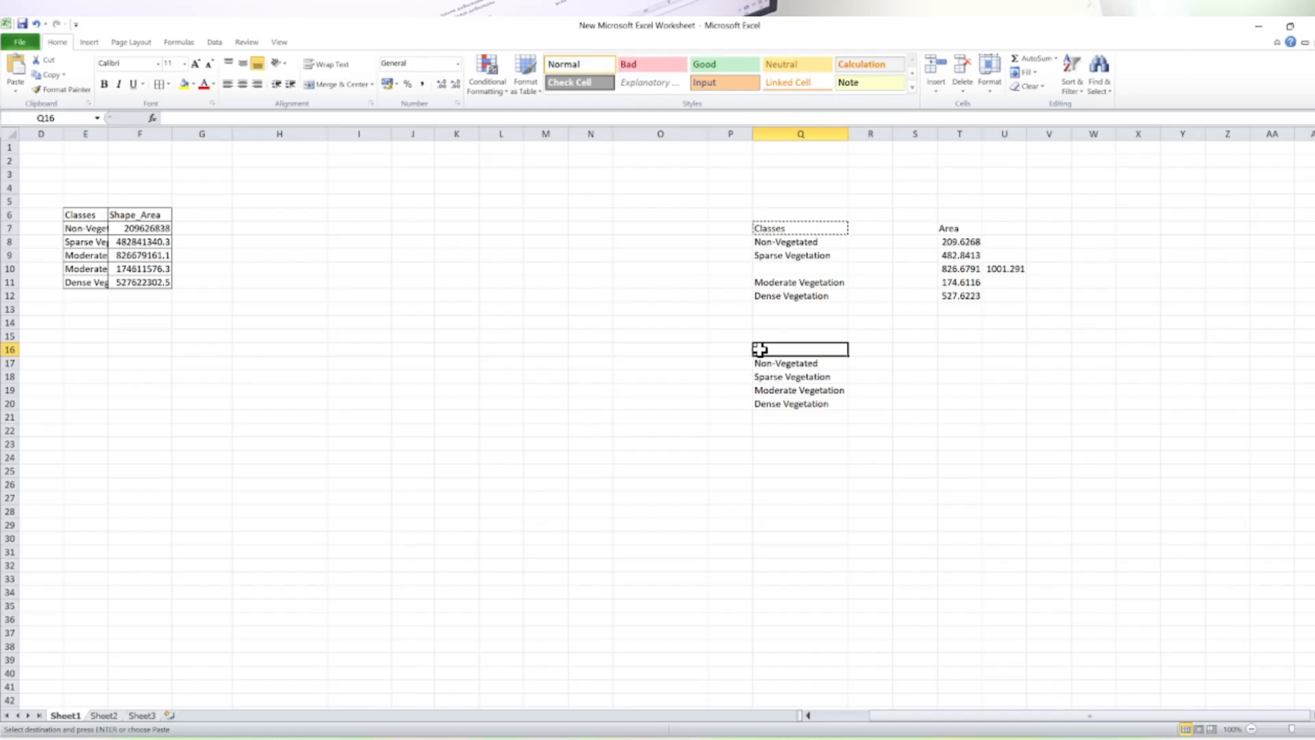
pyautogui.hotkey('ctrl', 'v')
pyautogui.click(1195, 320)
# Enter the combined Moderate Vegetation area 1001.291 as a plain value in cell U12.
pyautogui.click(959, 241)
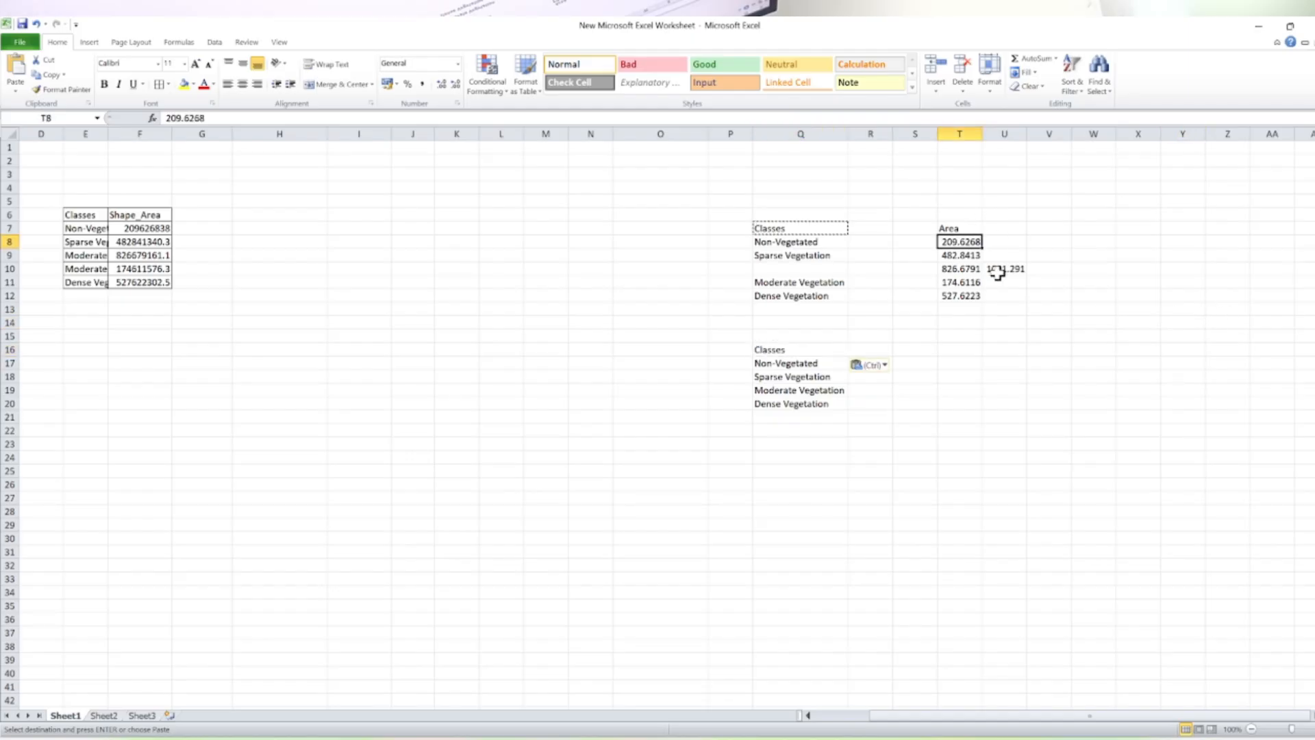
pyautogui.click(1001, 293)
pyautogui.write('1001.291')
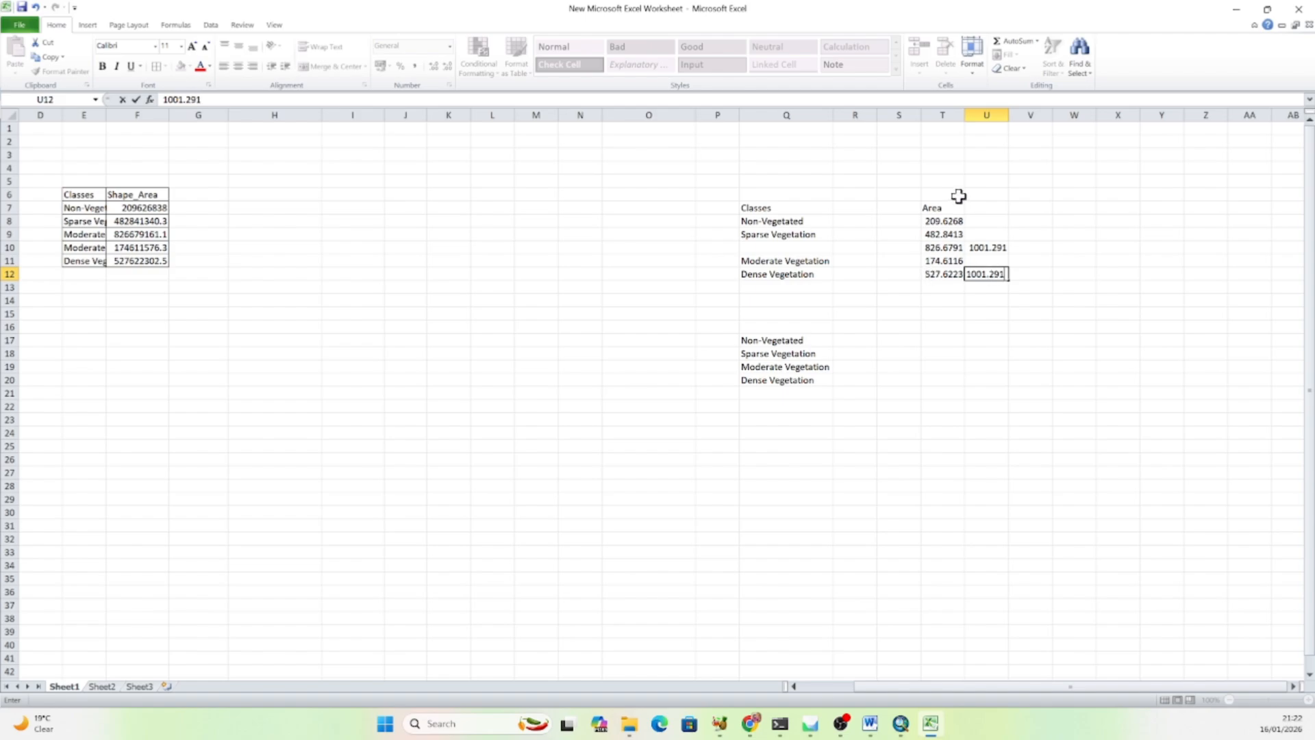
# Copy the Non-Vegetated and Sparse Vegetation areas from T8:T9 and paste them starting at cell R17.
pyautogui.moveTo(933, 221); pyautogui.dragTo(936, 235)
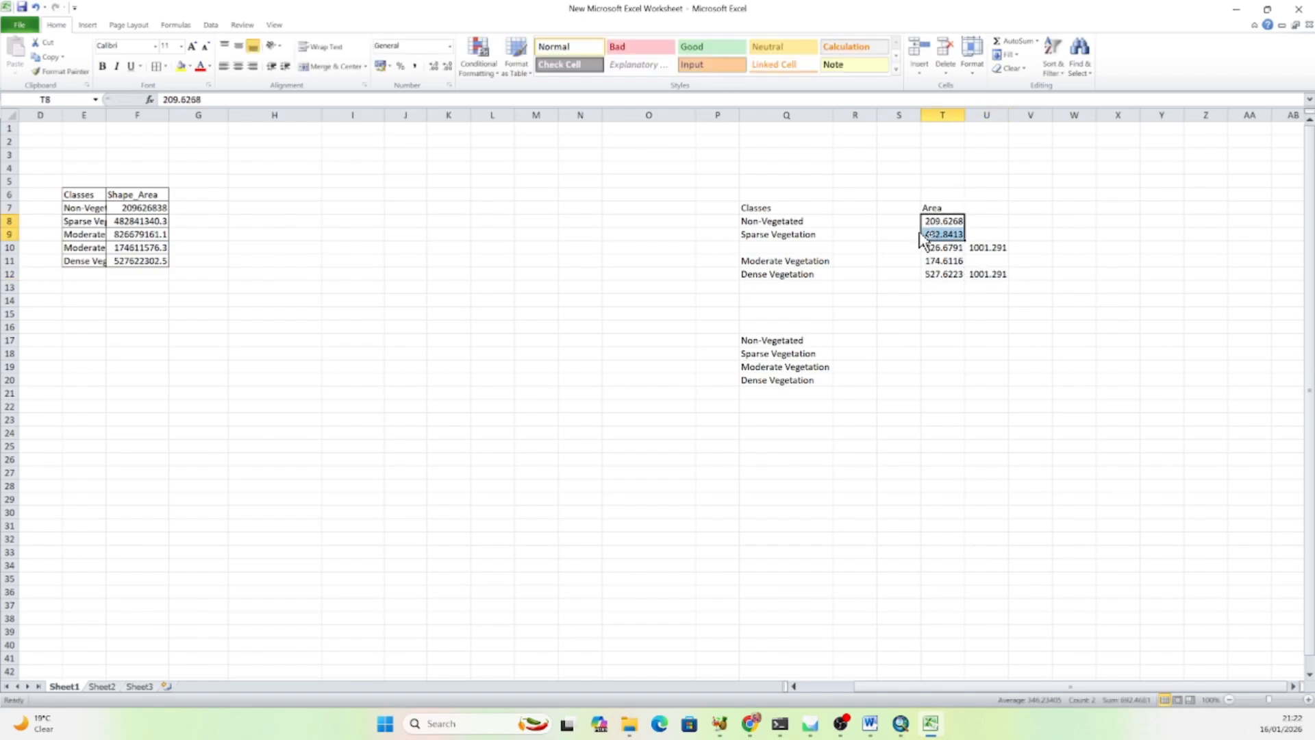
pyautogui.hotkey('ctrl', 'c')
pyautogui.click(860, 343)
pyautogui.hotkey('ctrl', 'v')
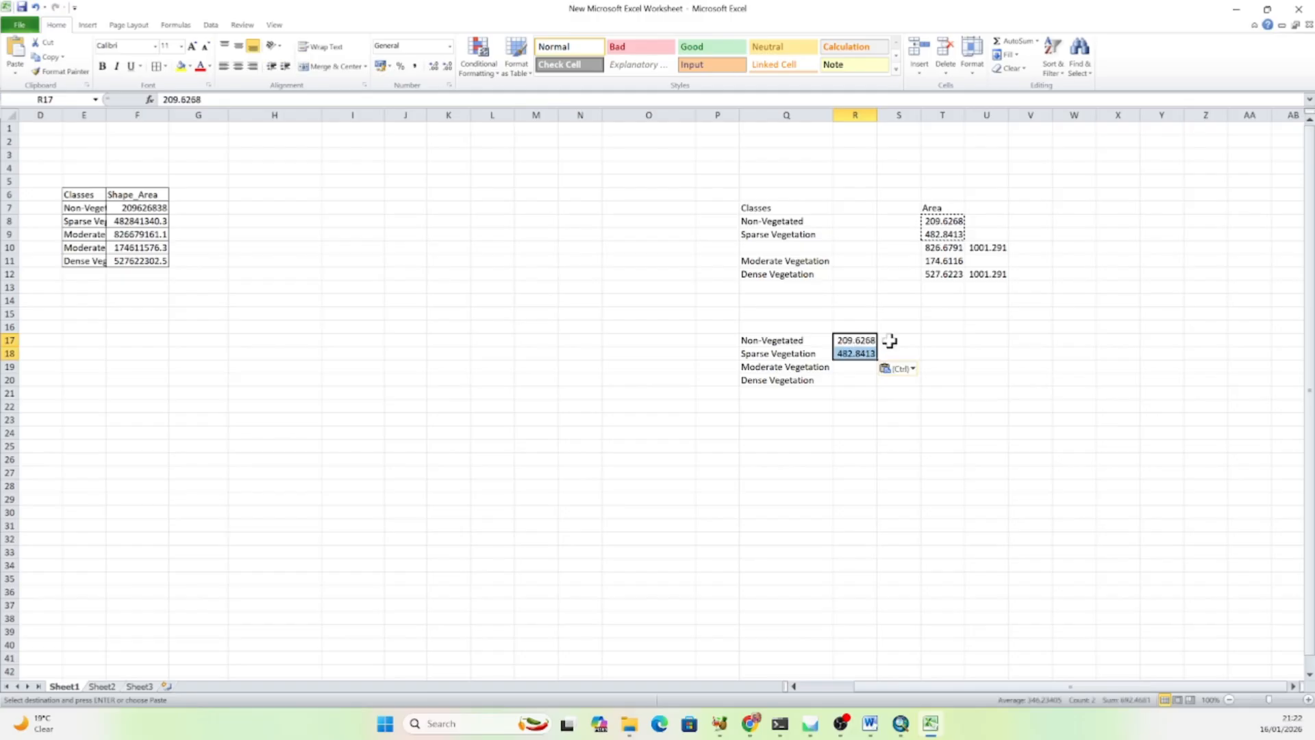
# Copy the combined Moderate Vegetation area from U12 to R19 and the Dense Vegetation area from T12 to R20.
pyautogui.click(990, 248)
pyautogui.click(995, 275)
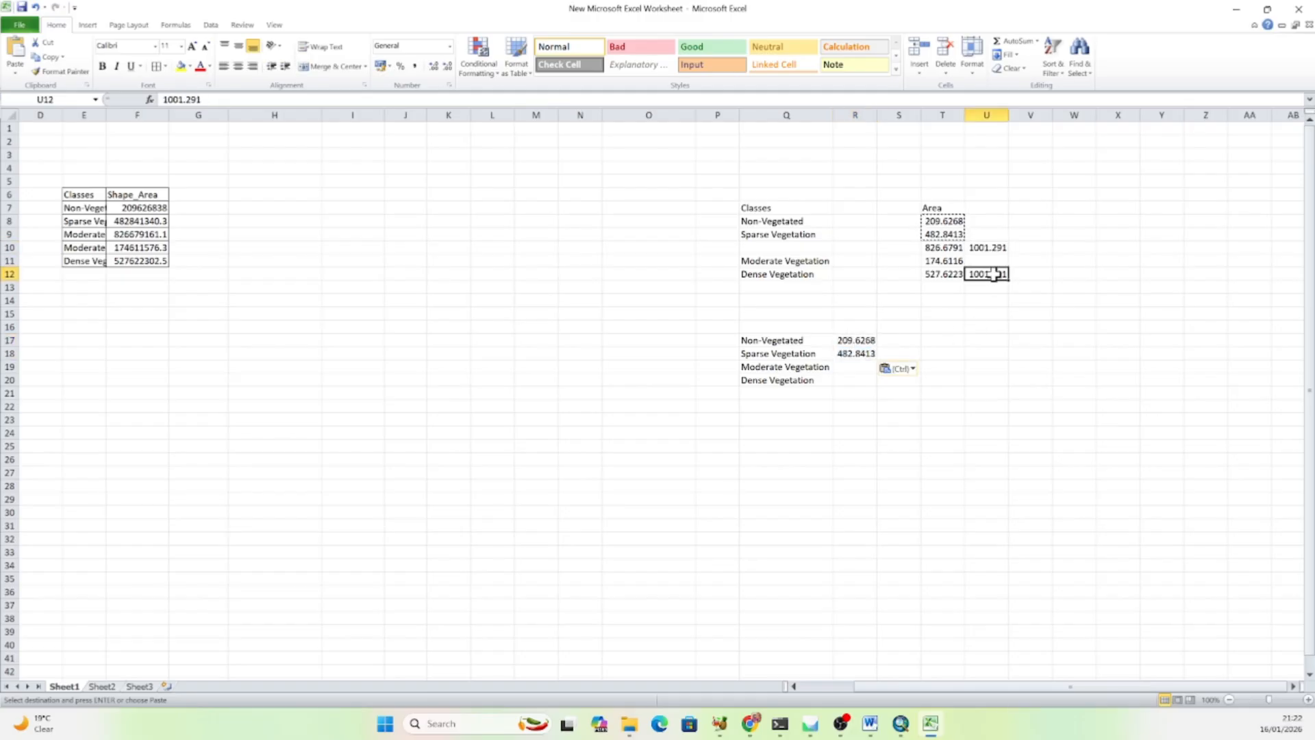
pyautogui.hotkey('ctrl', 'c')
pyautogui.click(853, 367)
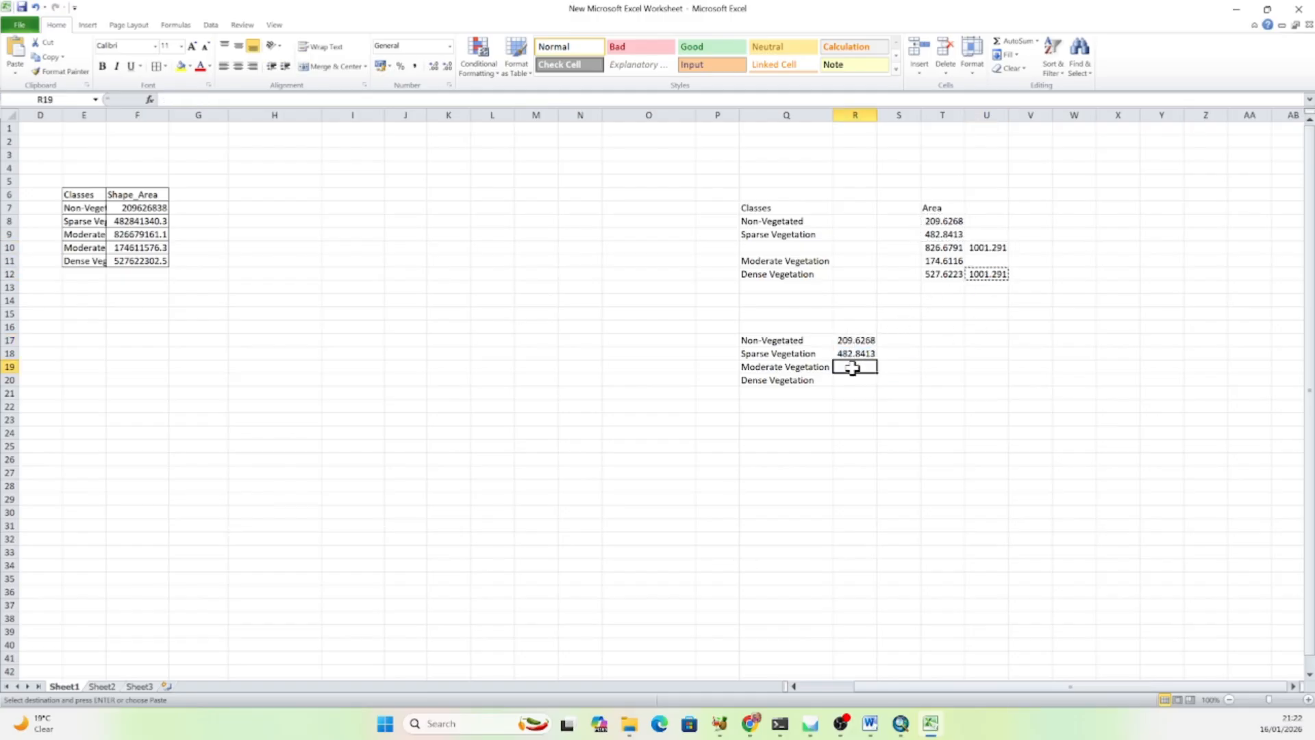
pyautogui.hotkey('ctrl', 'v')
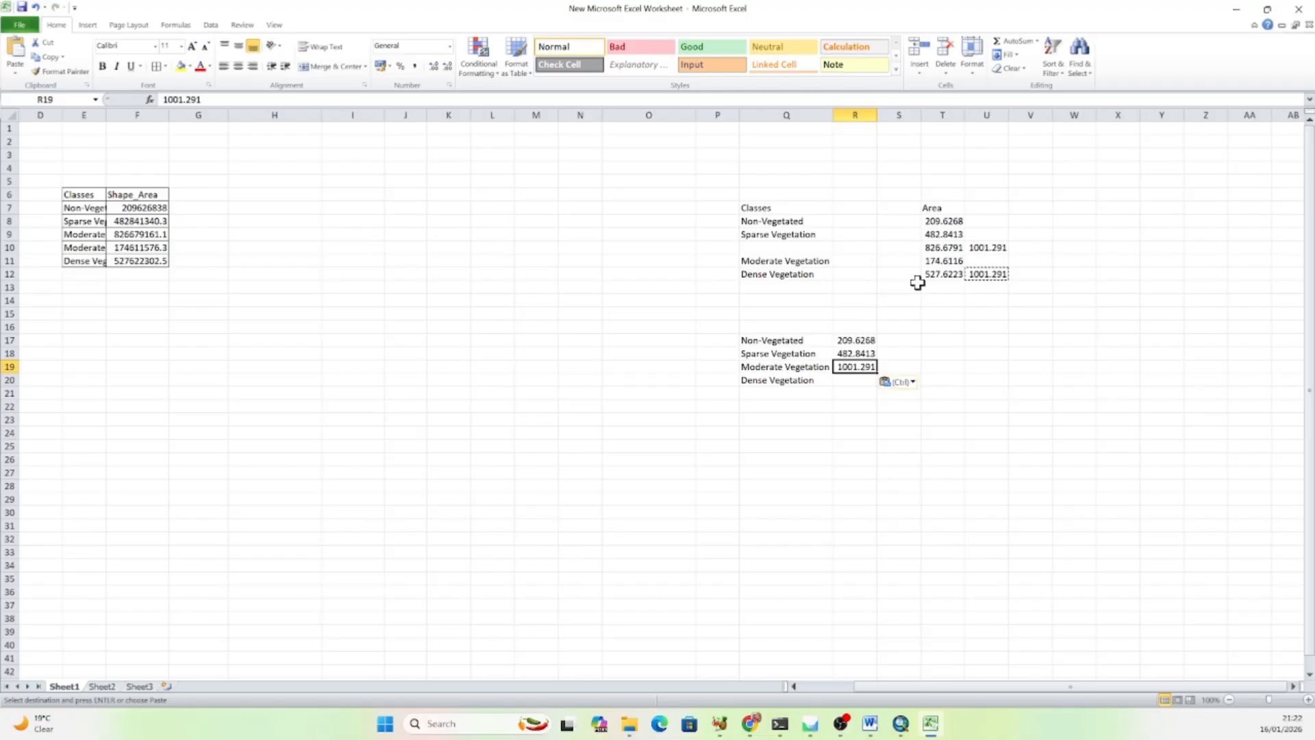
pyautogui.click(949, 274)
pyautogui.hotkey('ctrl', 'c')
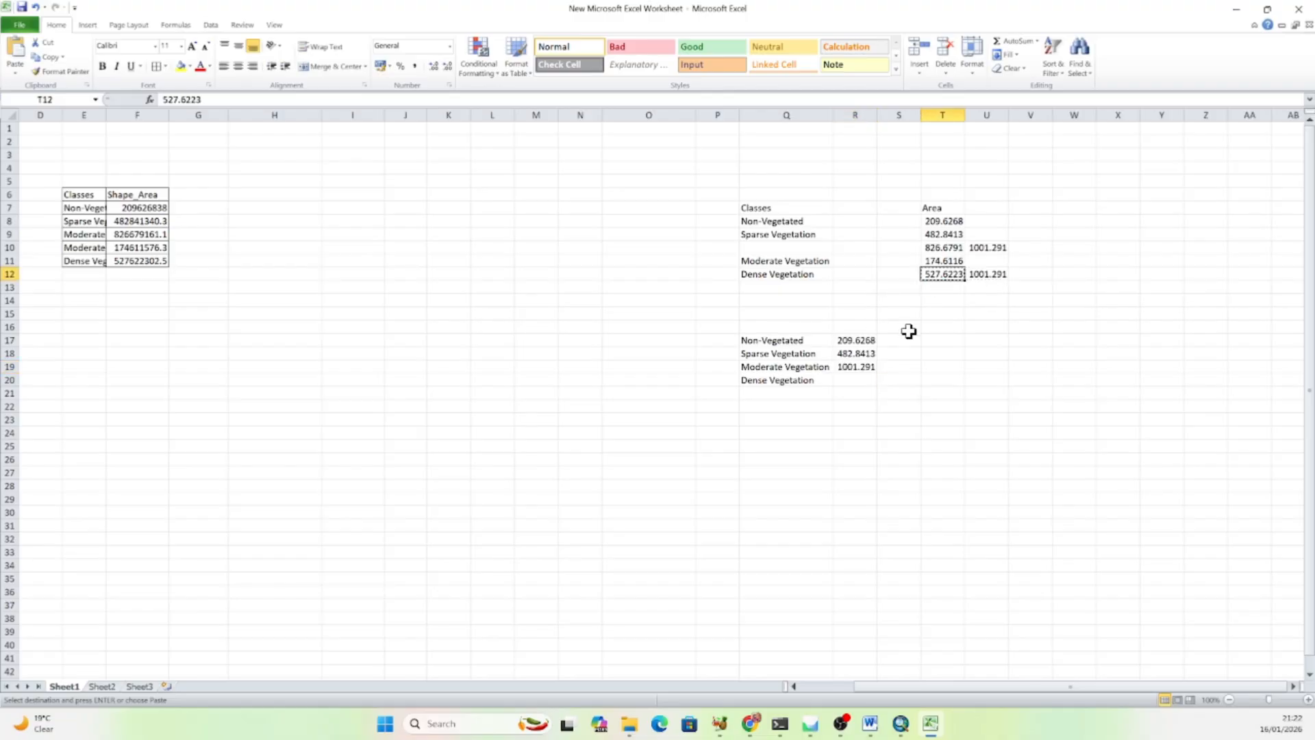
pyautogui.click(866, 379)
pyautogui.hotkey('ctrl', 'v')
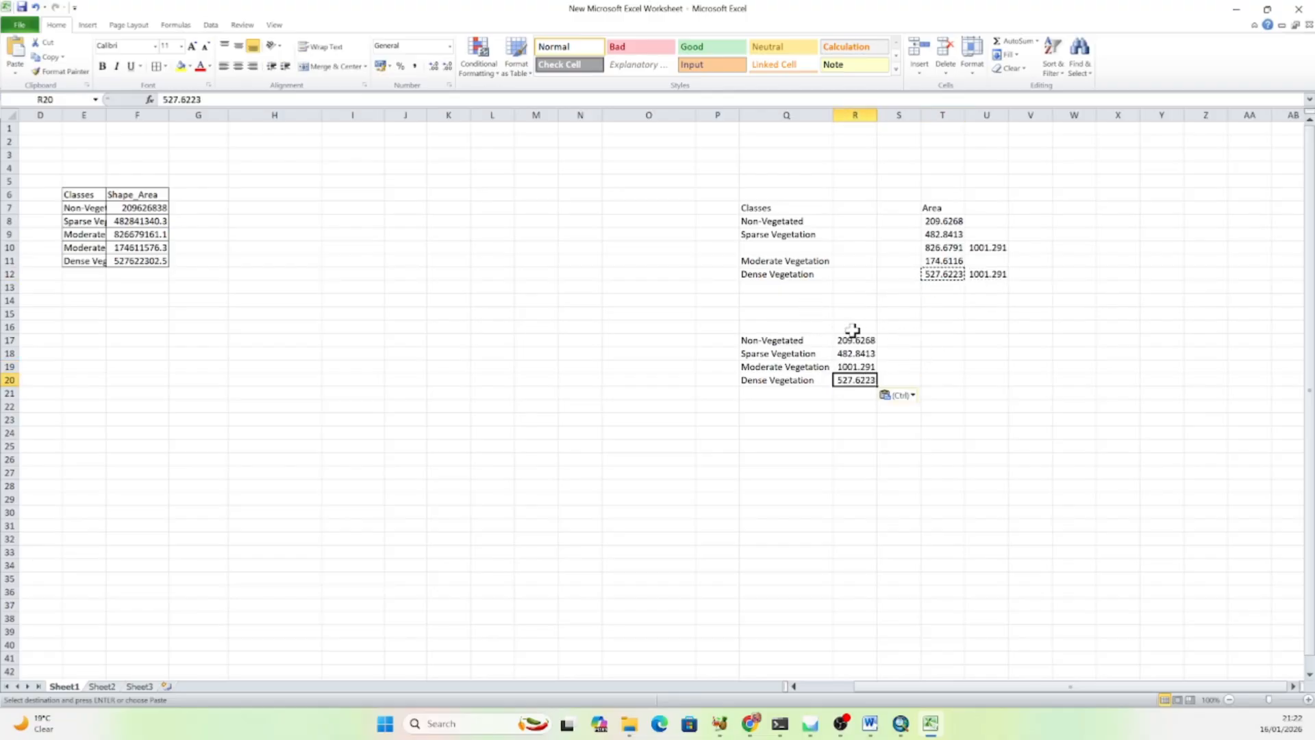
# Enter the column headers Classes in Q16 and Area(sqm) in R16 for the summary table.
pyautogui.click(802, 326)
pyautogui.write('Class')
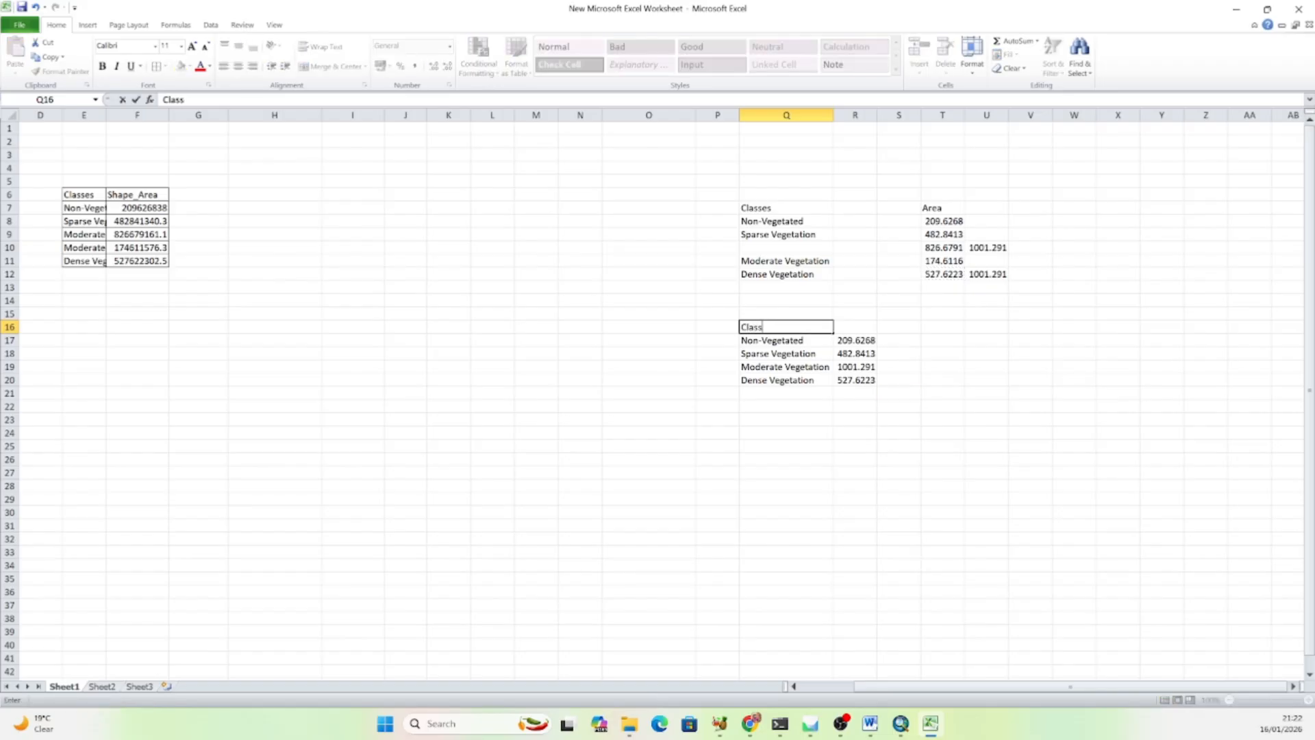
pyautogui.write('es')
pyautogui.click(848, 329)
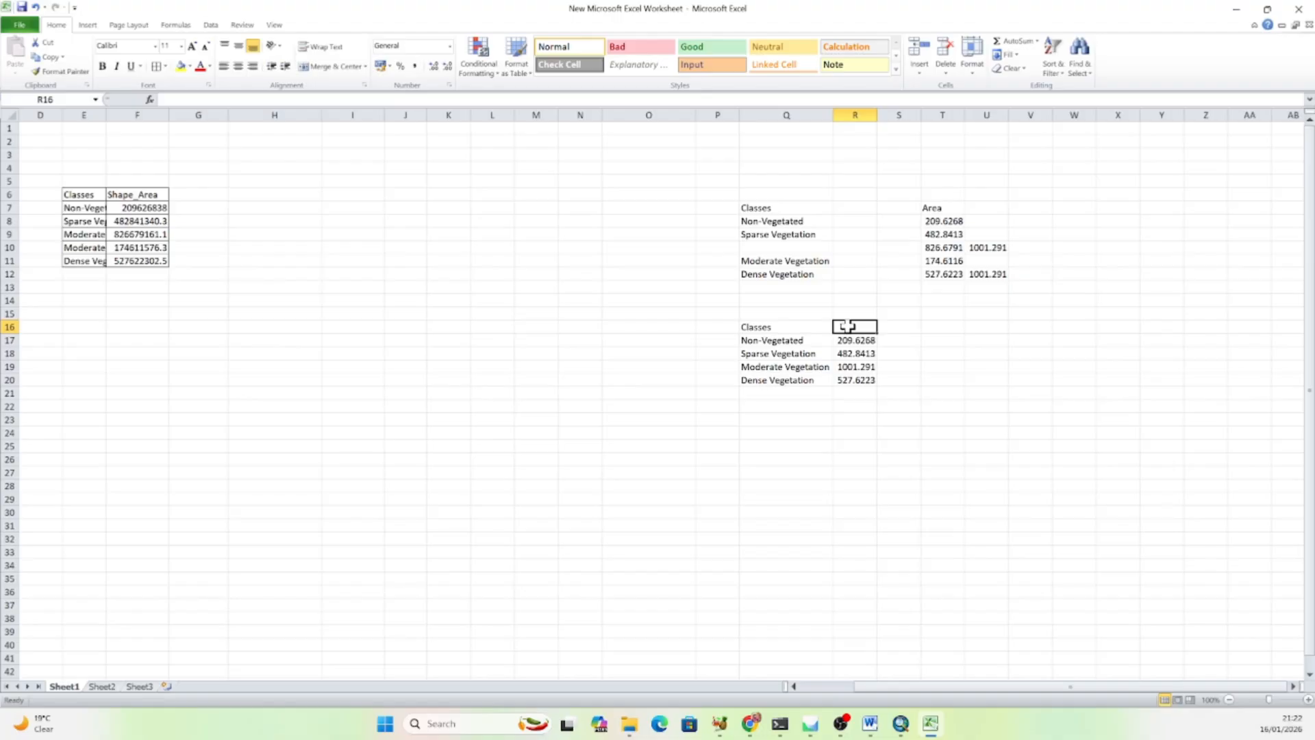
pyautogui.write('Area(sqm')
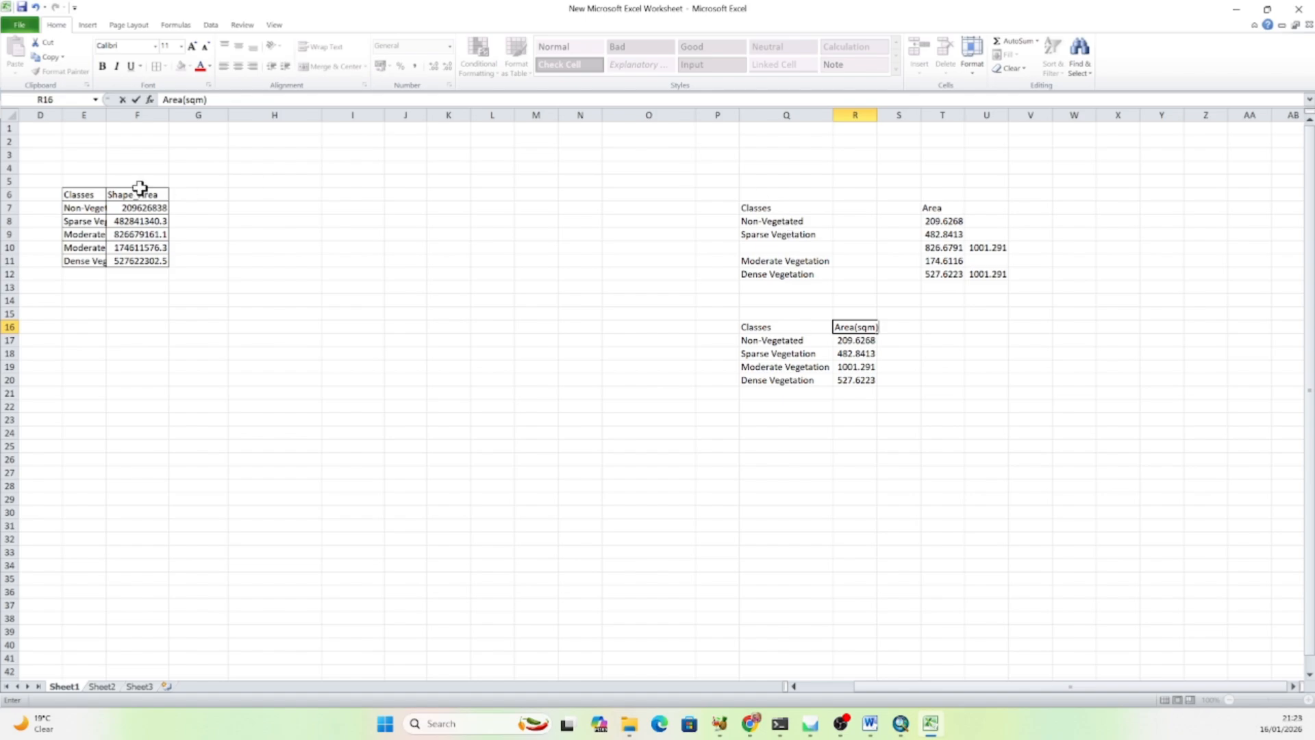
# Clear the contents of the two old class tables in D5:F12 and Q6:V12.
pyautogui.moveTo(51, 183); pyautogui.dragTo(156, 273)
pyautogui.press('Delete')
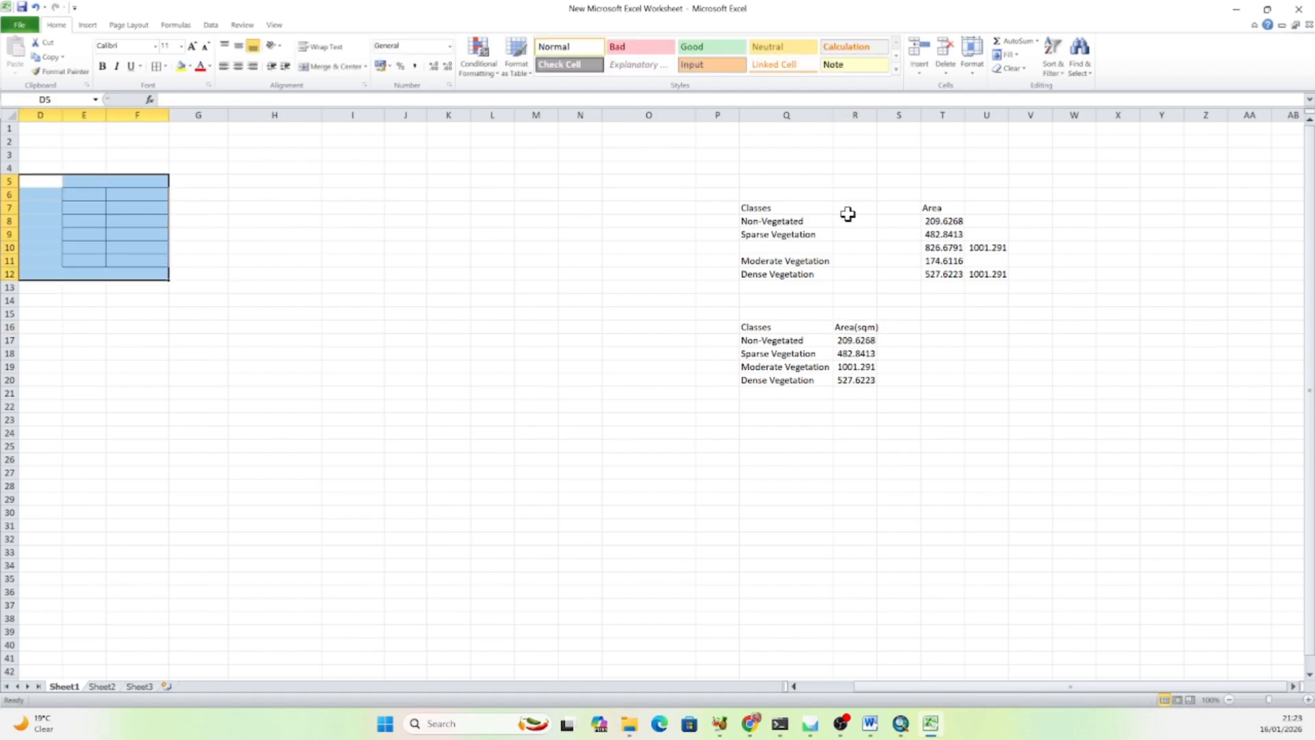
pyautogui.moveTo(753, 193); pyautogui.dragTo(1027, 276)
pyautogui.press('Delete')
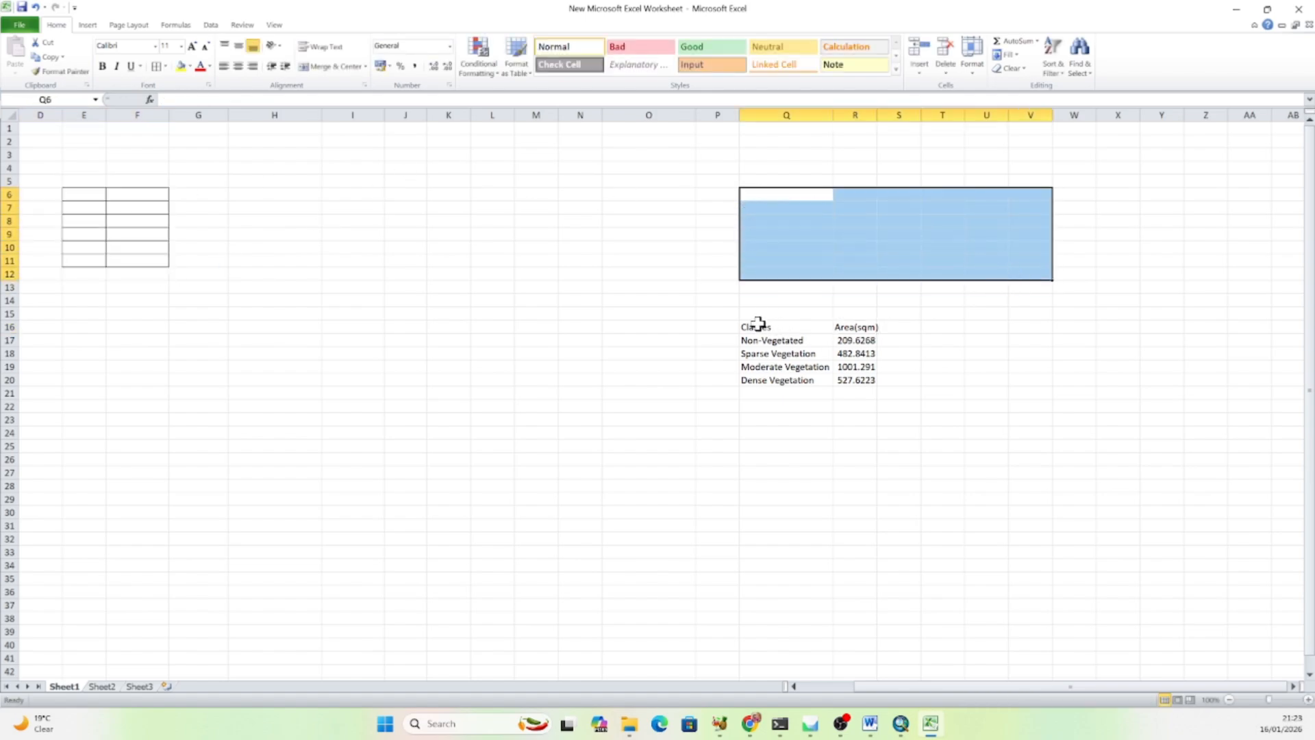
# Insert a 2-D stacked column chart from Q16:R20 and place it to the left of the summary table.
pyautogui.moveTo(758, 323); pyautogui.dragTo(845, 382)
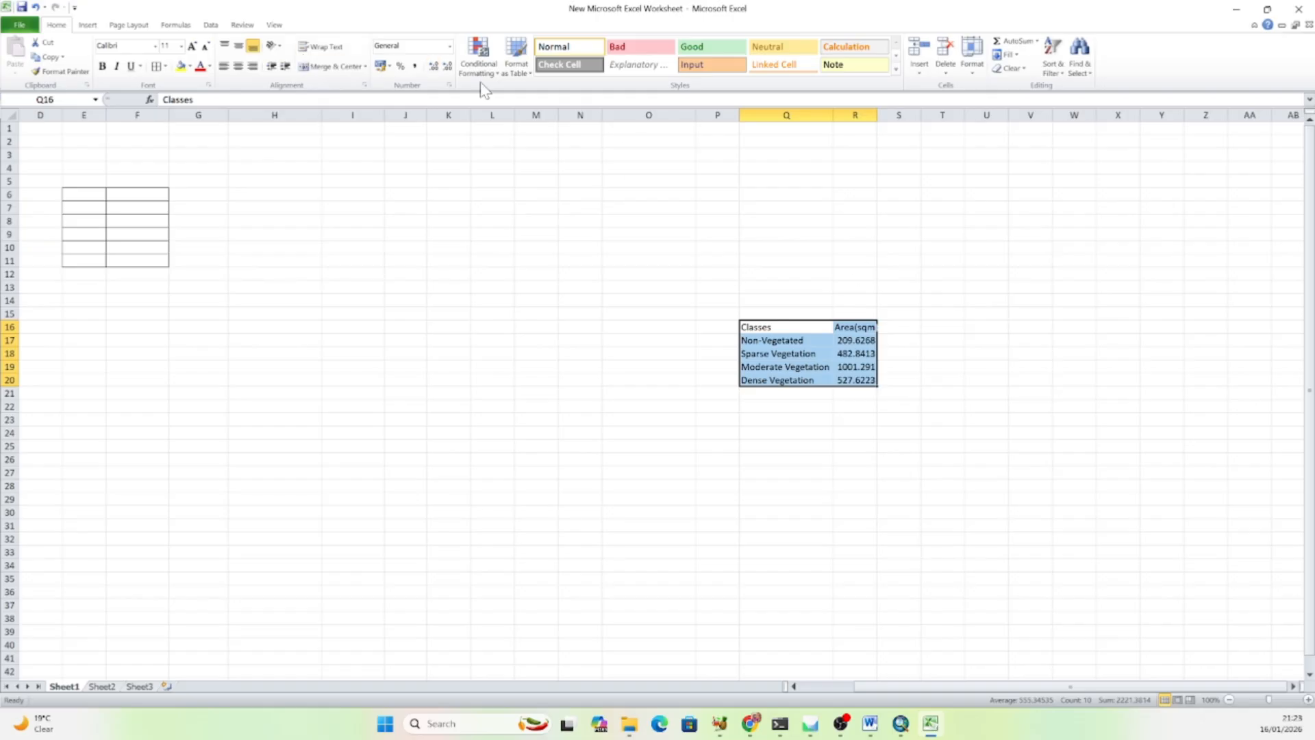
pyautogui.click(88, 26)
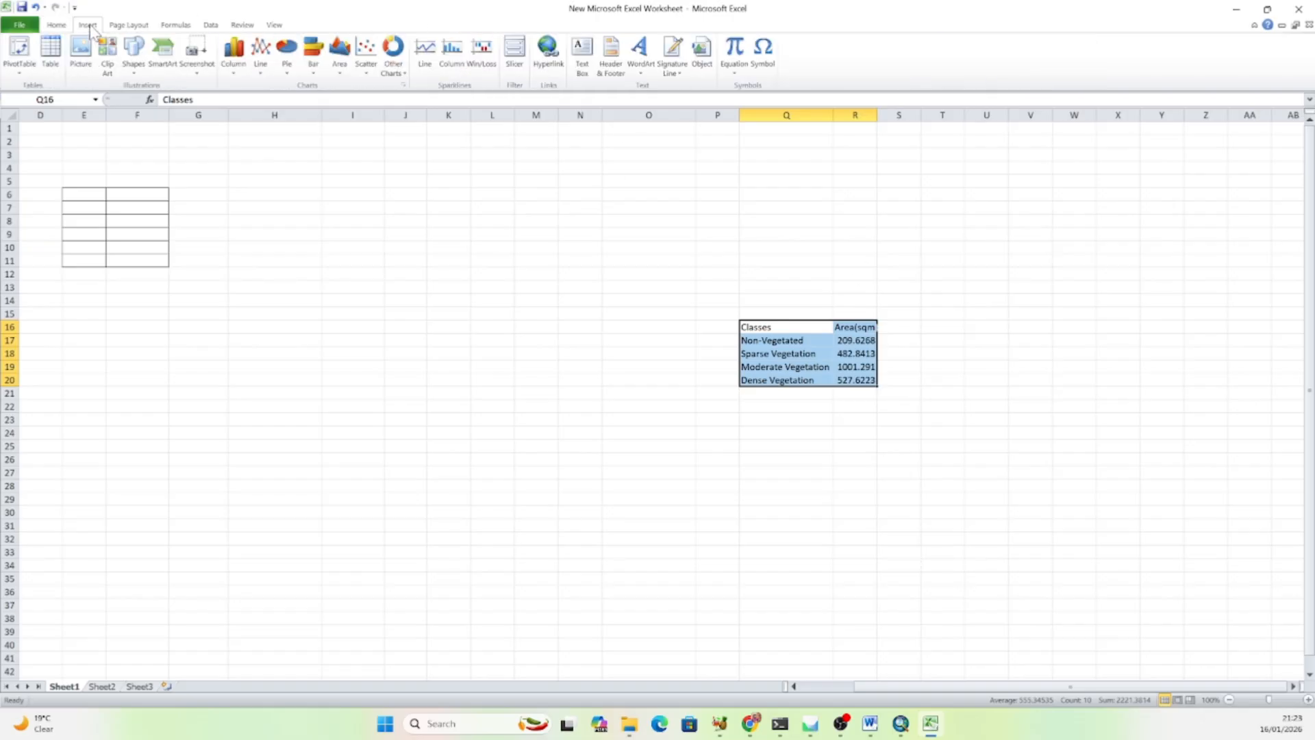
pyautogui.click(234, 62)
pyautogui.click(276, 110)
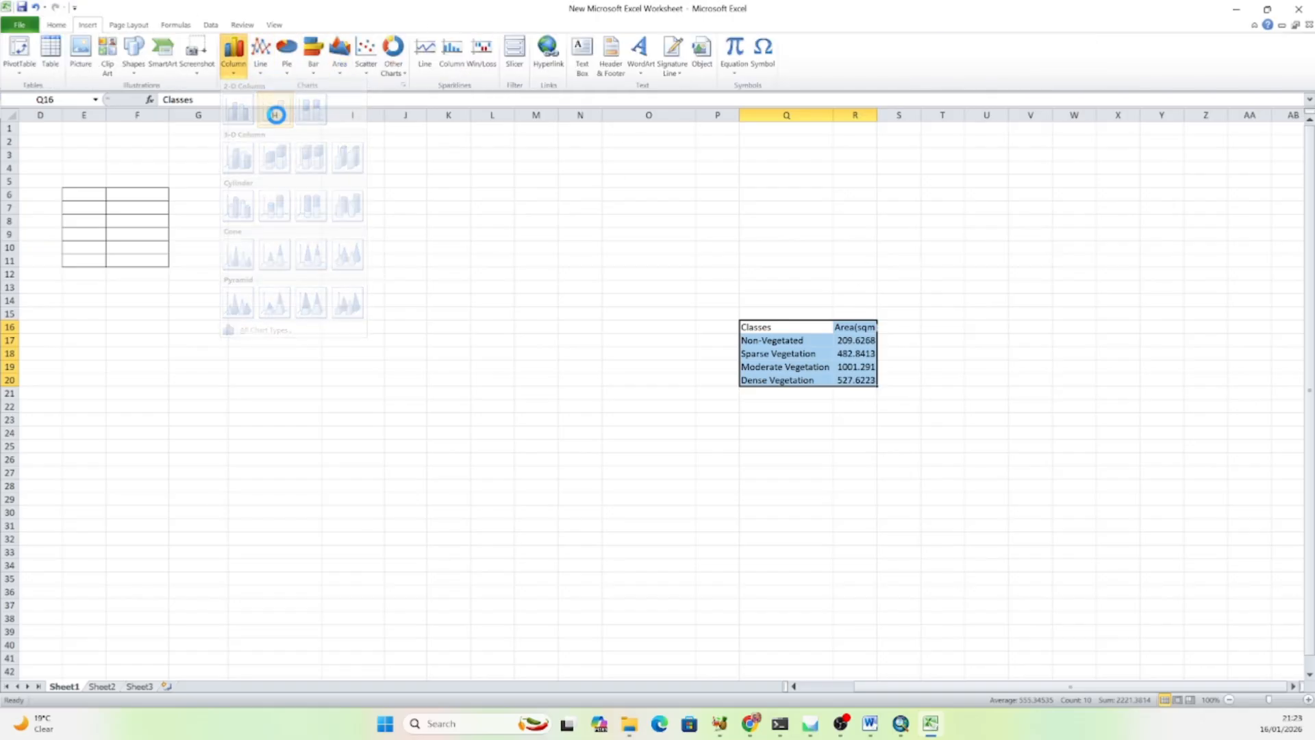
pyautogui.moveTo(802, 323); pyautogui.dragTo(536, 270)
pyautogui.click(1207, 351)
# Insert an exploded 2-D pie chart from Q16:R20 and place it below the column chart, clear of the table.
pyautogui.moveTo(753, 326); pyautogui.dragTo(856, 380)
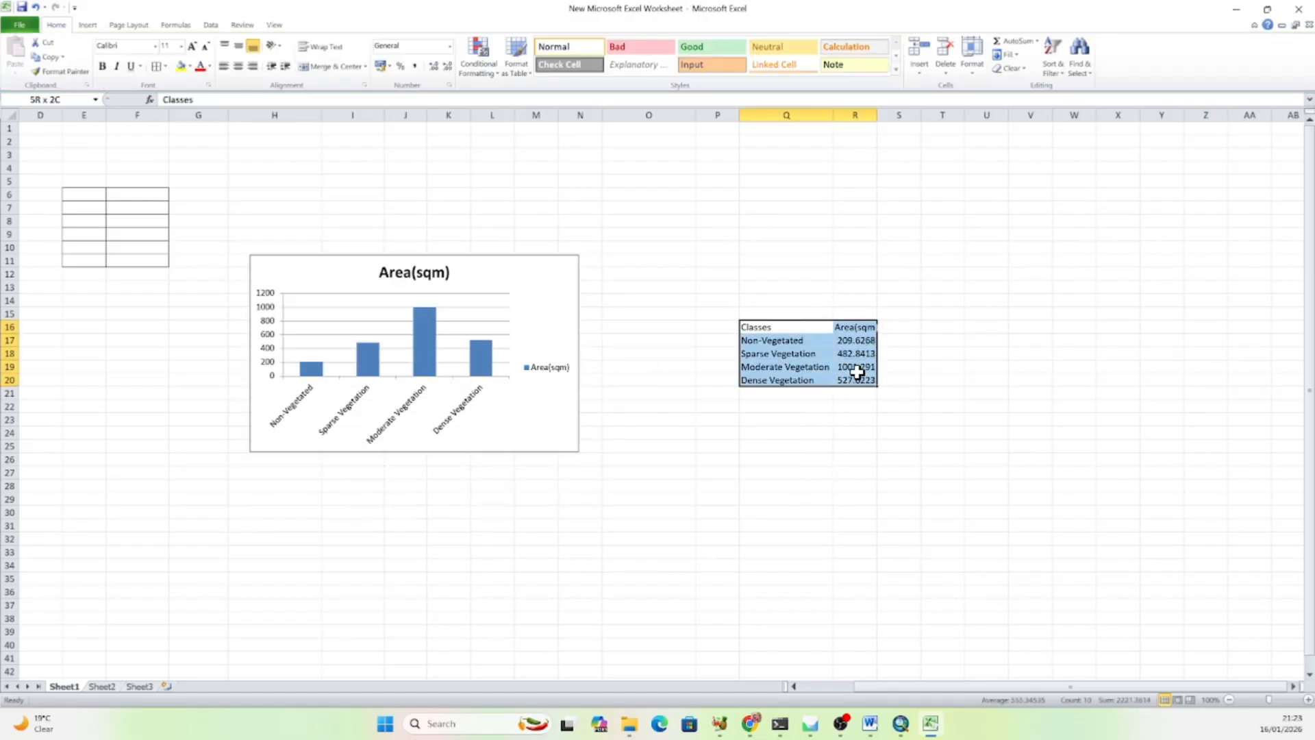
pyautogui.click(88, 26)
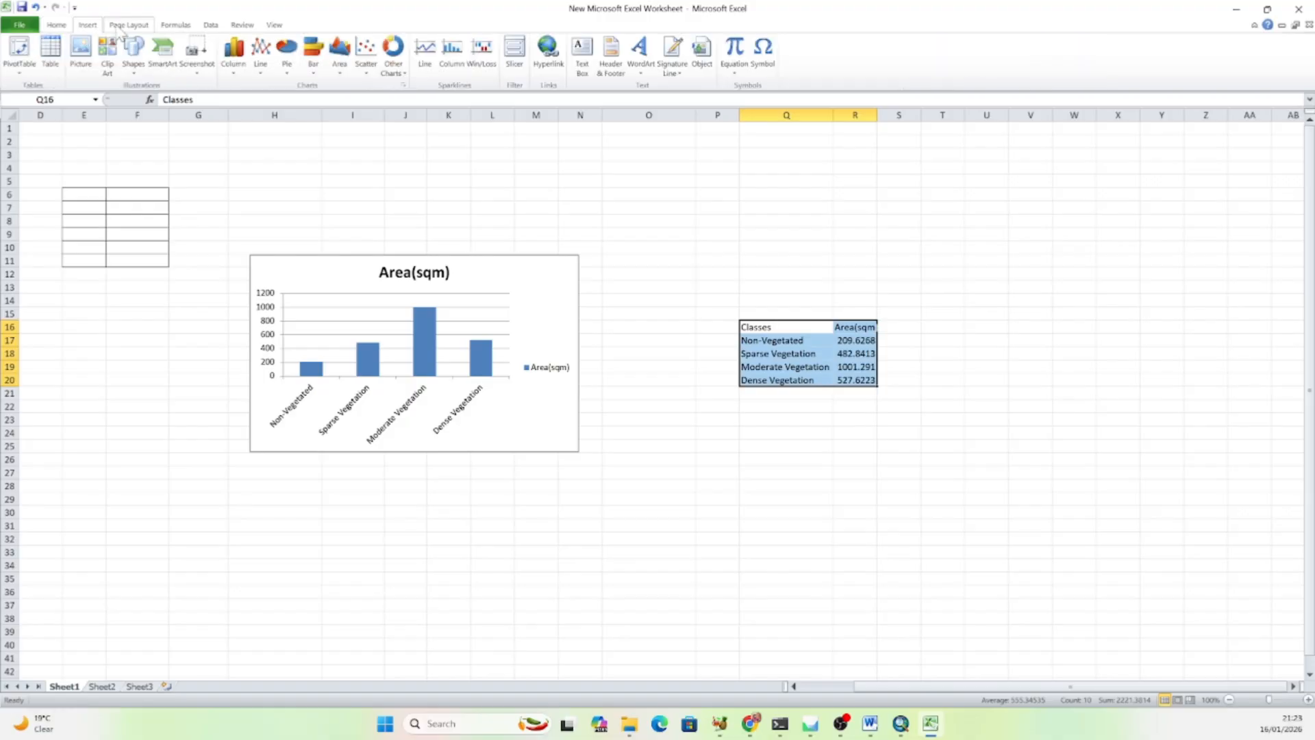
pyautogui.click(286, 68)
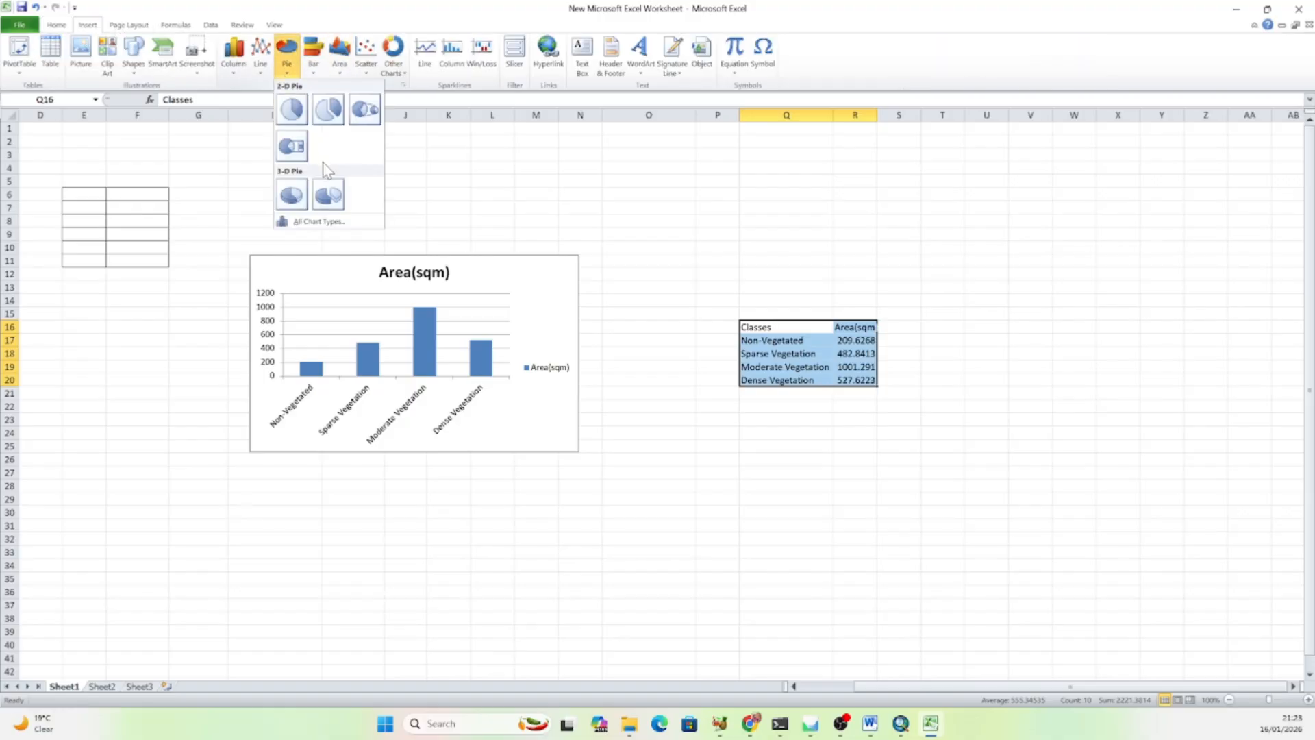
pyautogui.click(332, 124)
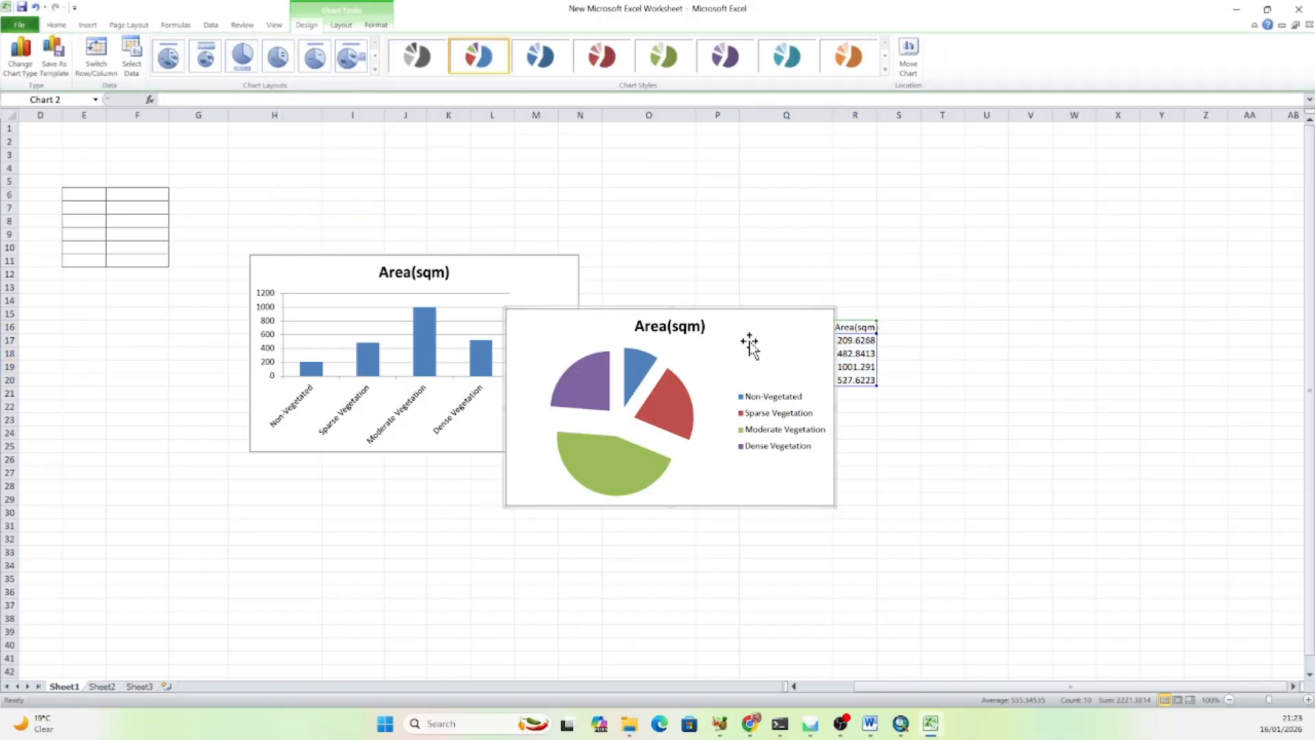
pyautogui.moveTo(751, 346); pyautogui.dragTo(687, 508)
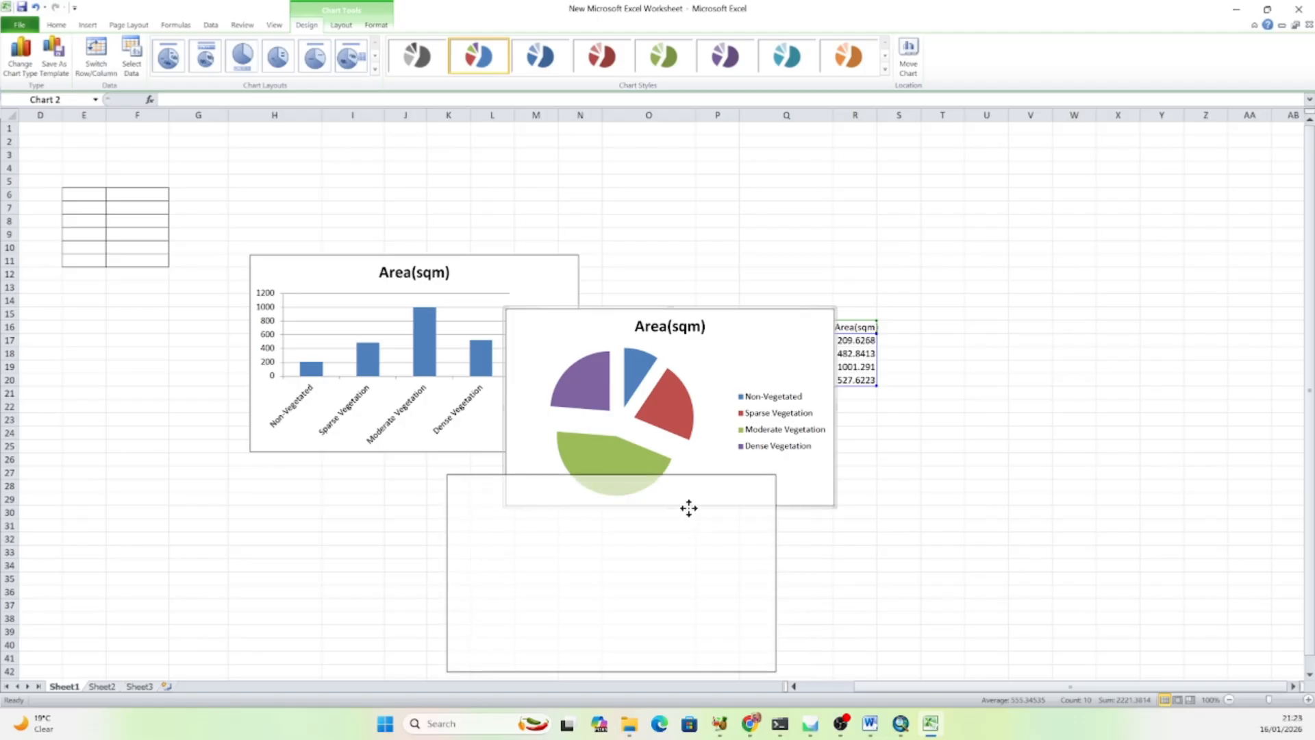
pyautogui.click(1021, 340)
pyautogui.scroll(-2, 978, 373)
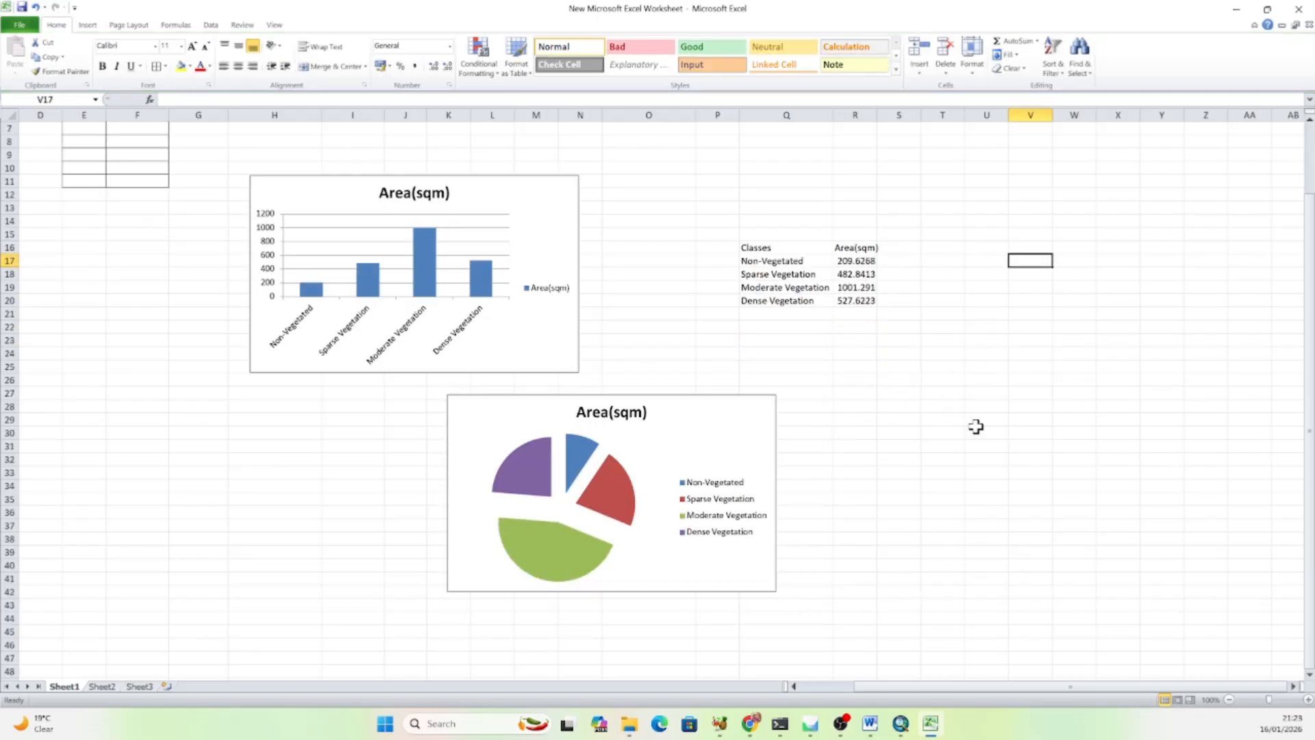
# Switch to ArcMap, clear the row selection in the RasterT_Reclass2_Dissolve2 attribute table, and close the table.
pyautogui.click(903, 723)
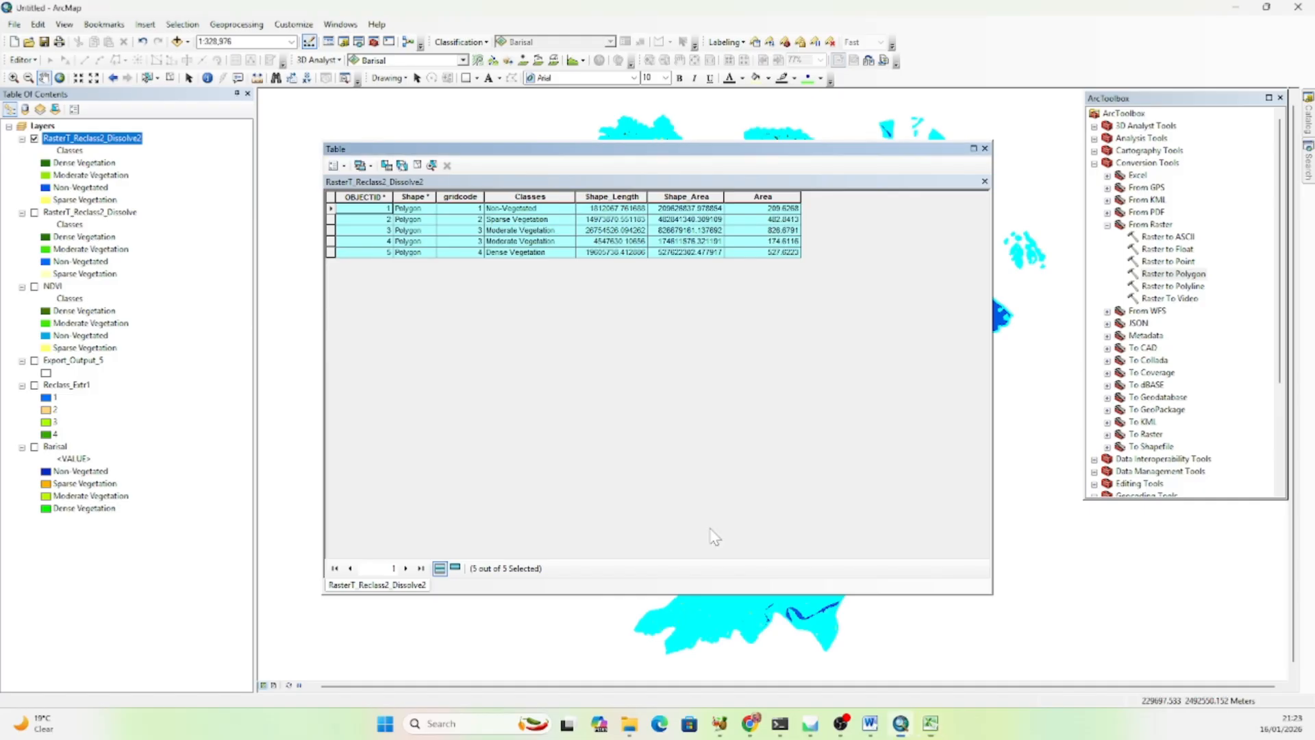
pyautogui.click(329, 200)
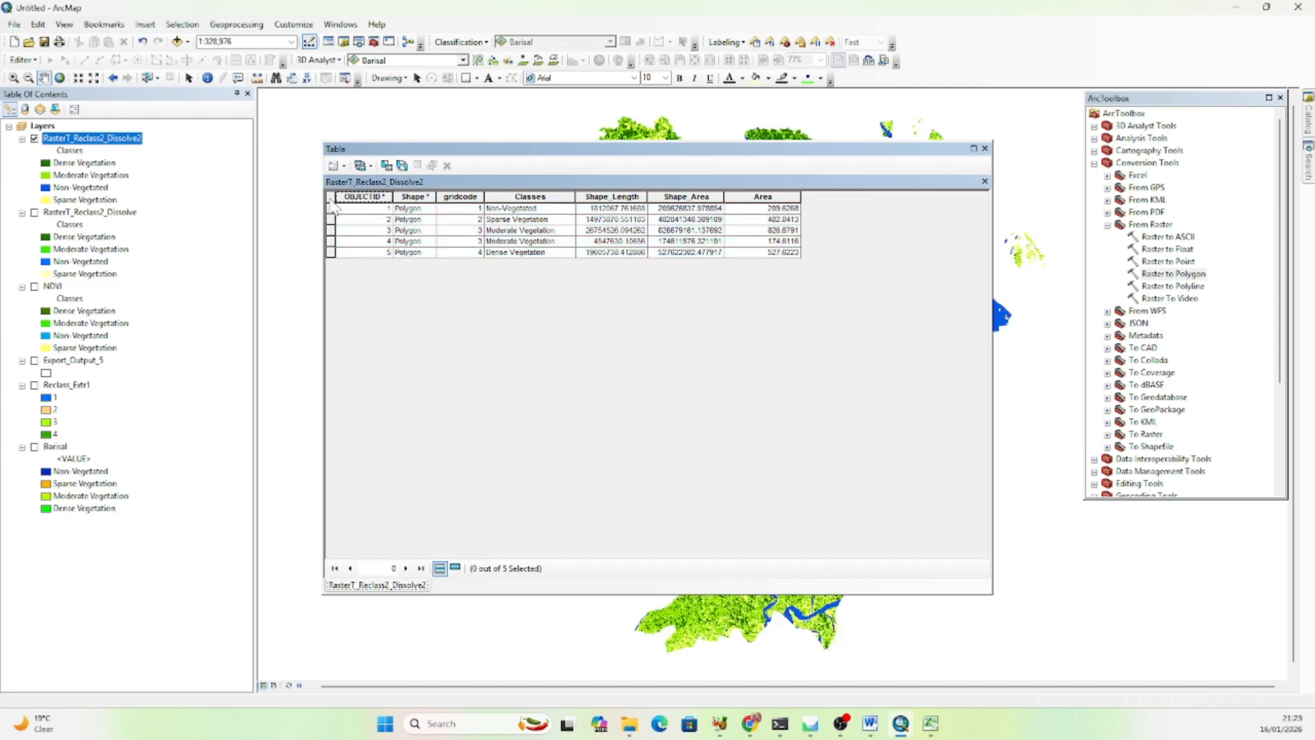
pyautogui.click(986, 149)
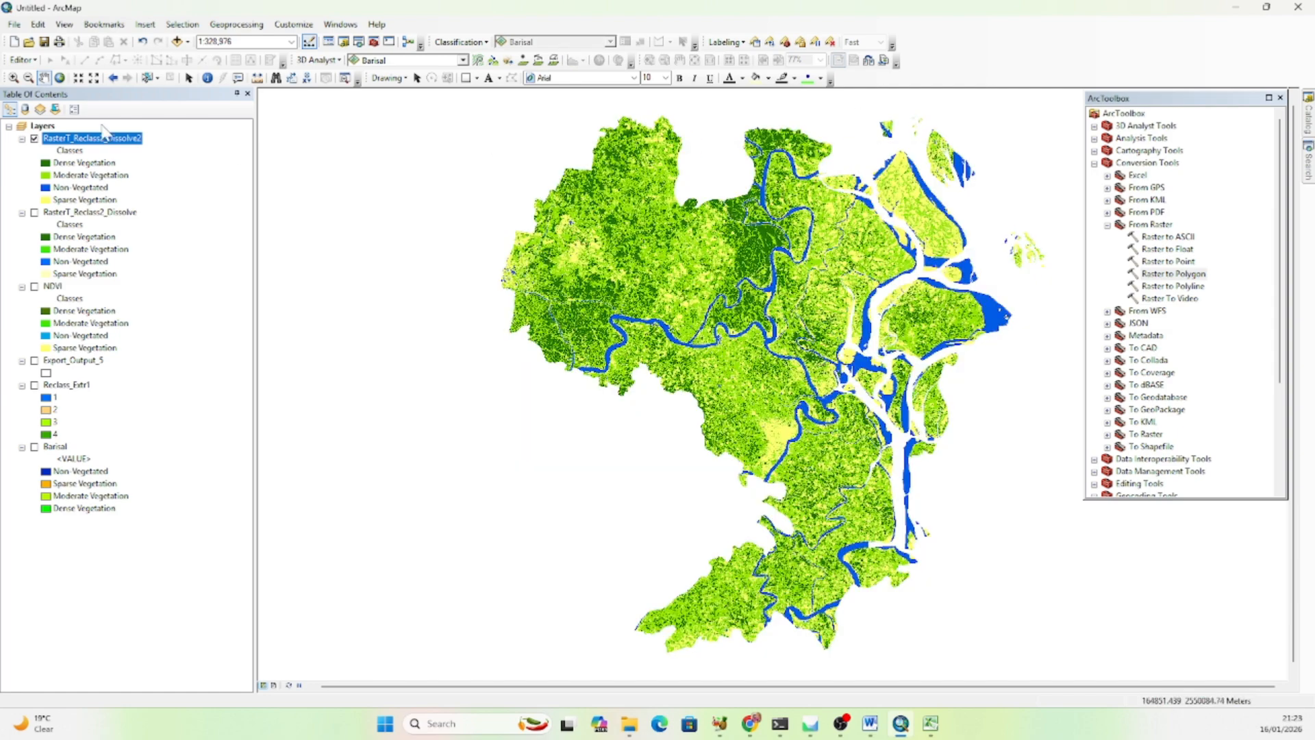
# In layout view, insert a Scale Line 3 scale bar and place it below the map, near the page's lower-right corner.
pyautogui.click(274, 685)
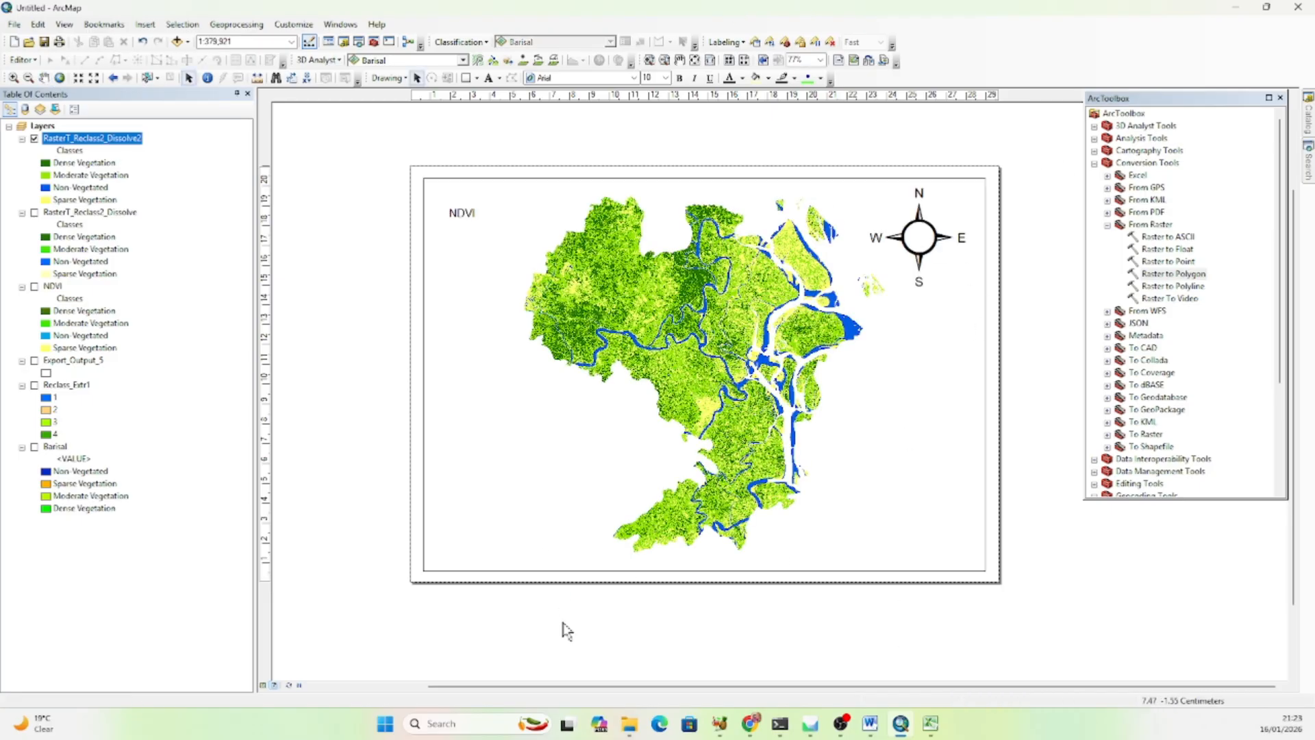
pyautogui.click(144, 24)
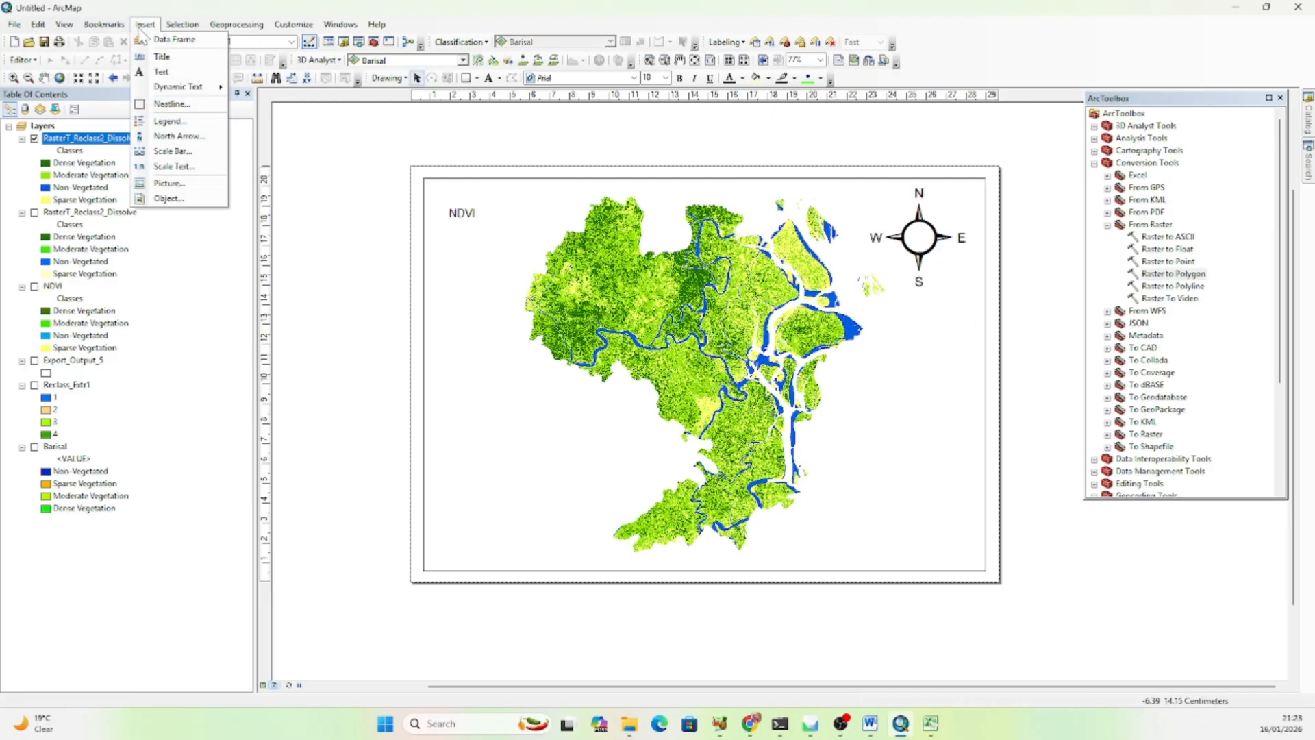
pyautogui.click(192, 151)
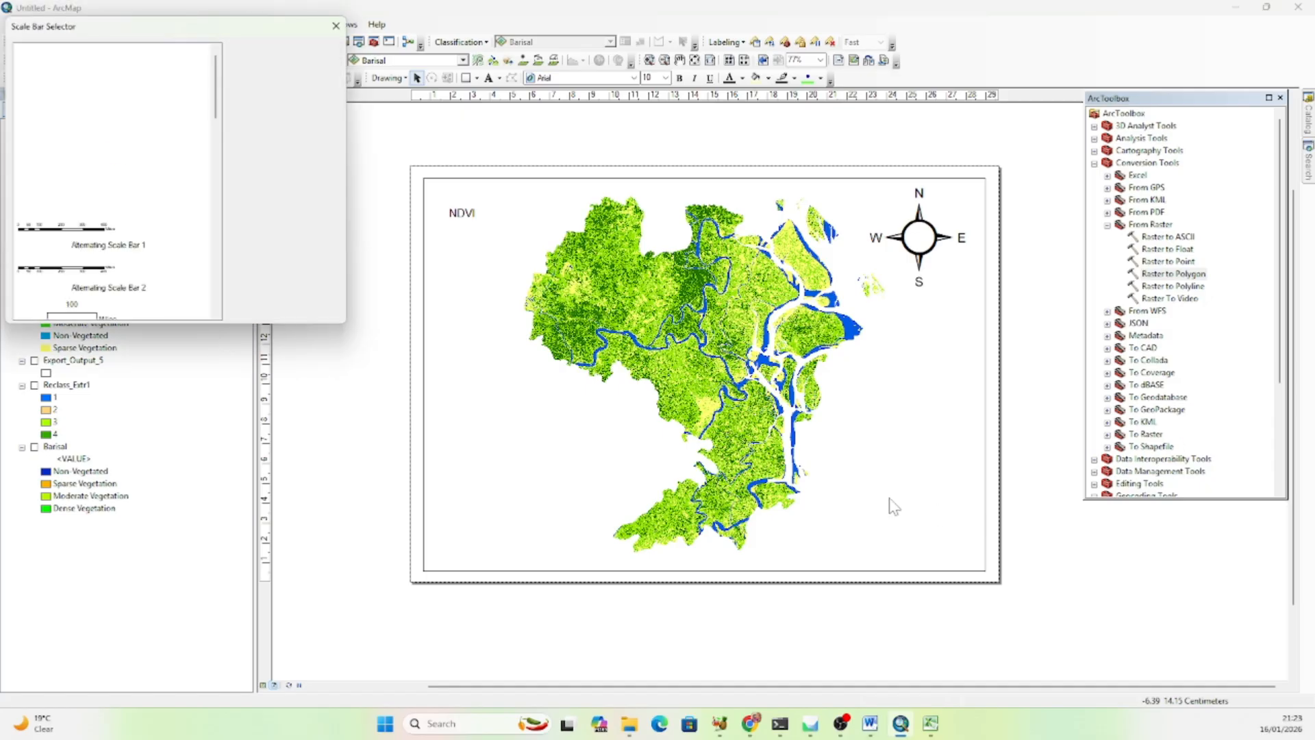
pyautogui.click(77, 143)
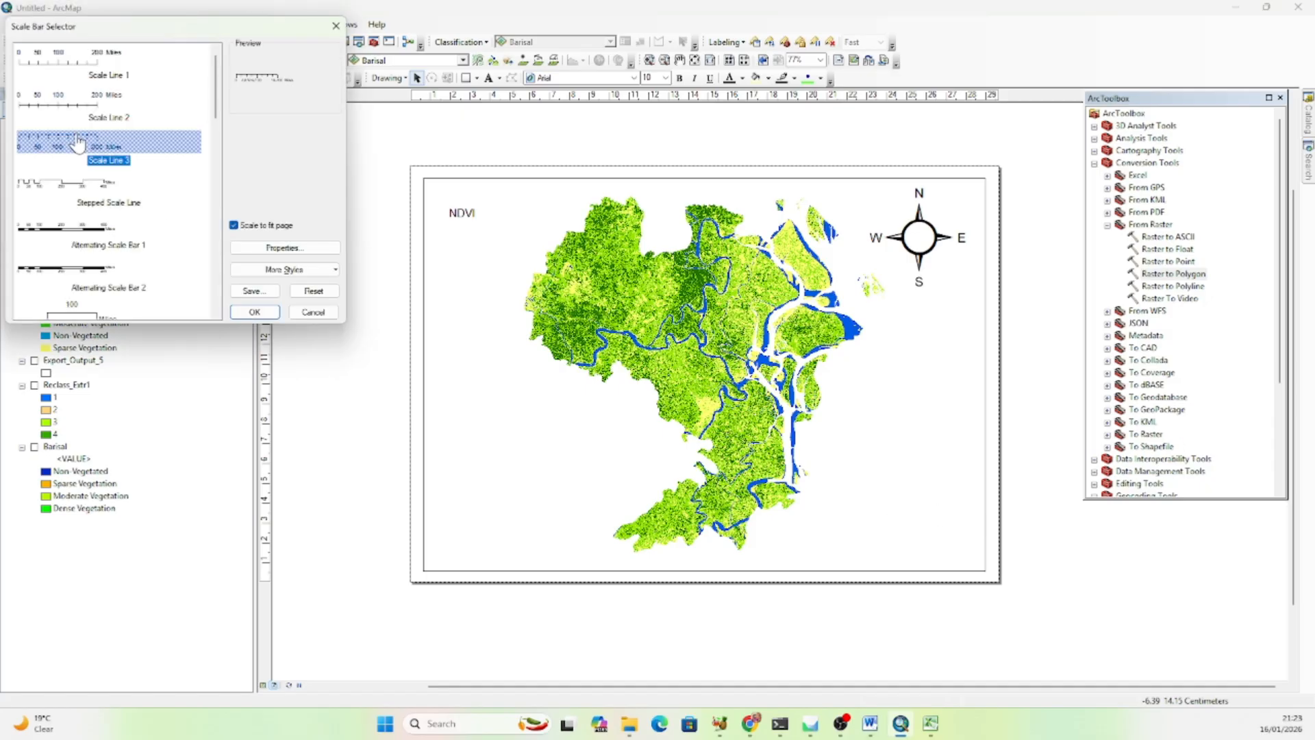
pyautogui.click(248, 313)
pyautogui.moveTo(810, 404); pyautogui.dragTo(861, 547)
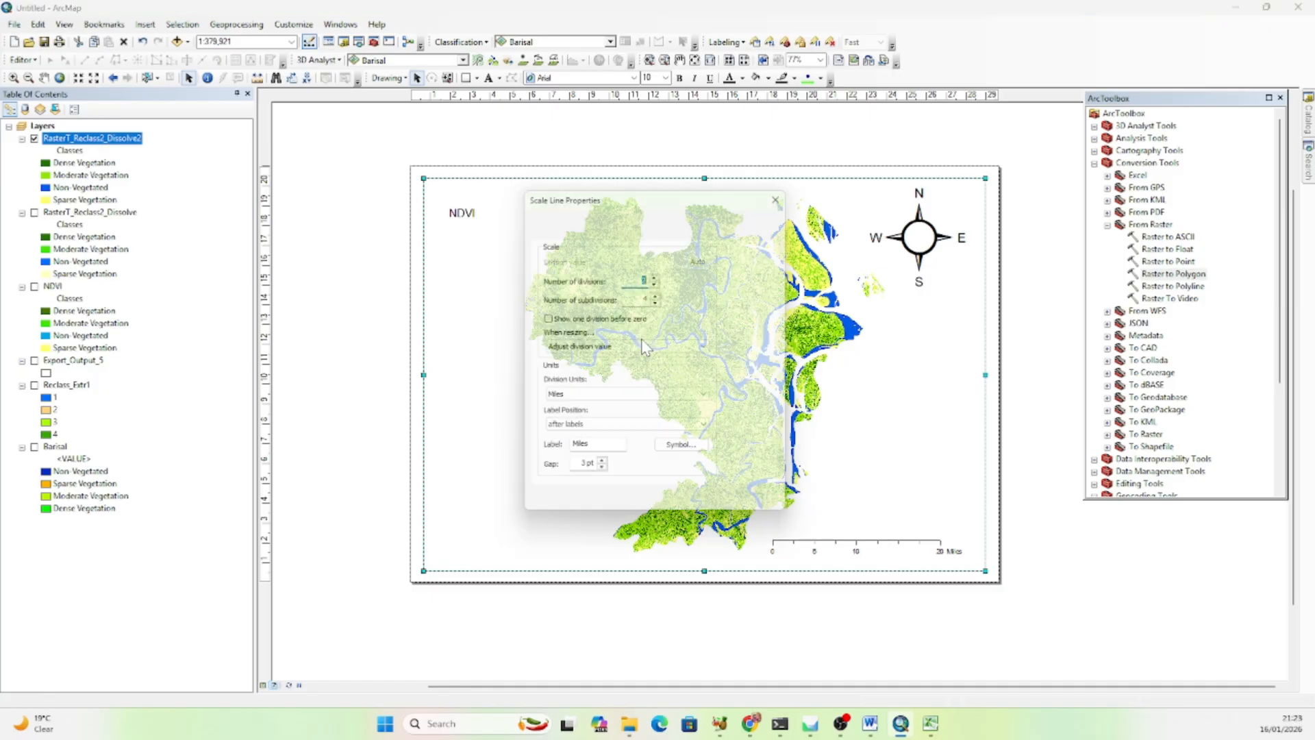
# Set the scale bar's division units to Kilometers and apply the change.
pyautogui.click(651, 398)
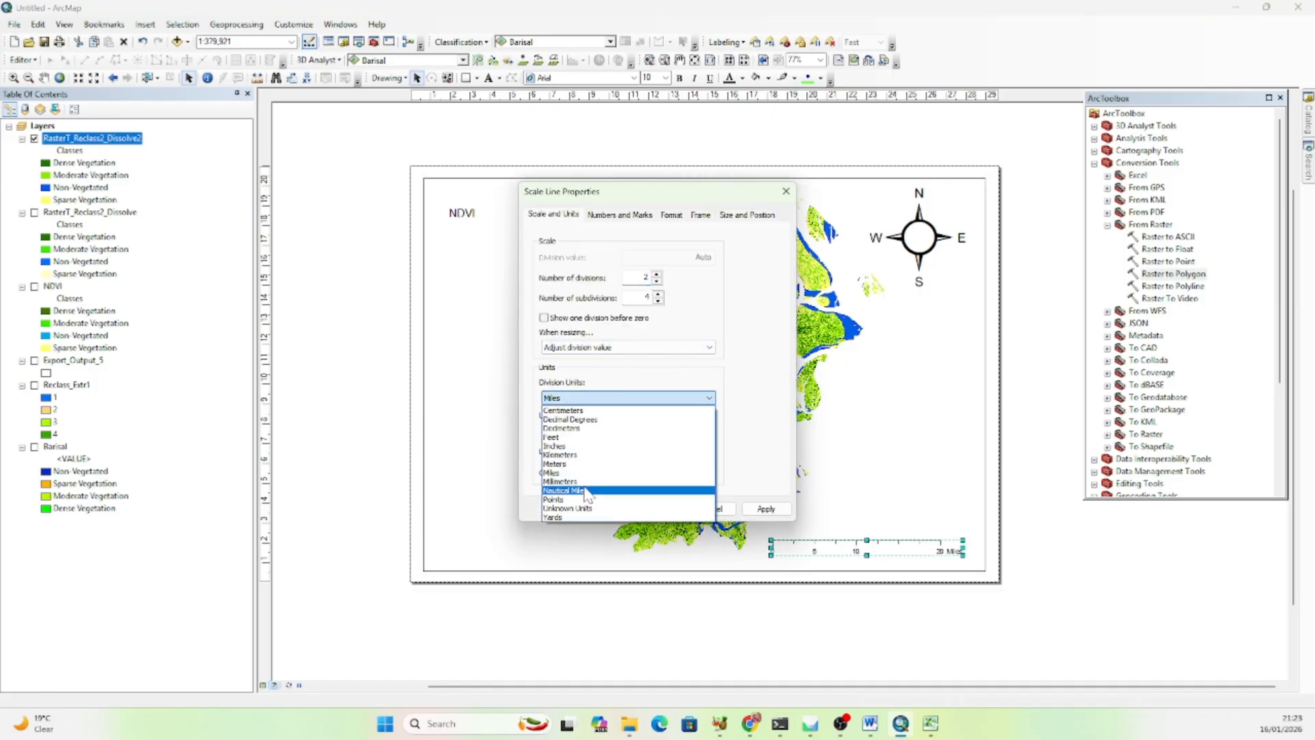
pyautogui.click(582, 455)
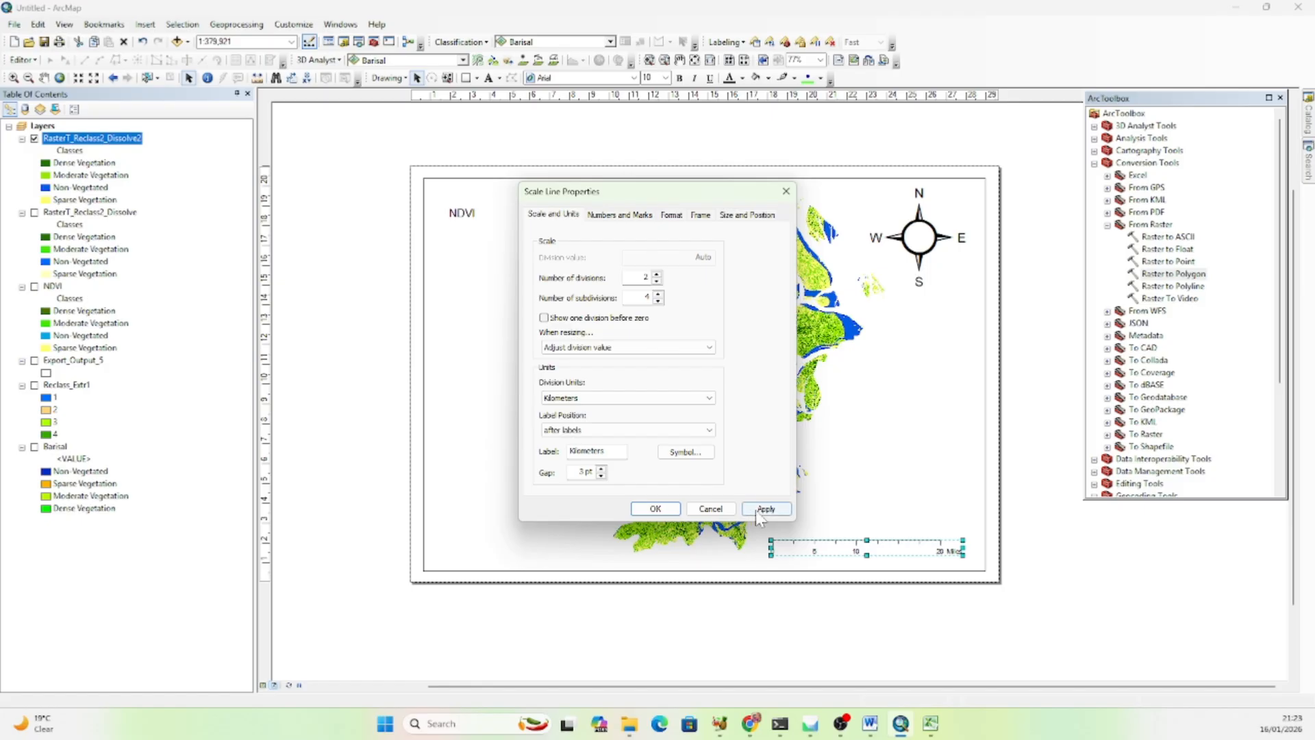
pyautogui.click(654, 508)
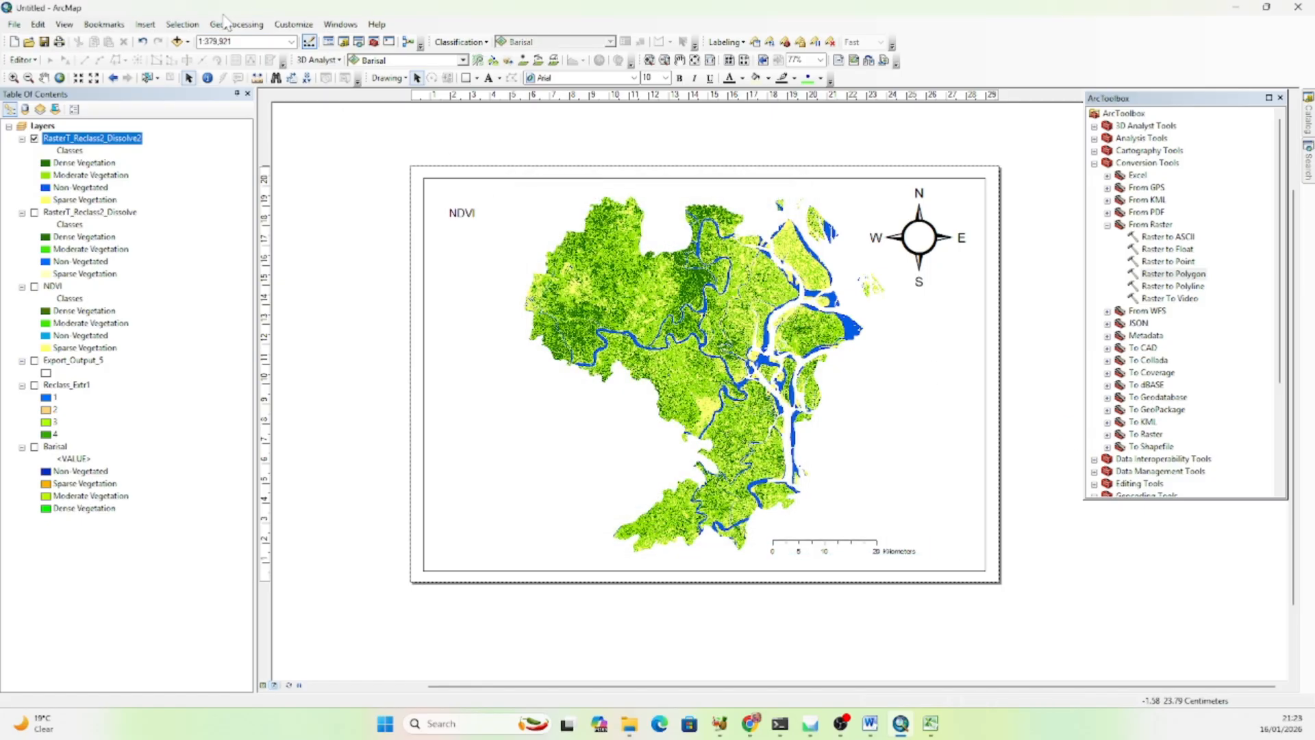
# Rename the RasterT_Reclass2_Dissolve2 layer to NDVI in its layer properties.
pyautogui.rightClick(519, 296)
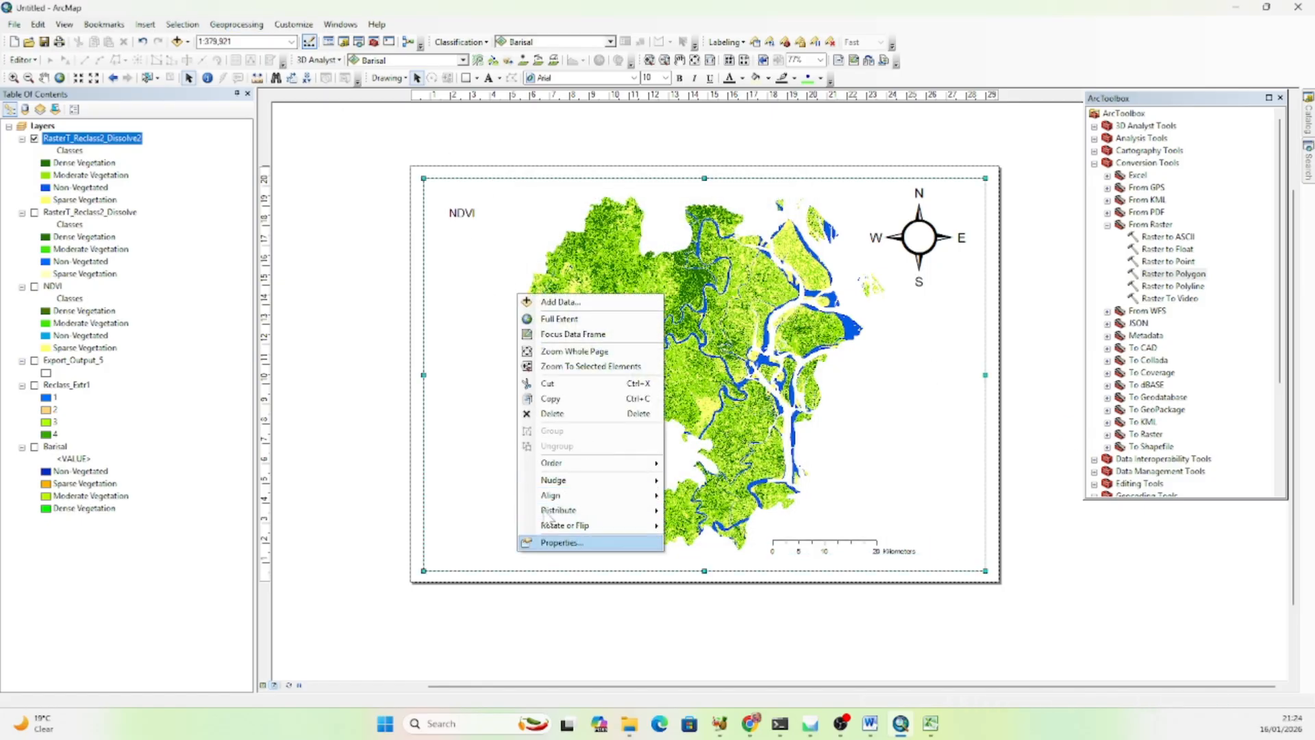
pyautogui.click(62, 140)
pyautogui.rightClick(62, 140)
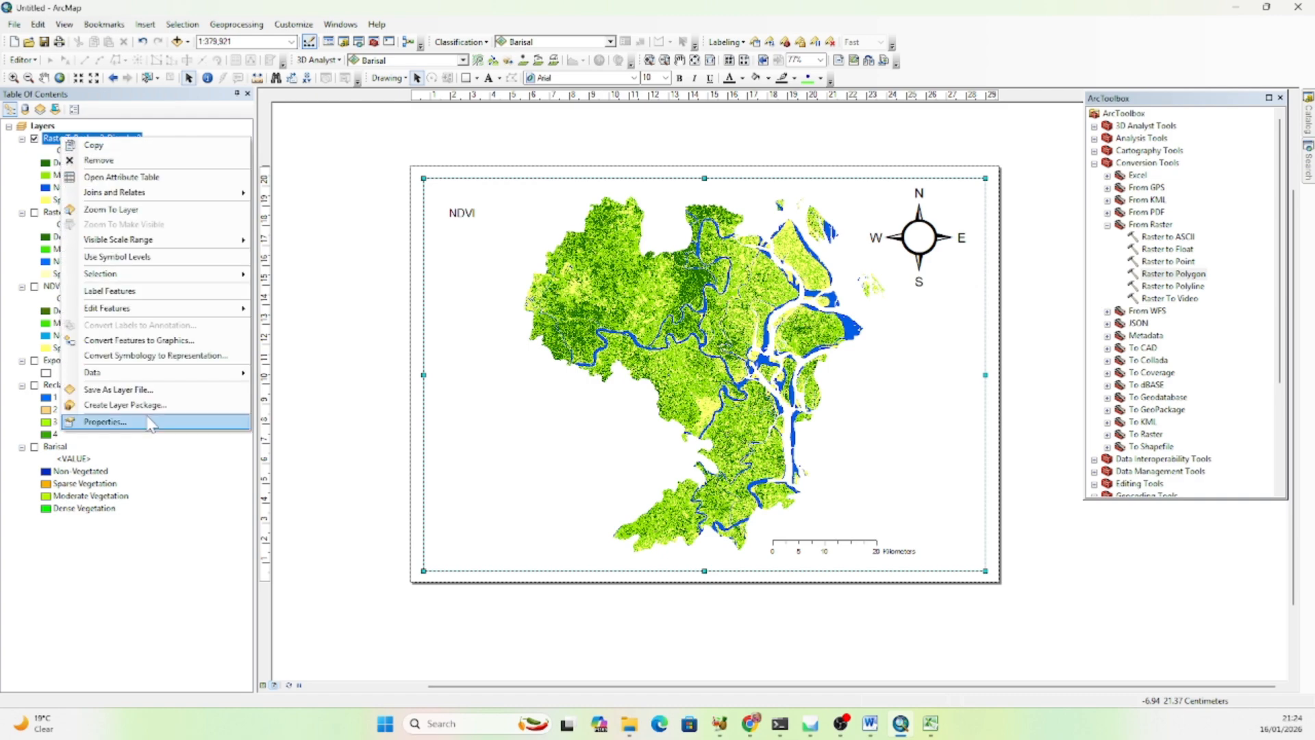
pyautogui.click(132, 420)
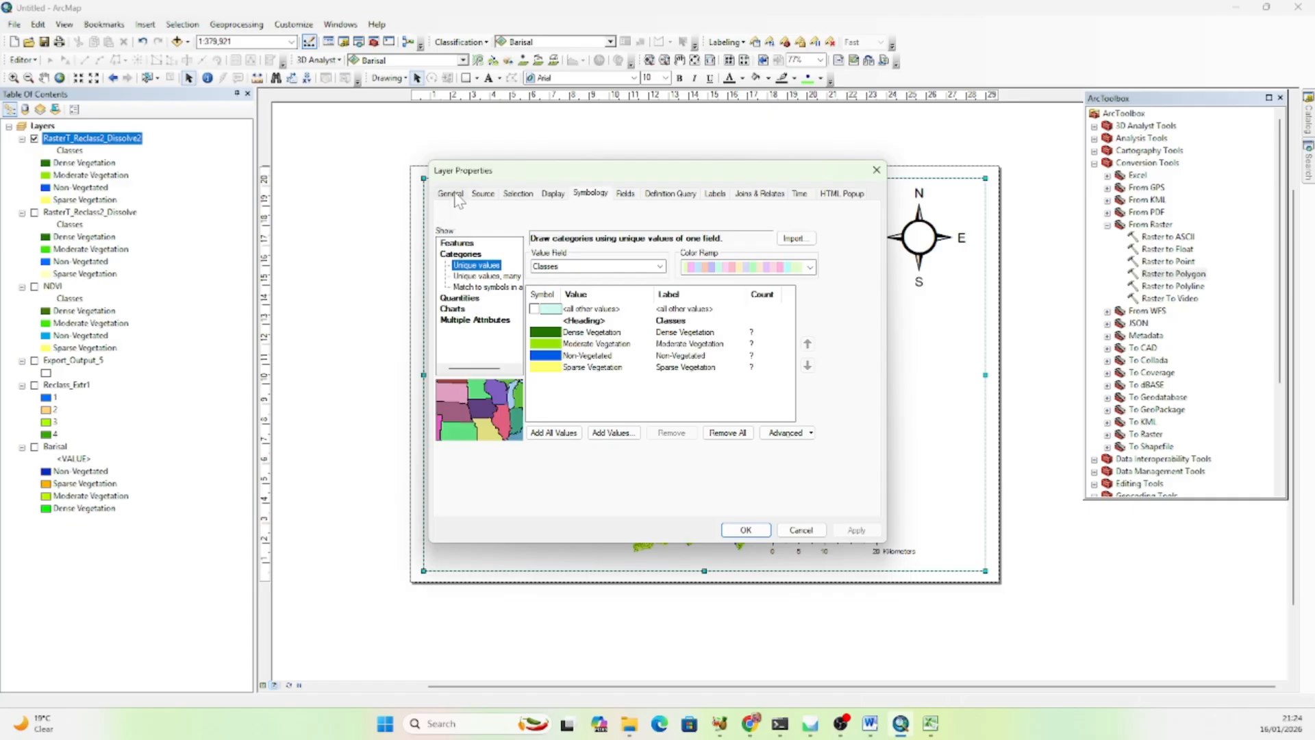
pyautogui.click(450, 194)
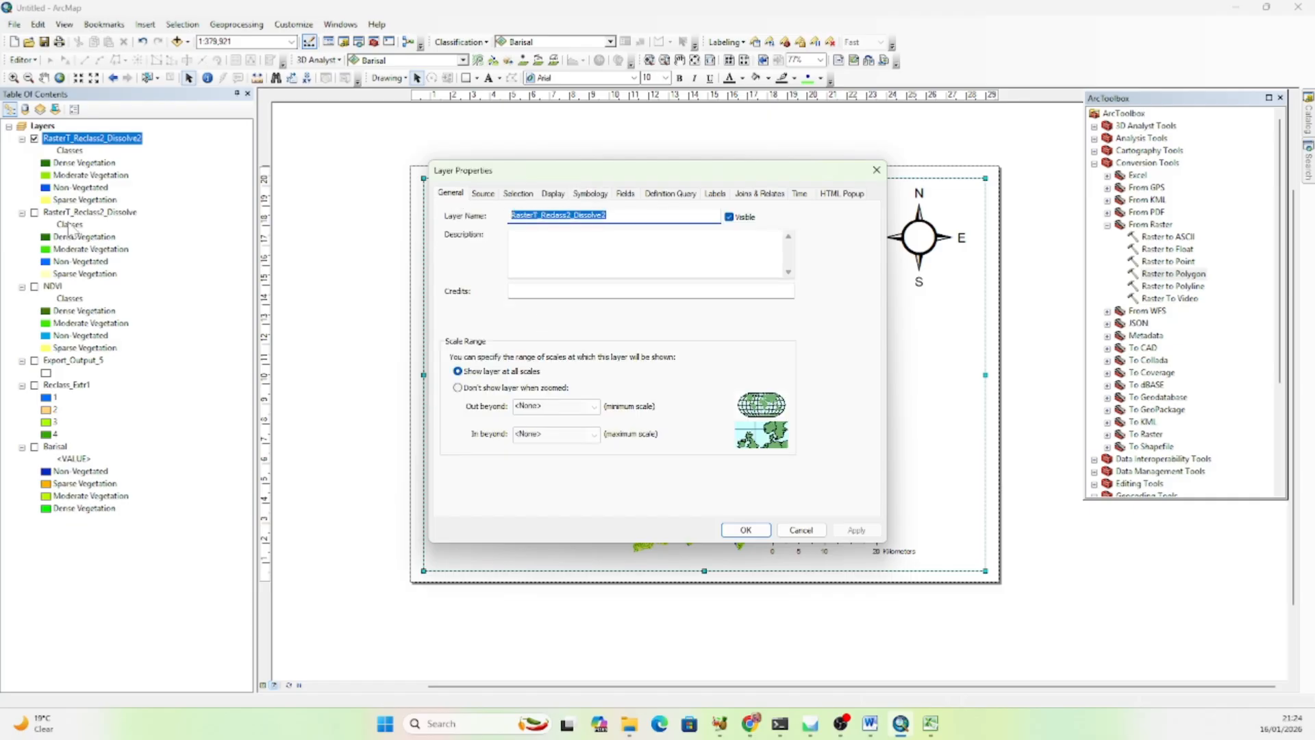
pyautogui.write('NDVI')
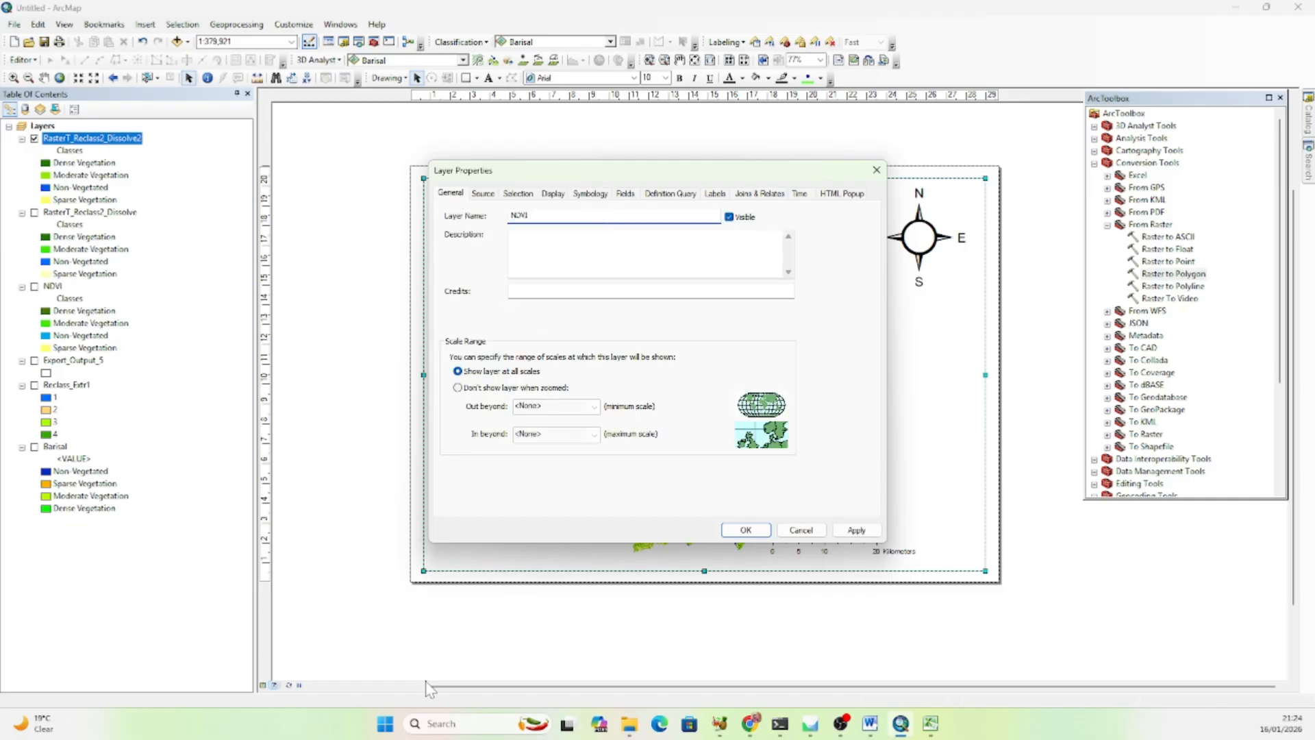
pyautogui.click(766, 529)
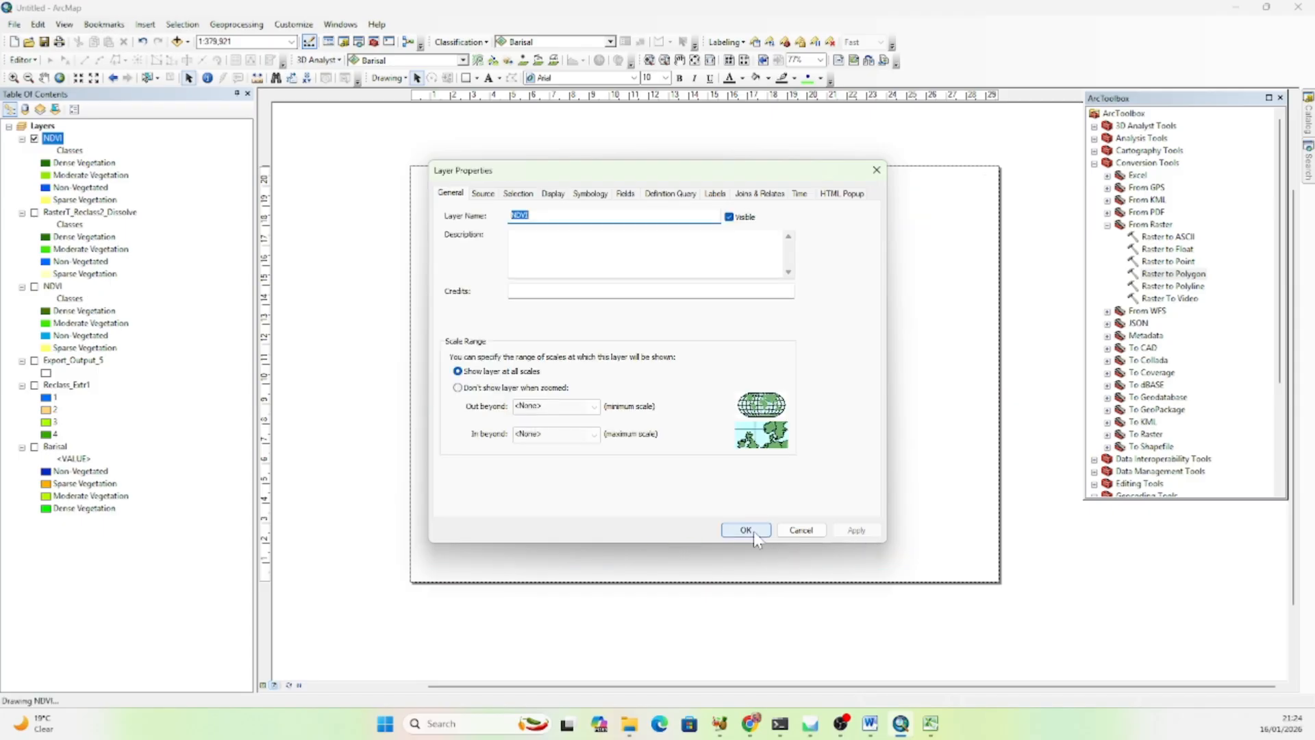
pyautogui.click(753, 532)
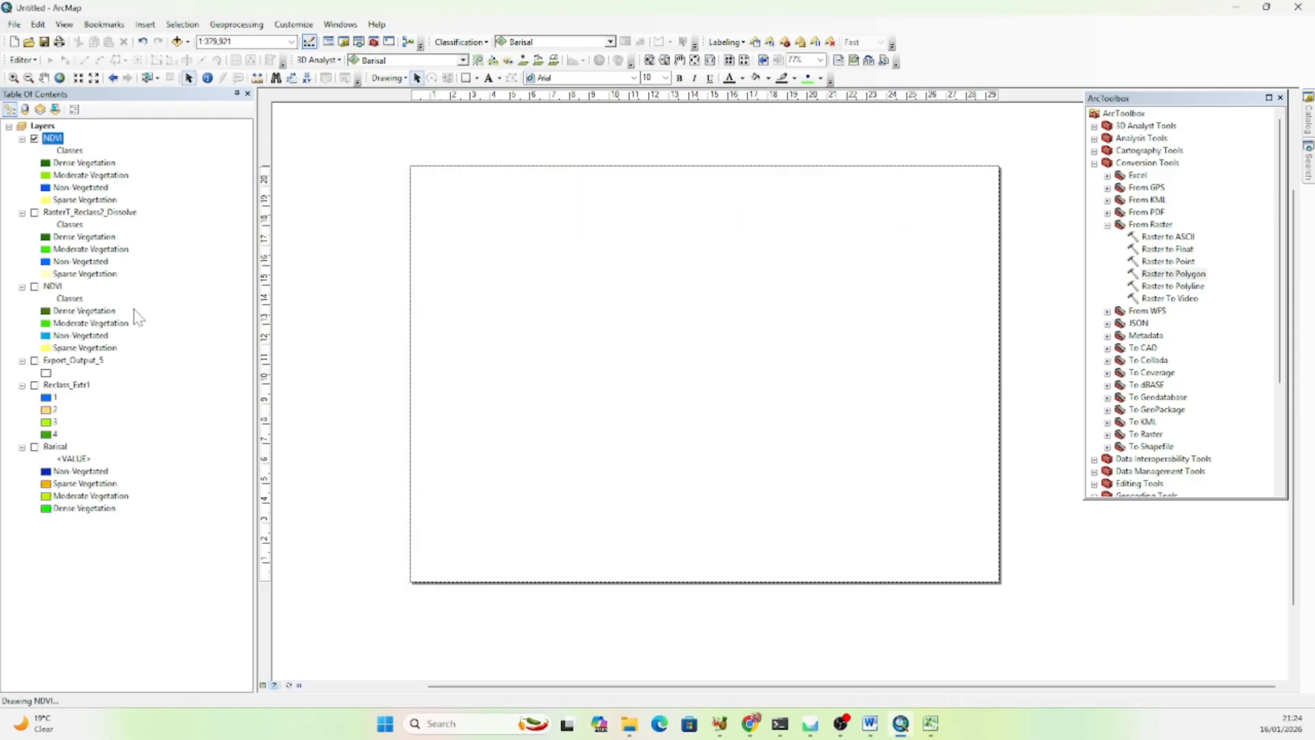
# Insert a legend for the NDVI layer with the default wizard settings and place it in the page's lower-left corner.
pyautogui.click(148, 25)
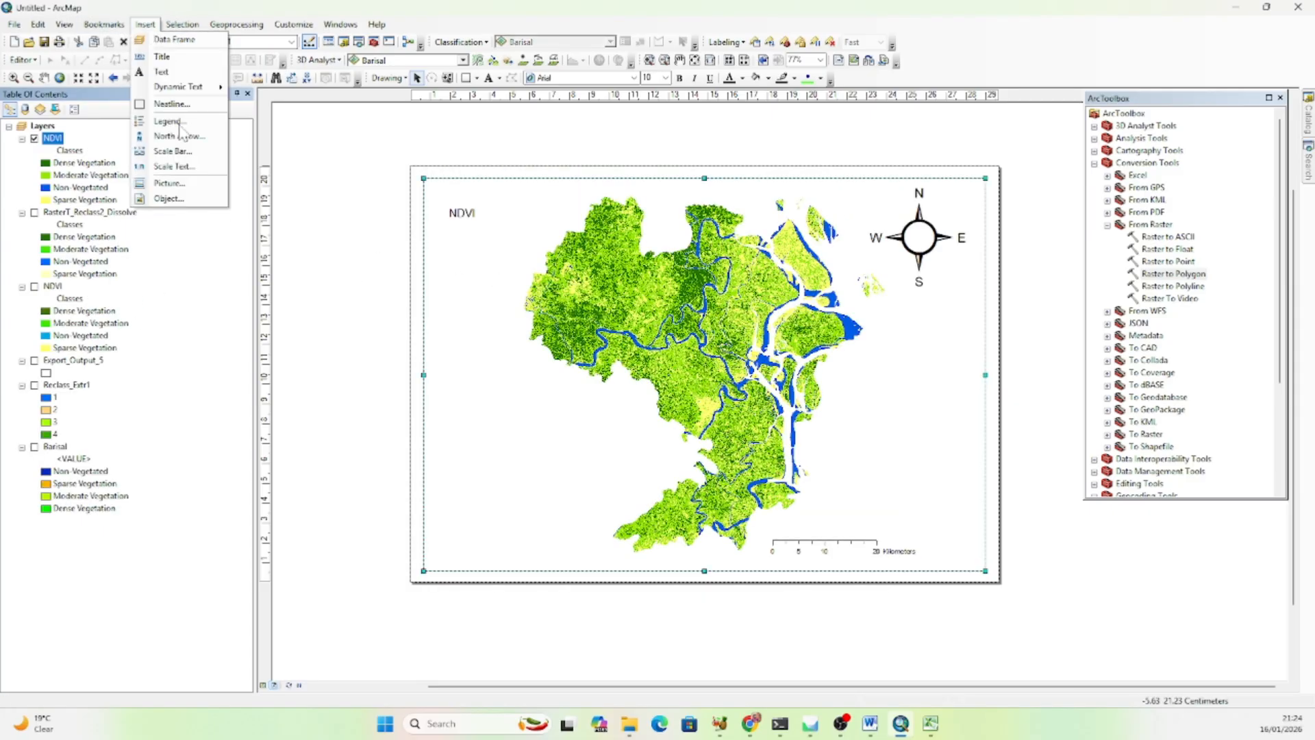
pyautogui.click(176, 136)
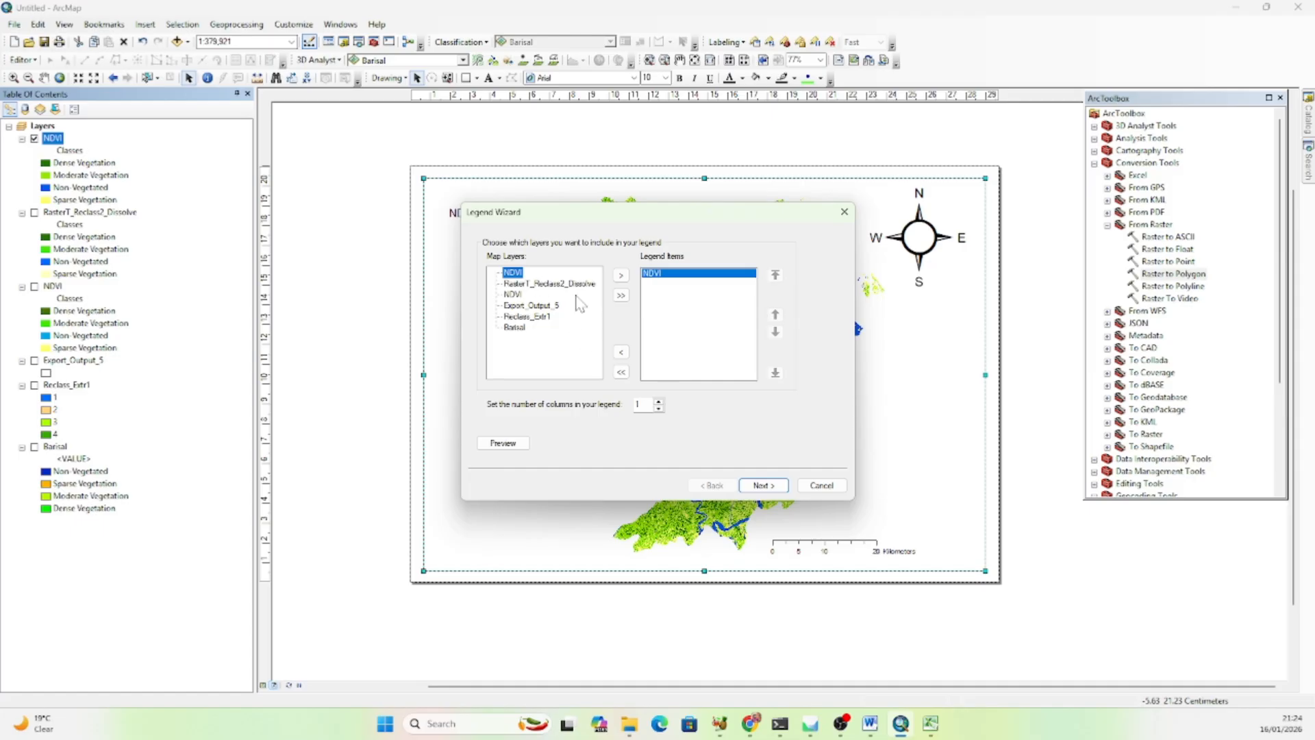
pyautogui.click(774, 488)
pyautogui.click(761, 486)
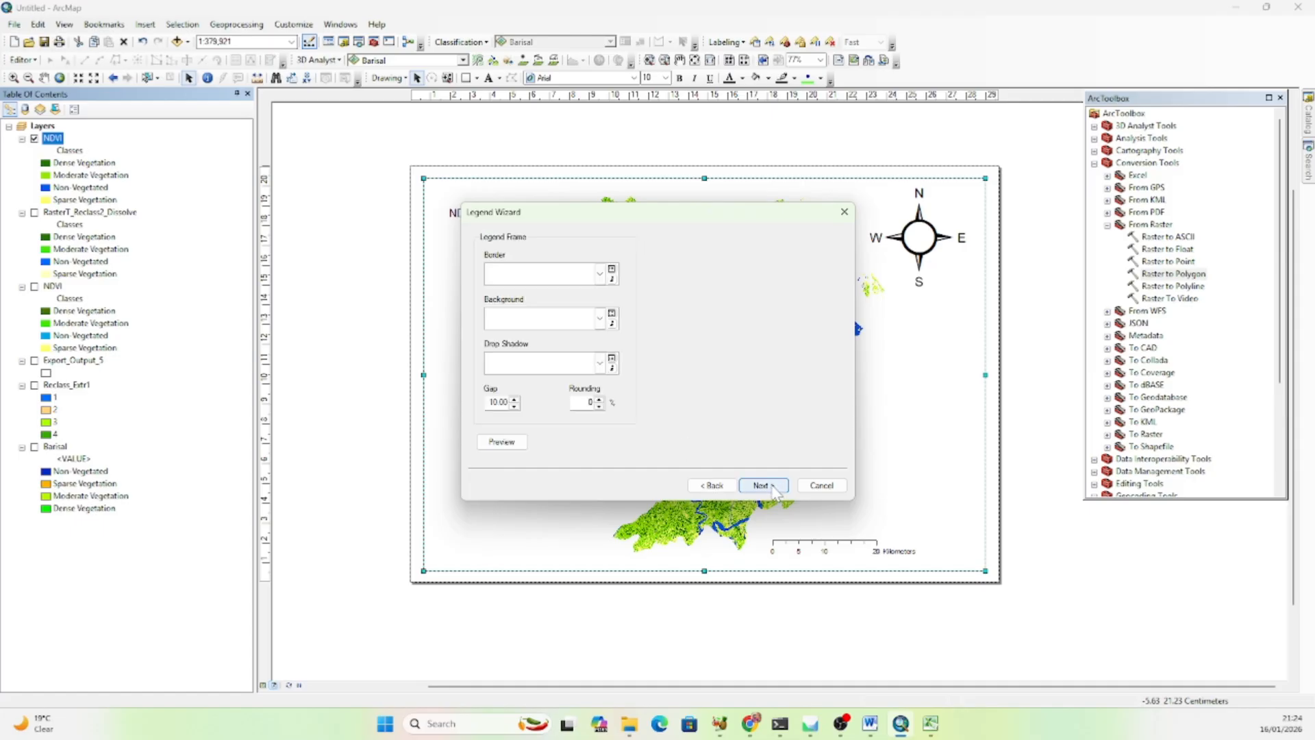
pyautogui.click(764, 486)
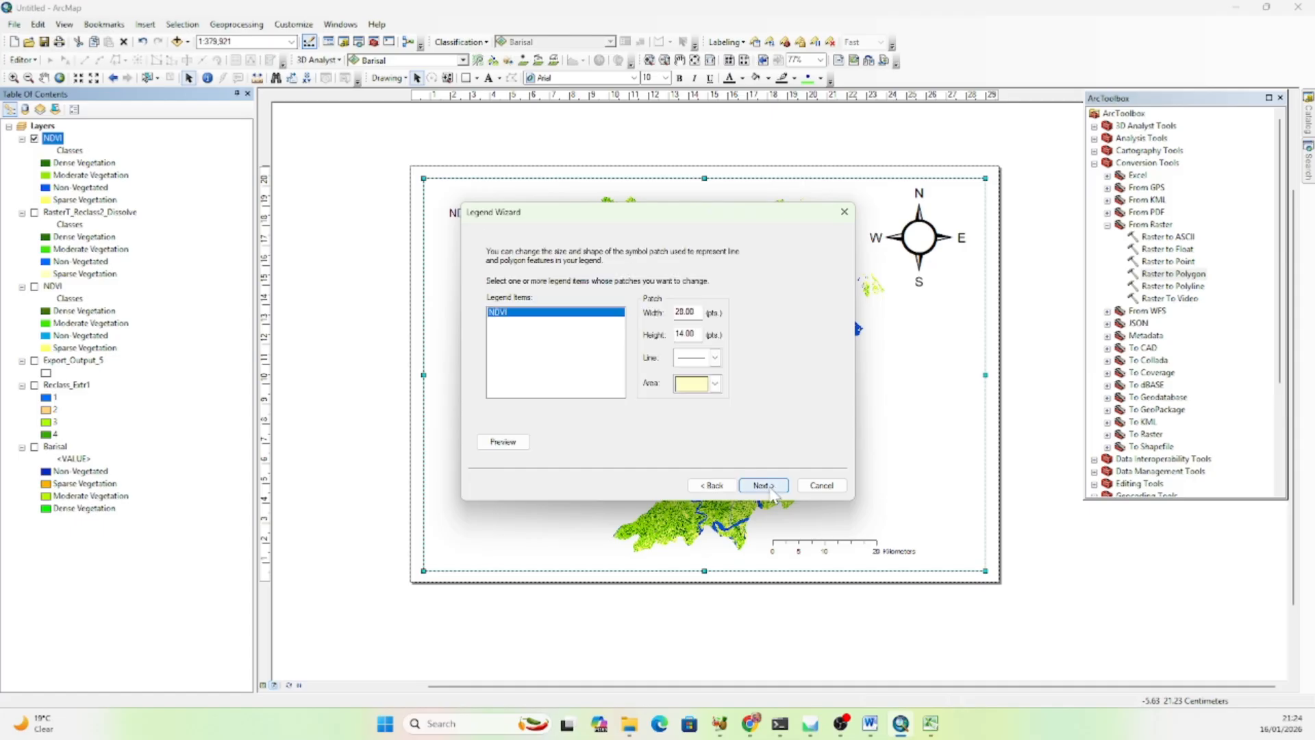
pyautogui.click(763, 485)
pyautogui.click(764, 486)
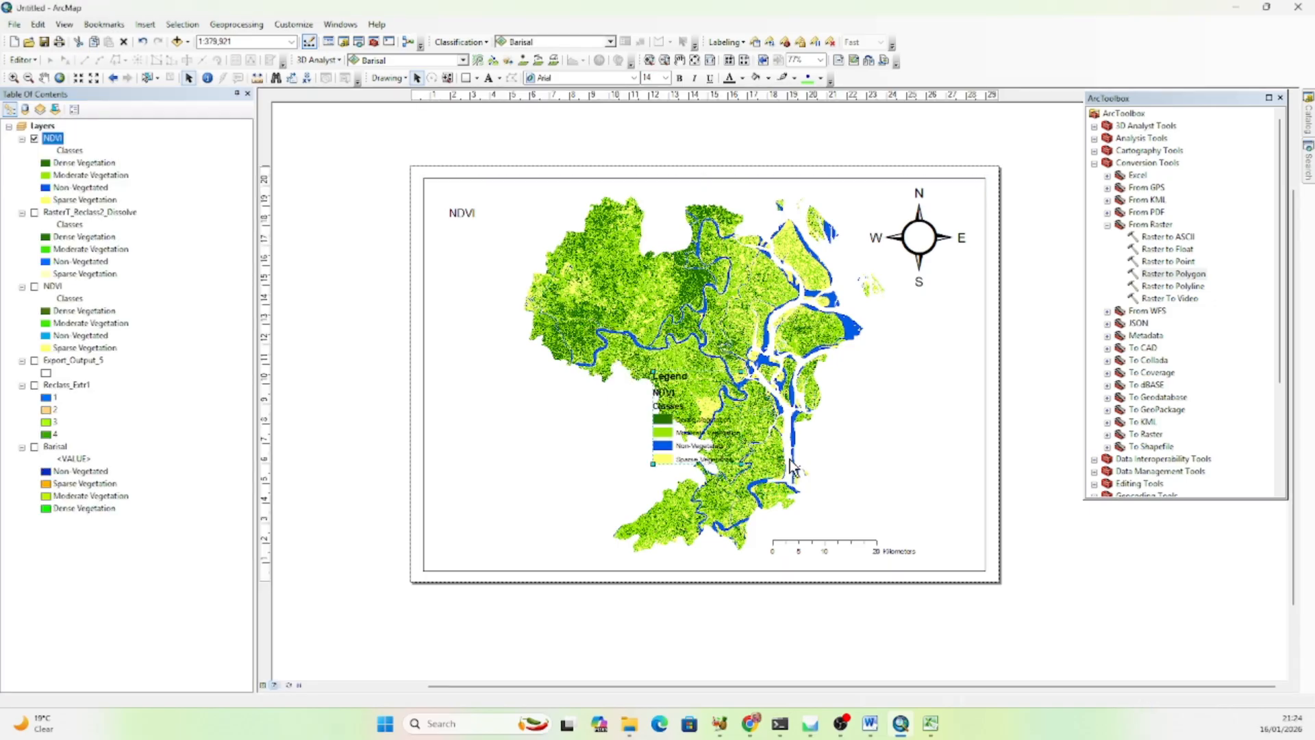
pyautogui.moveTo(688, 433); pyautogui.dragTo(487, 521)
pyautogui.click(355, 463)
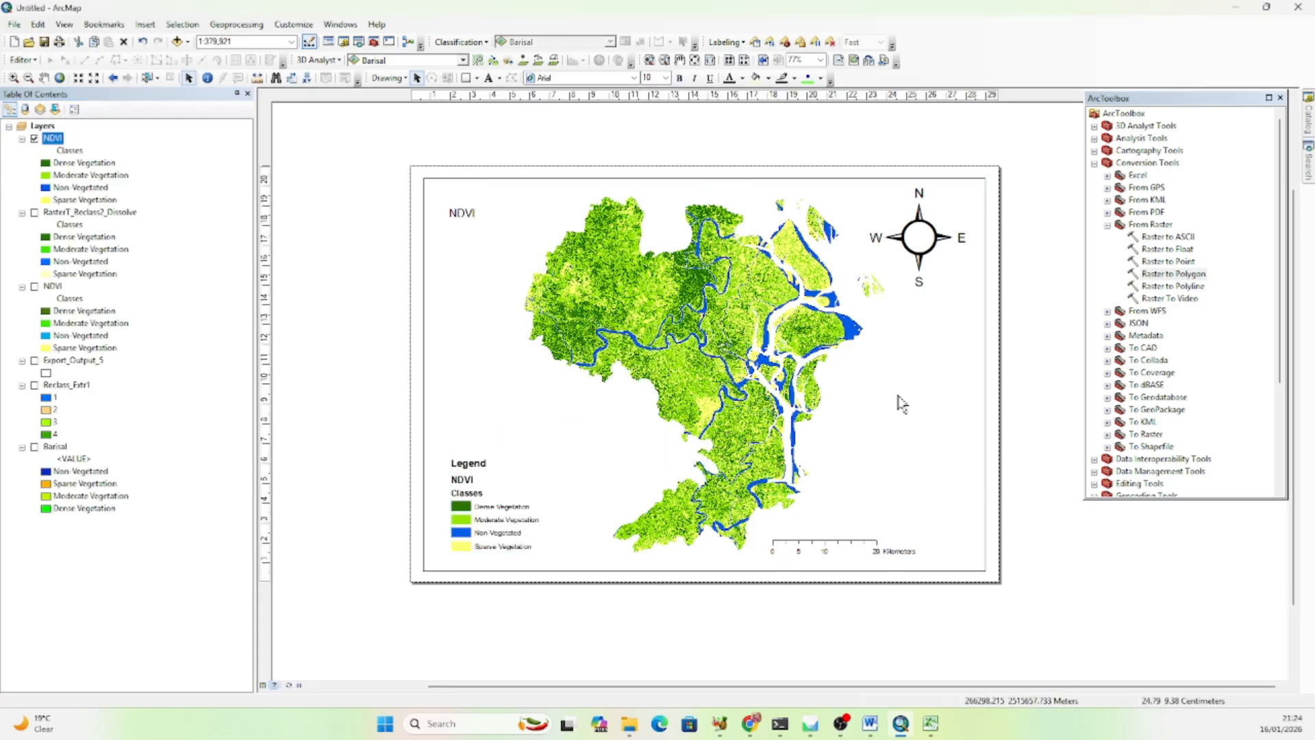
# Nudge the scale bar slightly to the right below the map and deselect it.
pyautogui.click(830, 550)
pyautogui.moveTo(830, 550); pyautogui.dragTo(837, 548)
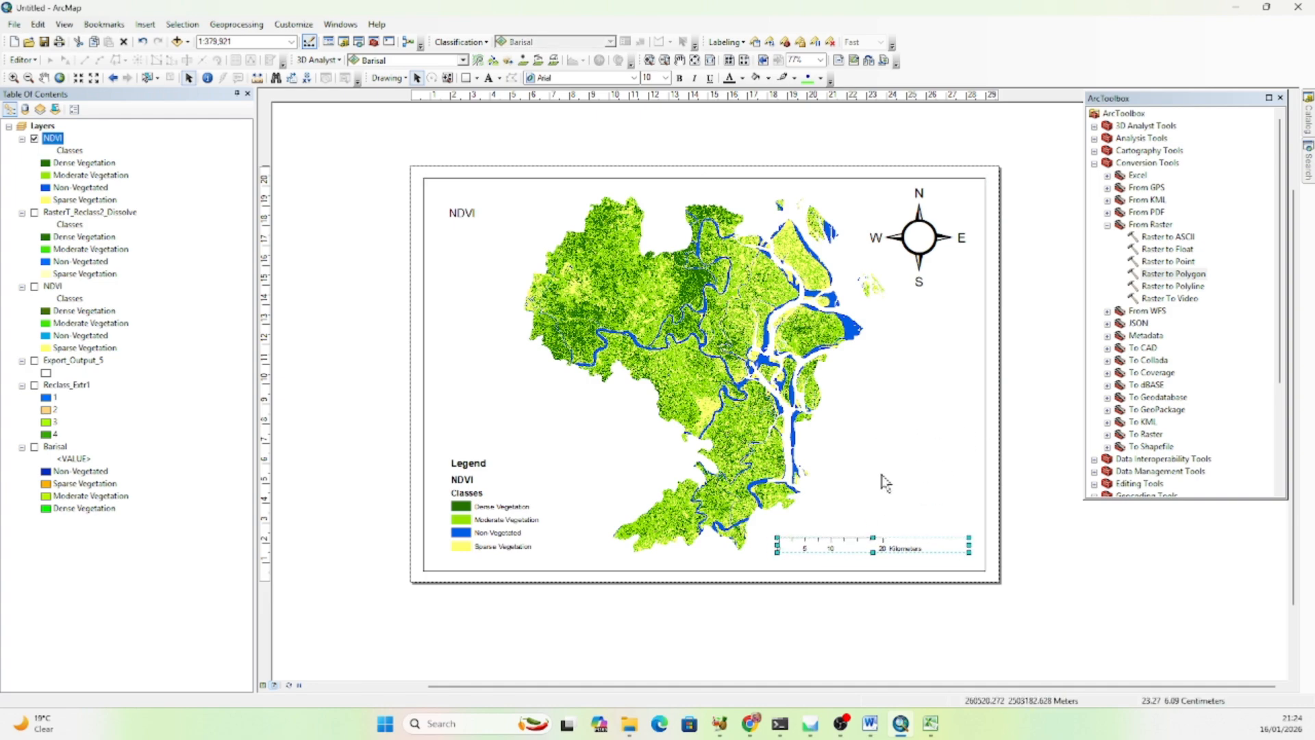
pyautogui.click(1060, 662)
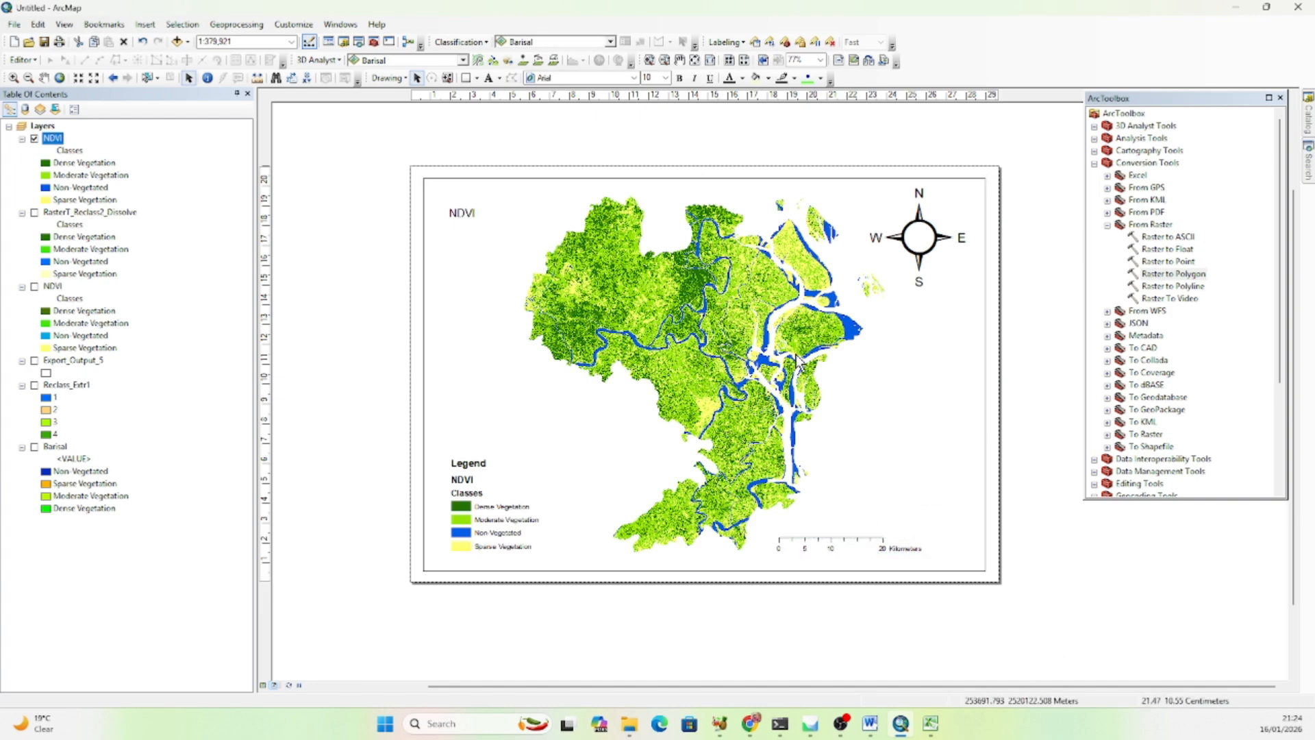
# Export the map layout as an EMF file named NDVI into New folder on the Desktop.
pyautogui.click(25, 28)
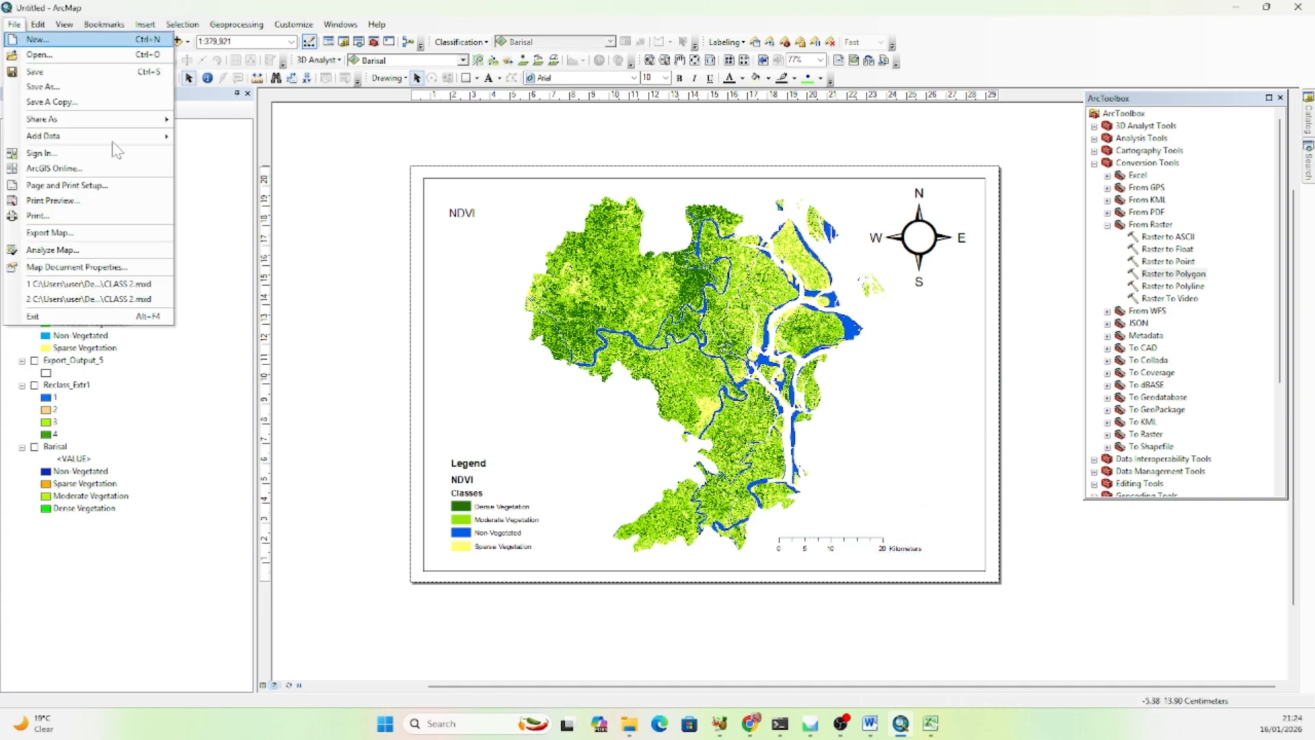
pyautogui.click(102, 238)
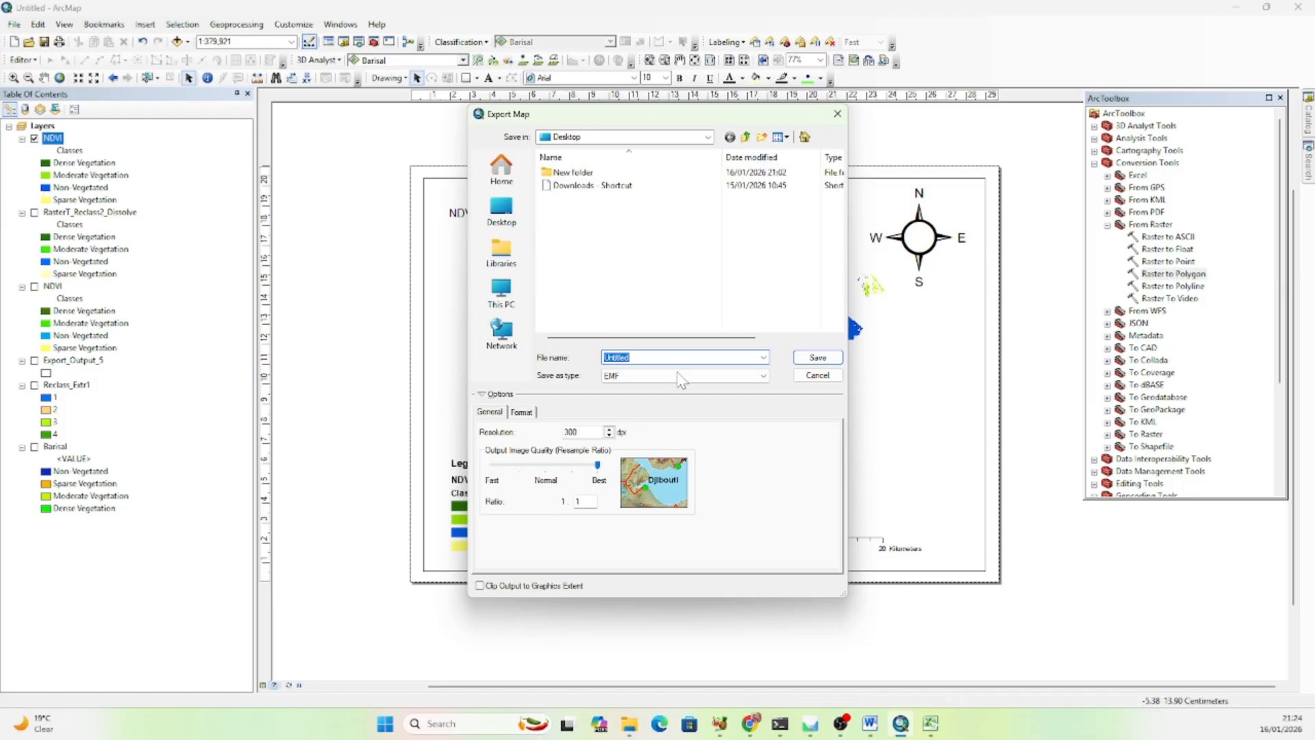
pyautogui.write('NDVI')
pyautogui.click(558, 158)
pyautogui.click(568, 173)
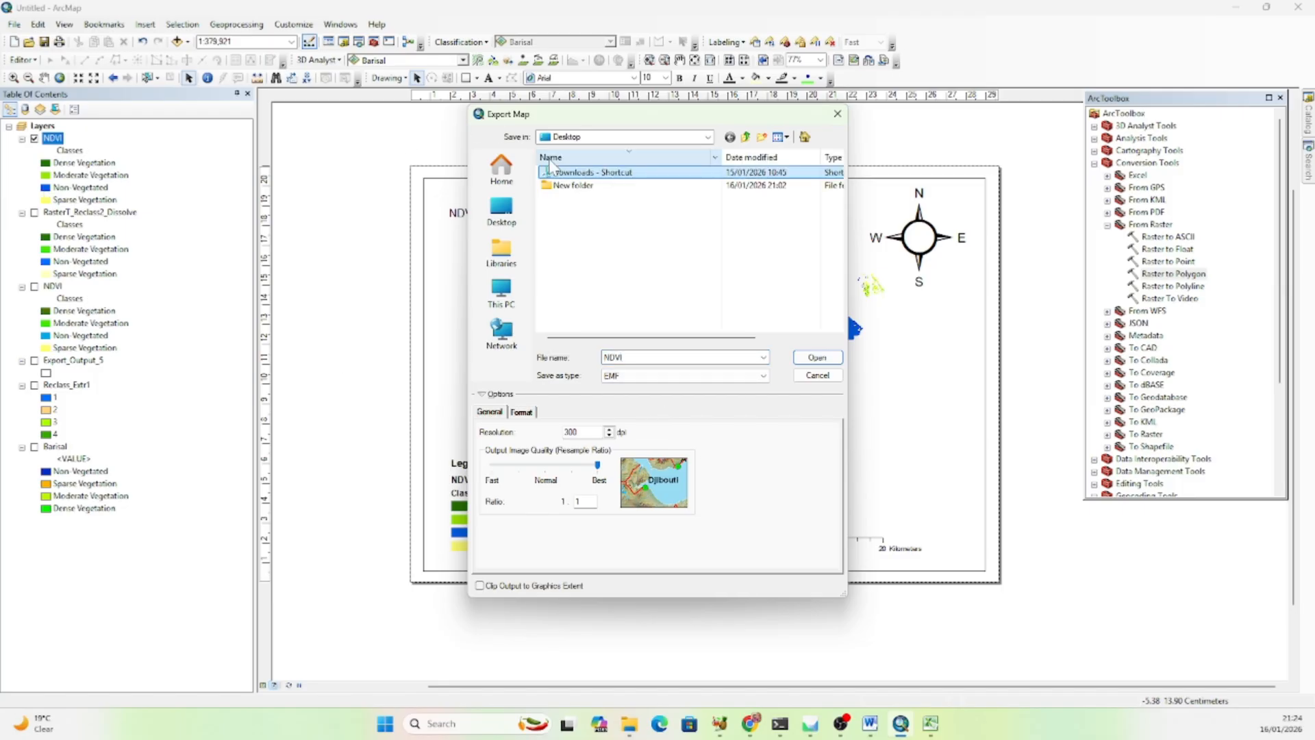
pyautogui.doubleClick(577, 186)
pyautogui.click(819, 357)
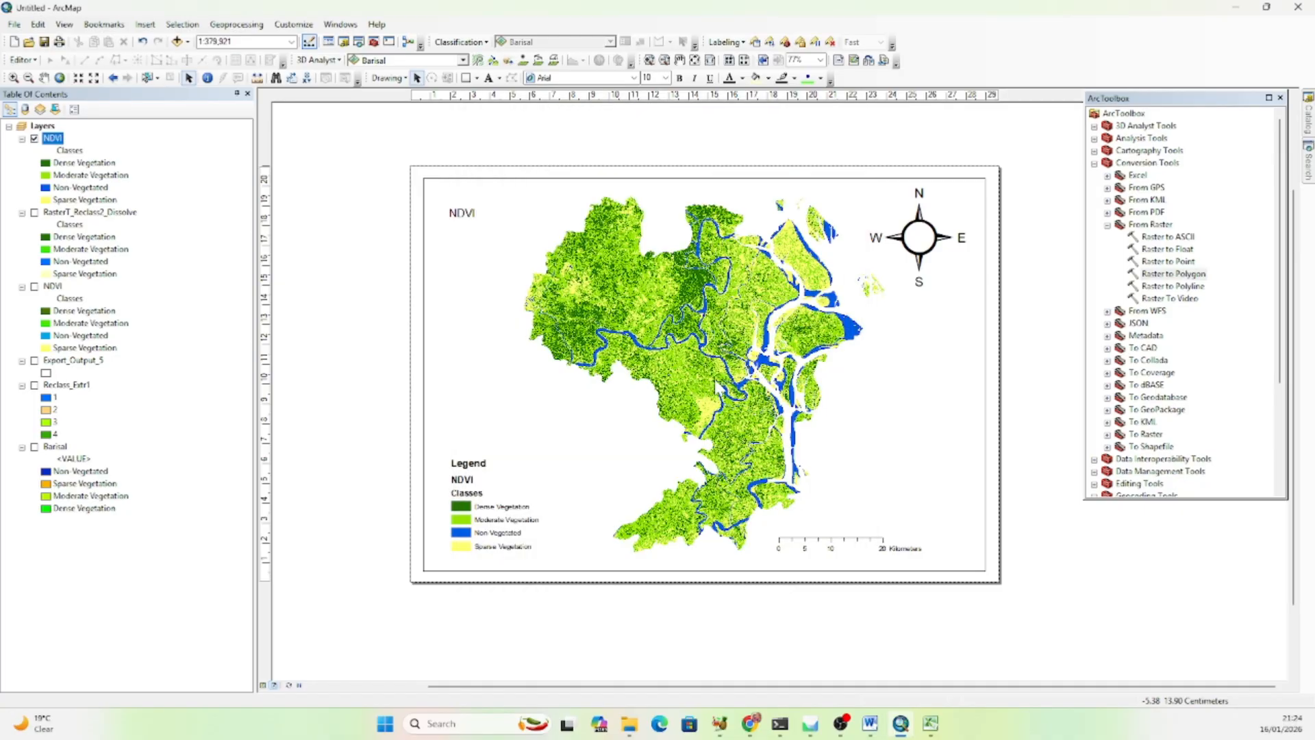
# Export the map layout again as a JPEG named NDVI into the same New folder.
pyautogui.click(14, 24)
pyautogui.click(87, 239)
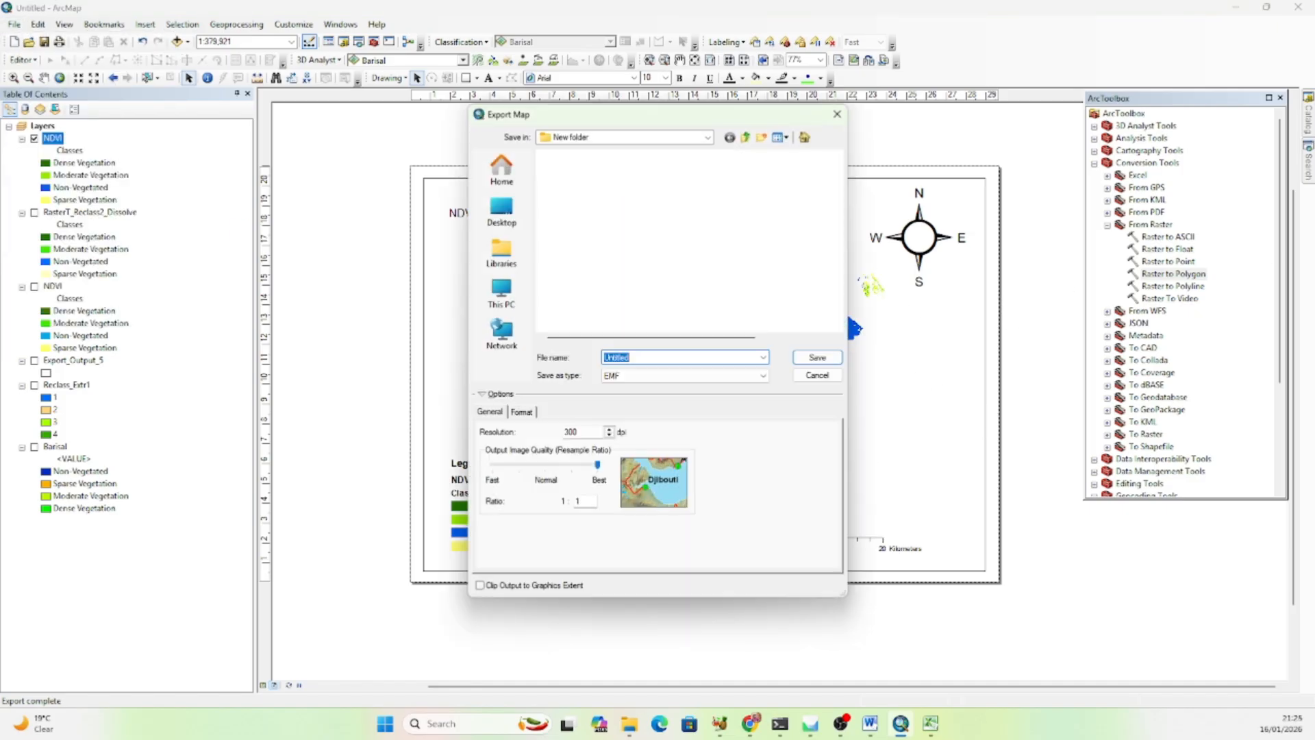
pyautogui.click(655, 375)
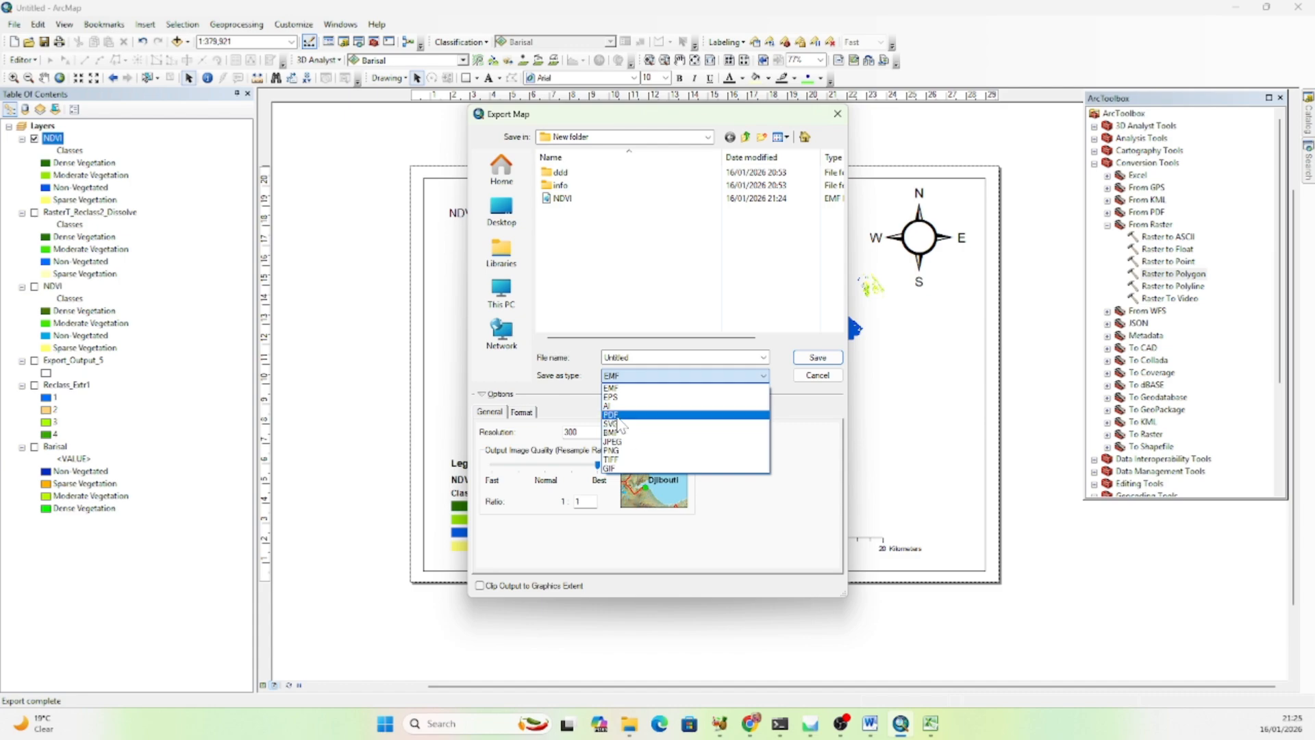
pyautogui.click(633, 441)
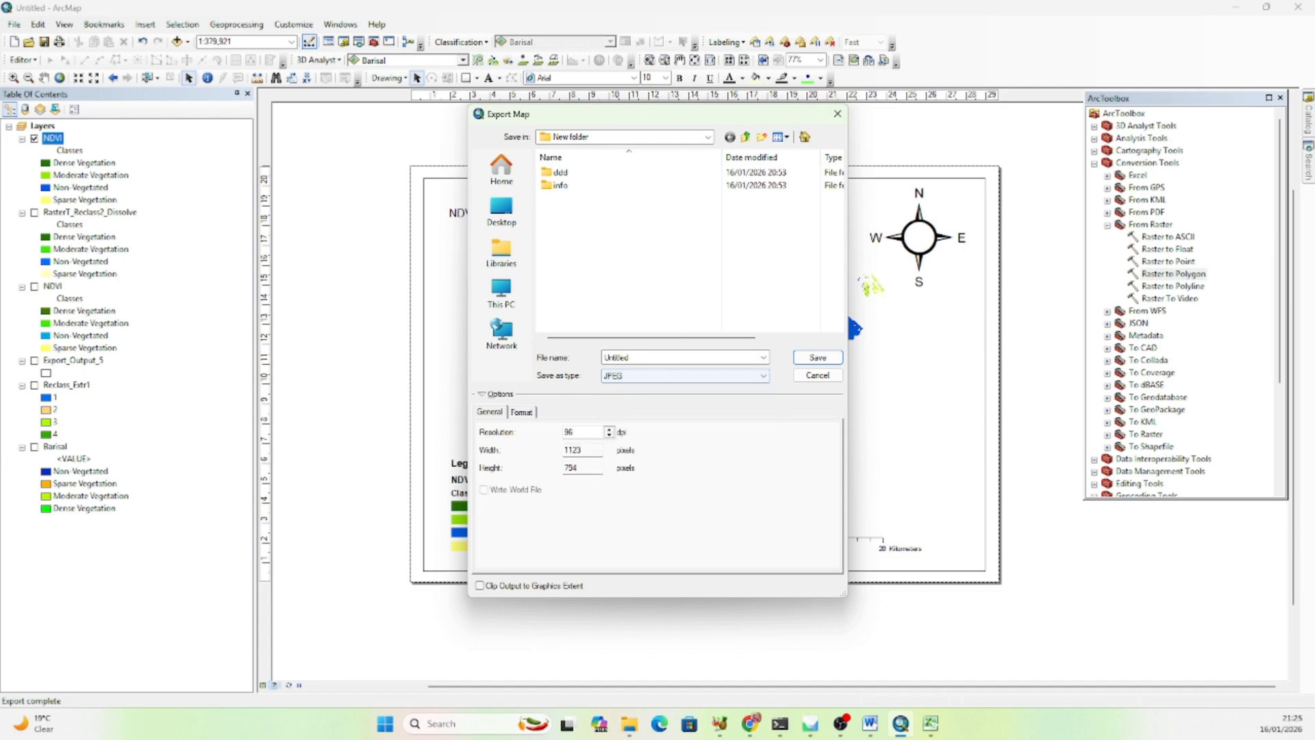
pyautogui.write('NDVI')
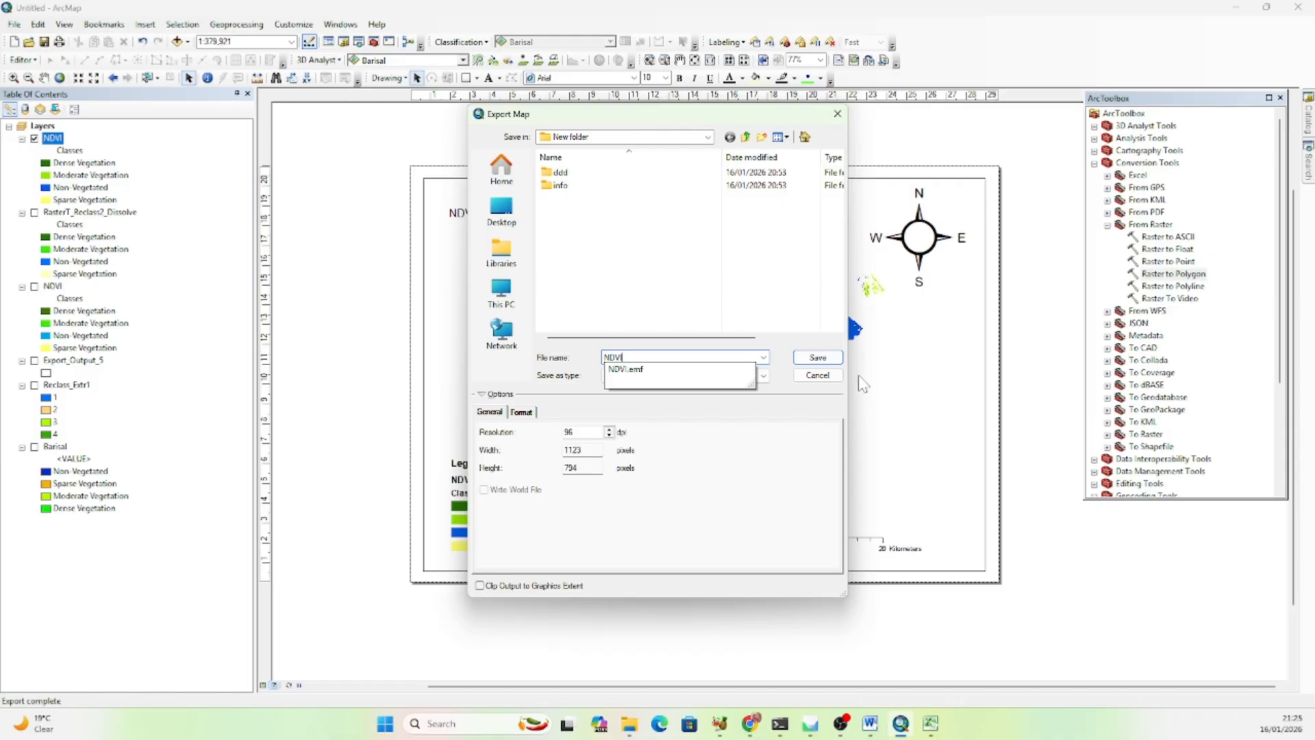
pyautogui.click(818, 358)
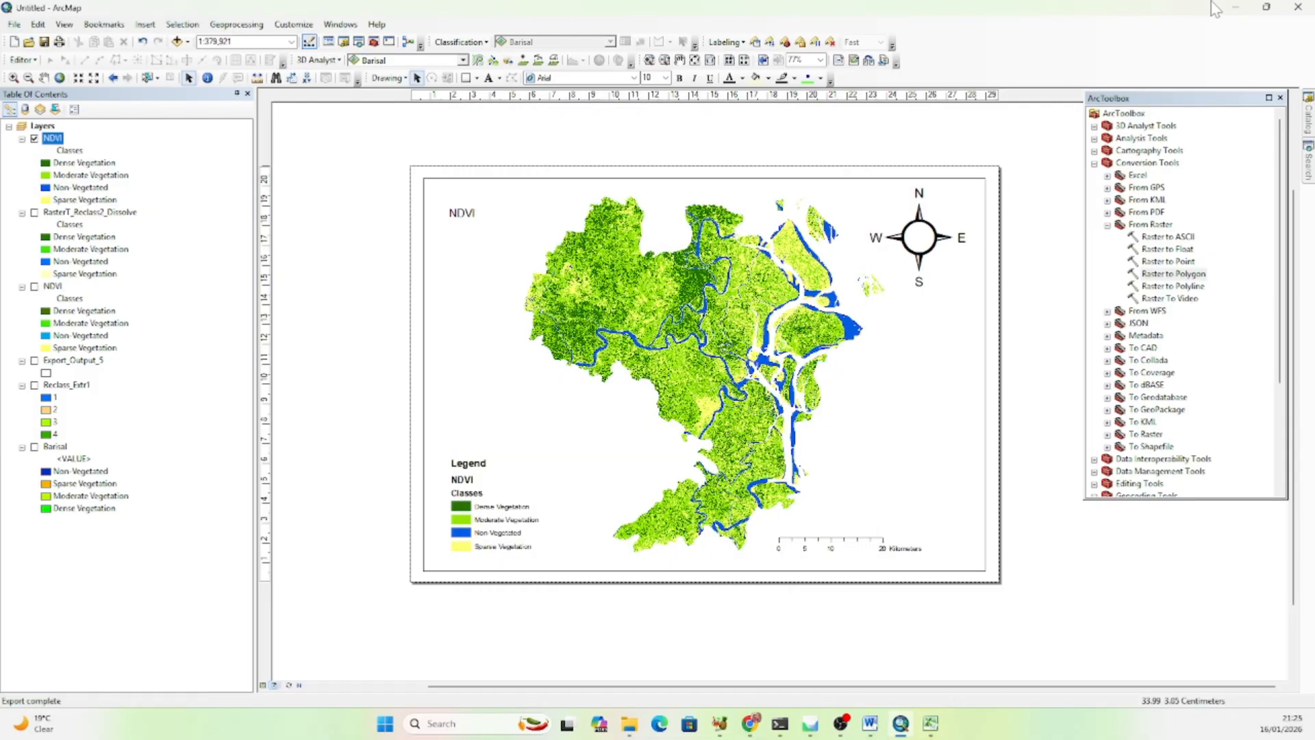
# Switch to the Excel worksheet and insert the exported NDVI JPEG picture from New folder on the Desktop.
pyautogui.click(1236, 7)
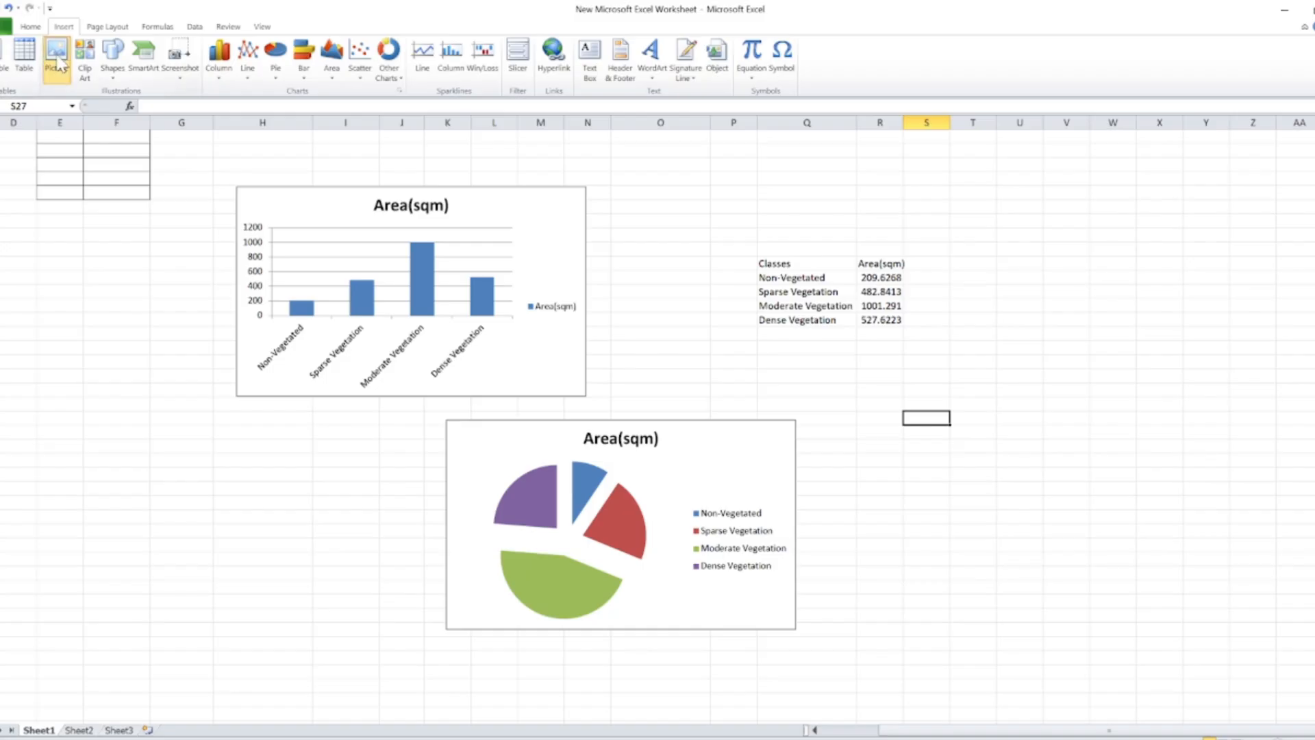
pyautogui.click(60, 60)
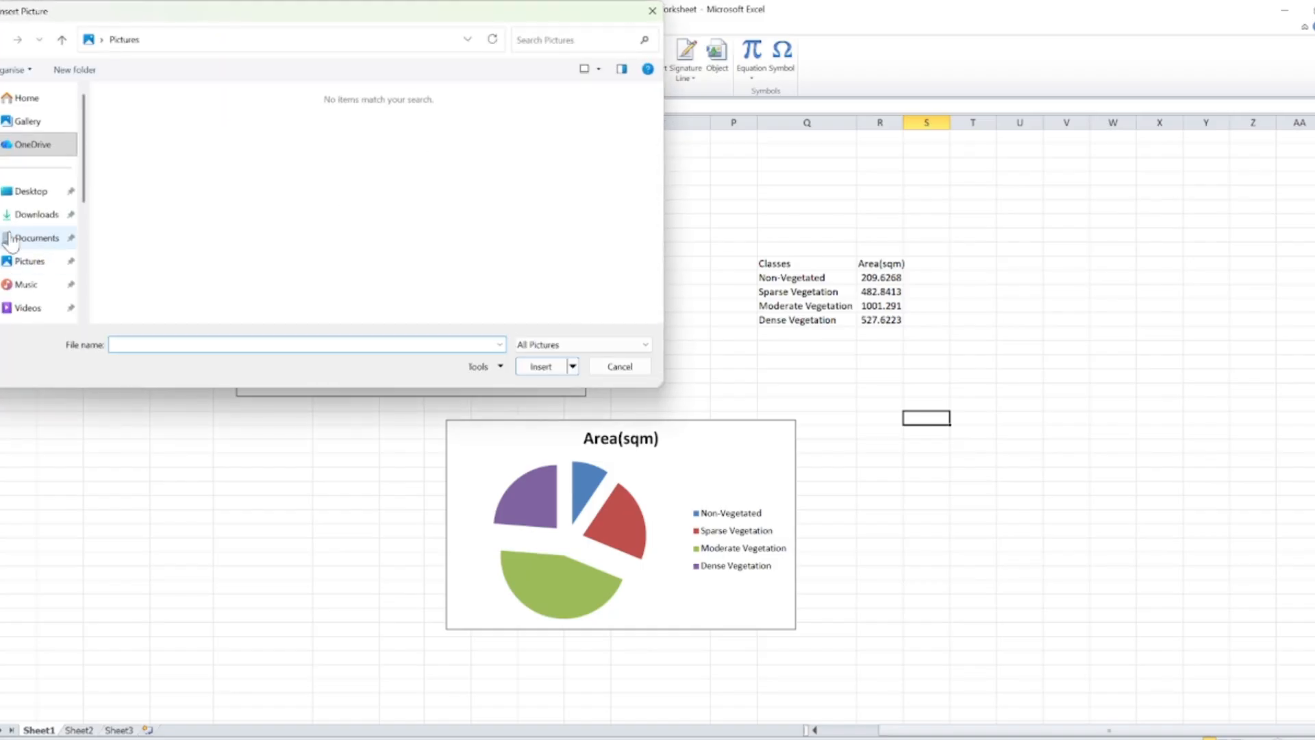
pyautogui.click(30, 192)
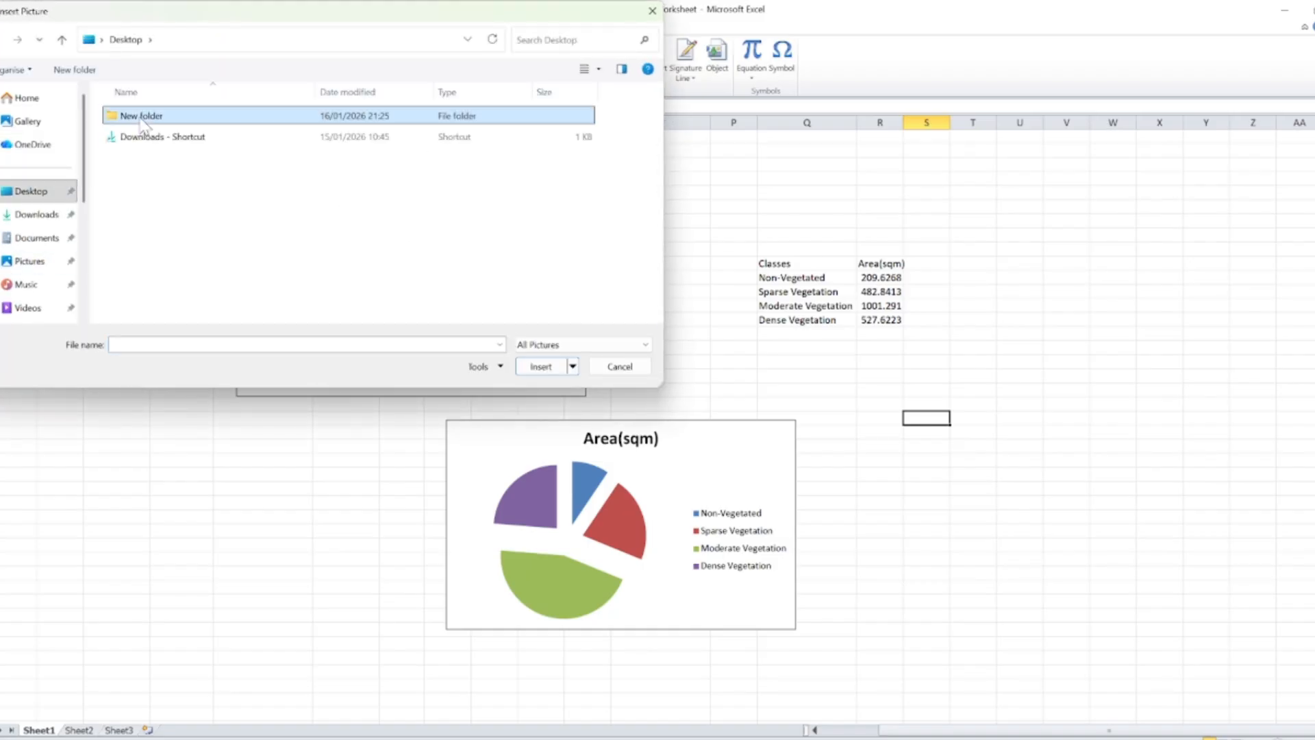
pyautogui.doubleClick(133, 117)
pyautogui.click(404, 145)
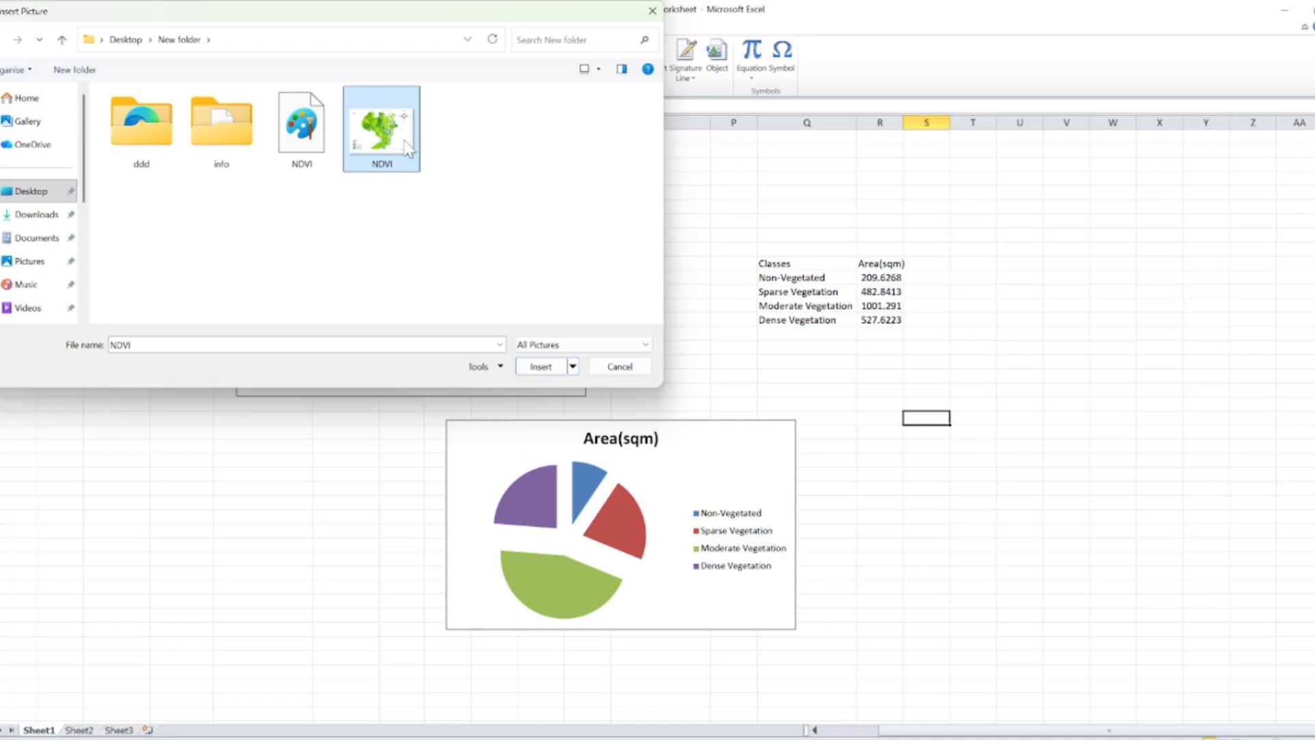
pyautogui.click(542, 368)
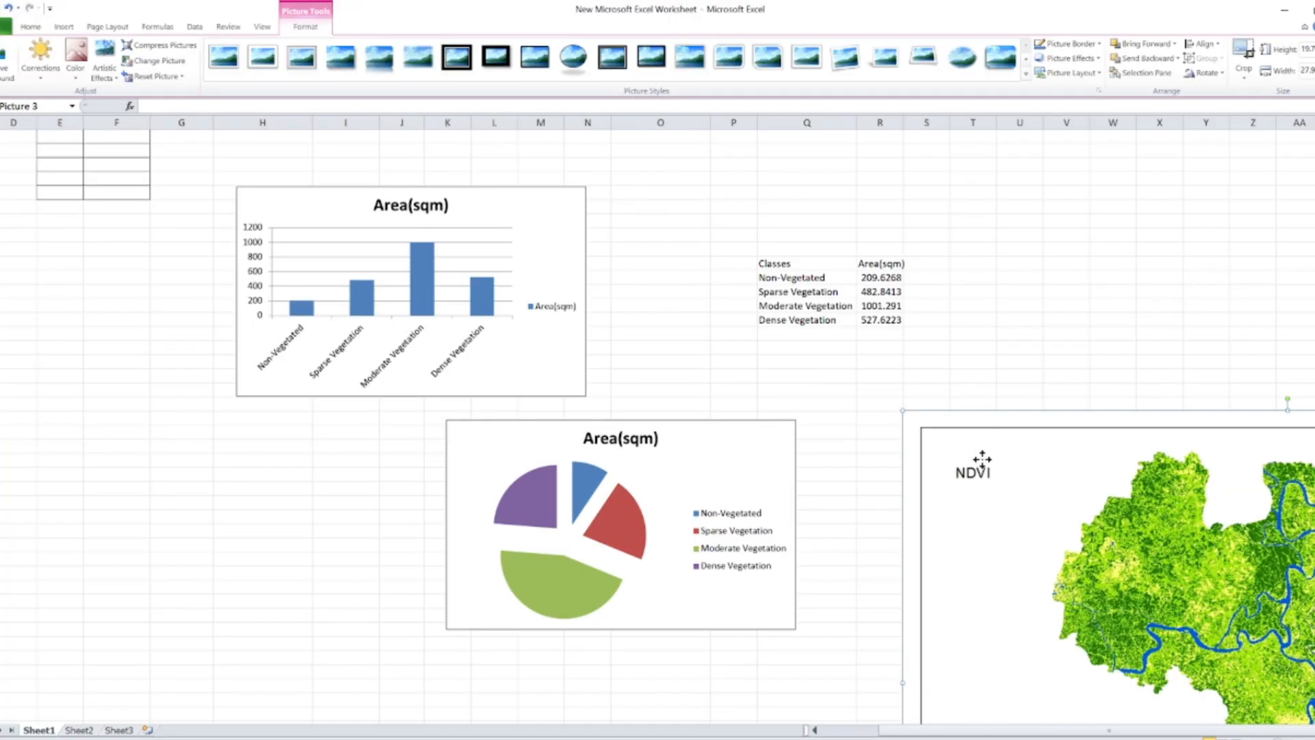
# Move the NDVI map picture to the right of the class area table, clear of the data and charts.
pyautogui.moveTo(981, 459); pyautogui.dragTo(874, 466)
pyautogui.scroll(-2, 922, 474)
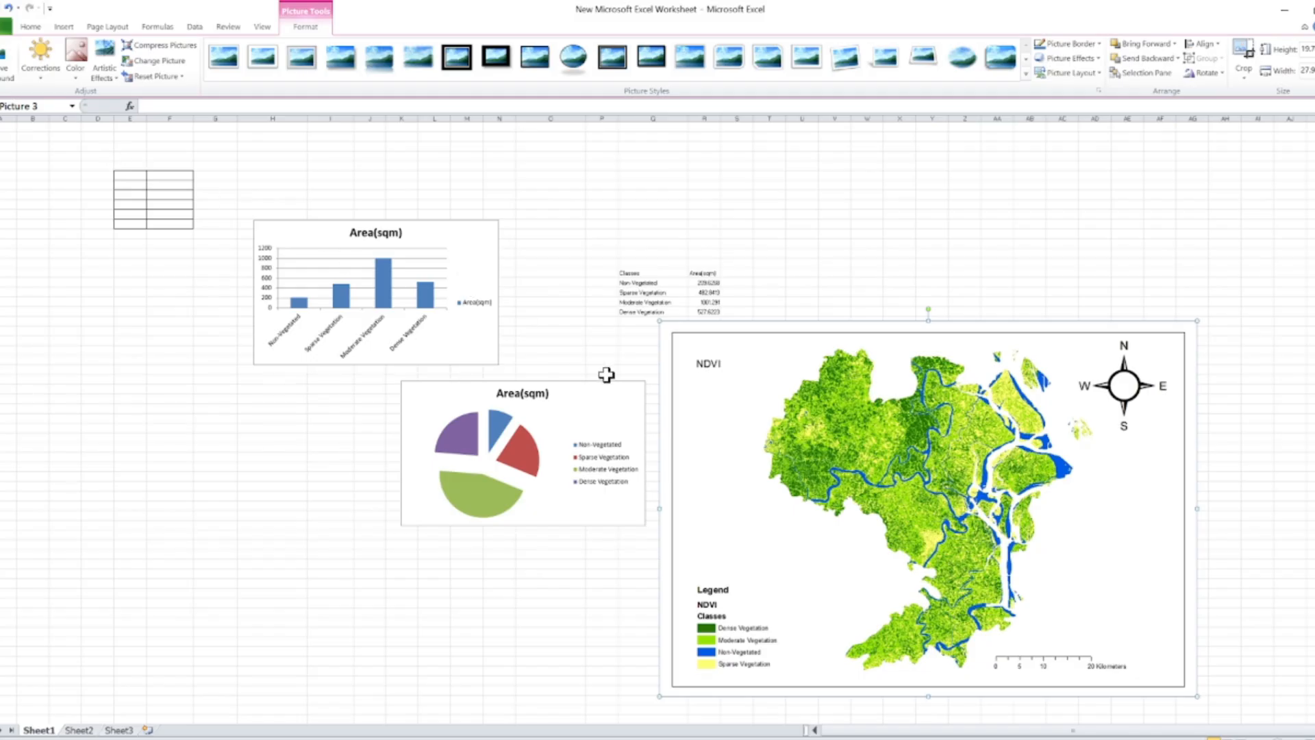
pyautogui.moveTo(753, 372); pyautogui.dragTo(884, 217)
# Move the Area(sqm) column chart below the pie chart and deselect it.
pyautogui.click(483, 240)
pyautogui.moveTo(486, 248); pyautogui.dragTo(720, 575)
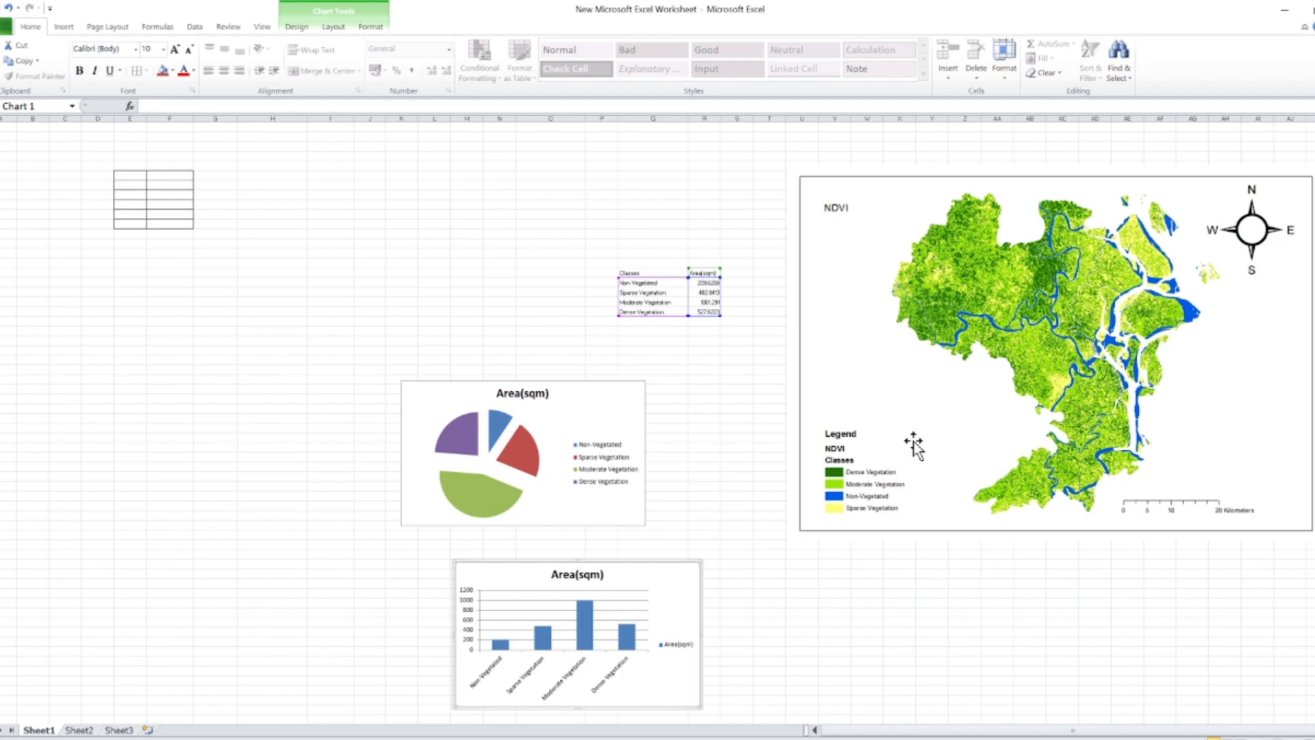
pyautogui.scroll(-1, 890, 459)
pyautogui.click(867, 584)
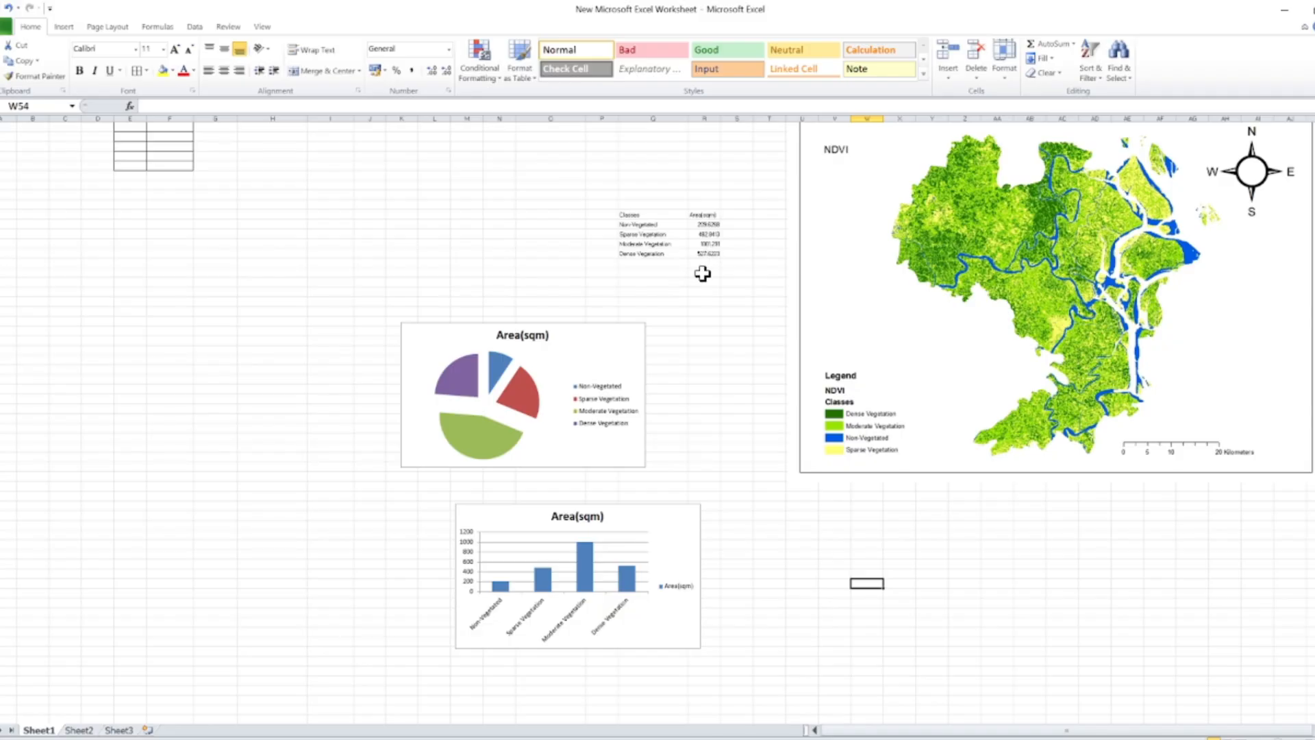
# Inspect the Dense Vegetation and Moderate Vegetation area values in the class table above the pie chart.
pyautogui.keyDown('ctrl'); pyautogui.scroll(4, 716, 261); pyautogui.keyUp('ctrl')
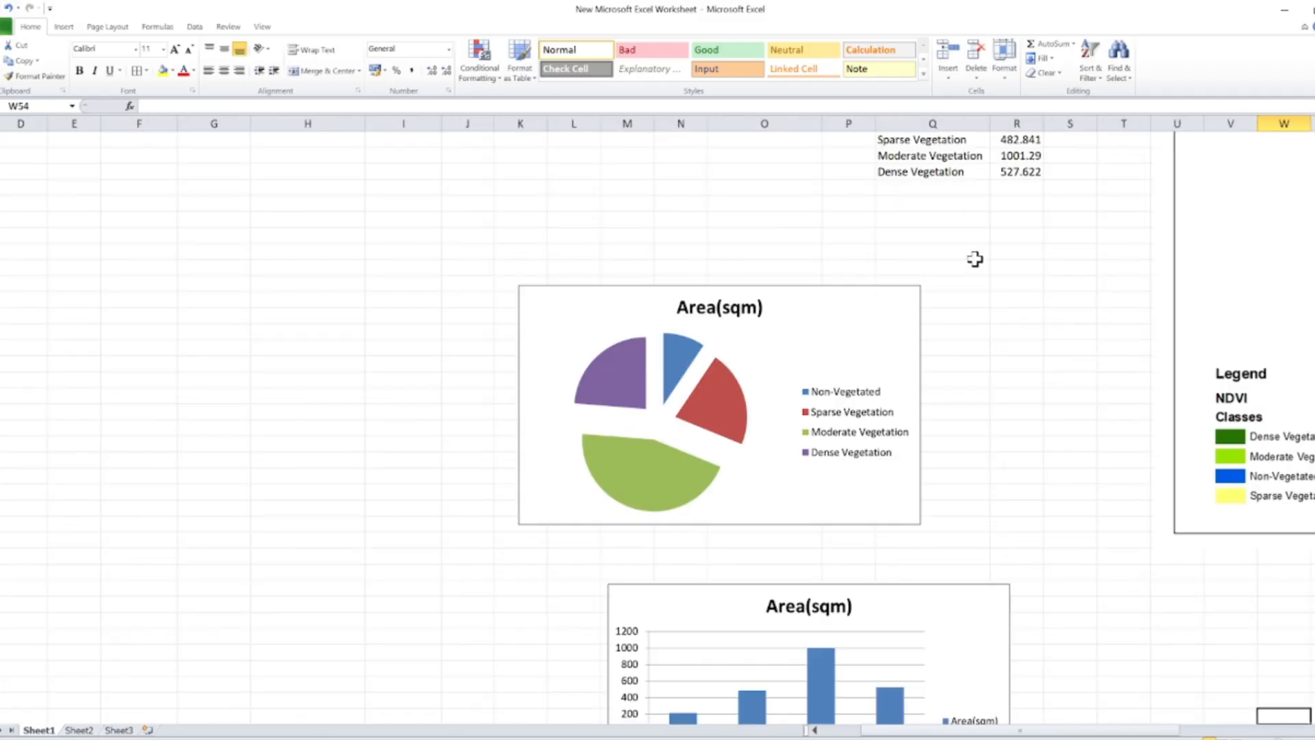
pyautogui.click(1012, 365)
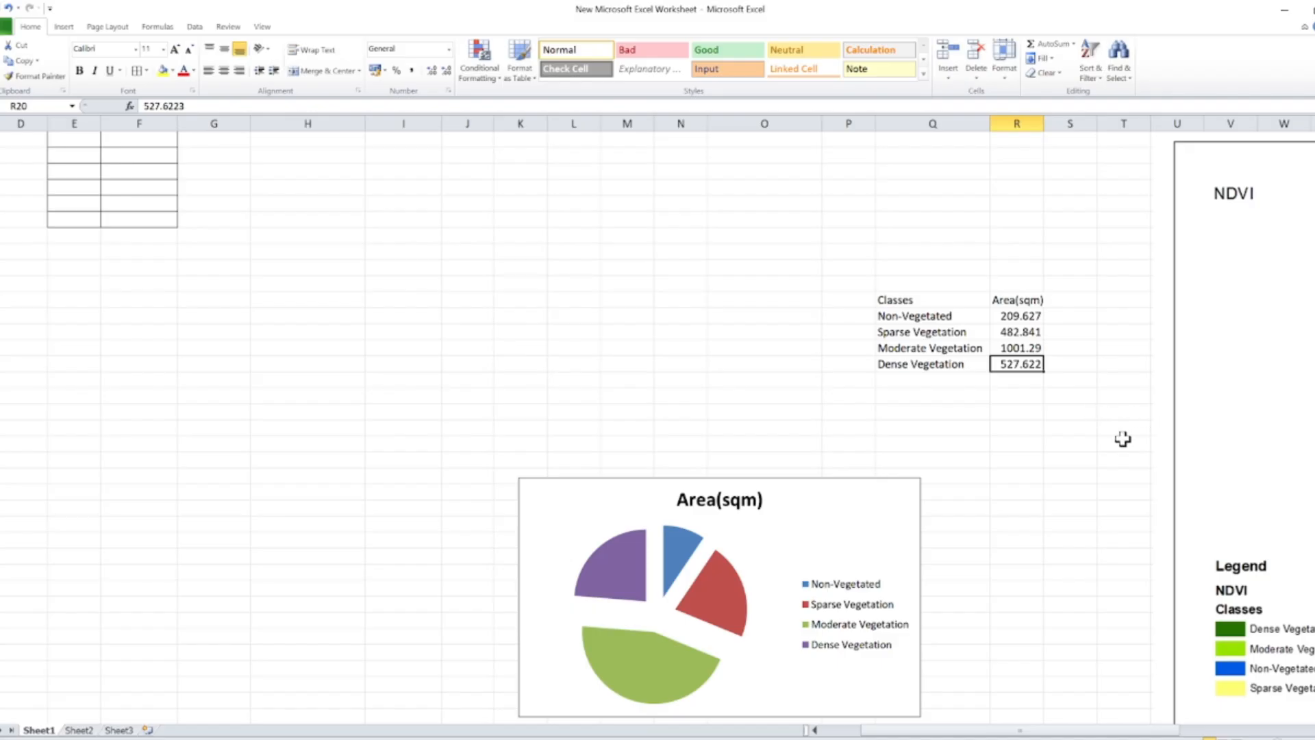
pyautogui.hscroll(-3, 1096, 476)
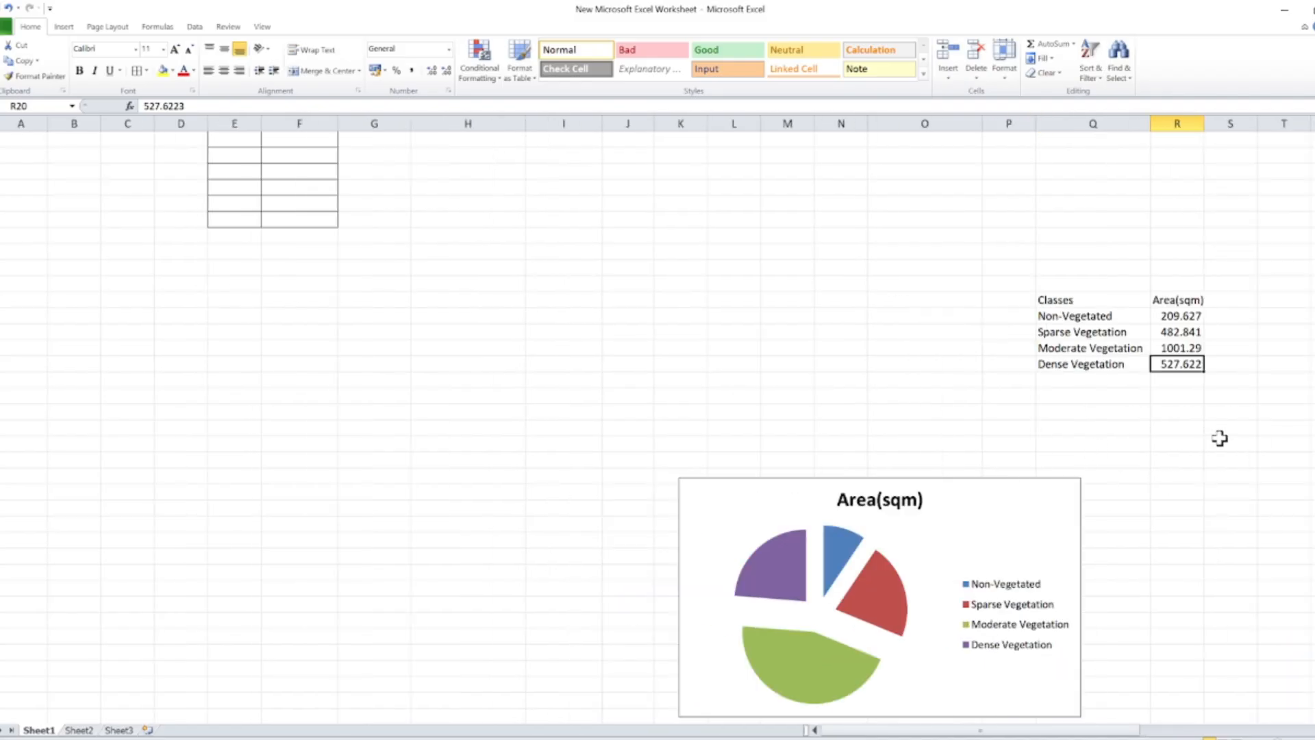
pyautogui.scroll(-1, 1214, 445)
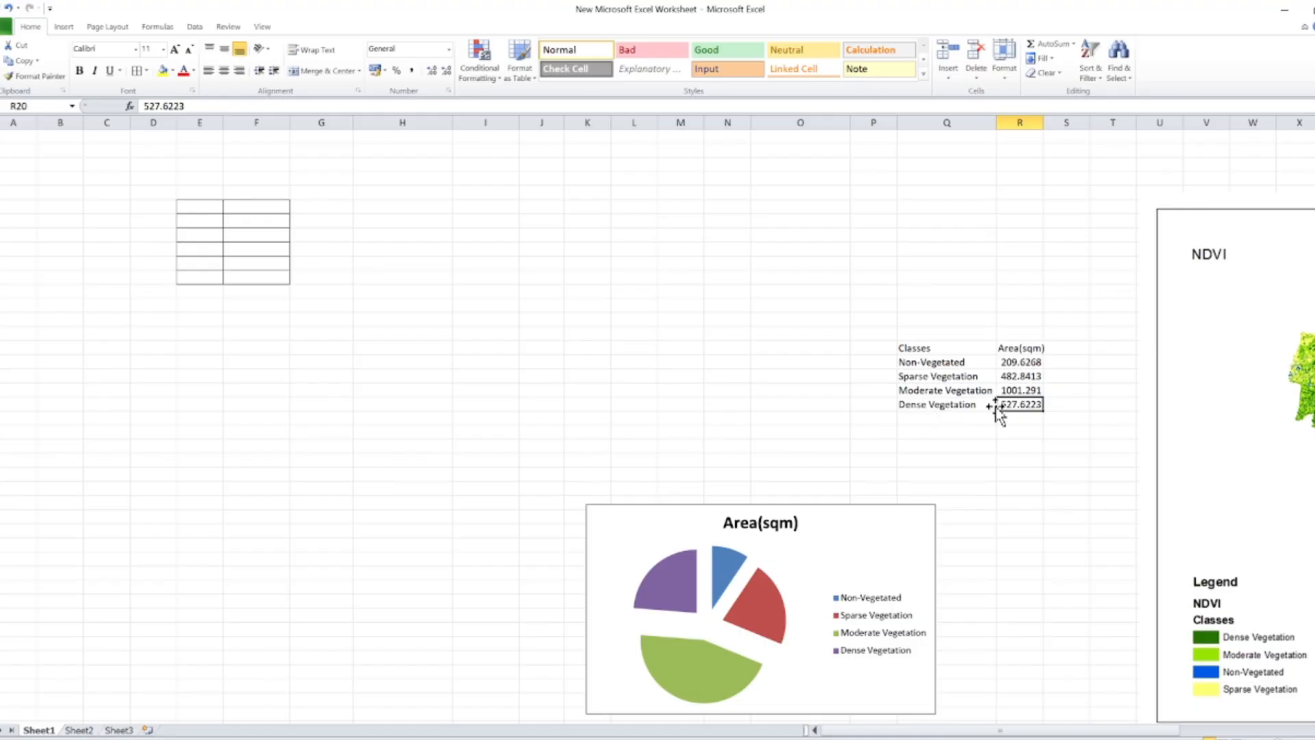
pyautogui.click(1022, 391)
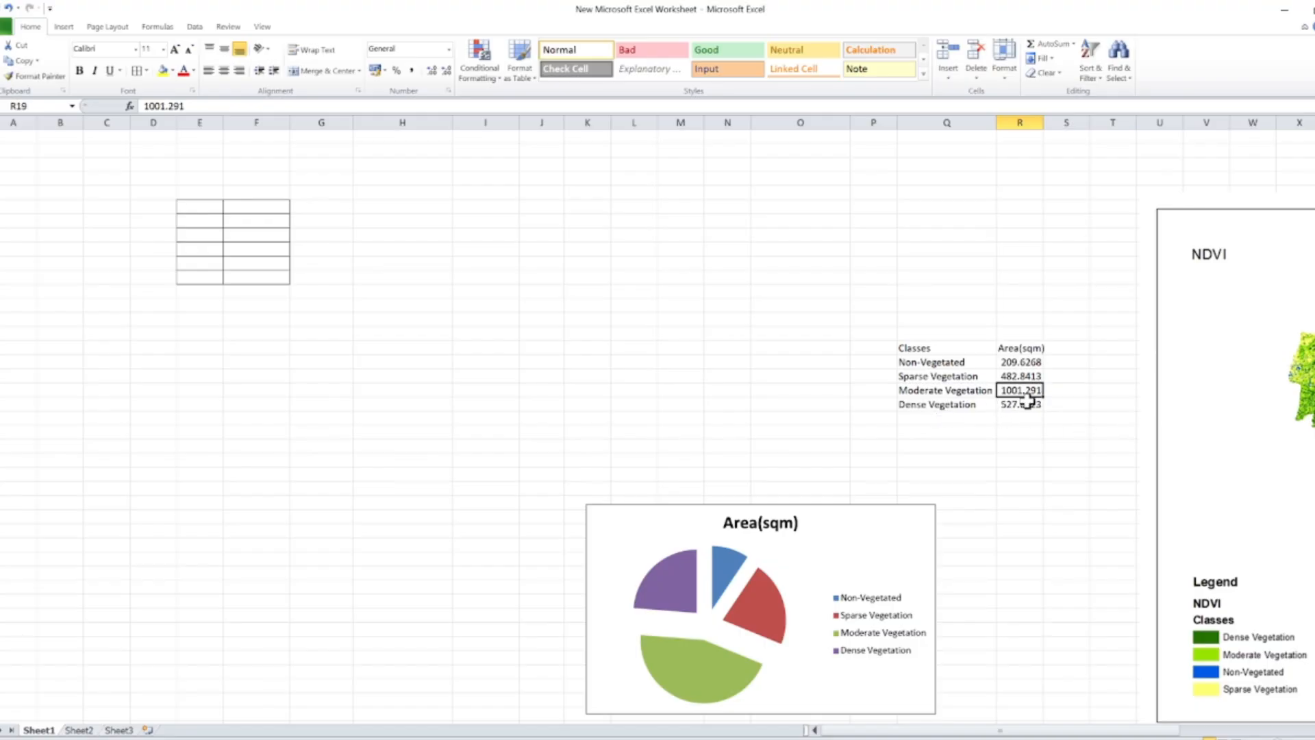
pyautogui.scroll(-1, 1029, 397)
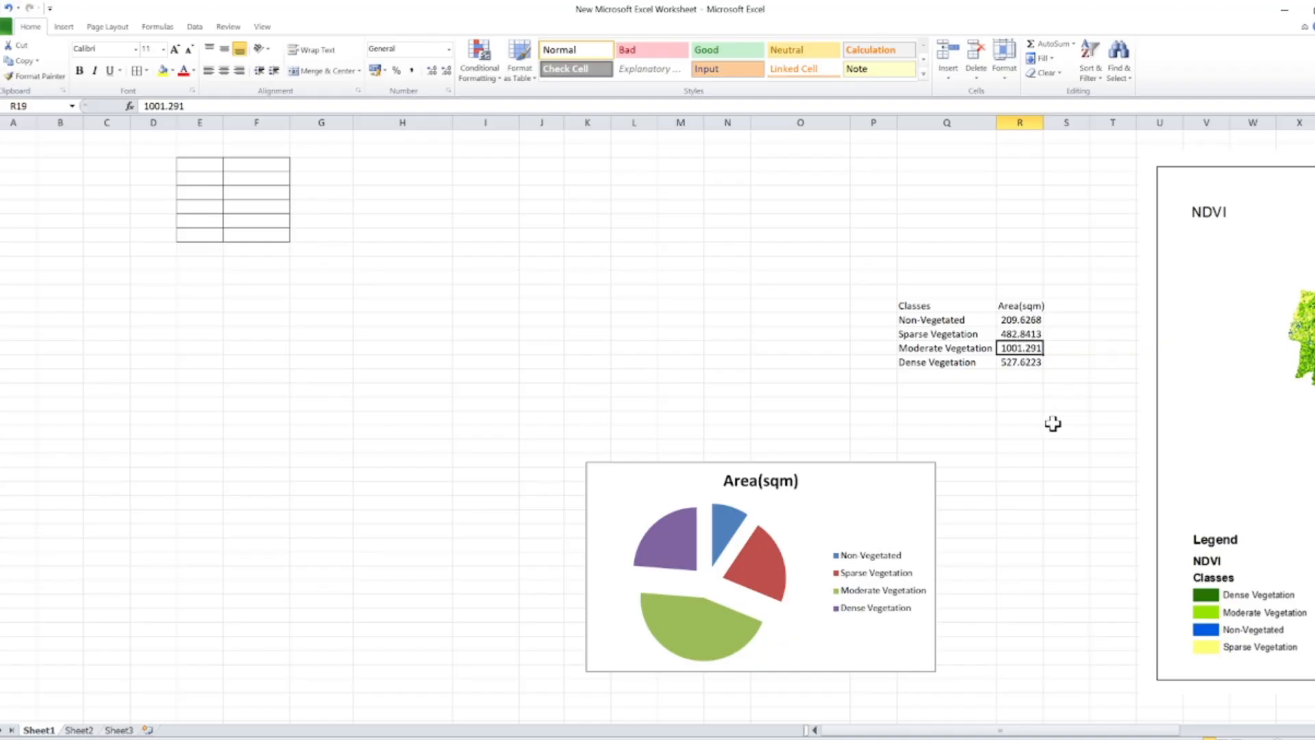
# Select the NDVI map picture beside the charts and bring up its editing options.
pyautogui.scroll(-2, 1019, 426)
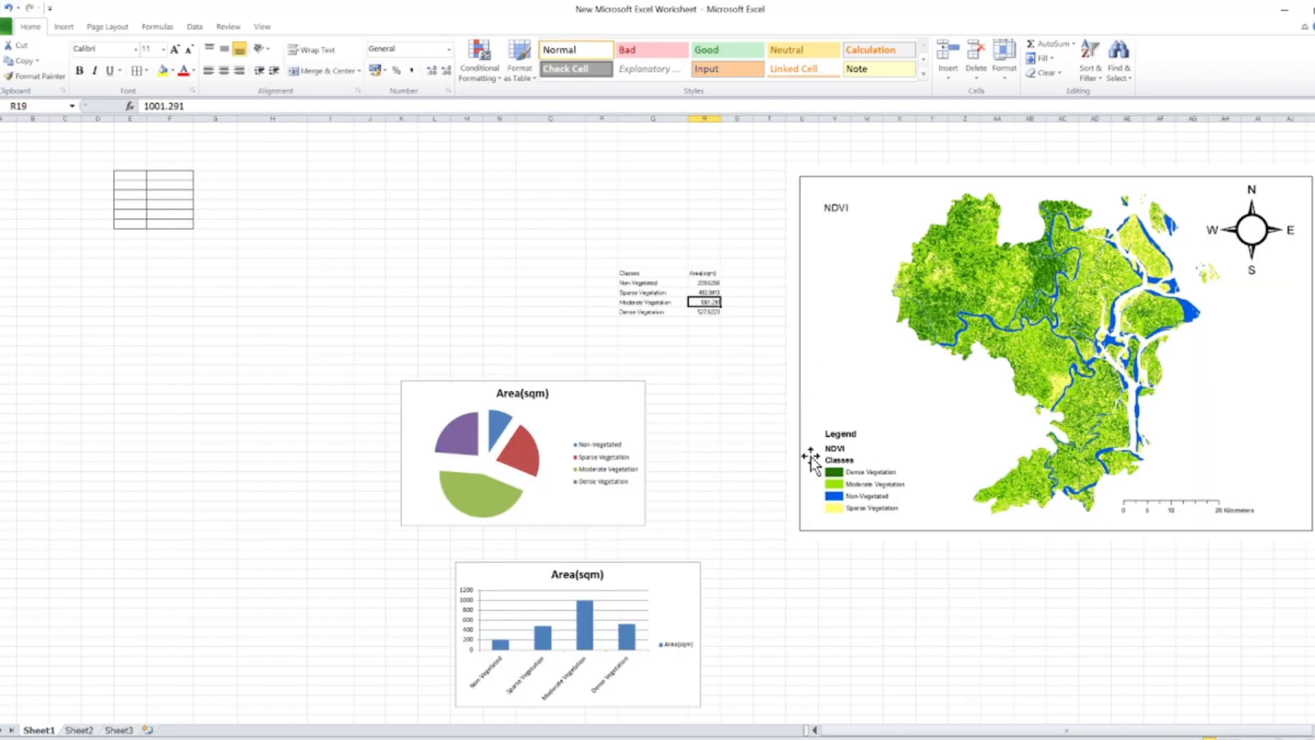
pyautogui.rightClick(1055, 434)
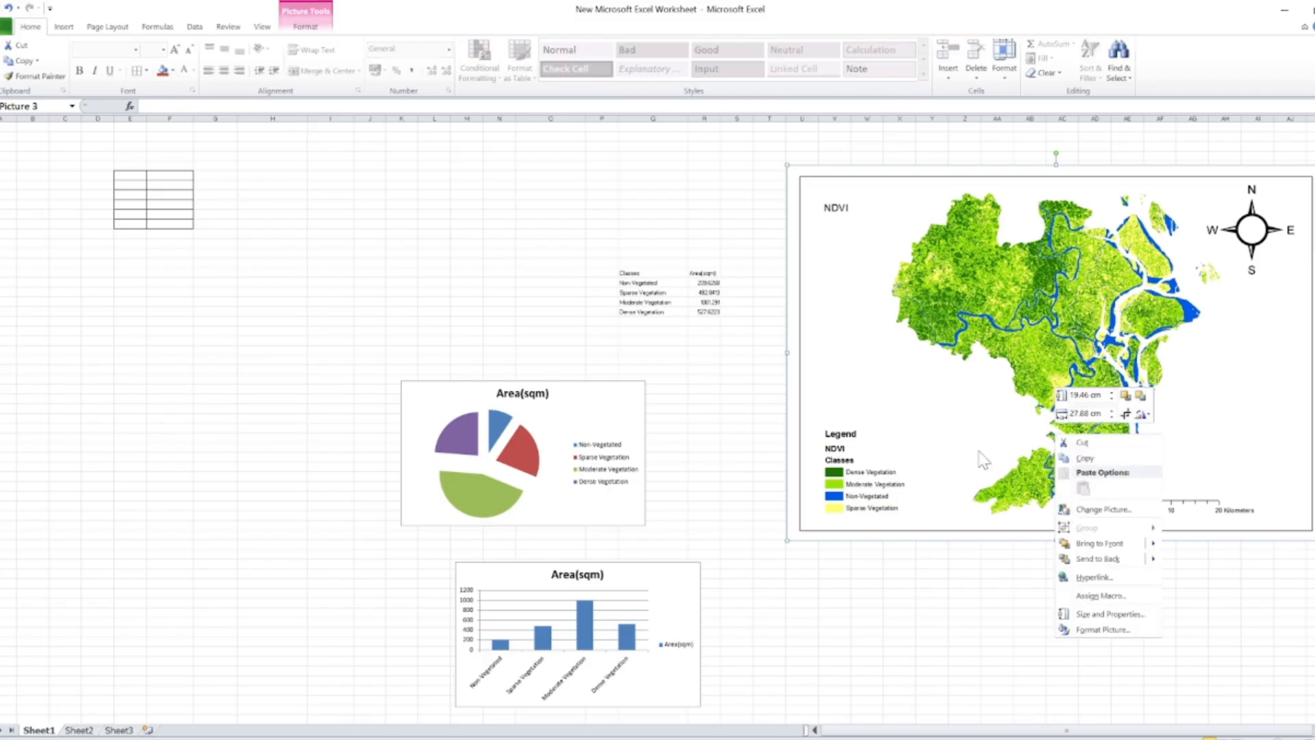